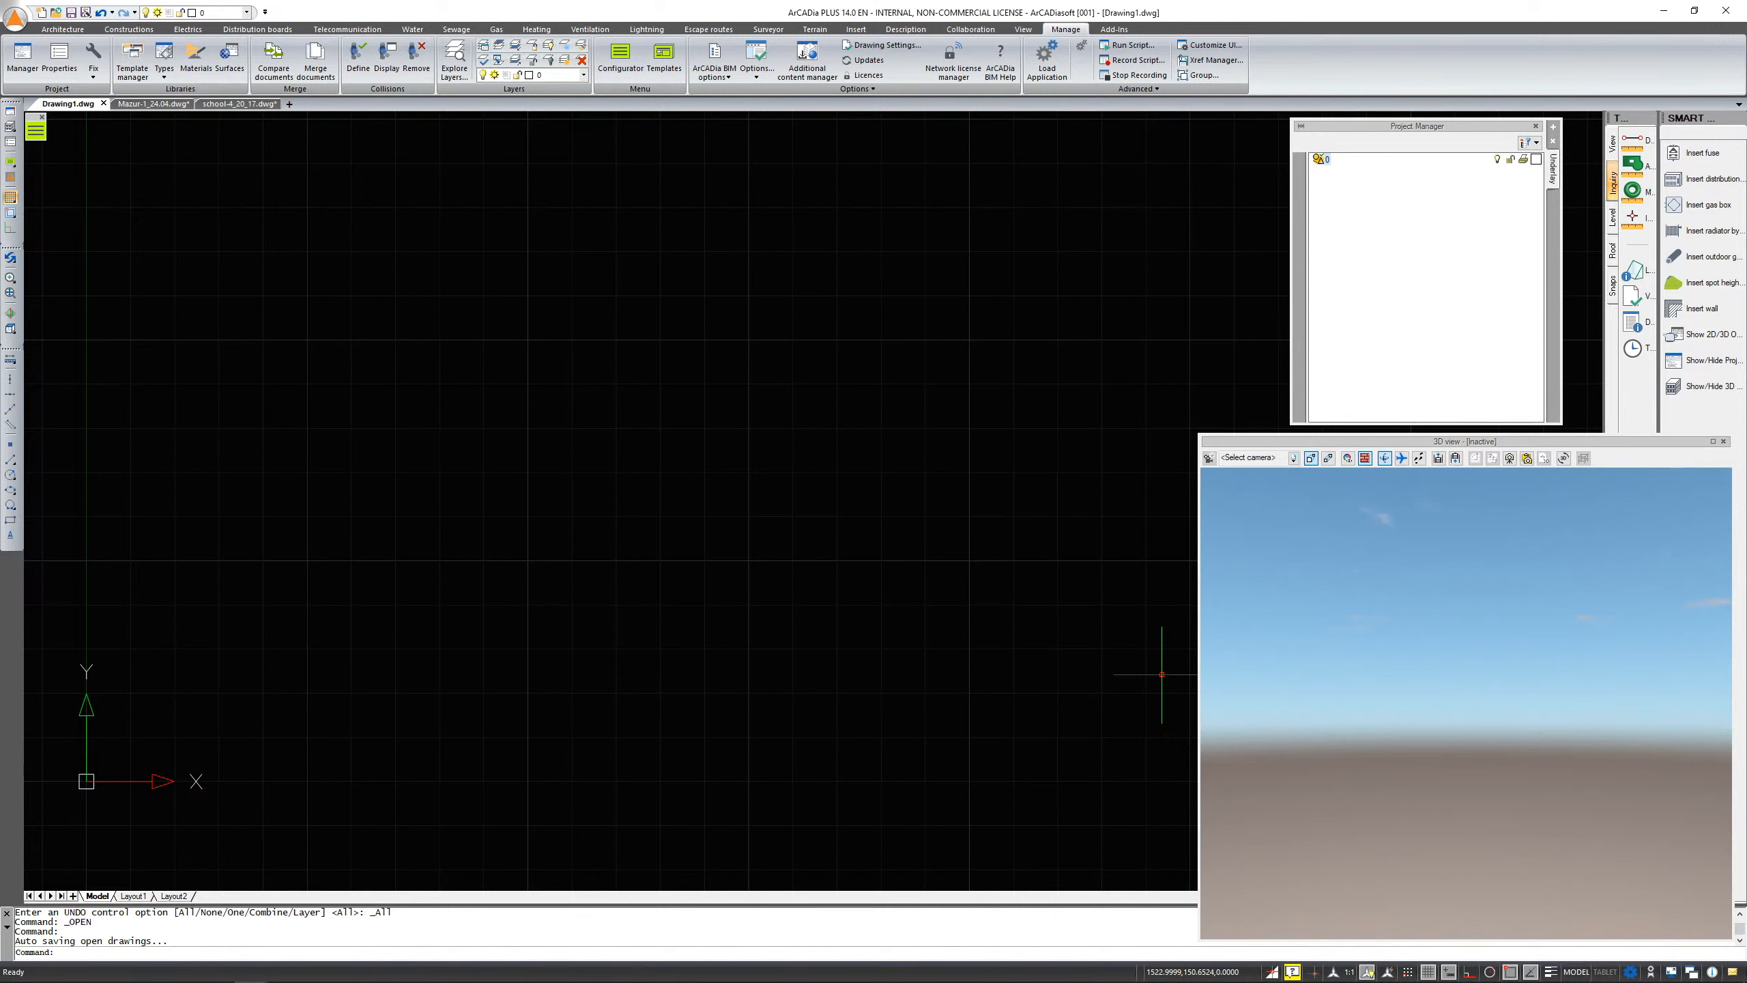
Insert a new view in the Project Manager, placing it at location 0,0
{"action": "left_click", "coordinate": [1553, 129]}
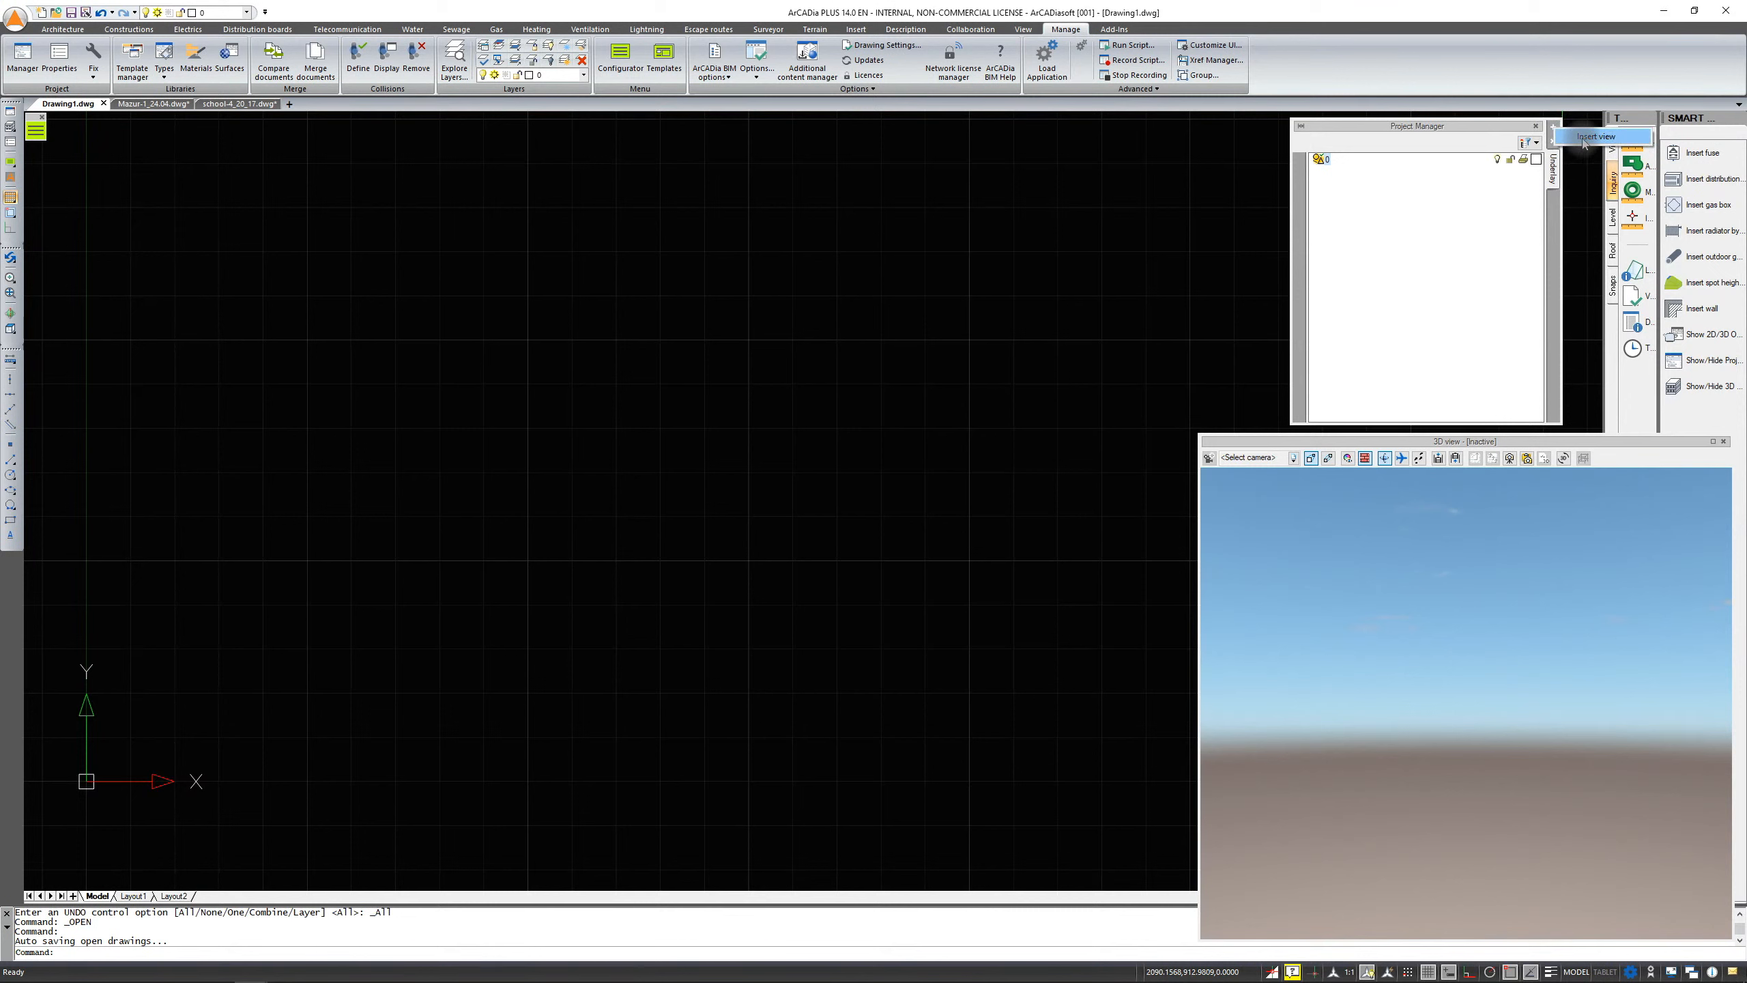
{"action": "left_click", "coordinate": [1583, 137]}
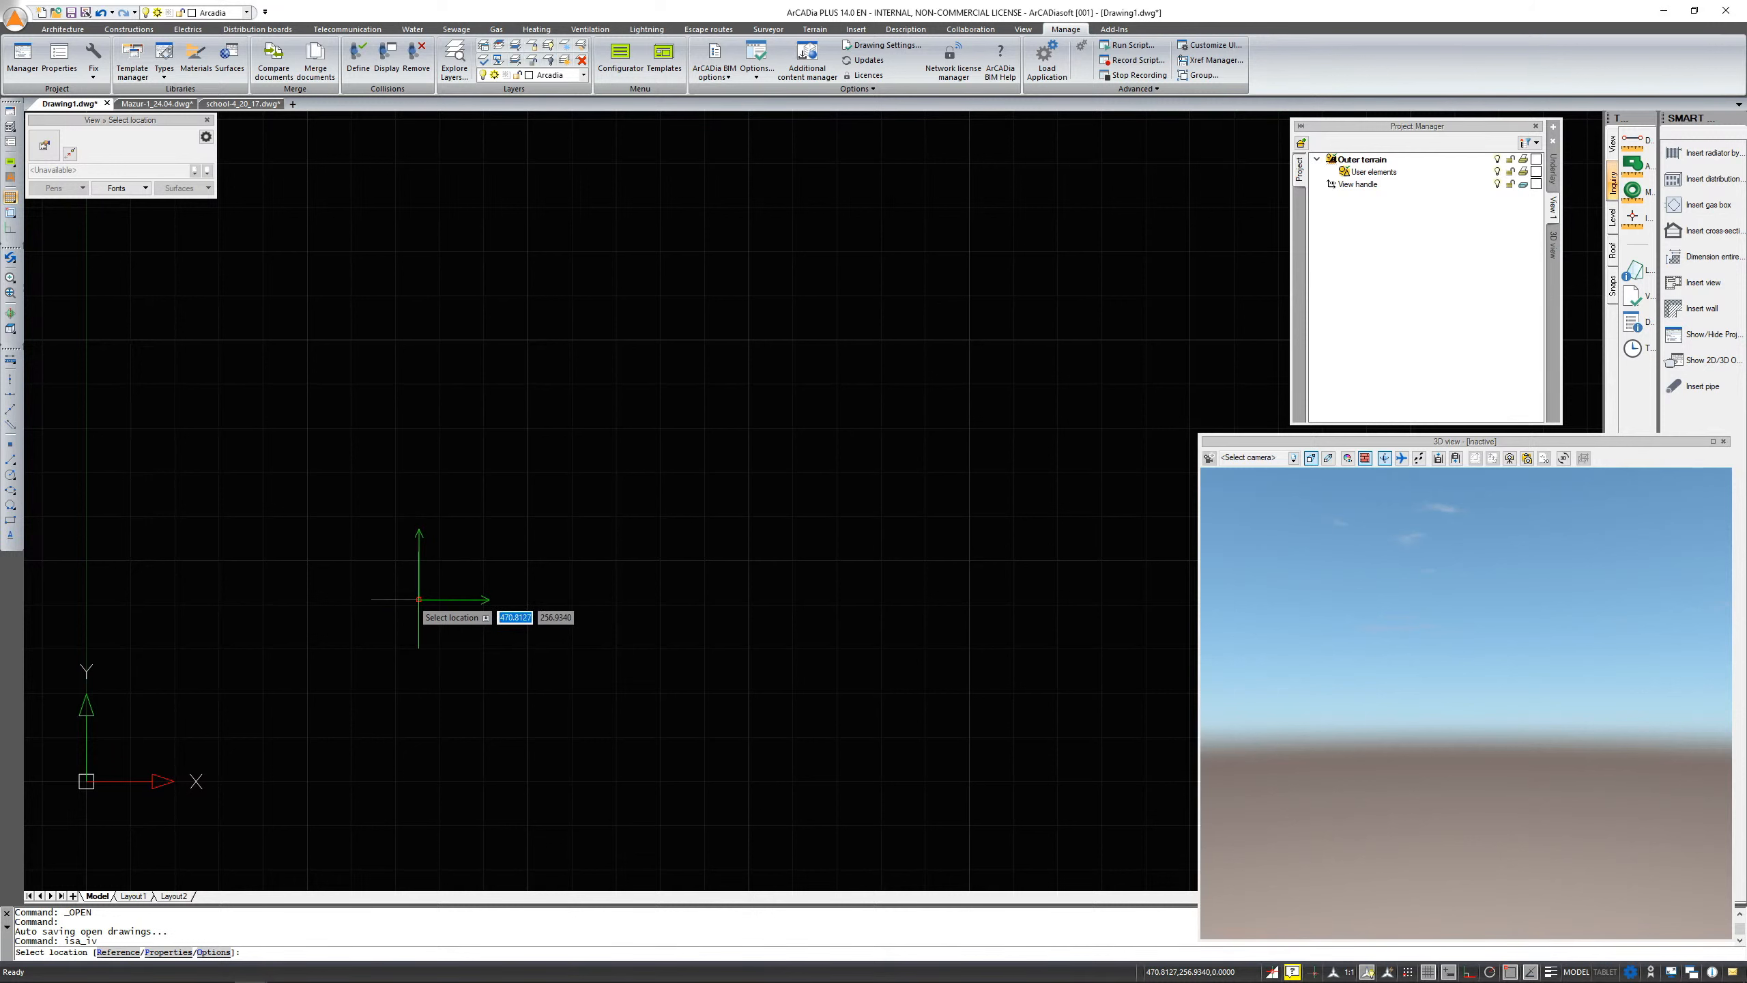
{"action": "type", "text": "0,0"}
{"action": "key", "text": "Return"}
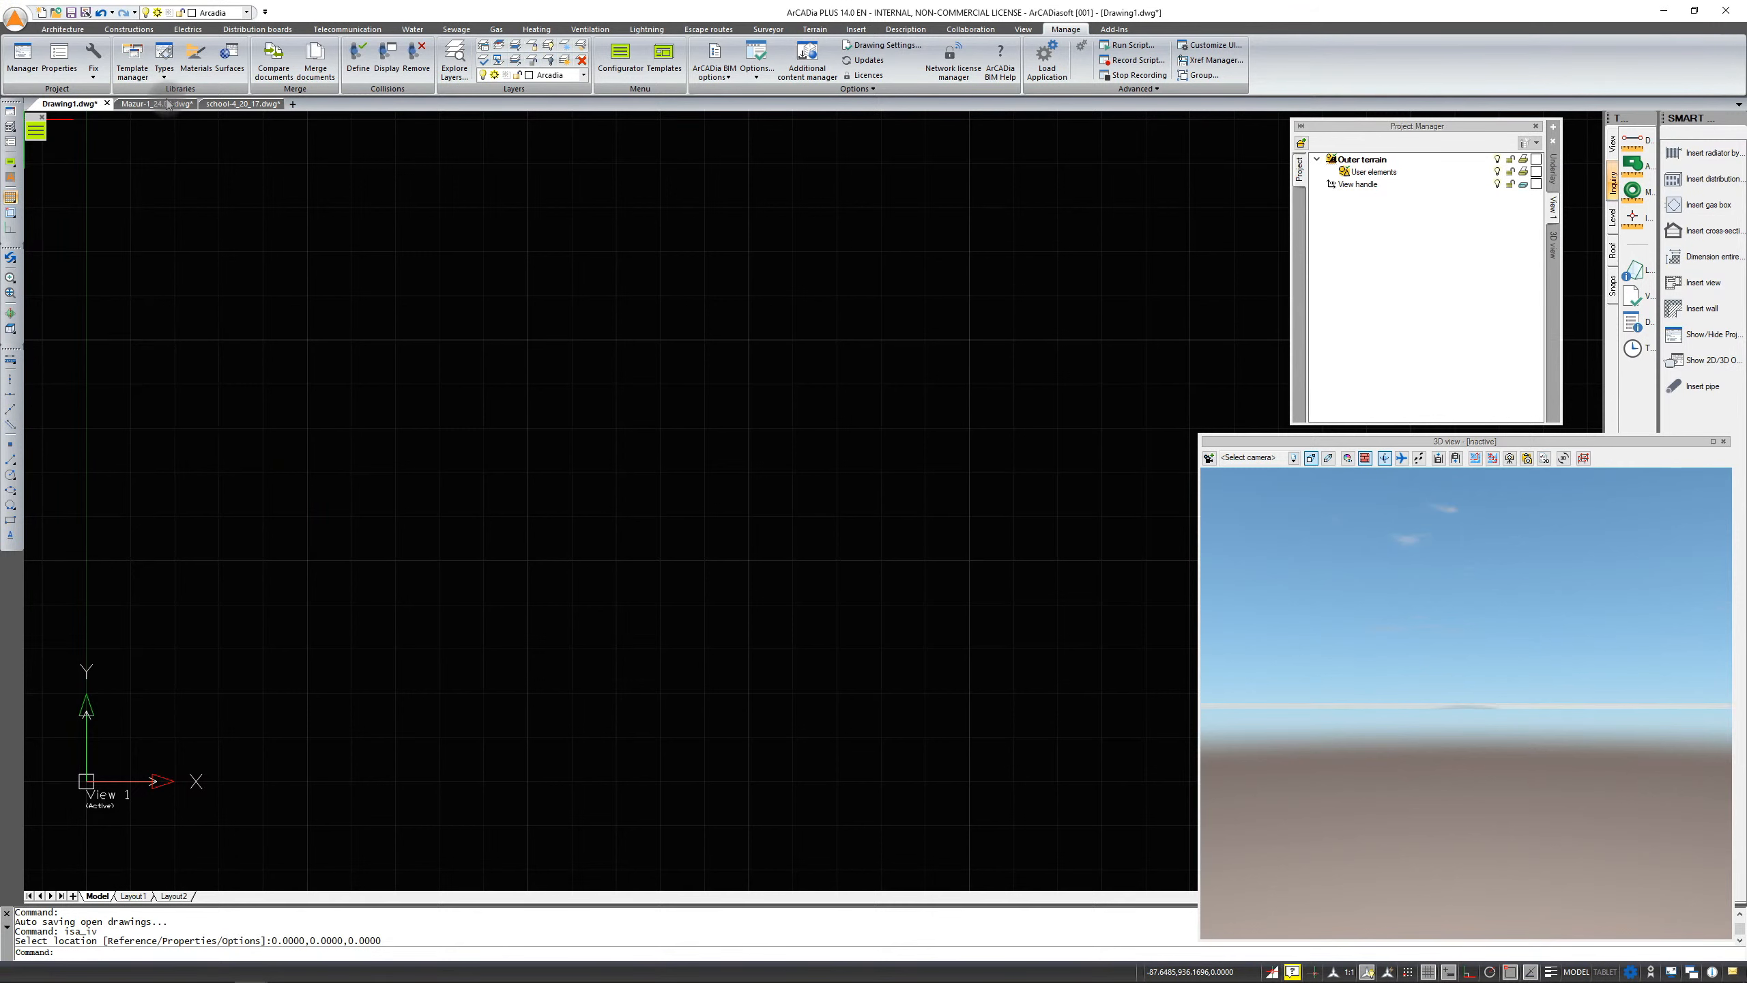
Switch to the school drawing and browse its building levels in the Project Manager
{"action": "left_click", "coordinate": [236, 103]}
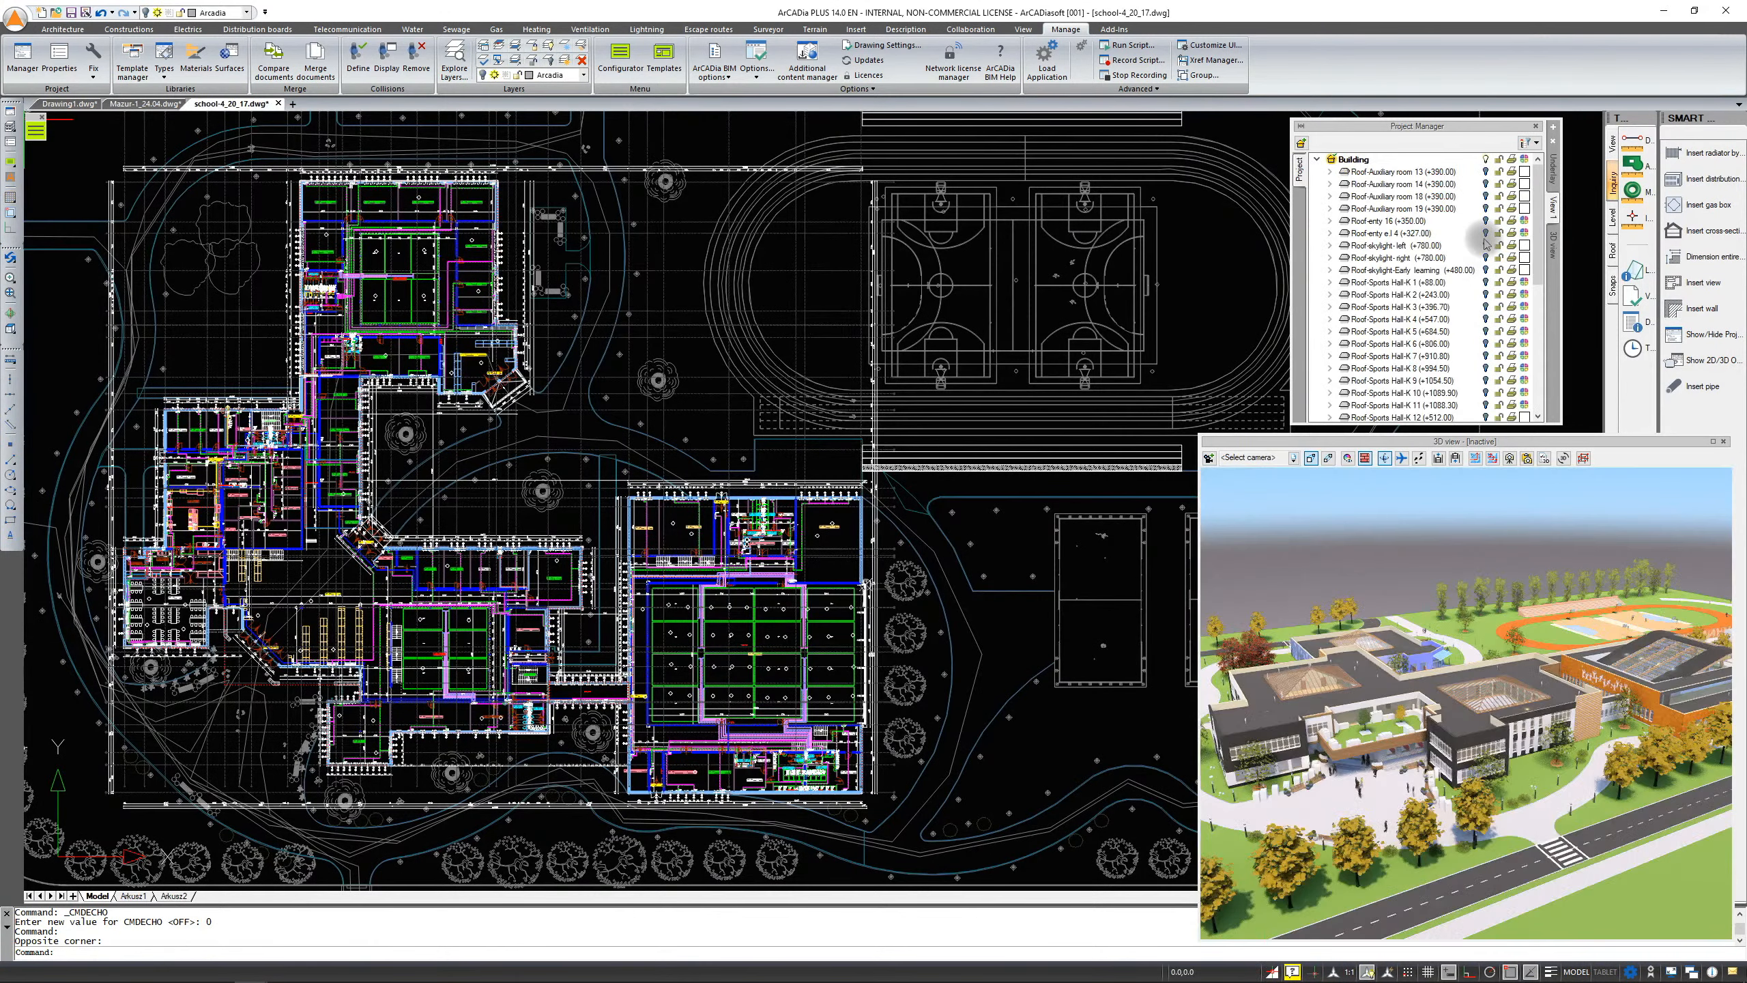
{"action": "left_click_drag", "start_coordinate": [1540, 194], "coordinate": [1550, 299]}
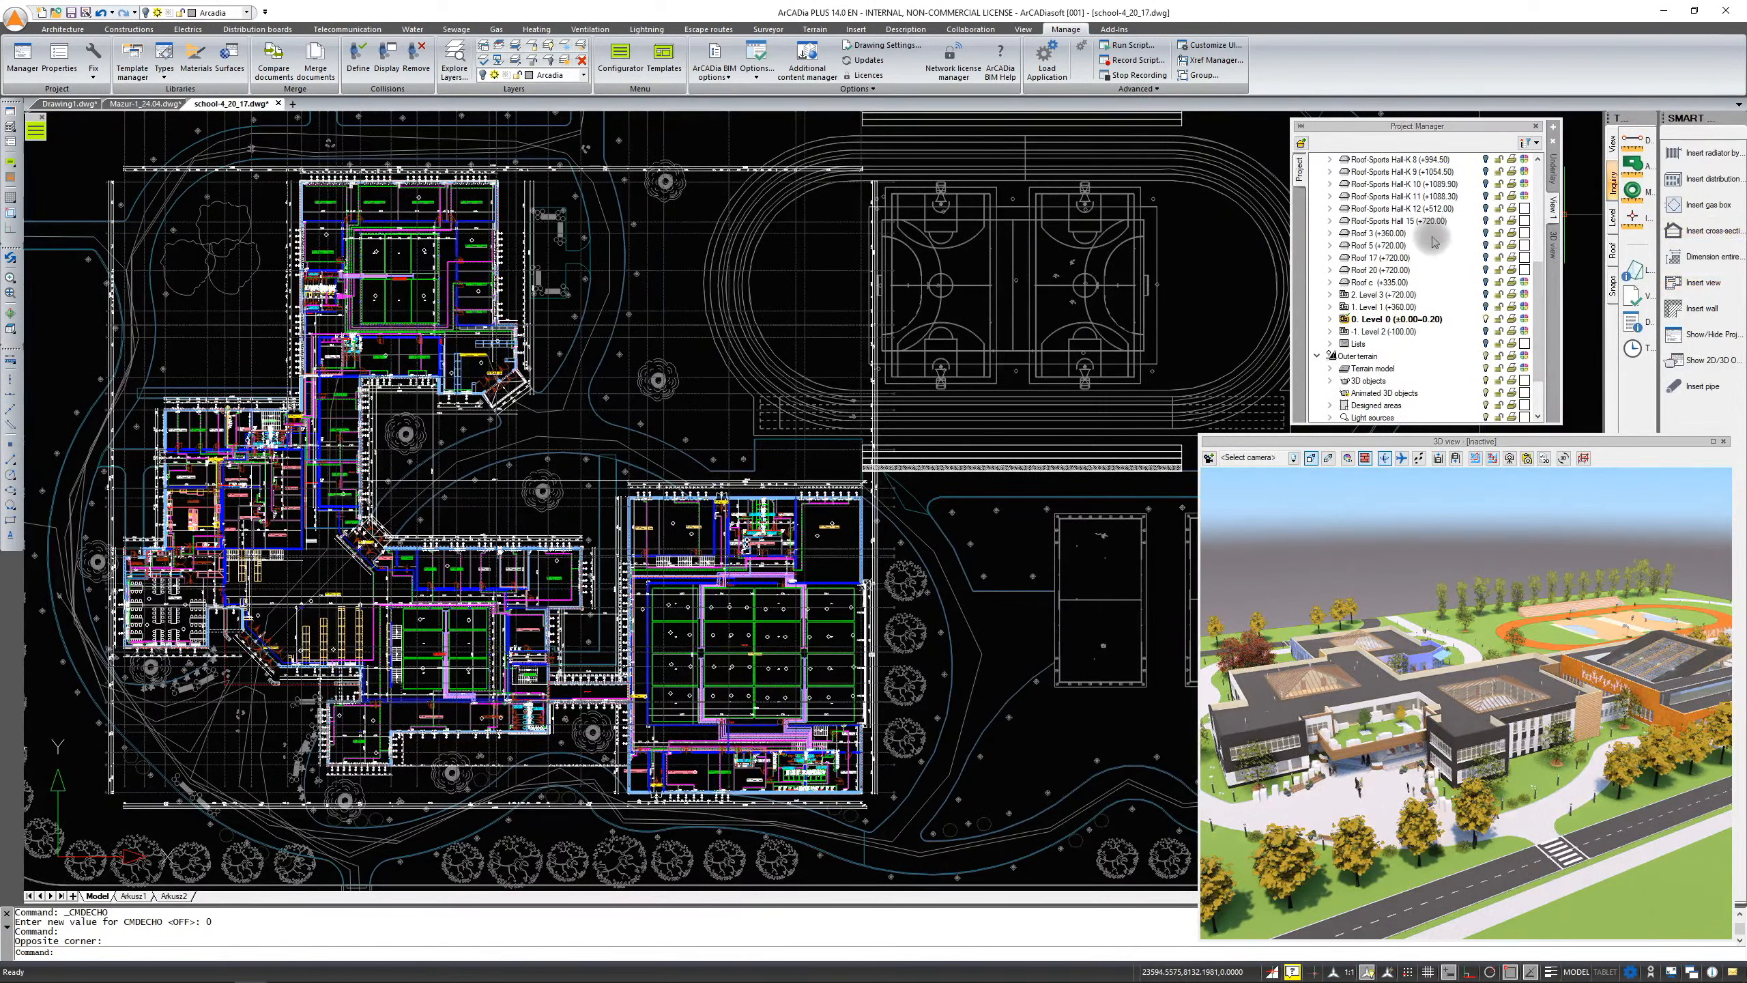
{"action": "scroll", "coordinate": [1492, 270], "scroll_direction": "up", "scroll_amount": 4}
{"action": "scroll", "coordinate": [1492, 271], "scroll_direction": "up", "scroll_amount": 2}
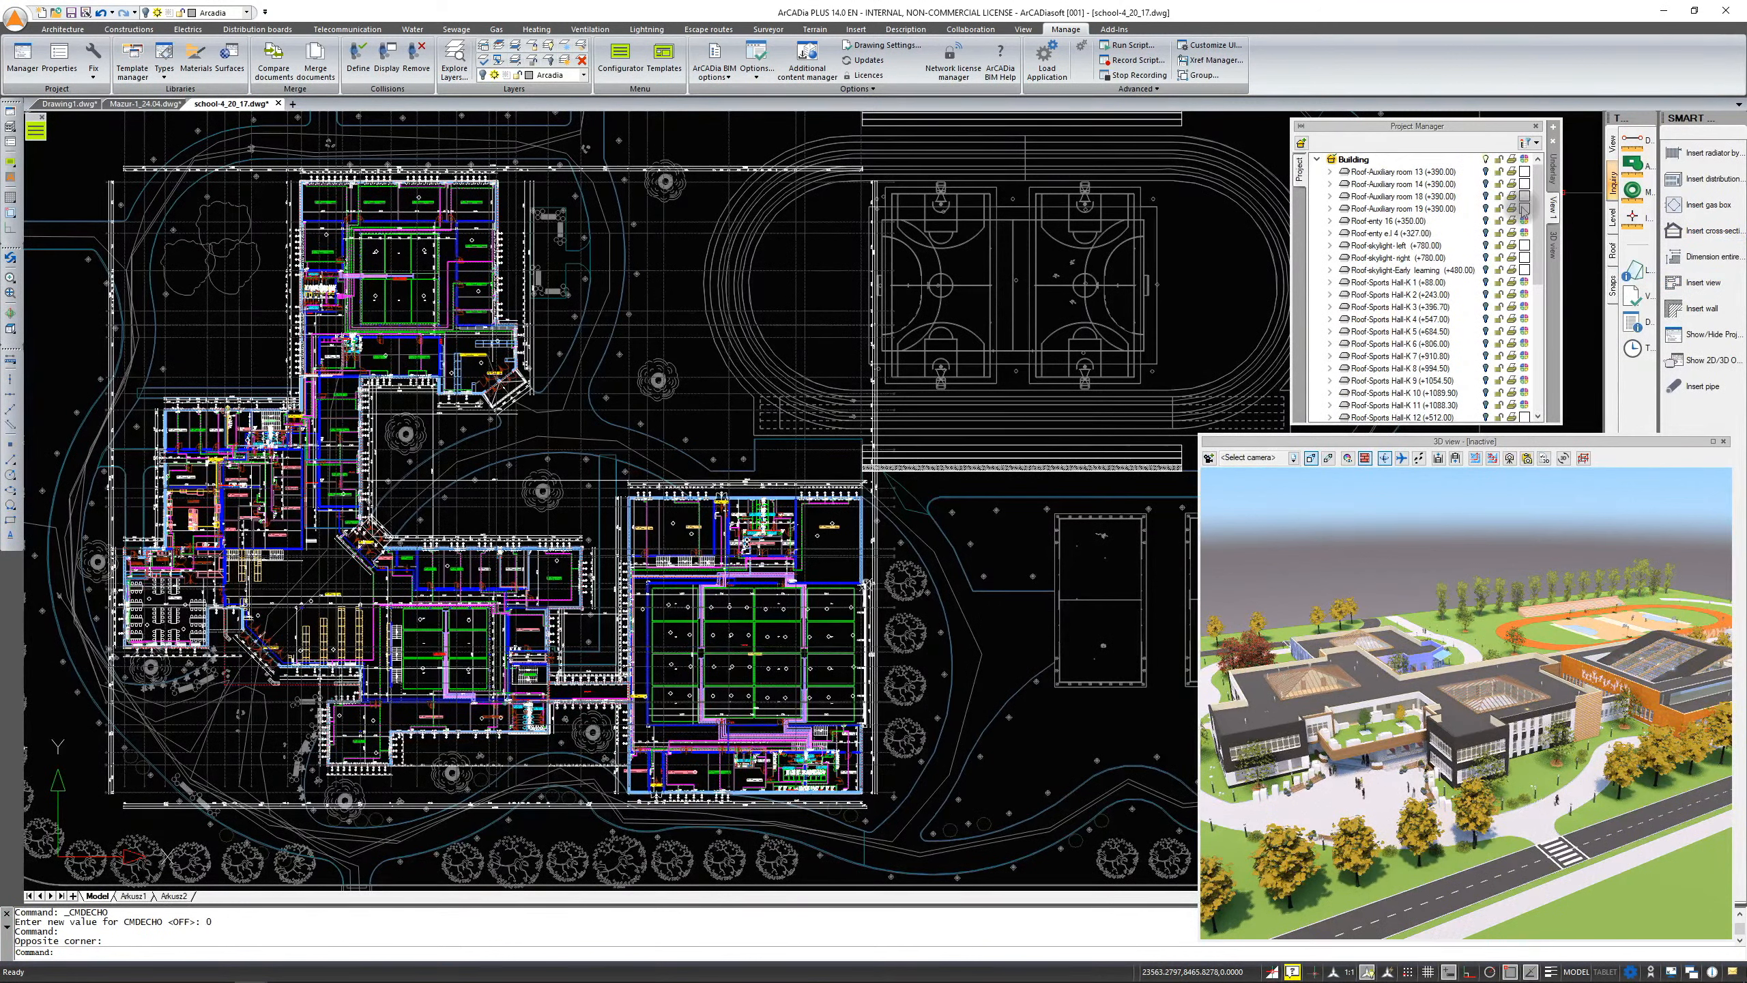
Switch to the Mazur house drawing and alternate between its saved top and isometric views
{"action": "left_click", "coordinate": [142, 104]}
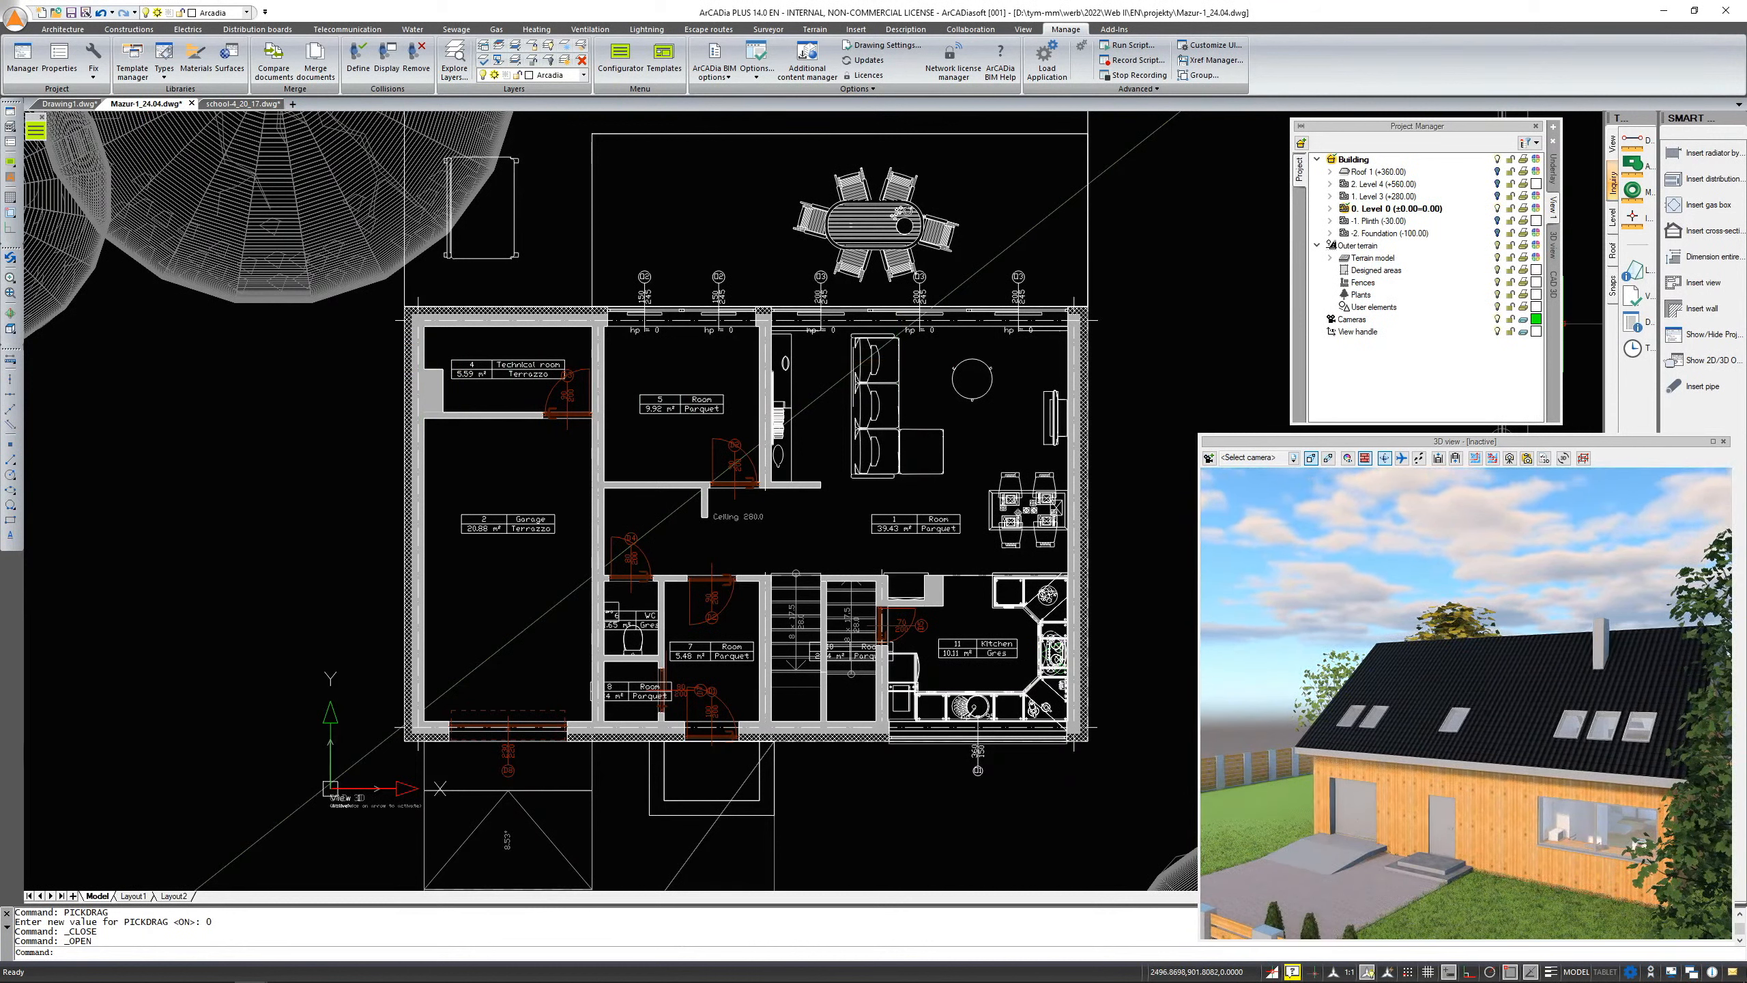
{"action": "left_click", "coordinate": [1553, 219]}
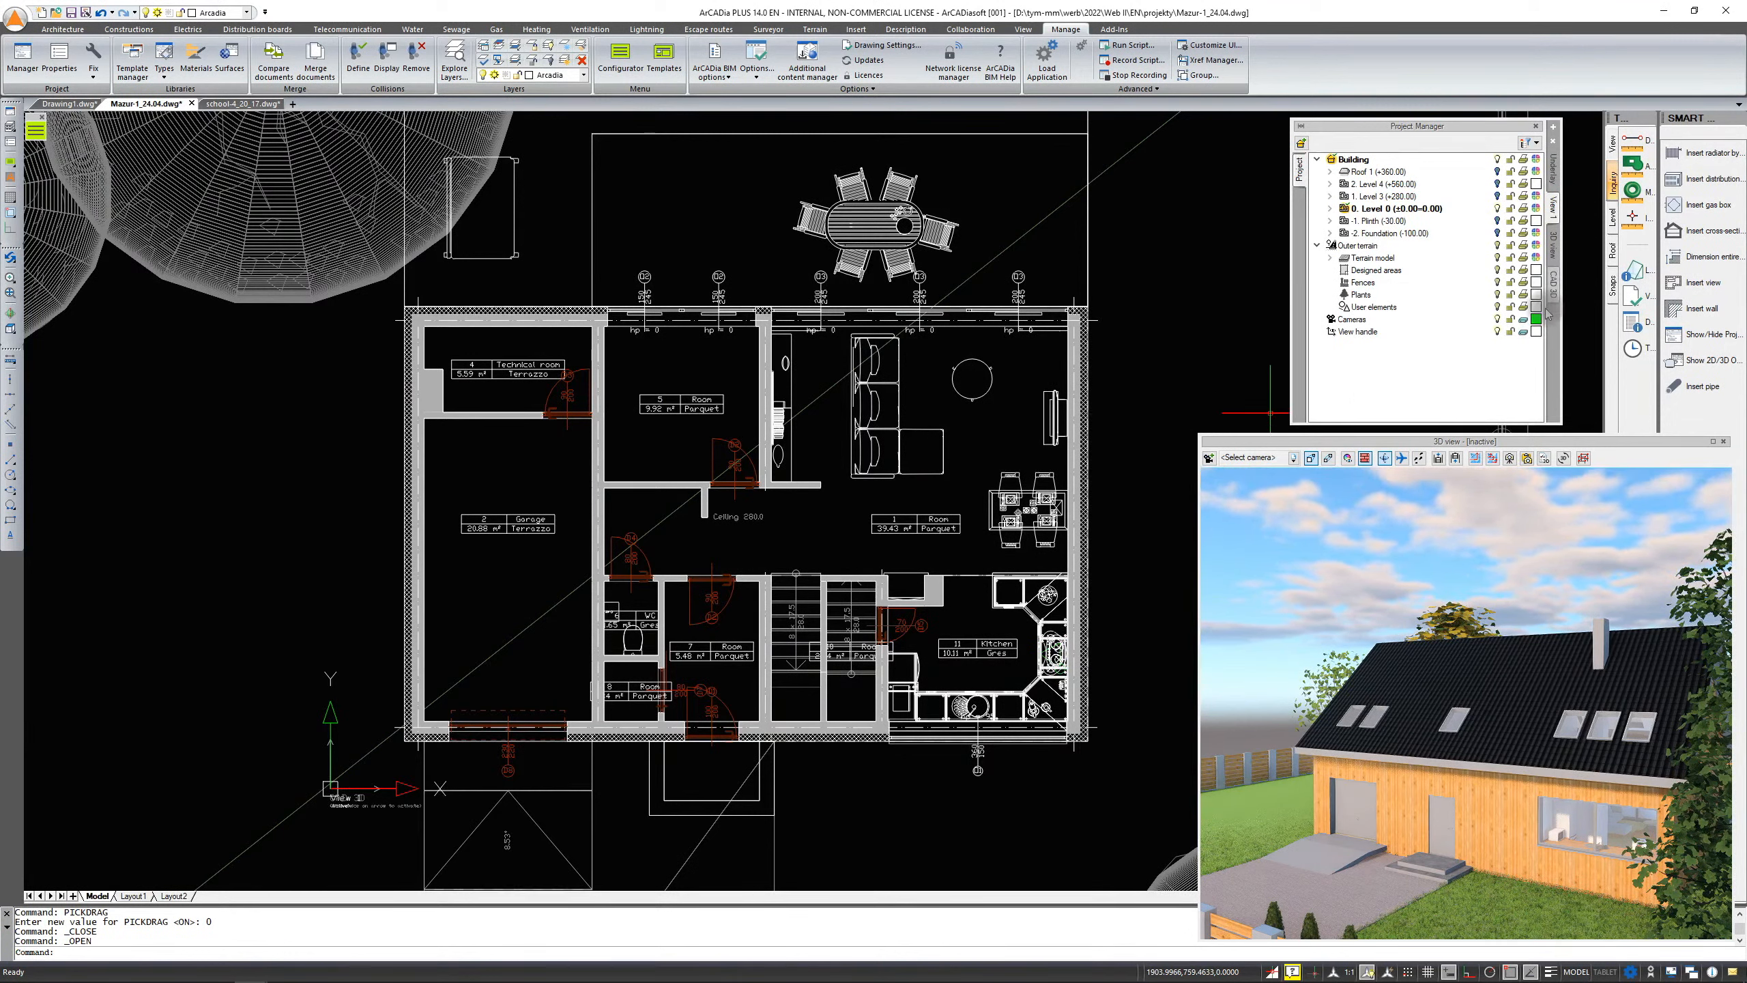
{"action": "left_click", "coordinate": [1554, 288]}
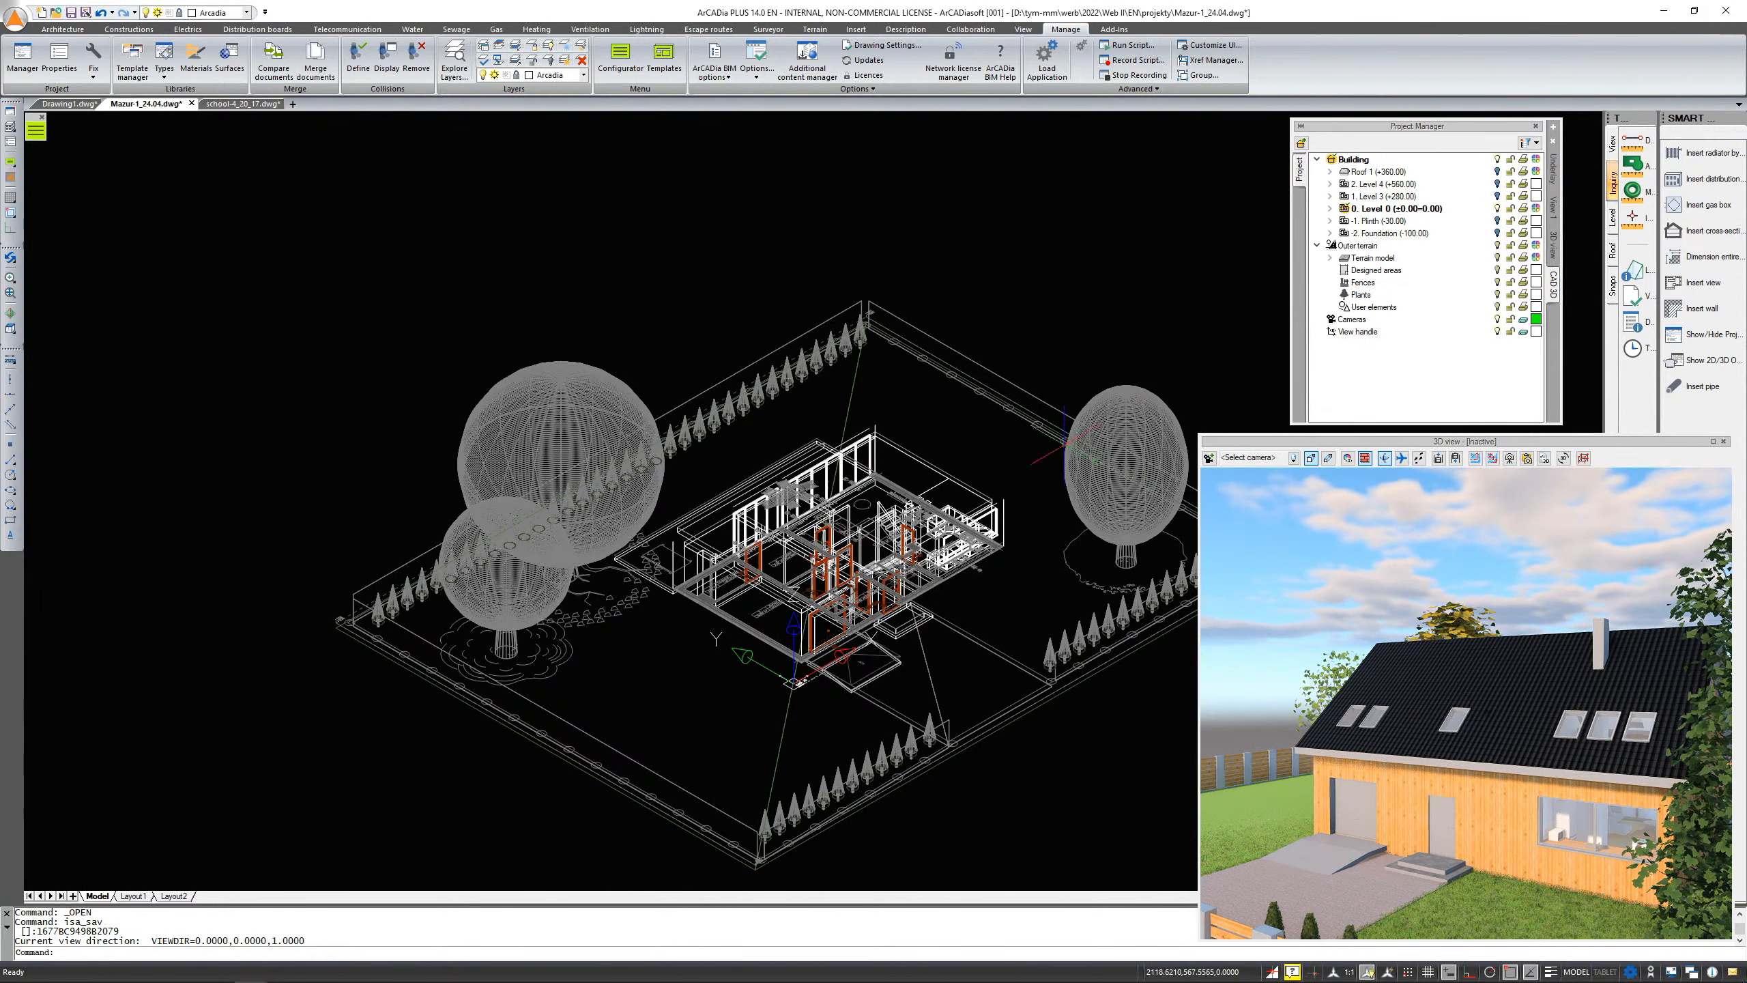
{"action": "scroll", "coordinate": [925, 551], "scroll_direction": "up", "scroll_amount": 3}
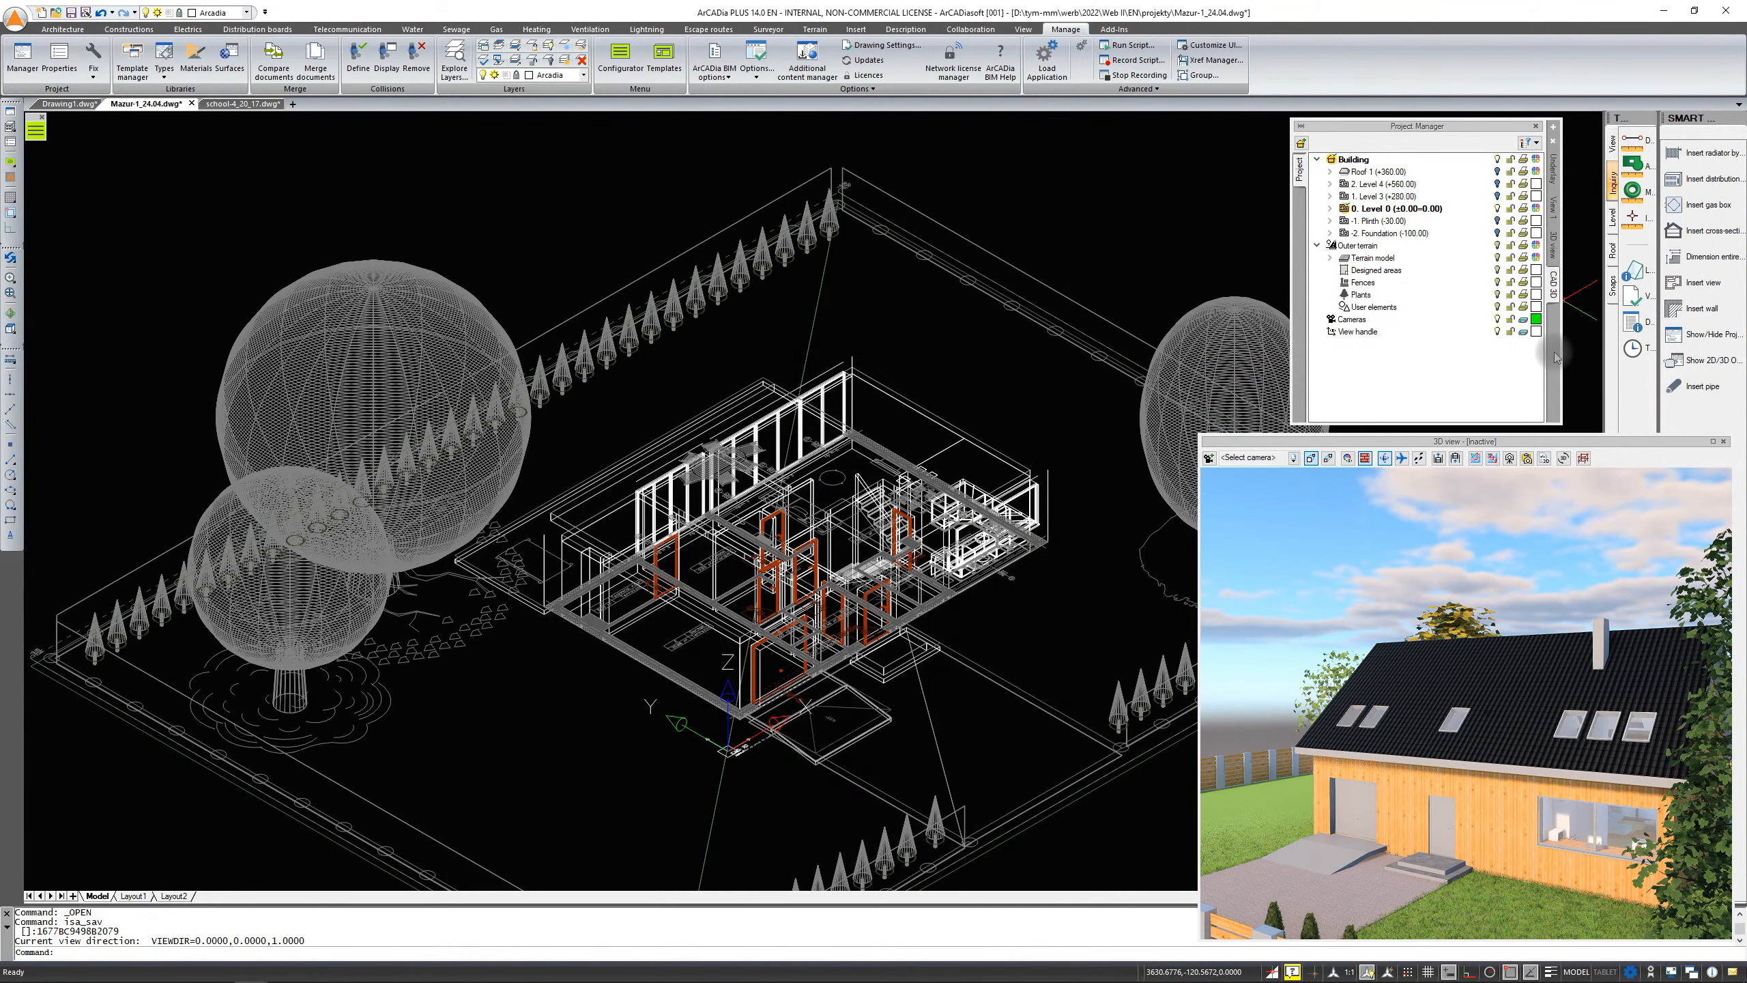
{"action": "left_click", "coordinate": [1556, 207]}
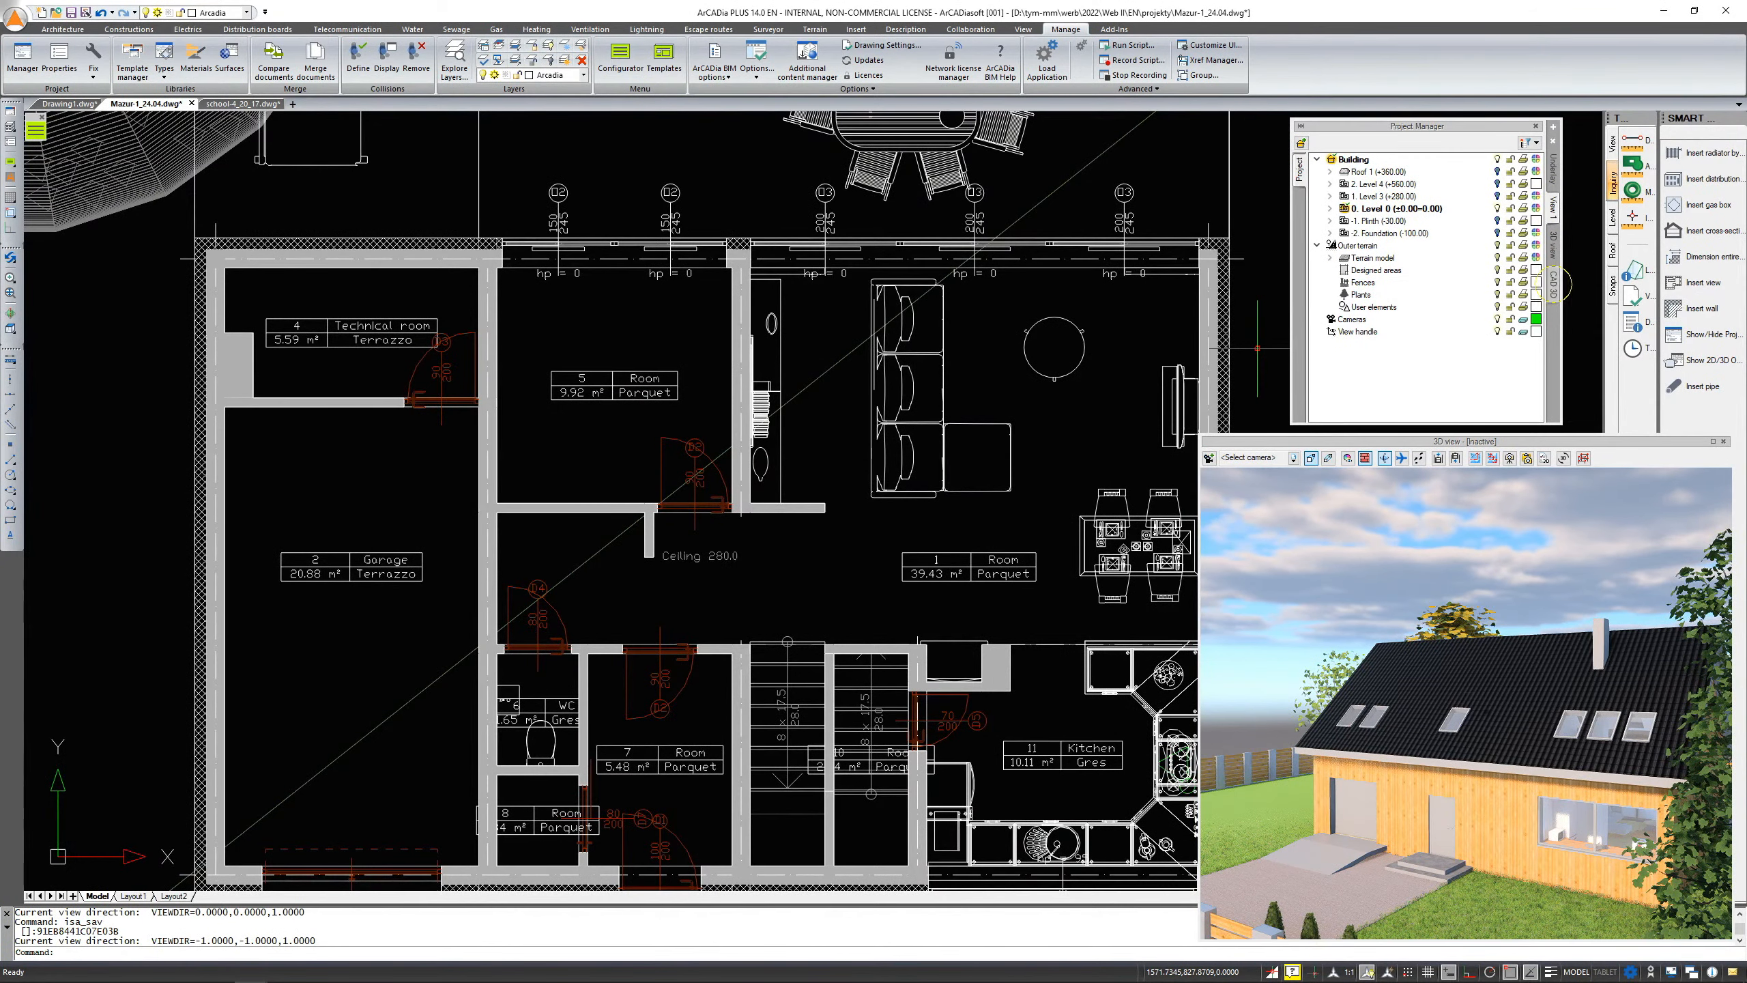
{"action": "left_click", "coordinate": [1555, 285]}
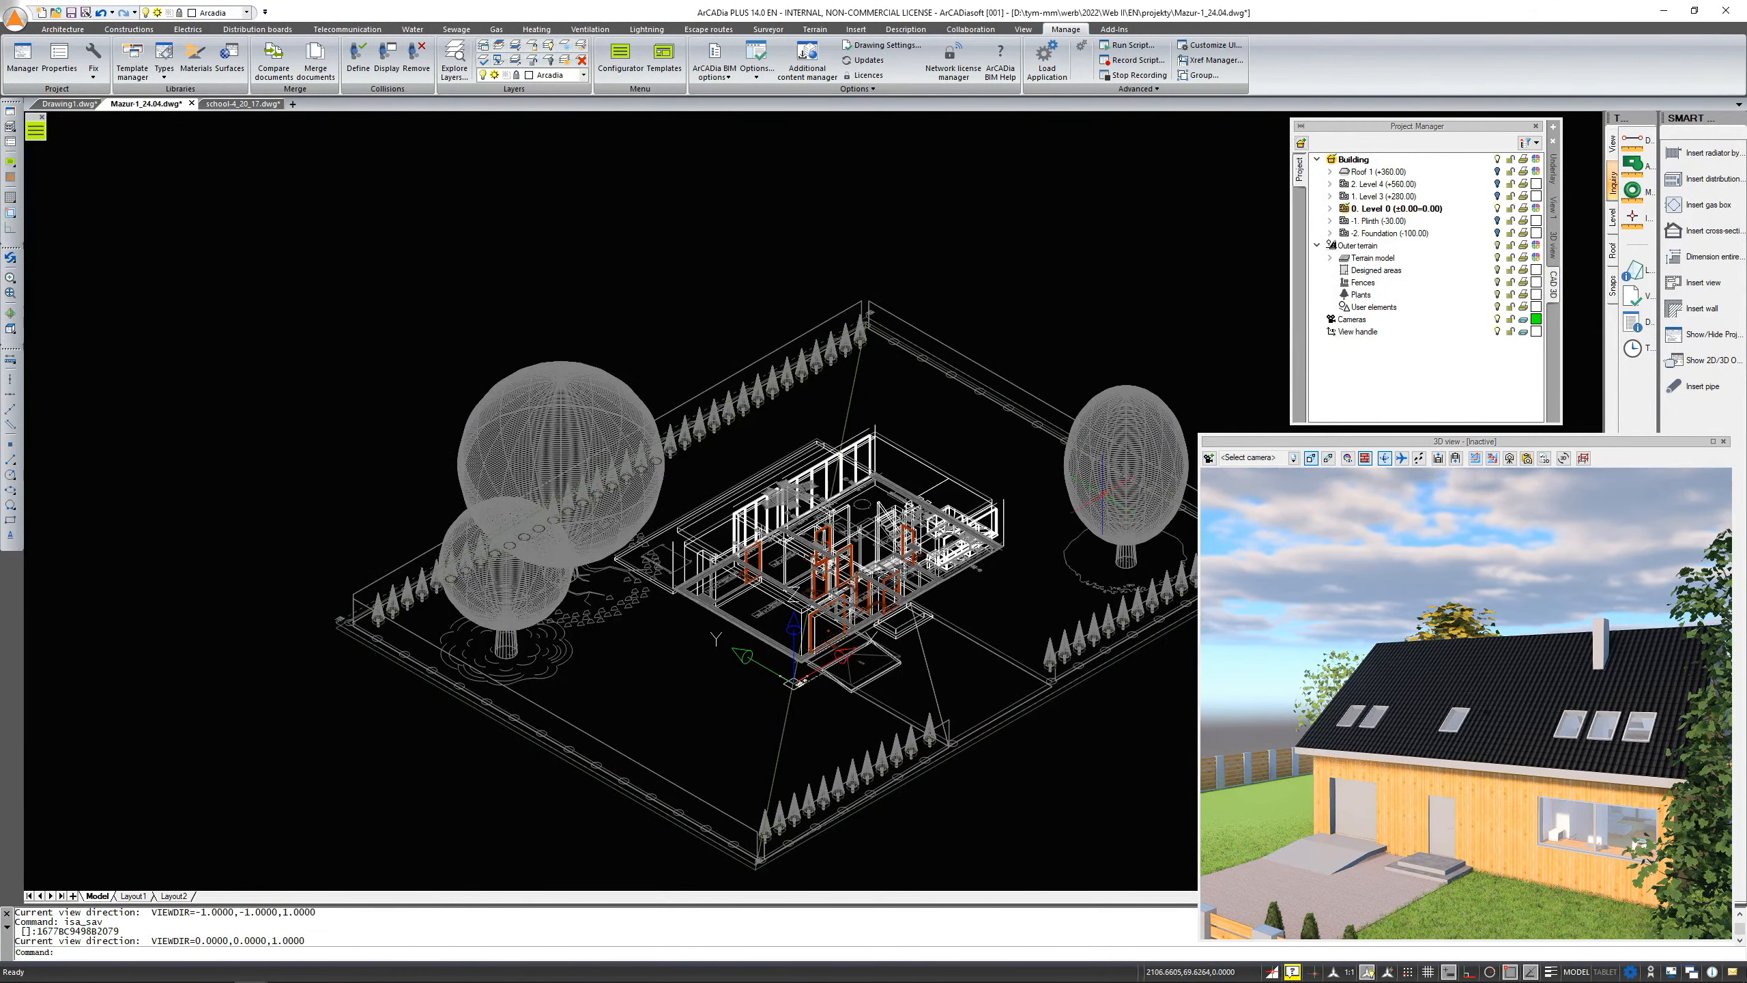
Switch again between the saved top and isometric views of the house plan
{"action": "scroll", "coordinate": [935, 569], "scroll_direction": "up", "scroll_amount": 5}
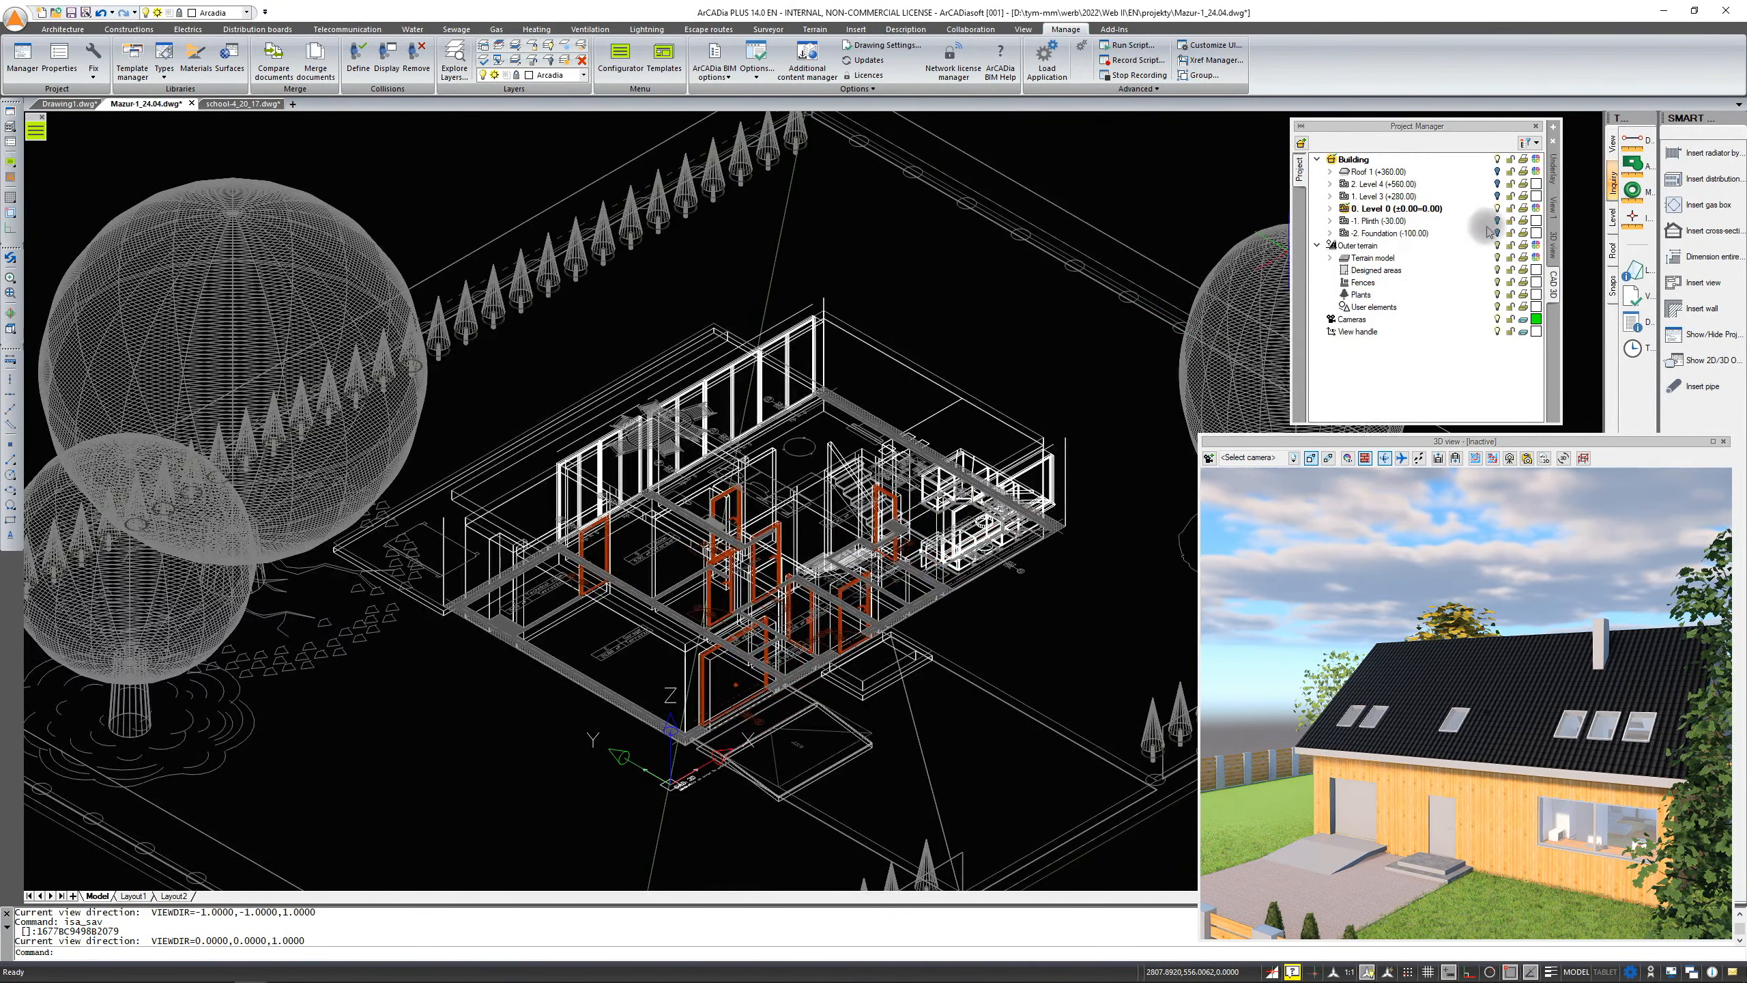
{"action": "scroll", "coordinate": [987, 438], "scroll_direction": "down", "scroll_amount": 2}
{"action": "scroll", "coordinate": [898, 458], "scroll_direction": "down", "scroll_amount": 1}
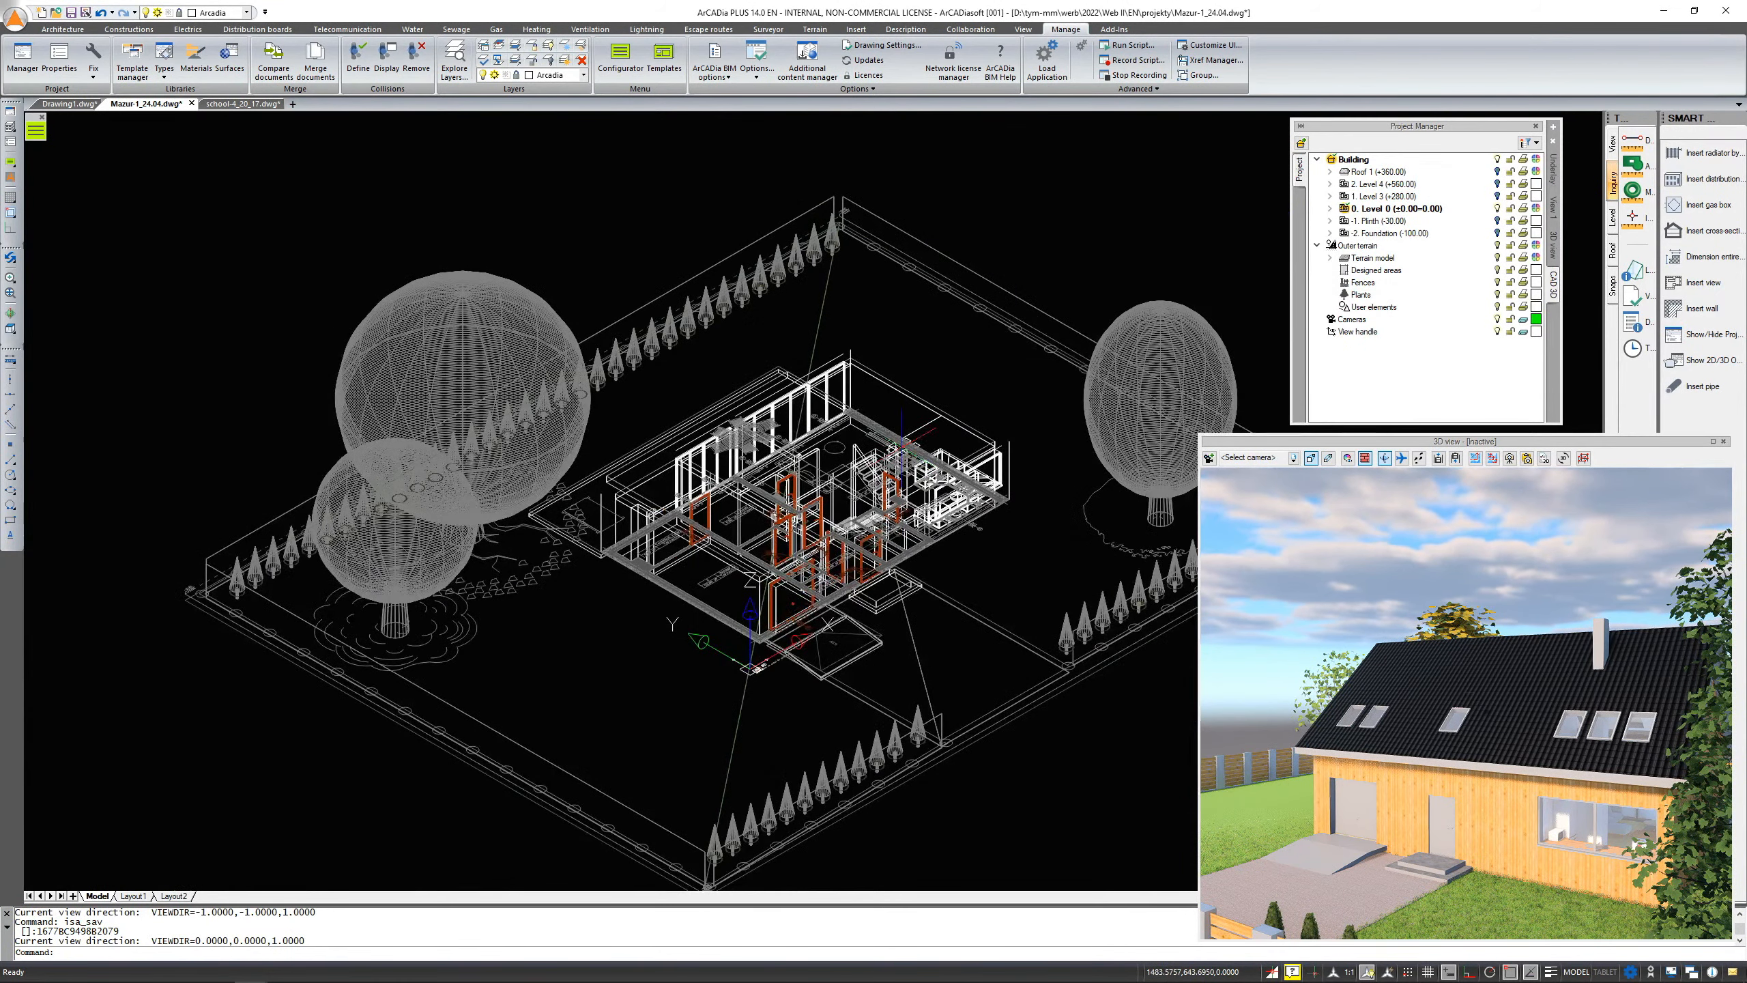
{"action": "left_click", "coordinate": [1553, 282]}
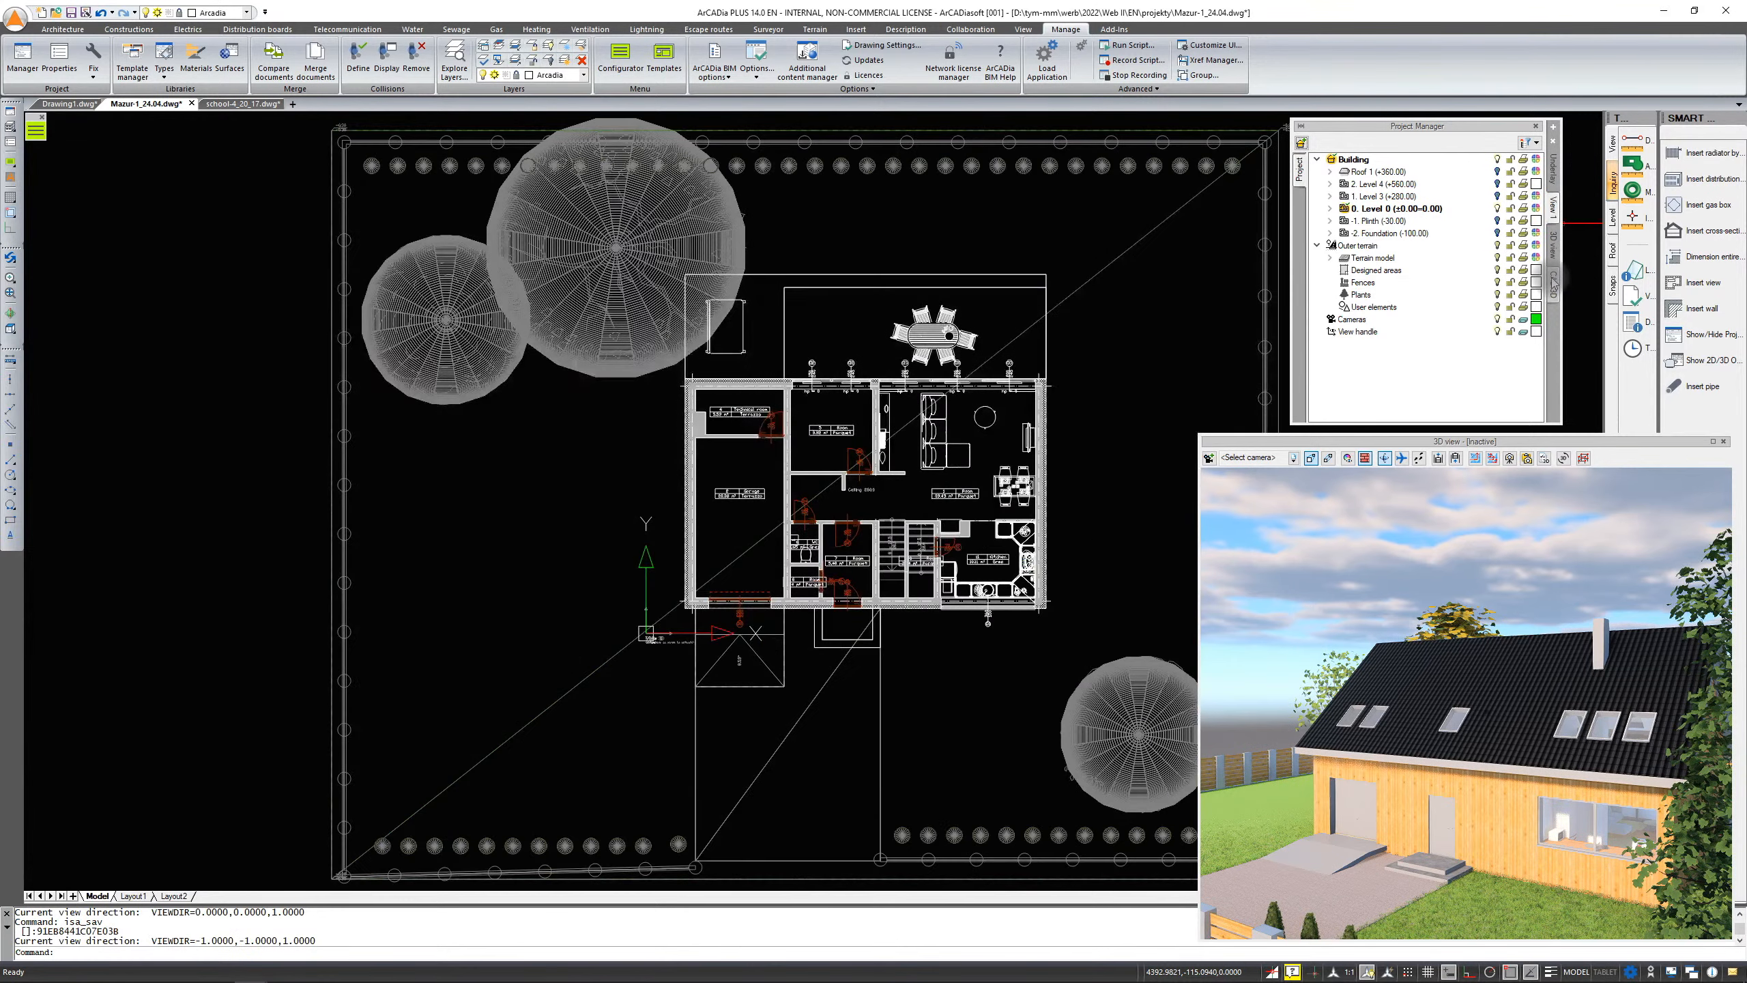
{"action": "left_click", "coordinate": [1553, 283]}
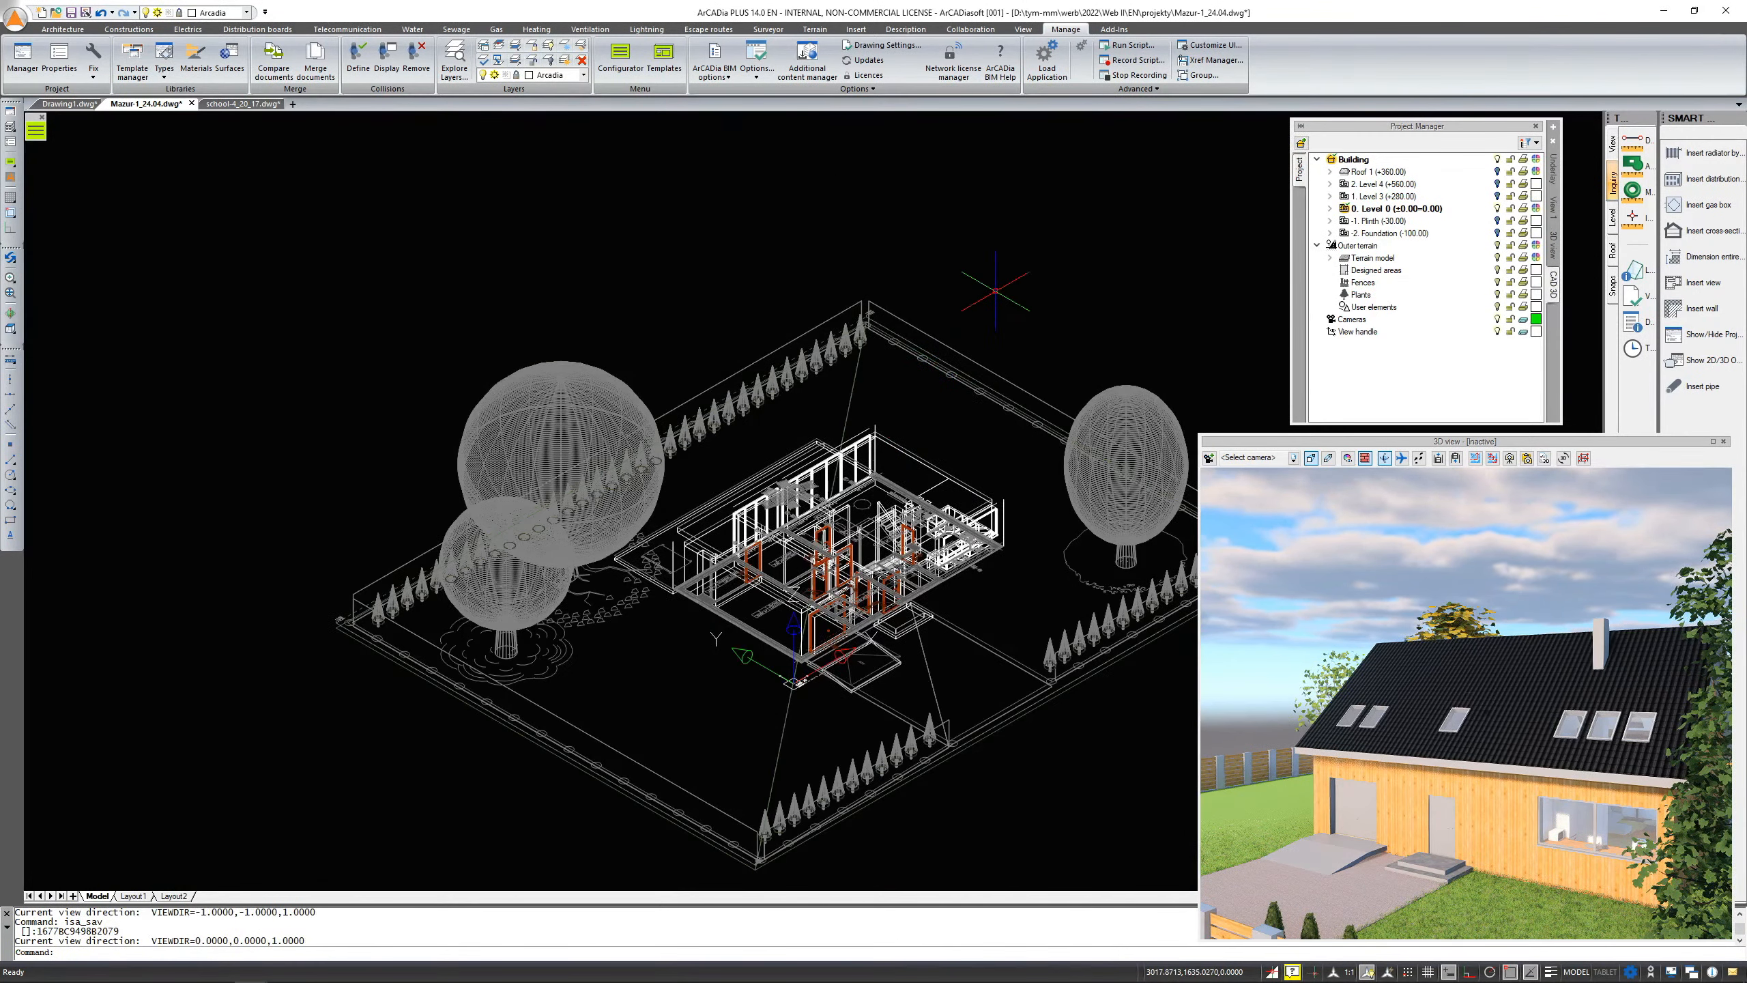
{"action": "left_click", "coordinate": [1553, 204]}
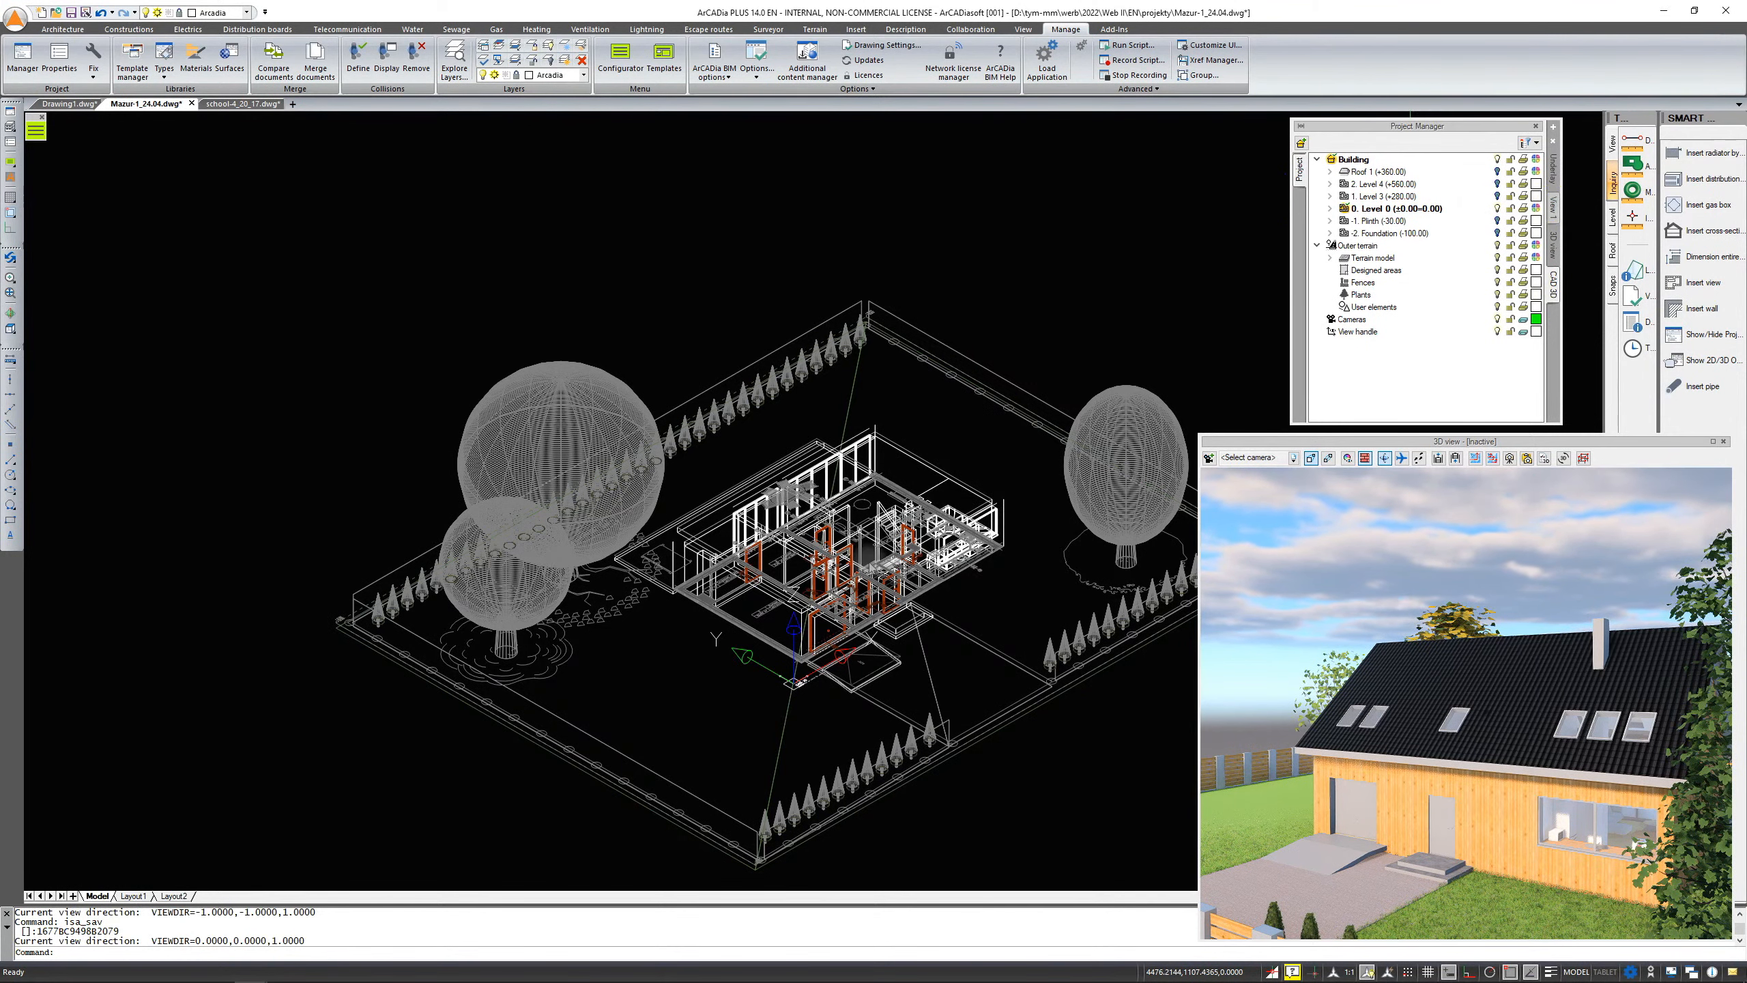
{"action": "scroll", "coordinate": [665, 502], "scroll_direction": "down", "scroll_amount": 4}
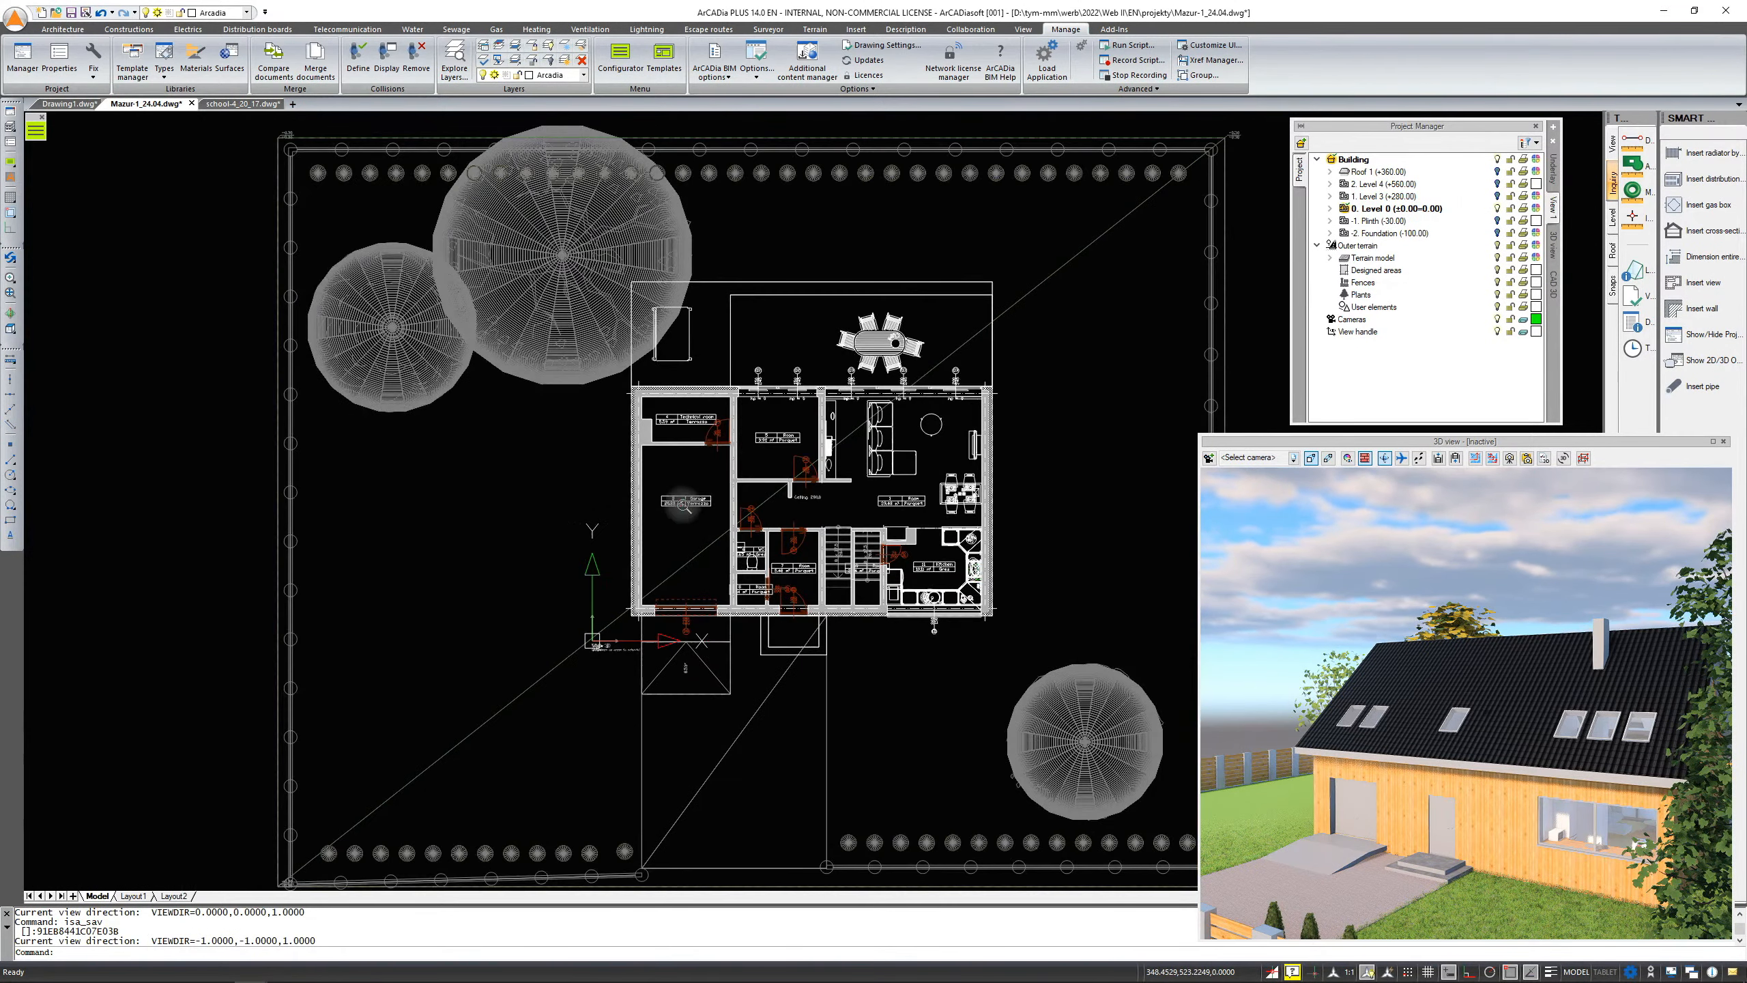
{"action": "scroll", "coordinate": [737, 510], "scroll_direction": "up", "scroll_amount": 4}
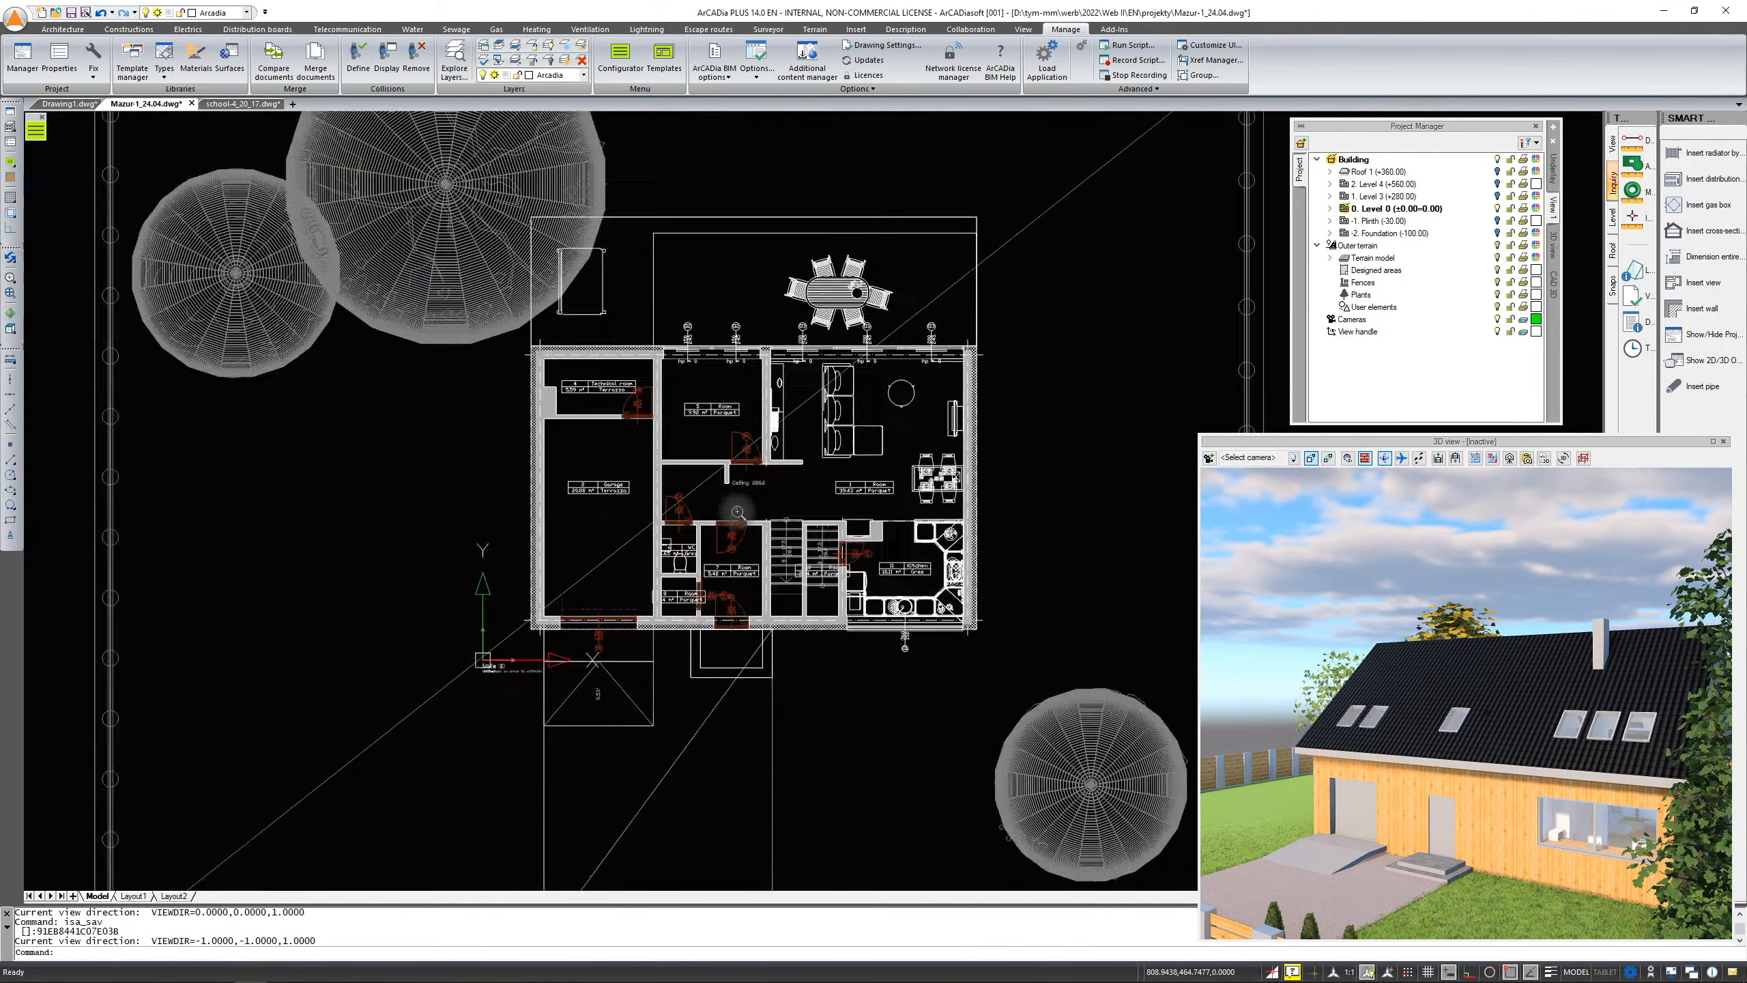
Inspect the house model in 3D, then restore the top view and examine the ground-floor rooms
{"action": "middle_click_drag", "start_coordinate": [815, 537], "coordinate": [911, 359], "text": "shift"}
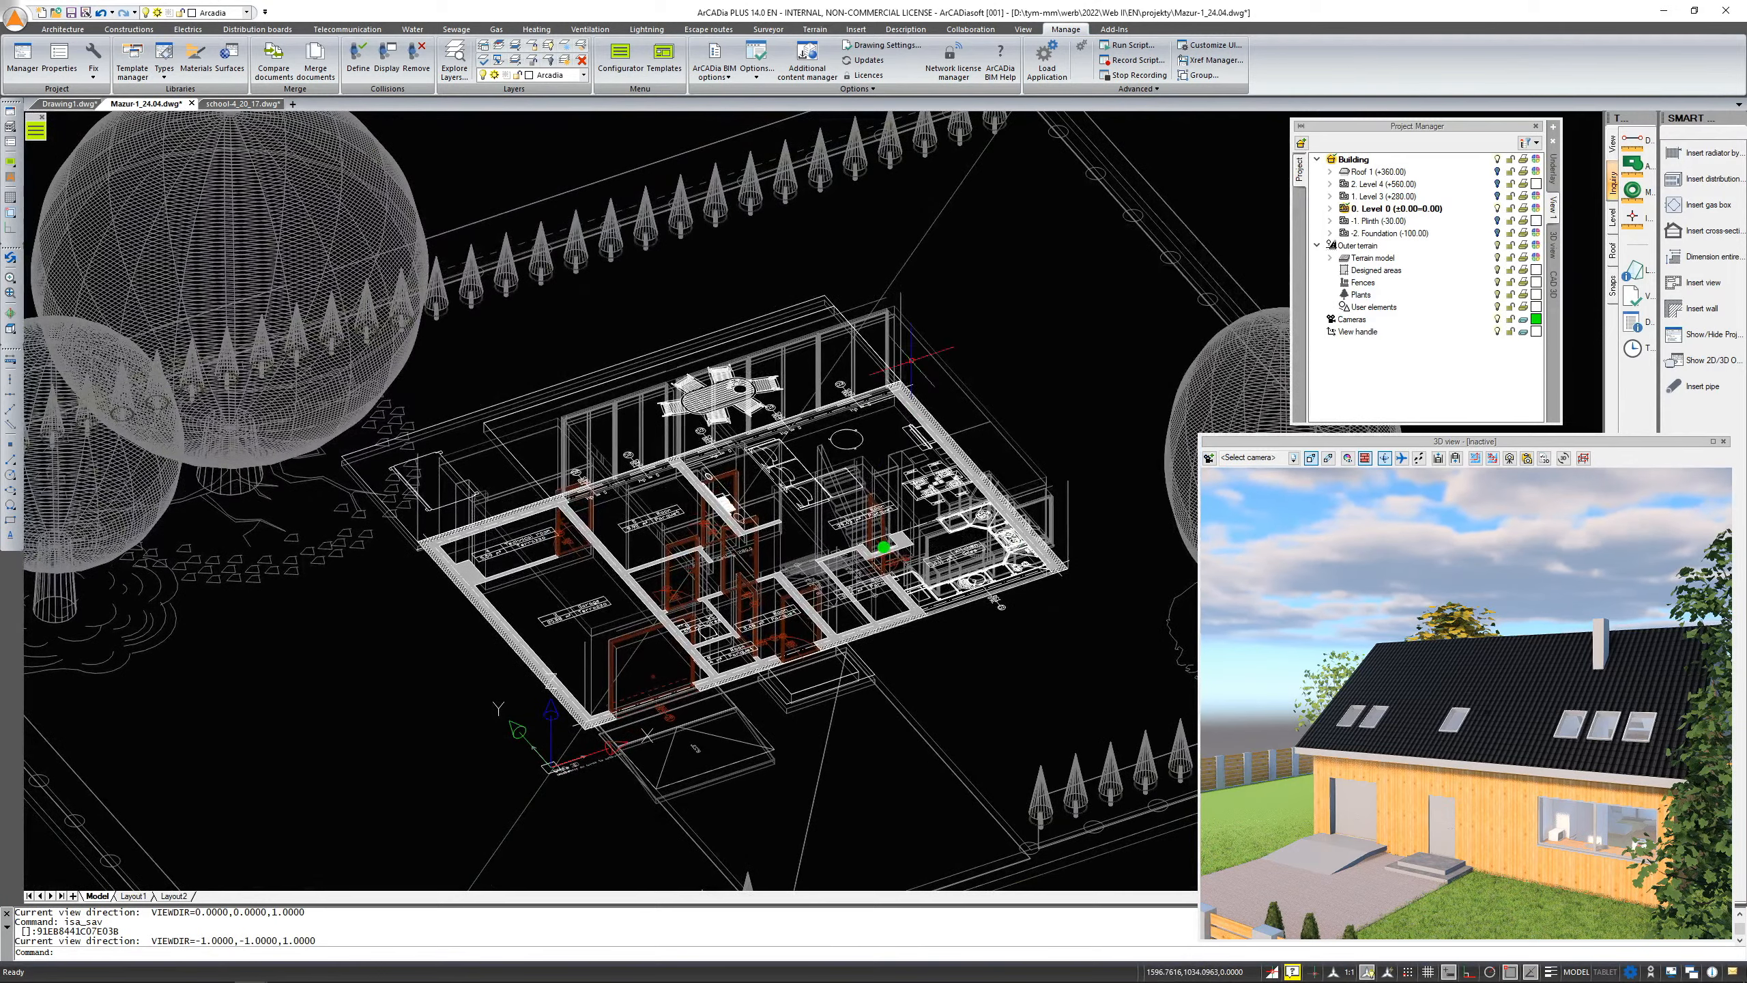
{"action": "middle_click_drag", "start_coordinate": [769, 578], "coordinate": [808, 667], "text": "shift"}
{"action": "scroll", "coordinate": [804, 687], "scroll_direction": "up", "scroll_amount": 8}
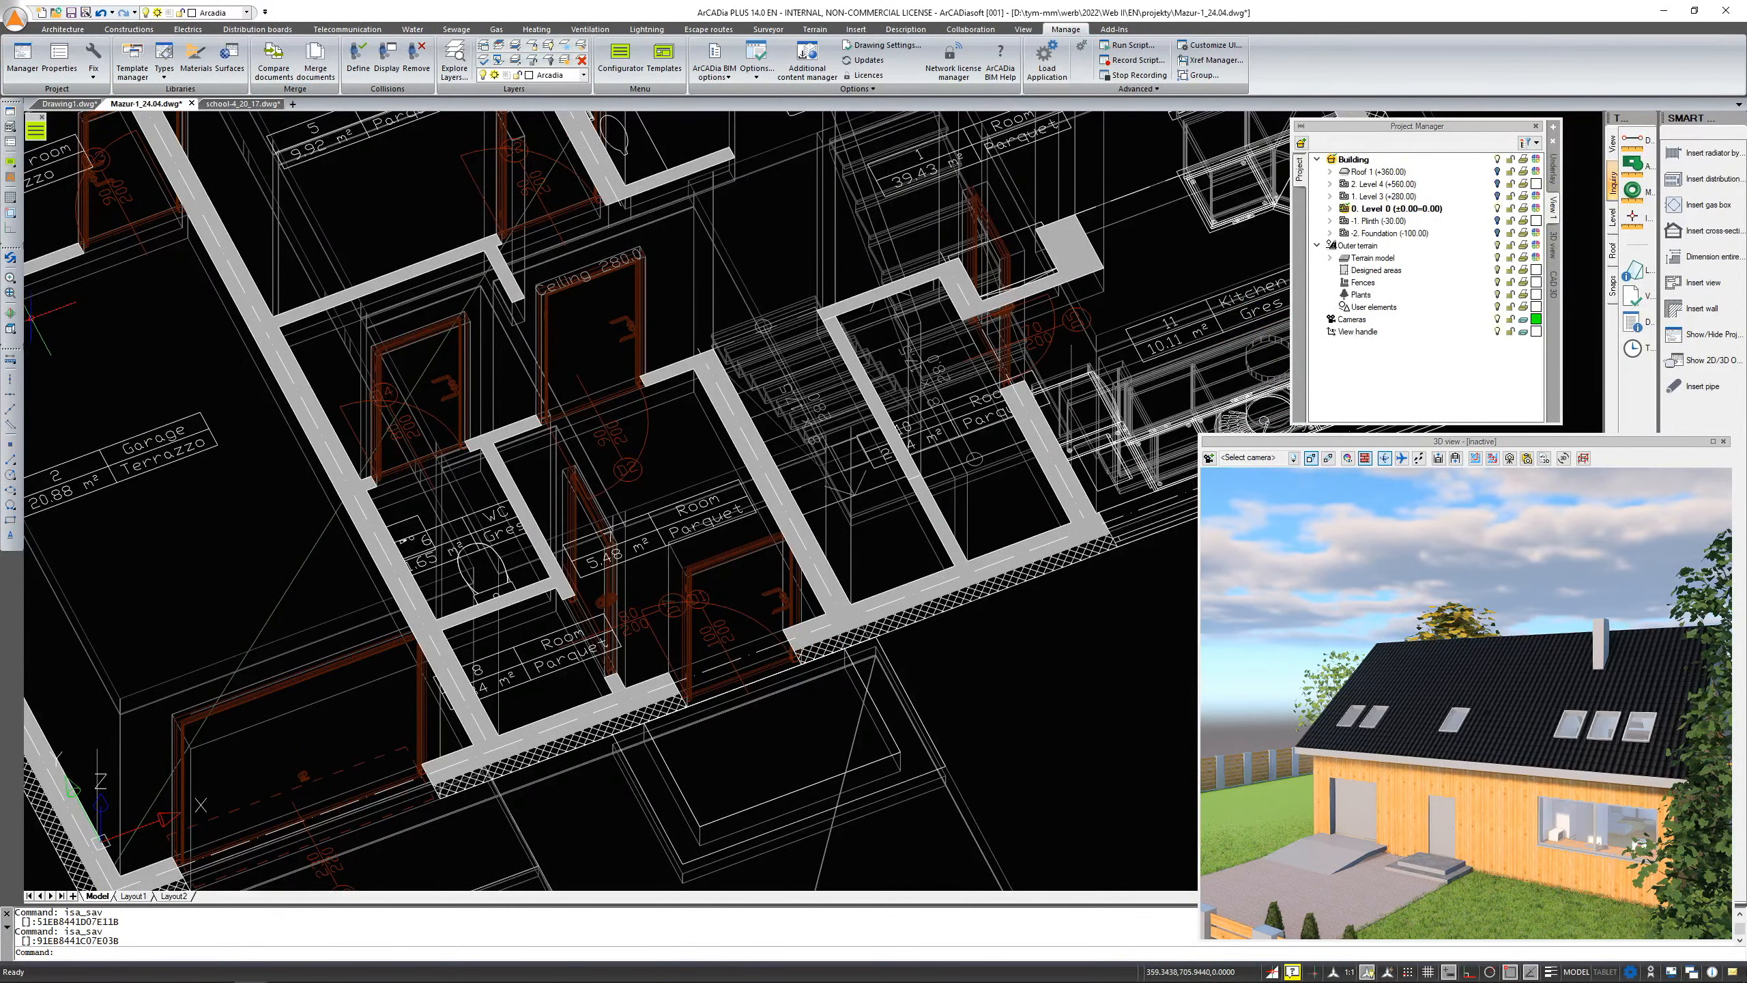
{"action": "left_click", "coordinate": [11, 328]}
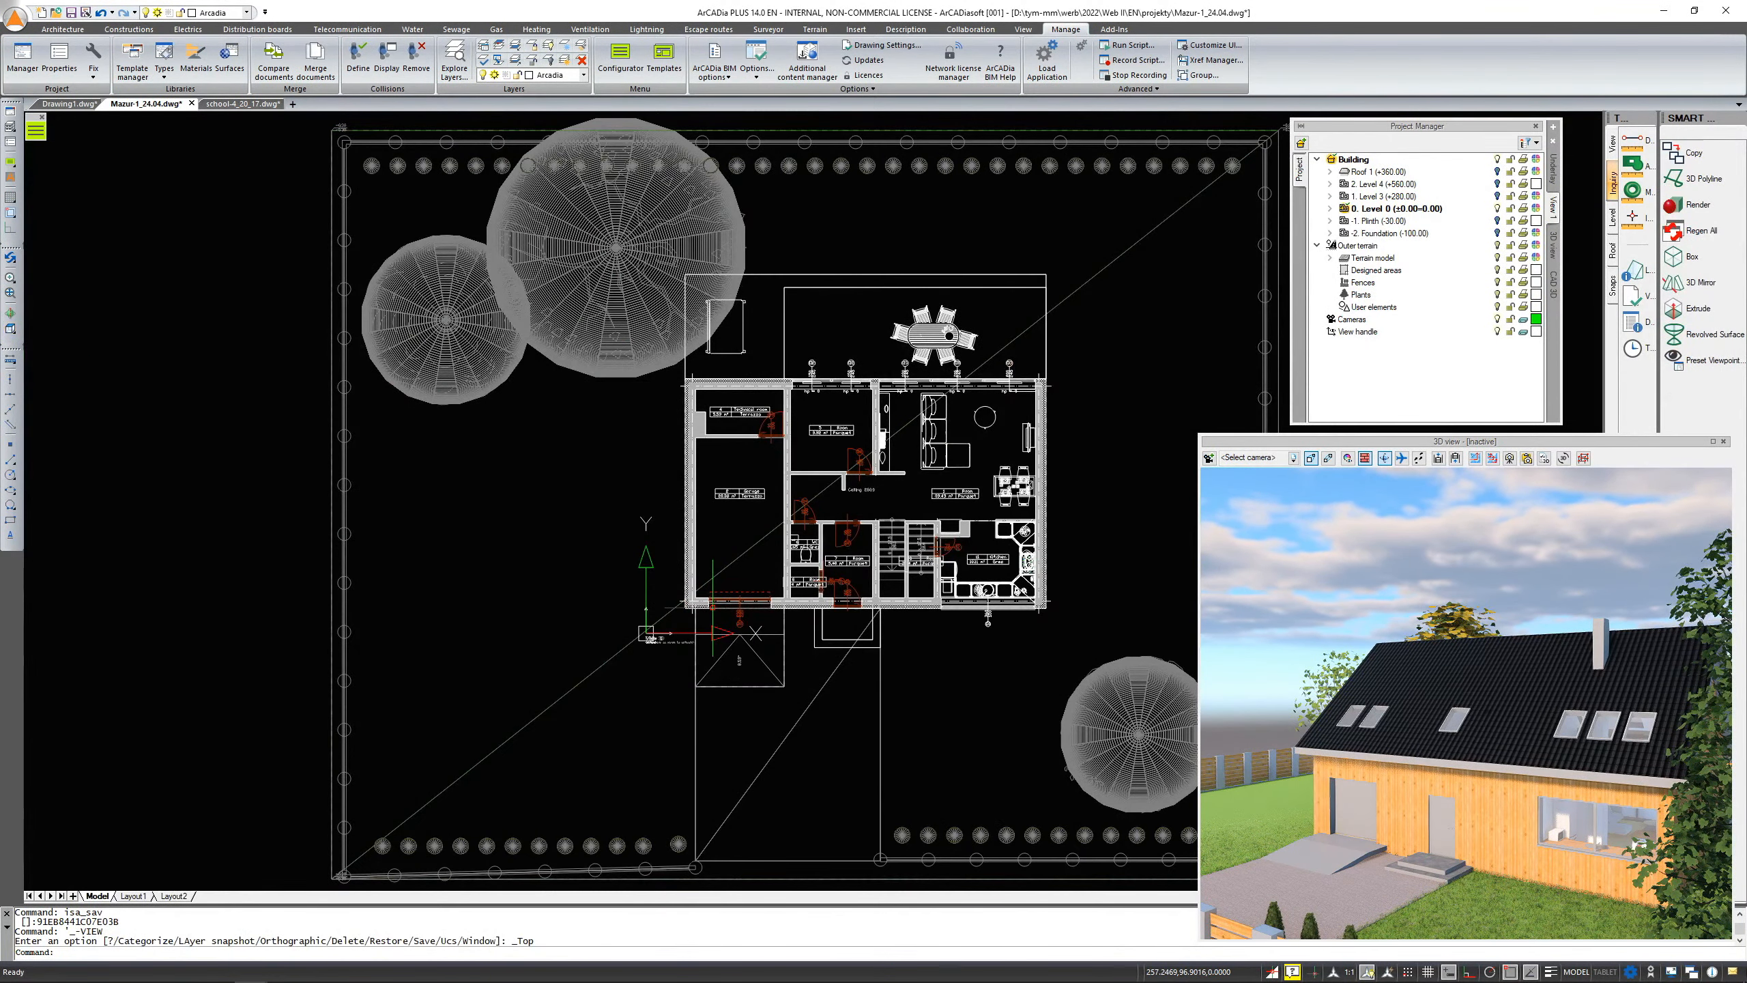
{"action": "scroll", "coordinate": [938, 606], "scroll_direction": "up", "scroll_amount": 3}
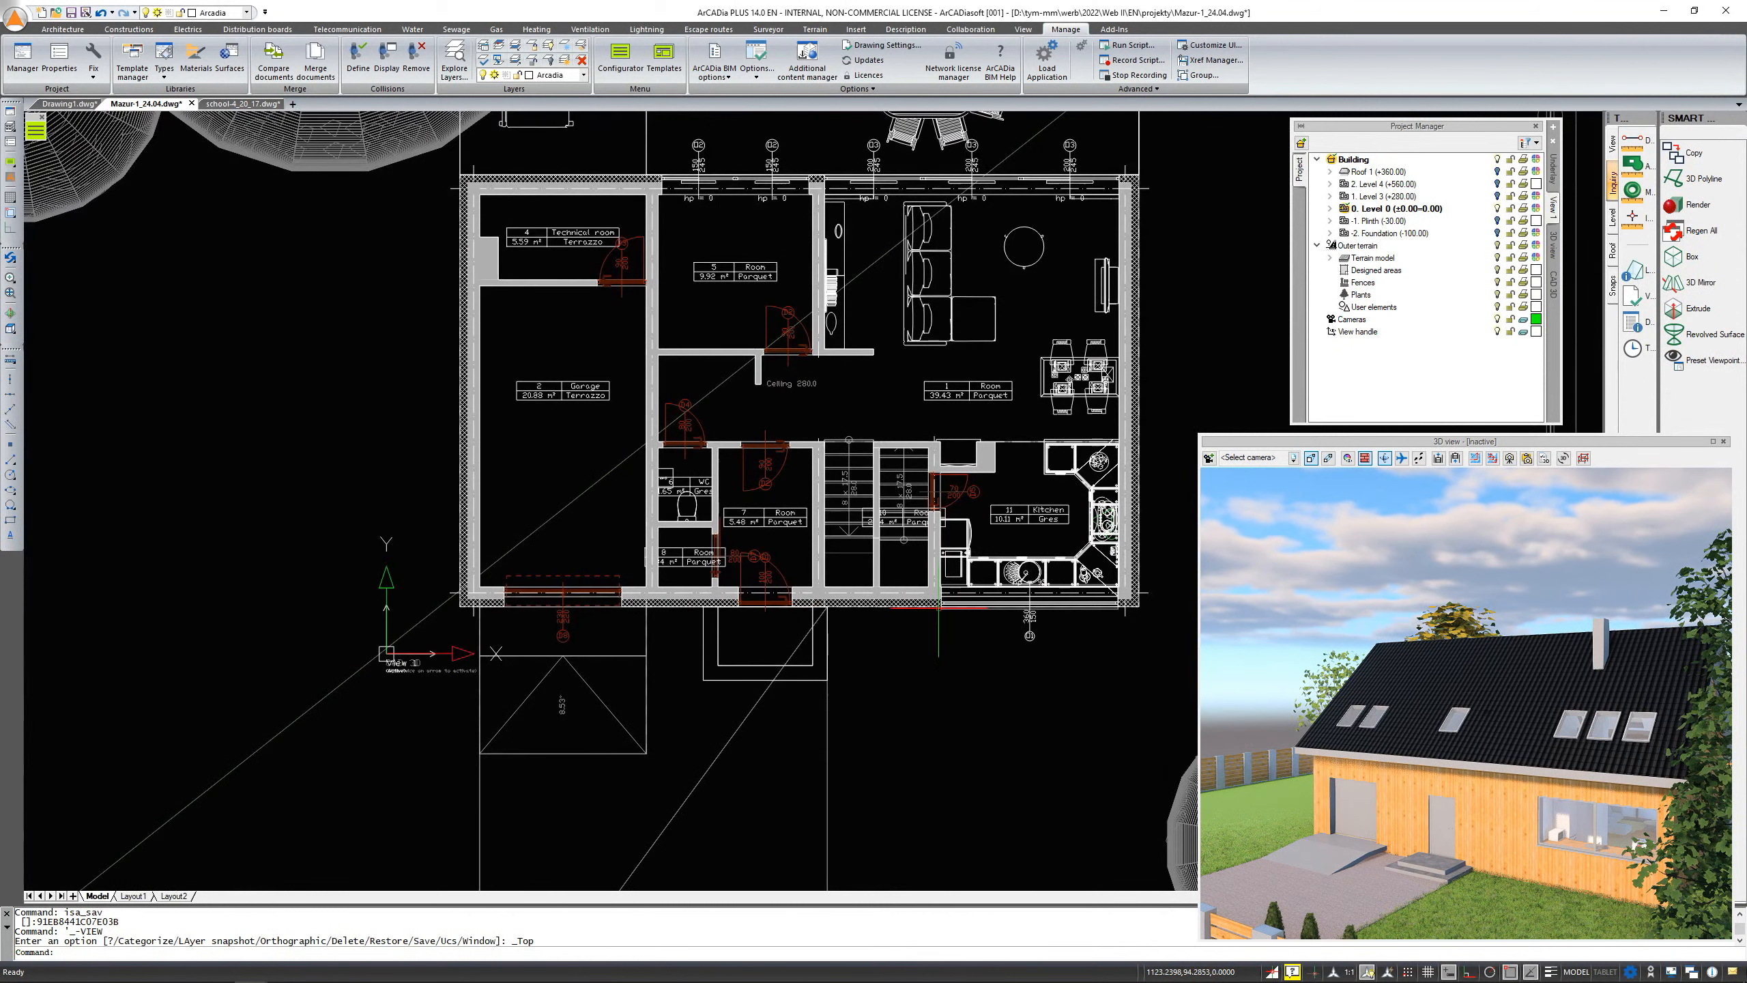
{"action": "scroll", "coordinate": [938, 606], "scroll_direction": "up", "scroll_amount": 2}
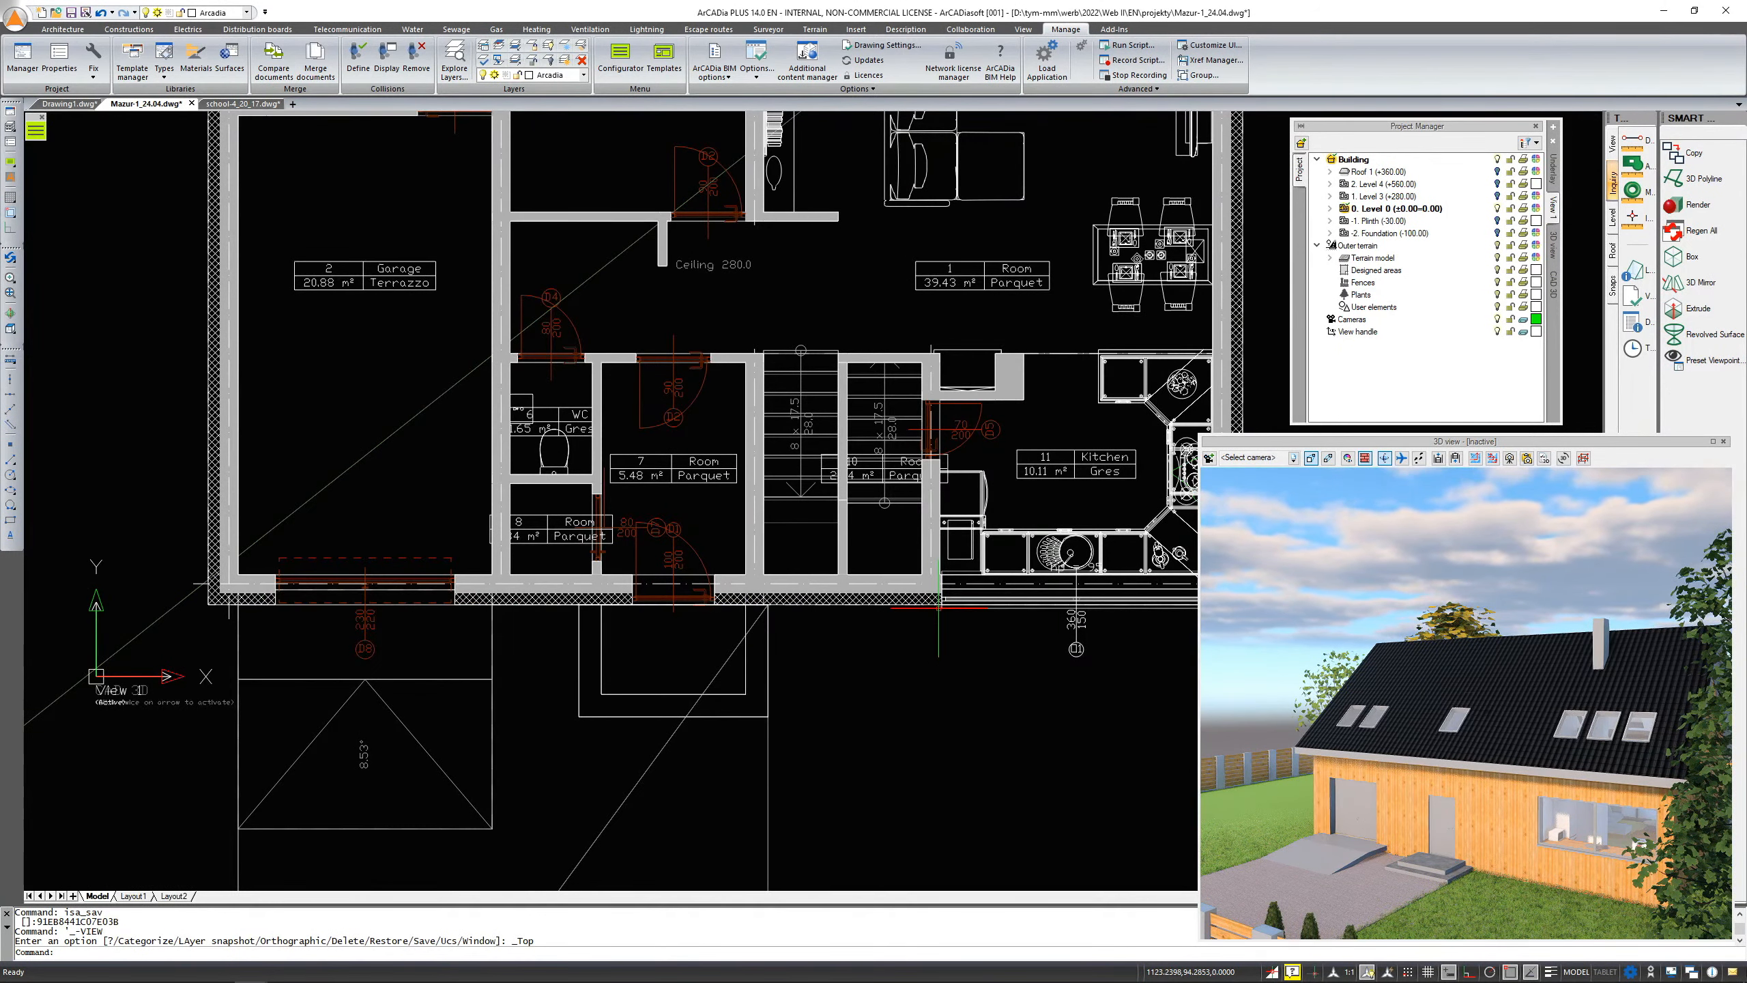
{"action": "scroll", "coordinate": [663, 609], "scroll_direction": "up", "scroll_amount": 1}
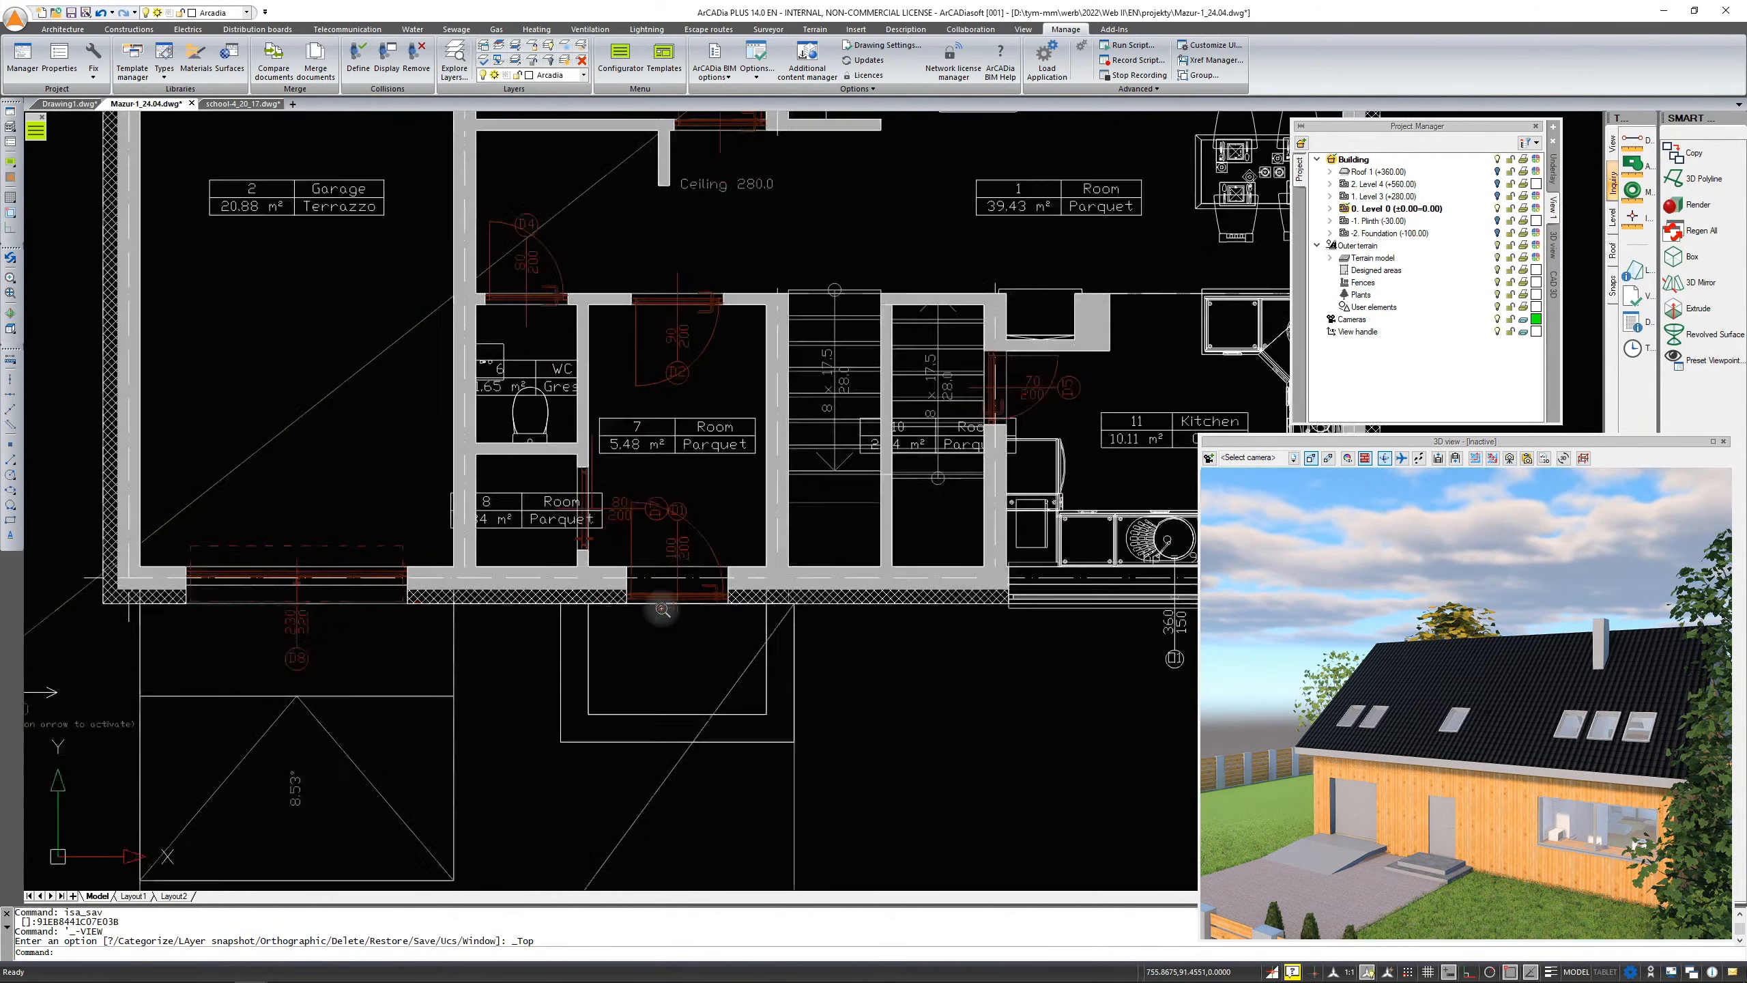
{"action": "scroll", "coordinate": [663, 608], "scroll_direction": "up", "scroll_amount": 3}
{"action": "scroll", "coordinate": [731, 627], "scroll_direction": "down", "scroll_amount": 1}
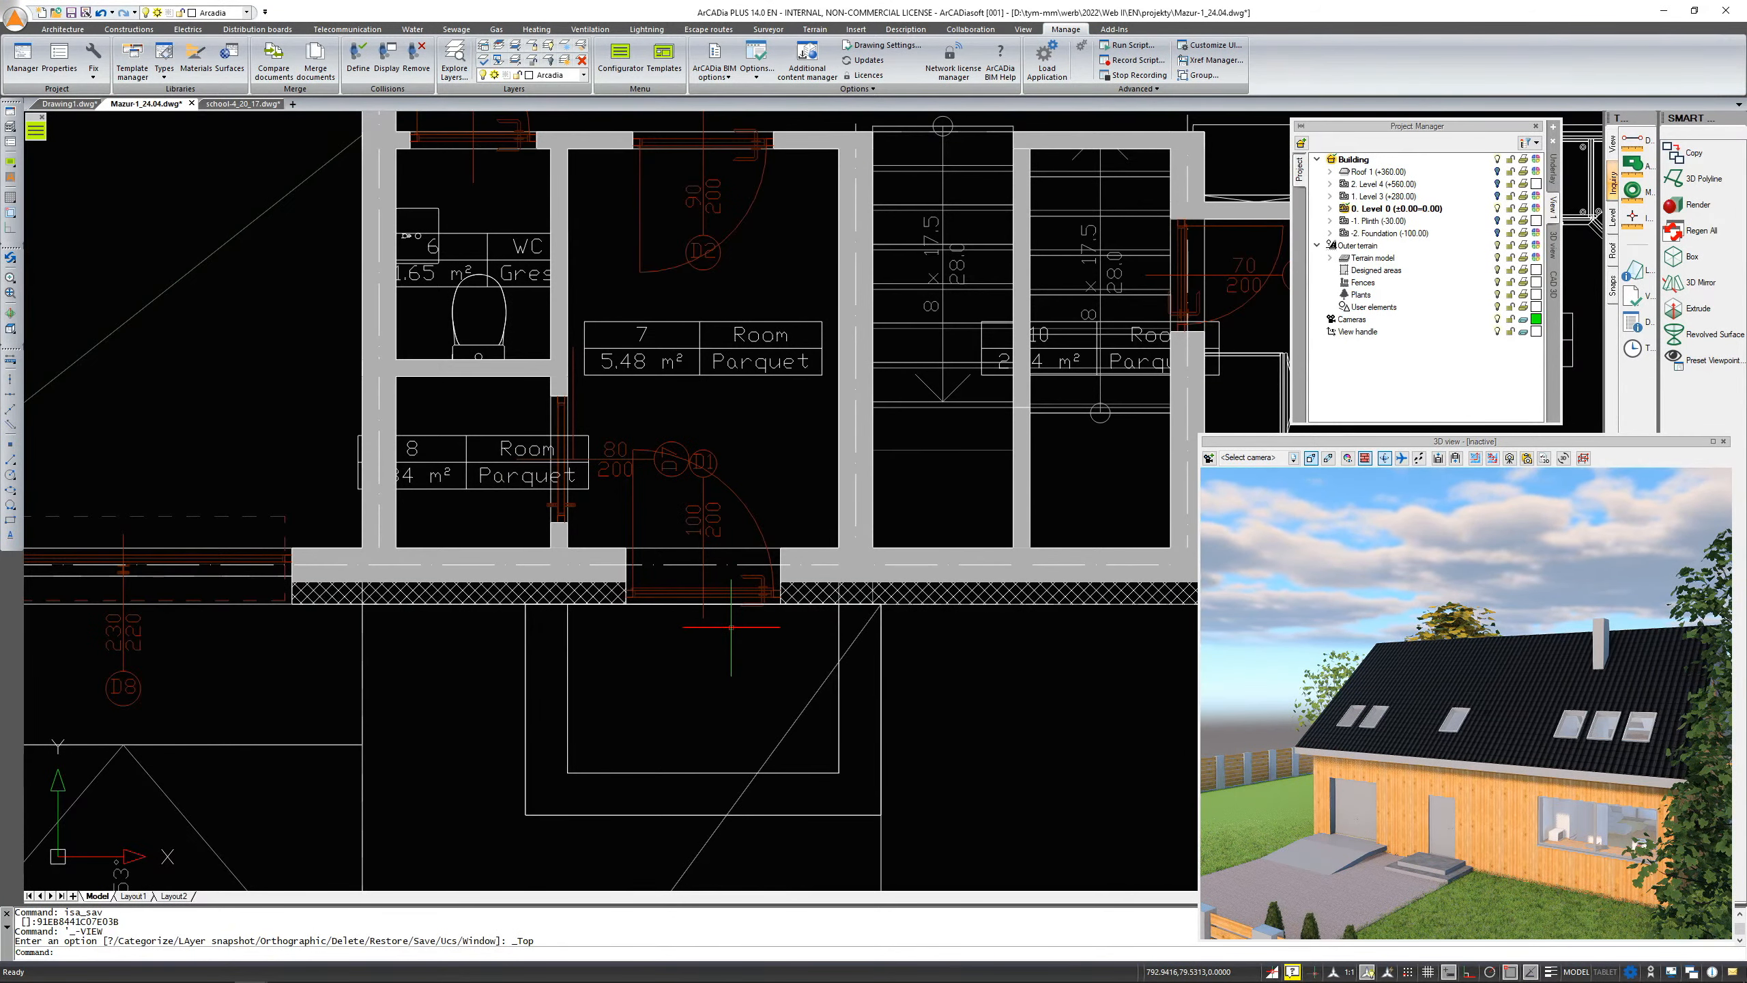
Return to the new drawing and open the Architecture tools
{"action": "left_click", "coordinate": [69, 103]}
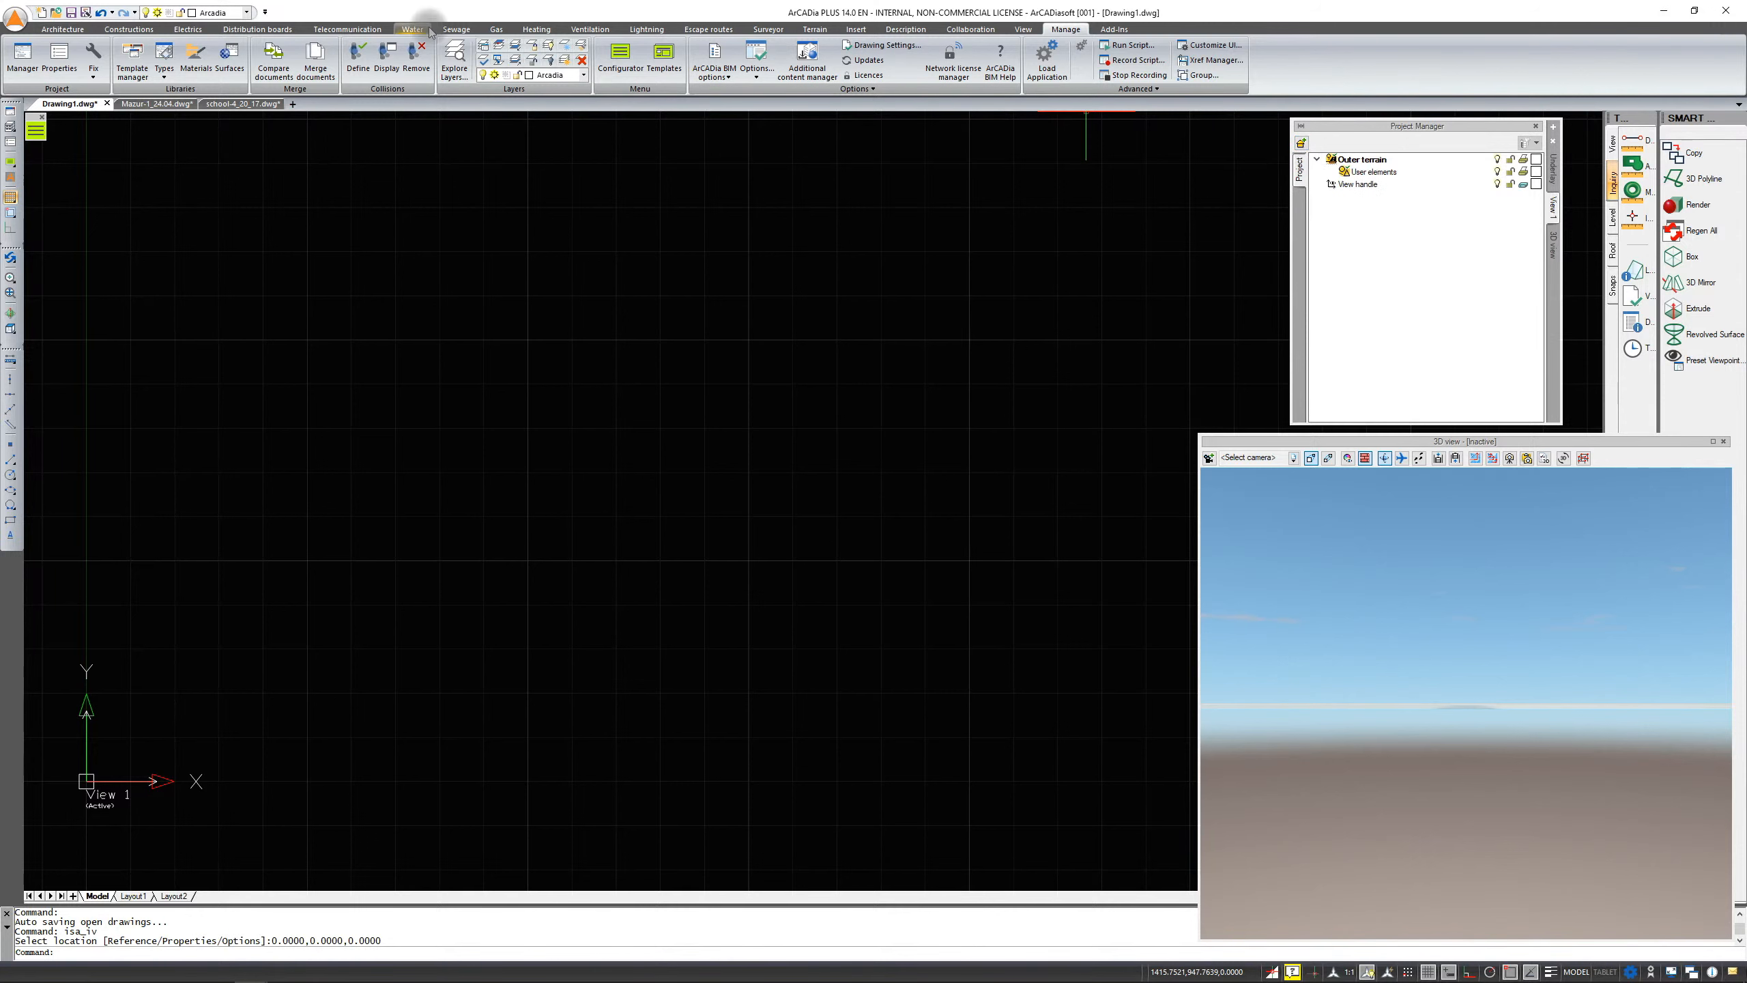
{"action": "left_click", "coordinate": [62, 28]}
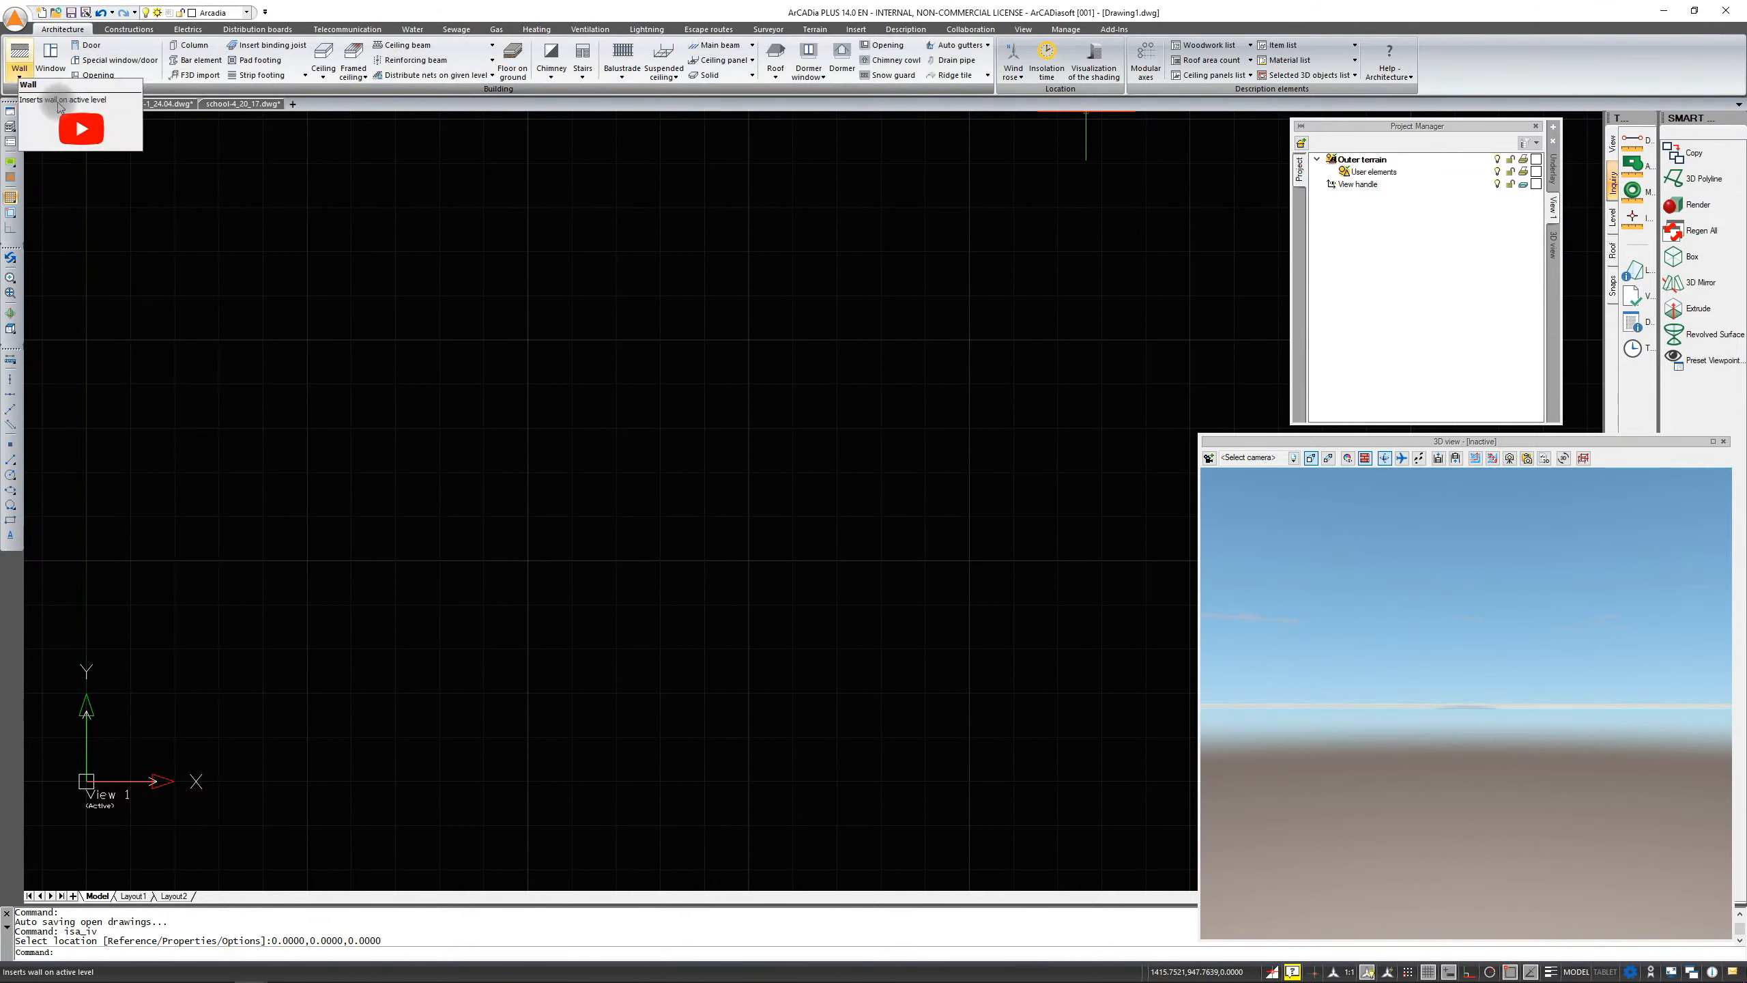
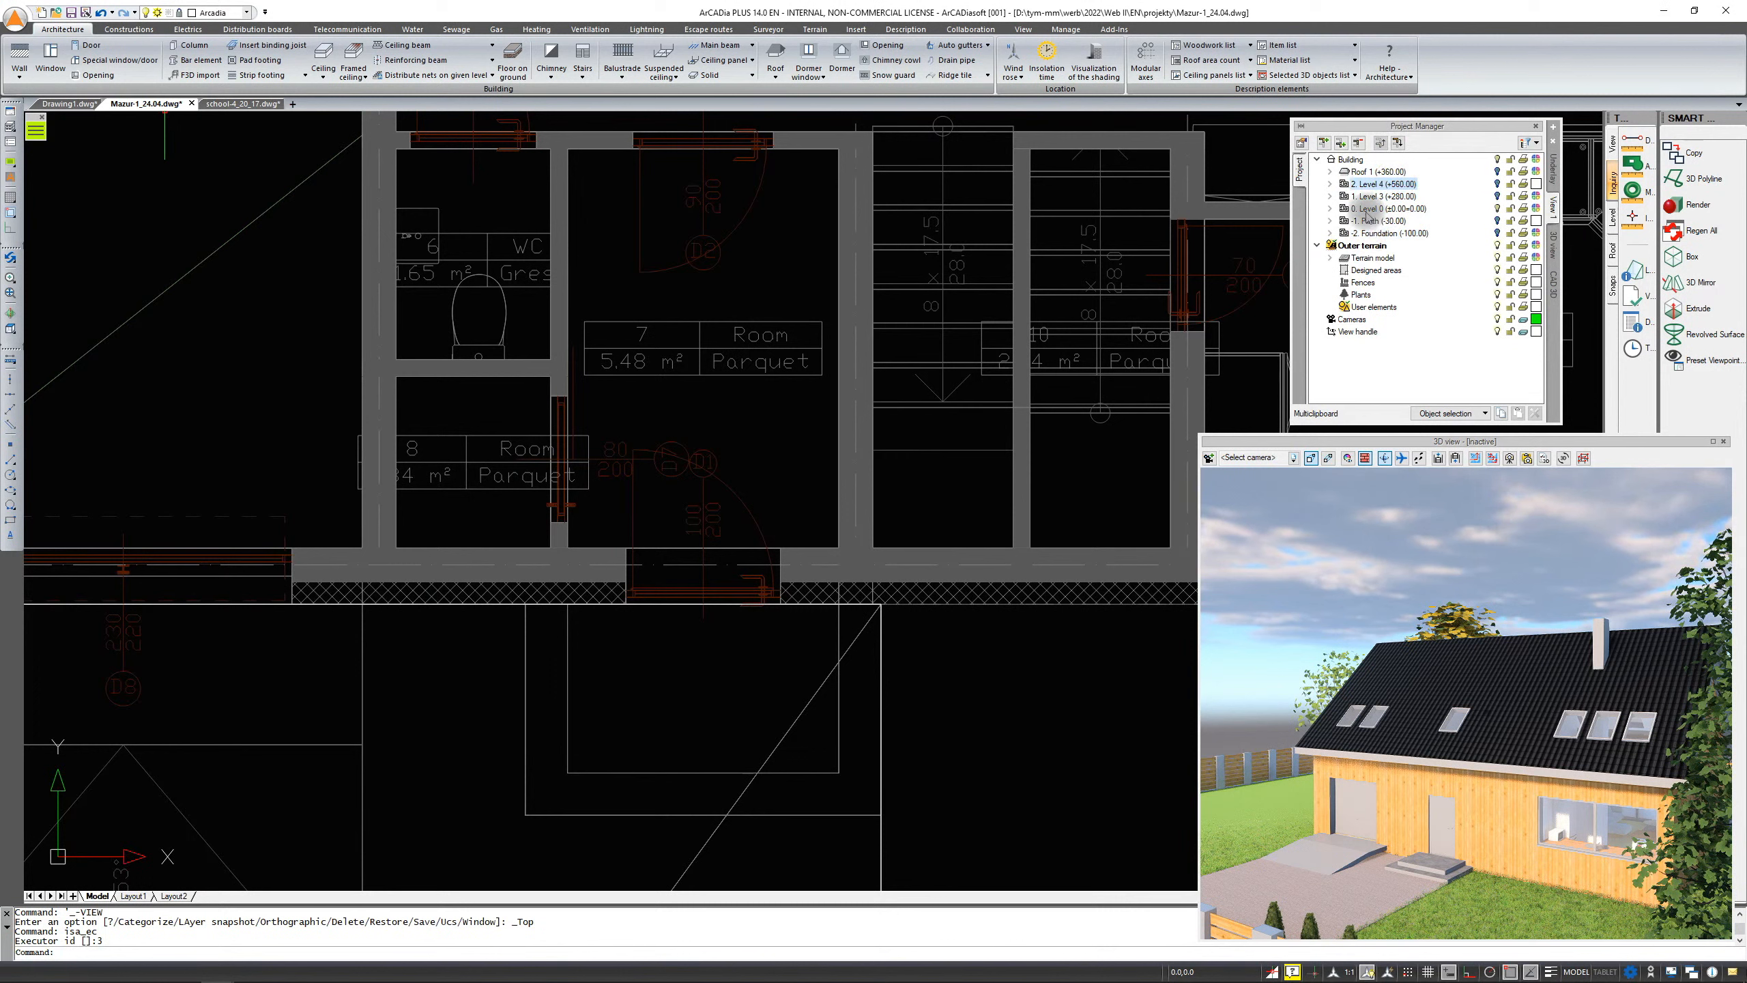
Make Level 0 the active level of the house model in the Project Manager
{"action": "double_click", "coordinate": [1369, 209]}
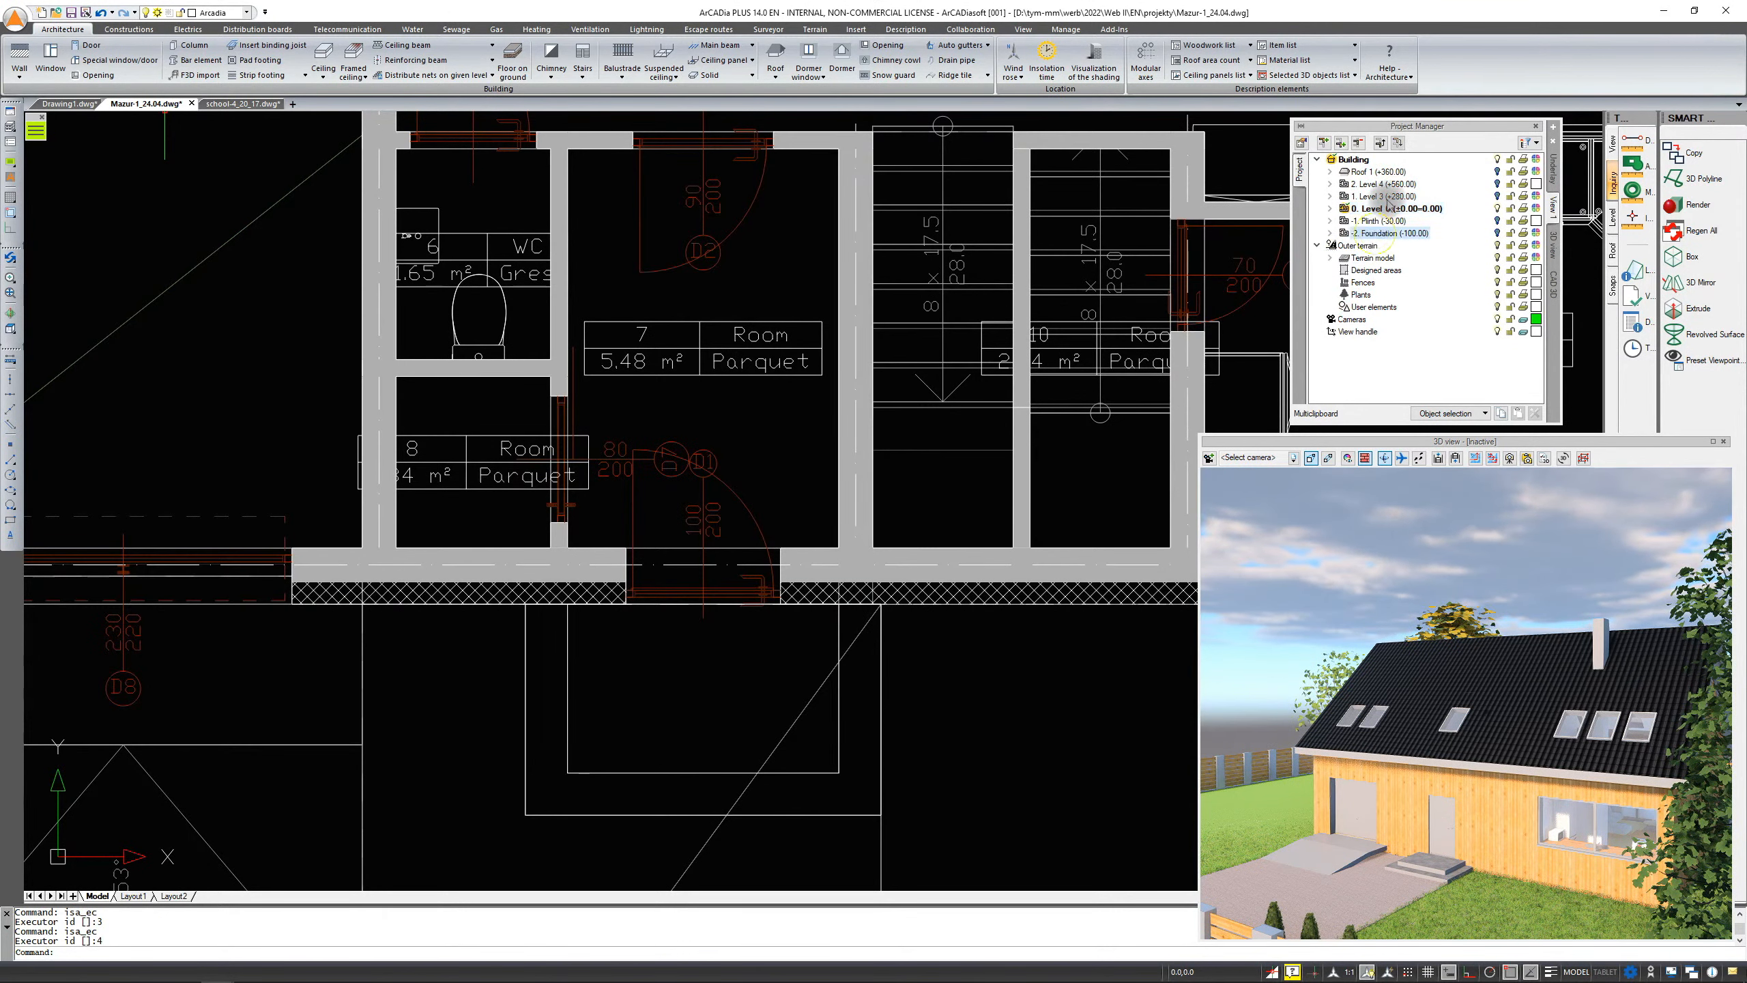
{"action": "left_click", "coordinate": [1383, 184]}
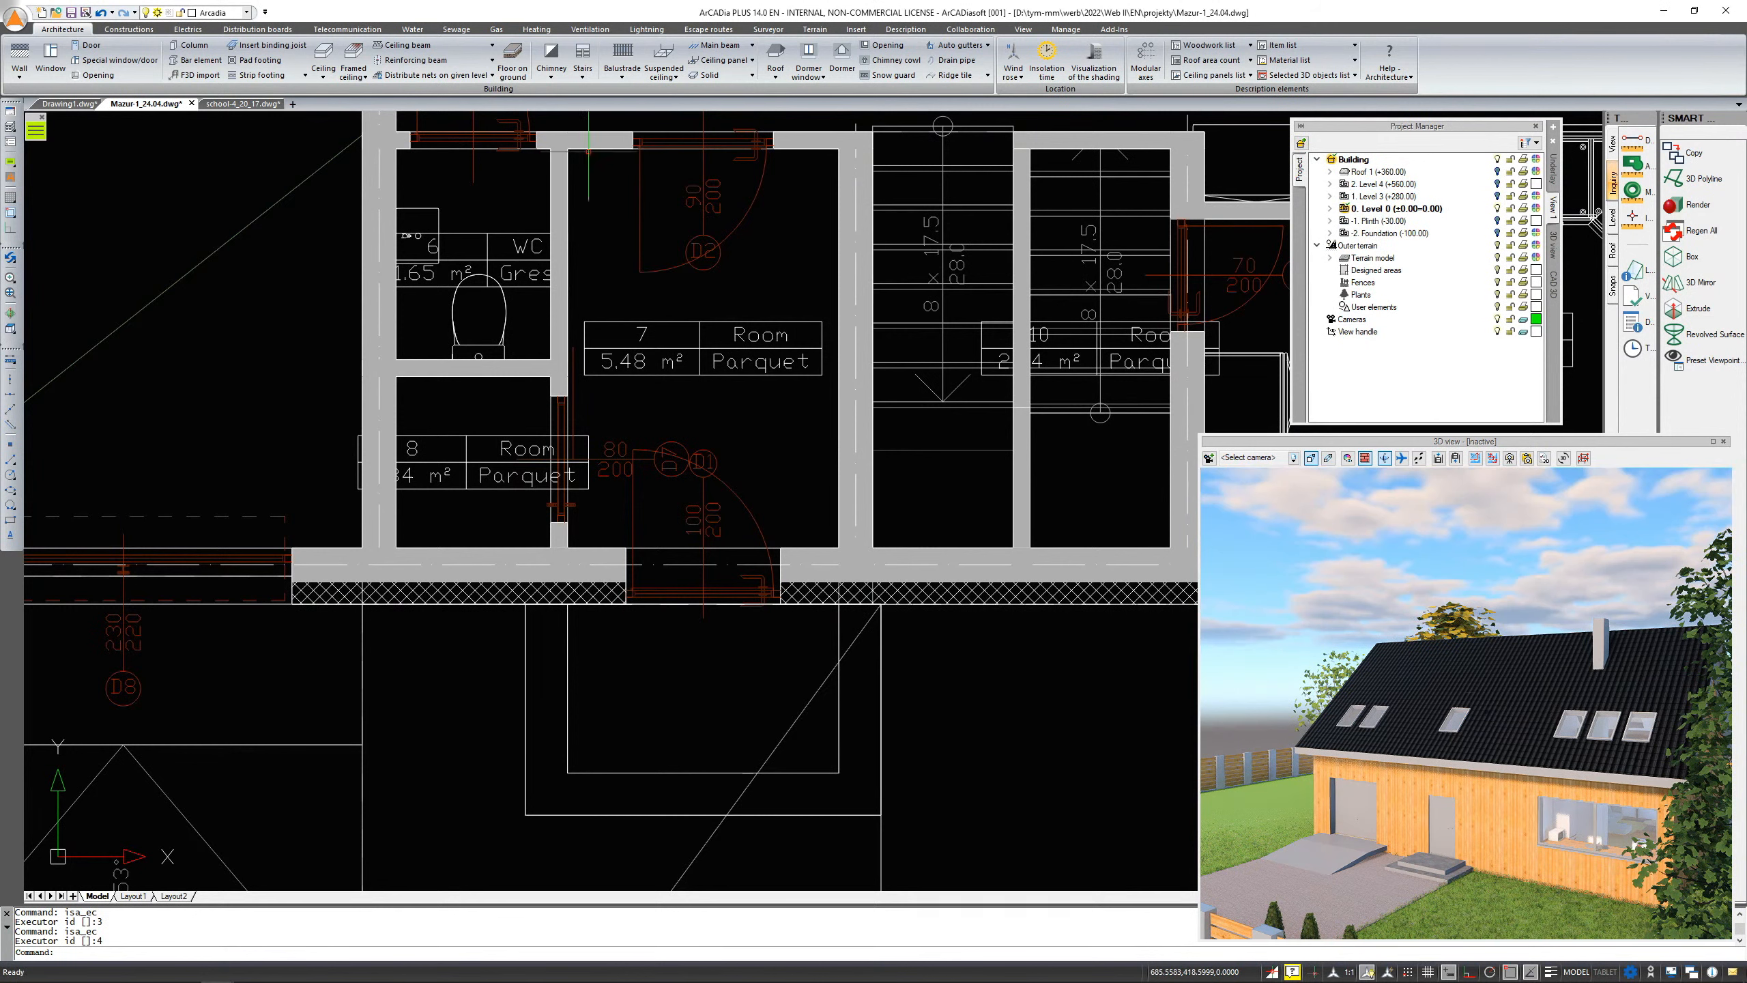
Switch to the new drawing, draw a horizontal wall about 528.5 cm long, and inspect it in the 3D preview
{"action": "left_click", "coordinate": [76, 104]}
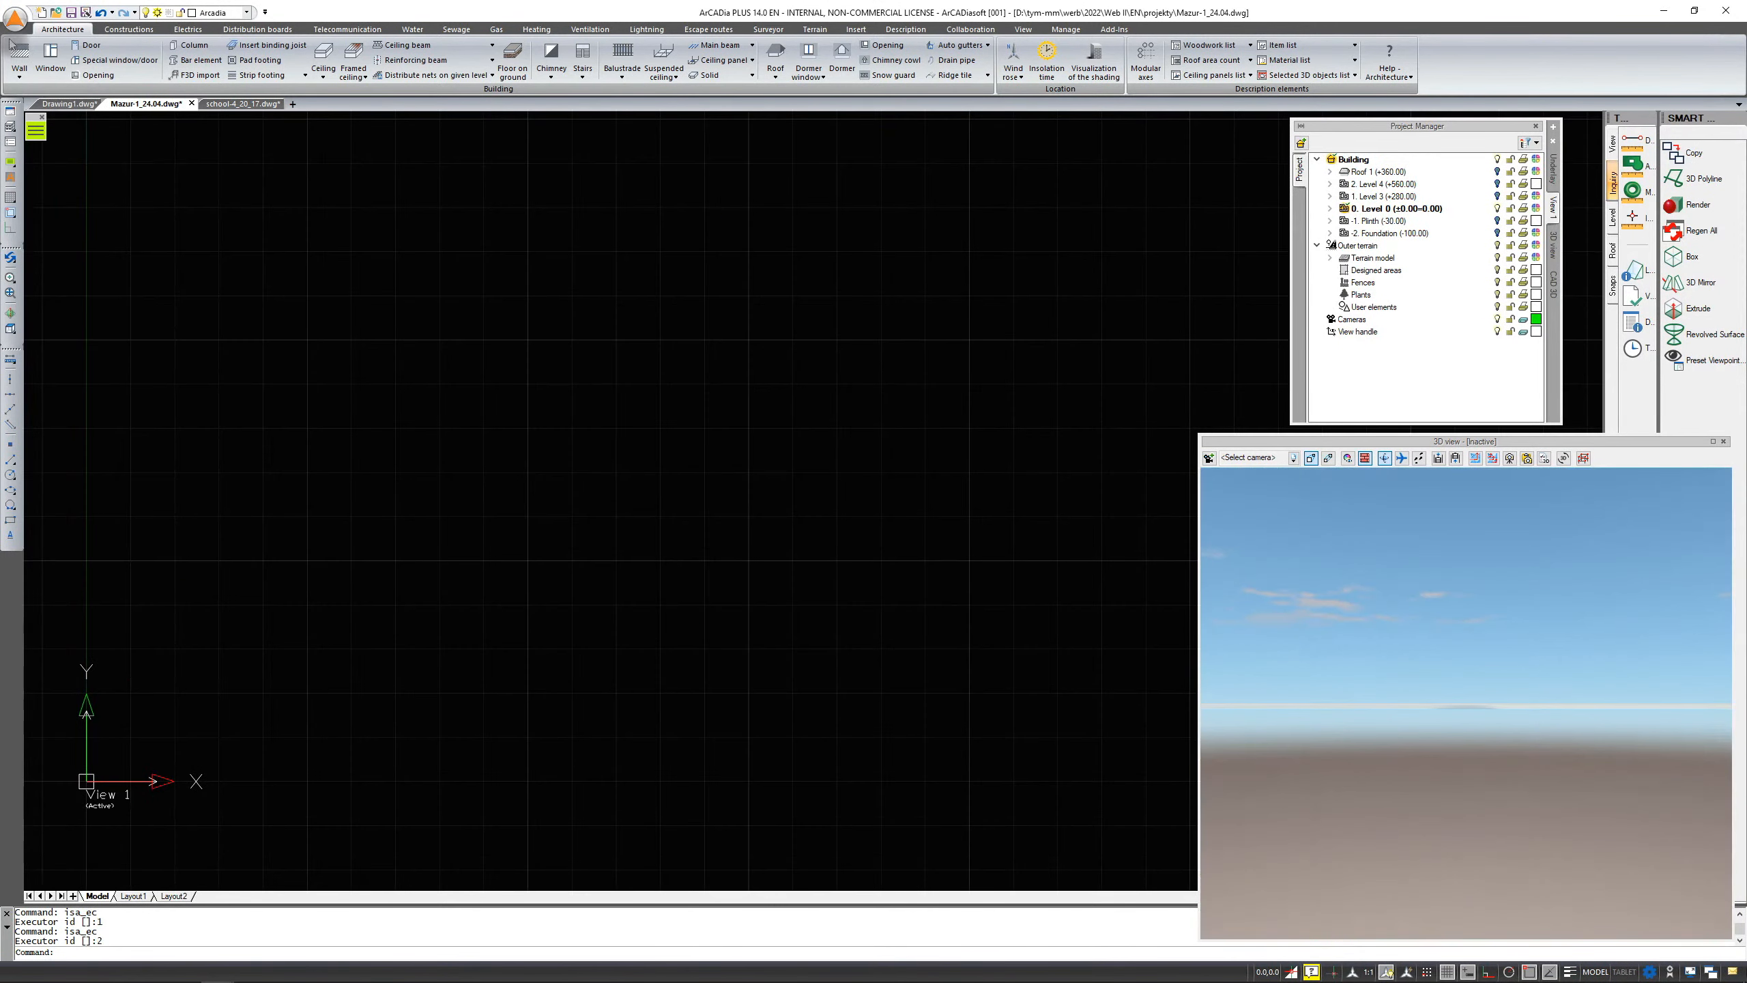
{"action": "left_click", "coordinate": [19, 54]}
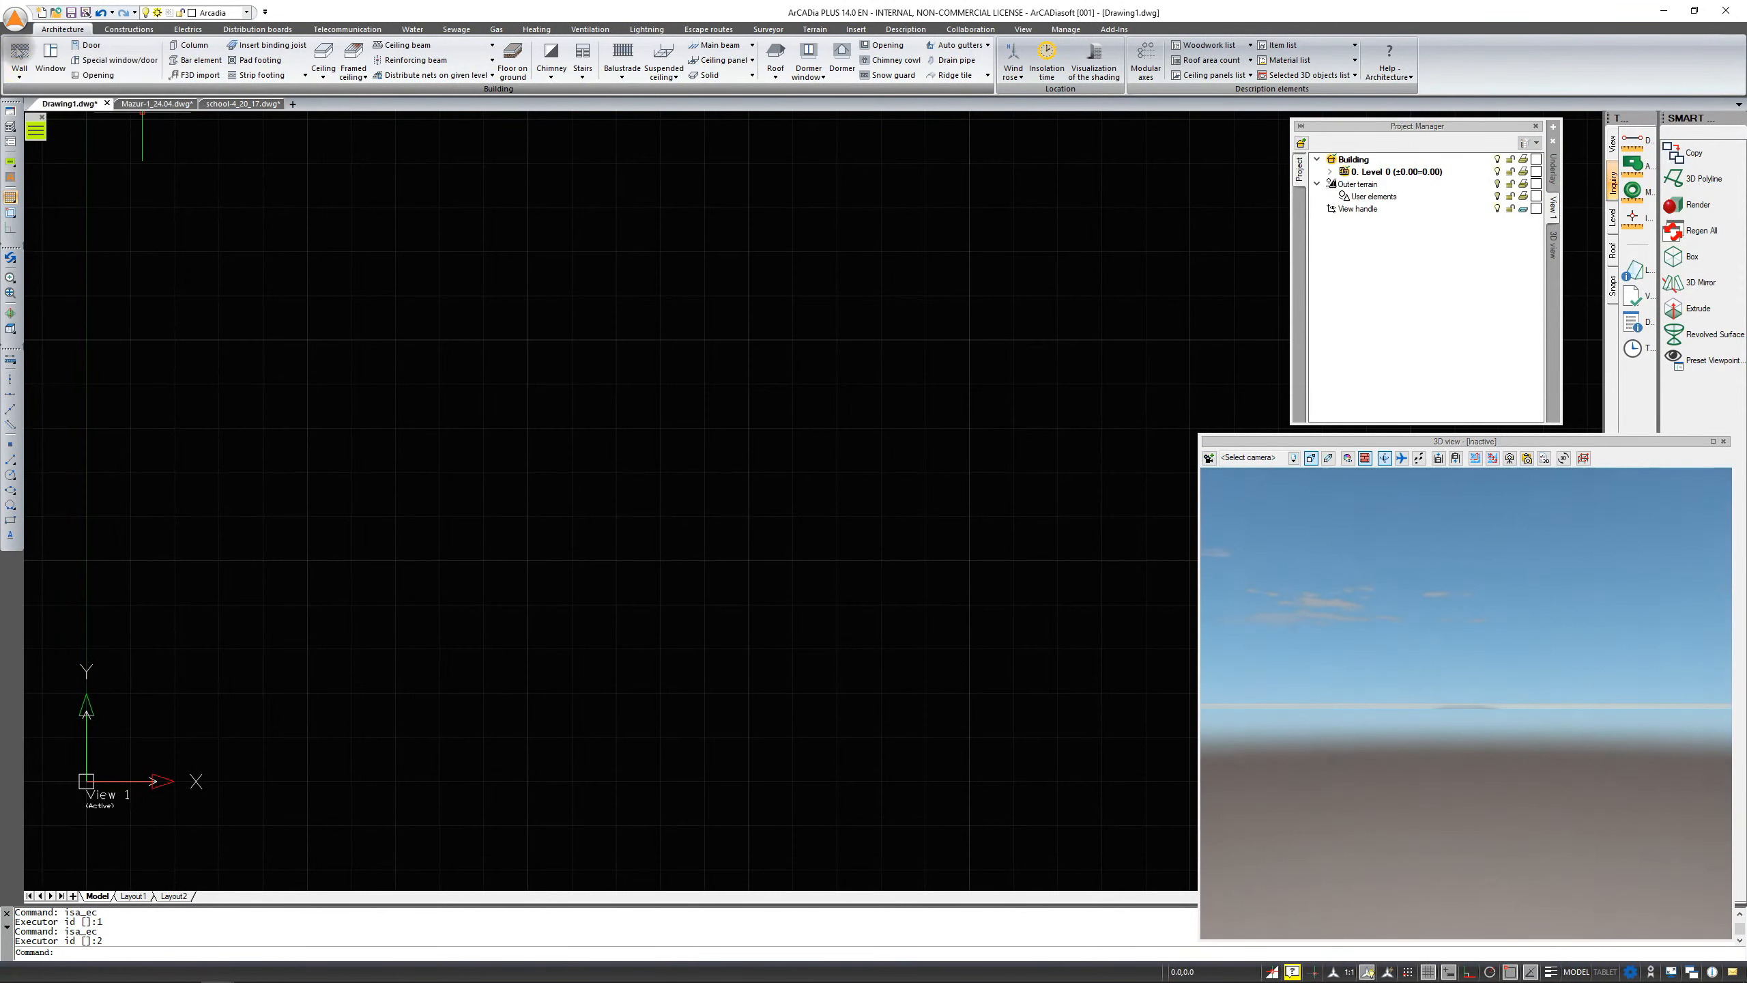
{"action": "left_click", "coordinate": [355, 476]}
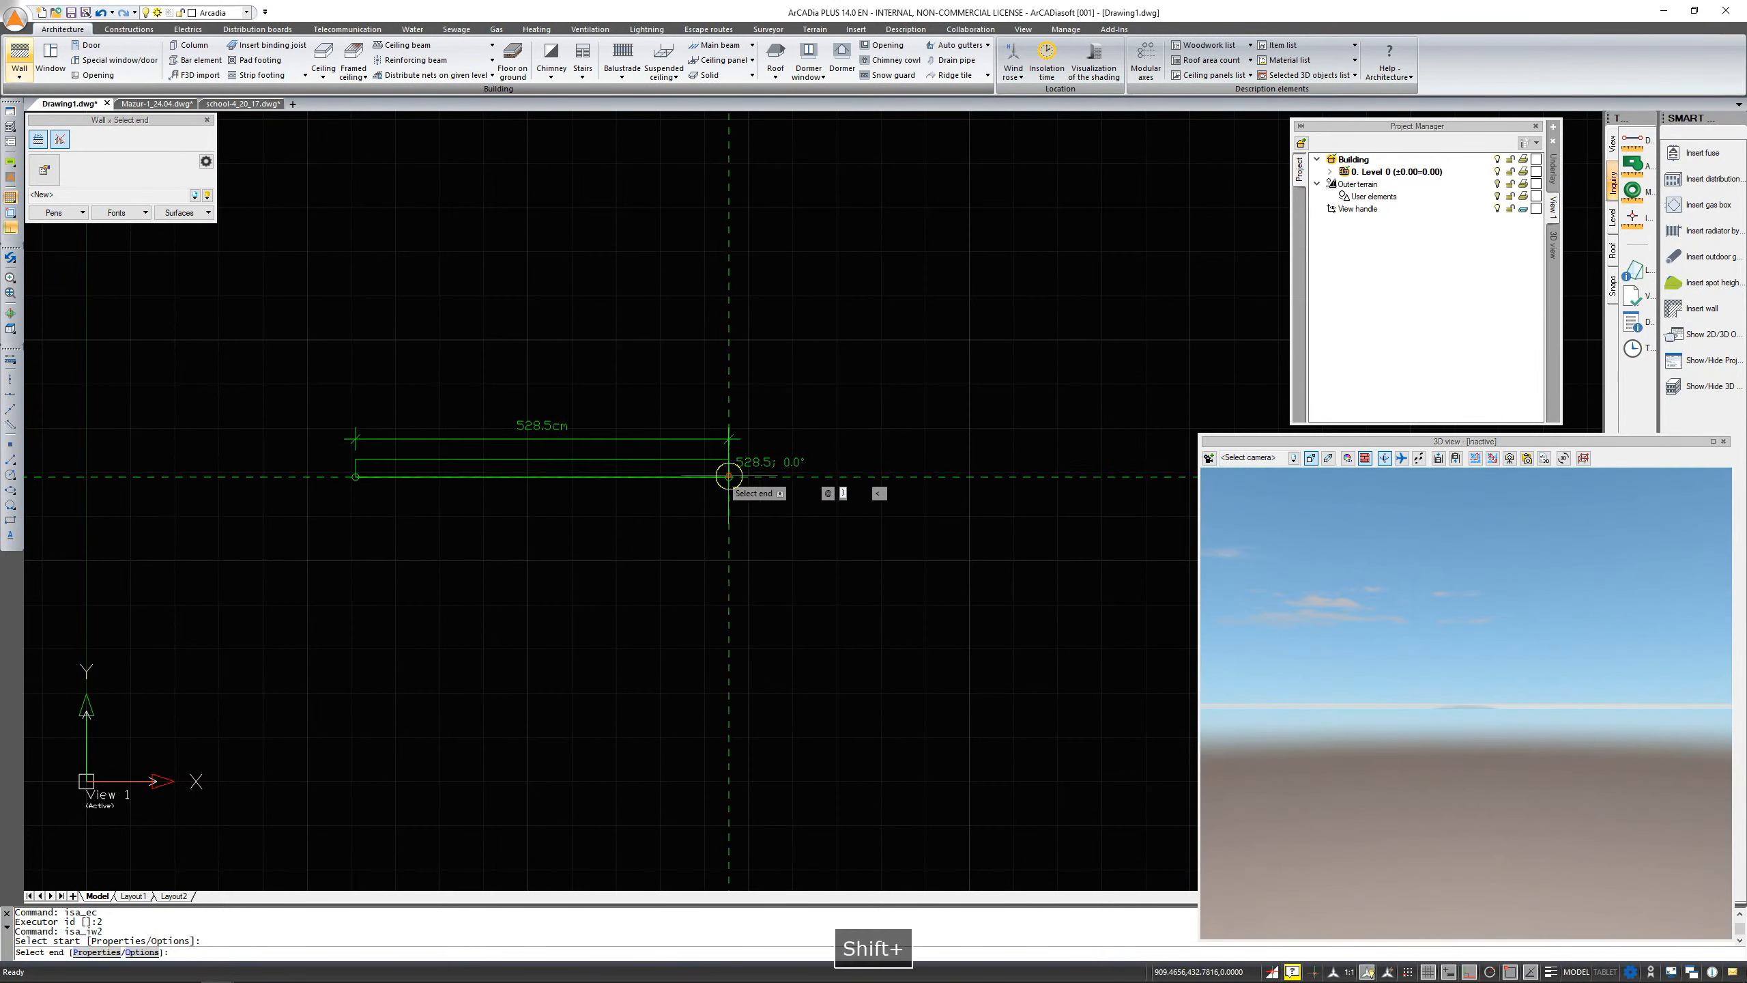
{"action": "left_click", "coordinate": [727, 473], "text": "shift"}
{"action": "left_click", "coordinate": [725, 408]}
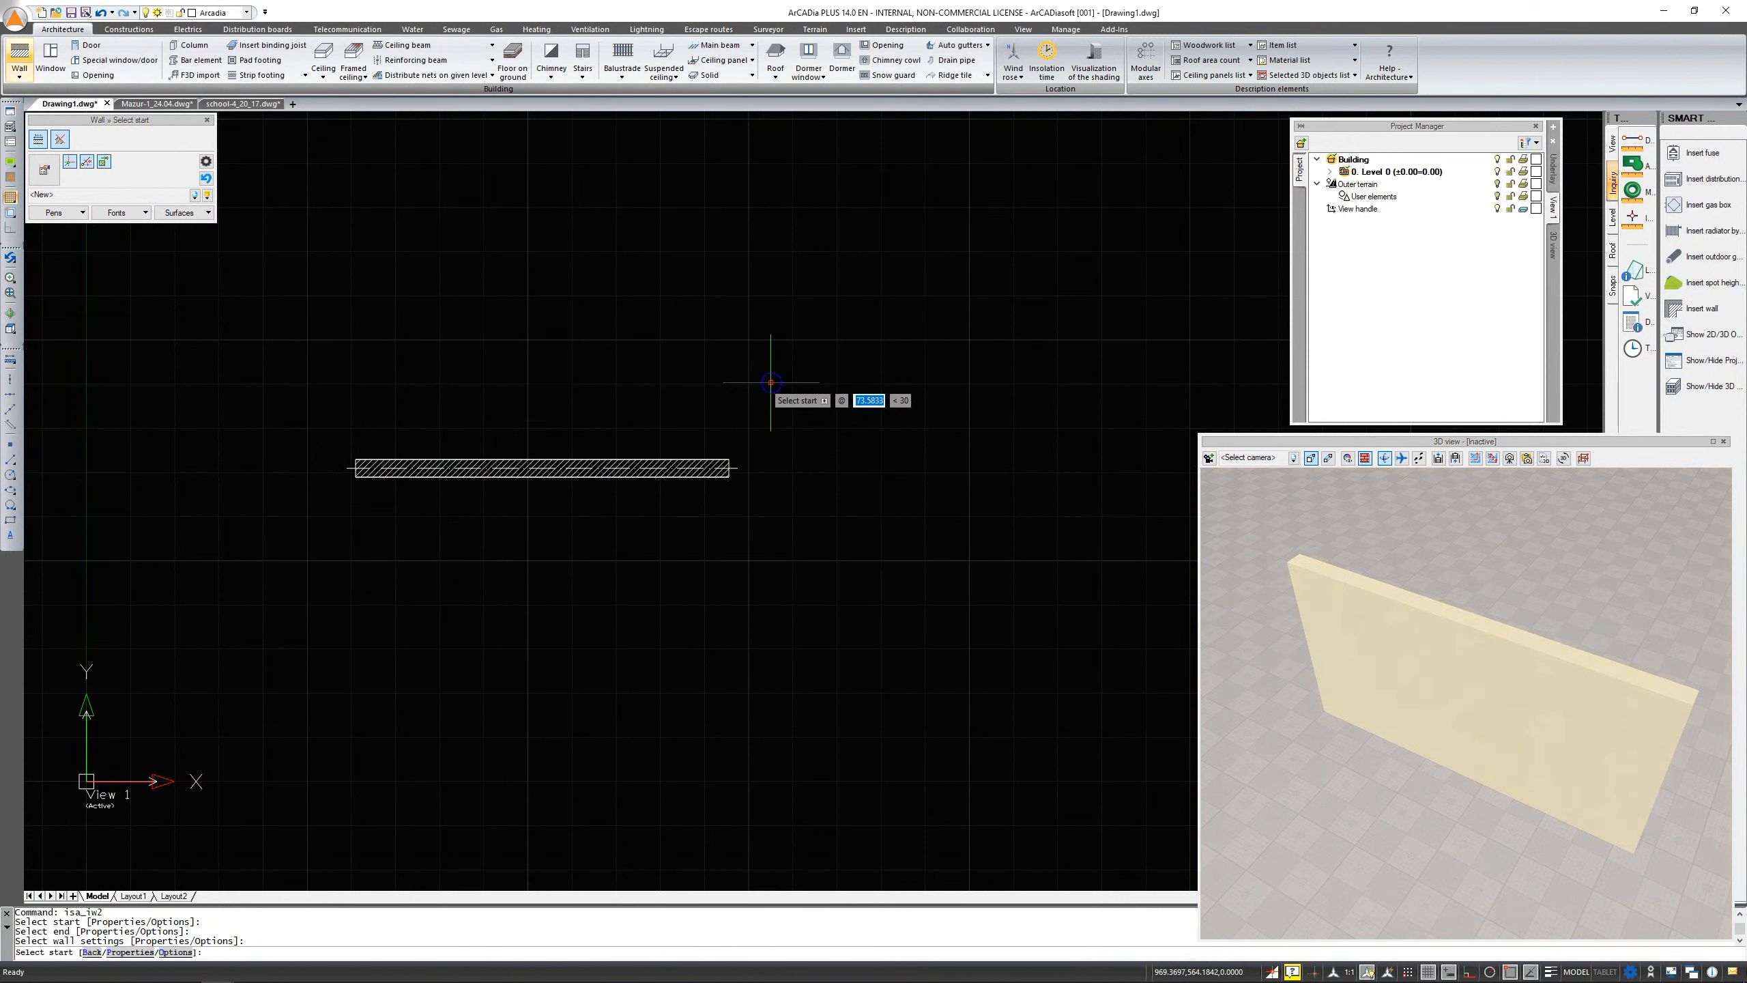
{"action": "right_click", "coordinate": [771, 383]}
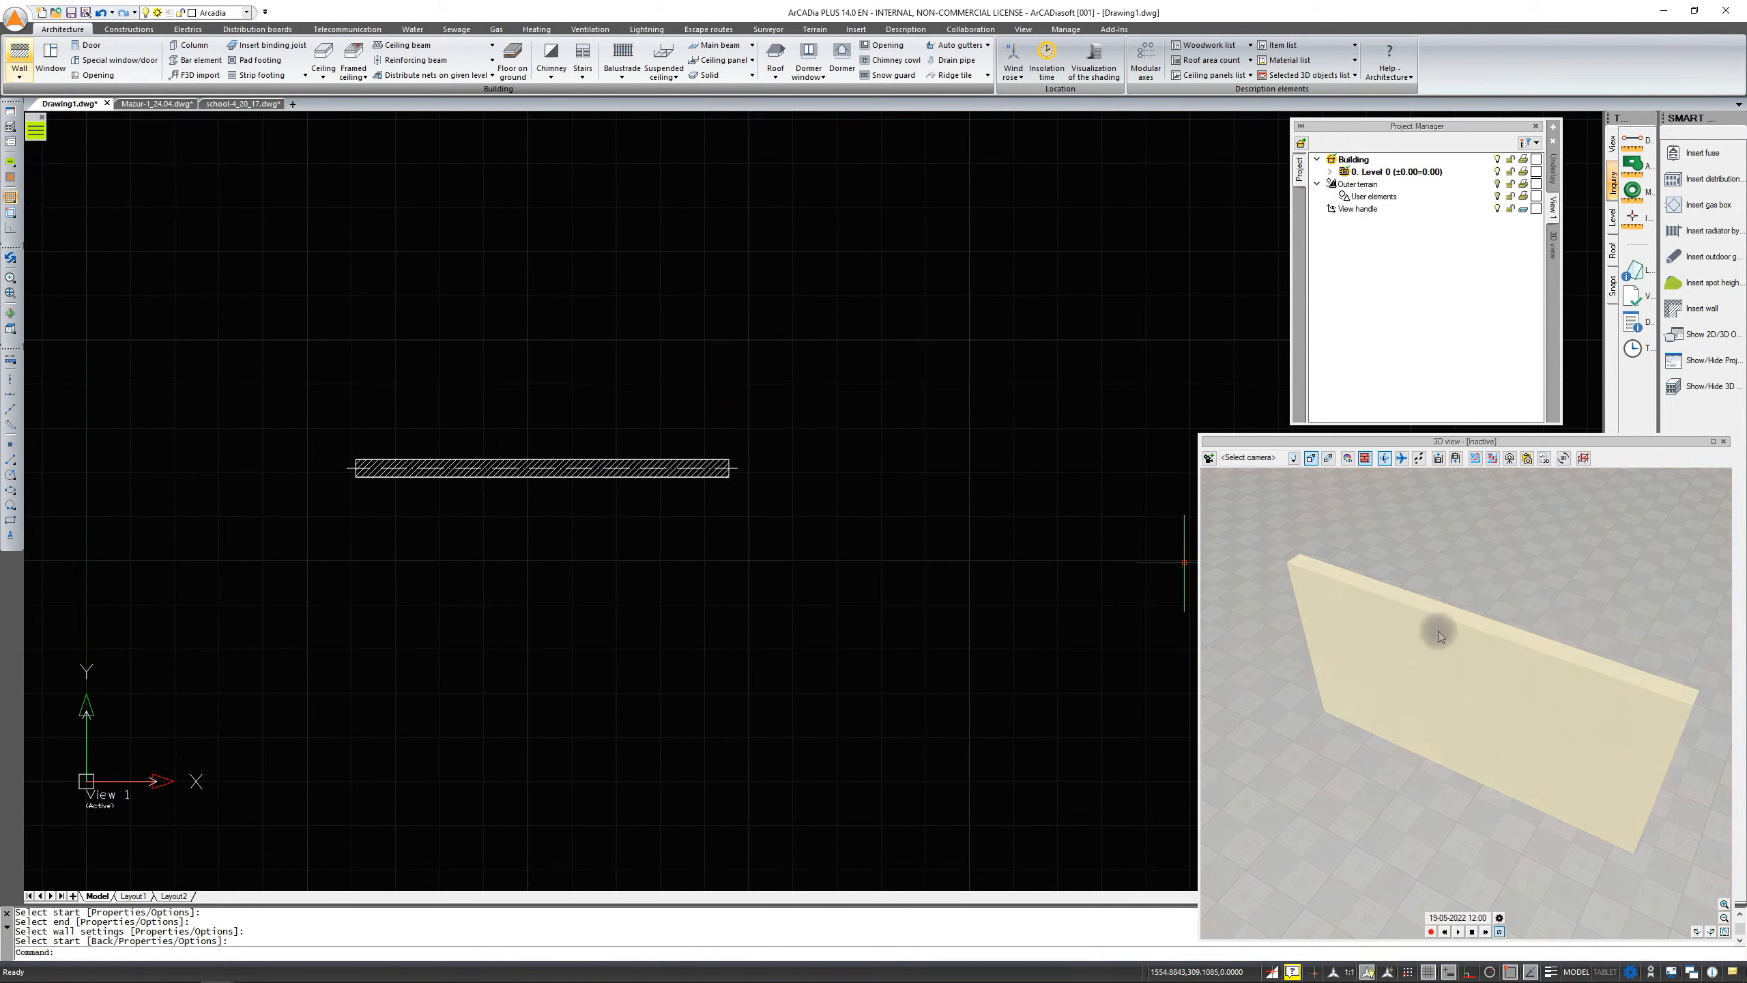
{"action": "left_click_drag", "start_coordinate": [1439, 634], "coordinate": [1417, 645]}
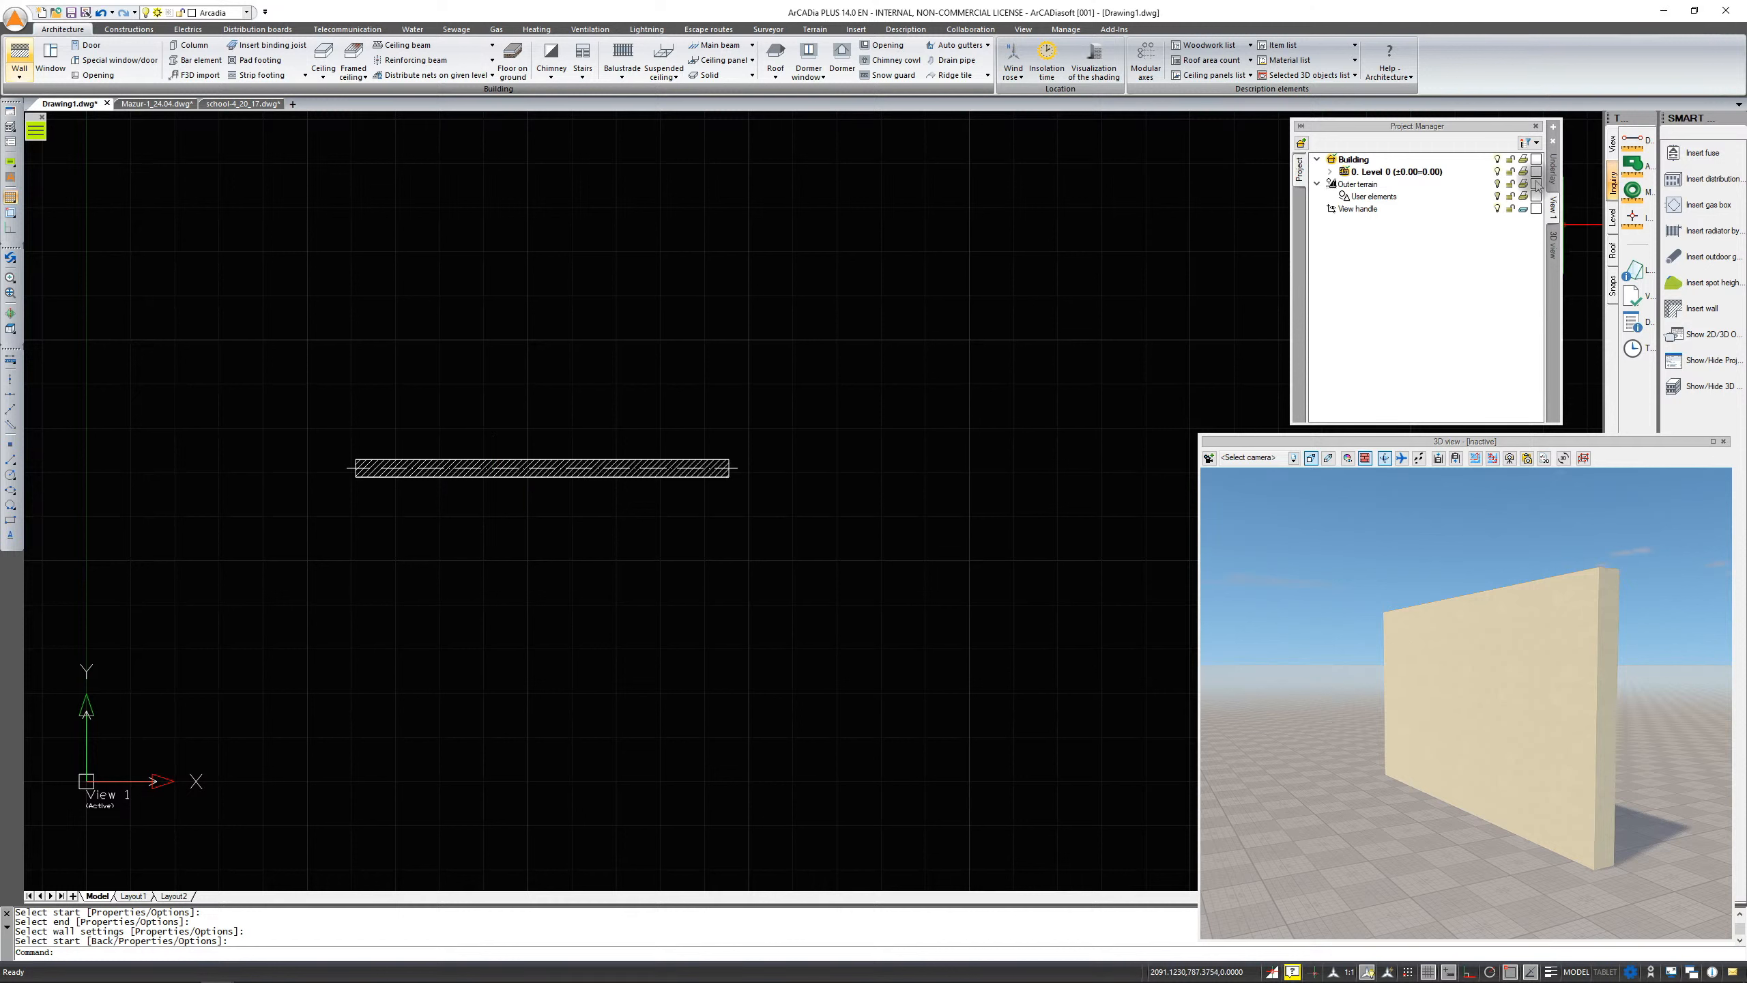
{"action": "left_click", "coordinate": [1359, 268]}
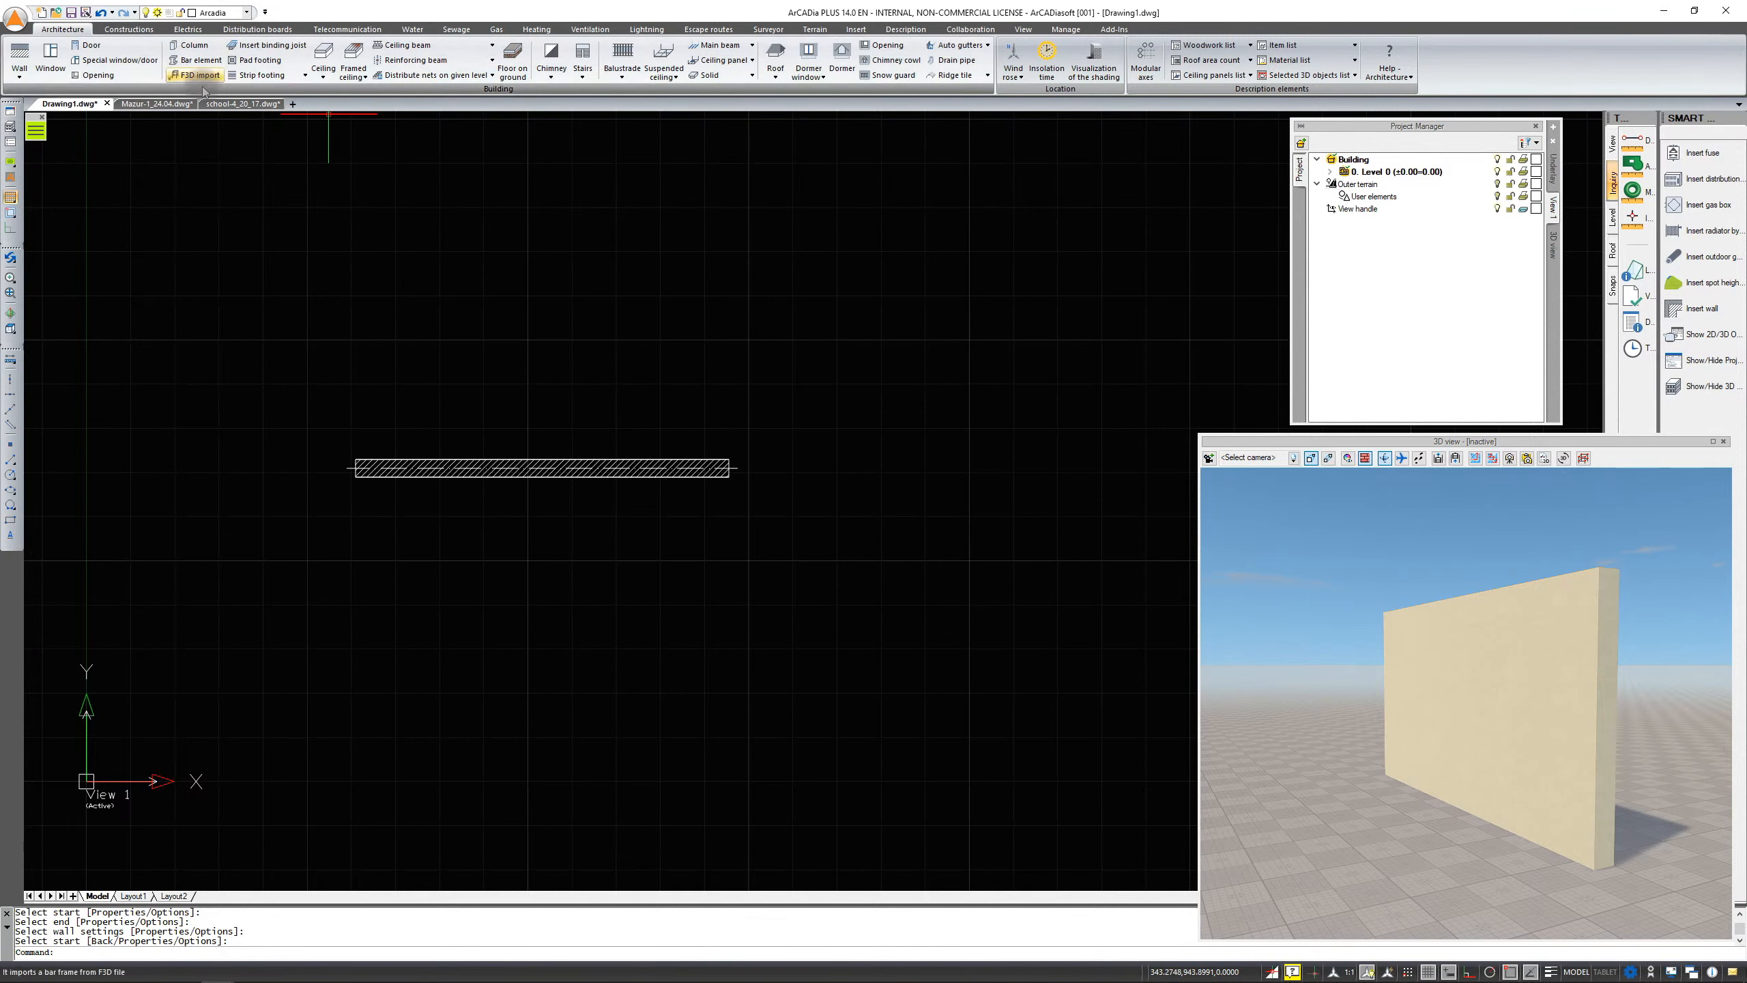
Switch to the Mazur house drawing and insert a cross section cutting vertically through the ground-floor plan, placed to its right
{"action": "left_click", "coordinate": [145, 103]}
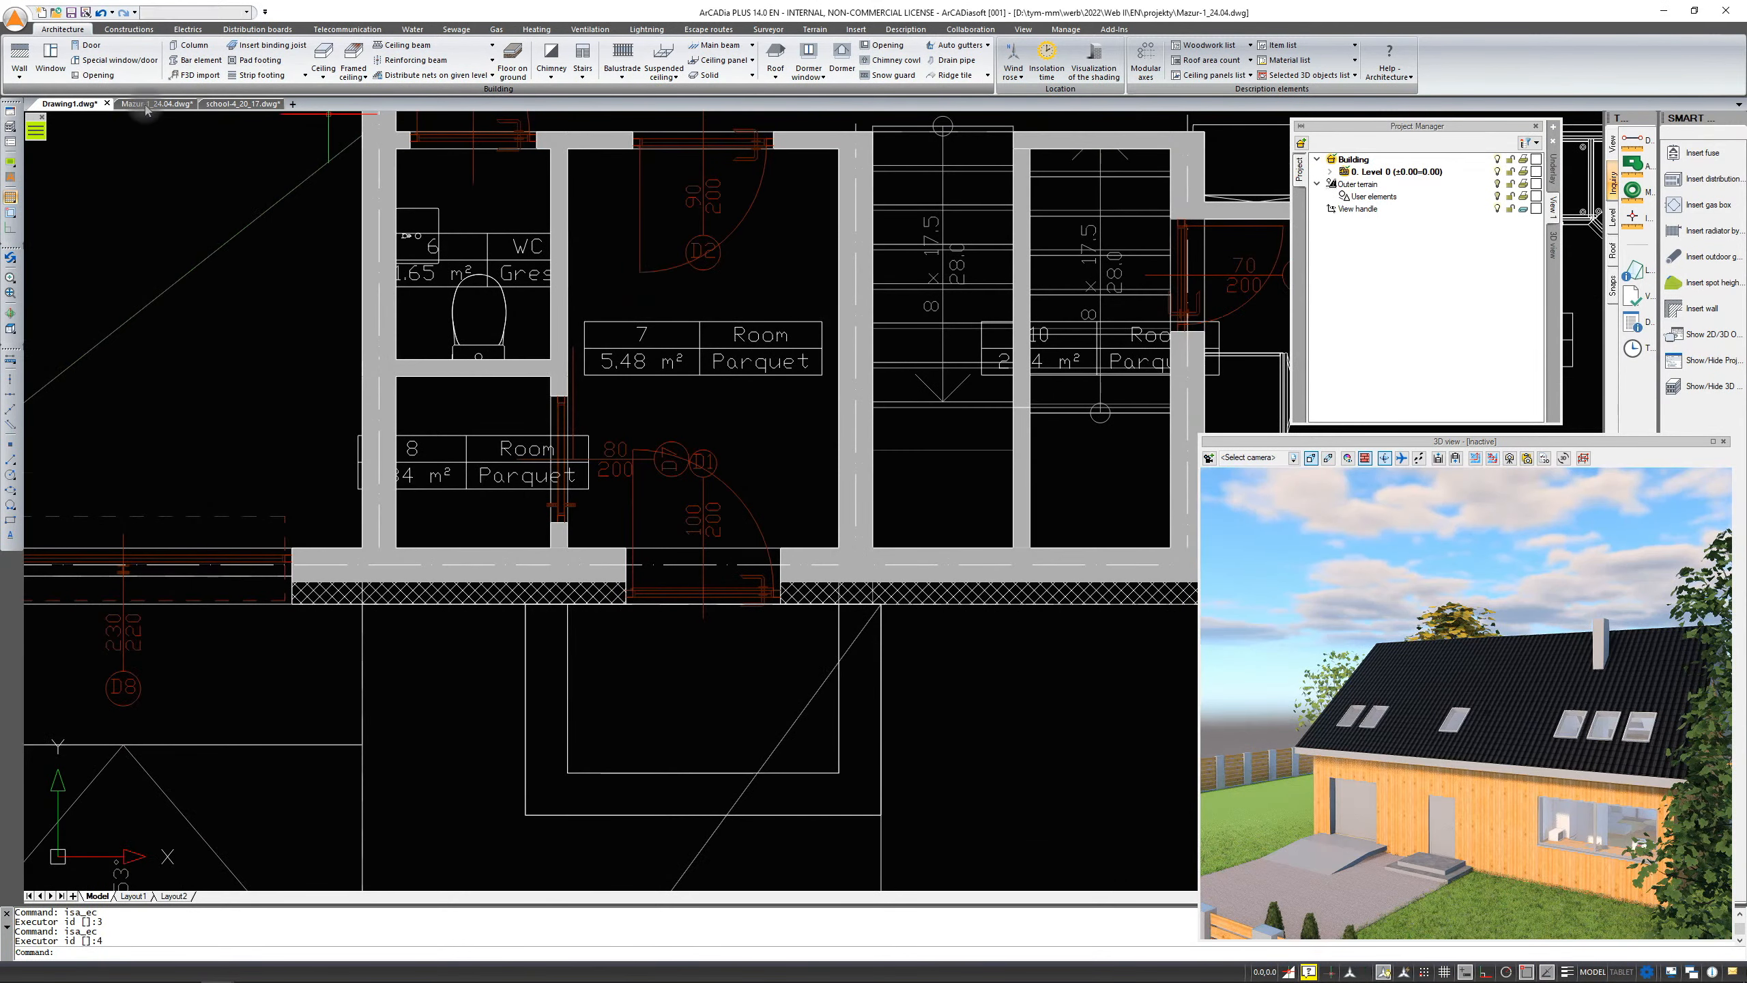
{"action": "scroll", "coordinate": [336, 265], "scroll_direction": "down", "scroll_amount": 2}
{"action": "middle_click_drag", "start_coordinate": [471, 239], "coordinate": [589, 413]}
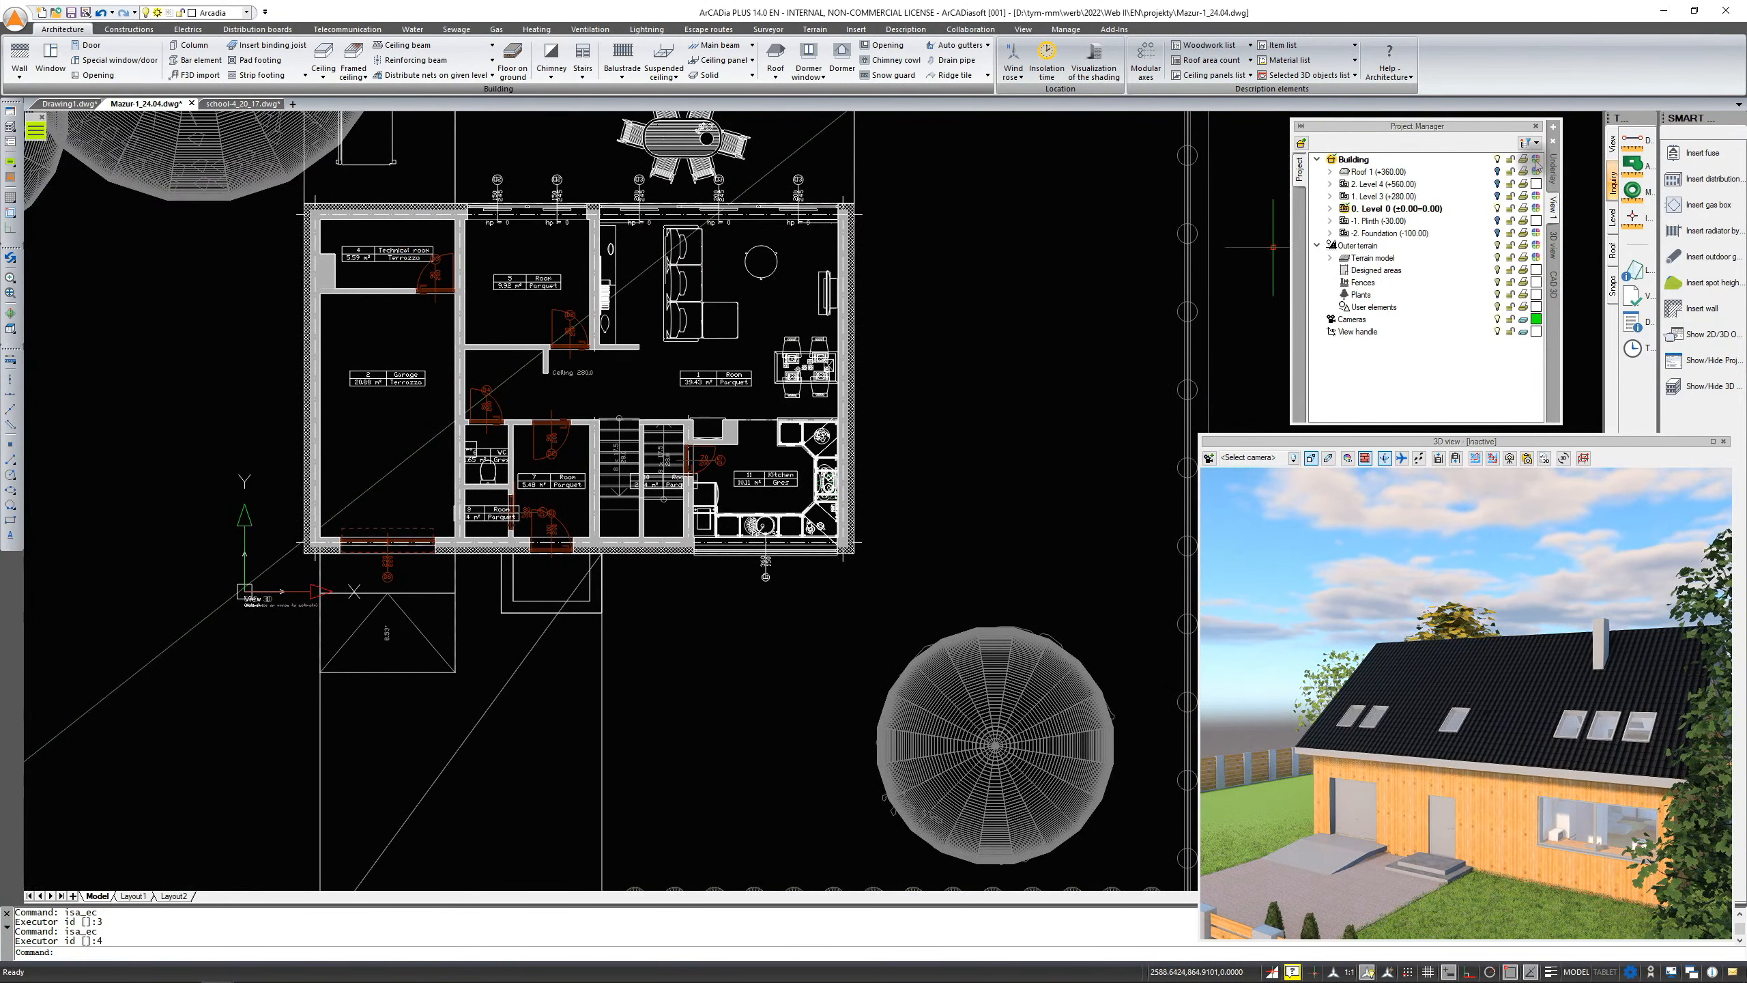
{"action": "left_click", "coordinate": [1555, 130]}
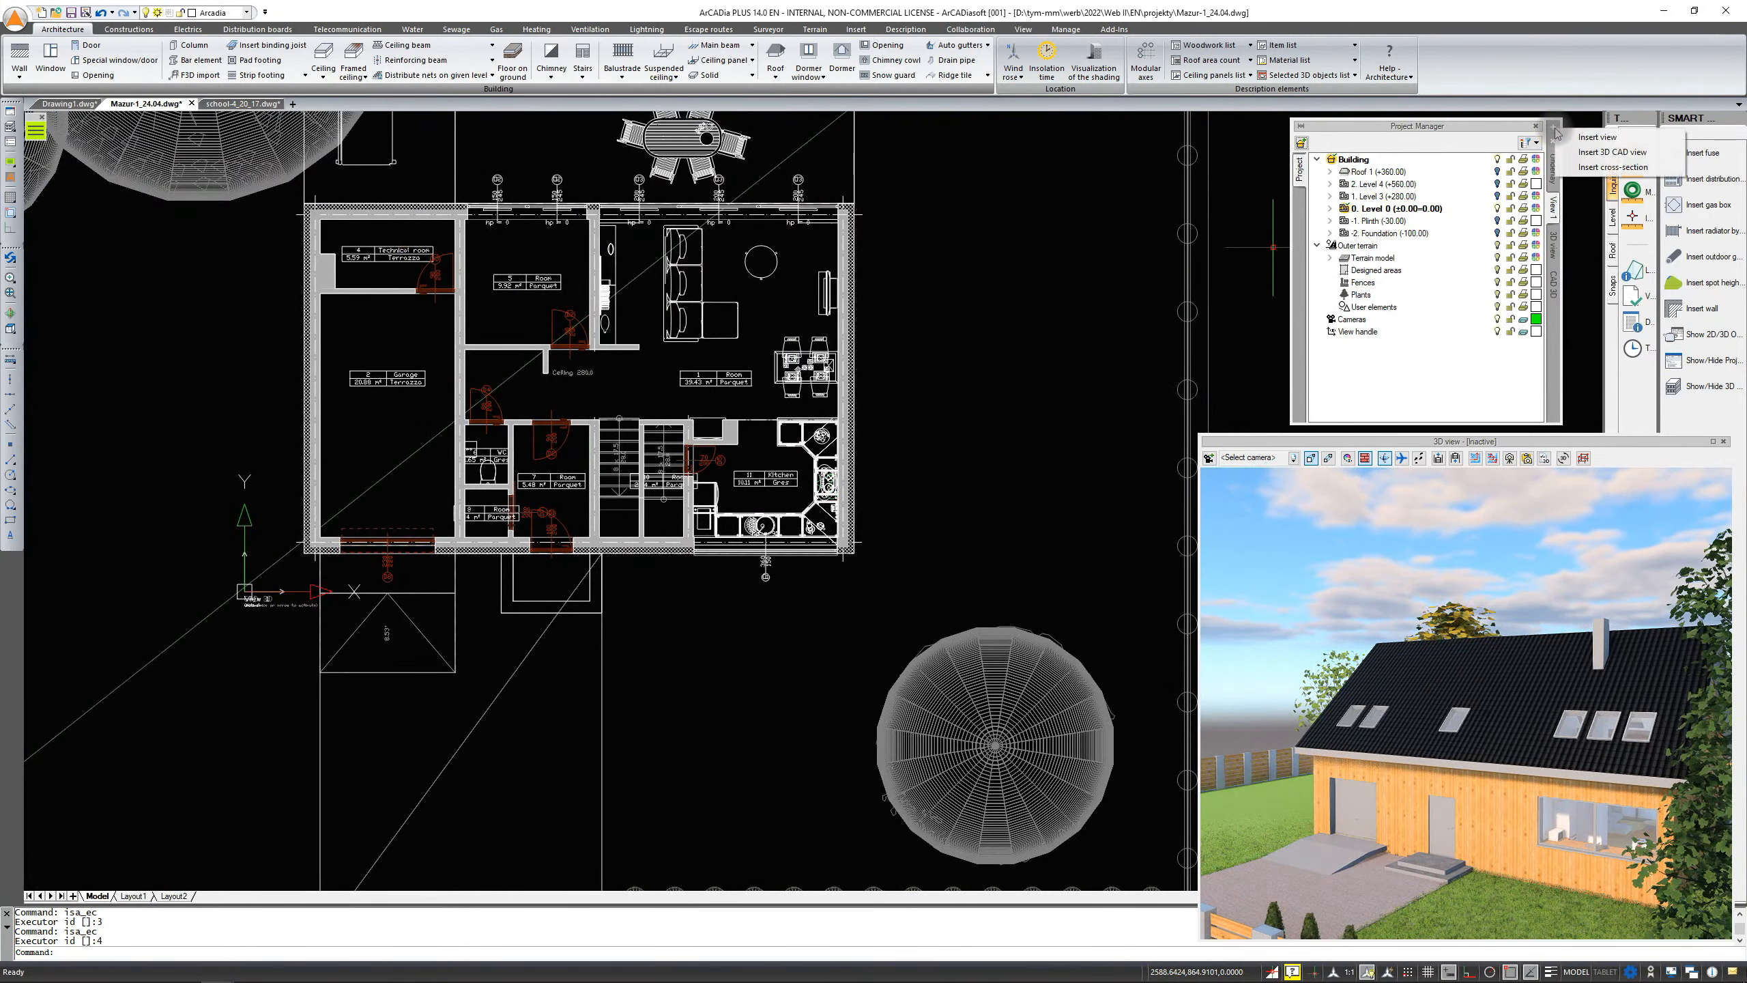
{"action": "left_click", "coordinate": [1588, 168]}
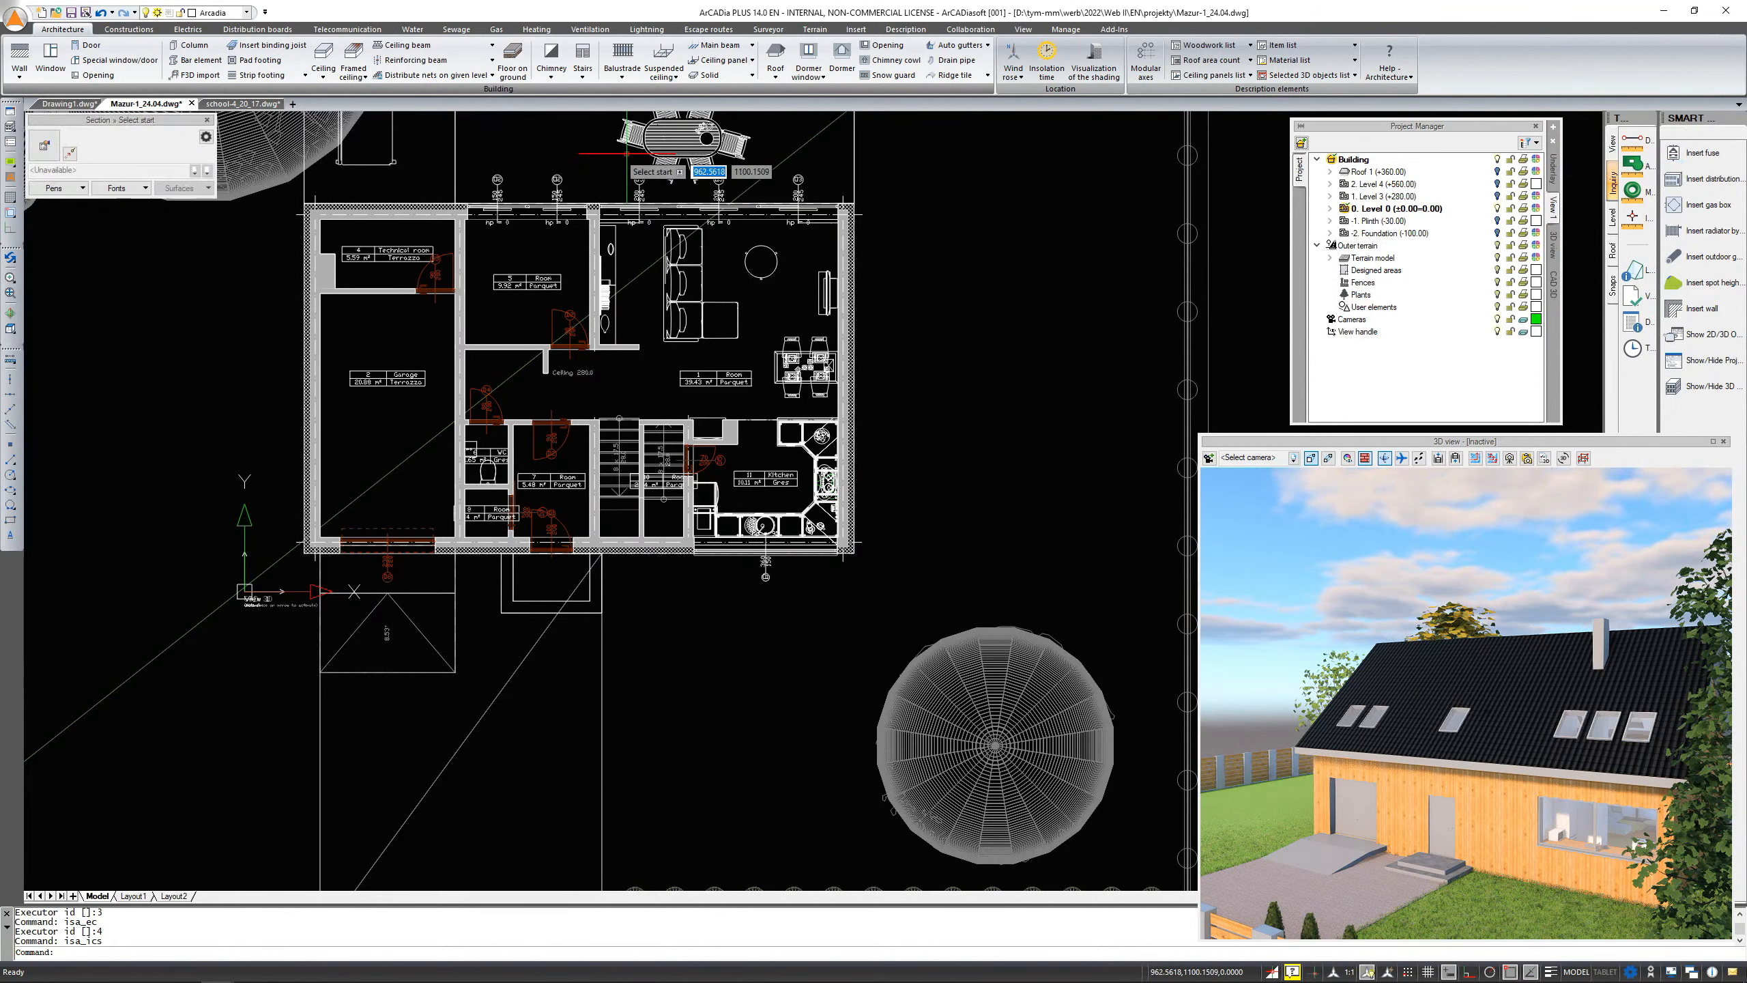
{"action": "scroll", "coordinate": [626, 166], "scroll_direction": "down", "scroll_amount": 3}
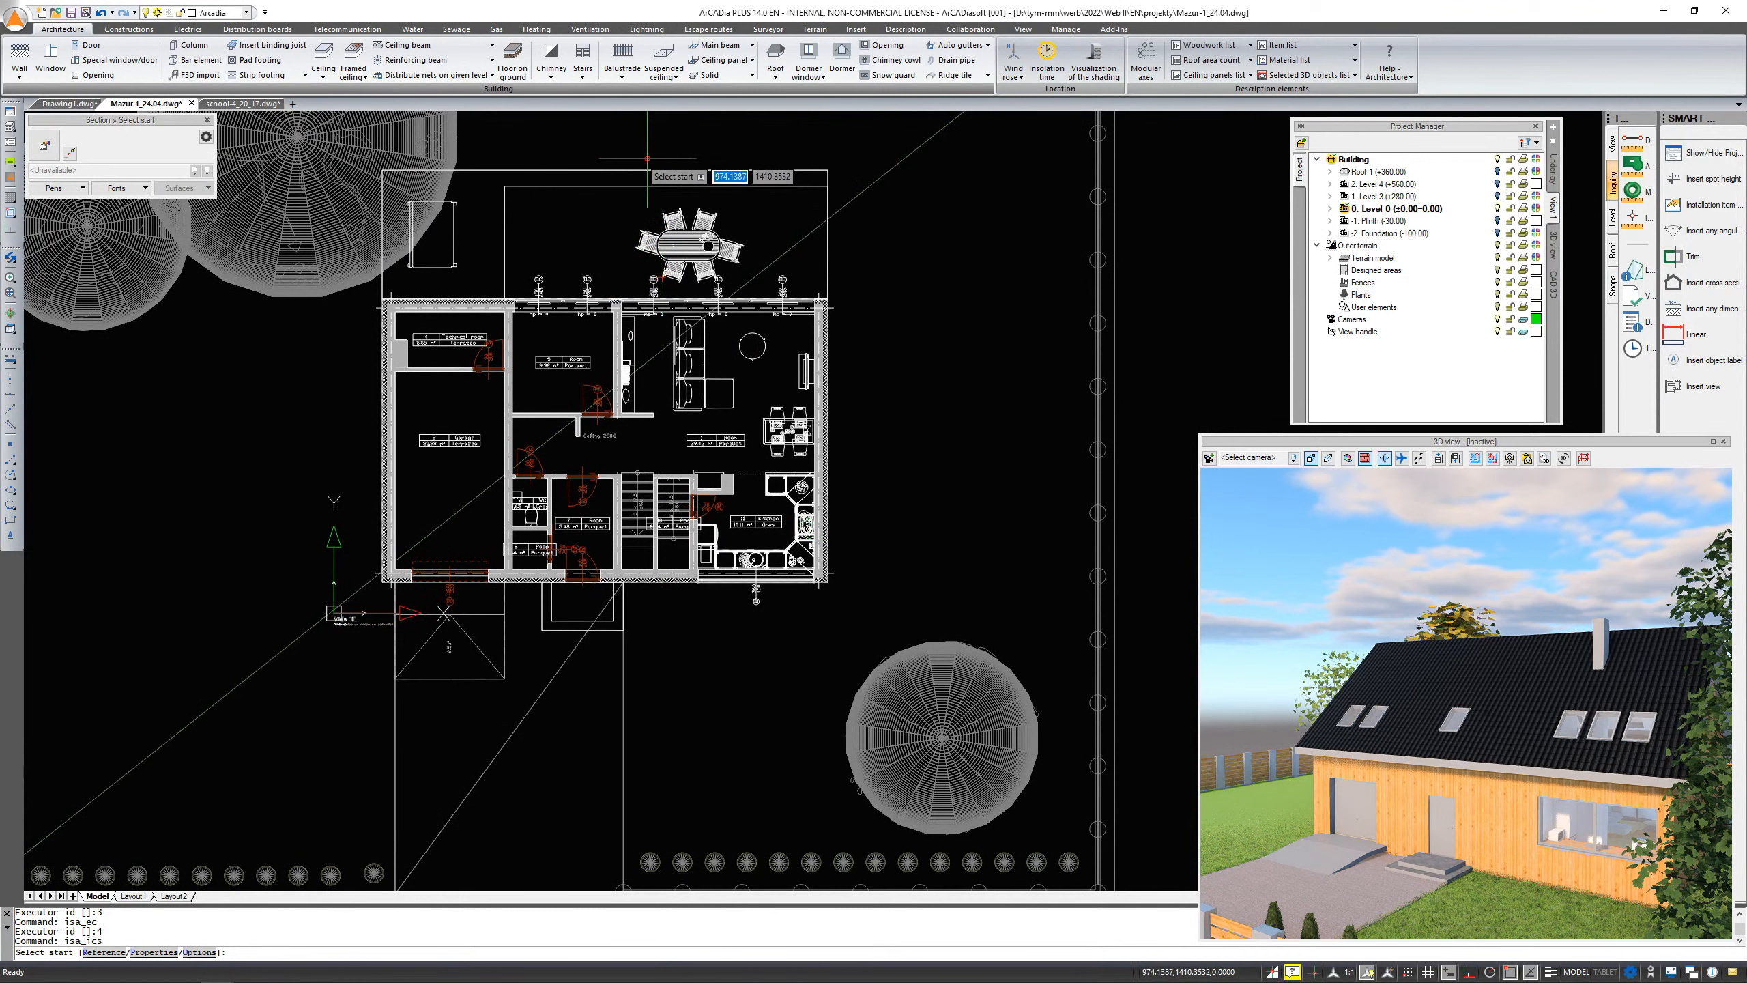
{"action": "left_click", "coordinate": [641, 160]}
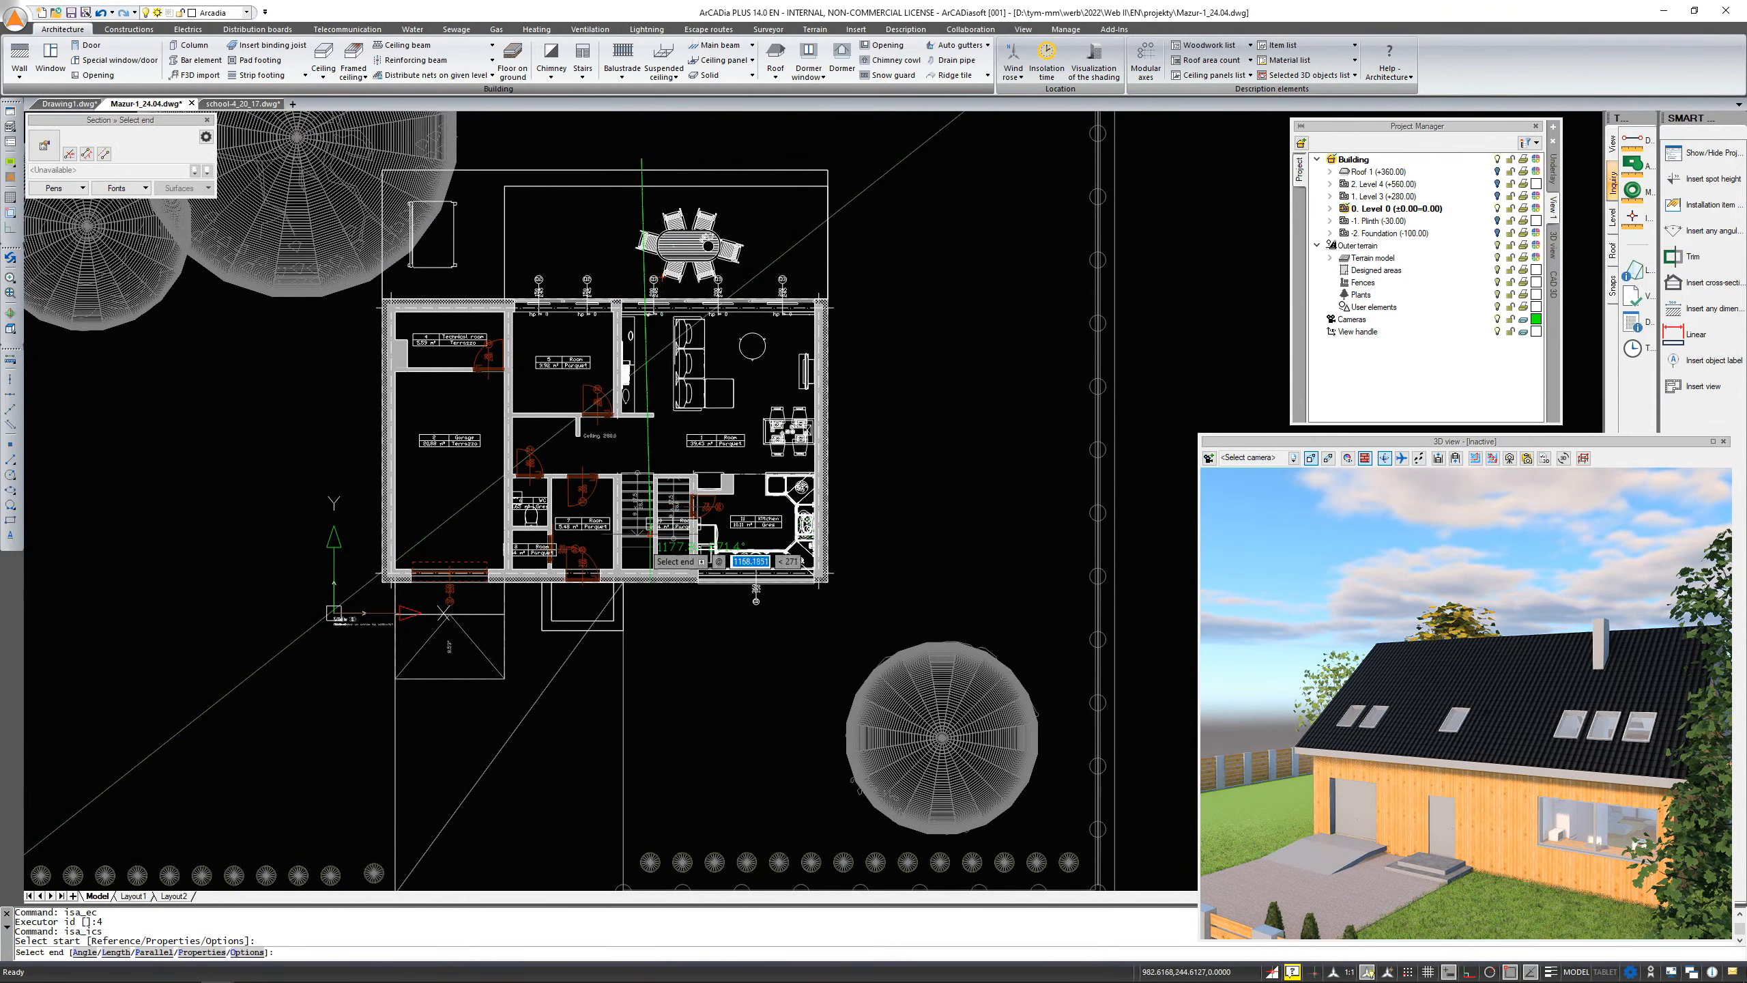
{"action": "left_click", "coordinate": [641, 633], "text": "shift"}
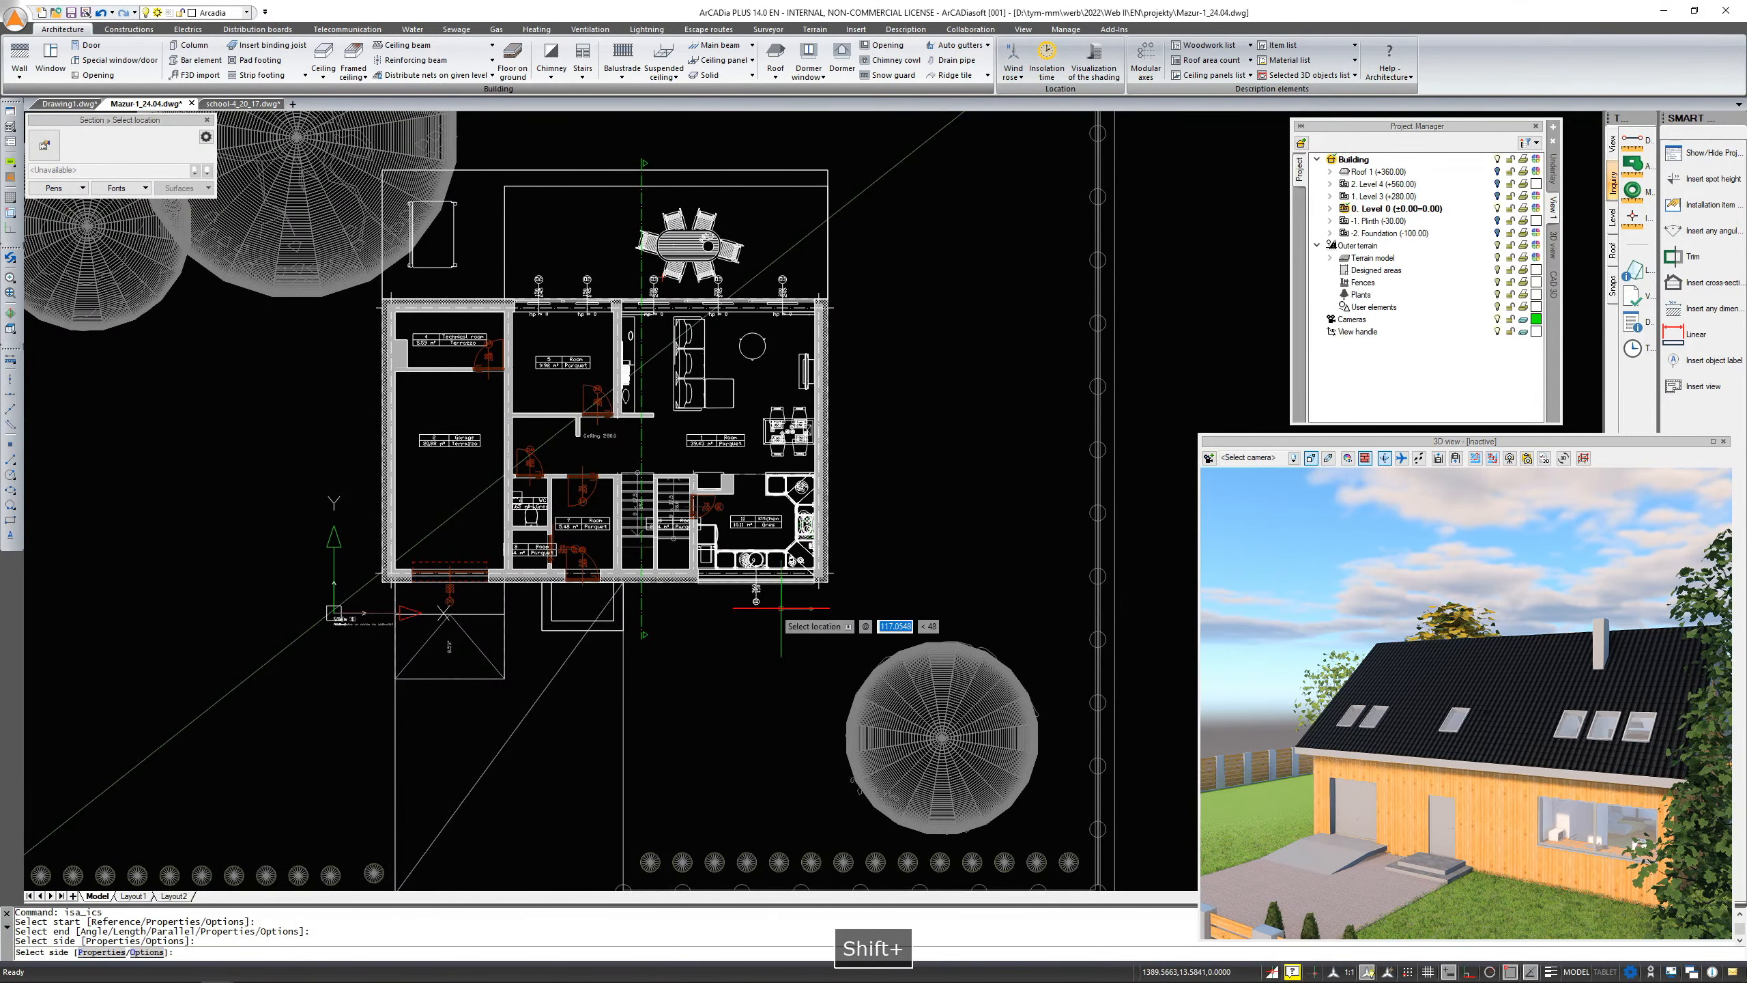
{"action": "middle_click_drag", "start_coordinate": [940, 413], "coordinate": [469, 437]}
{"action": "left_click", "coordinate": [904, 383]}
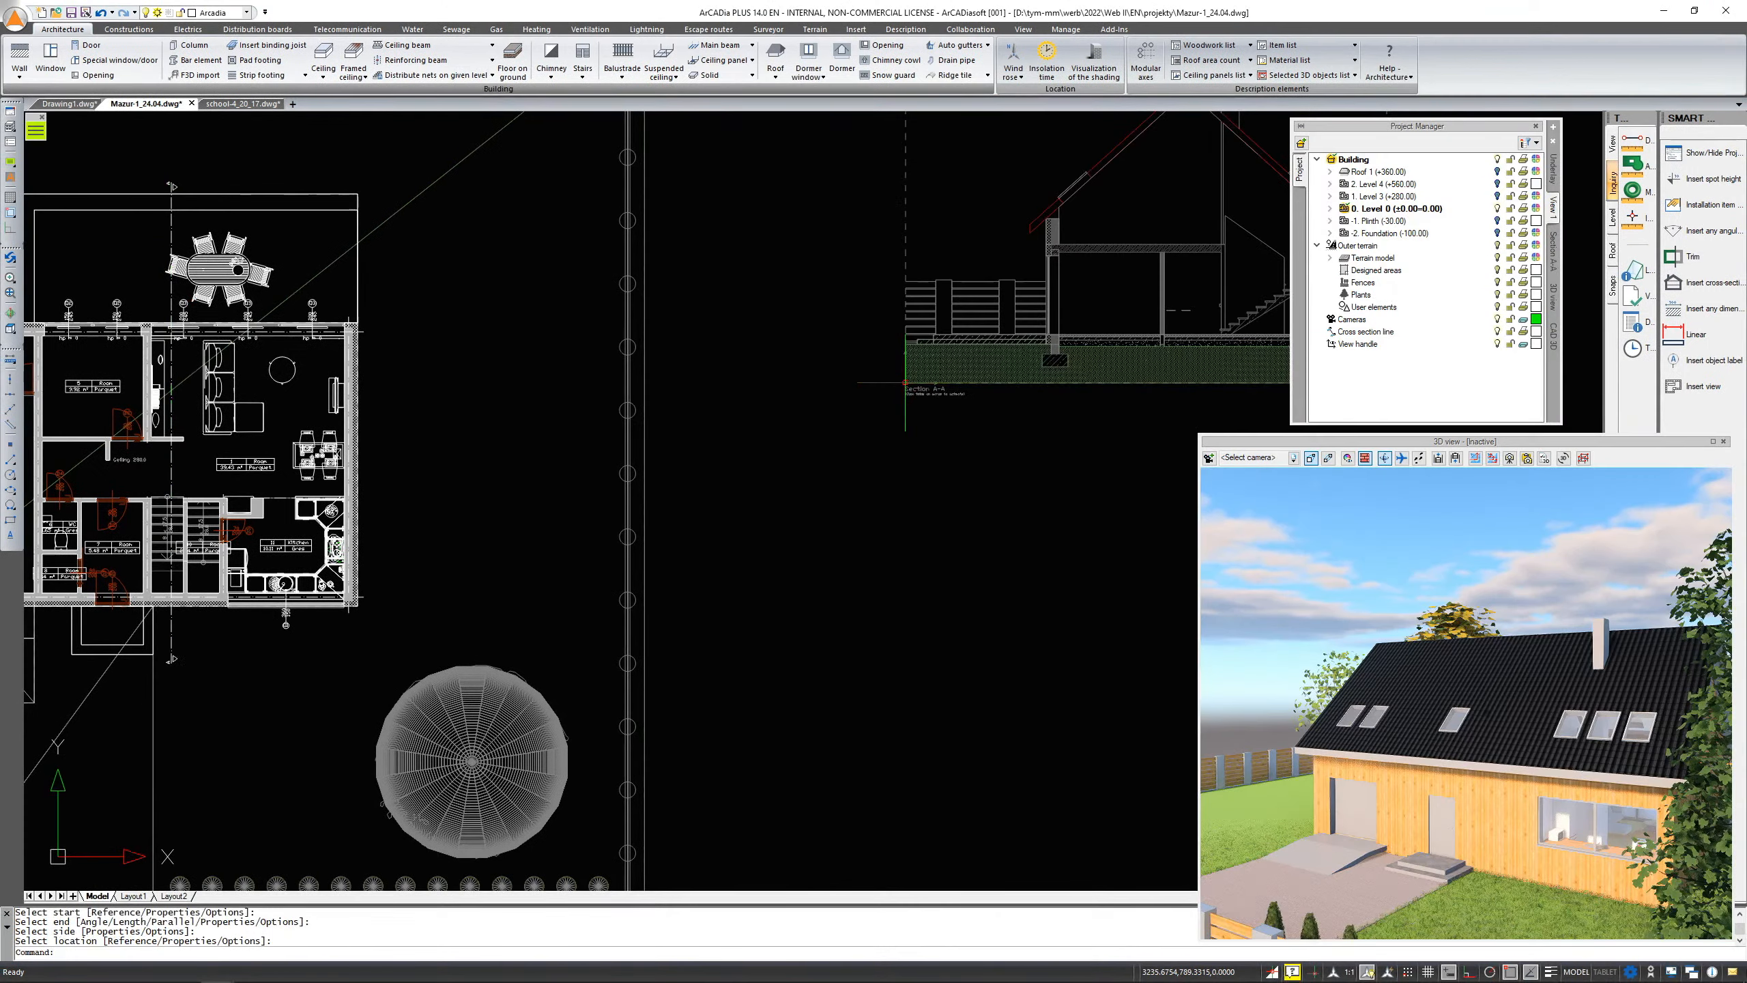
Examine the generated cross section next to the ground-floor plan
{"action": "middle_click_drag", "start_coordinate": [404, 498], "coordinate": [671, 494]}
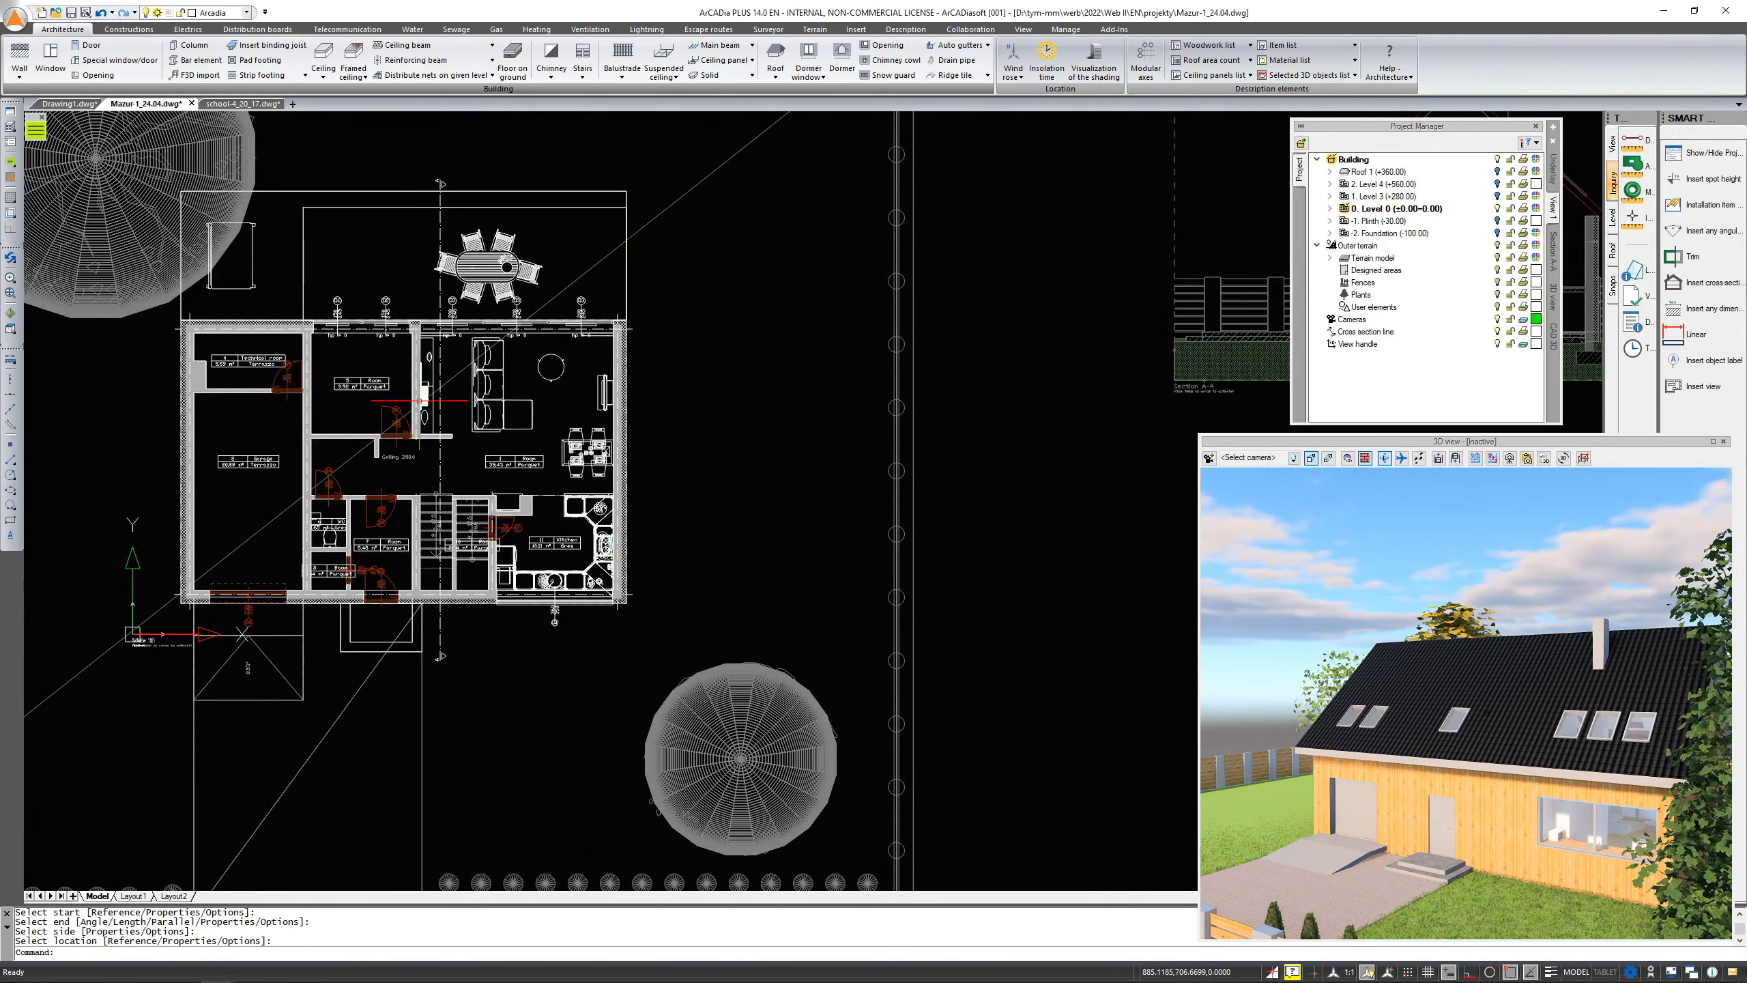
{"action": "left_click", "coordinate": [614, 415]}
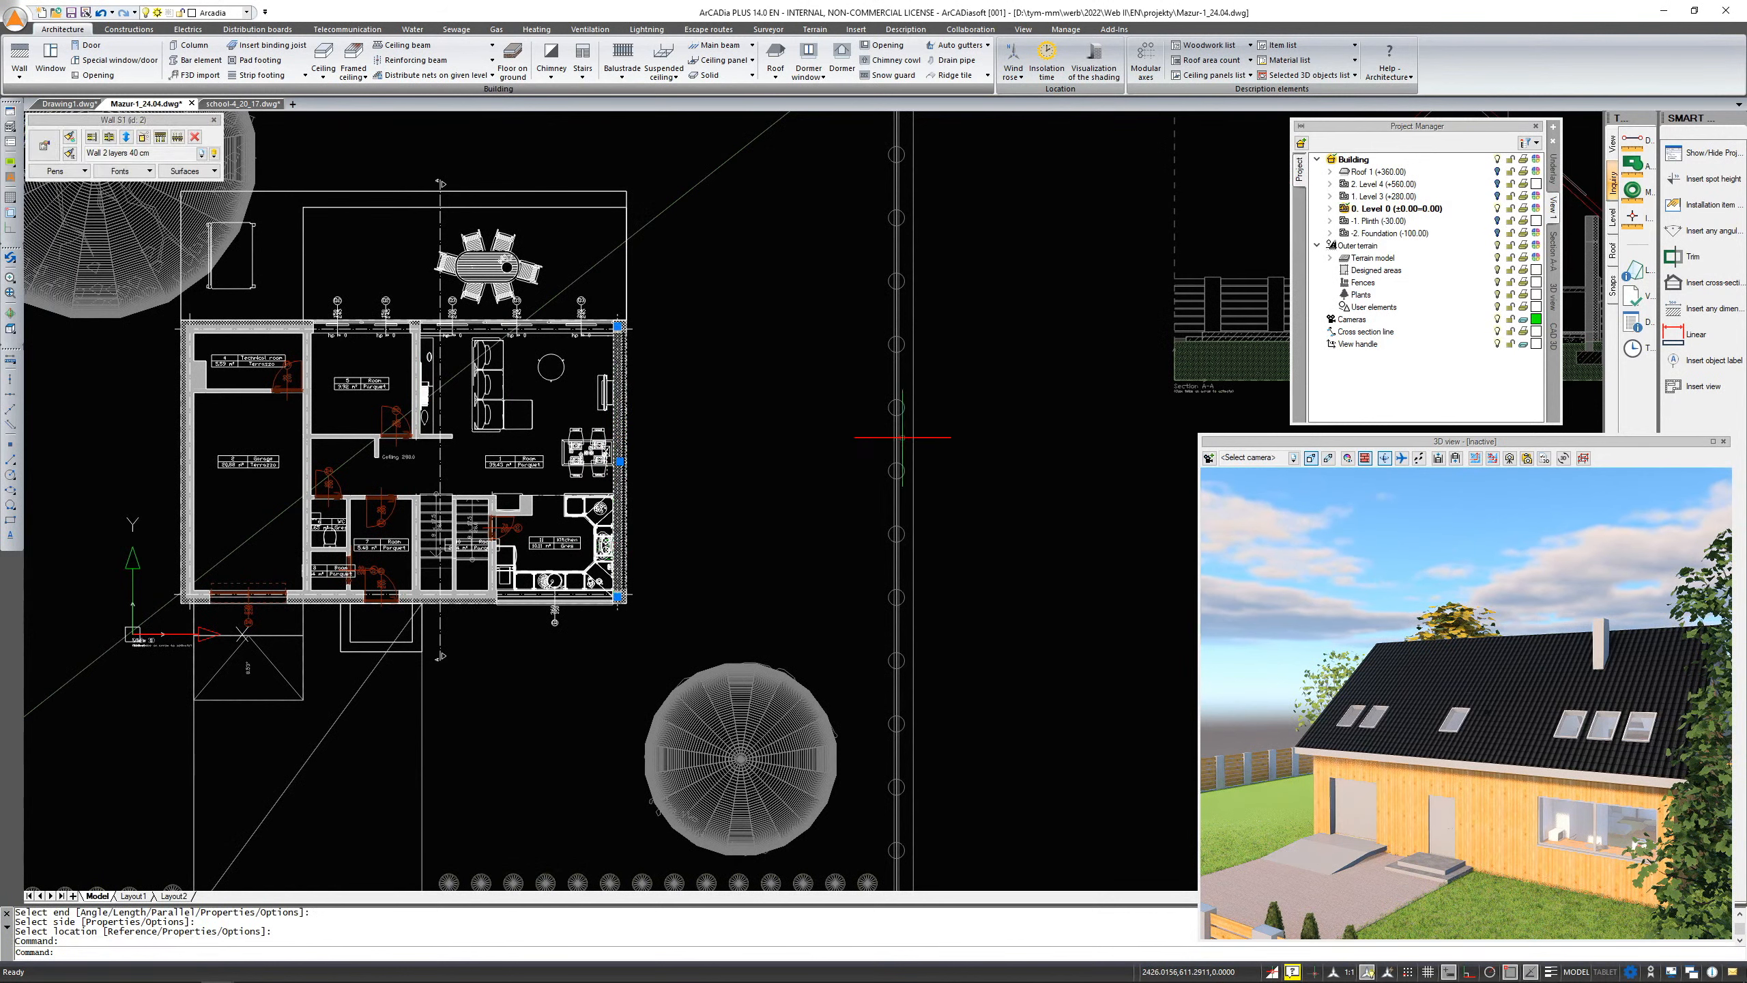
{"action": "mouse_move", "coordinate": [903, 438]}
{"action": "middle_mouse_down"}
{"action": "mouse_move", "coordinate": [578, 468]}
{"action": "mouse_move", "coordinate": [535, 518]}
{"action": "middle_mouse_up"}
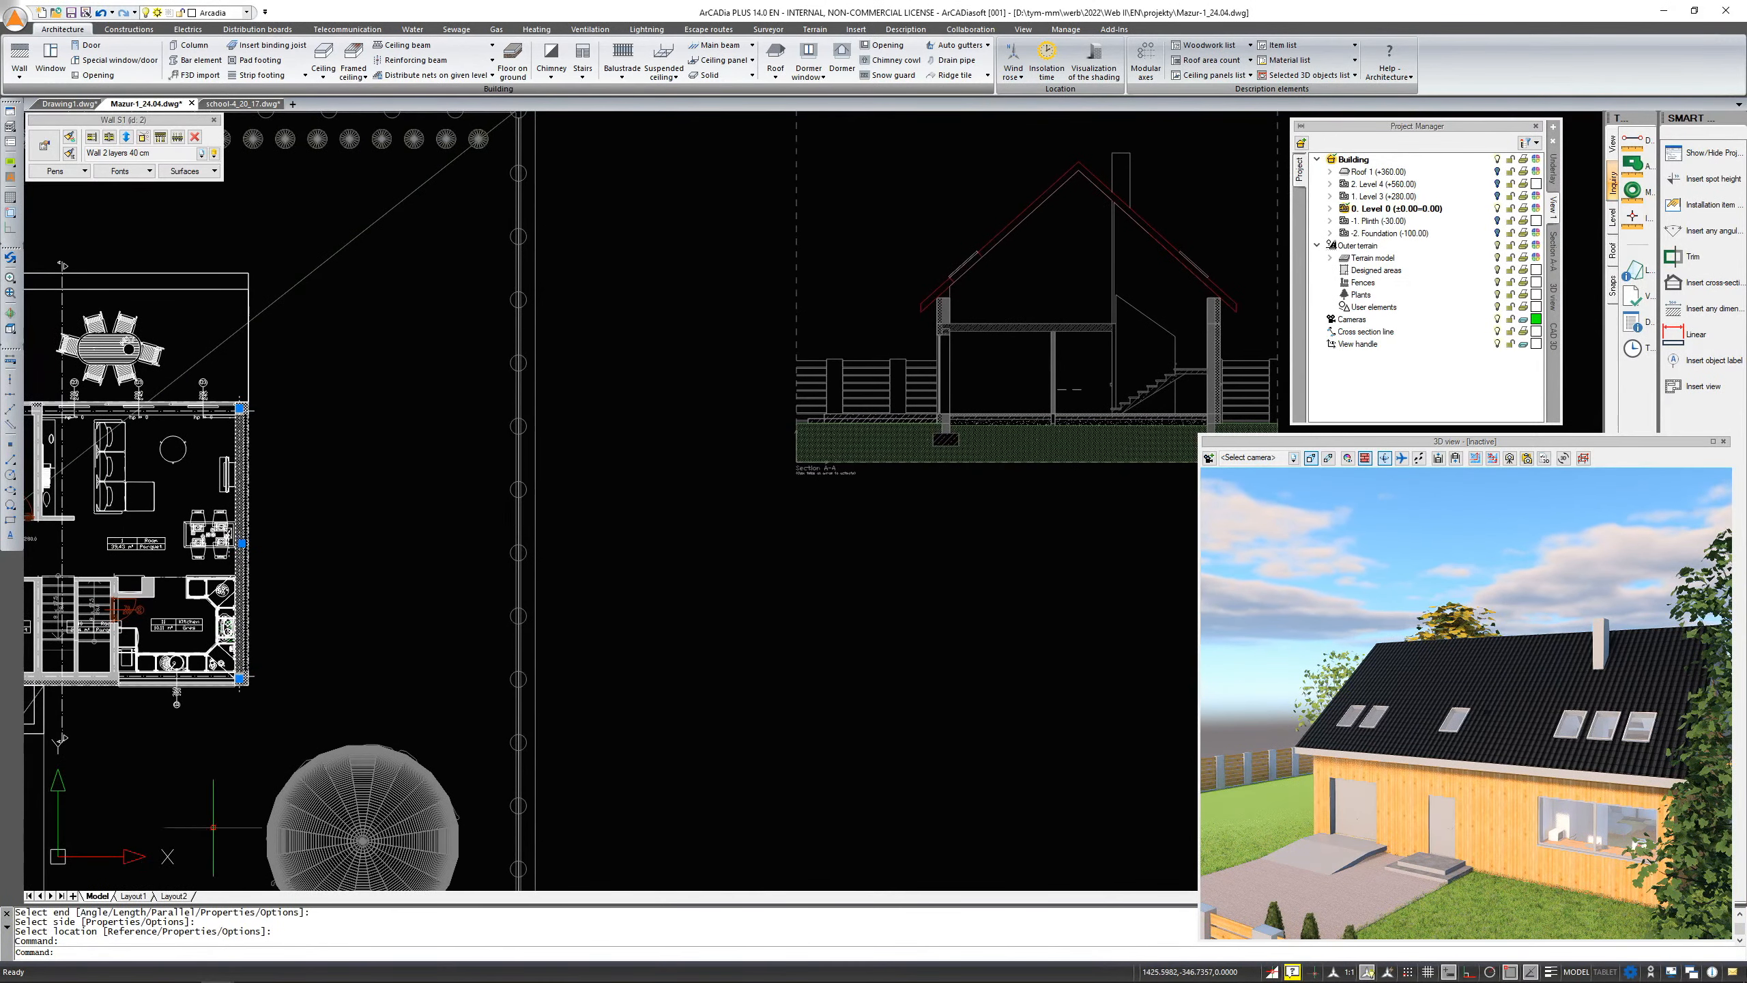
{"action": "key", "text": "Escape"}
{"action": "middle_click_drag", "start_coordinate": [973, 512], "coordinate": [818, 605]}
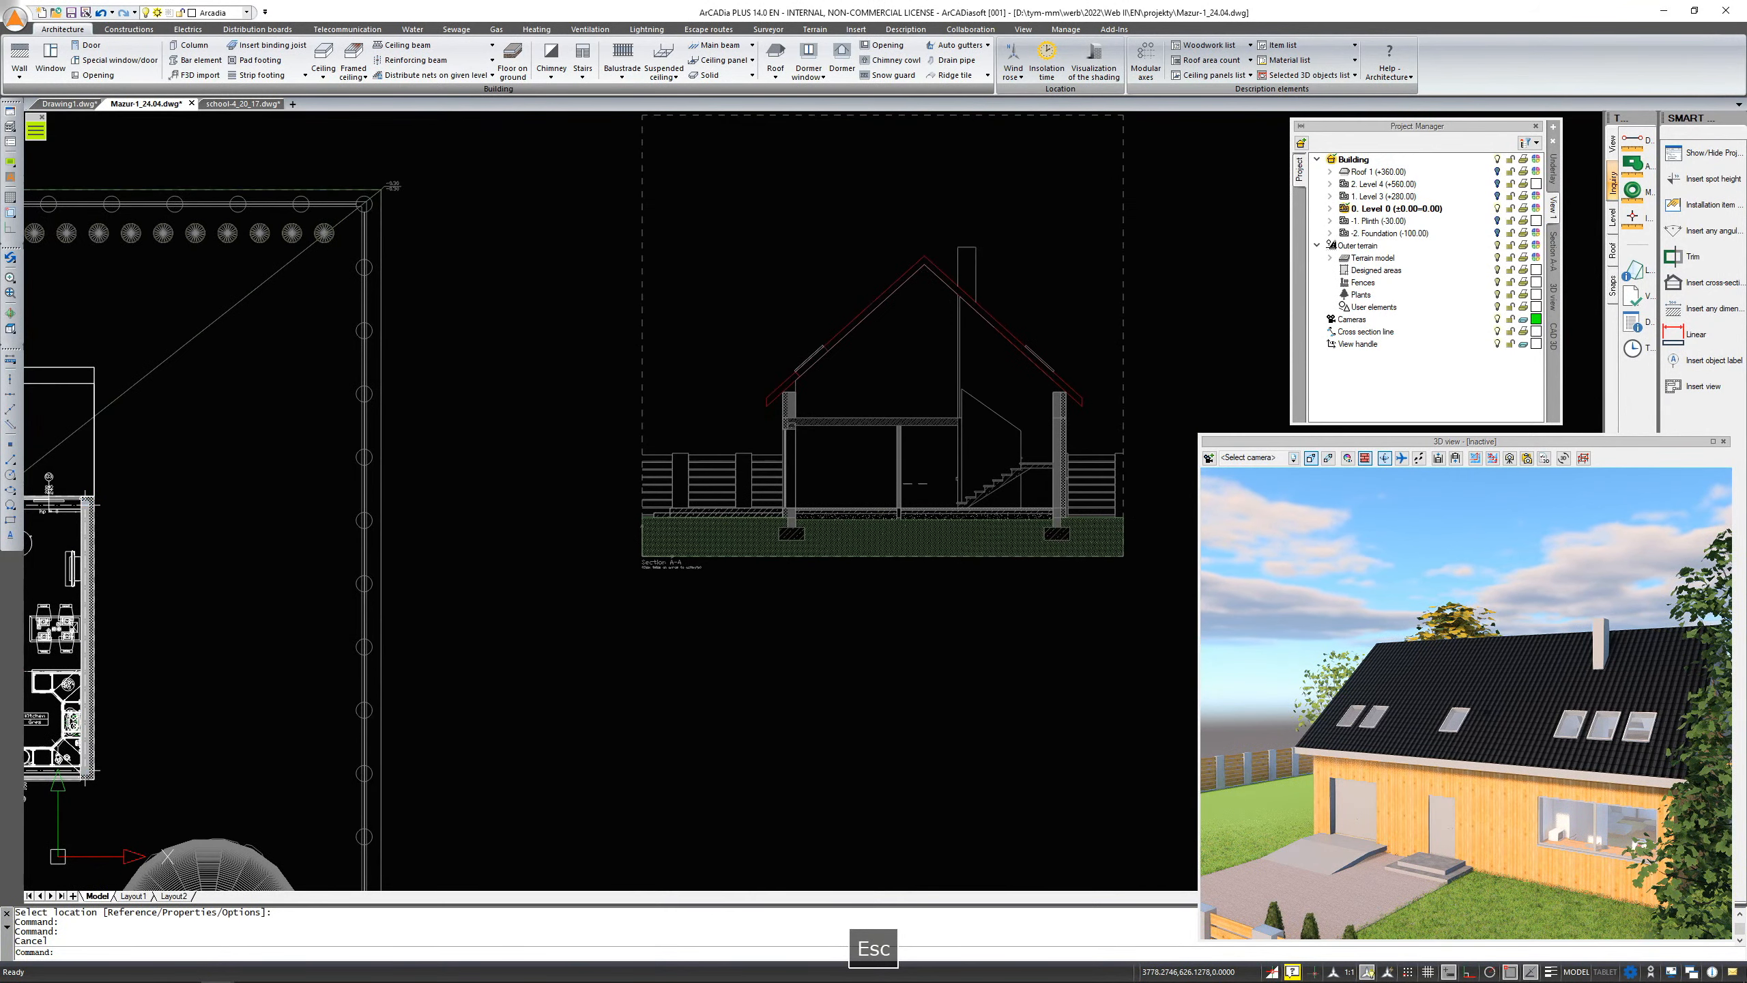
{"action": "left_click", "coordinate": [1091, 326]}
{"action": "left_click", "coordinate": [1032, 437]}
{"action": "left_click", "coordinate": [1139, 424]}
{"action": "left_click", "coordinate": [962, 424]}
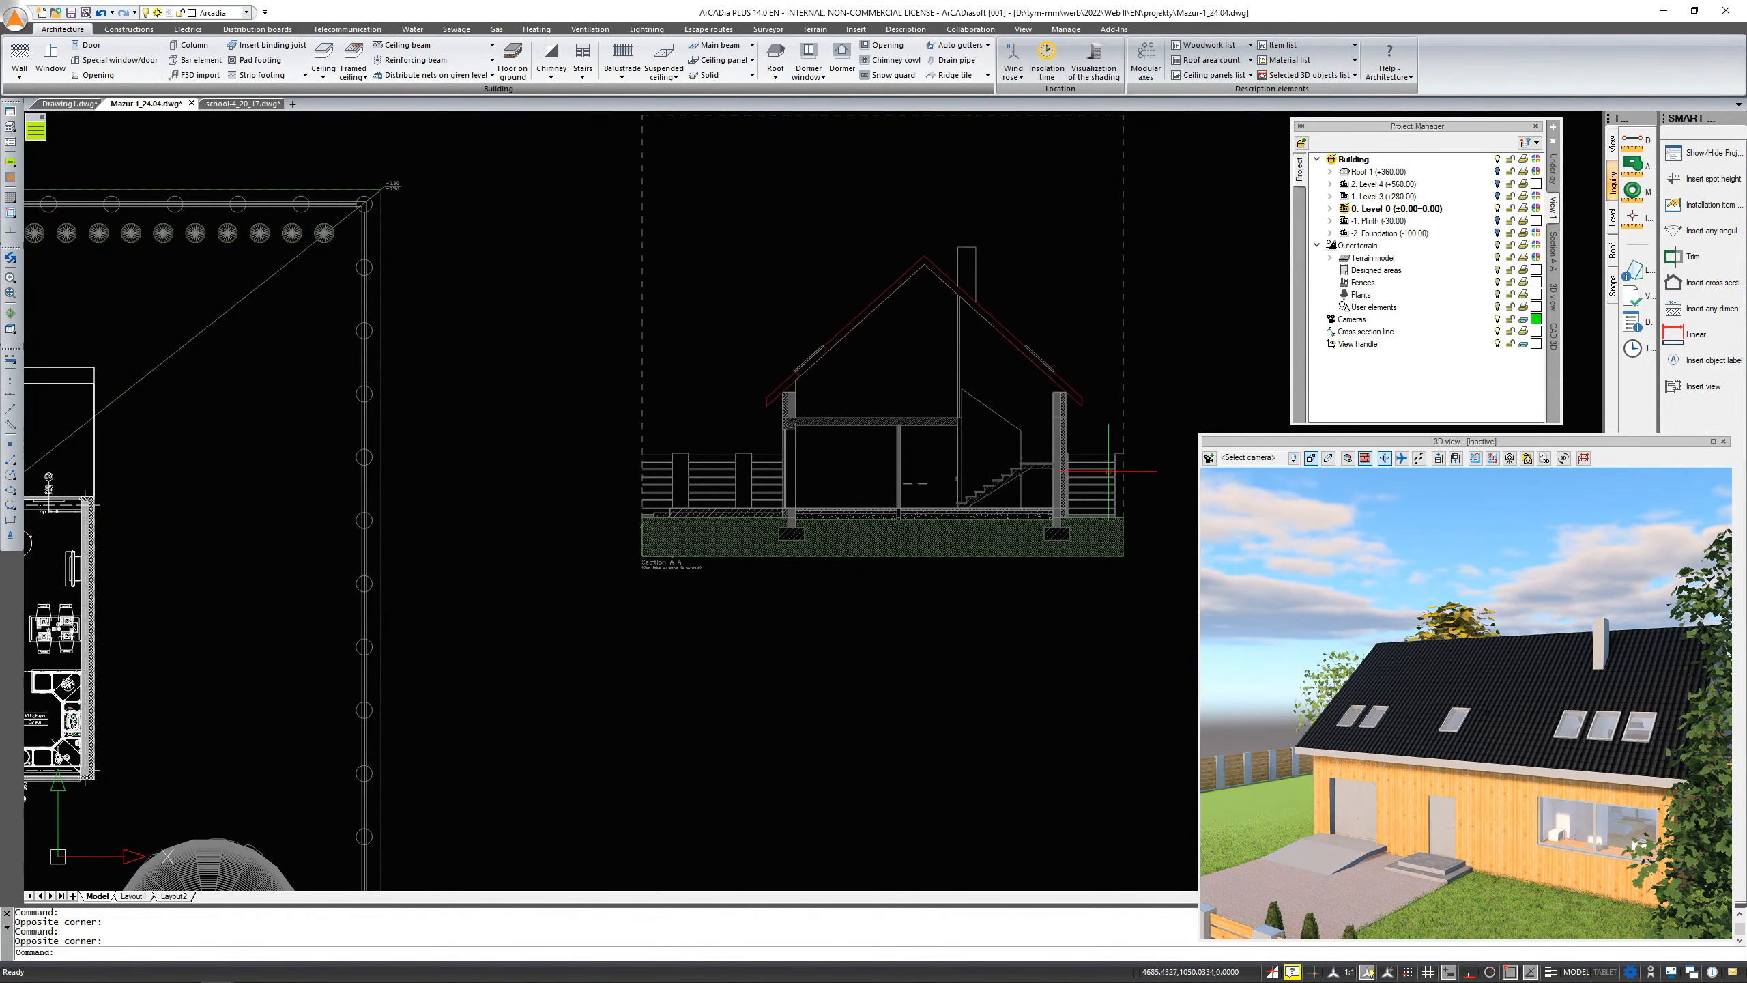
{"action": "scroll", "coordinate": [1118, 447], "scroll_direction": "up", "scroll_amount": 4}
{"action": "scroll", "coordinate": [1114, 447], "scroll_direction": "down", "scroll_amount": 6}
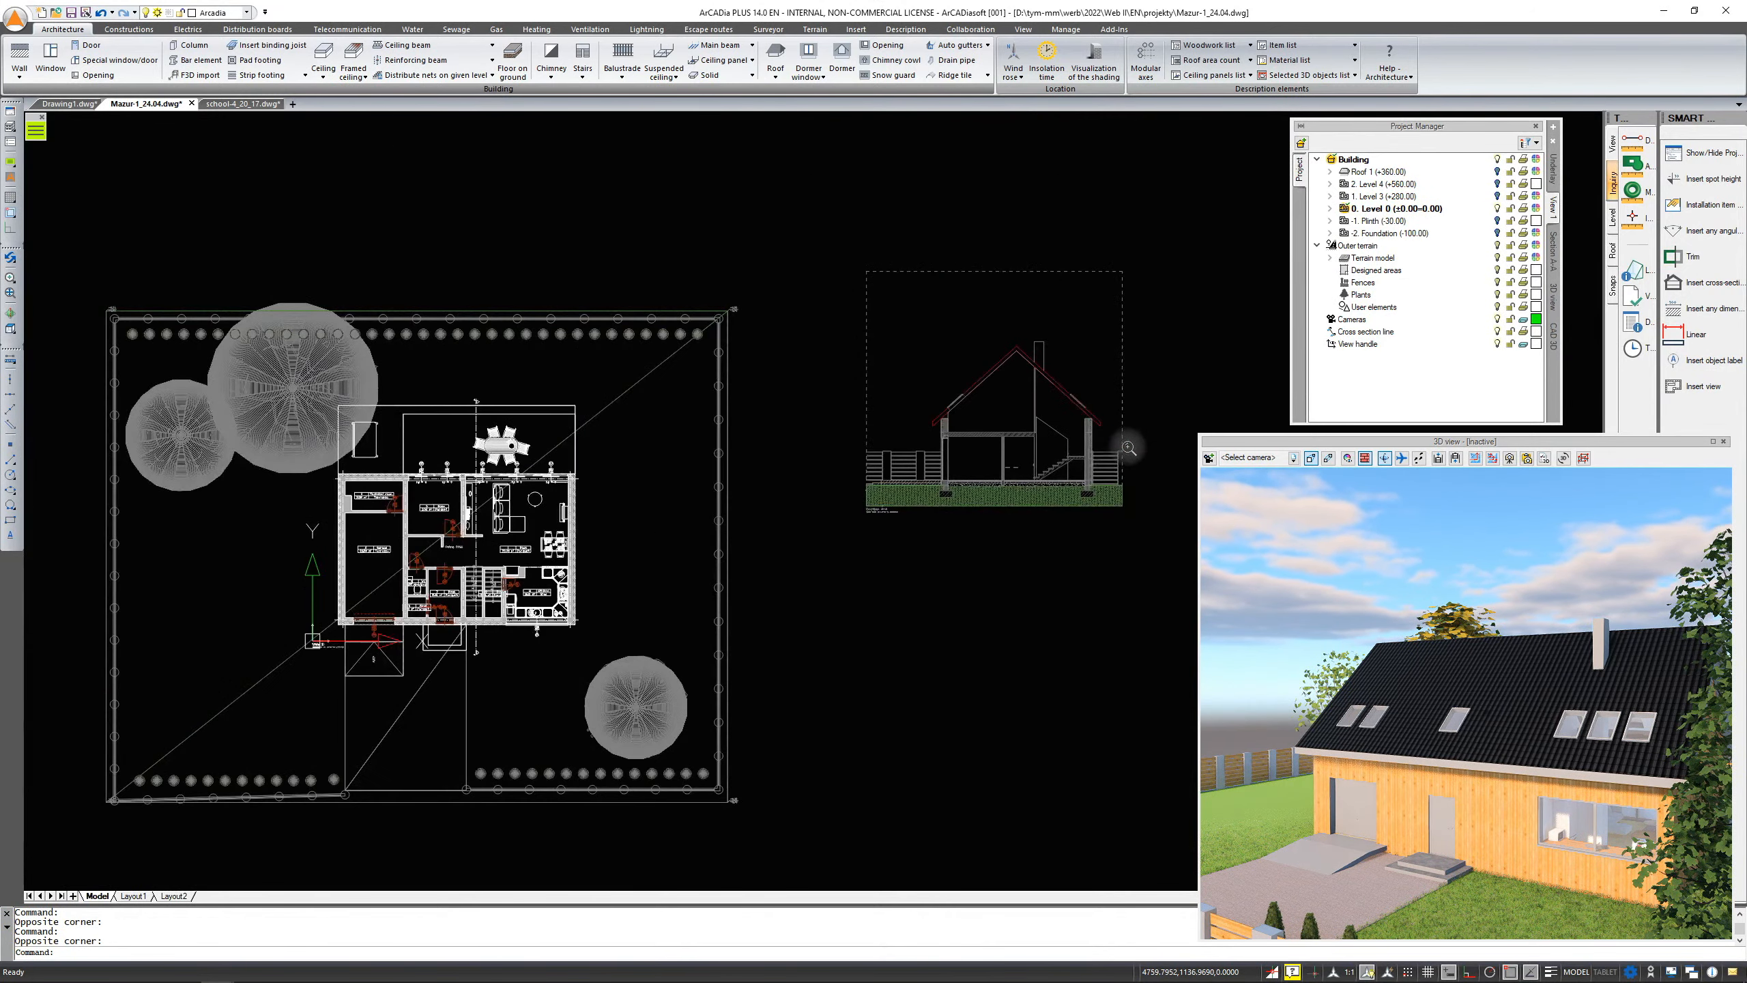
{"action": "middle_click_drag", "start_coordinate": [913, 544], "coordinate": [930, 542]}
{"action": "scroll", "coordinate": [736, 523], "scroll_direction": "up", "scroll_amount": 3}
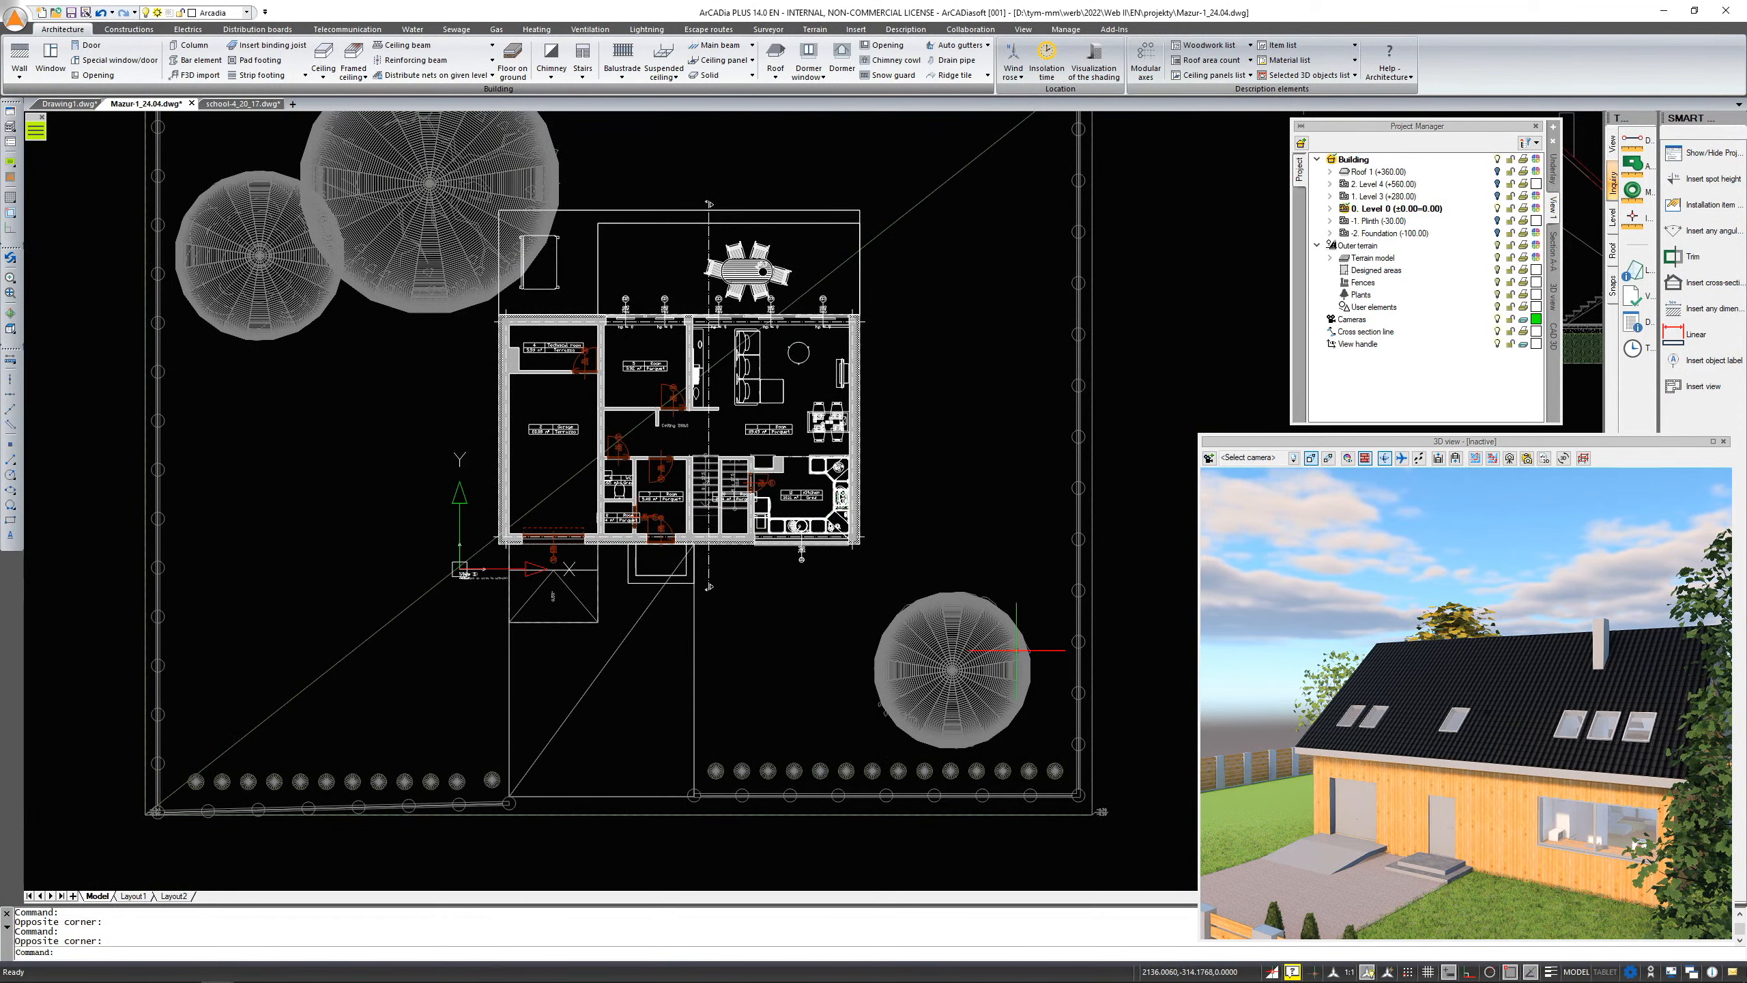
{"action": "scroll", "coordinate": [1017, 650], "scroll_direction": "up", "scroll_amount": 1}
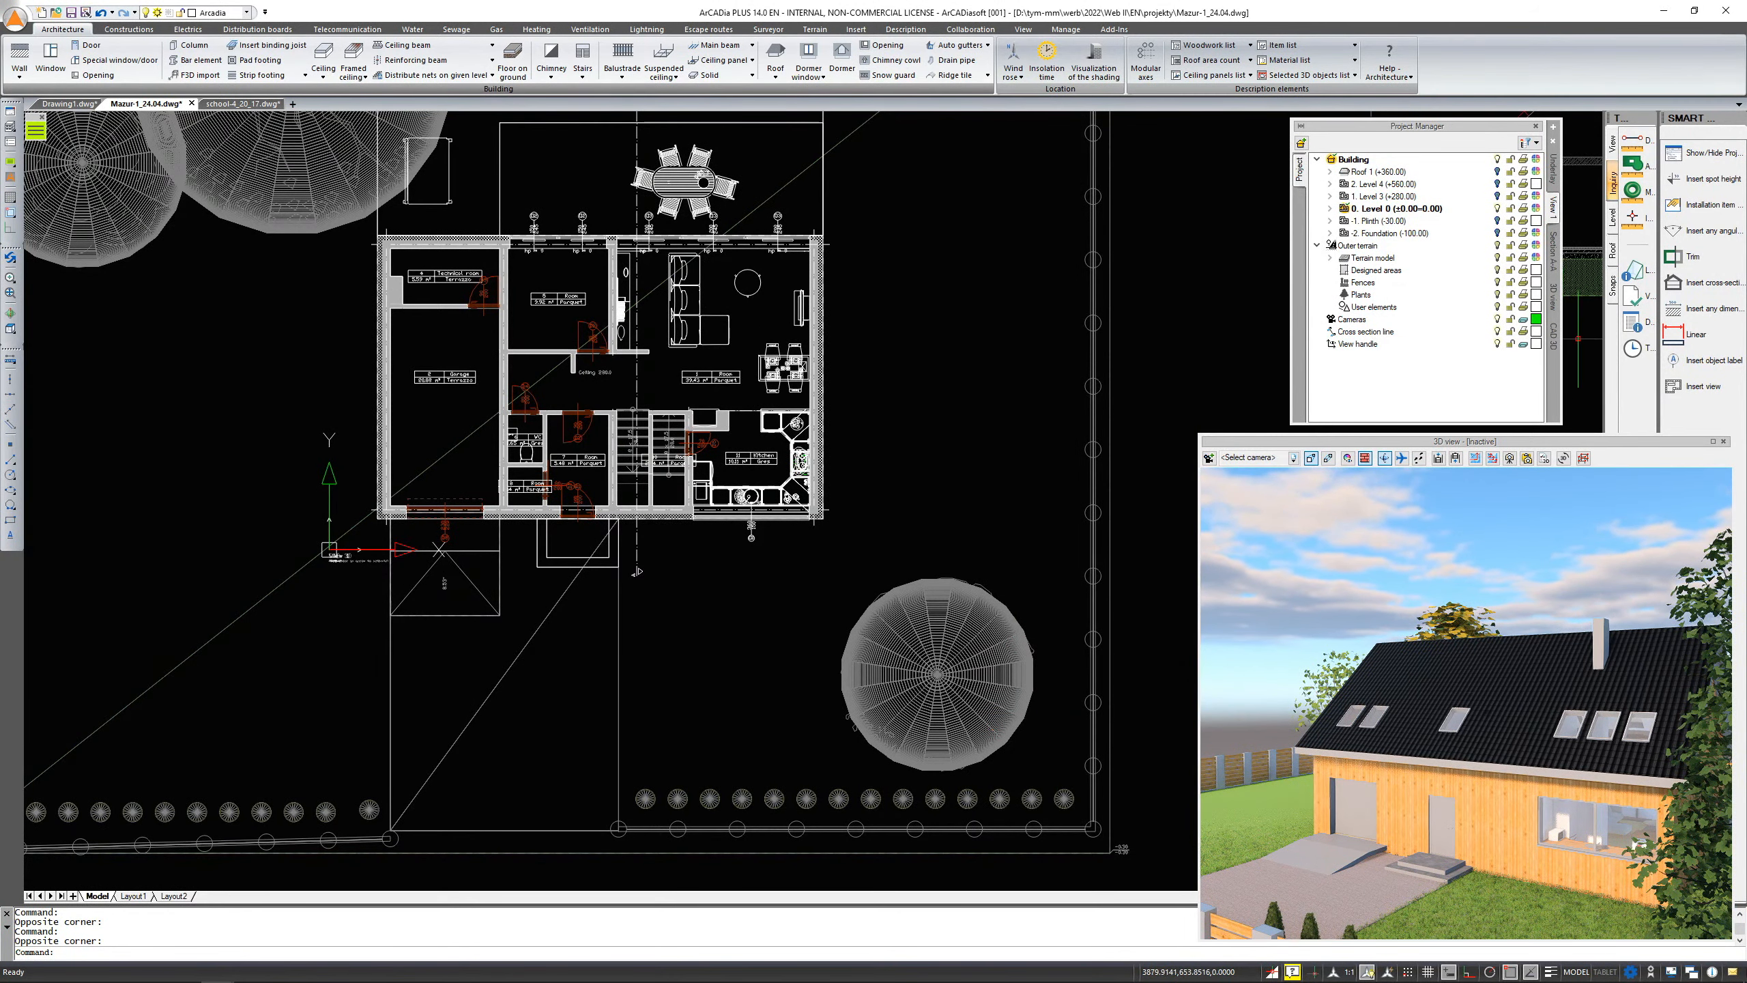
{"action": "scroll", "coordinate": [1040, 731], "scroll_direction": "up", "scroll_amount": 1}
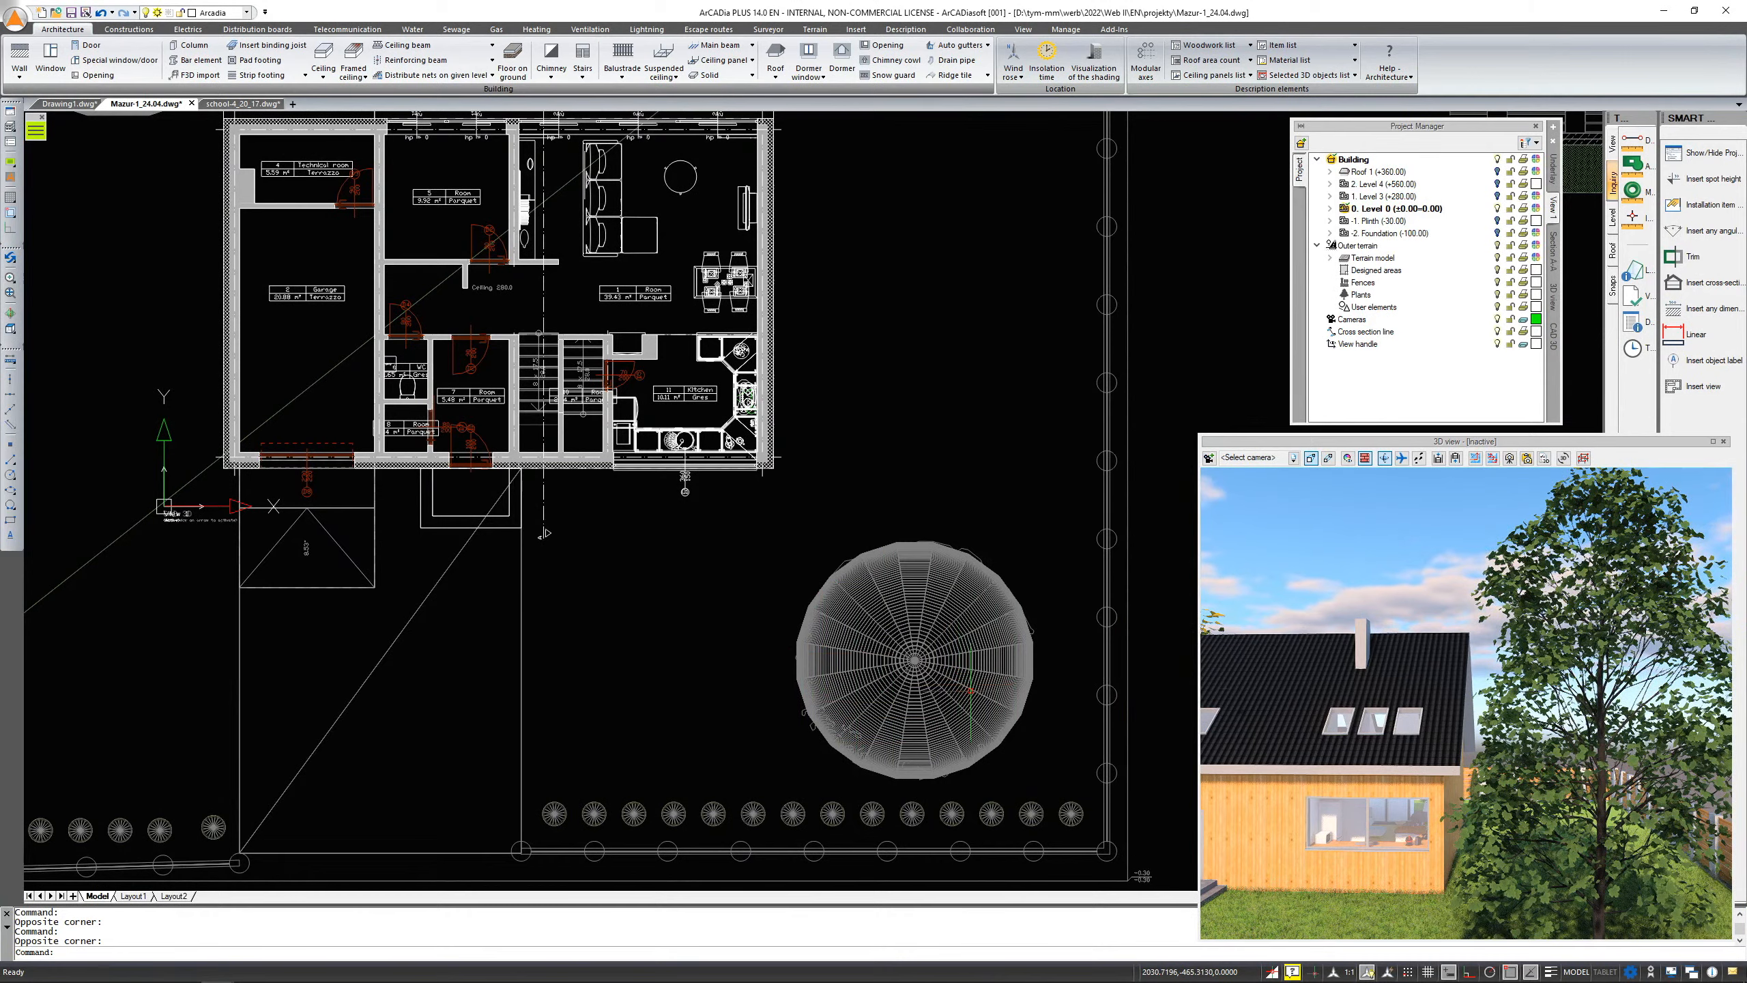
Orbit and zoom around the house plan to inspect it in 3D
{"action": "middle_click_drag", "start_coordinate": [973, 703], "coordinate": [1017, 521], "text": "shift"}
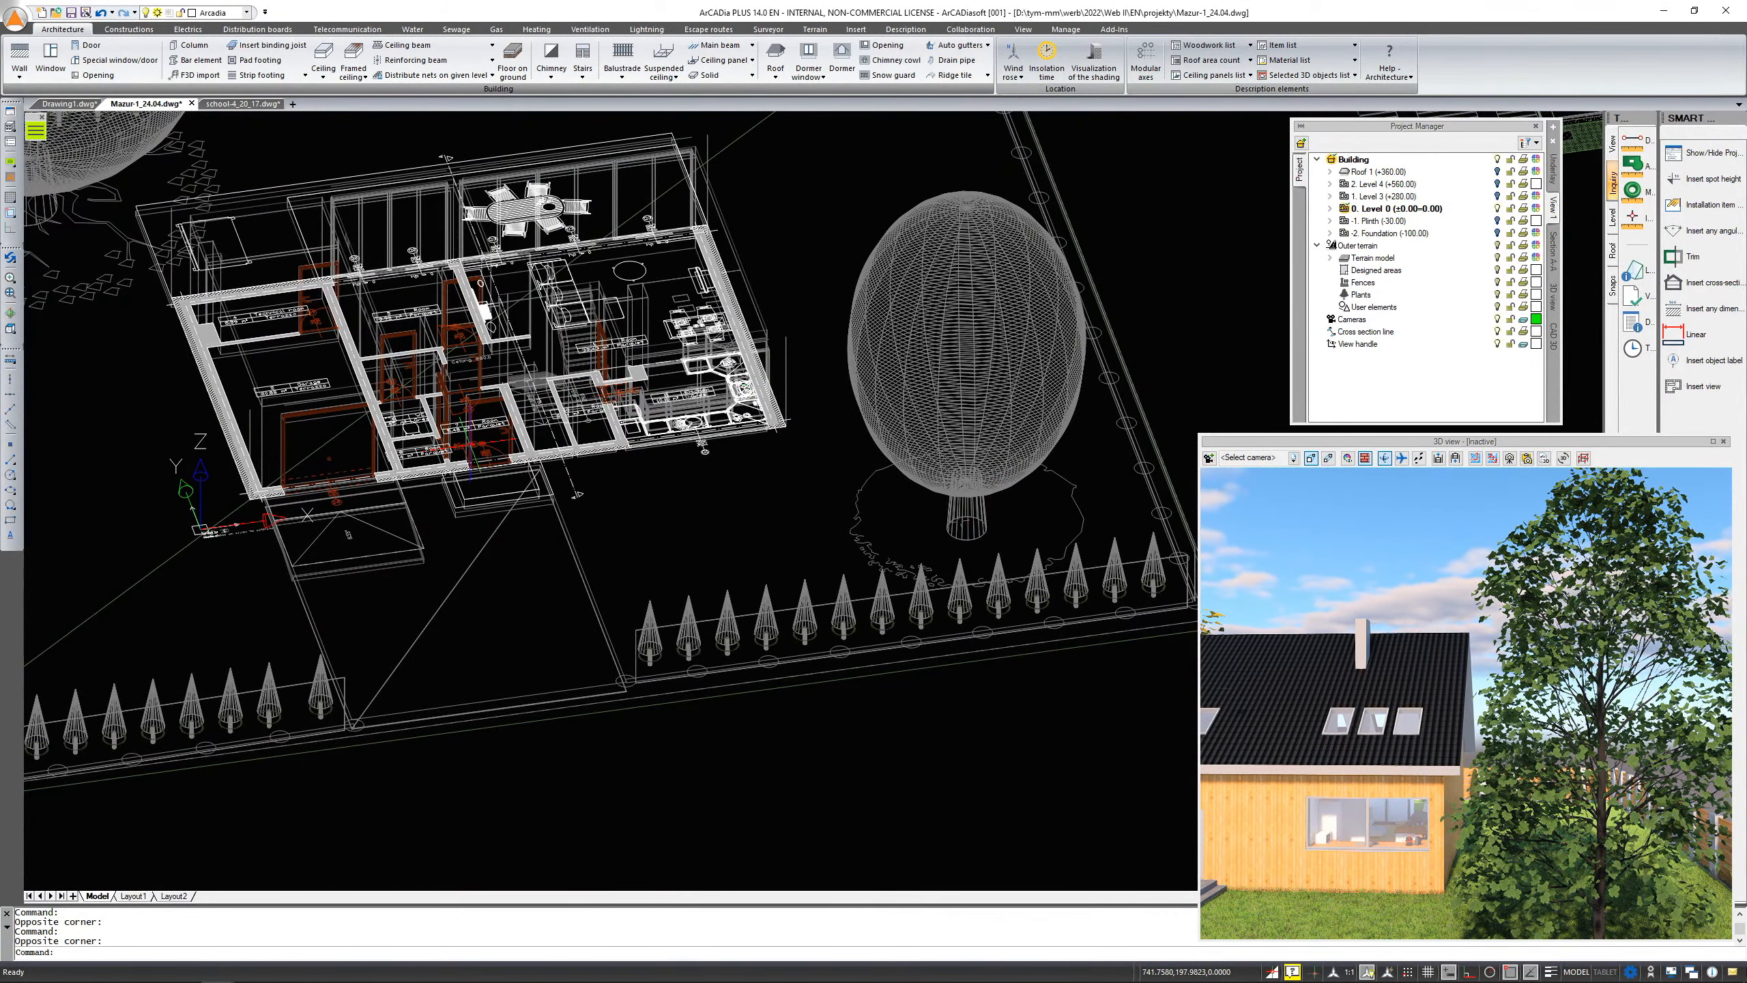
{"action": "scroll", "coordinate": [565, 500], "scroll_direction": "up", "scroll_amount": 10}
{"action": "middle_click_drag", "start_coordinate": [565, 499], "coordinate": [554, 664], "text": "shift"}
{"action": "scroll", "coordinate": [585, 620], "scroll_direction": "up", "scroll_amount": 5}
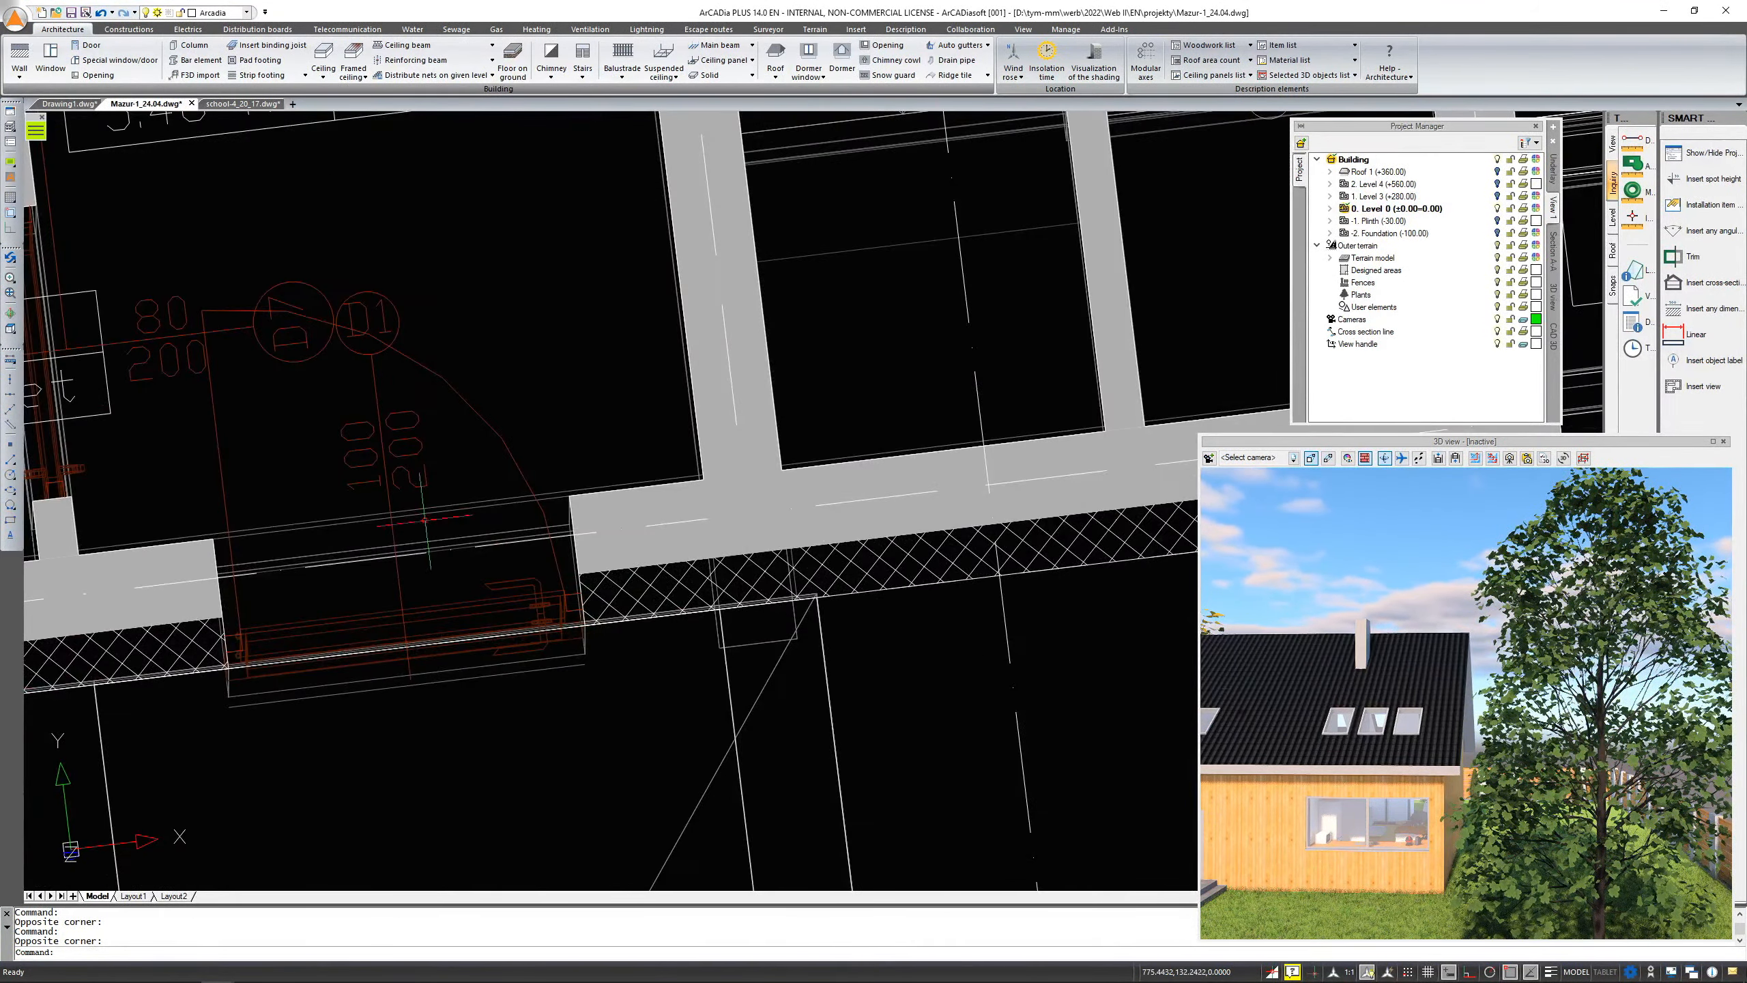
{"action": "scroll", "coordinate": [553, 712], "scroll_direction": "down", "scroll_amount": 5}
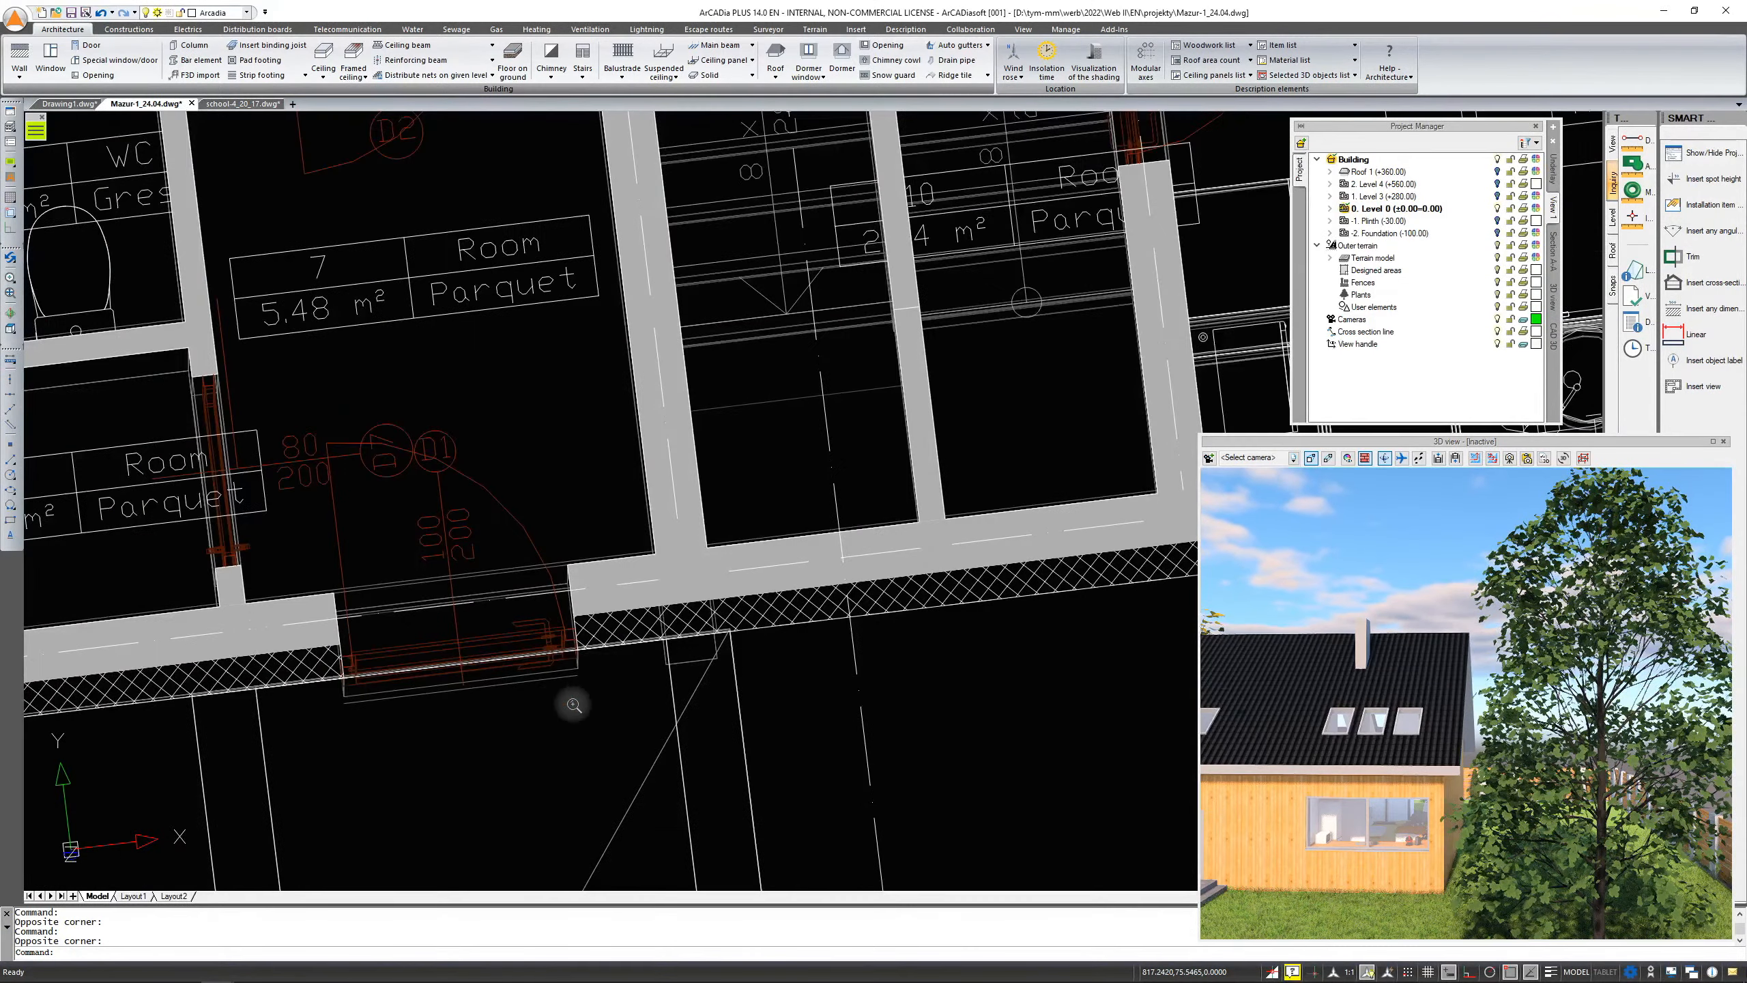
{"action": "middle_click_drag", "start_coordinate": [558, 694], "coordinate": [718, 564], "text": "shift"}
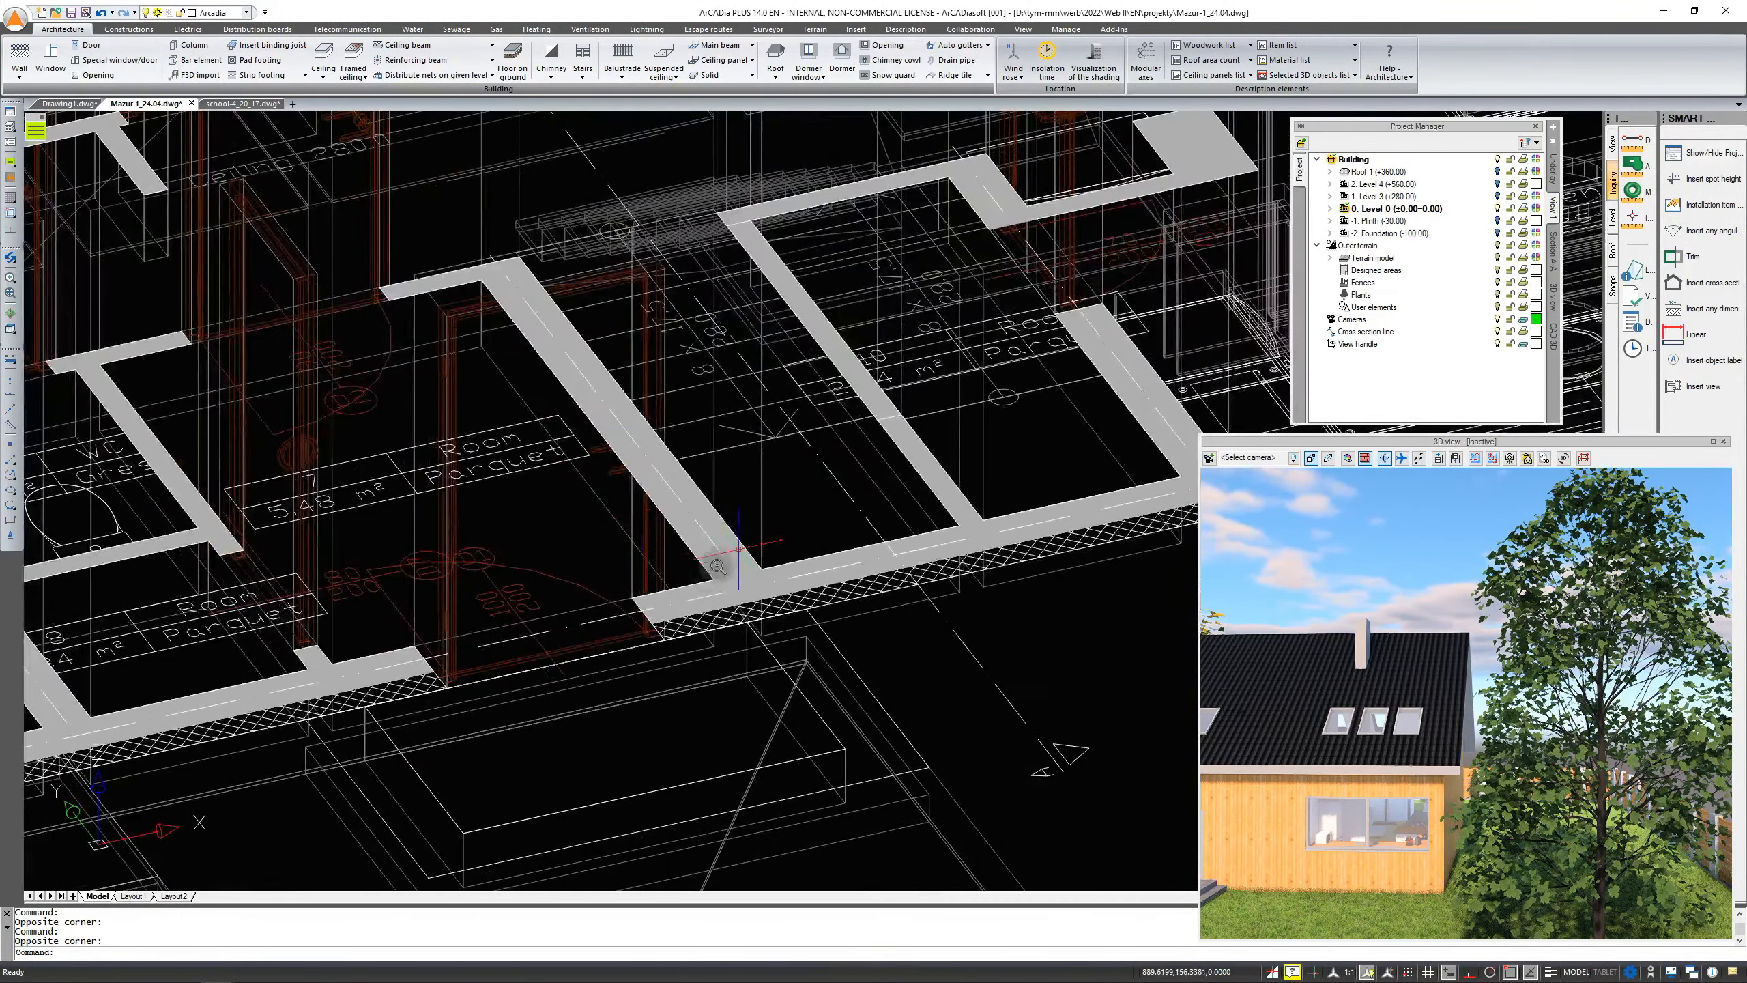
{"action": "scroll", "coordinate": [694, 592], "scroll_direction": "down", "scroll_amount": 5}
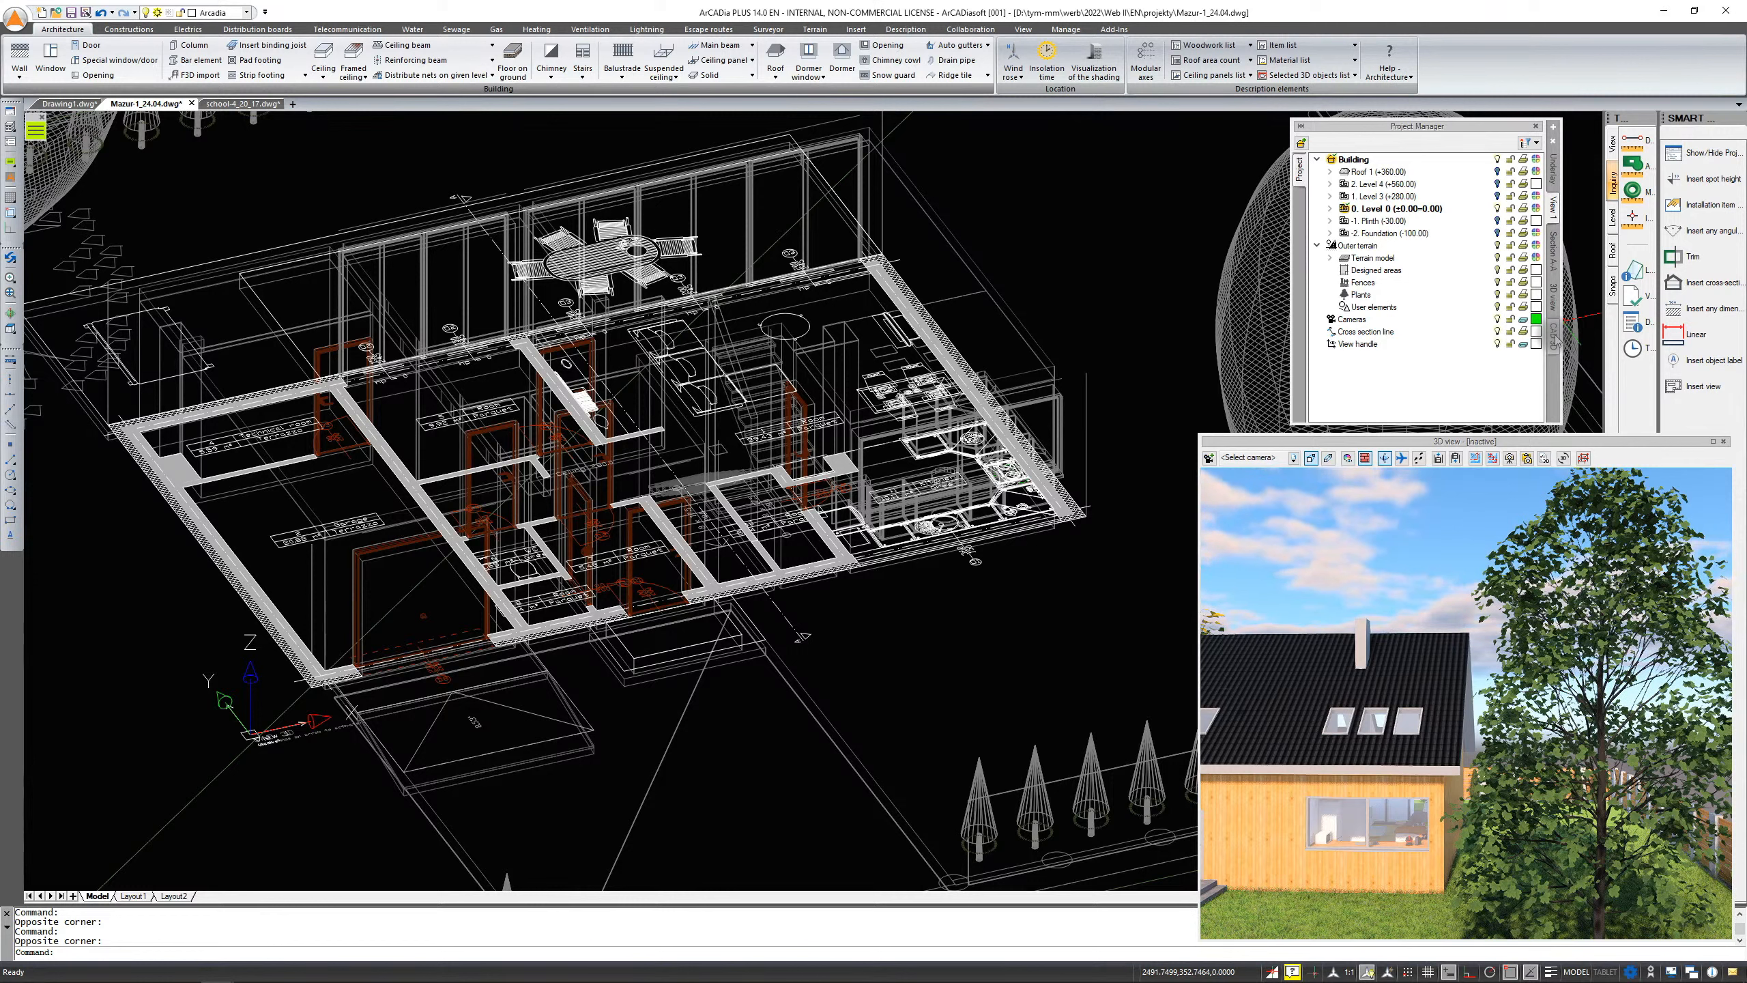
Update the saved view to the current isometric orientation of the plan
{"action": "right_click", "coordinate": [1557, 340]}
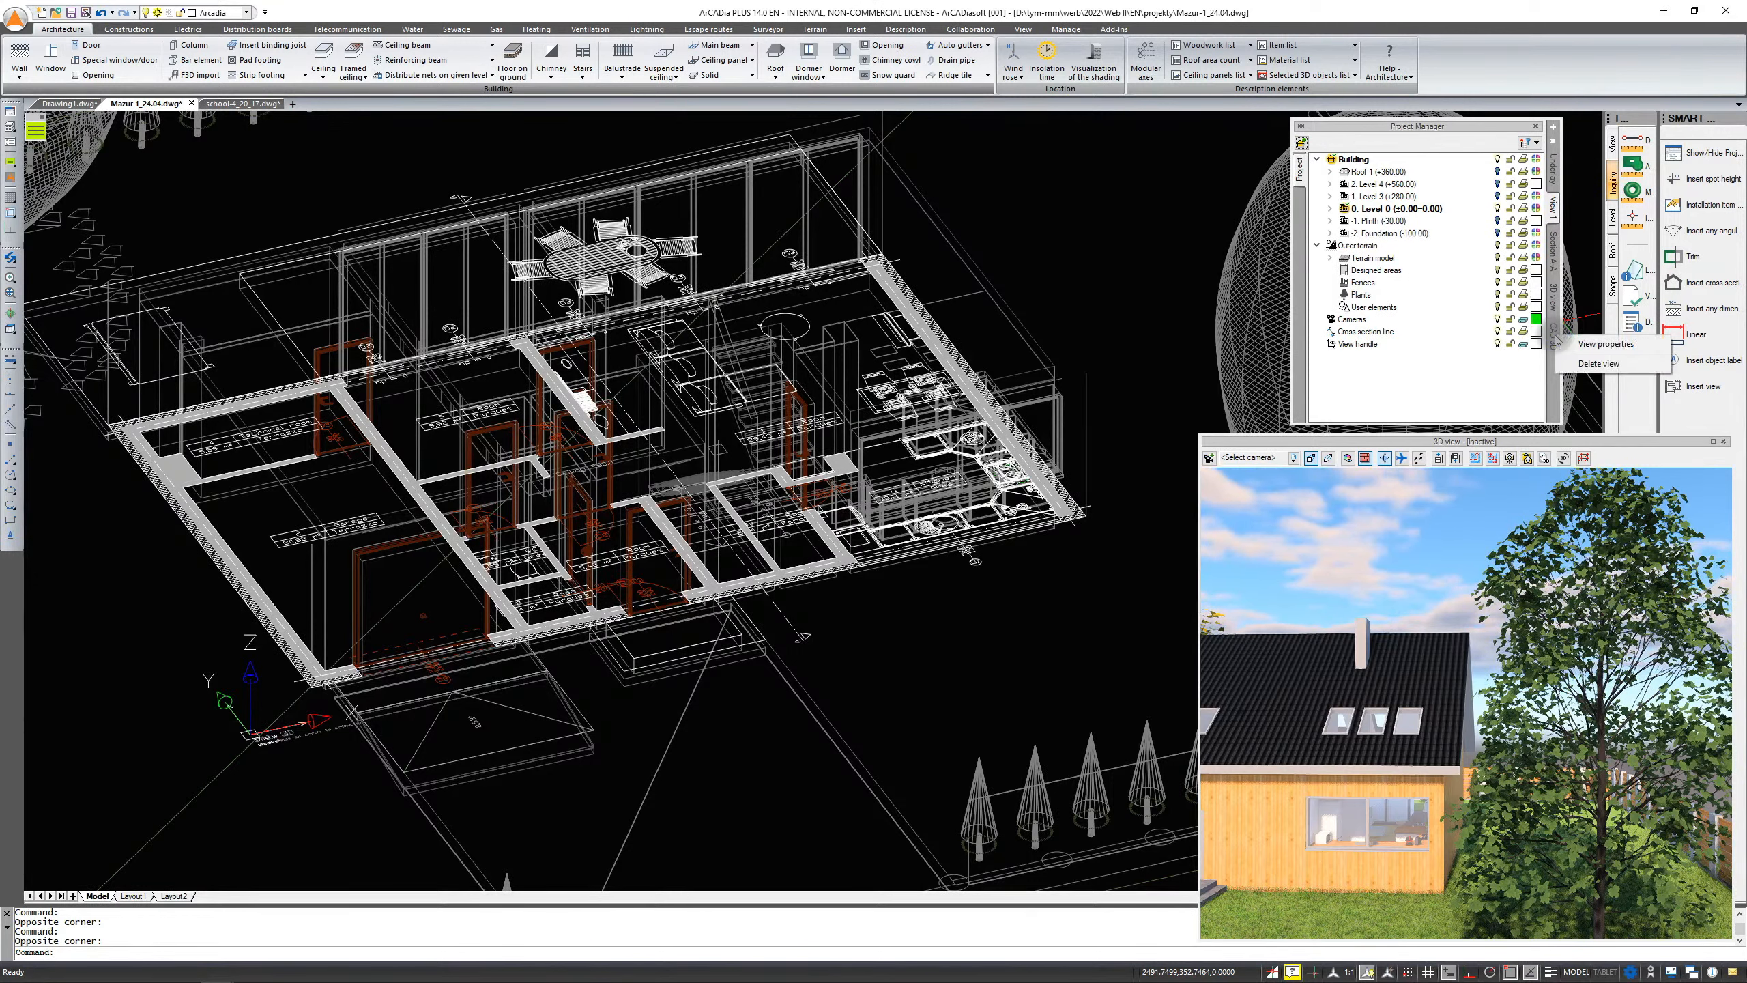
{"action": "left_click", "coordinate": [1589, 364]}
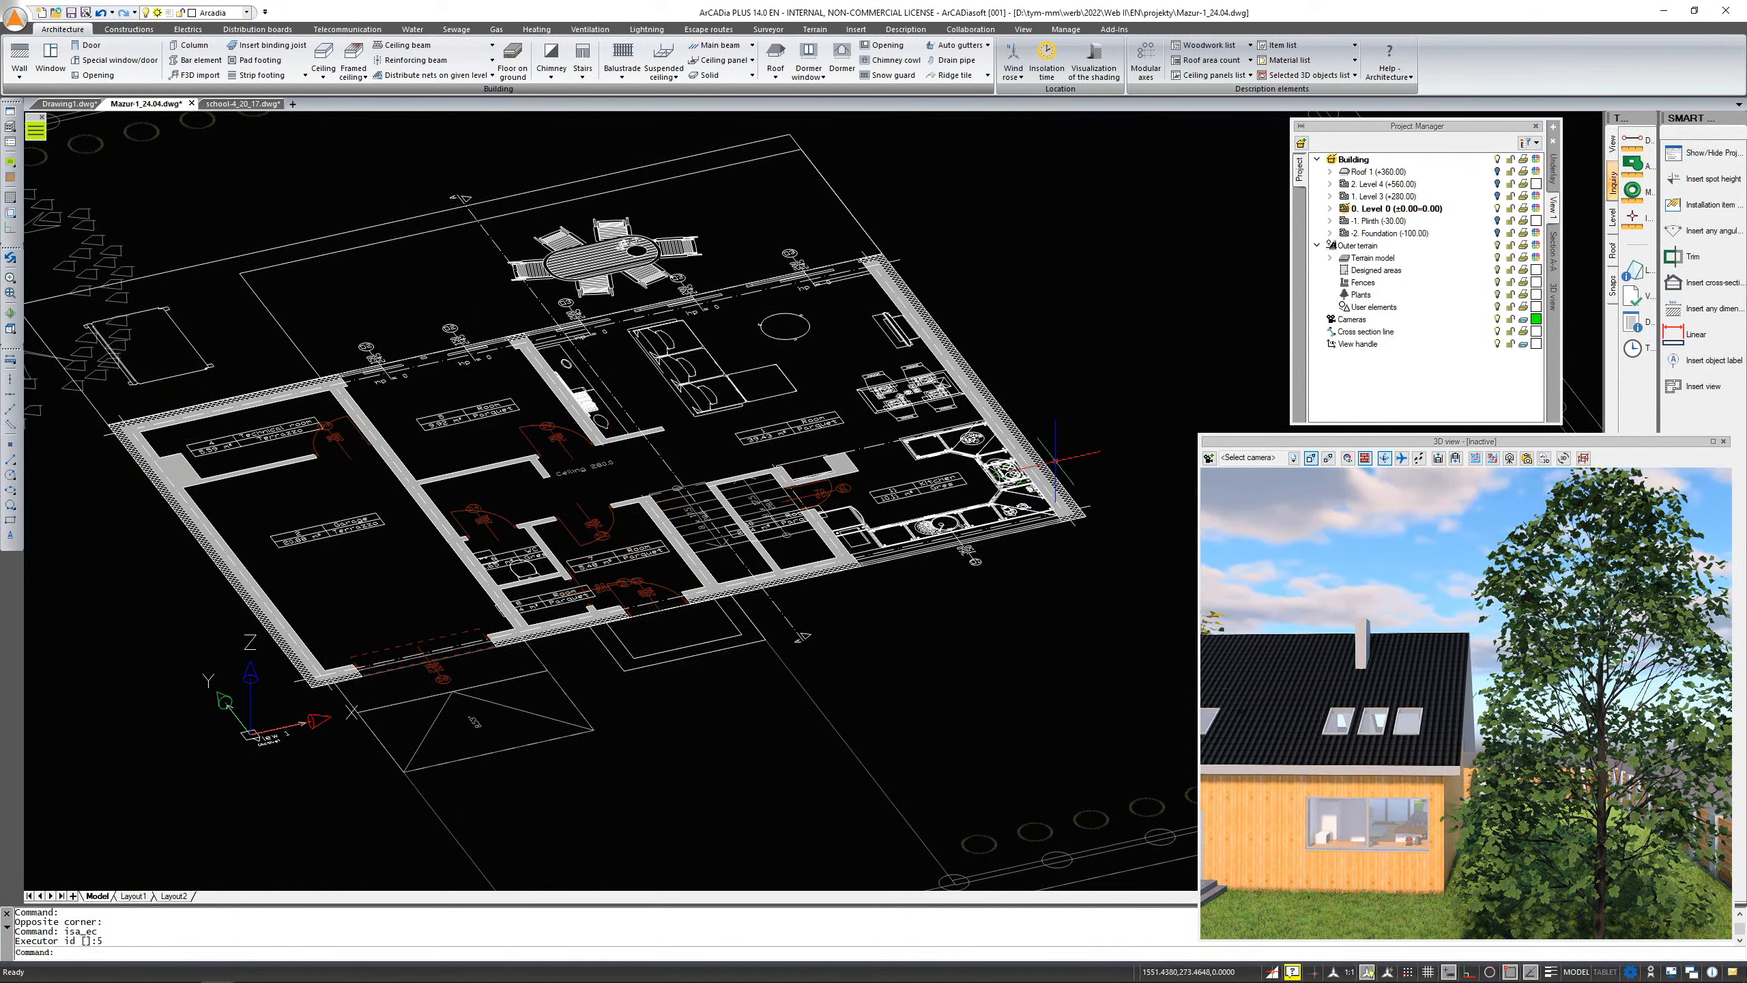
{"action": "right_click", "coordinate": [1556, 253]}
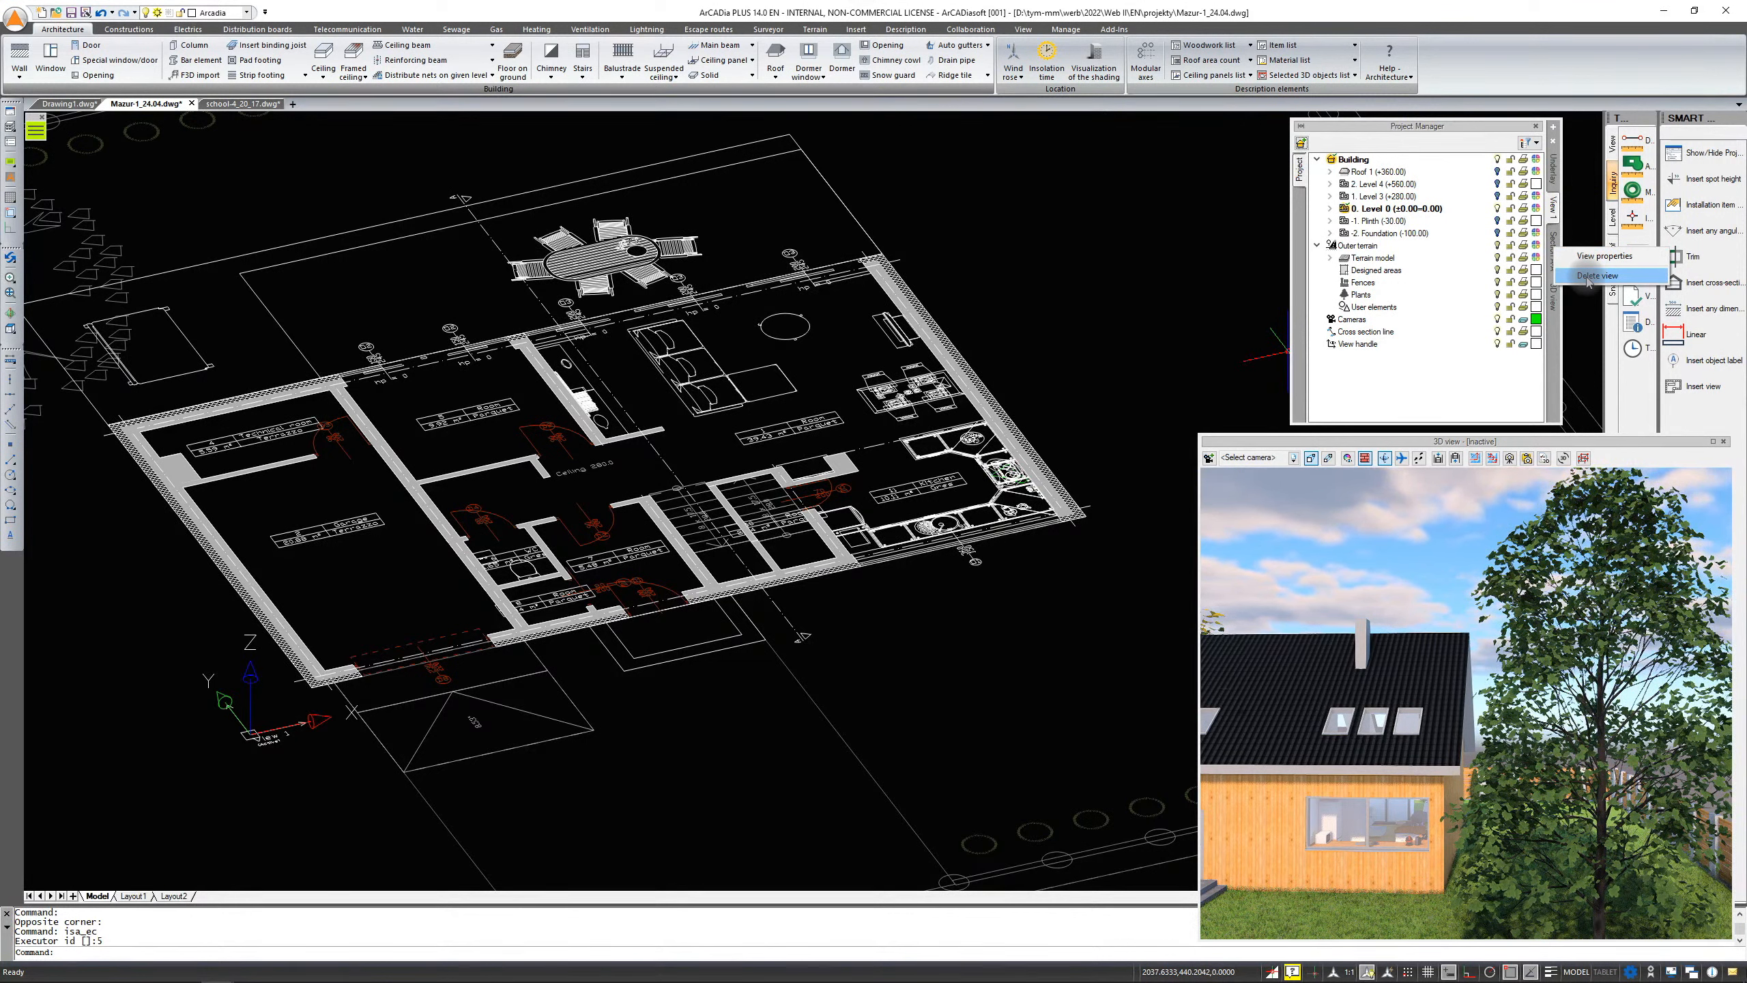
{"action": "left_click", "coordinate": [1471, 138]}
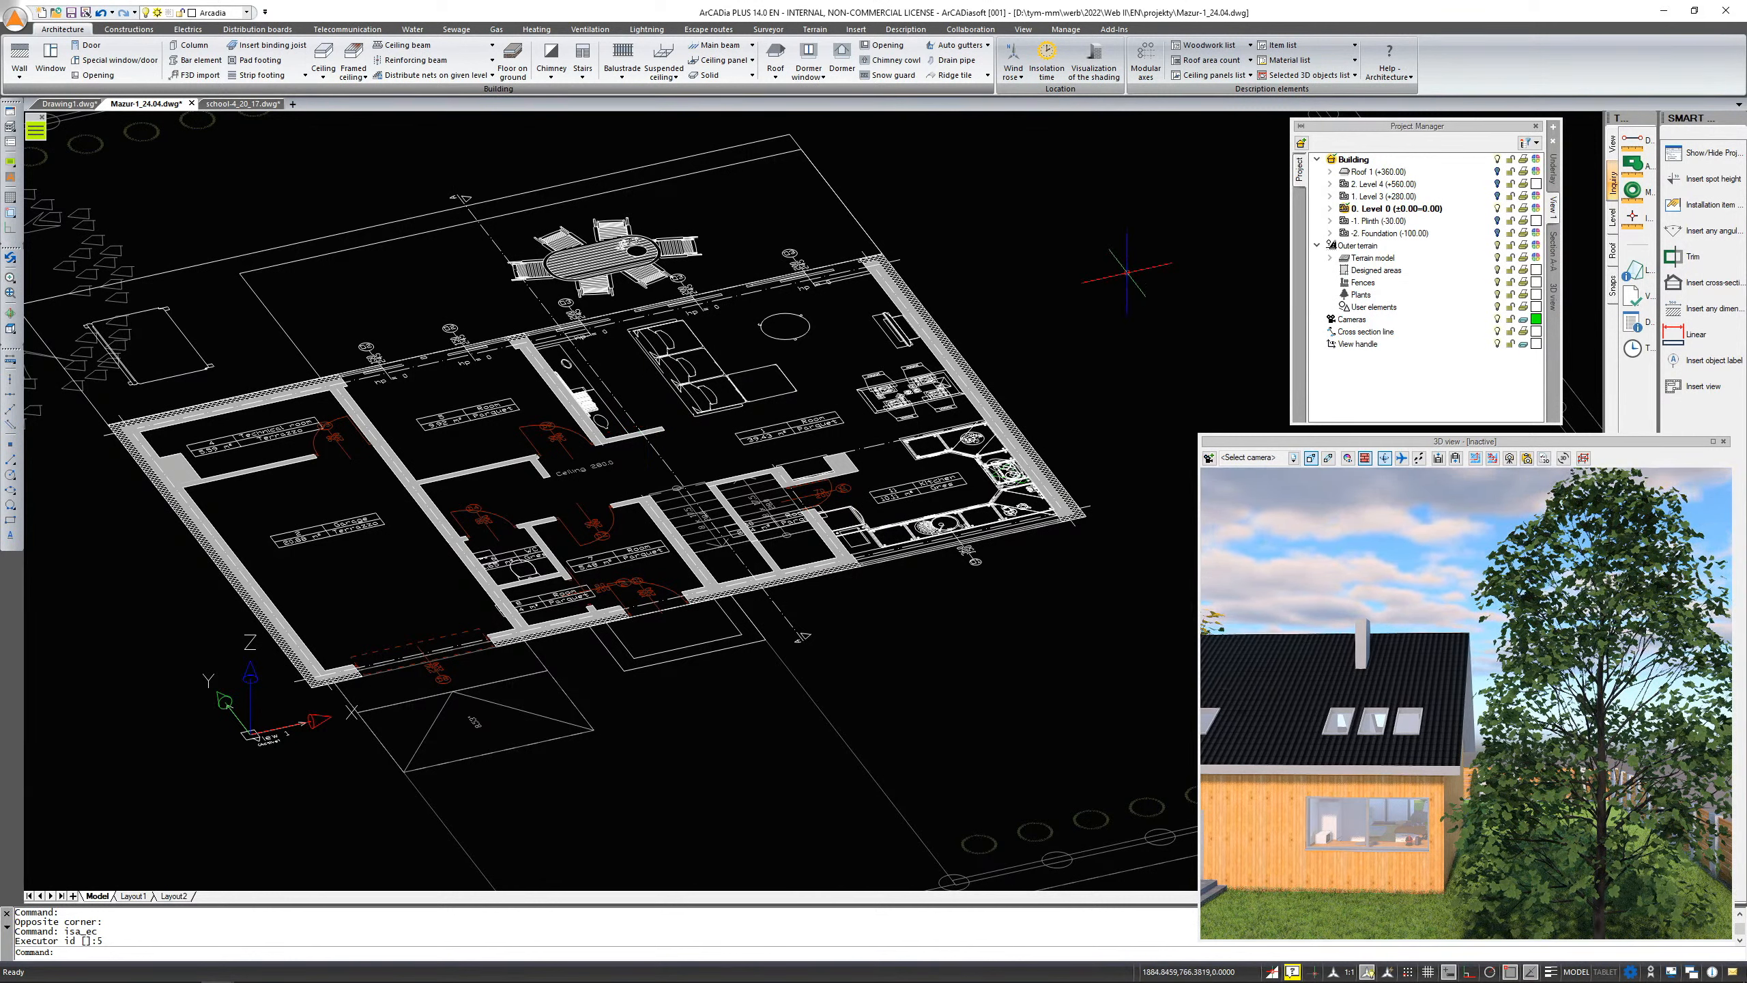
Return to the top view and insert a 3D CAD view at the View 1 marker near the plan's lower-left corner
{"action": "left_click", "coordinate": [10, 328]}
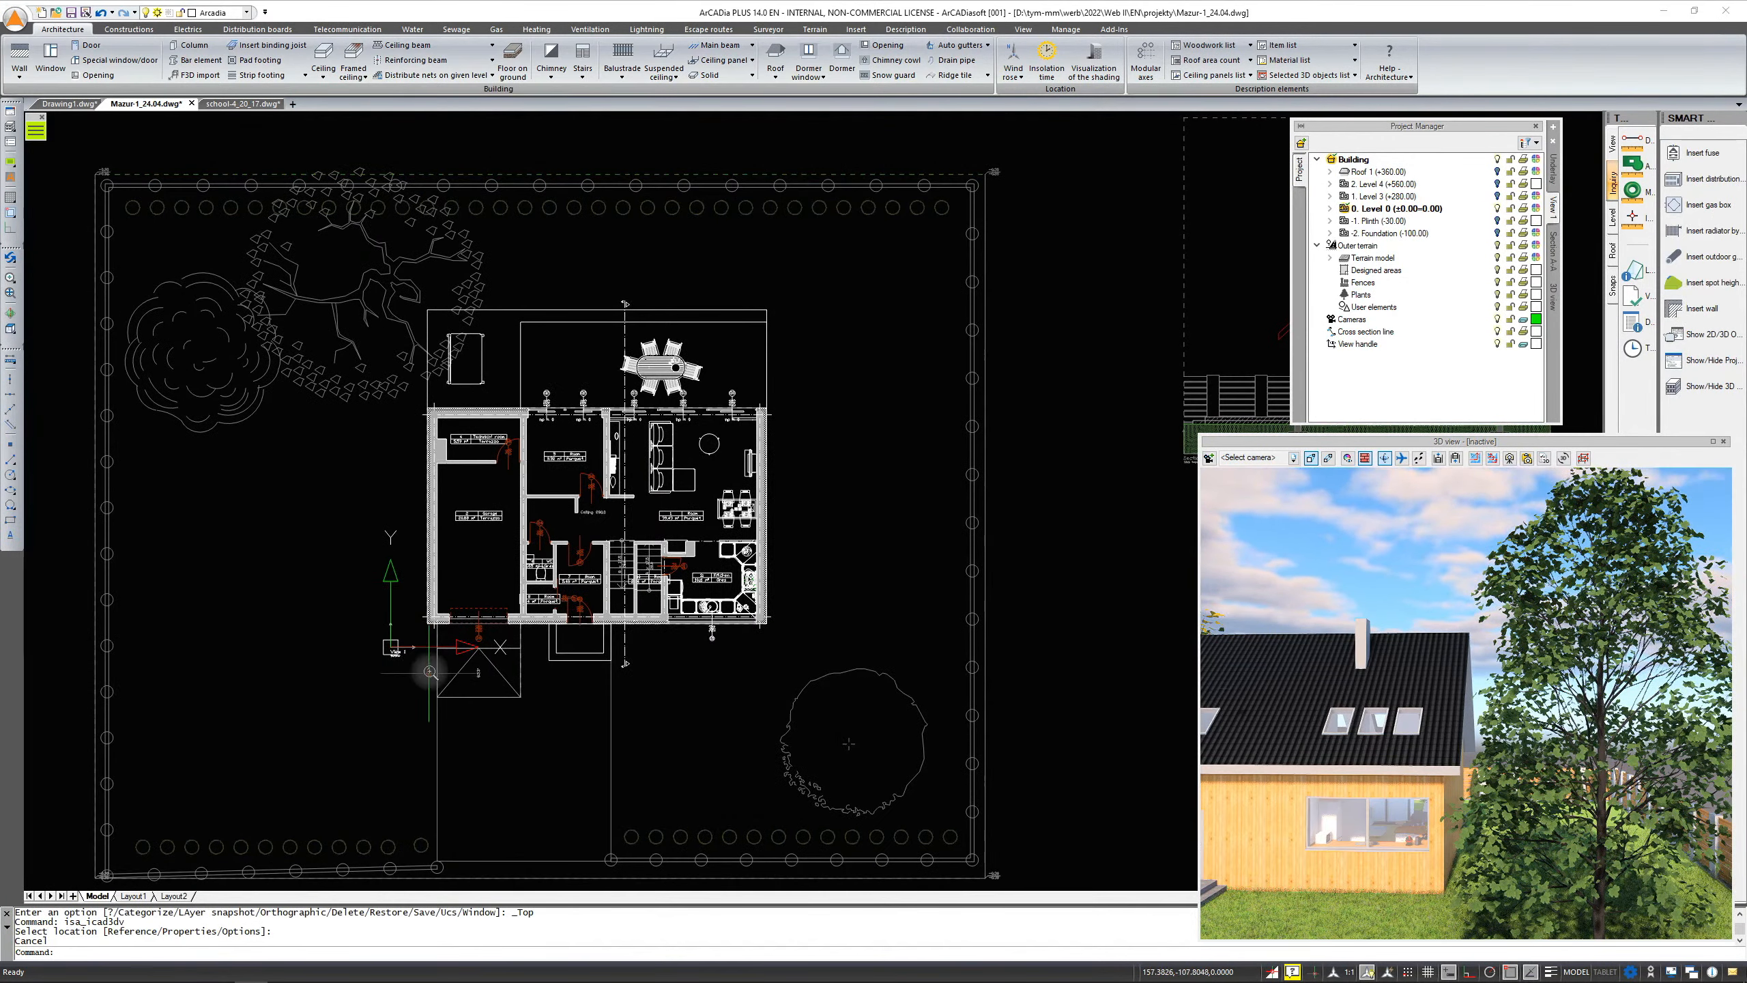
{"action": "scroll", "coordinate": [425, 666], "scroll_direction": "up", "scroll_amount": 6}
{"action": "scroll", "coordinate": [424, 664], "scroll_direction": "up", "scroll_amount": 2}
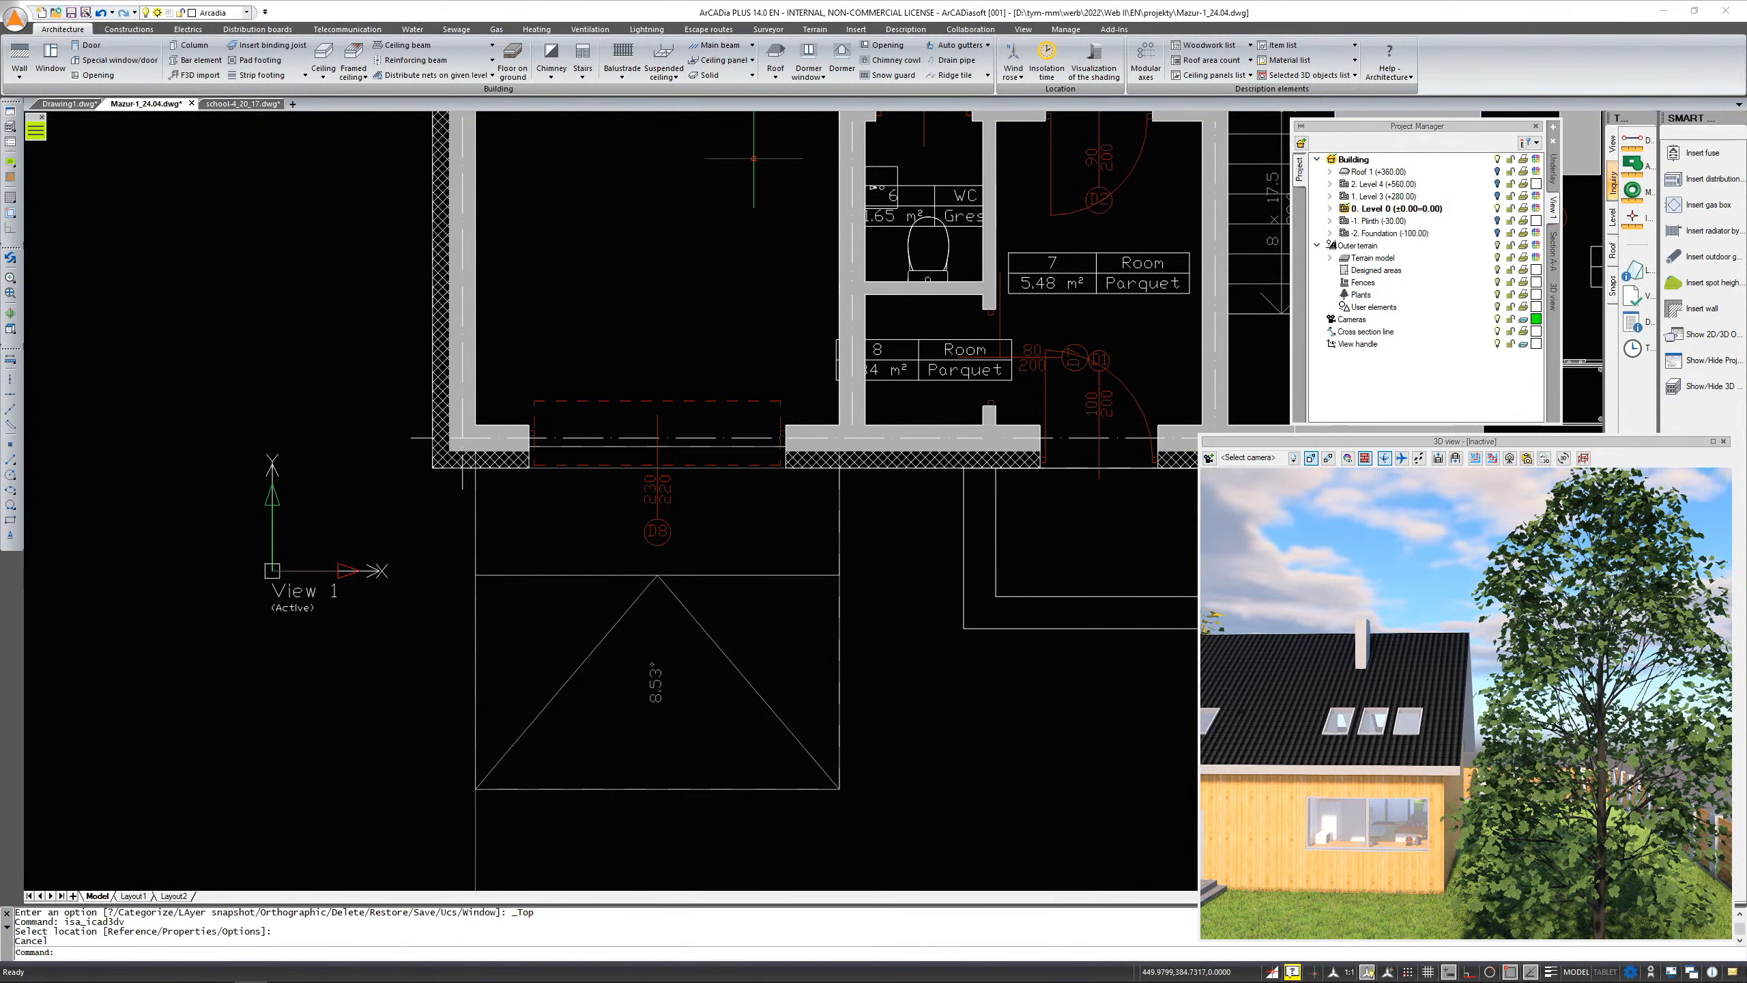
{"action": "left_click", "coordinate": [856, 29]}
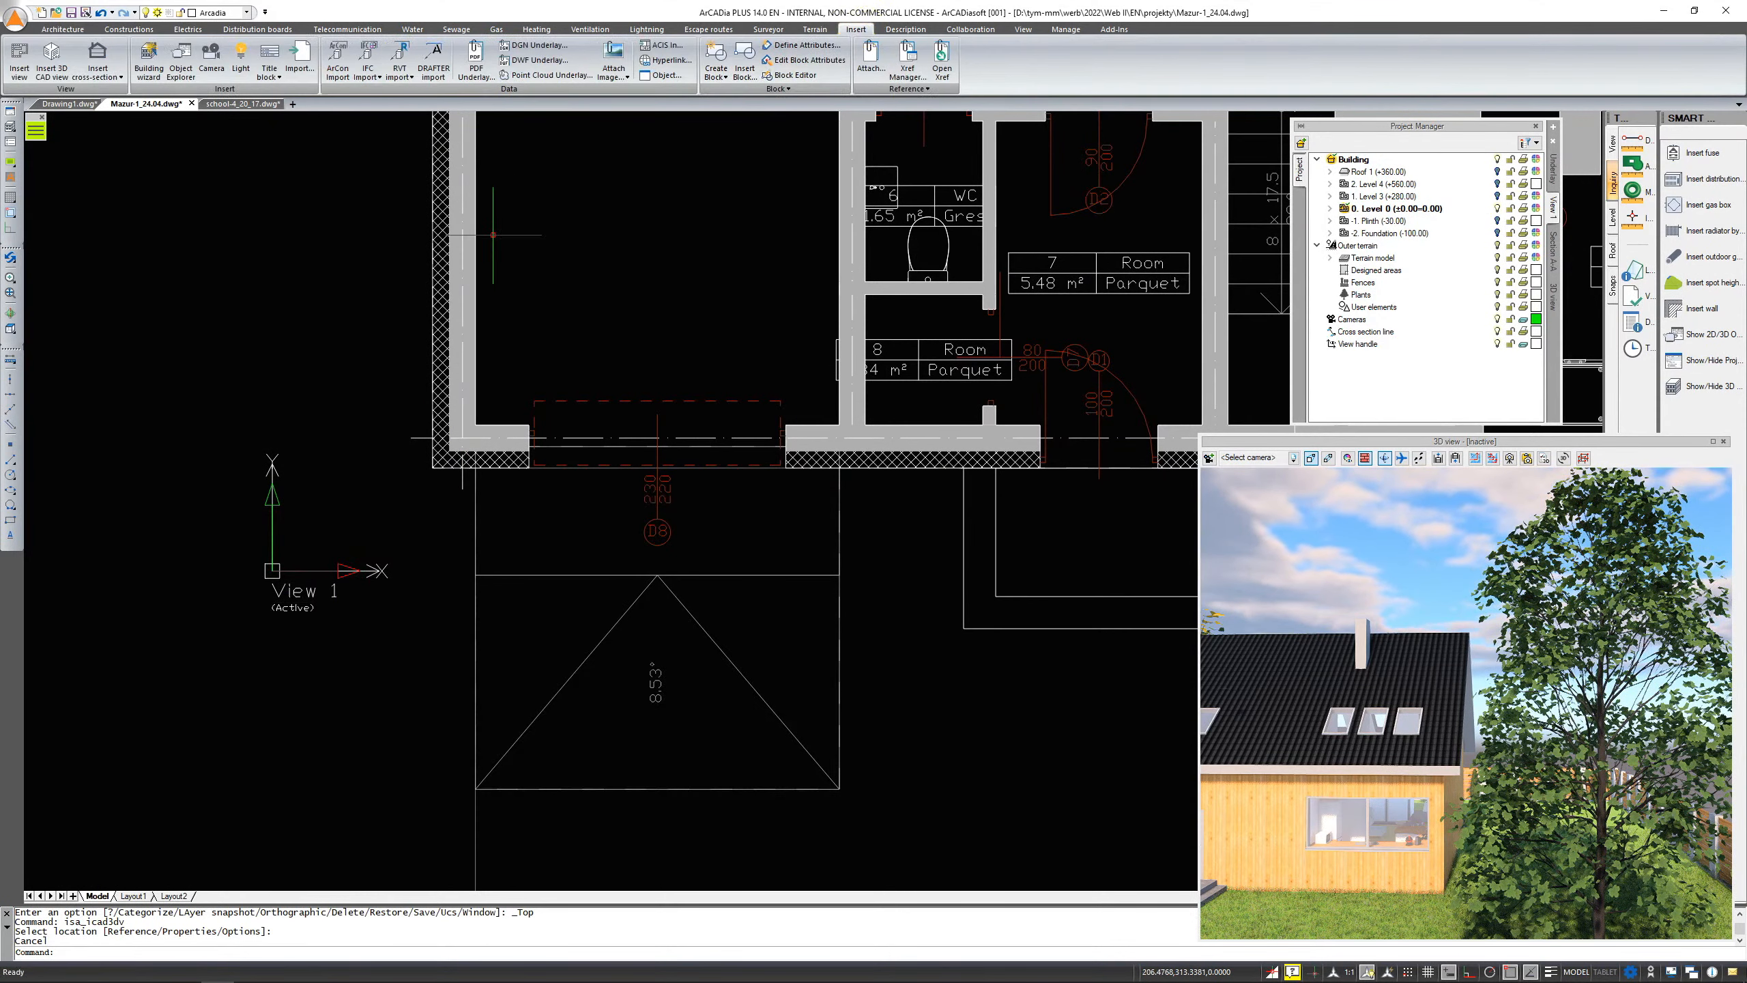
{"action": "scroll", "coordinate": [307, 485], "scroll_direction": "down", "scroll_amount": 3}
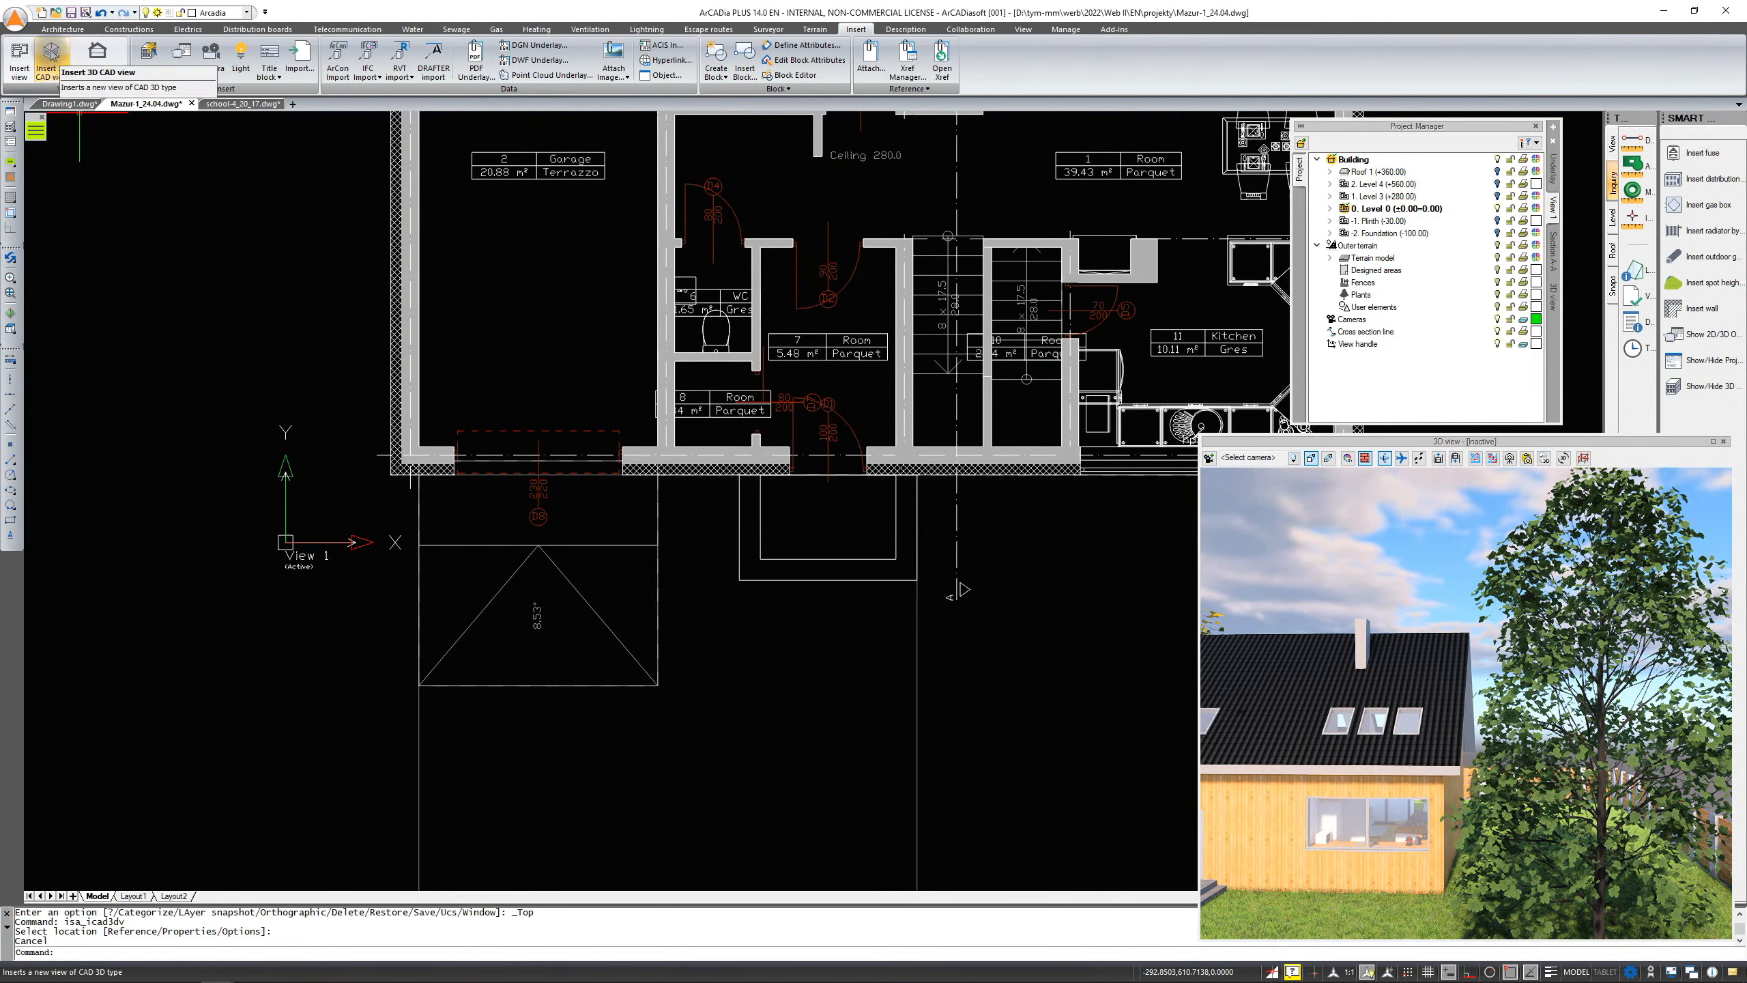
{"action": "left_click", "coordinate": [52, 55]}
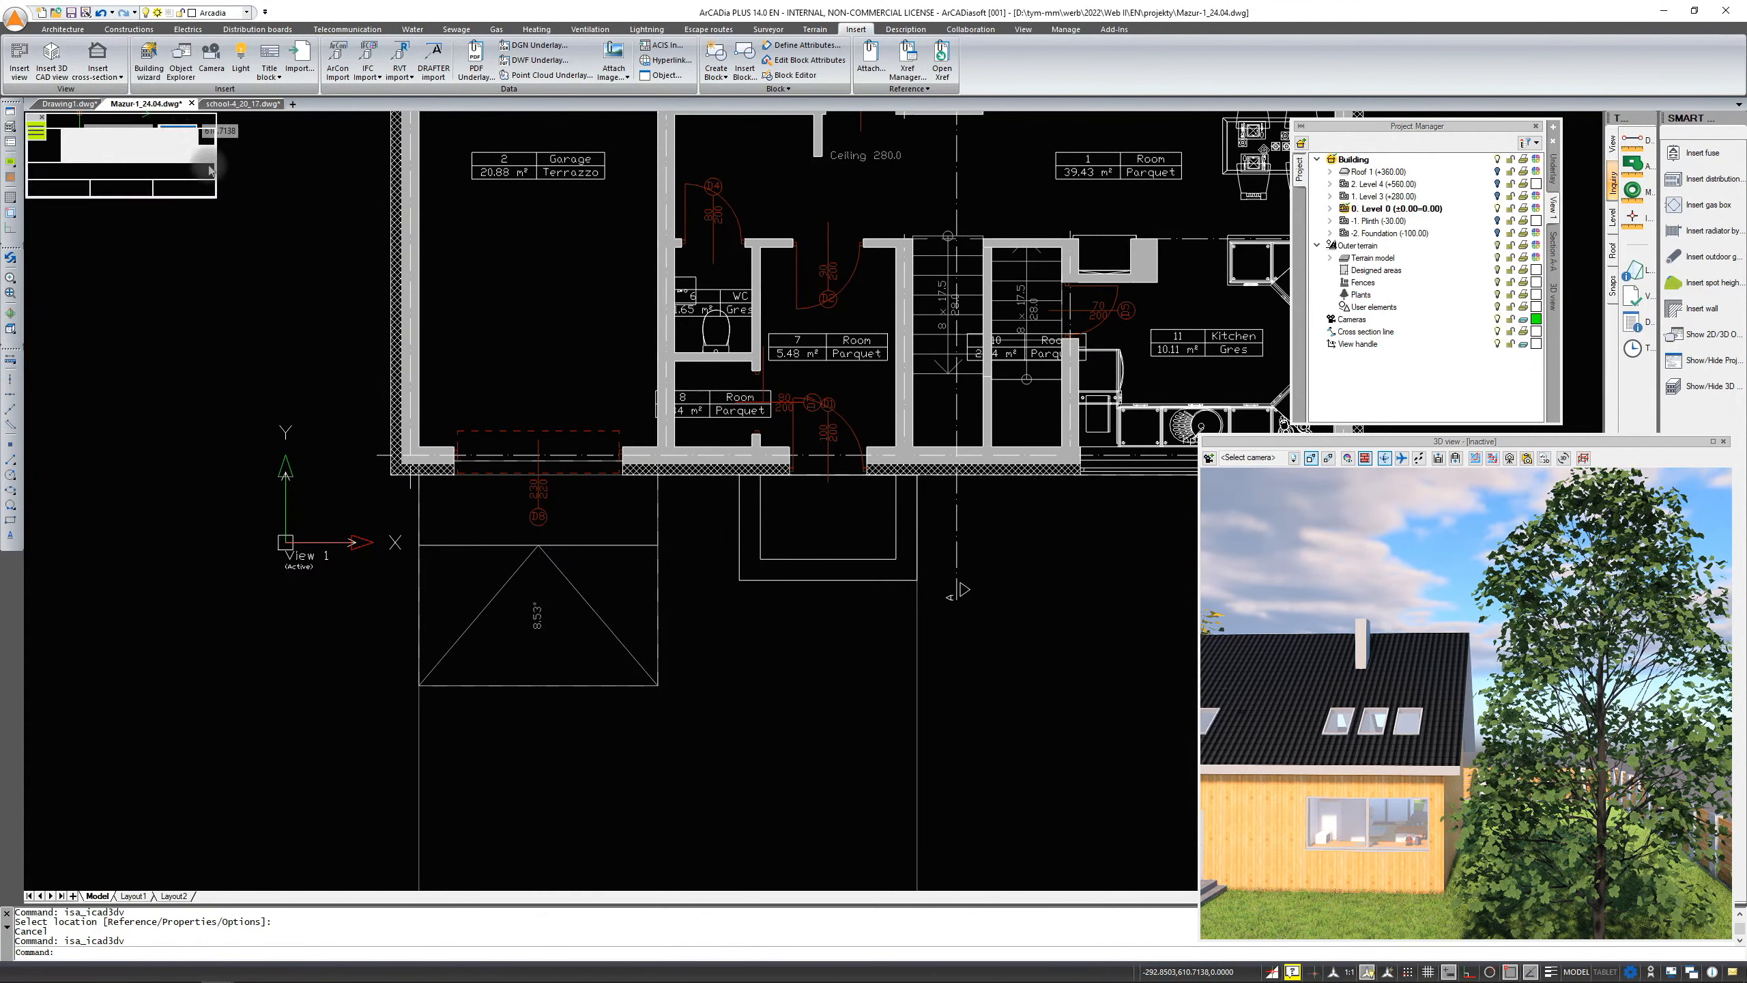
{"action": "left_click", "coordinate": [285, 541]}
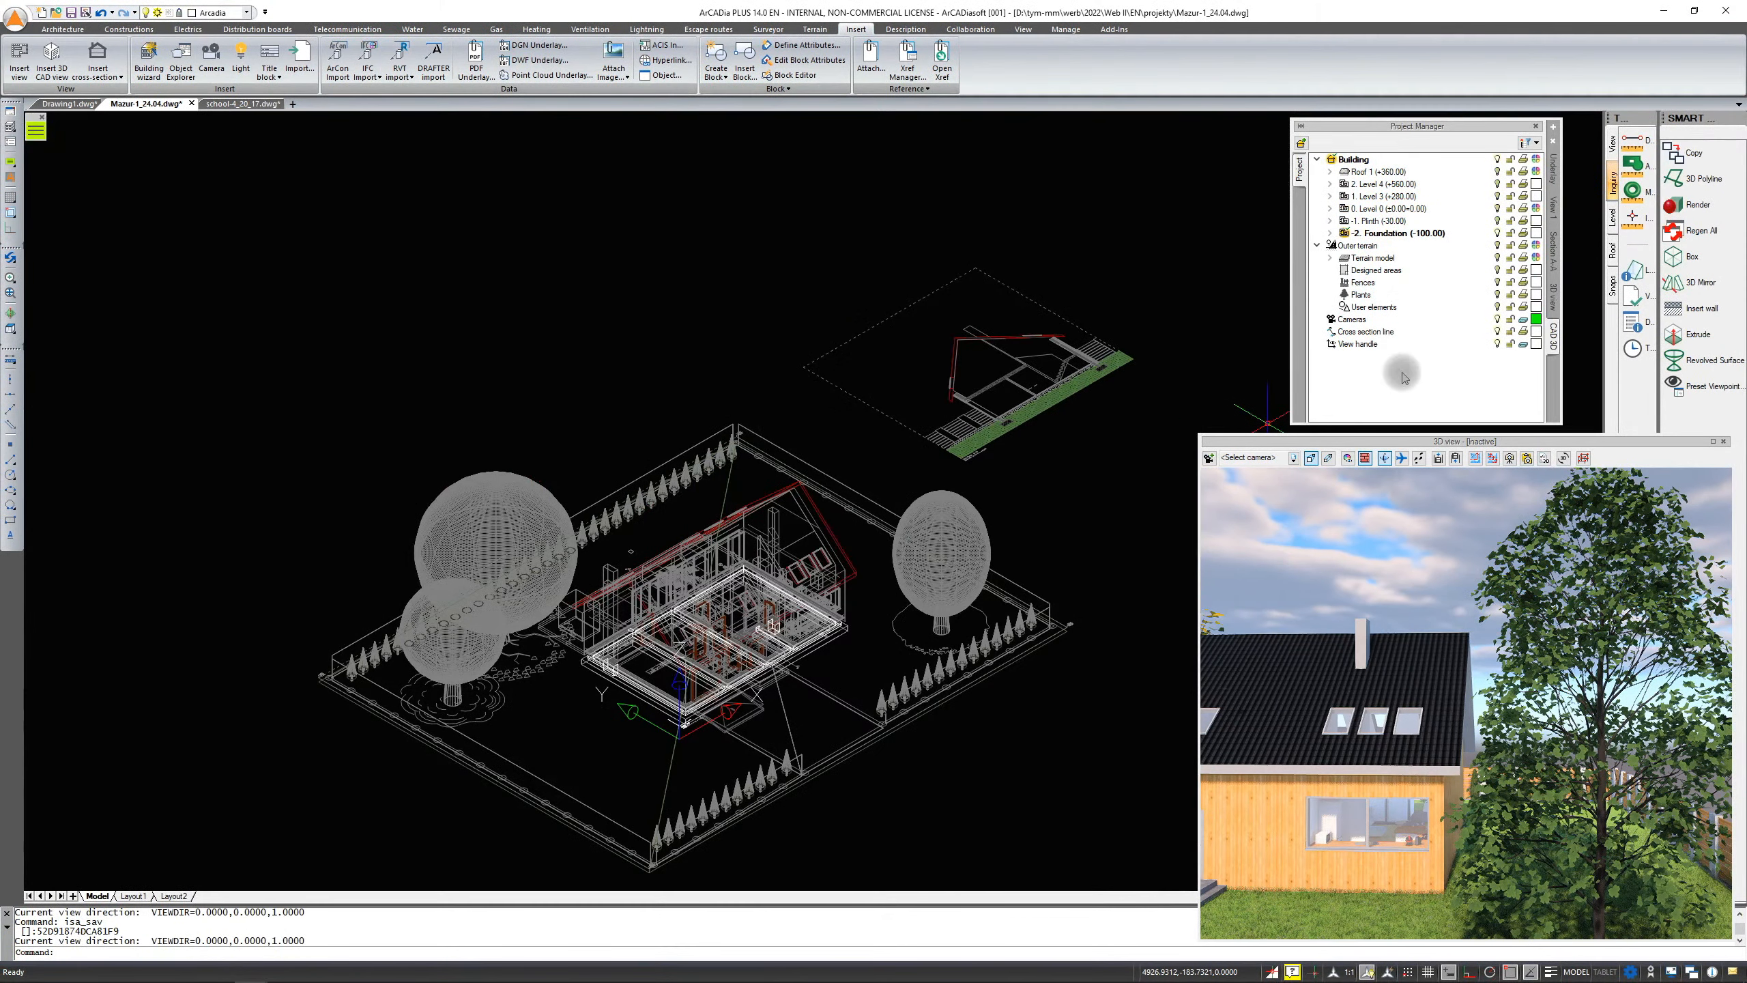
Set the model space drawing background color to White in the display color scheme options
{"action": "left_click", "coordinate": [1558, 211]}
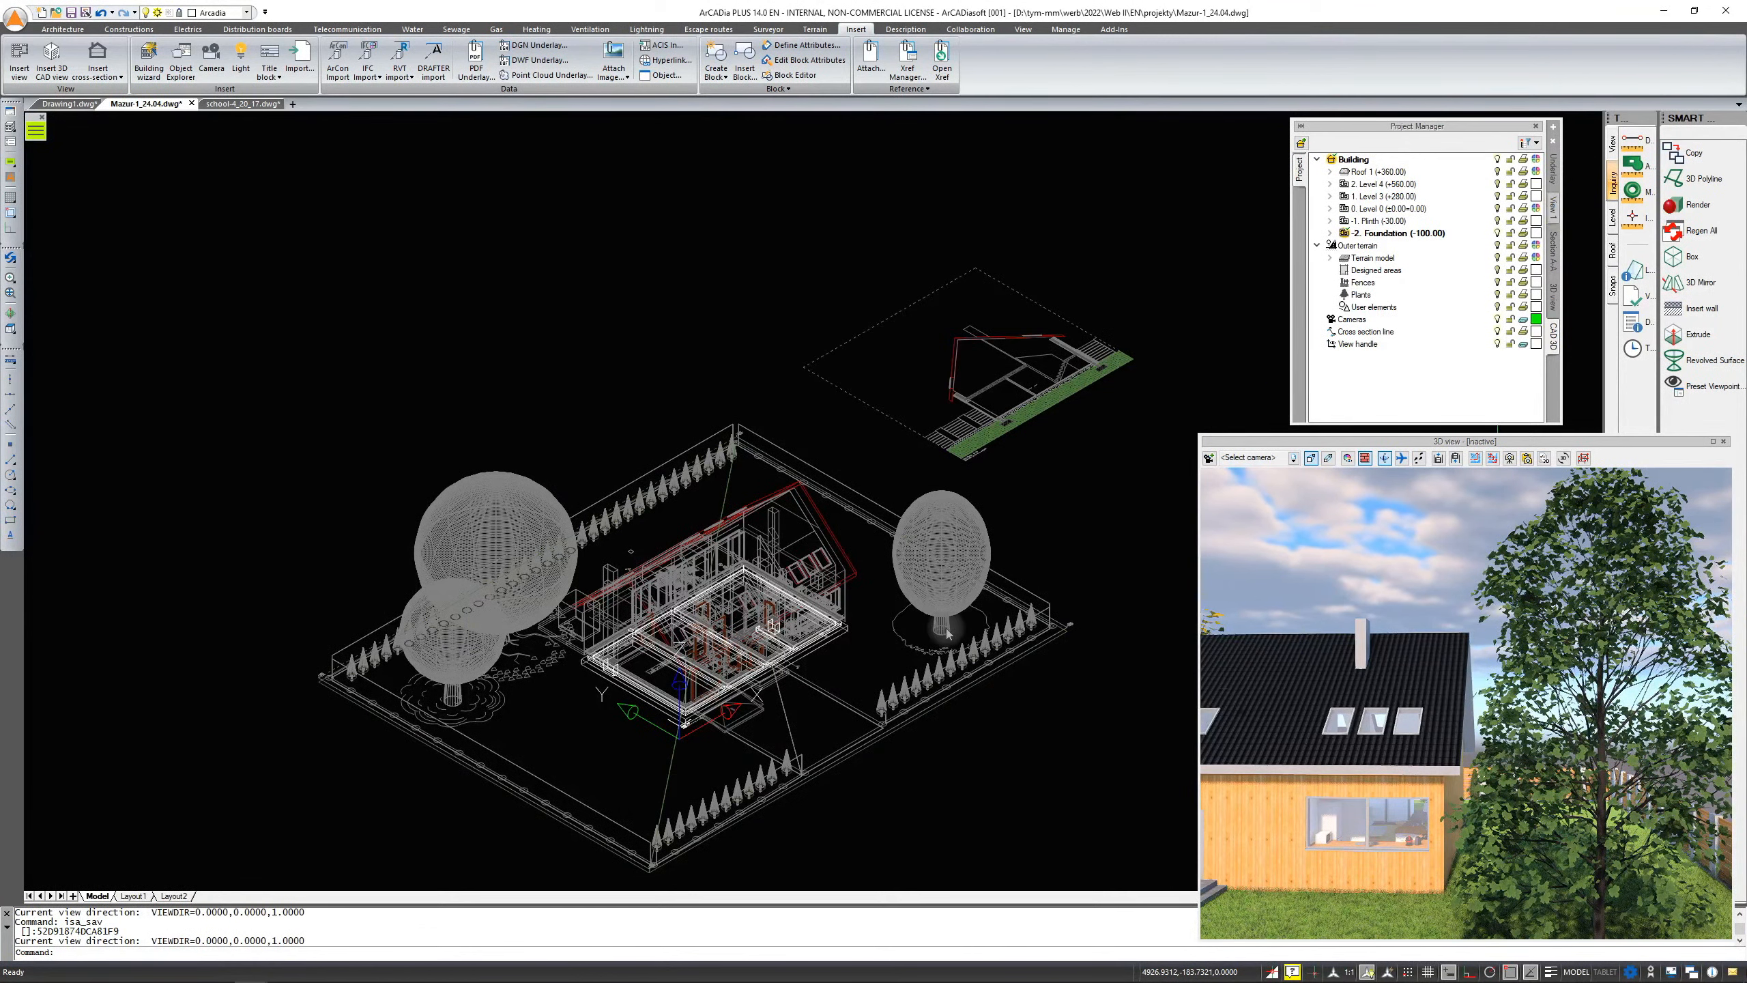
{"action": "scroll", "coordinate": [423, 550], "scroll_direction": "up", "scroll_amount": 7}
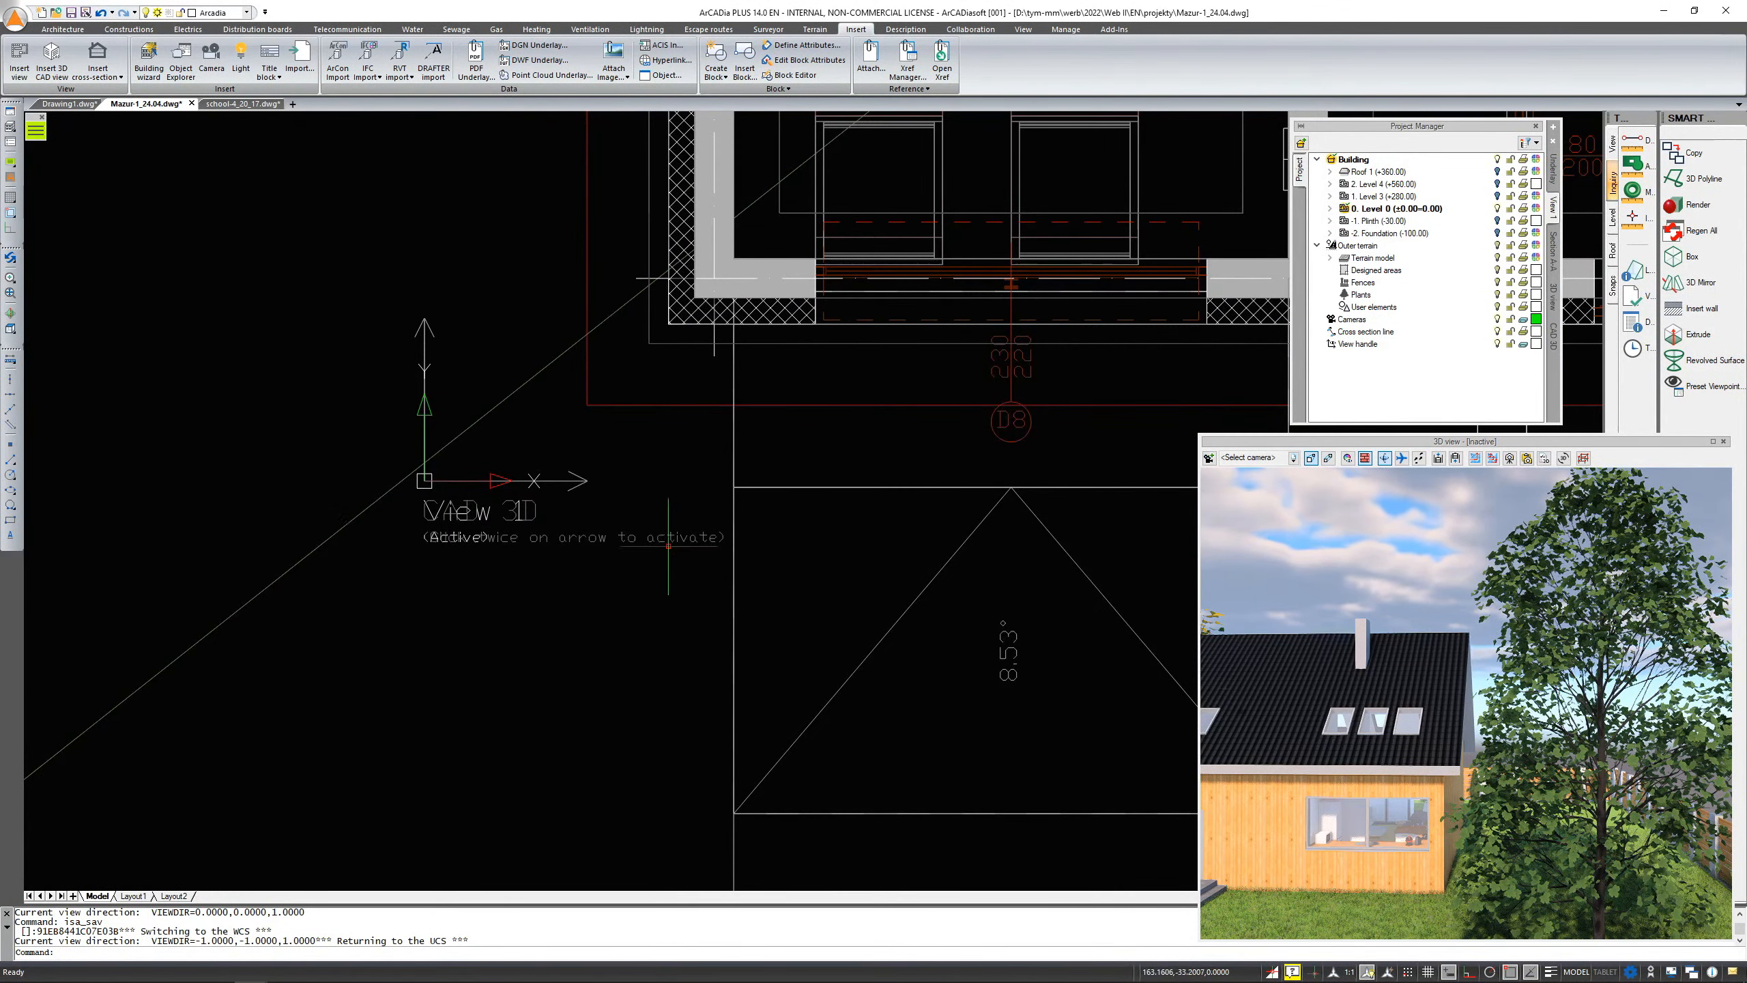
{"action": "middle_click_drag", "start_coordinate": [628, 574], "coordinate": [523, 591]}
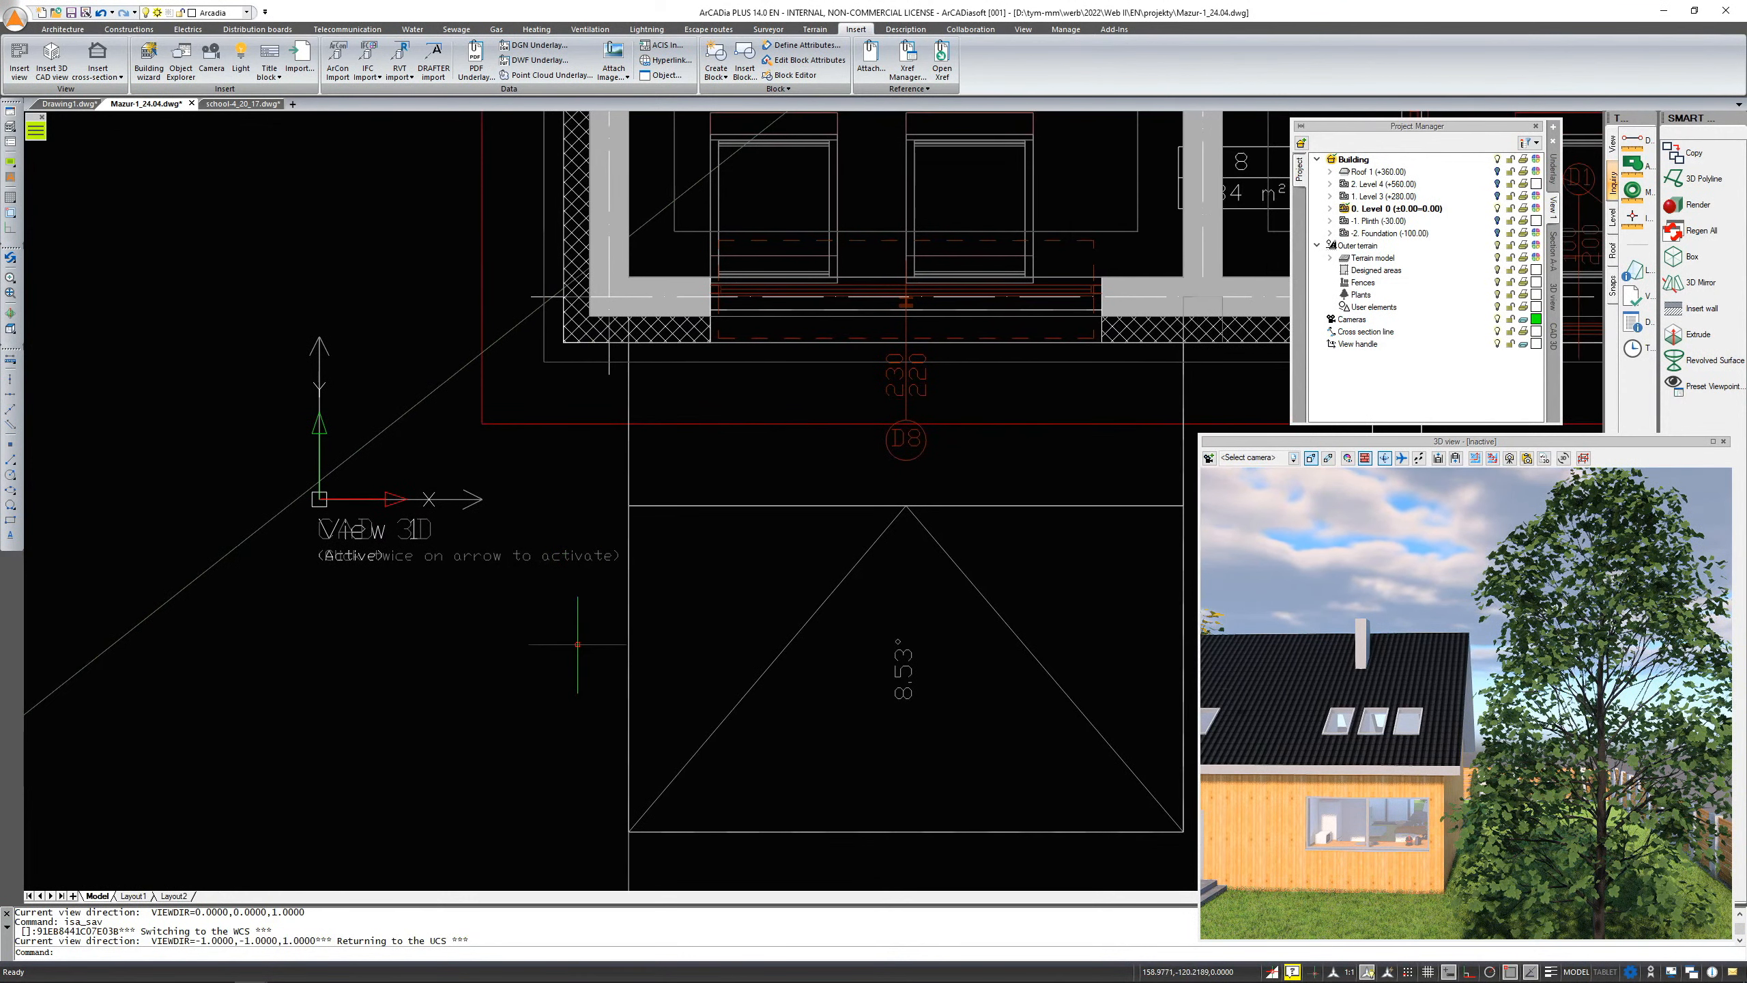
{"action": "right_click", "coordinate": [592, 928]}
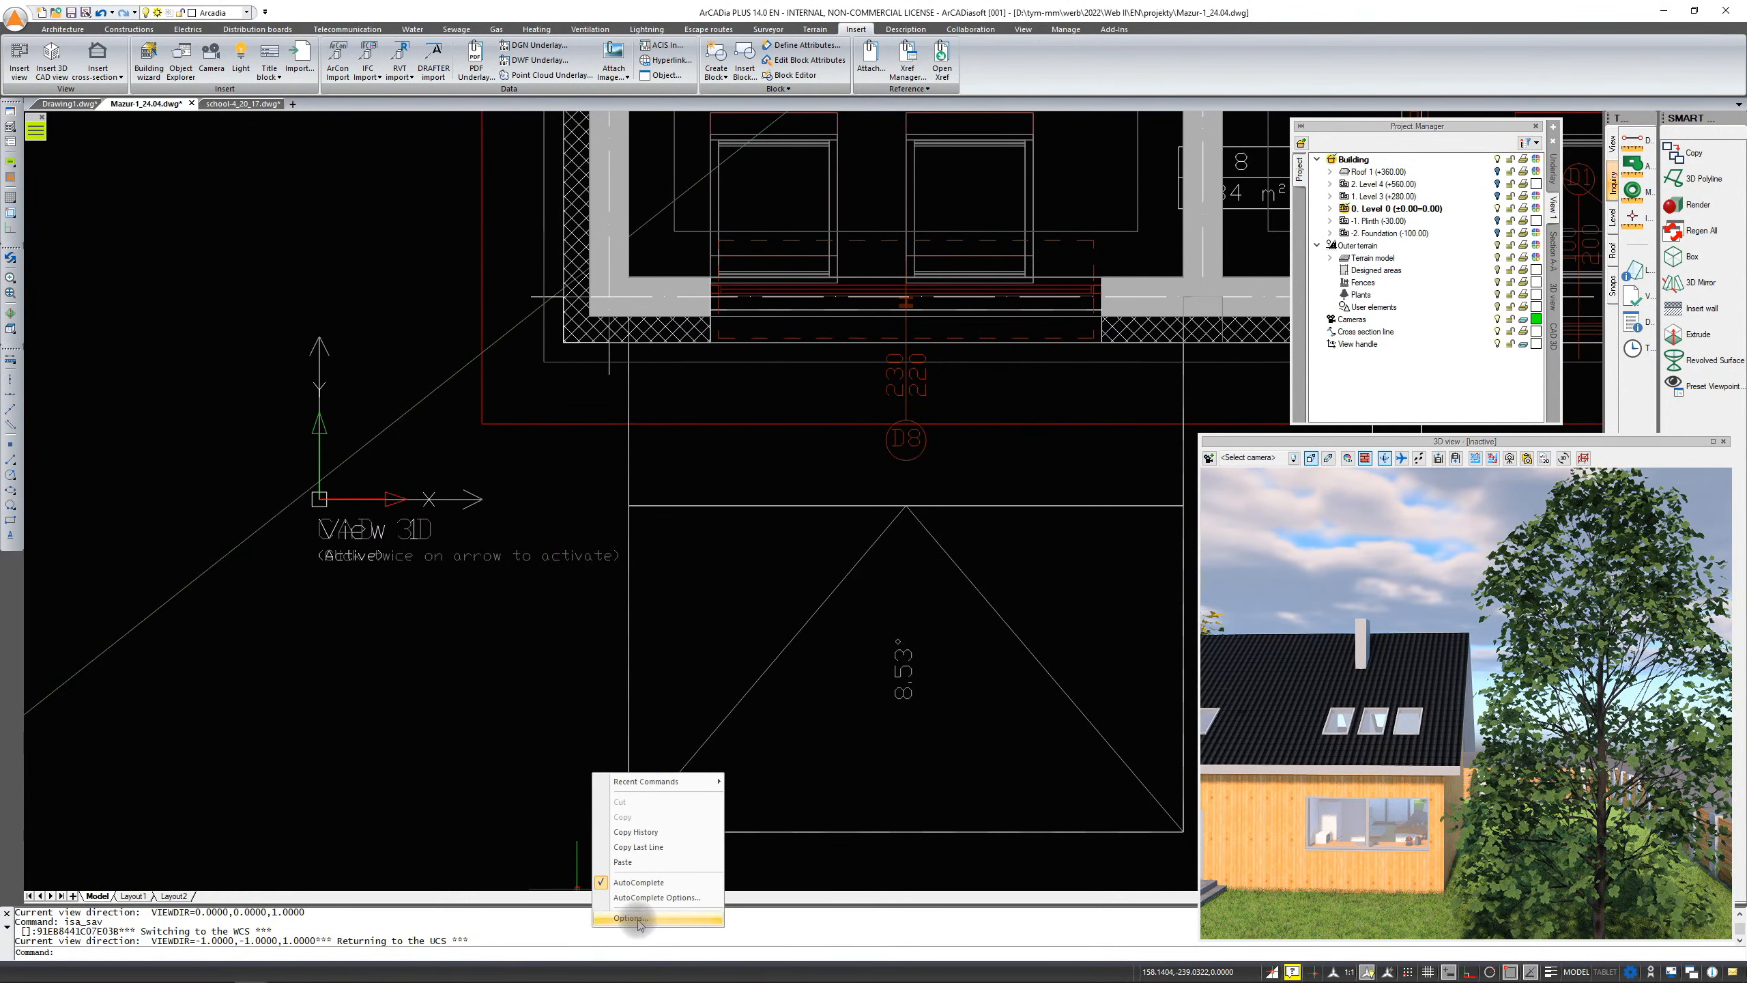
{"action": "left_click", "coordinate": [631, 919]}
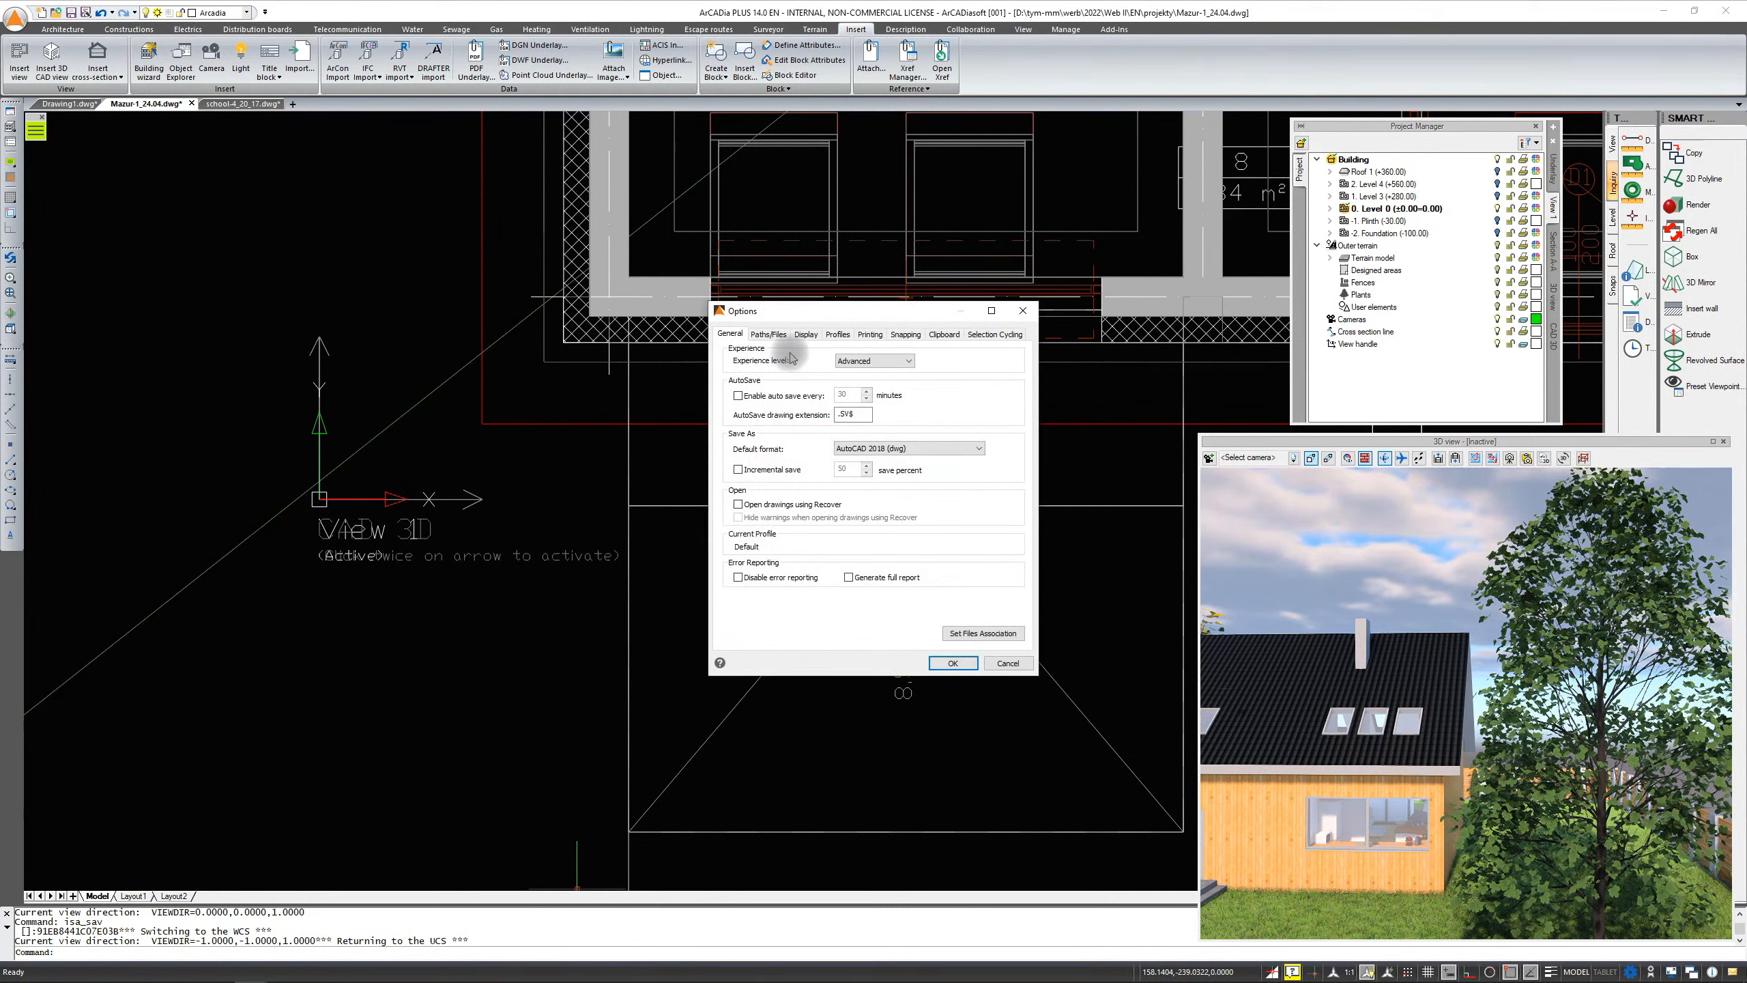
{"action": "left_click", "coordinate": [806, 335]}
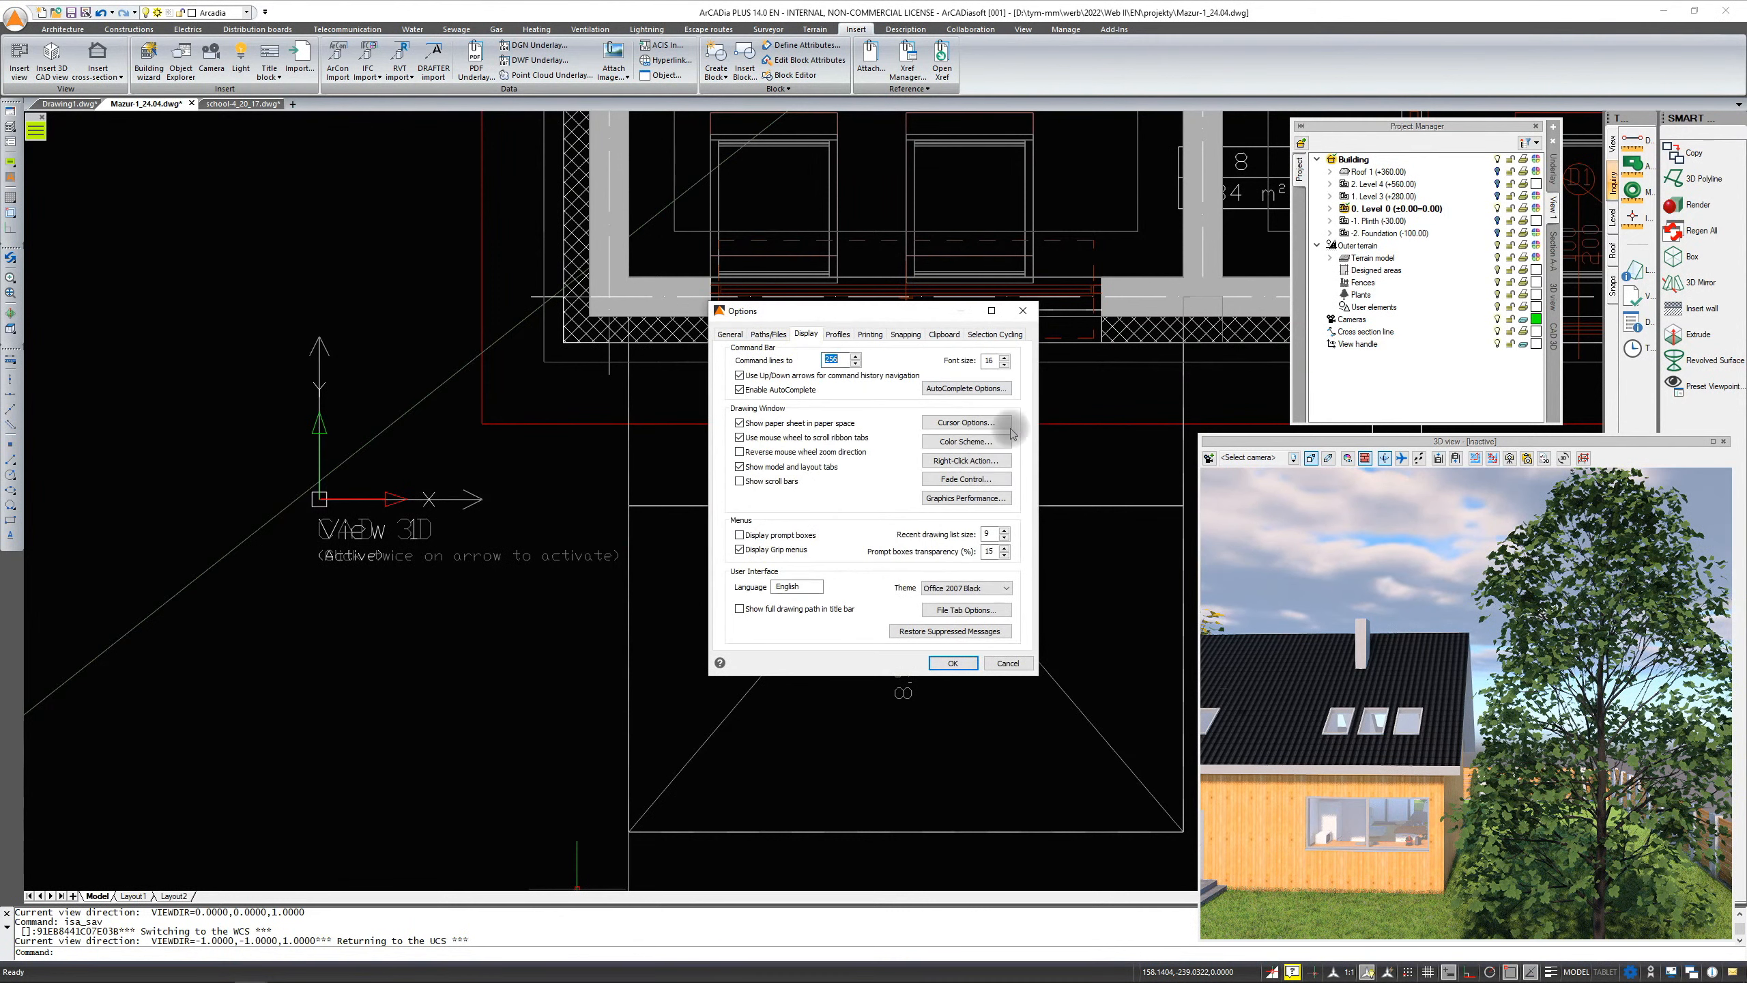
{"action": "left_click", "coordinate": [990, 438]}
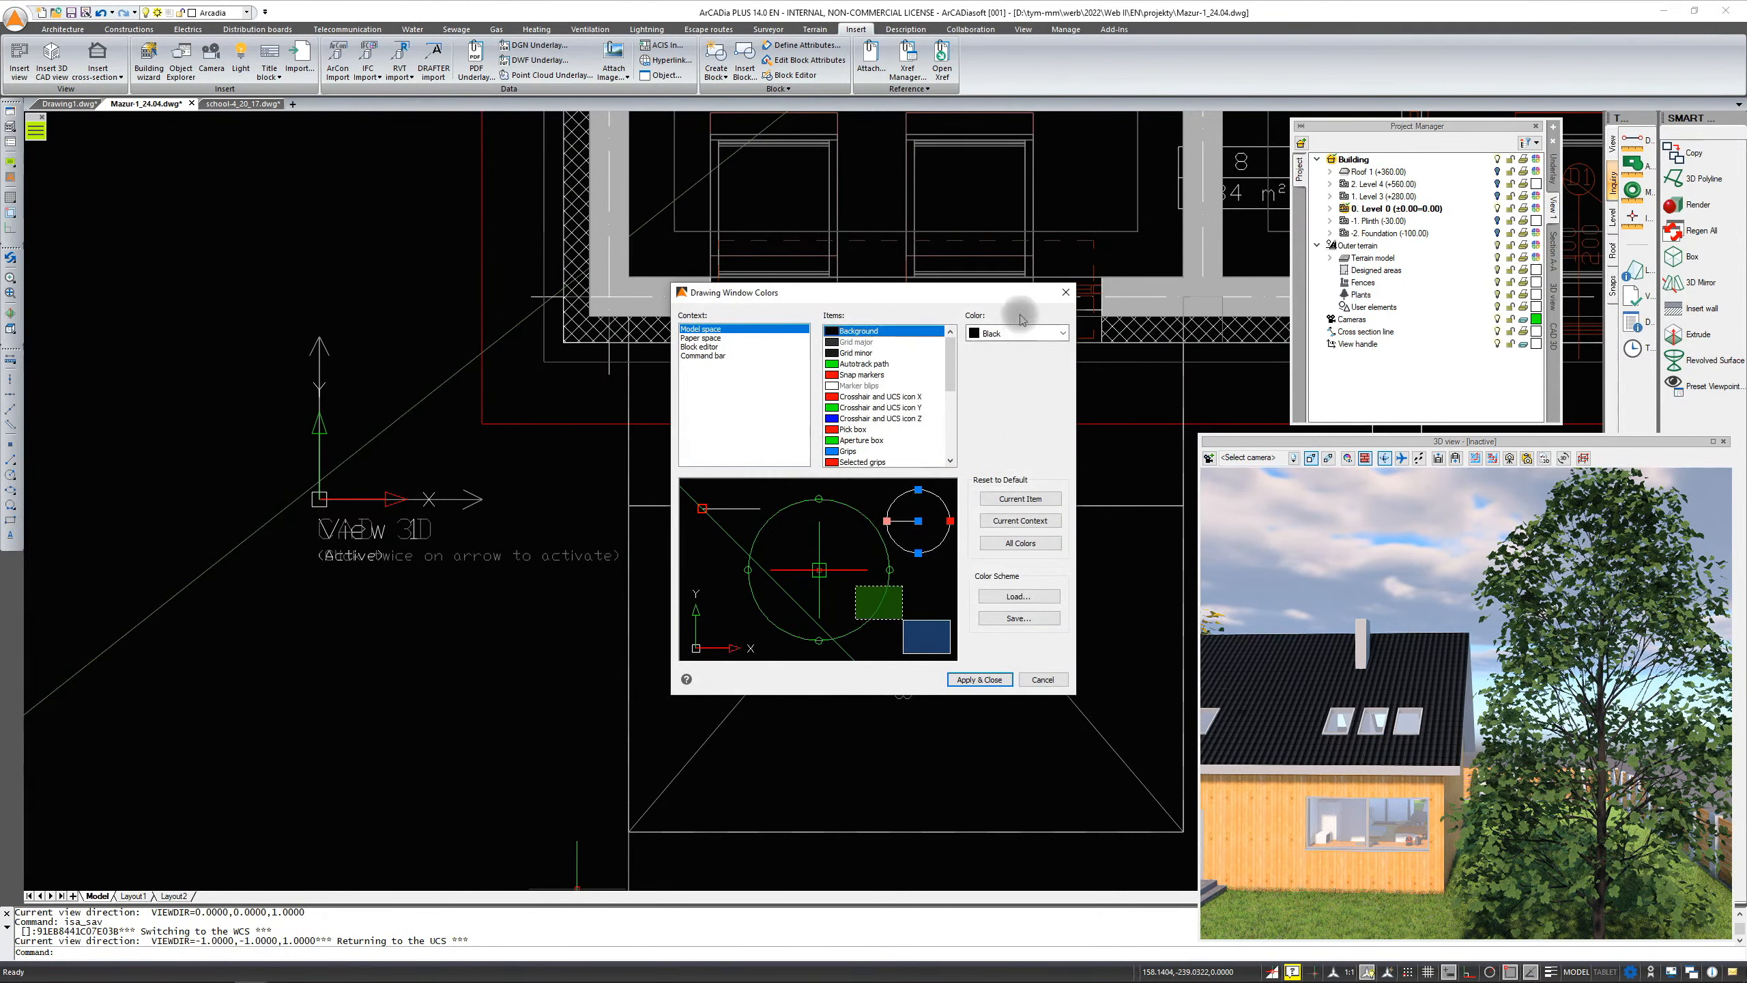
{"action": "left_click", "coordinate": [1030, 333]}
{"action": "left_click", "coordinate": [987, 414]}
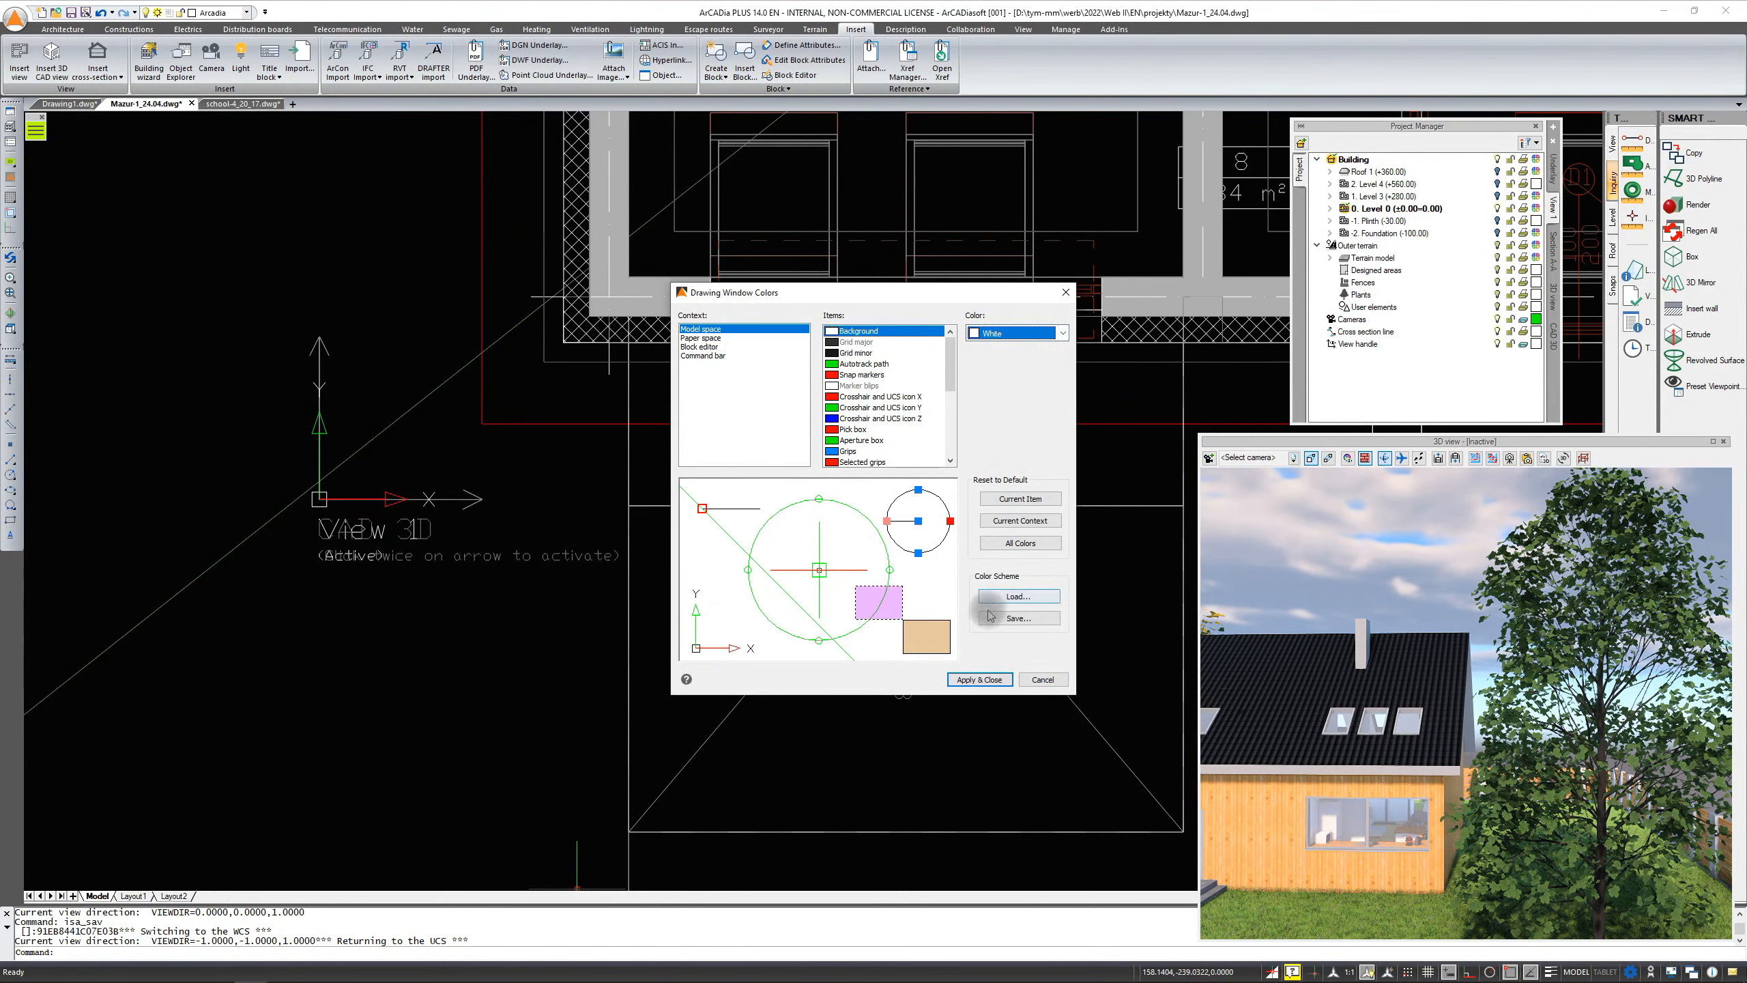
{"action": "left_click", "coordinate": [979, 680]}
{"action": "left_click", "coordinate": [952, 664]}
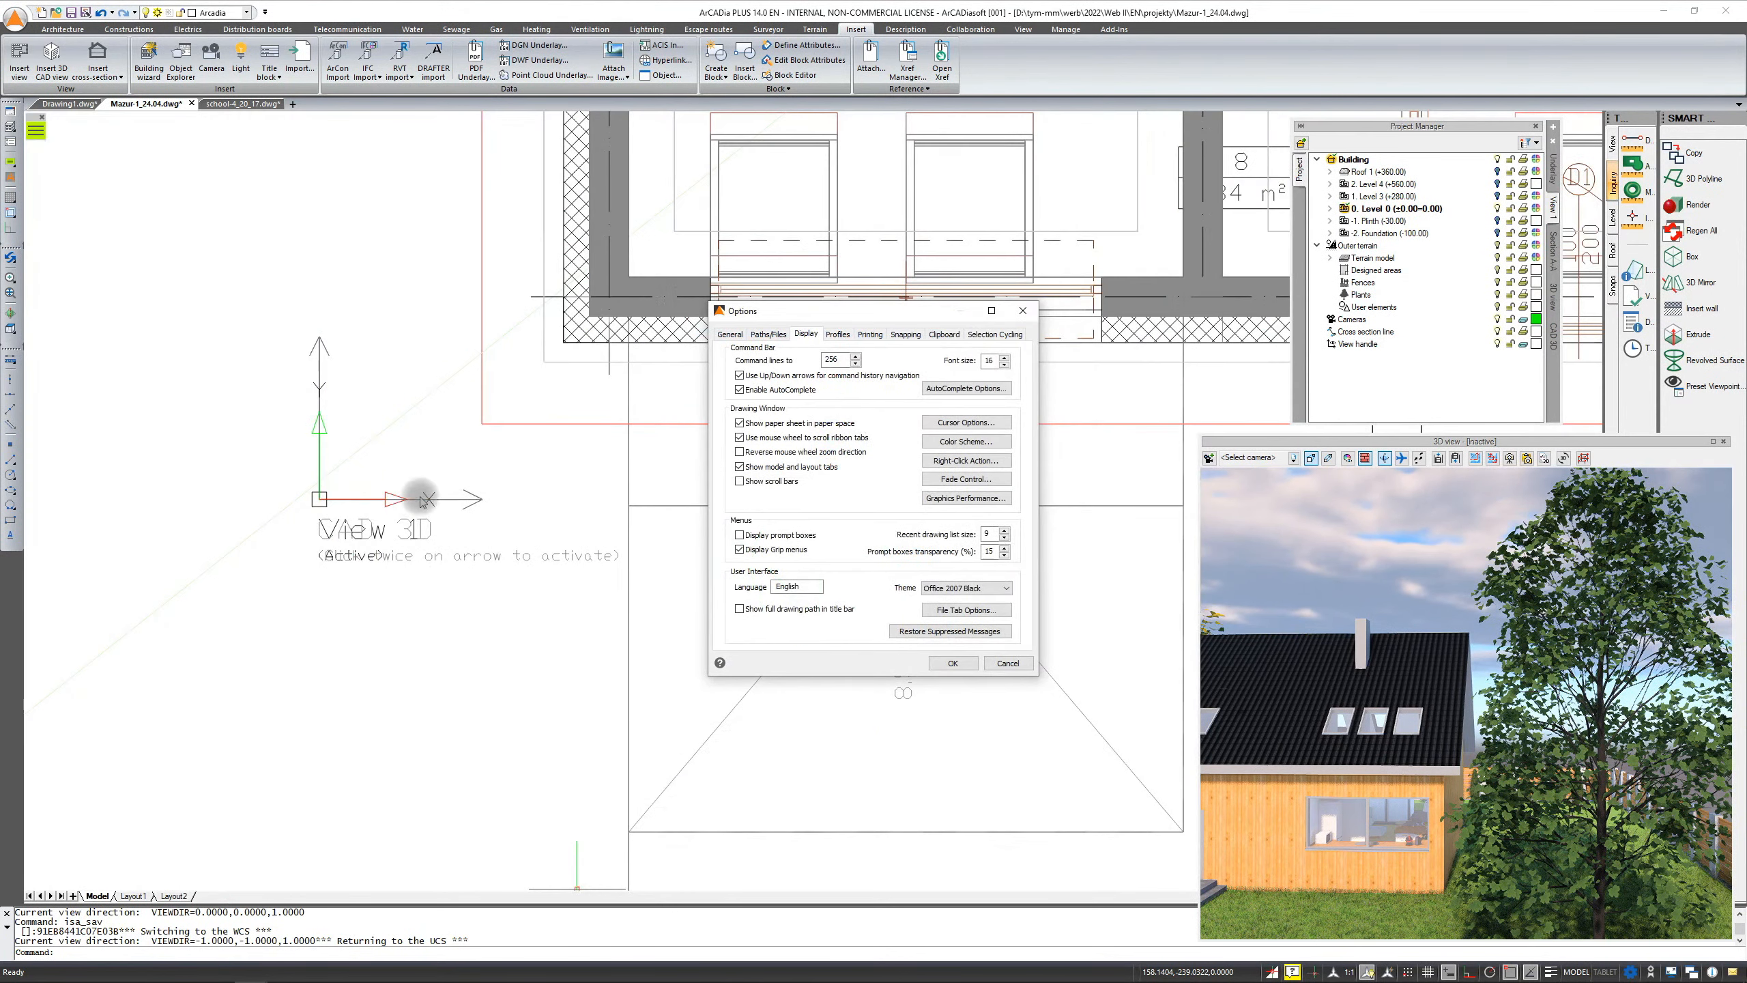
{"action": "left_click", "coordinate": [953, 663]}
{"action": "left_click", "coordinate": [839, 625]}
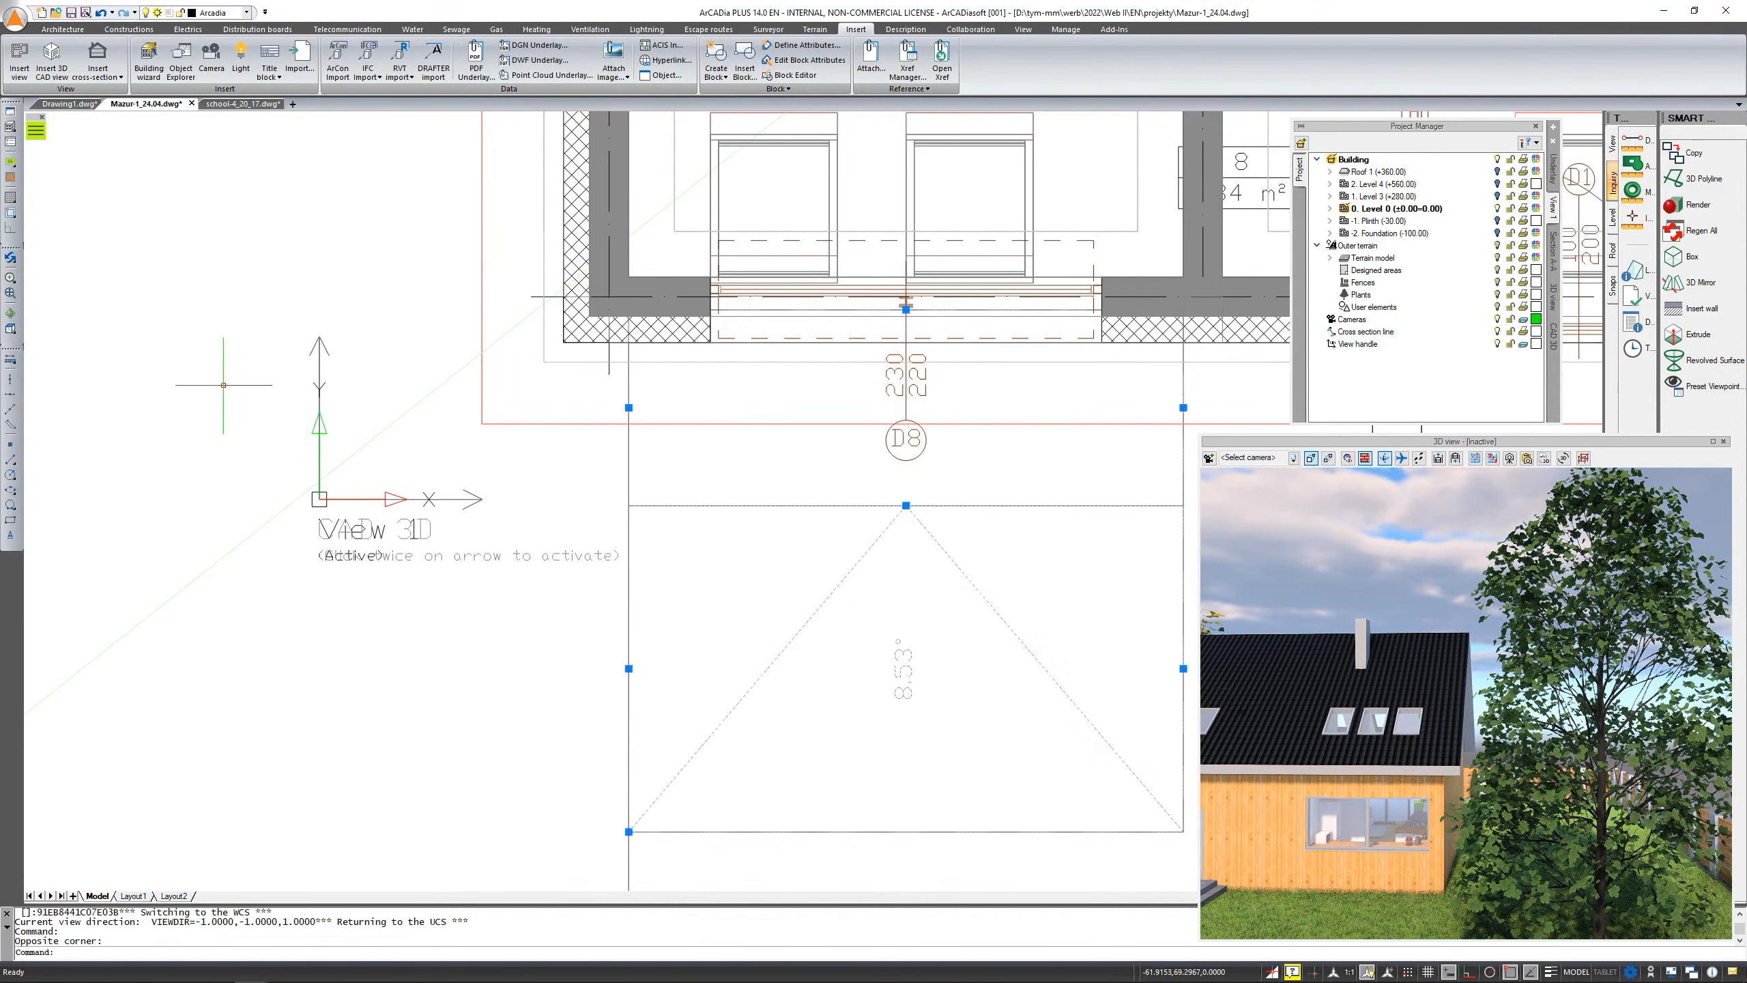
{"action": "key", "text": "Escape"}
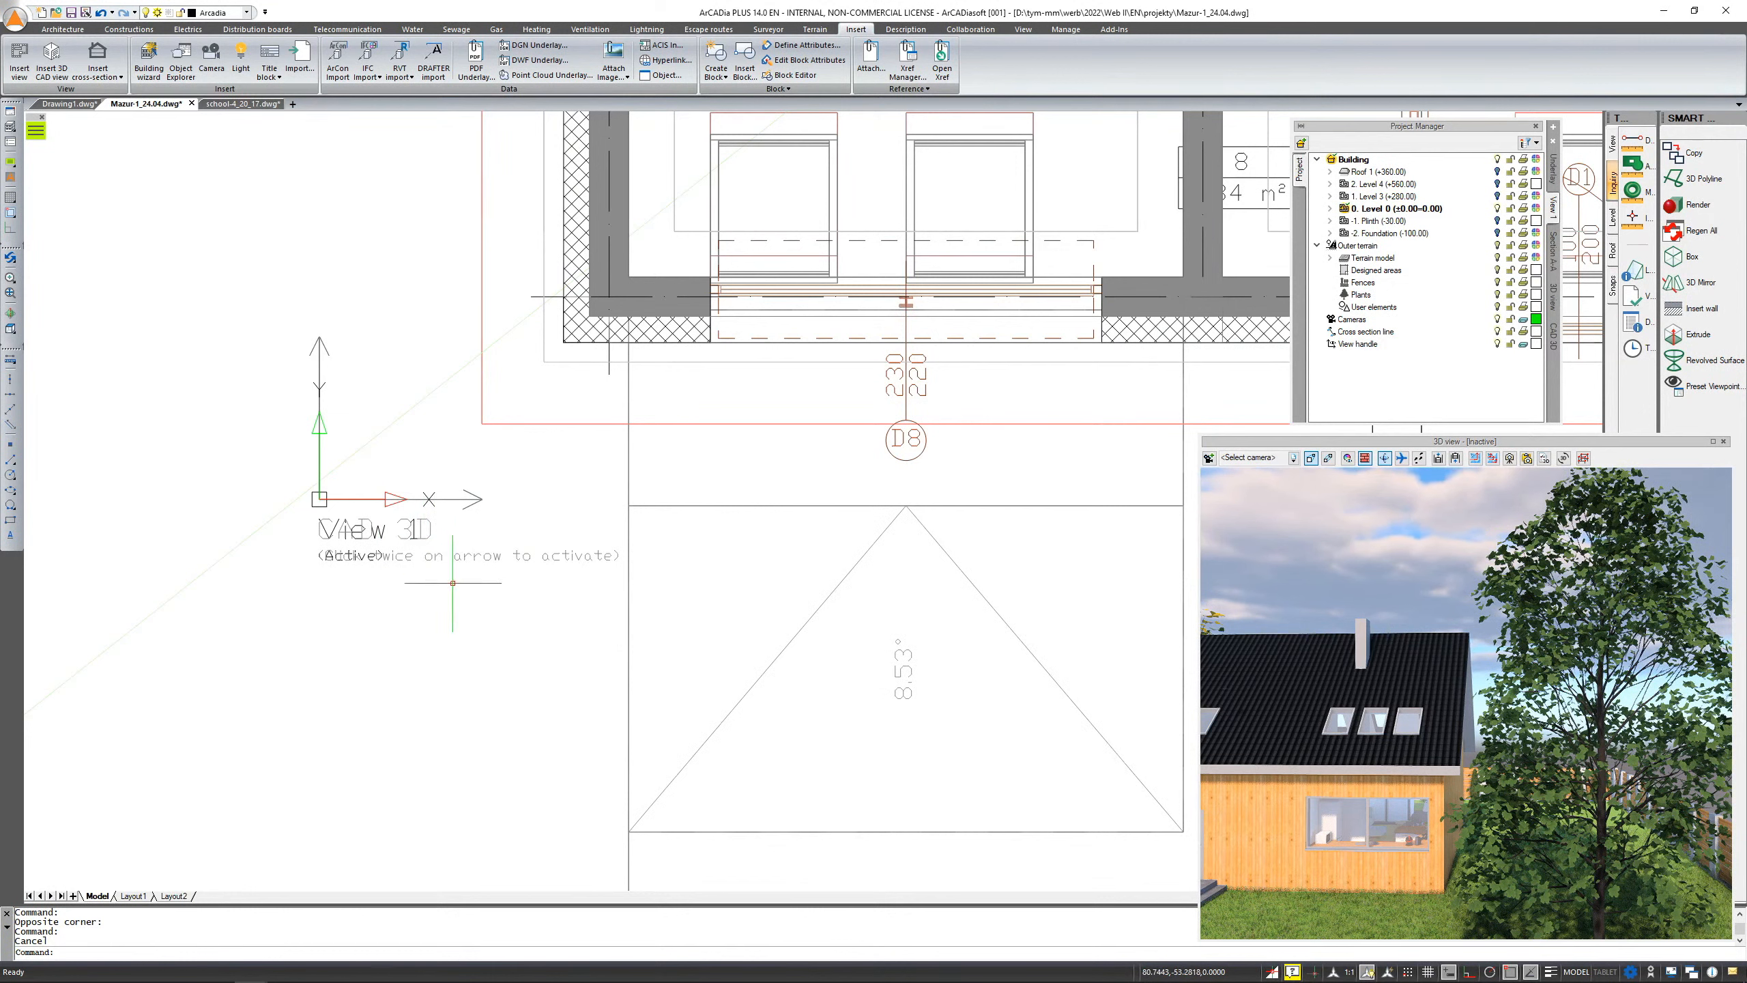
{"action": "scroll", "coordinate": [411, 555], "scroll_direction": "up", "scroll_amount": 2}
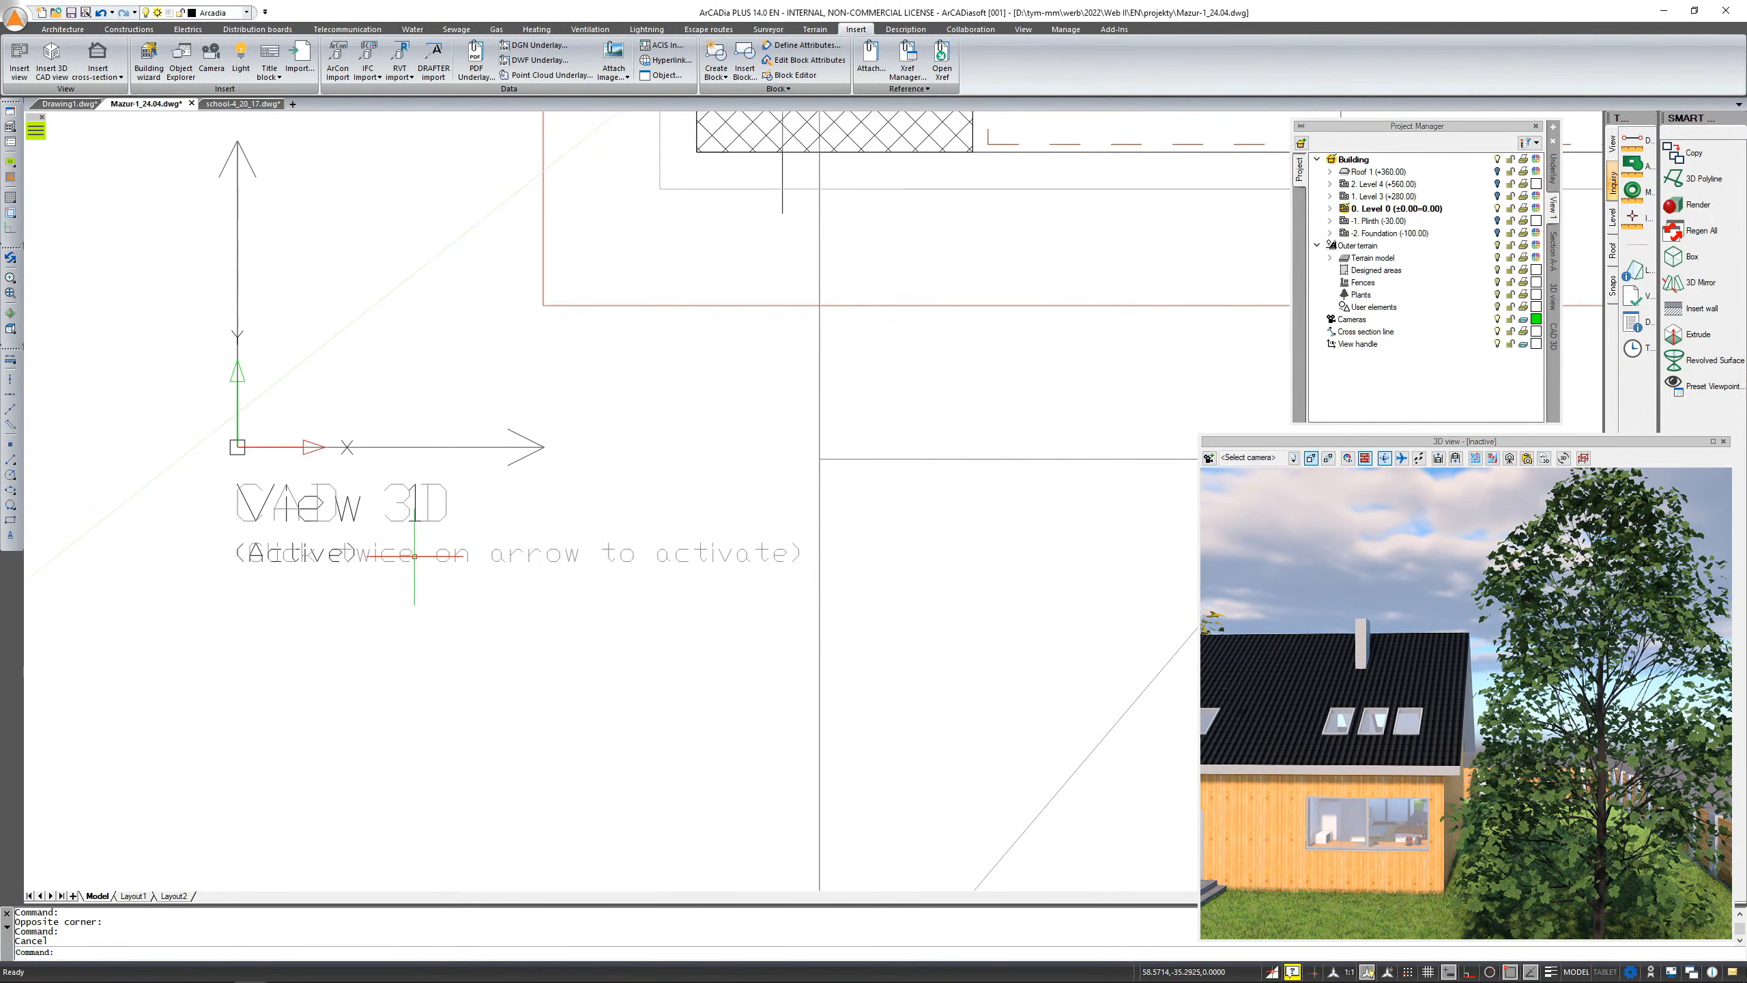
{"action": "scroll", "coordinate": [363, 605], "scroll_direction": "down", "scroll_amount": 2}
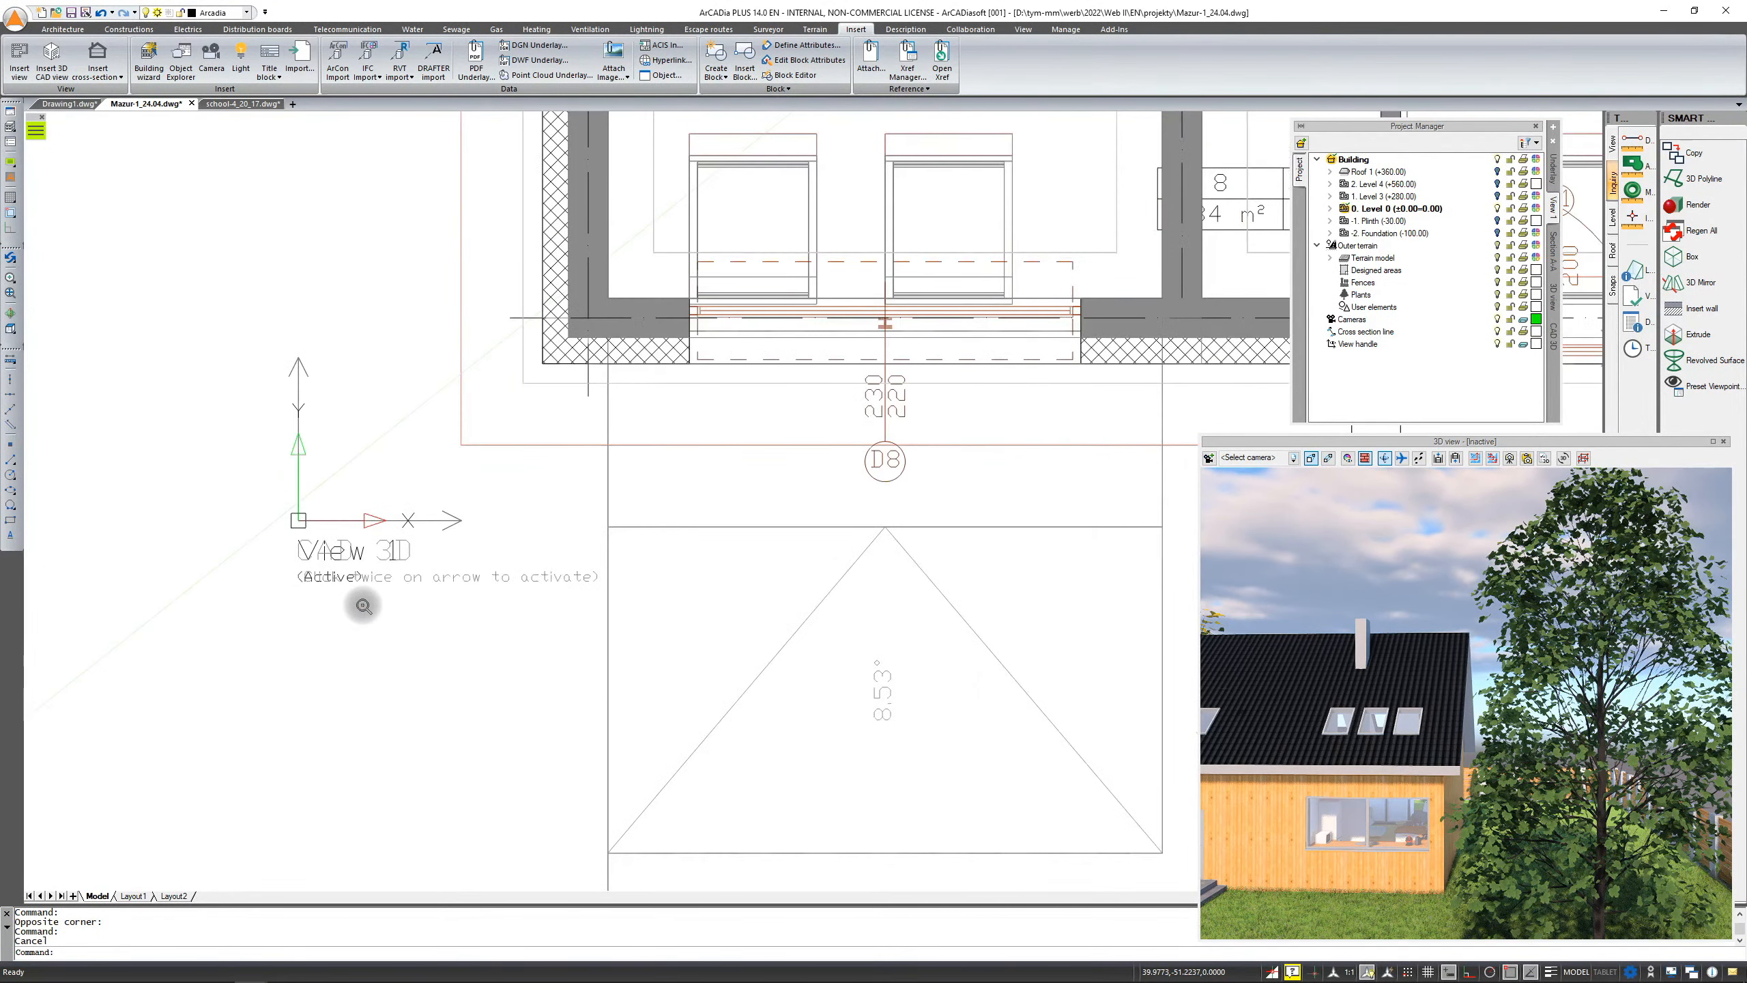
{"action": "scroll", "coordinate": [363, 606], "scroll_direction": "down", "scroll_amount": 1}
{"action": "scroll", "coordinate": [363, 605], "scroll_direction": "down", "scroll_amount": 5}
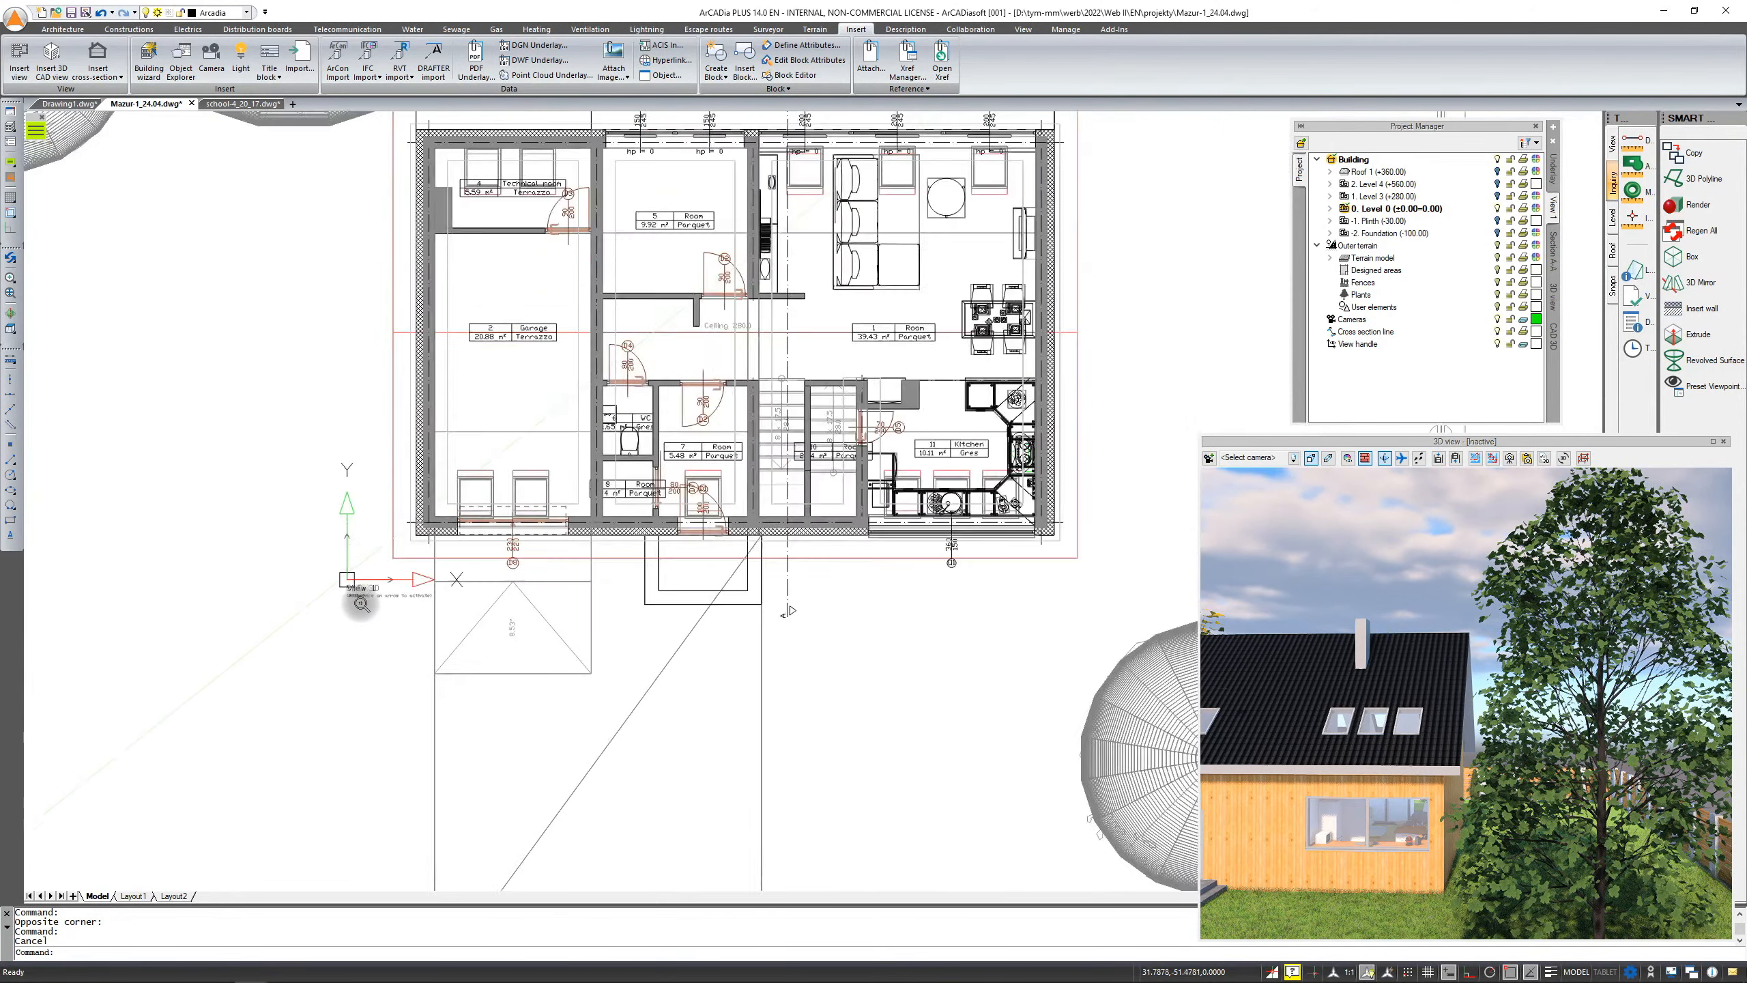
{"action": "scroll", "coordinate": [359, 602], "scroll_direction": "down", "scroll_amount": 2}
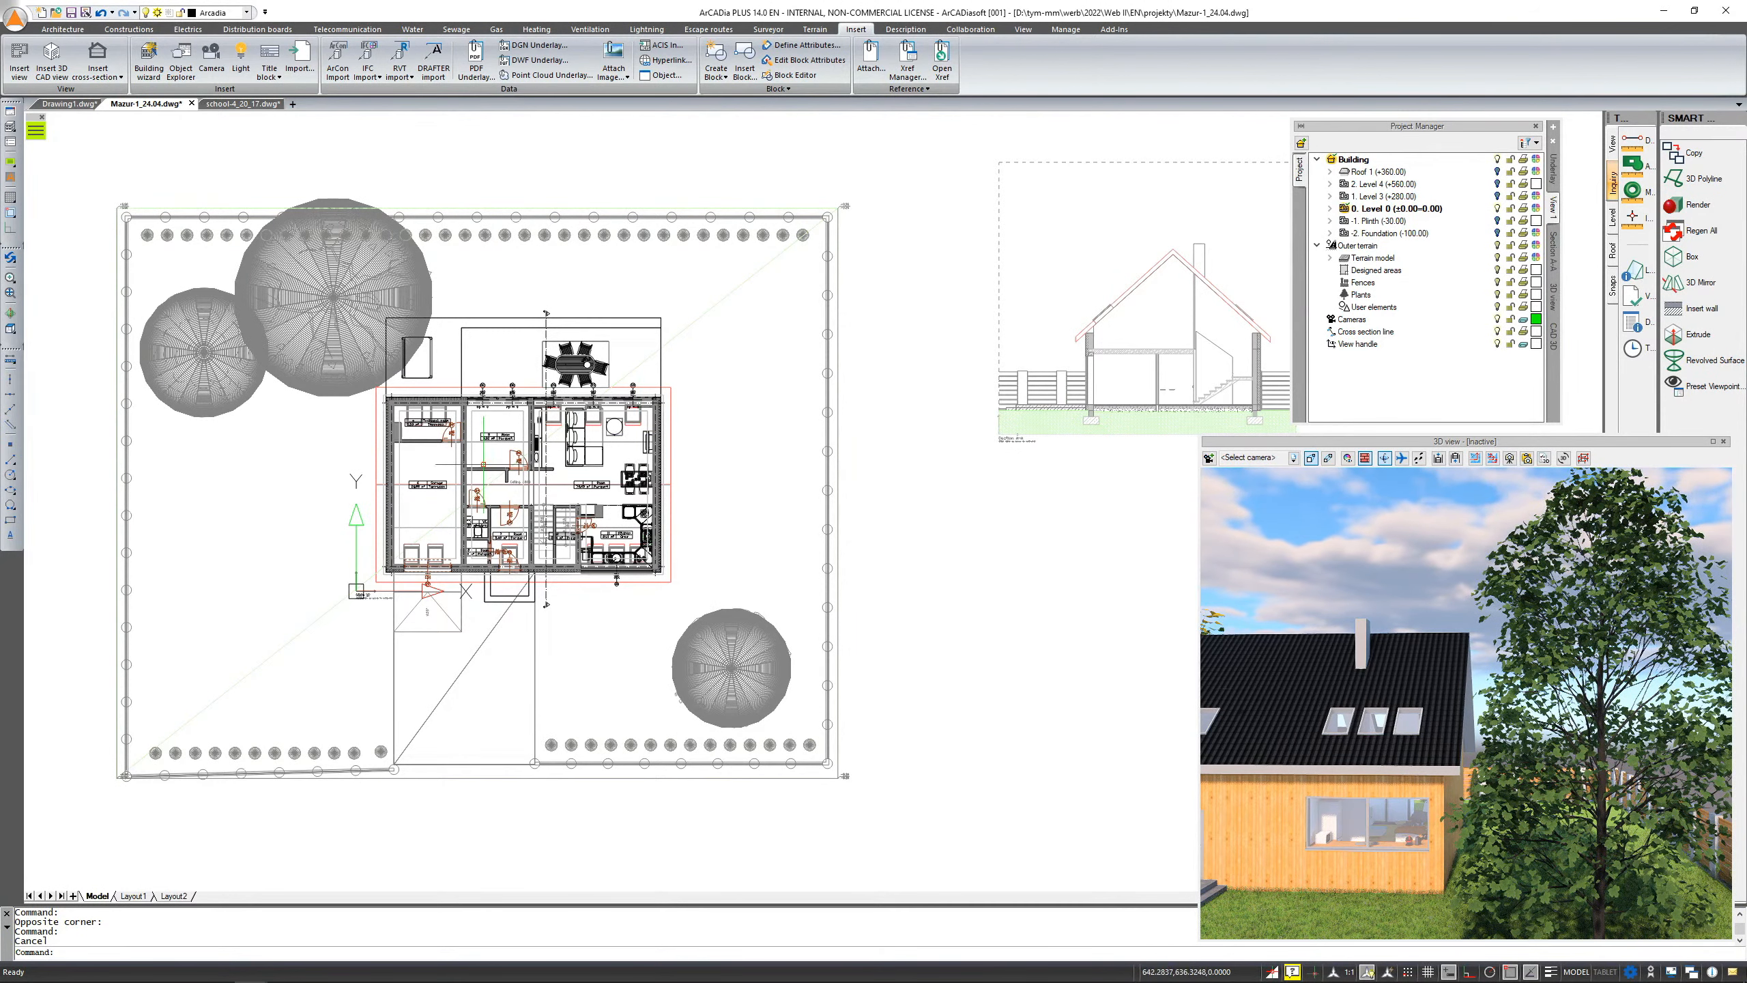
{"action": "scroll", "coordinate": [587, 412], "scroll_direction": "down", "scroll_amount": 3}
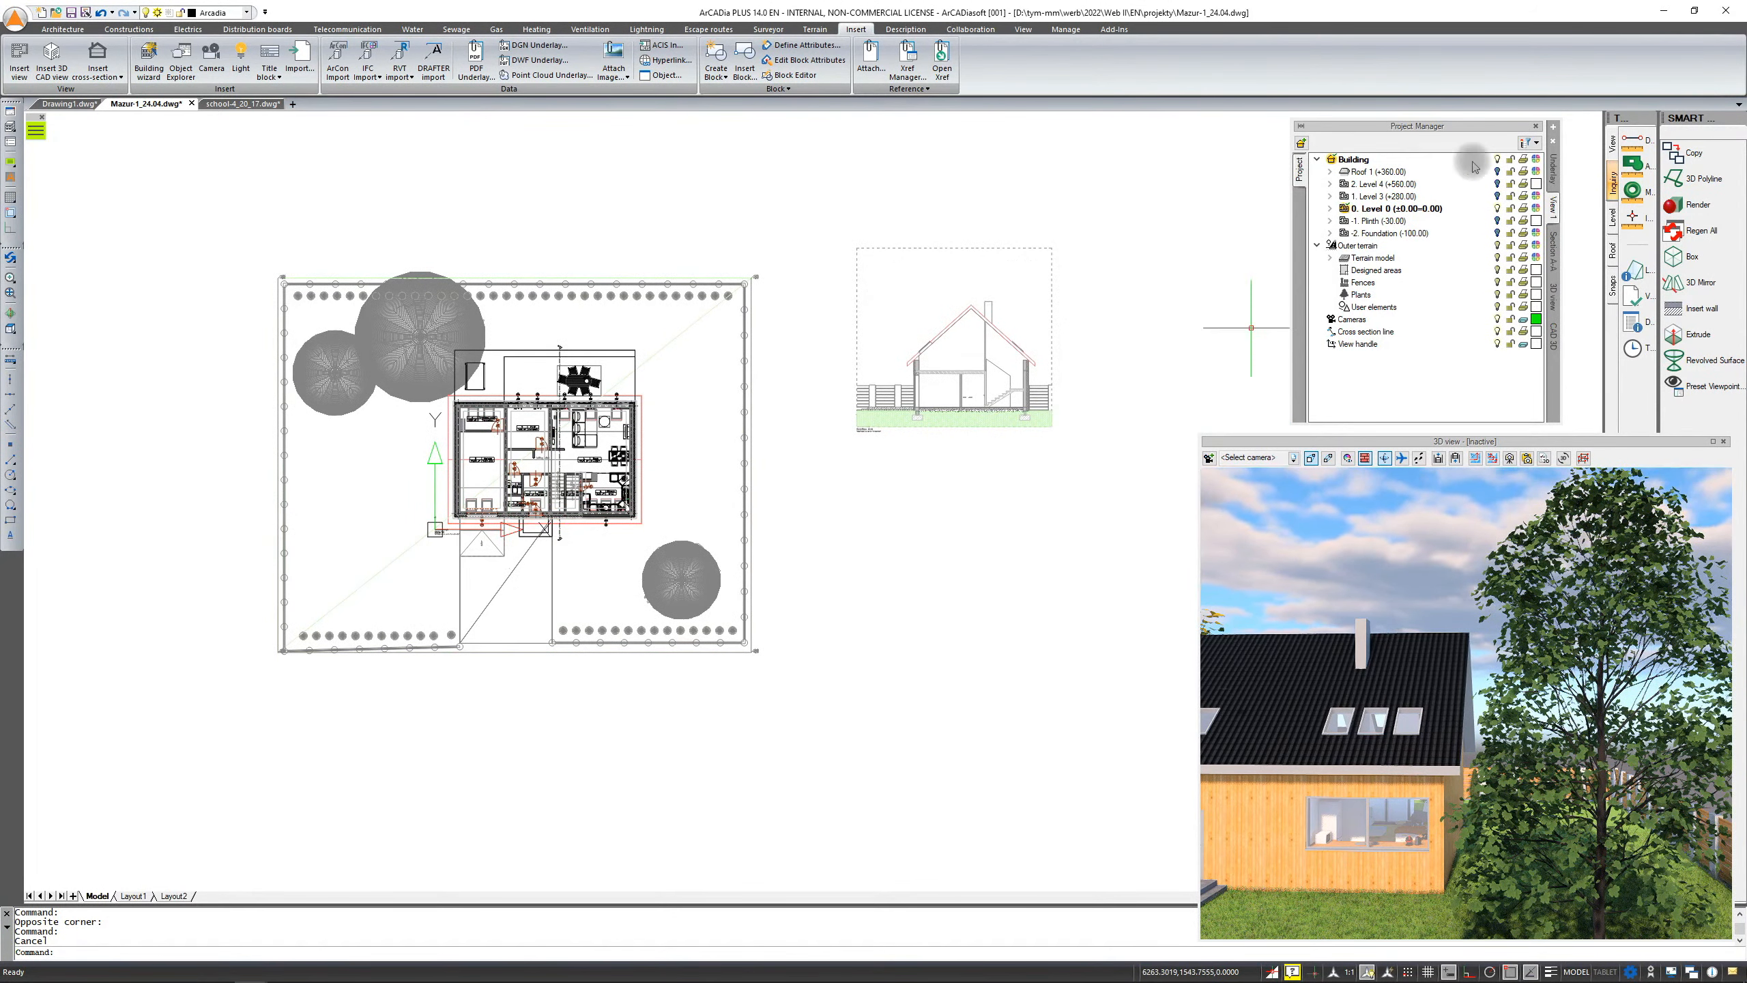
Activate a saved view from the Project Manager to switch the drawing display
{"action": "left_click", "coordinate": [1554, 127]}
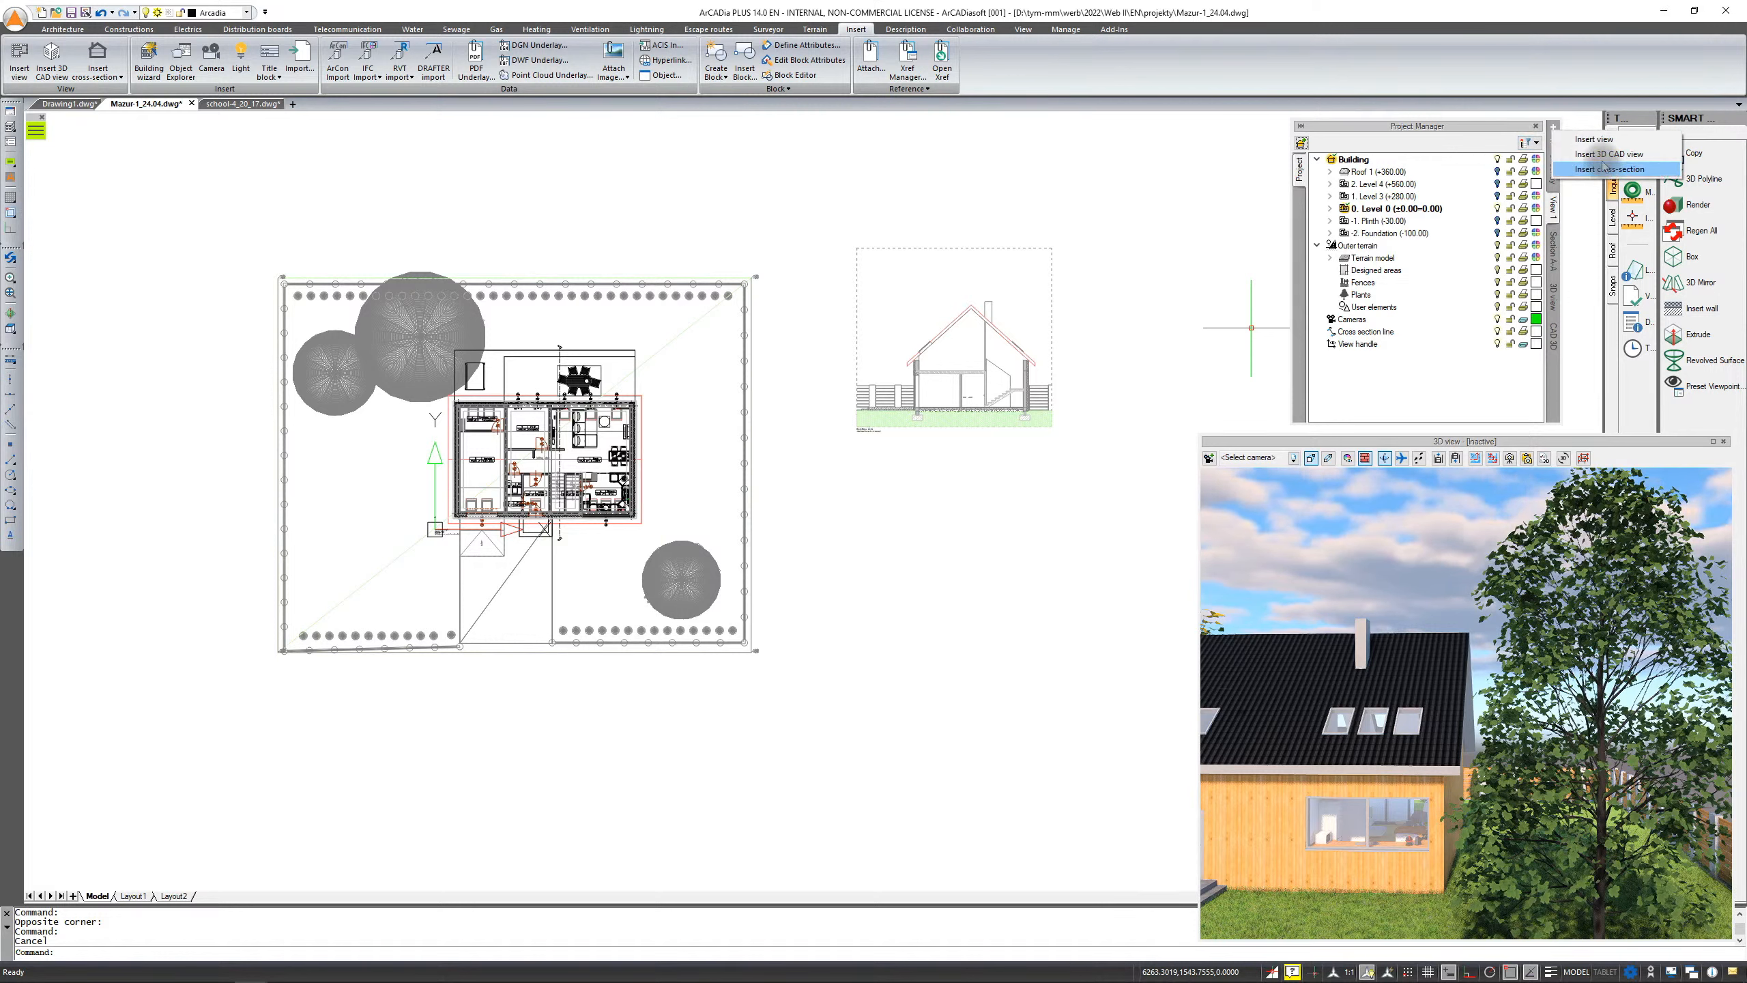
{"action": "left_click", "coordinate": [1515, 134]}
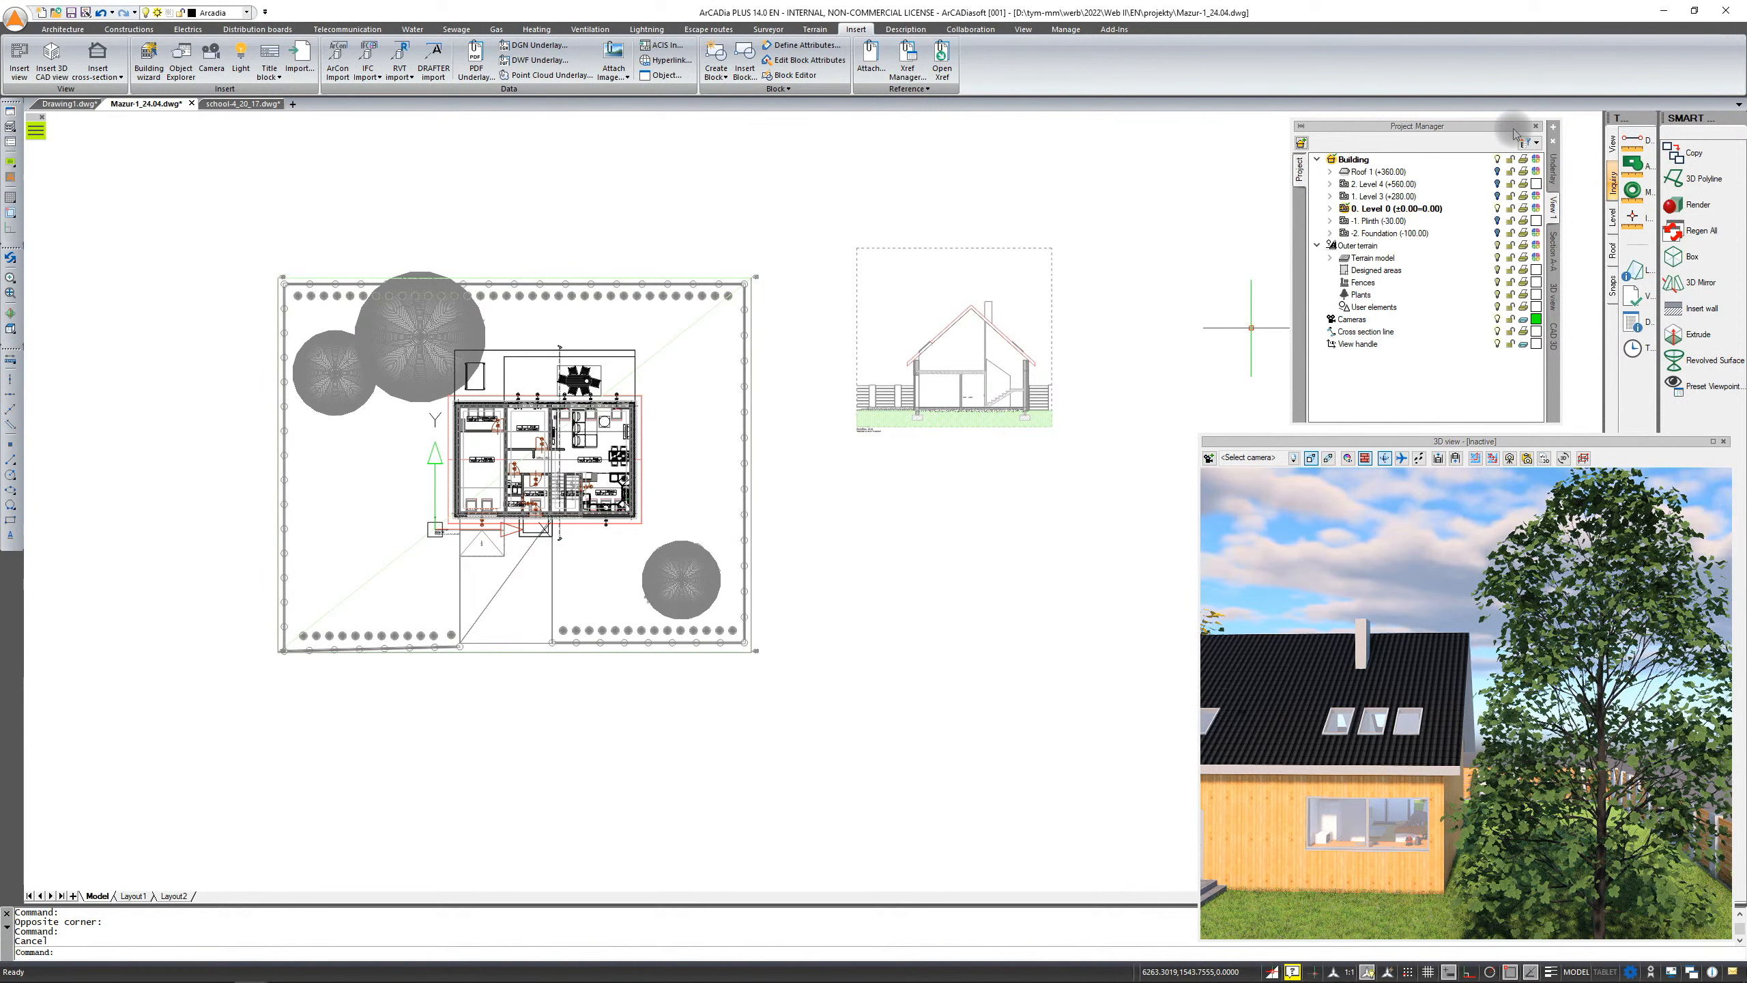
{"action": "right_click", "coordinate": [1559, 333]}
{"action": "left_click", "coordinate": [1582, 363]}
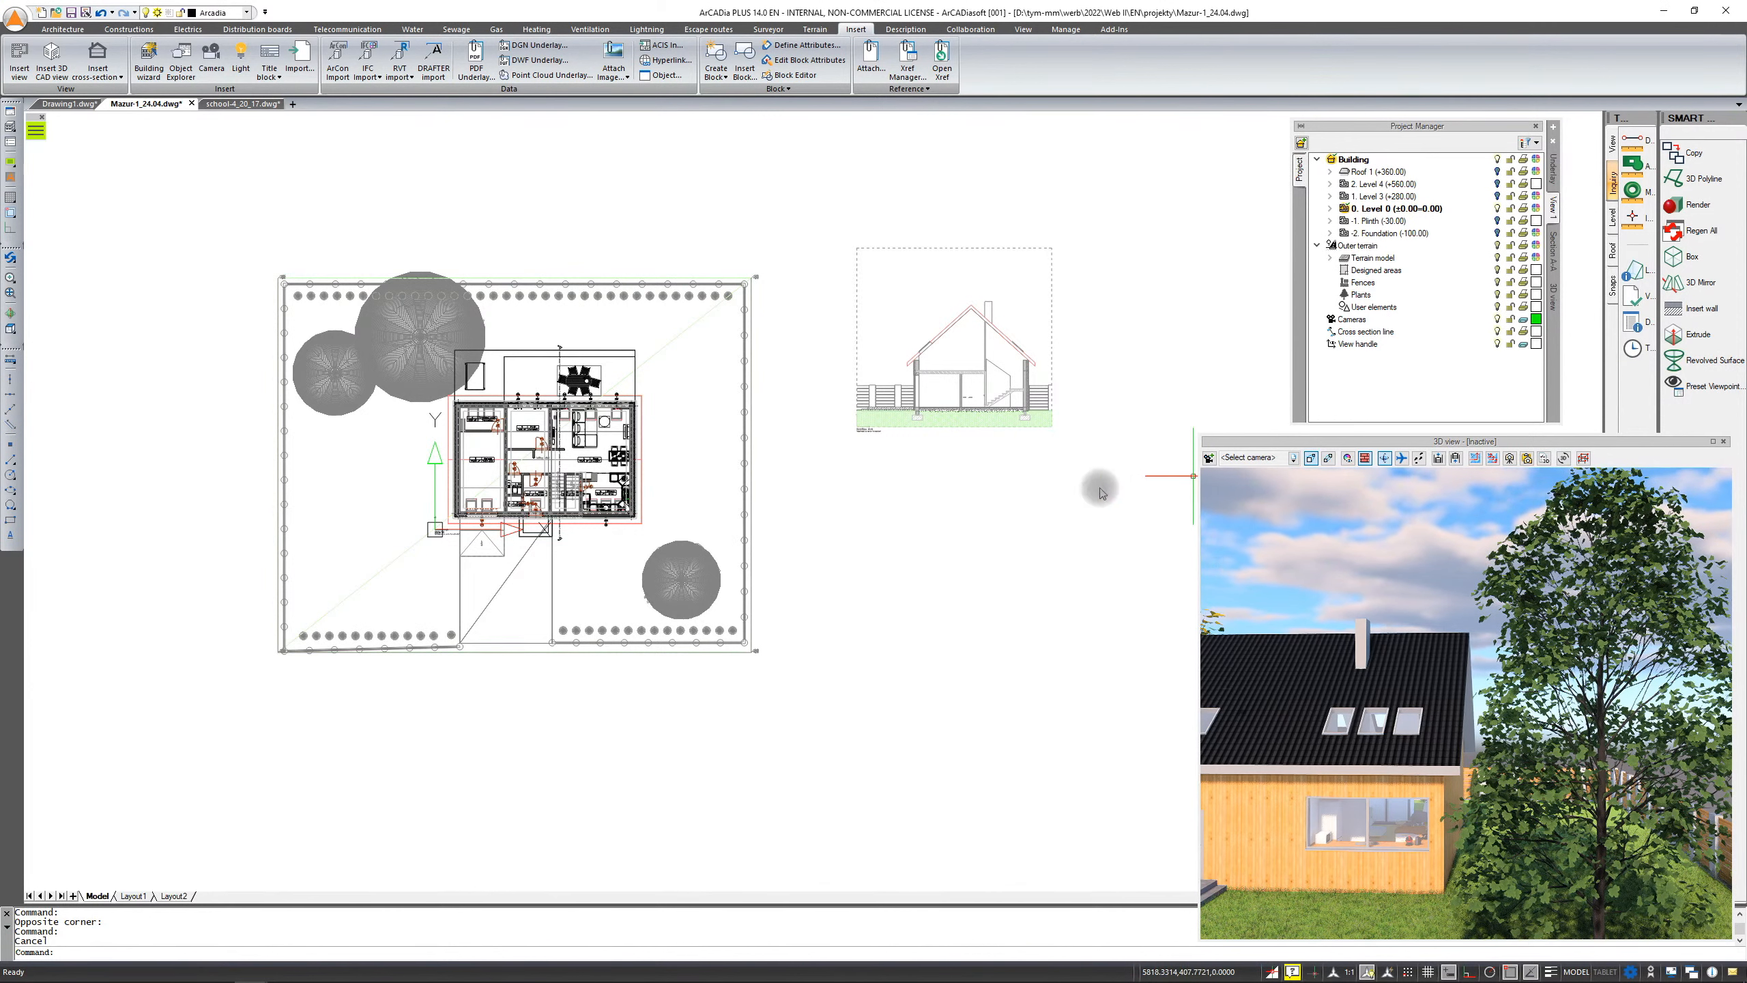
Examine the ground-floor plan and the refreshed 3D view of the house
{"action": "scroll", "coordinate": [565, 490], "scroll_direction": "up", "scroll_amount": 2}
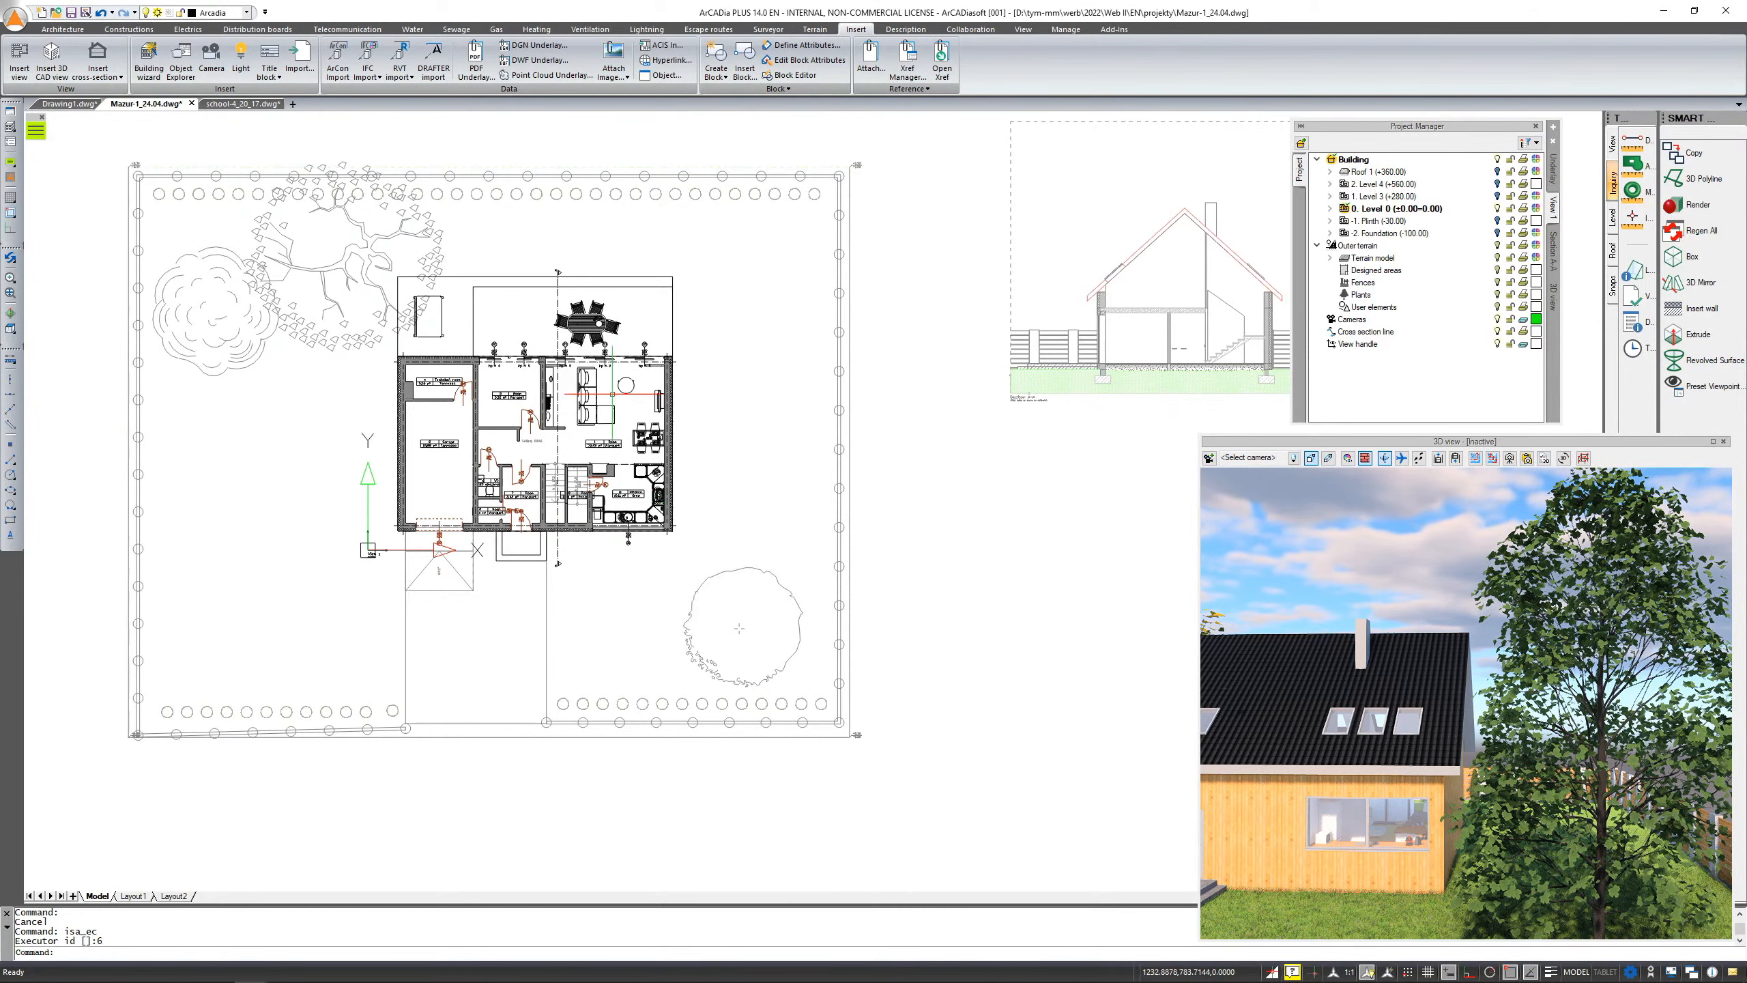
{"action": "scroll", "coordinate": [572, 433], "scroll_direction": "up", "scroll_amount": 5}
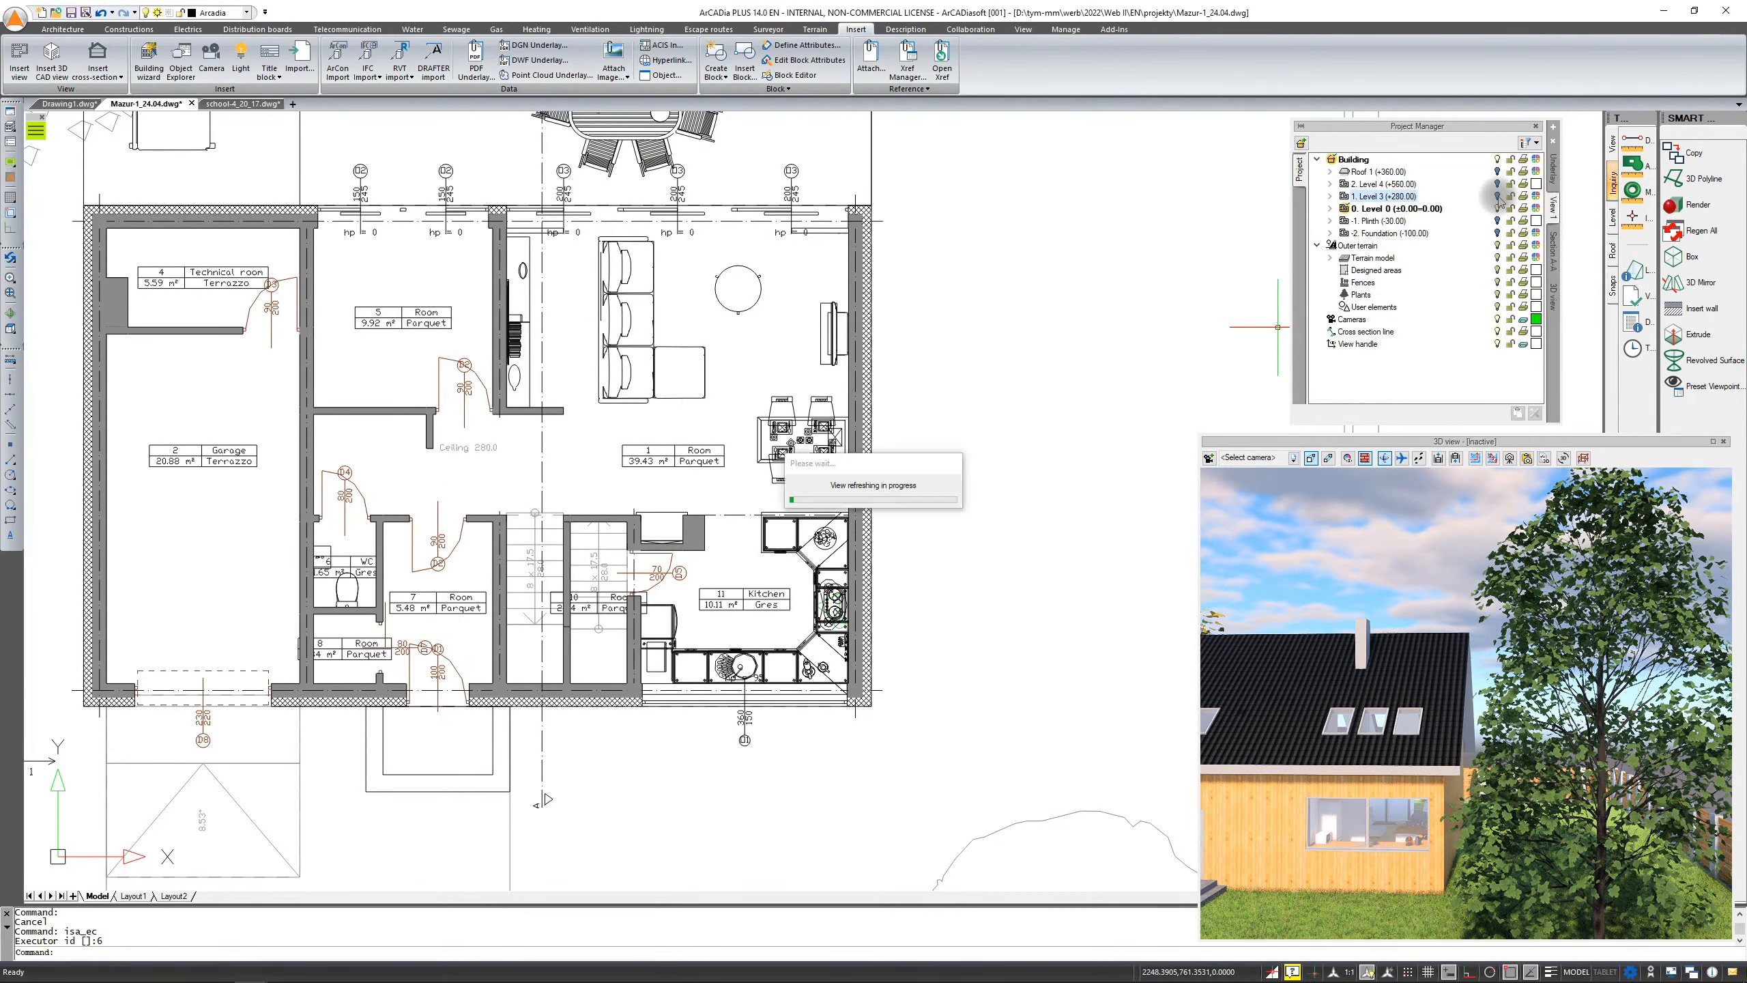
{"action": "scroll", "coordinate": [460, 470], "scroll_direction": "up", "scroll_amount": 2}
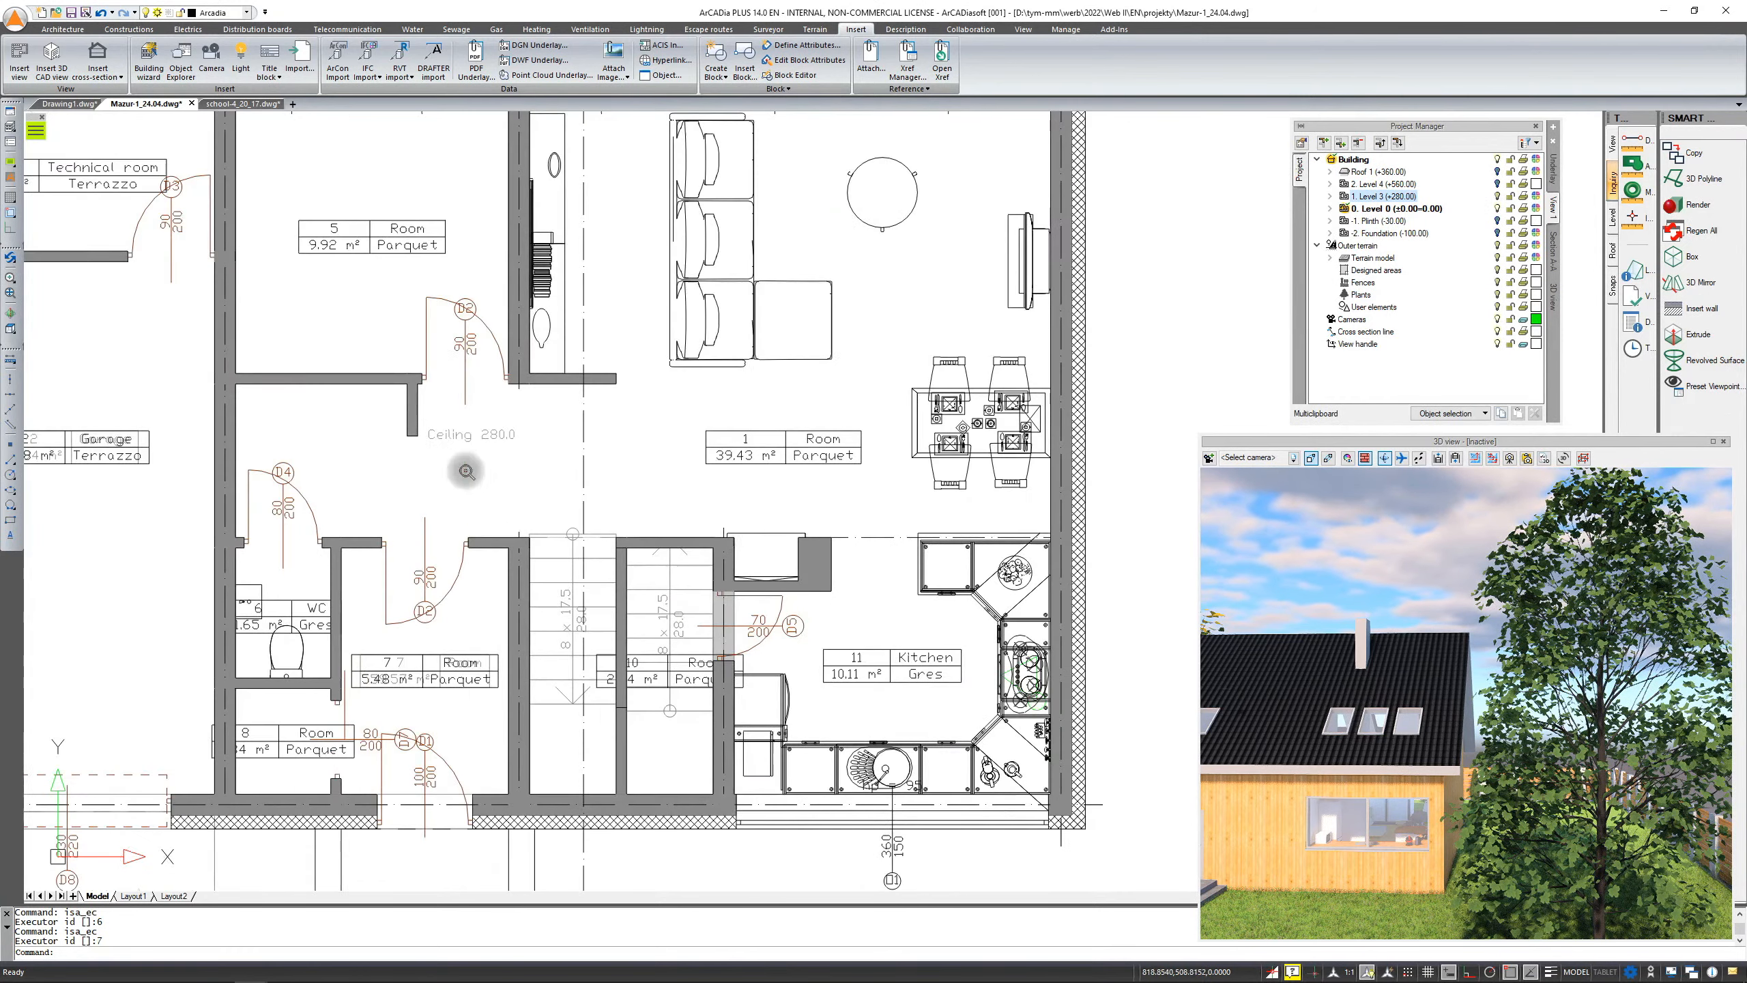
{"action": "scroll", "coordinate": [817, 700], "scroll_direction": "up", "scroll_amount": 1}
{"action": "middle_click_drag", "start_coordinate": [801, 664], "coordinate": [1128, 333]}
{"action": "scroll", "coordinate": [857, 492], "scroll_direction": "down", "scroll_amount": 3}
{"action": "scroll", "coordinate": [811, 528], "scroll_direction": "down", "scroll_amount": 1}
{"action": "middle_click_drag", "start_coordinate": [925, 328], "coordinate": [788, 512]}
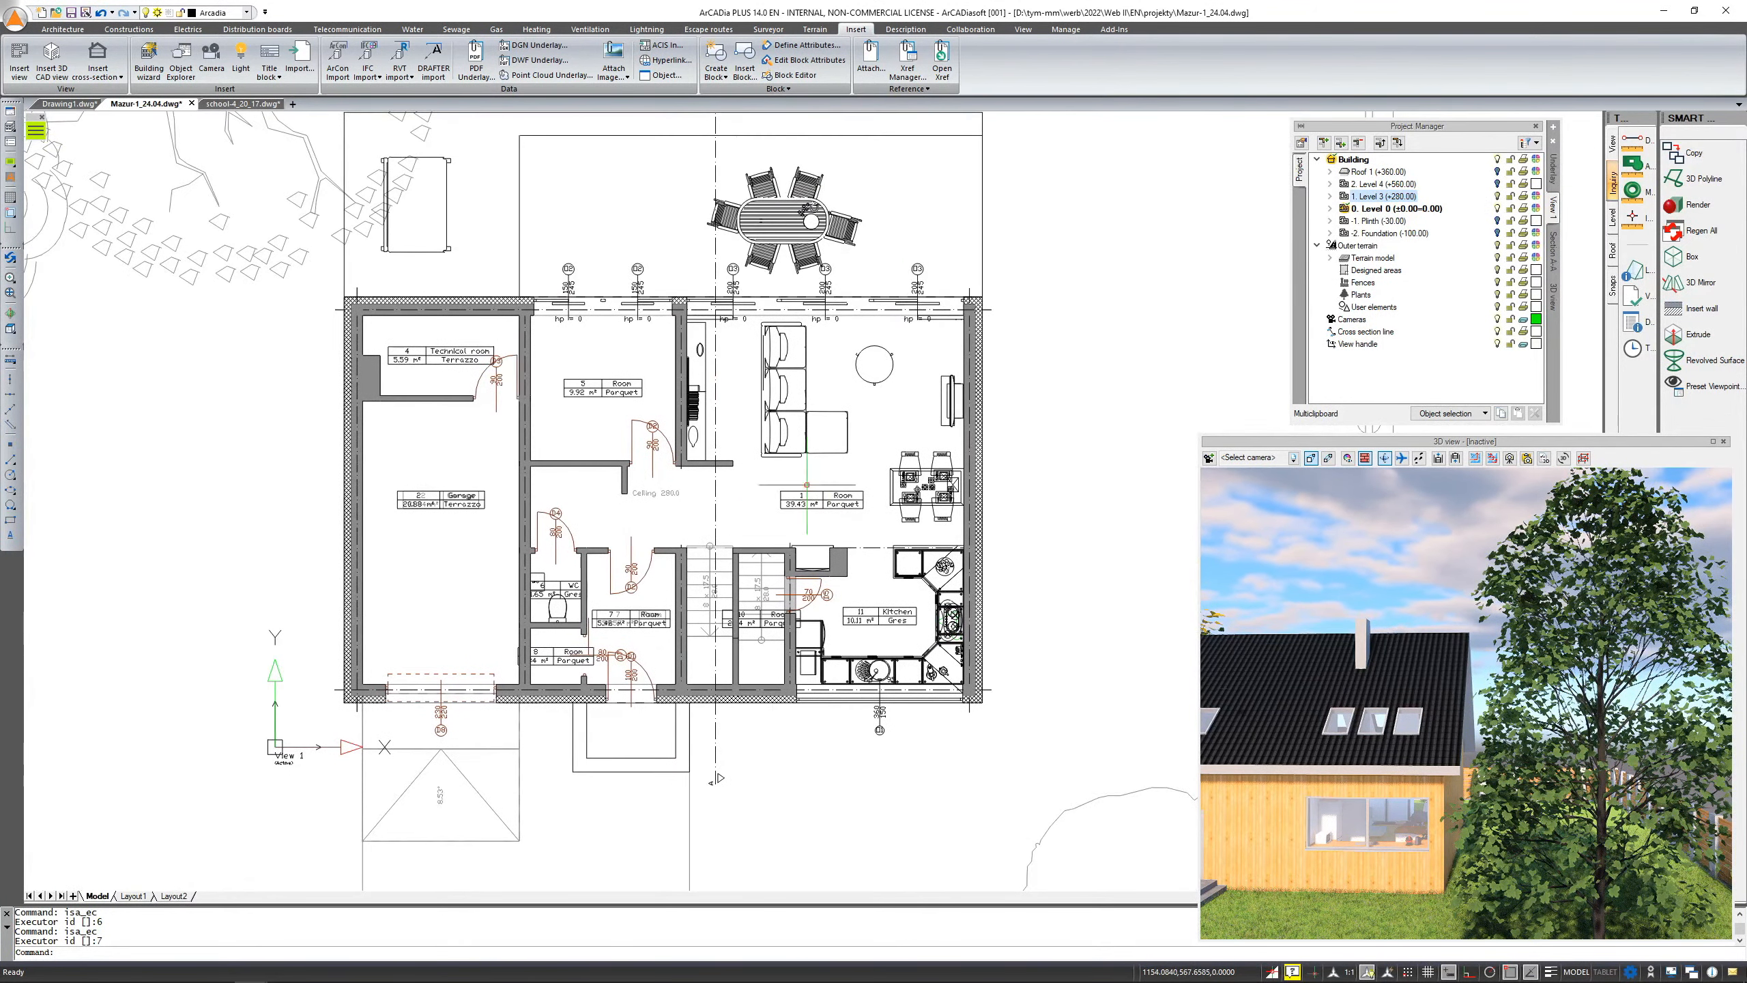
{"action": "left_click", "coordinate": [1497, 196]}
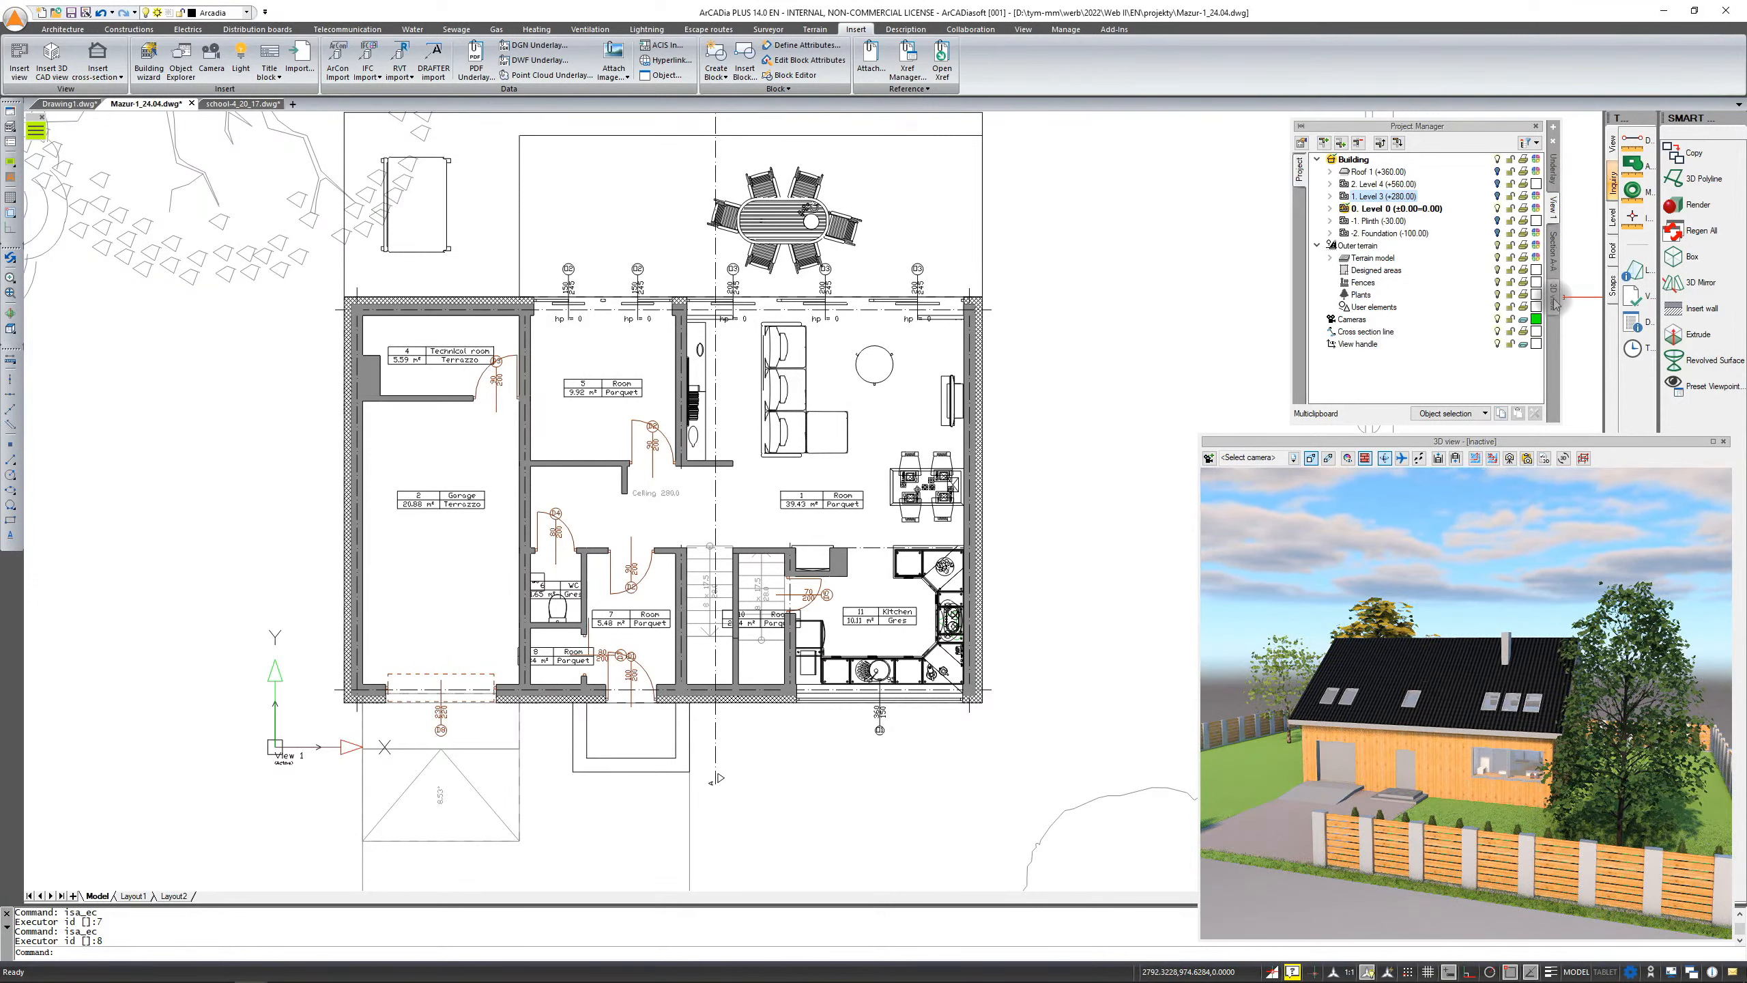
{"action": "mouse_move", "coordinate": [1528, 512]}
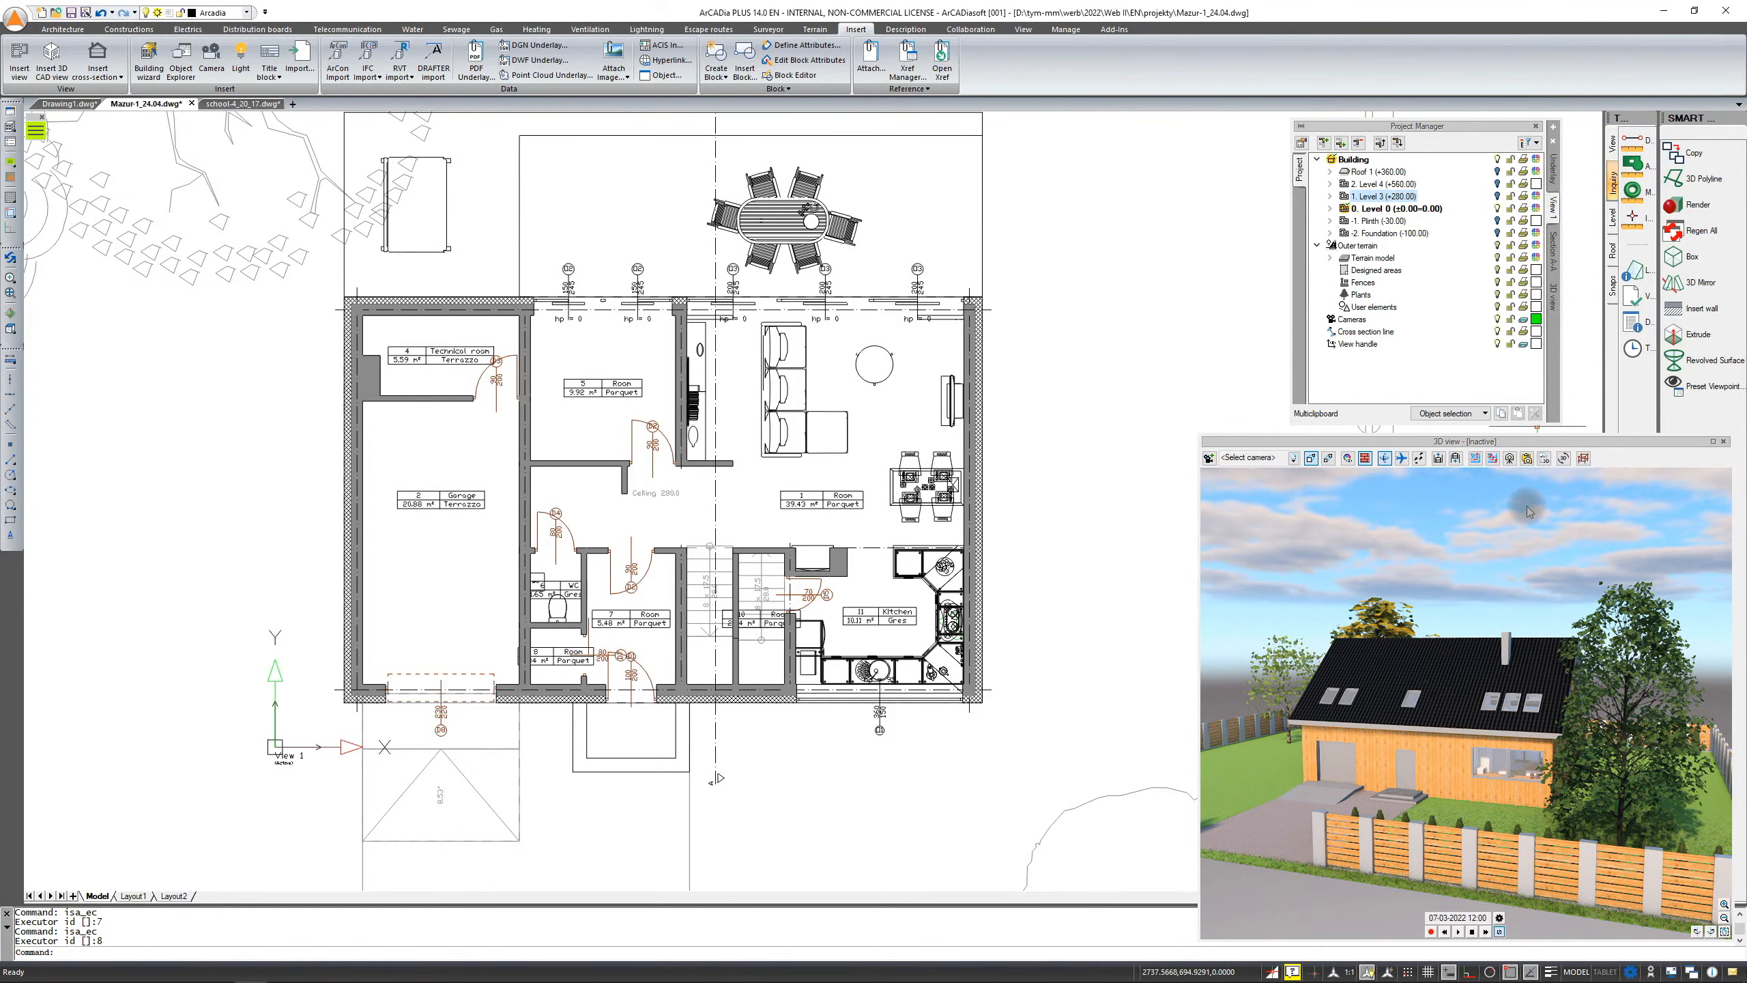
Examine the Section A-A cross section beside the plan, then the ground-floor plan again
{"action": "middle_click_drag", "start_coordinate": [1102, 436], "coordinate": [475, 492]}
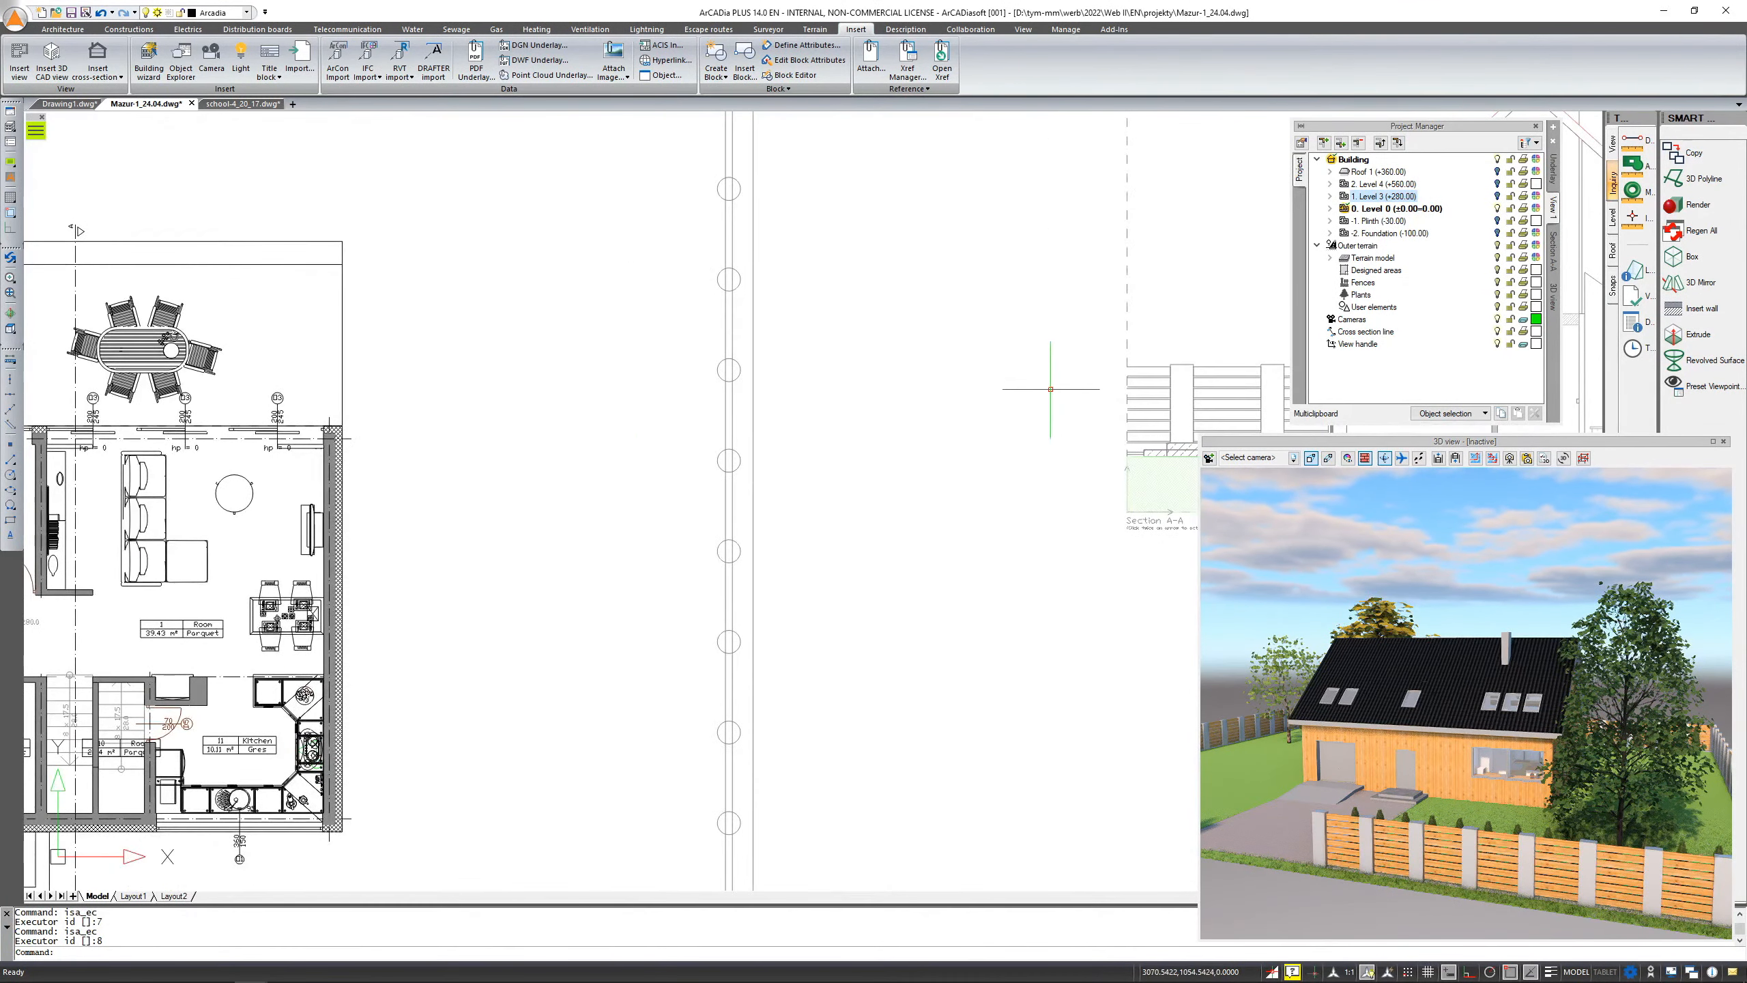
{"action": "middle_click_drag", "start_coordinate": [824, 380], "coordinate": [649, 394]}
{"action": "scroll", "coordinate": [1052, 540], "scroll_direction": "up", "scroll_amount": 6}
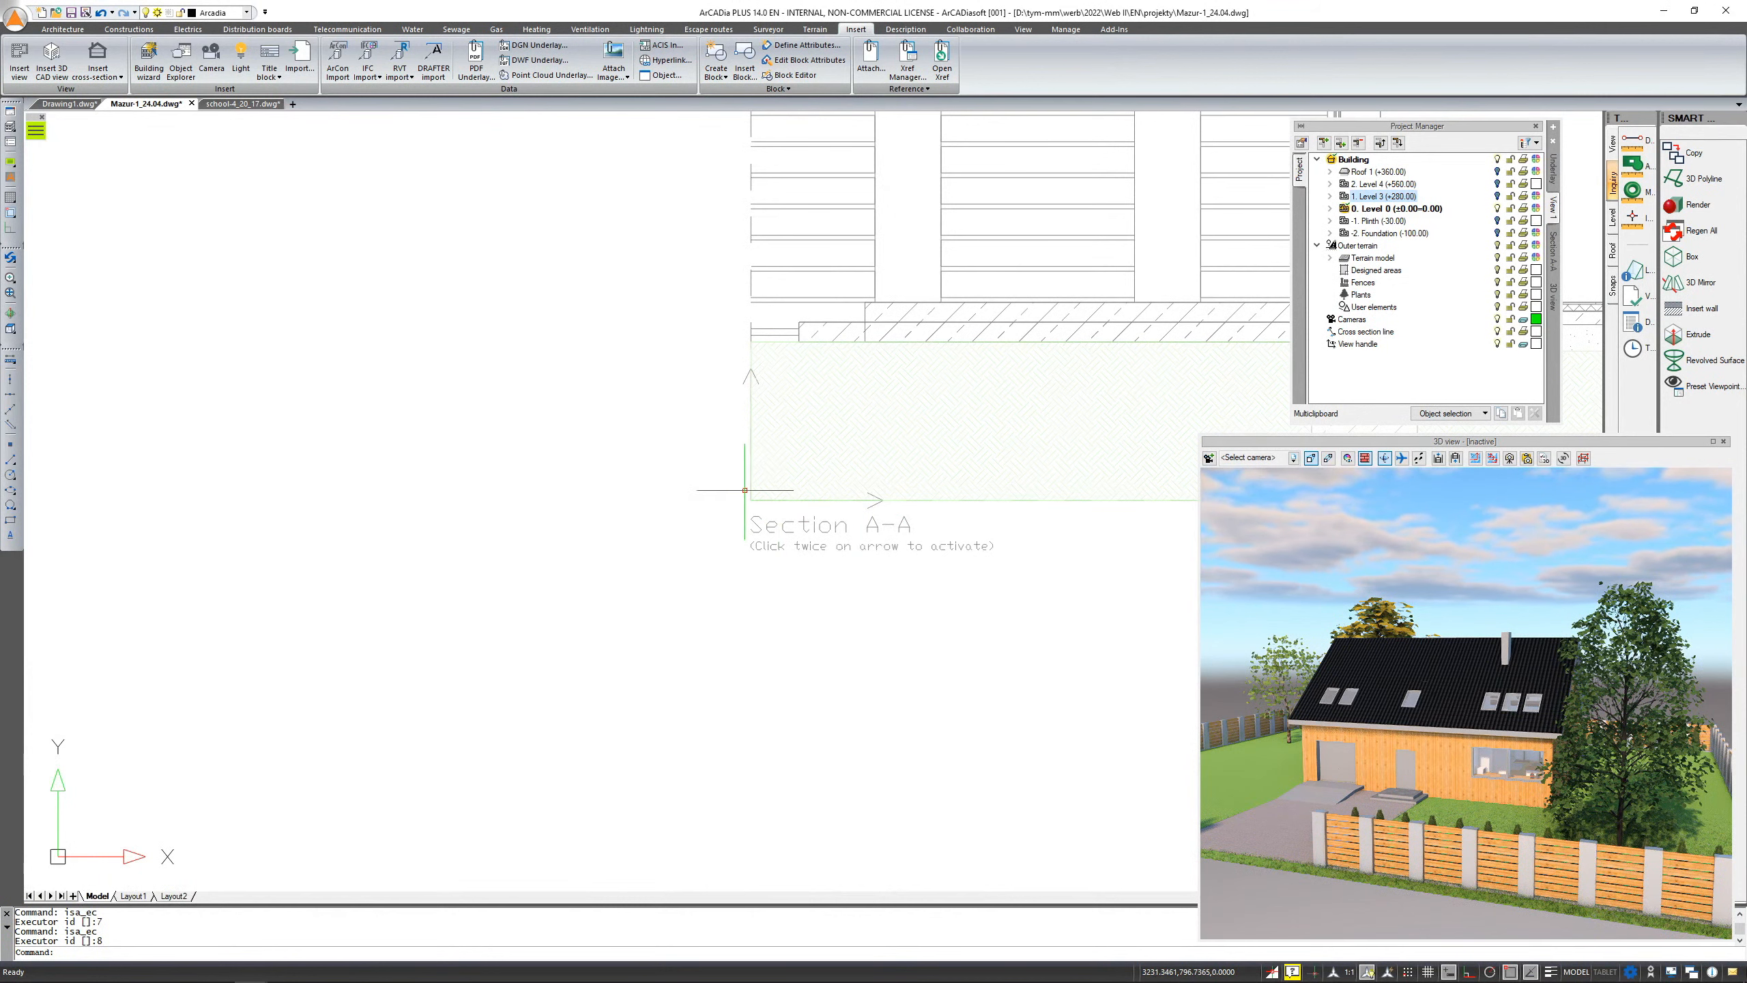
{"action": "scroll", "coordinate": [656, 644], "scroll_direction": "down", "scroll_amount": 5}
{"action": "scroll", "coordinate": [747, 623], "scroll_direction": "down", "scroll_amount": 1}
{"action": "scroll", "coordinate": [303, 714], "scroll_direction": "up", "scroll_amount": 4}
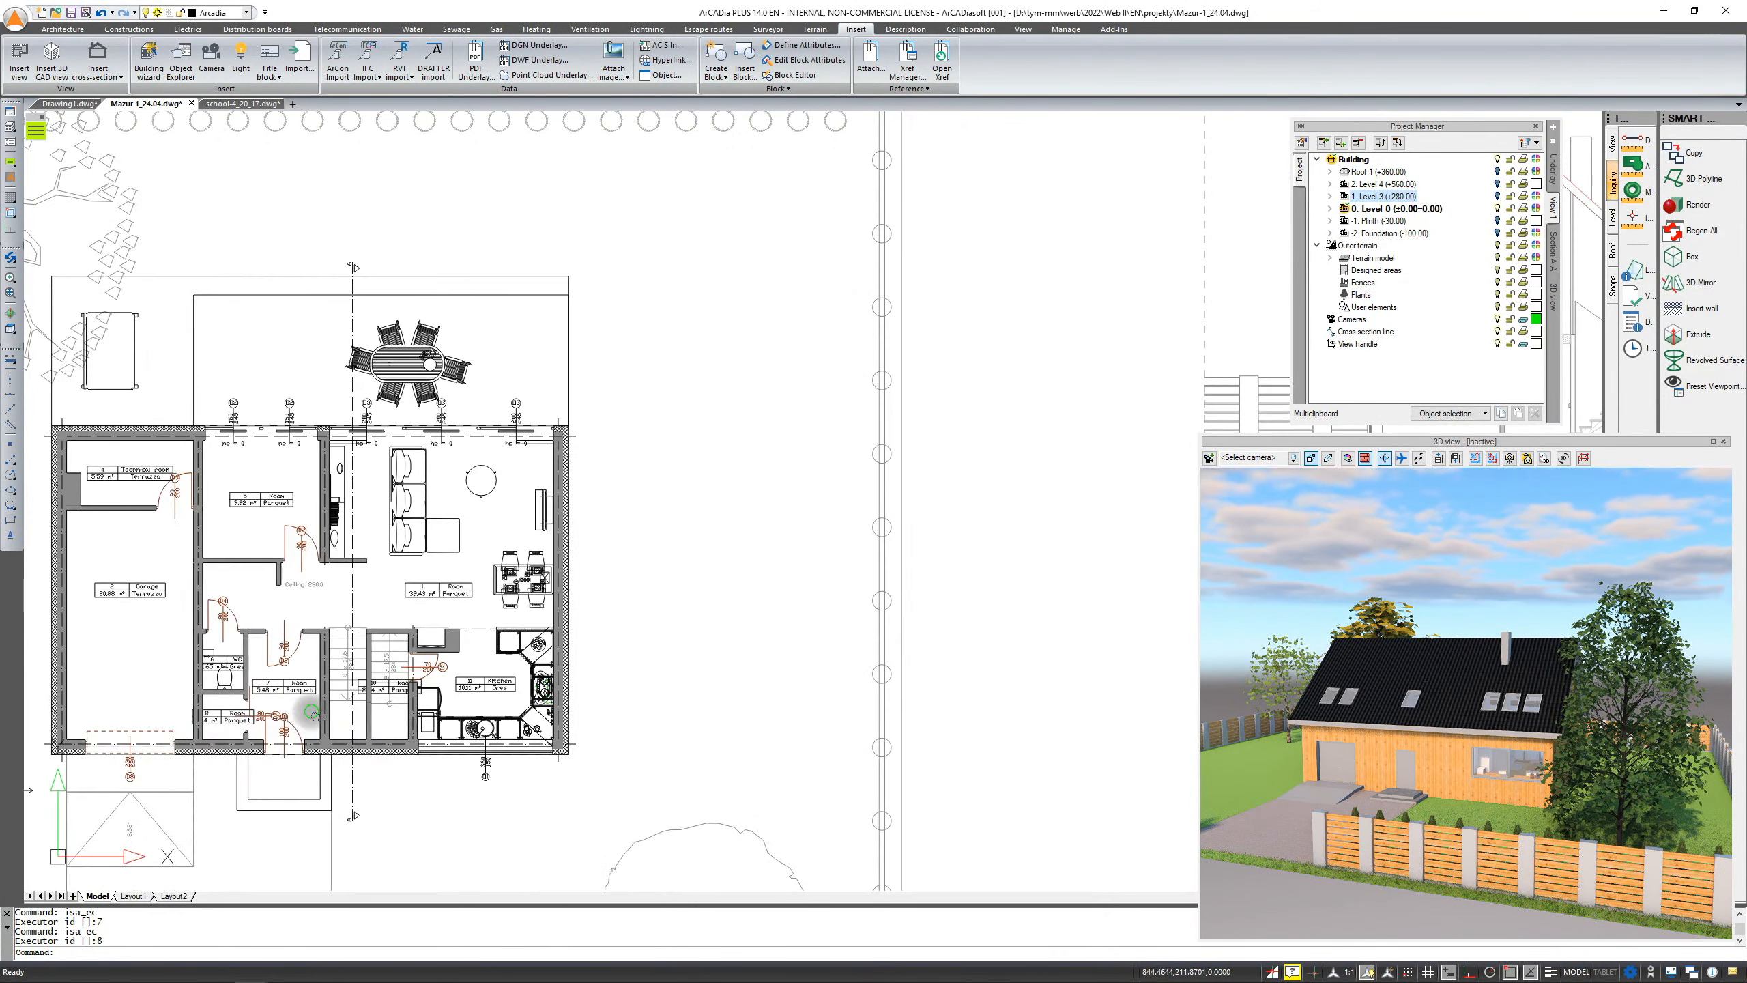
{"action": "middle_click_drag", "start_coordinate": [304, 714], "coordinate": [626, 640]}
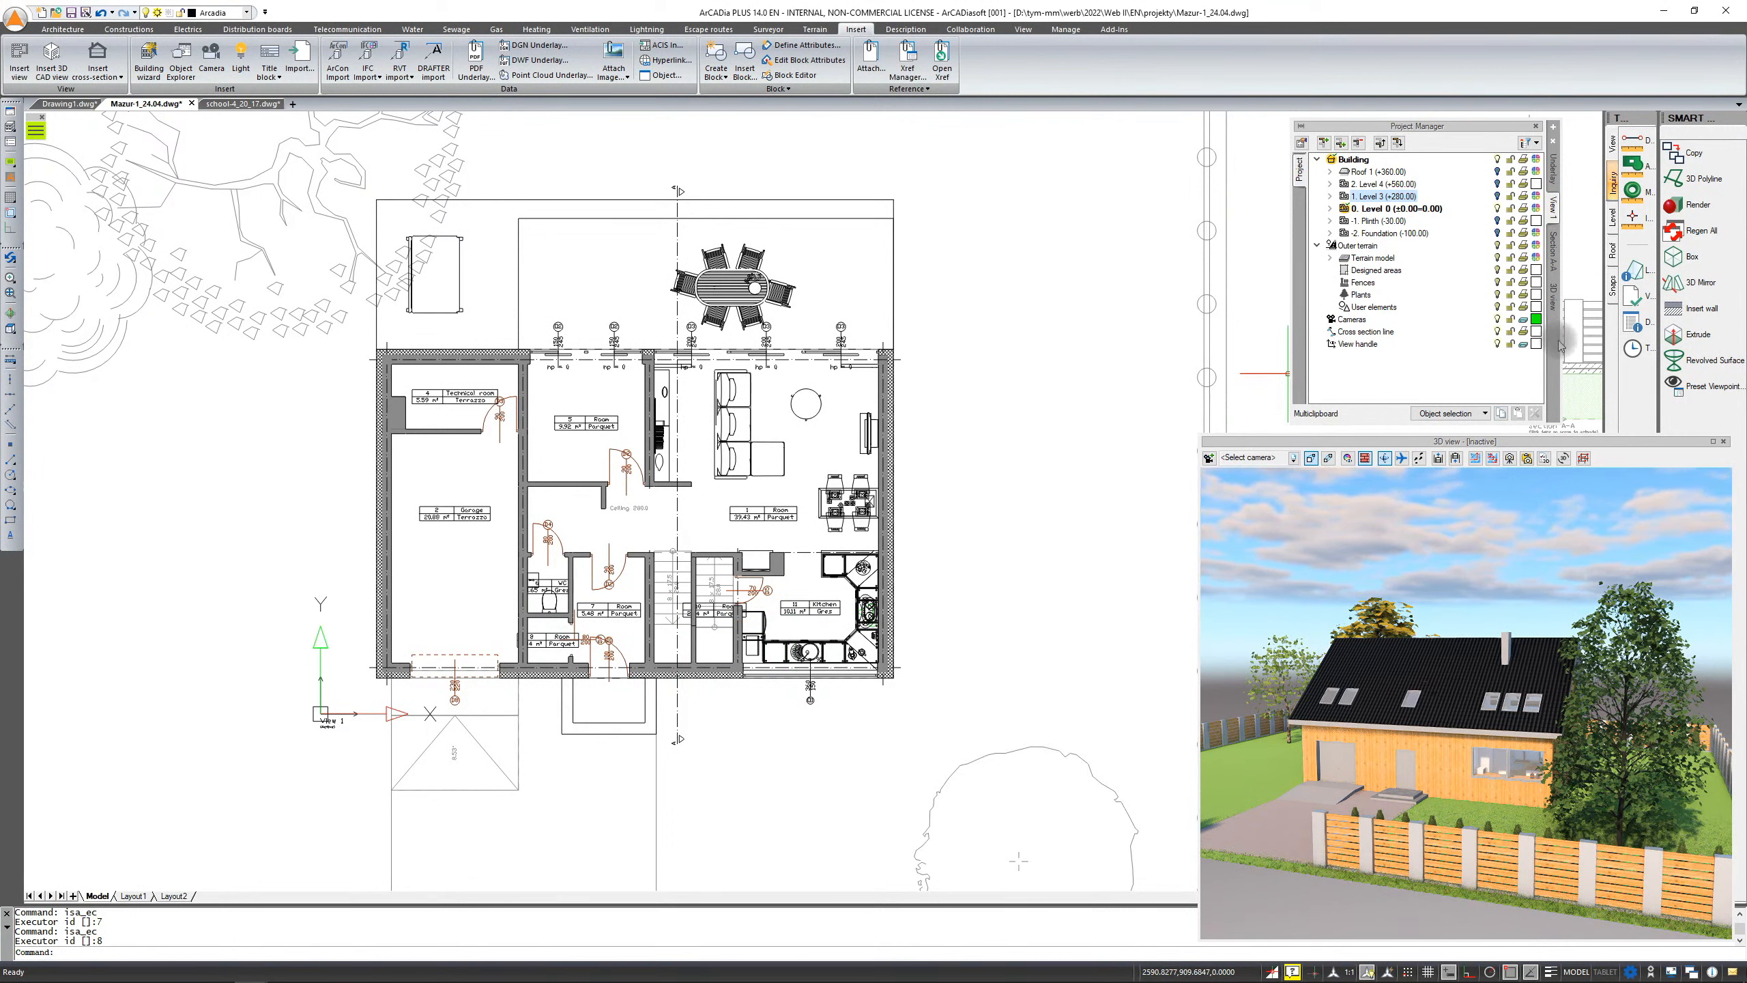
Activate the 3D view and zoom and orbit around the house model
{"action": "mouse_move", "coordinate": [1521, 543]}
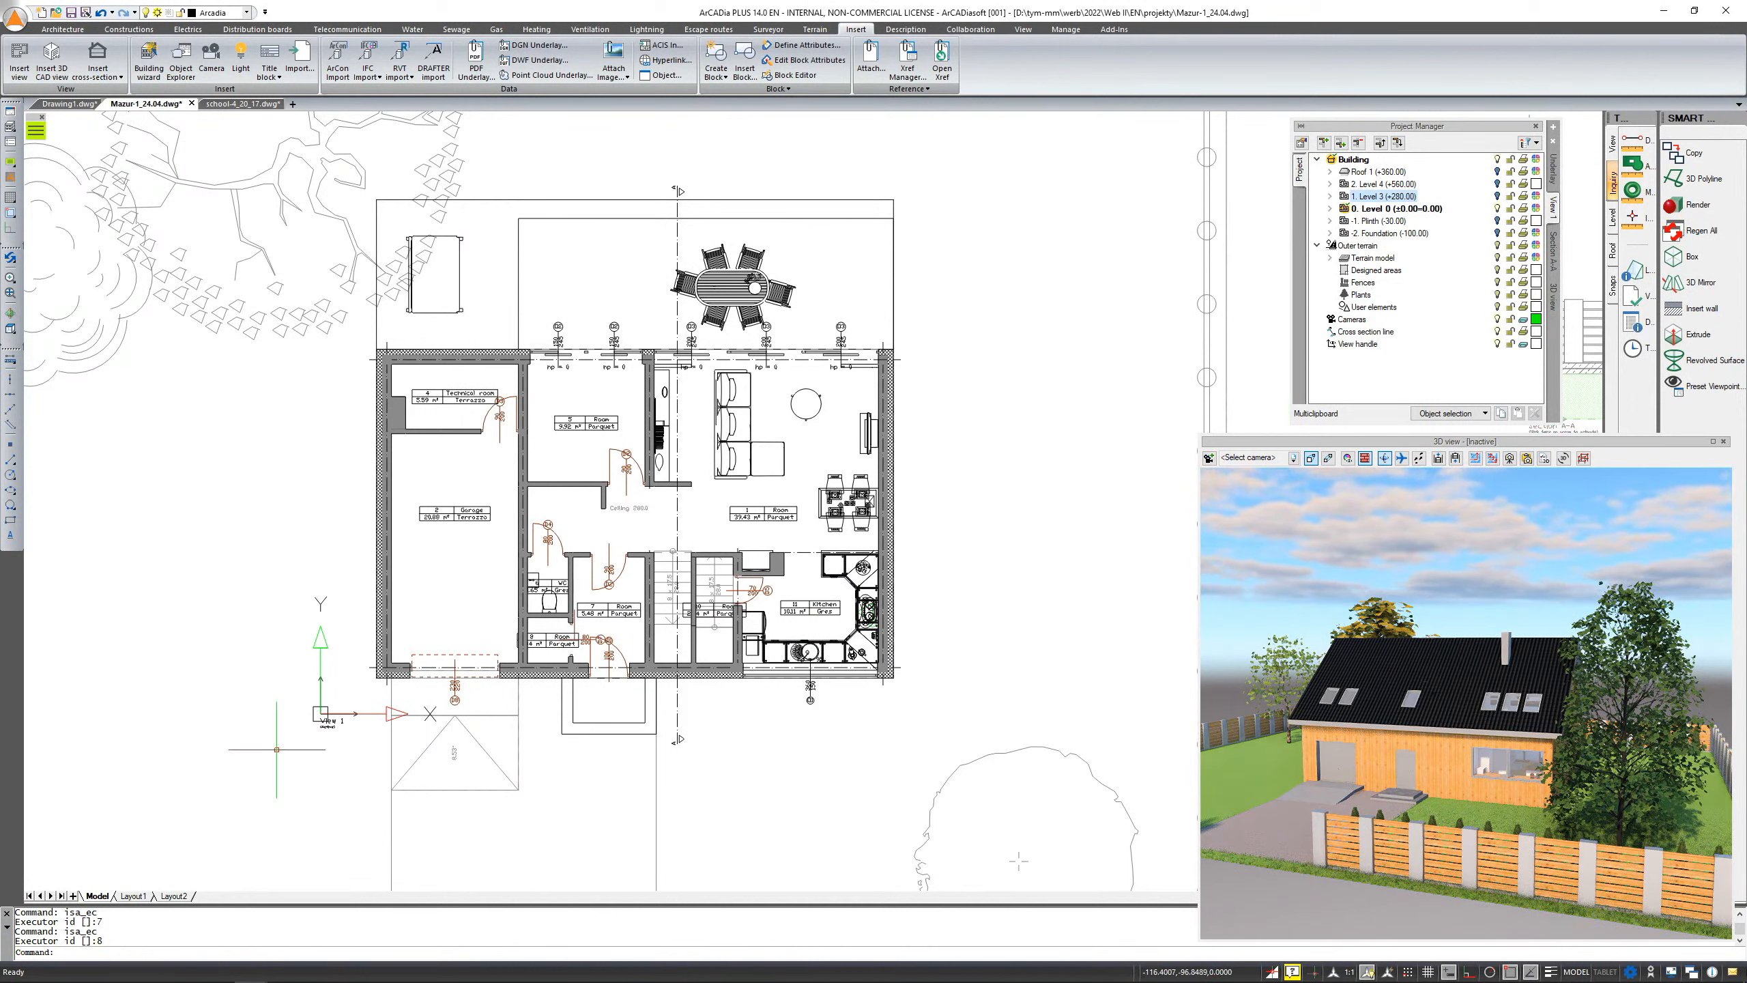
{"action": "scroll", "coordinate": [329, 714], "scroll_direction": "up", "scroll_amount": 4}
{"action": "scroll", "coordinate": [347, 746], "scroll_direction": "down", "scroll_amount": 4}
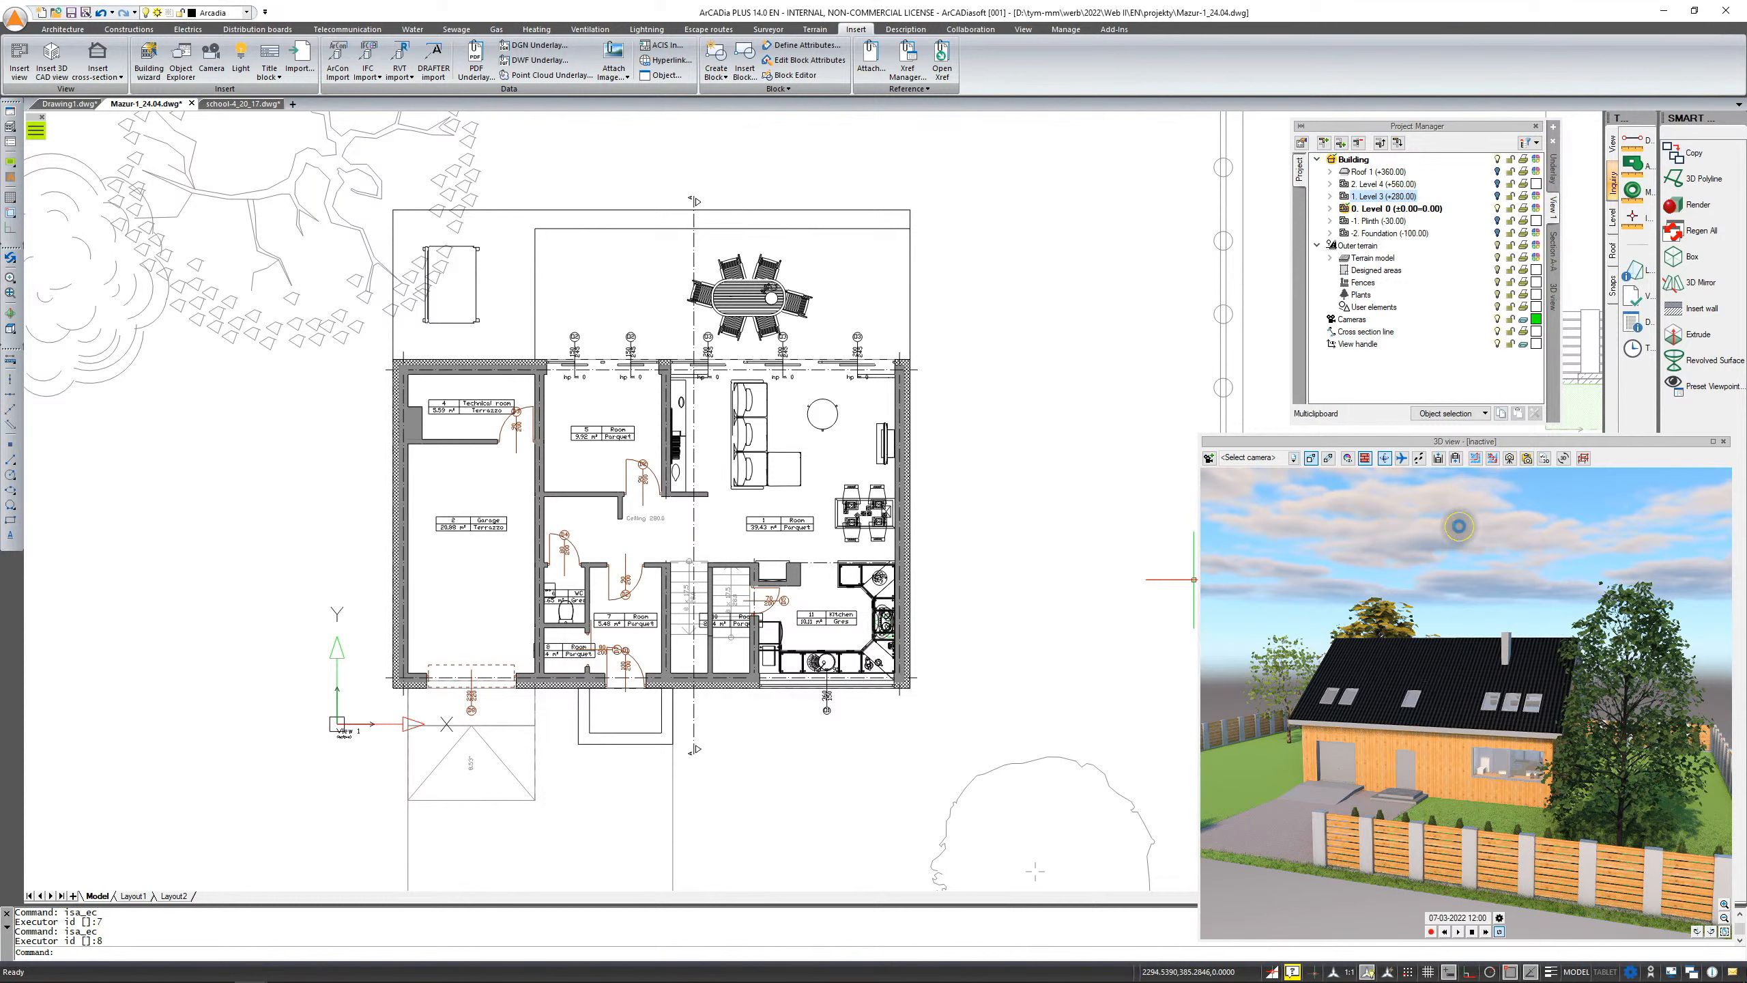
{"action": "left_click", "coordinate": [1459, 527]}
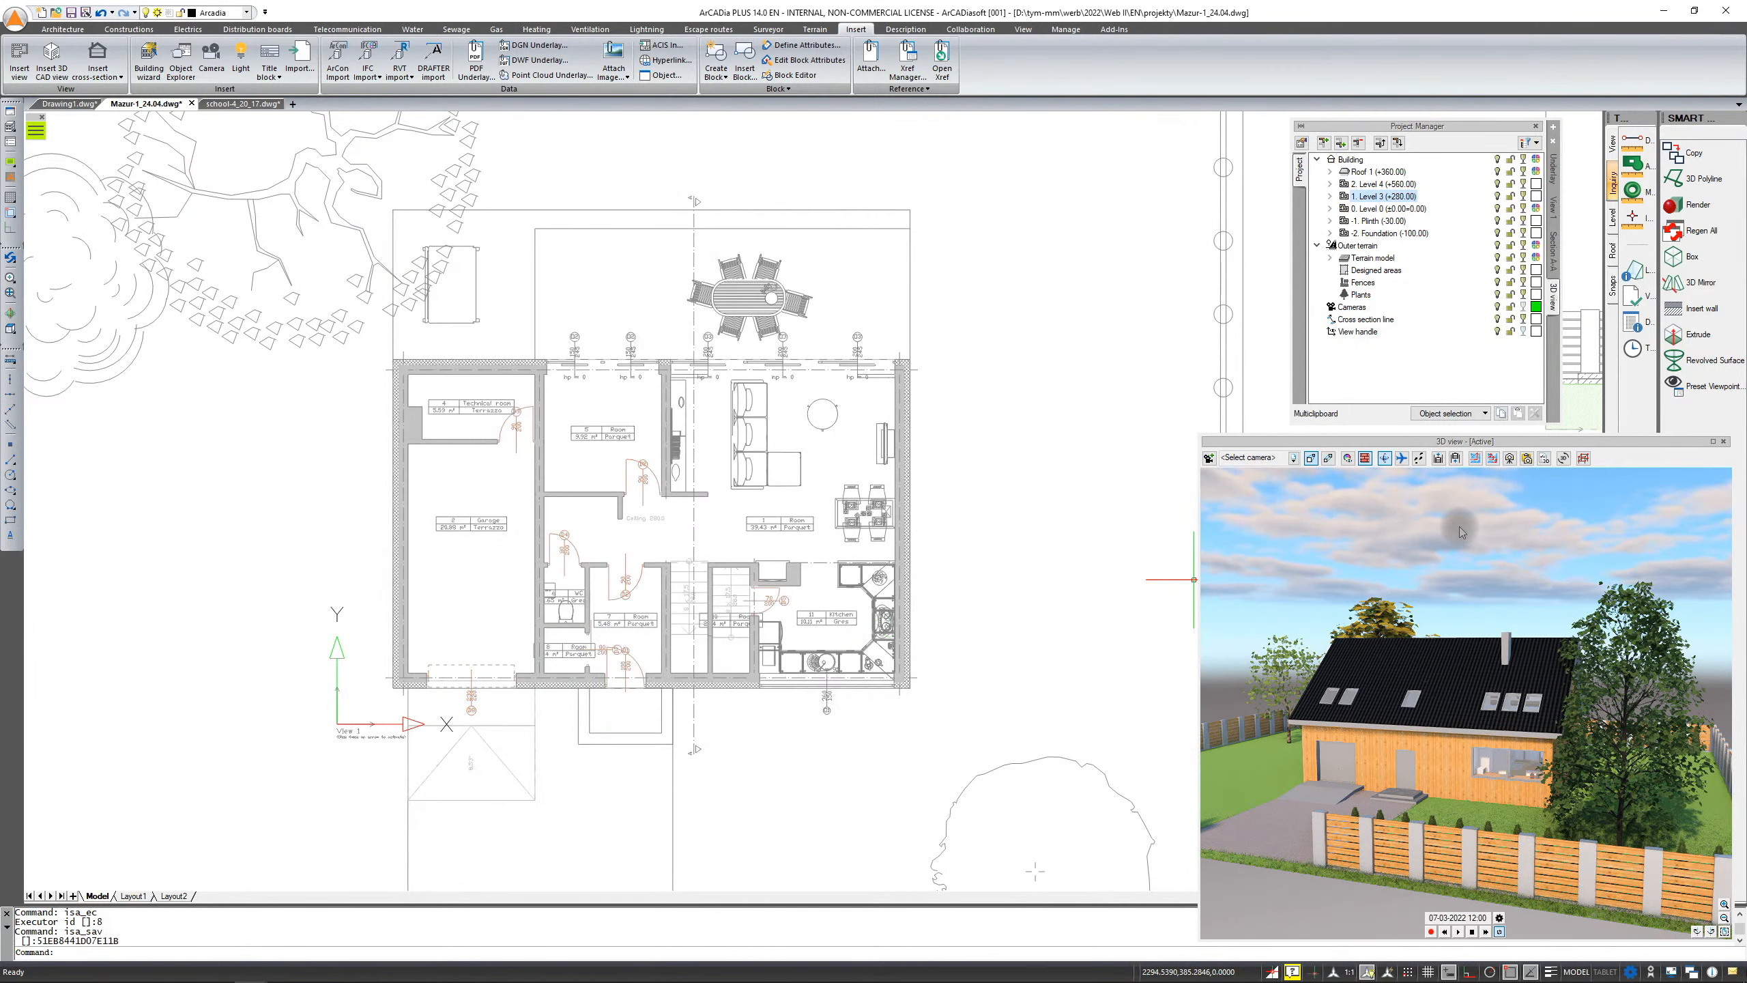
{"action": "scroll", "coordinate": [1501, 705], "scroll_direction": "up", "scroll_amount": 2}
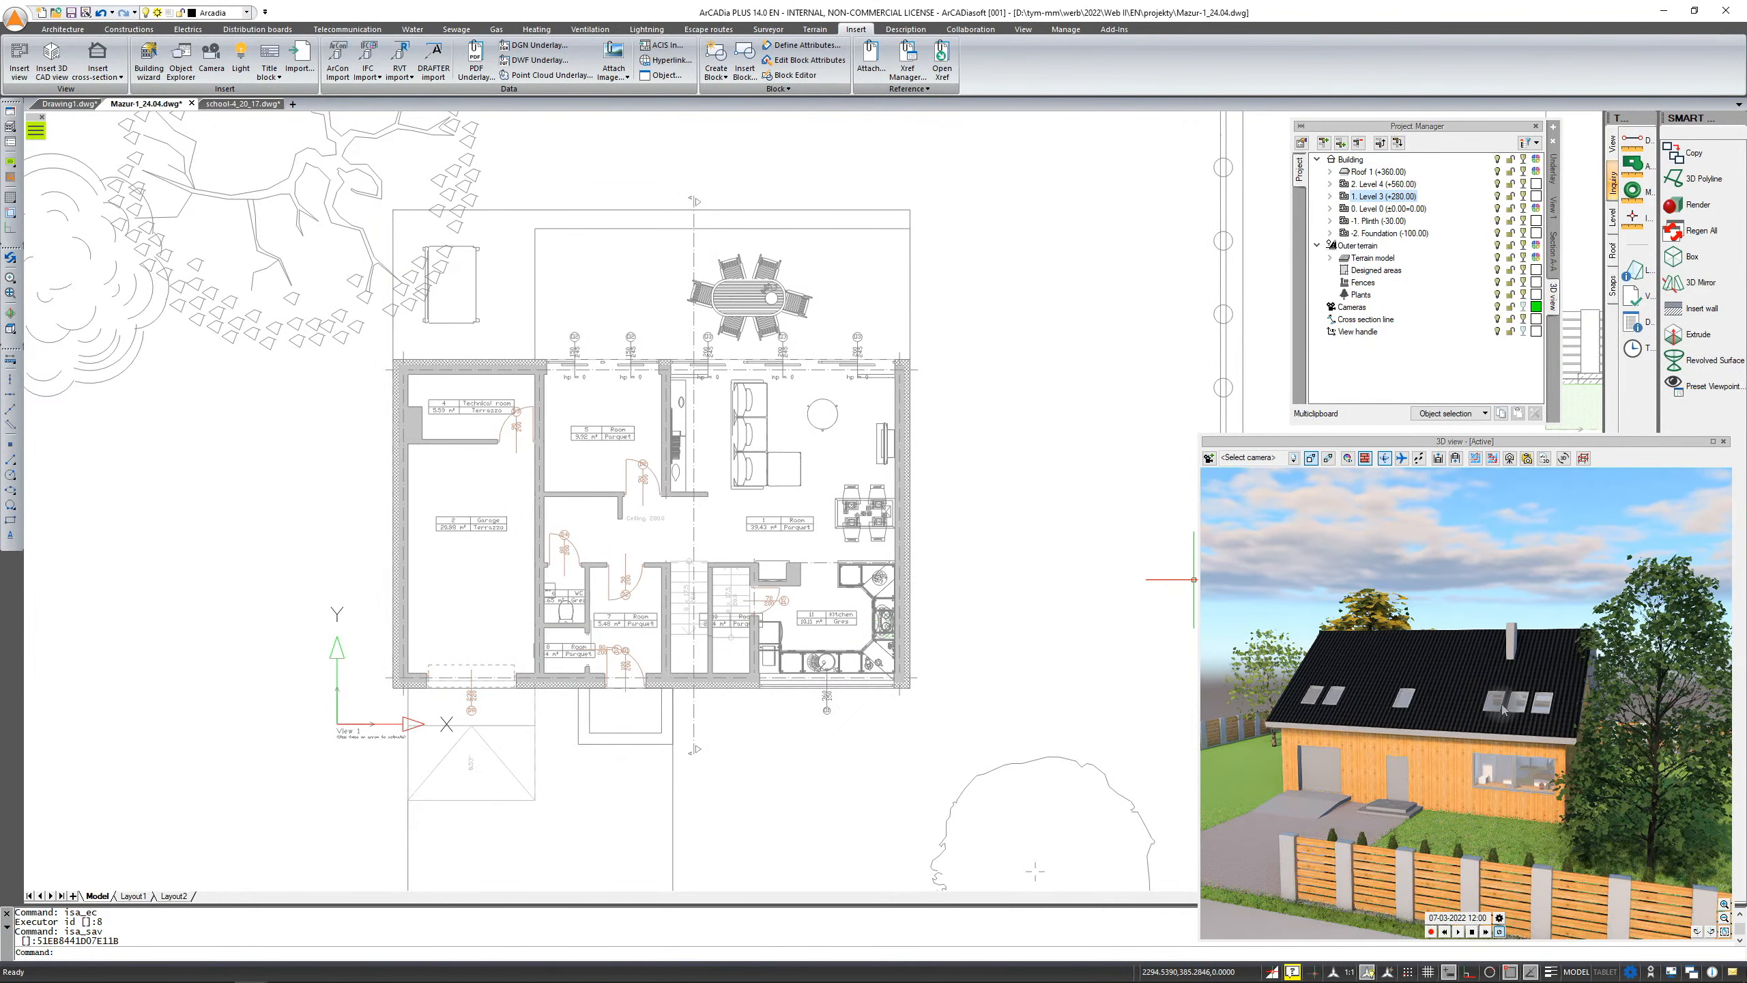
{"action": "left_click_drag", "start_coordinate": [1501, 705], "coordinate": [1433, 700]}
Select the roof in the 3D view to show its properties bar with pens, fonts and surfaces
{"action": "left_click", "coordinate": [1454, 681]}
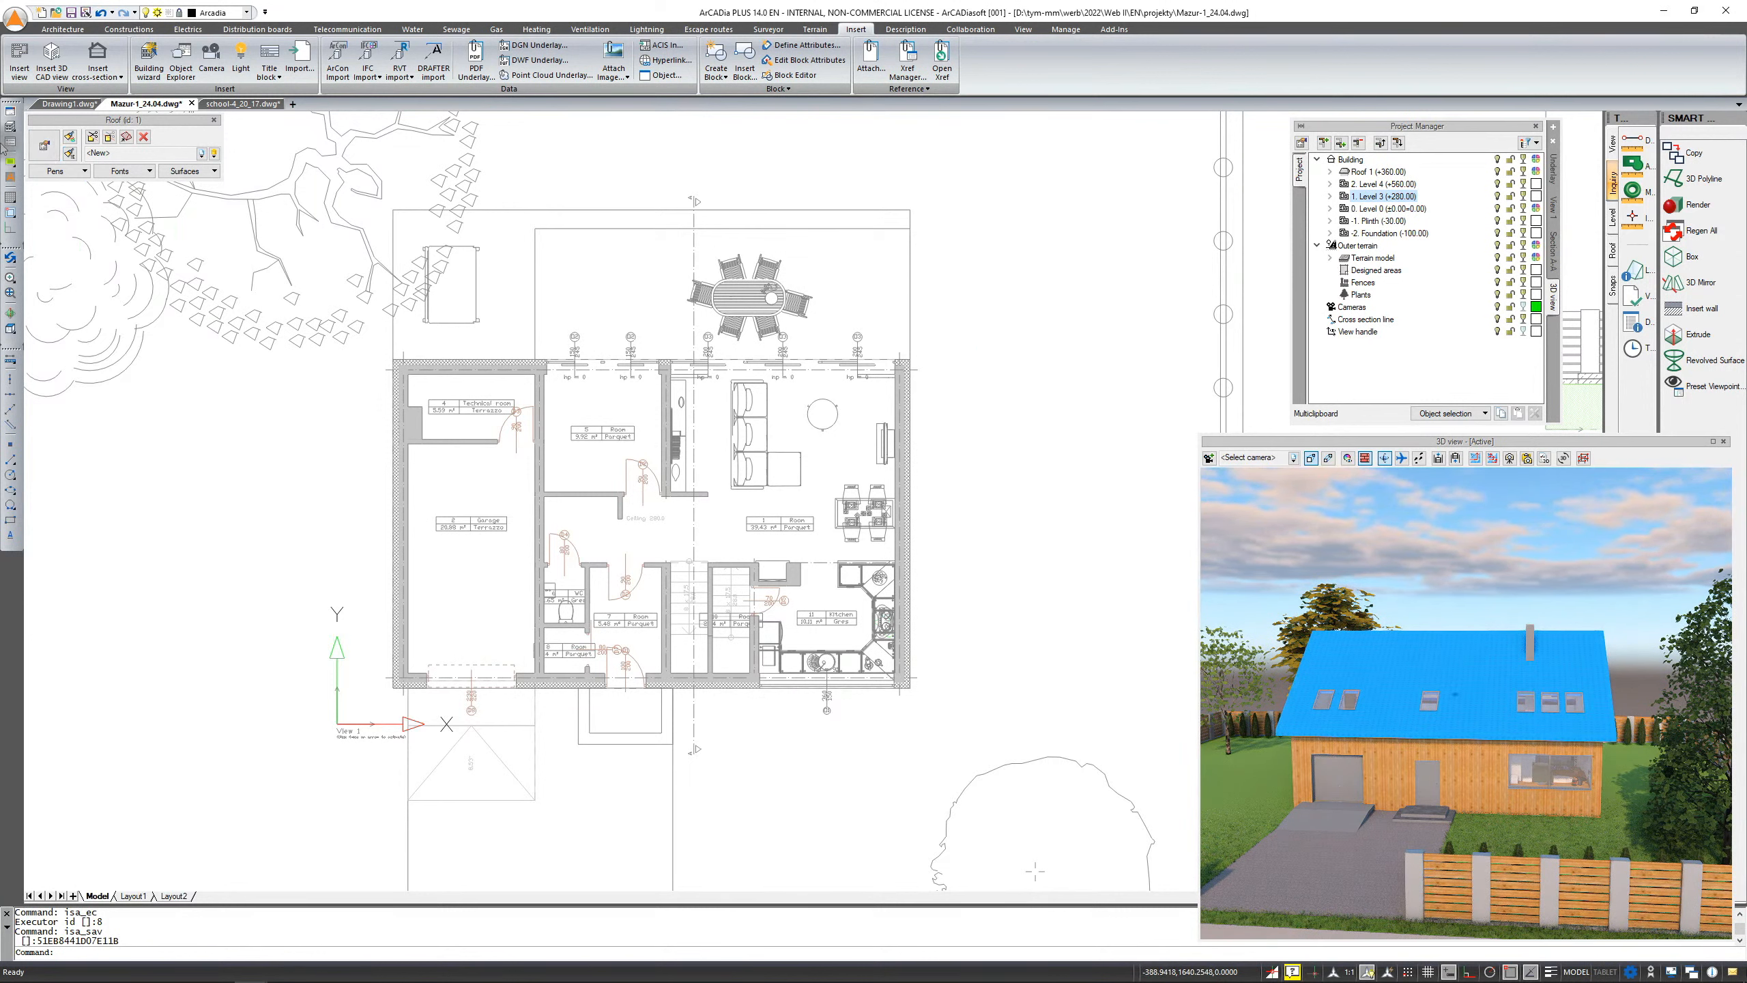
{"action": "left_click", "coordinate": [215, 172]}
{"action": "left_click", "coordinate": [215, 172]}
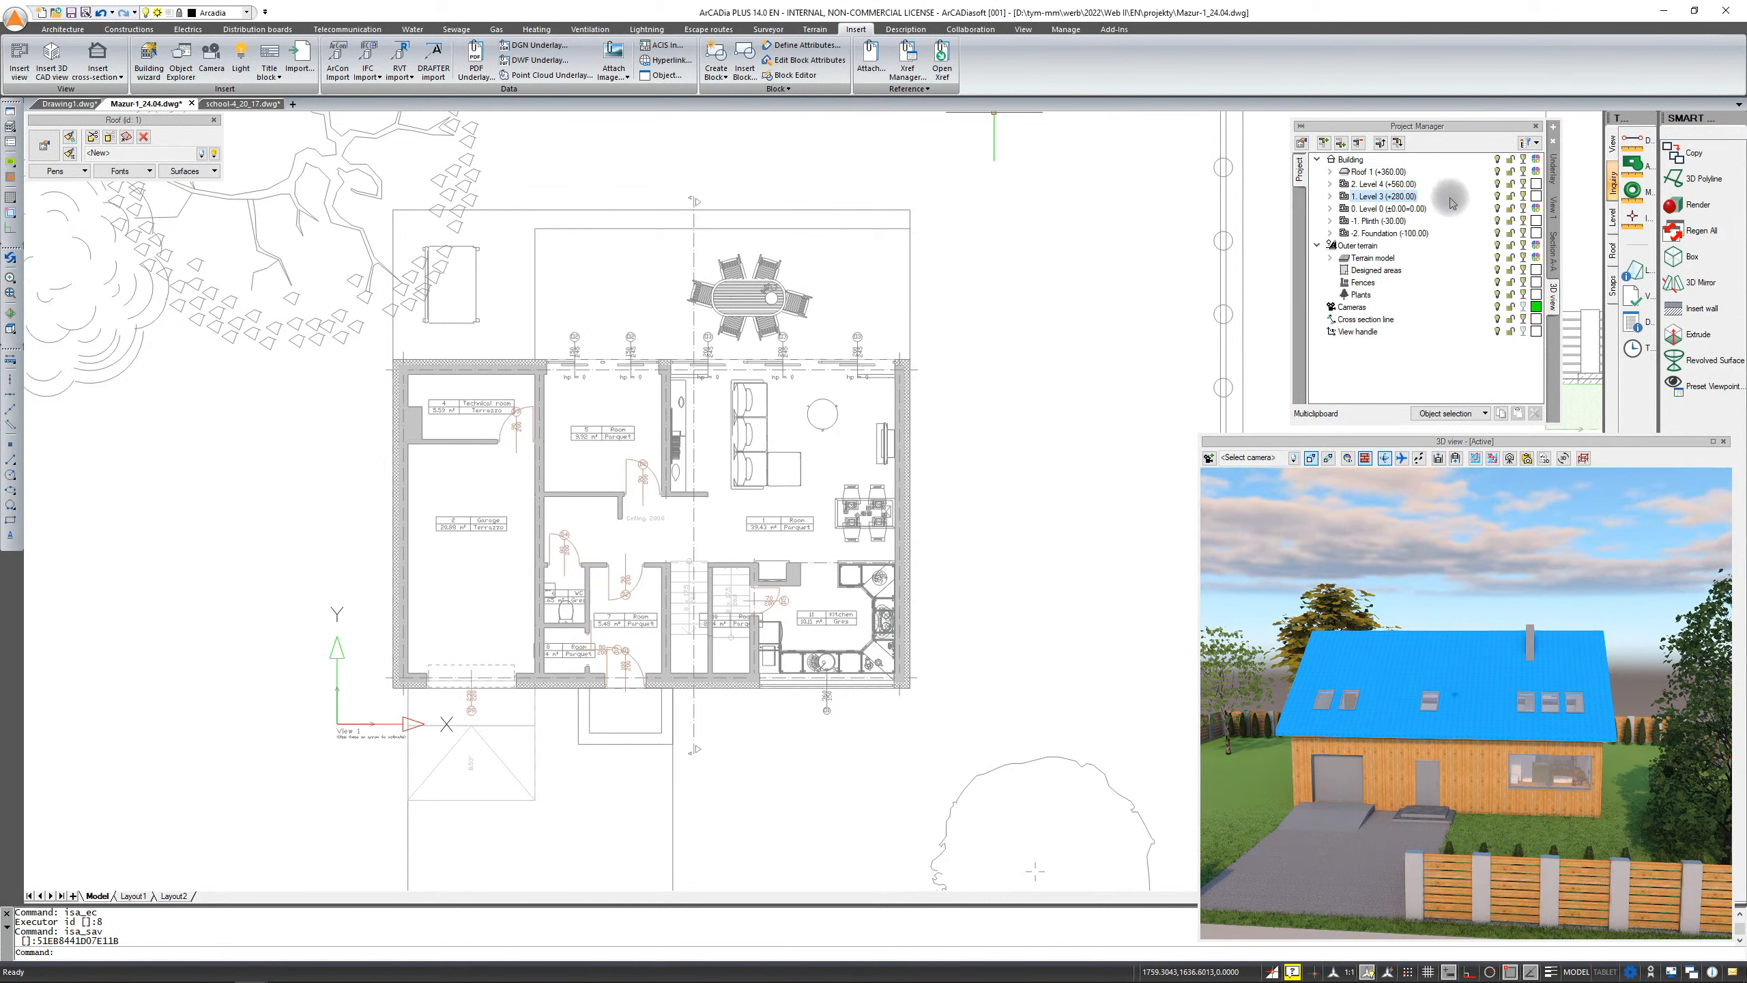
{"action": "left_click", "coordinate": [1556, 210]}
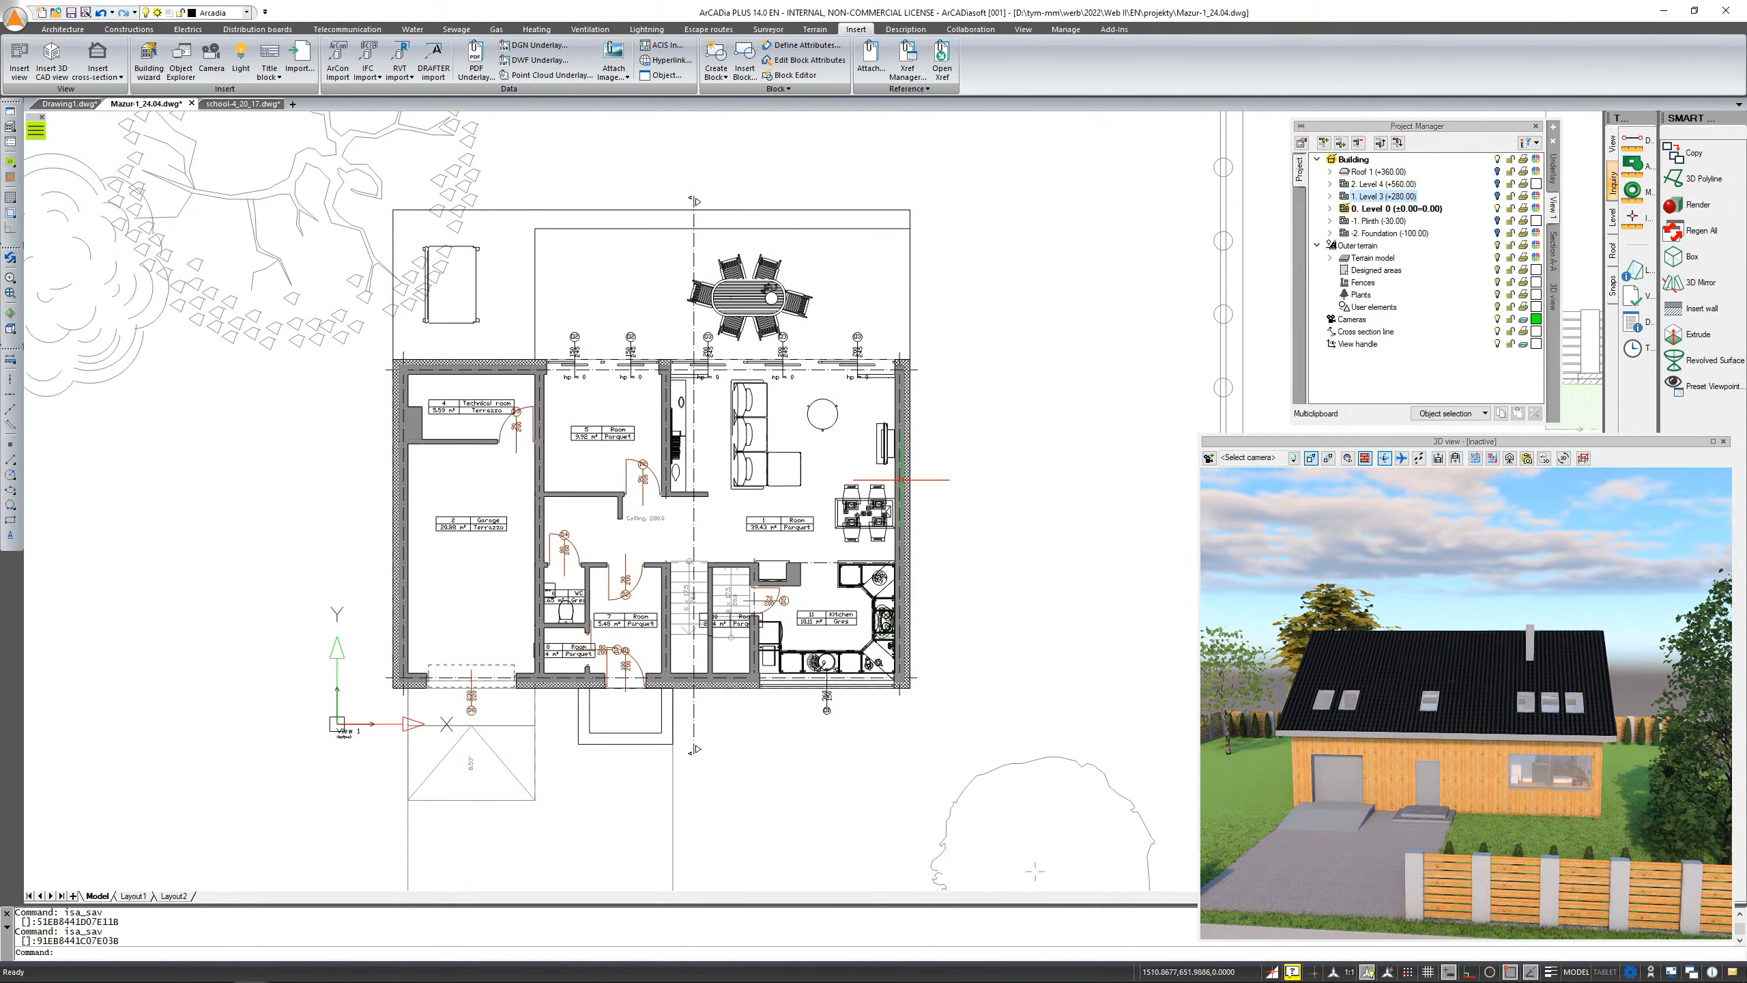
Select an exterior wall in the plan and open, then dismiss, its context menu
{"action": "left_click", "coordinate": [901, 480]}
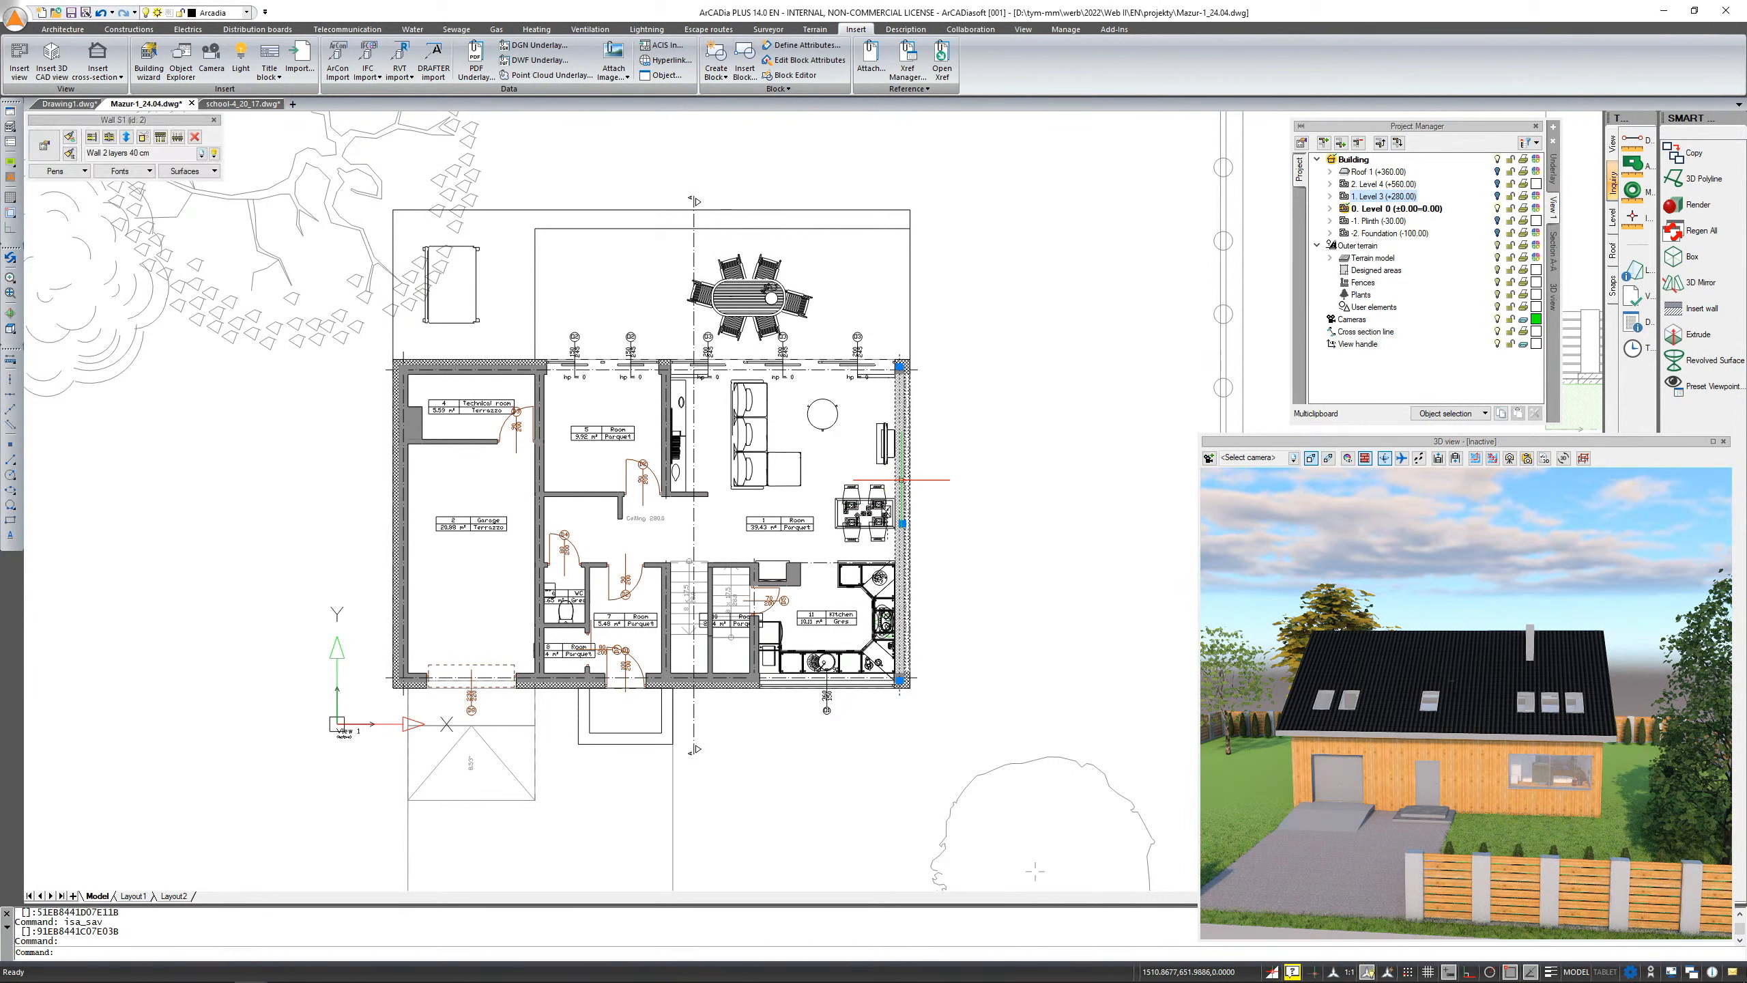
{"action": "right_click", "coordinate": [902, 480]}
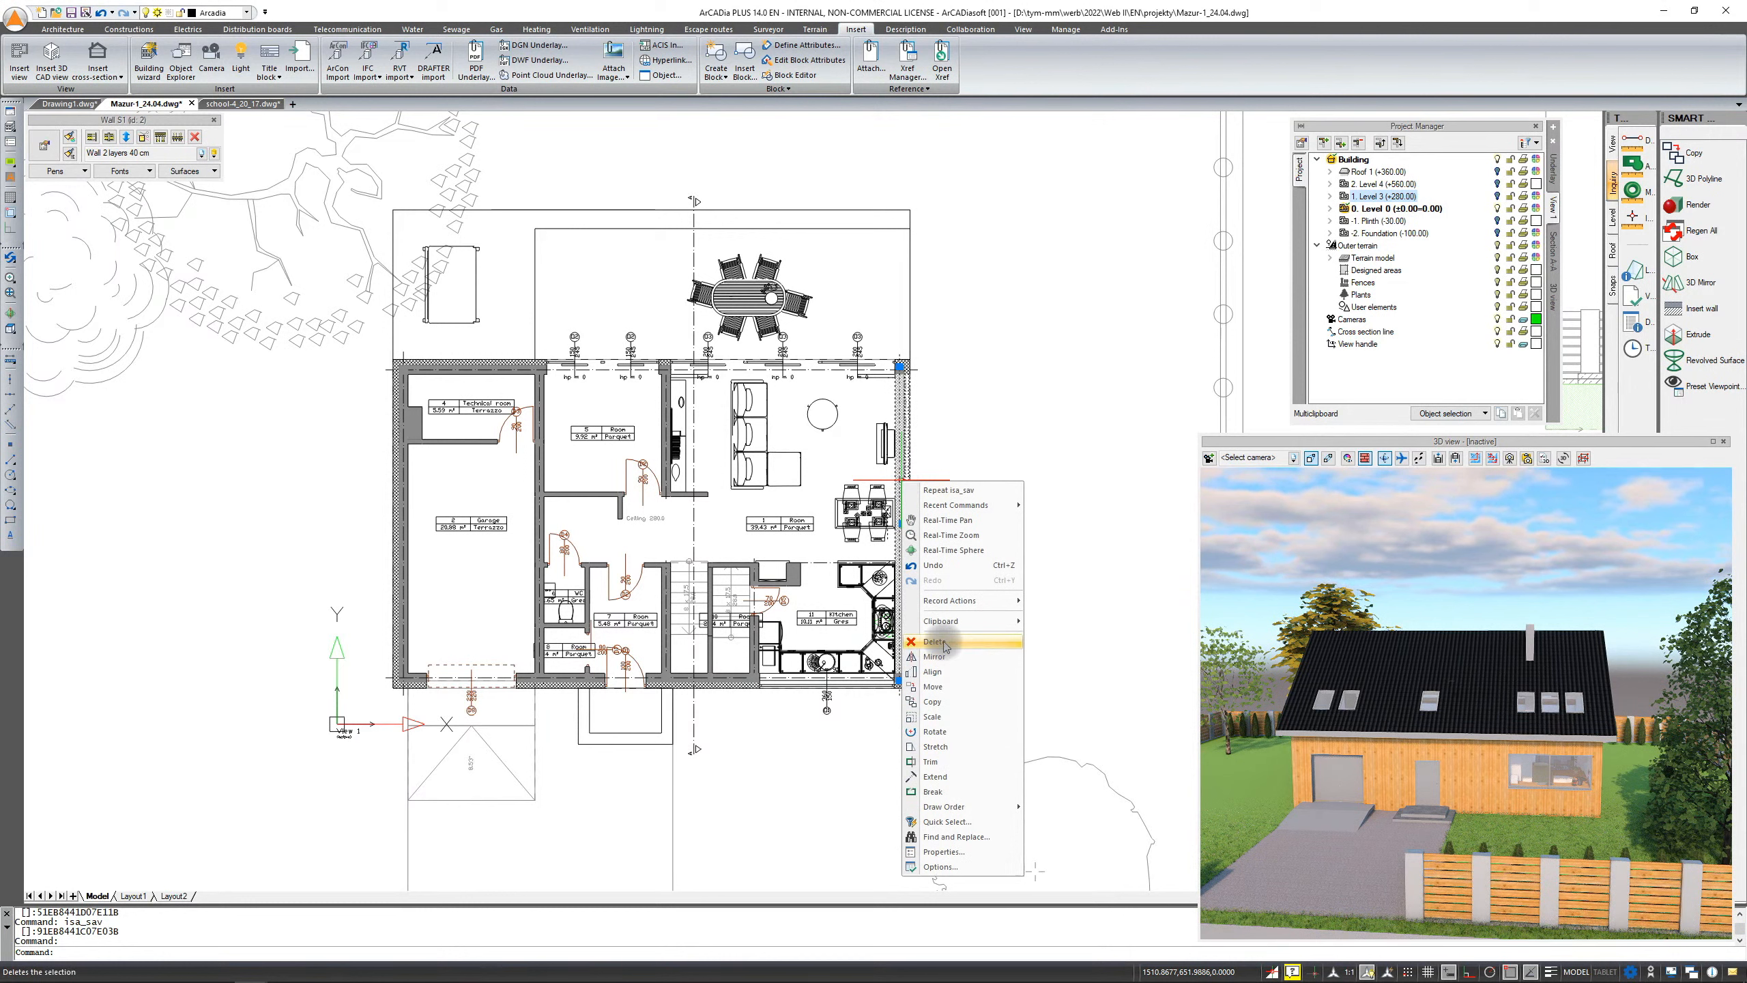
{"action": "left_click", "coordinate": [1115, 66]}
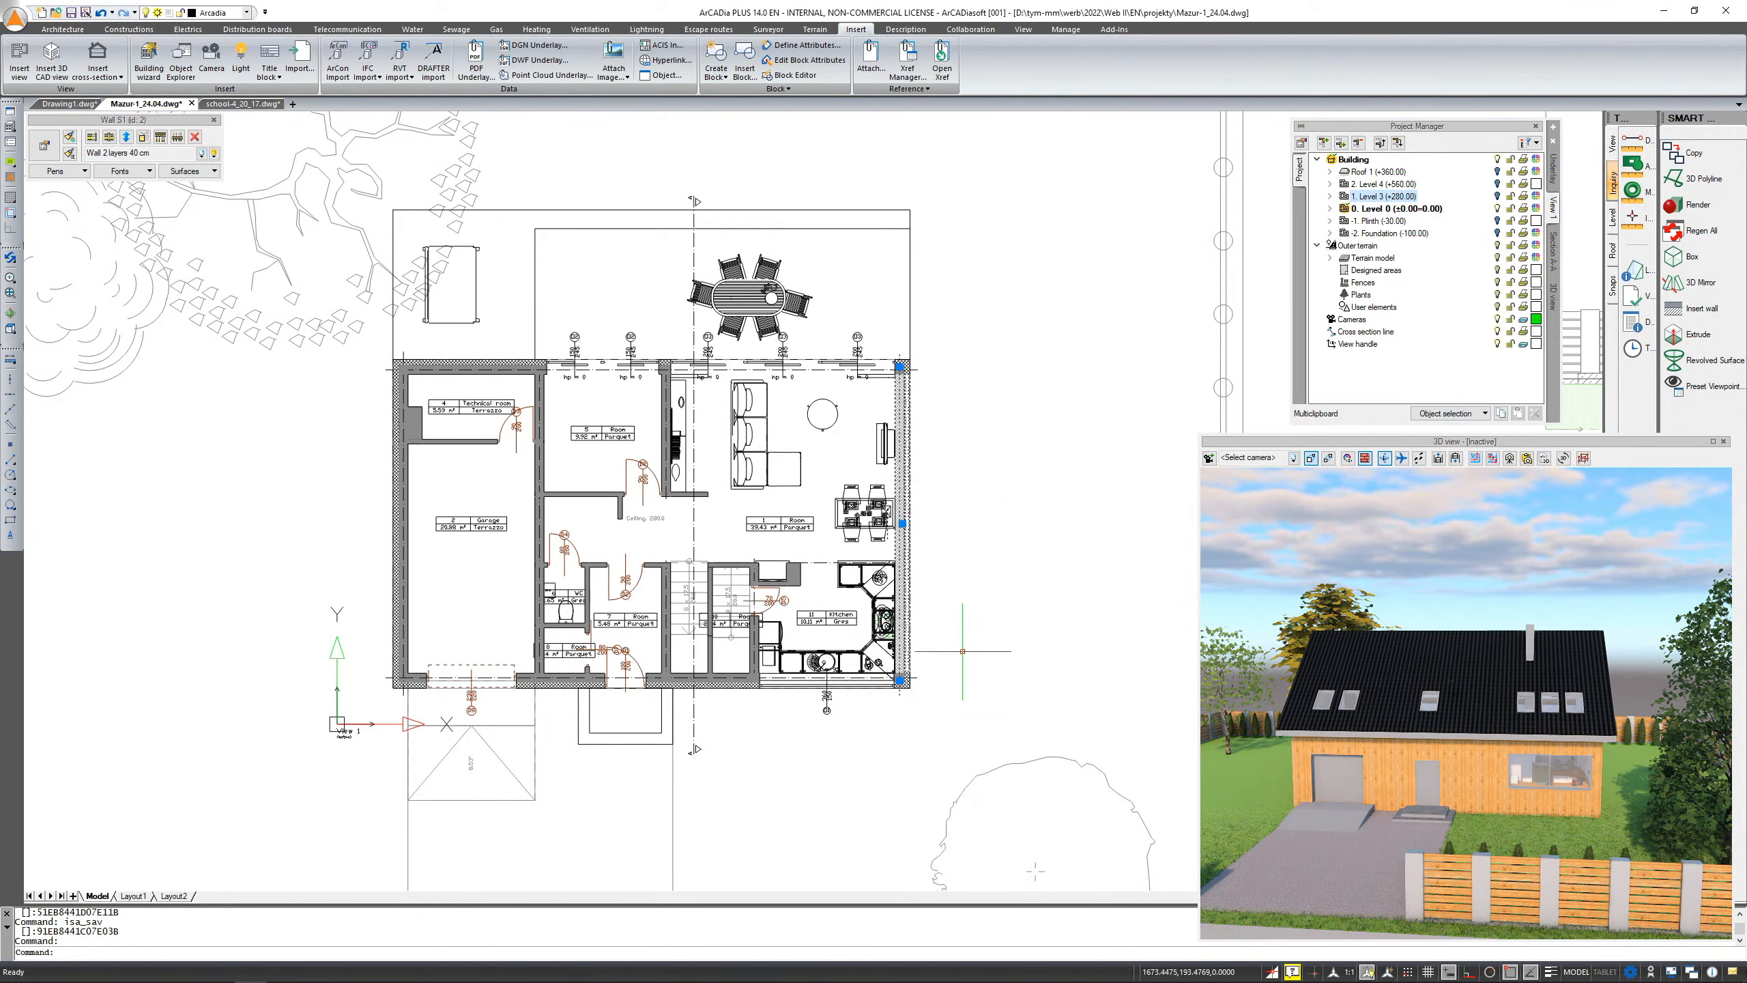
Open the properties dialog of a wall in the Section A-A cross section and close it
{"action": "middle_click_drag", "start_coordinate": [1038, 494], "coordinate": [274, 561]}
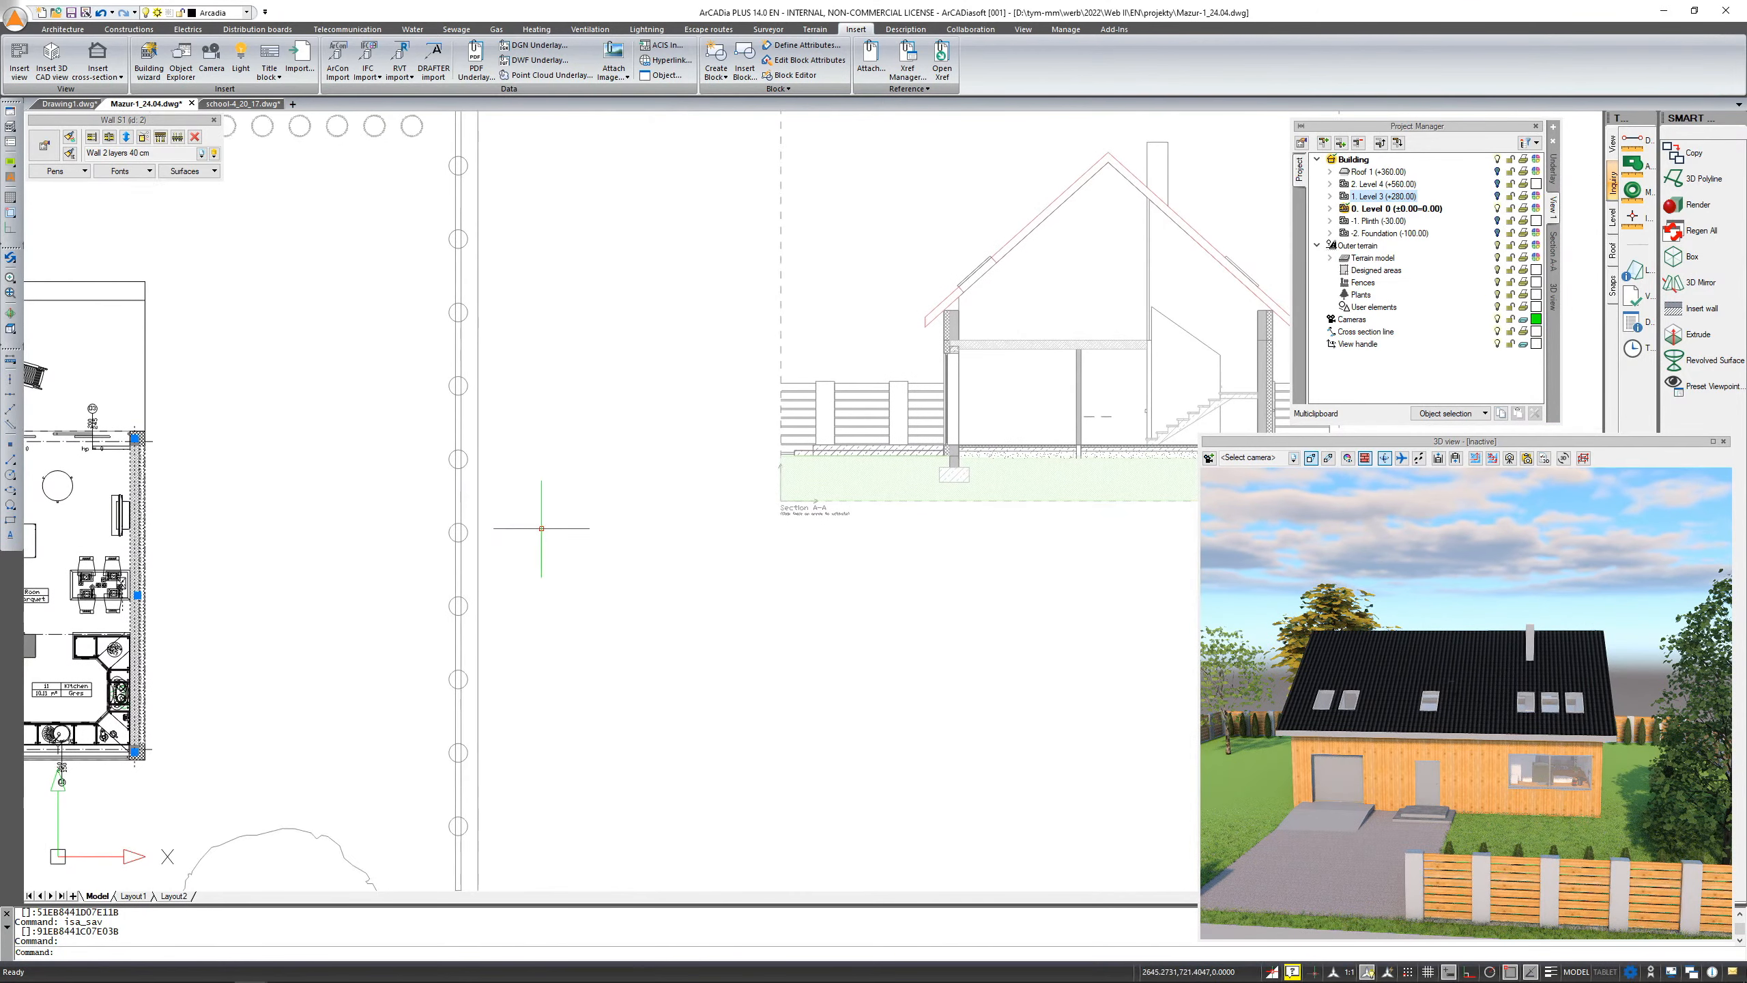
{"action": "key", "text": "Escape"}
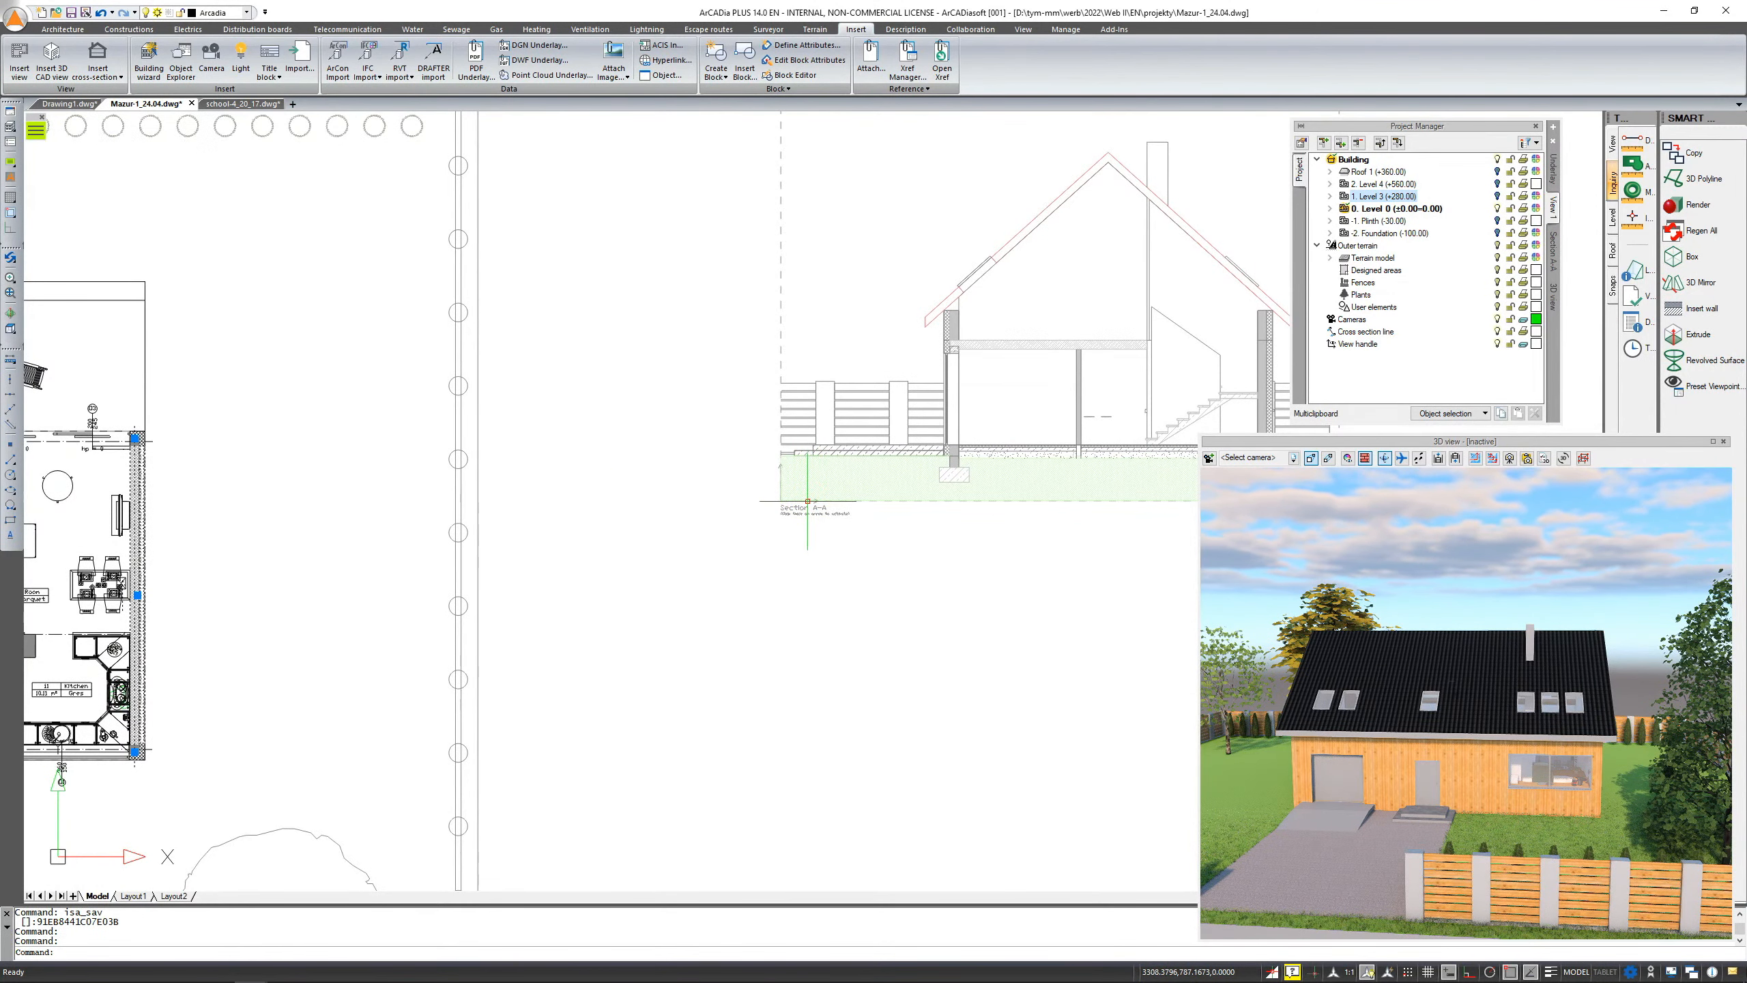
{"action": "left_click", "coordinate": [1041, 399]}
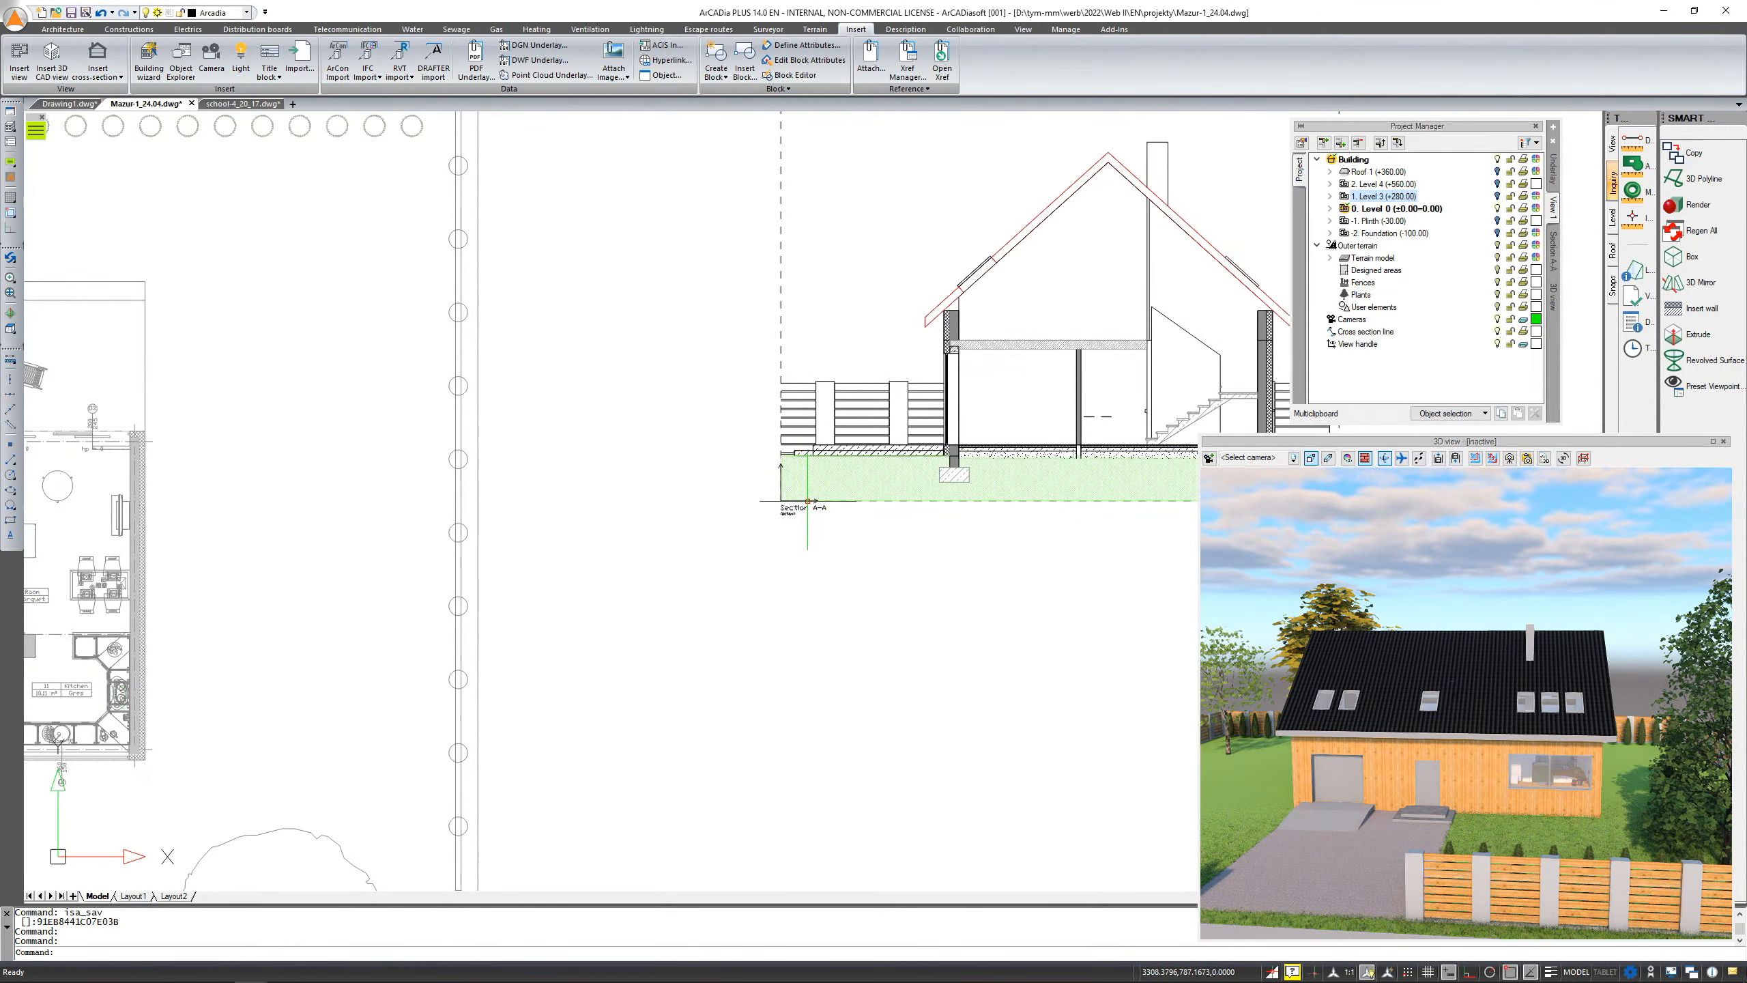
{"action": "double_click", "coordinate": [1044, 408]}
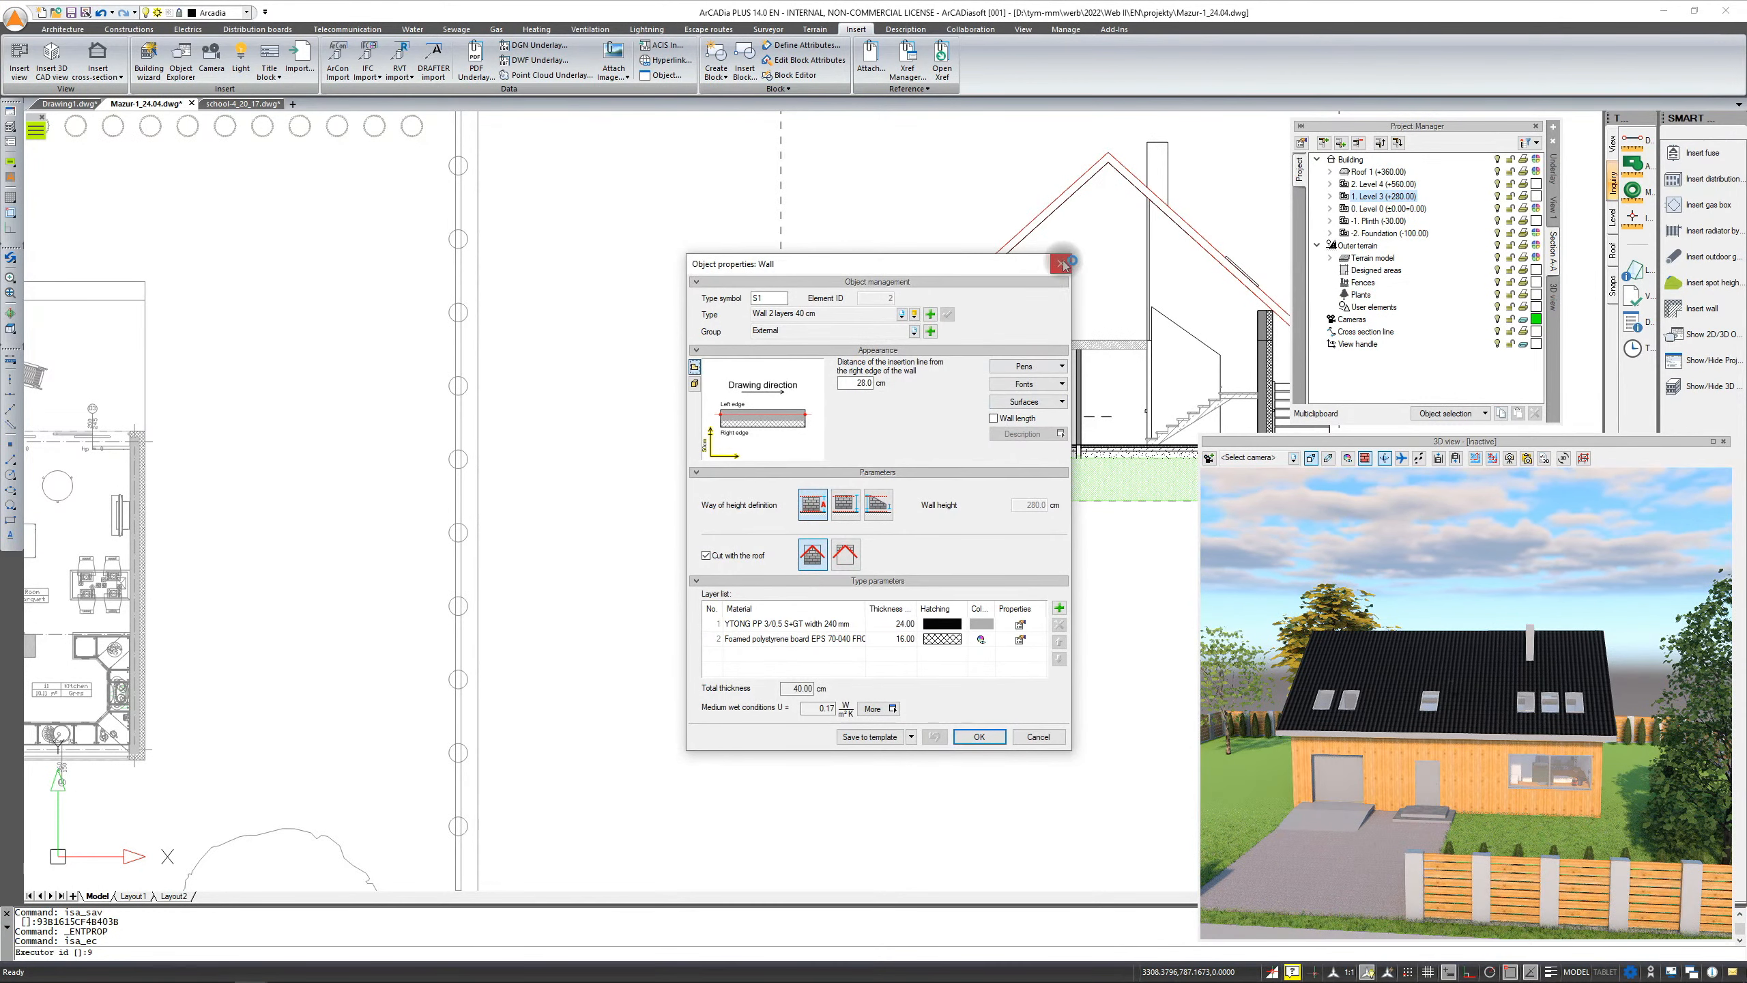
{"action": "left_click", "coordinate": [1060, 264]}
Expand the Roof, Level 4 and Level 3 branches in the Project Manager tree, then collapse the Building
{"action": "mouse_move", "coordinate": [1122, 385]}
{"action": "middle_mouse_down"}
{"action": "mouse_move", "coordinate": [1061, 397]}
{"action": "mouse_move", "coordinate": [893, 497]}
{"action": "middle_mouse_up"}
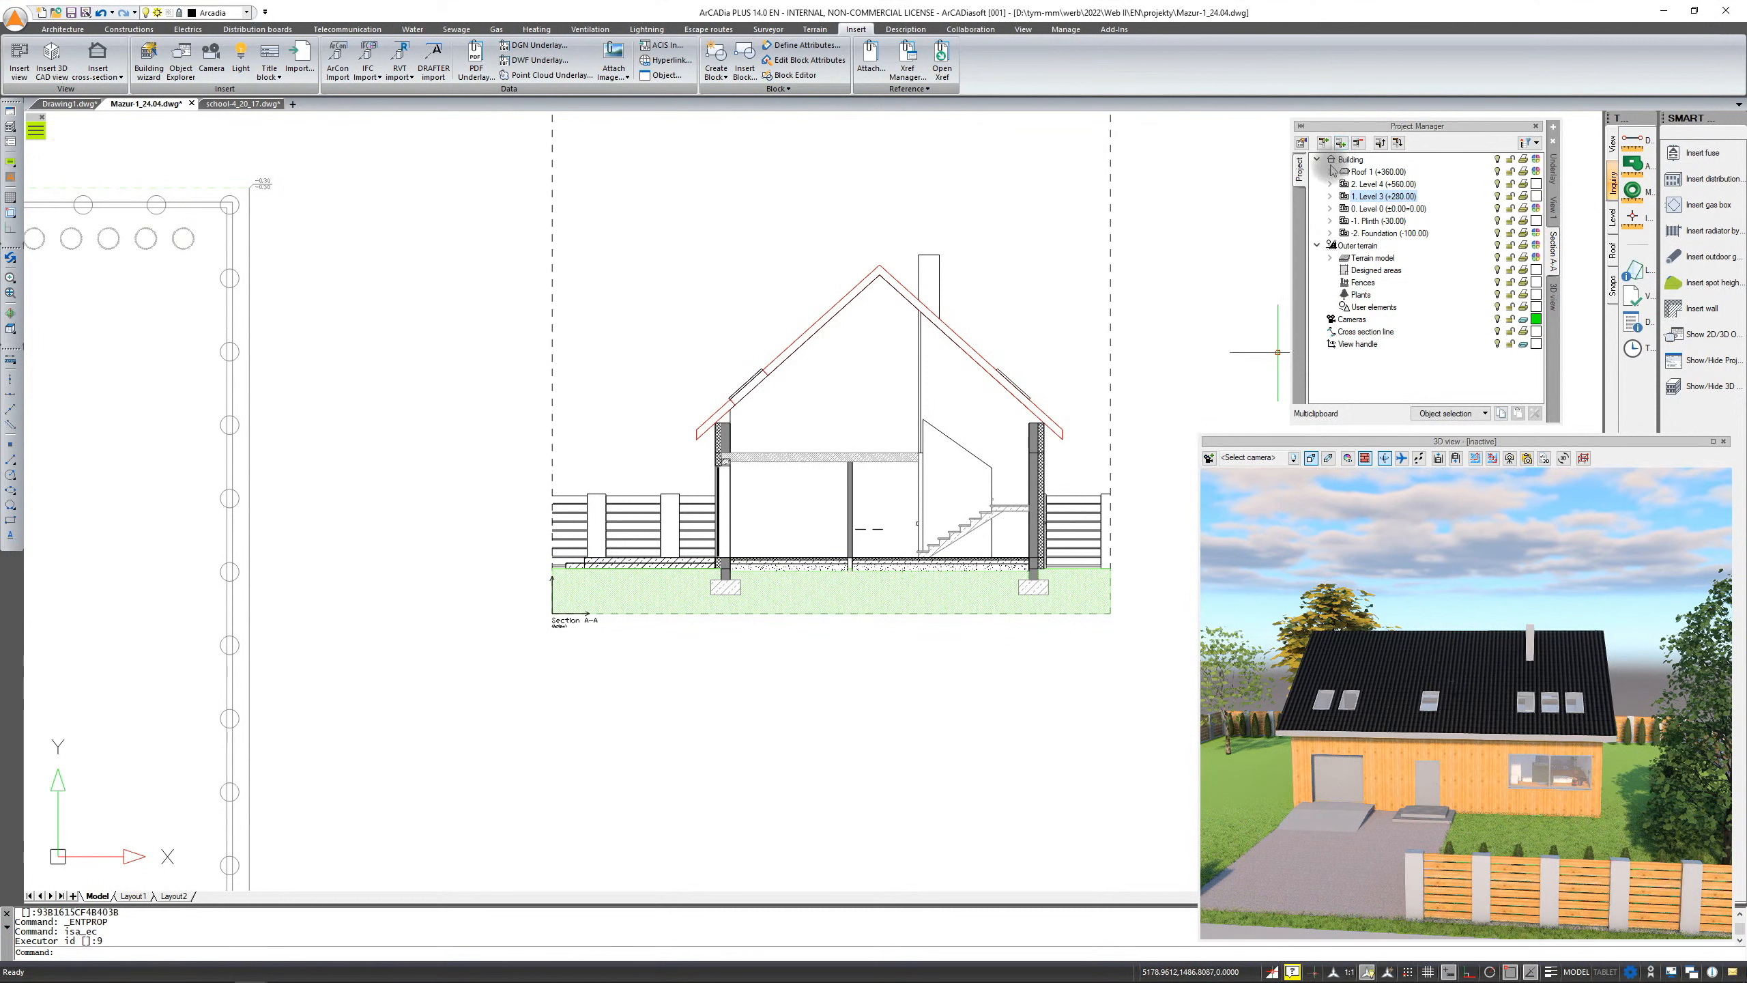
{"action": "left_click", "coordinate": [1330, 208]}
{"action": "left_click", "coordinate": [1330, 183]}
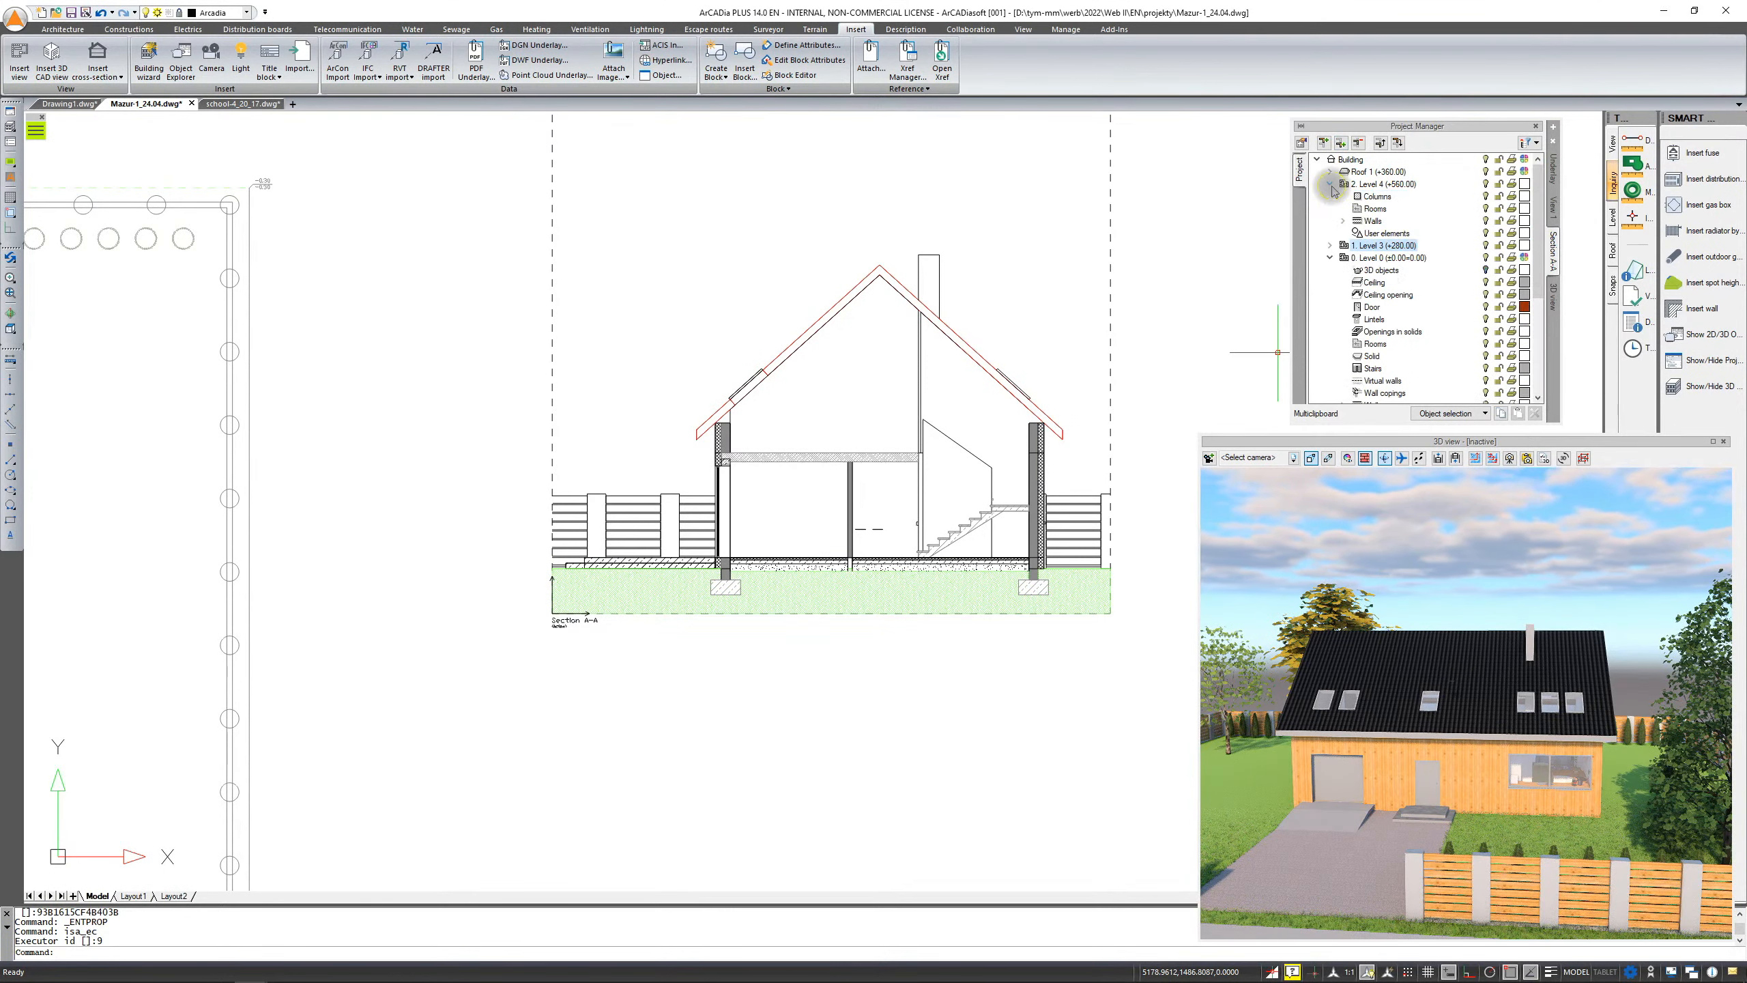
{"action": "left_click", "coordinate": [1330, 172]}
{"action": "middle_click_drag", "start_coordinate": [1091, 345], "coordinate": [938, 473]}
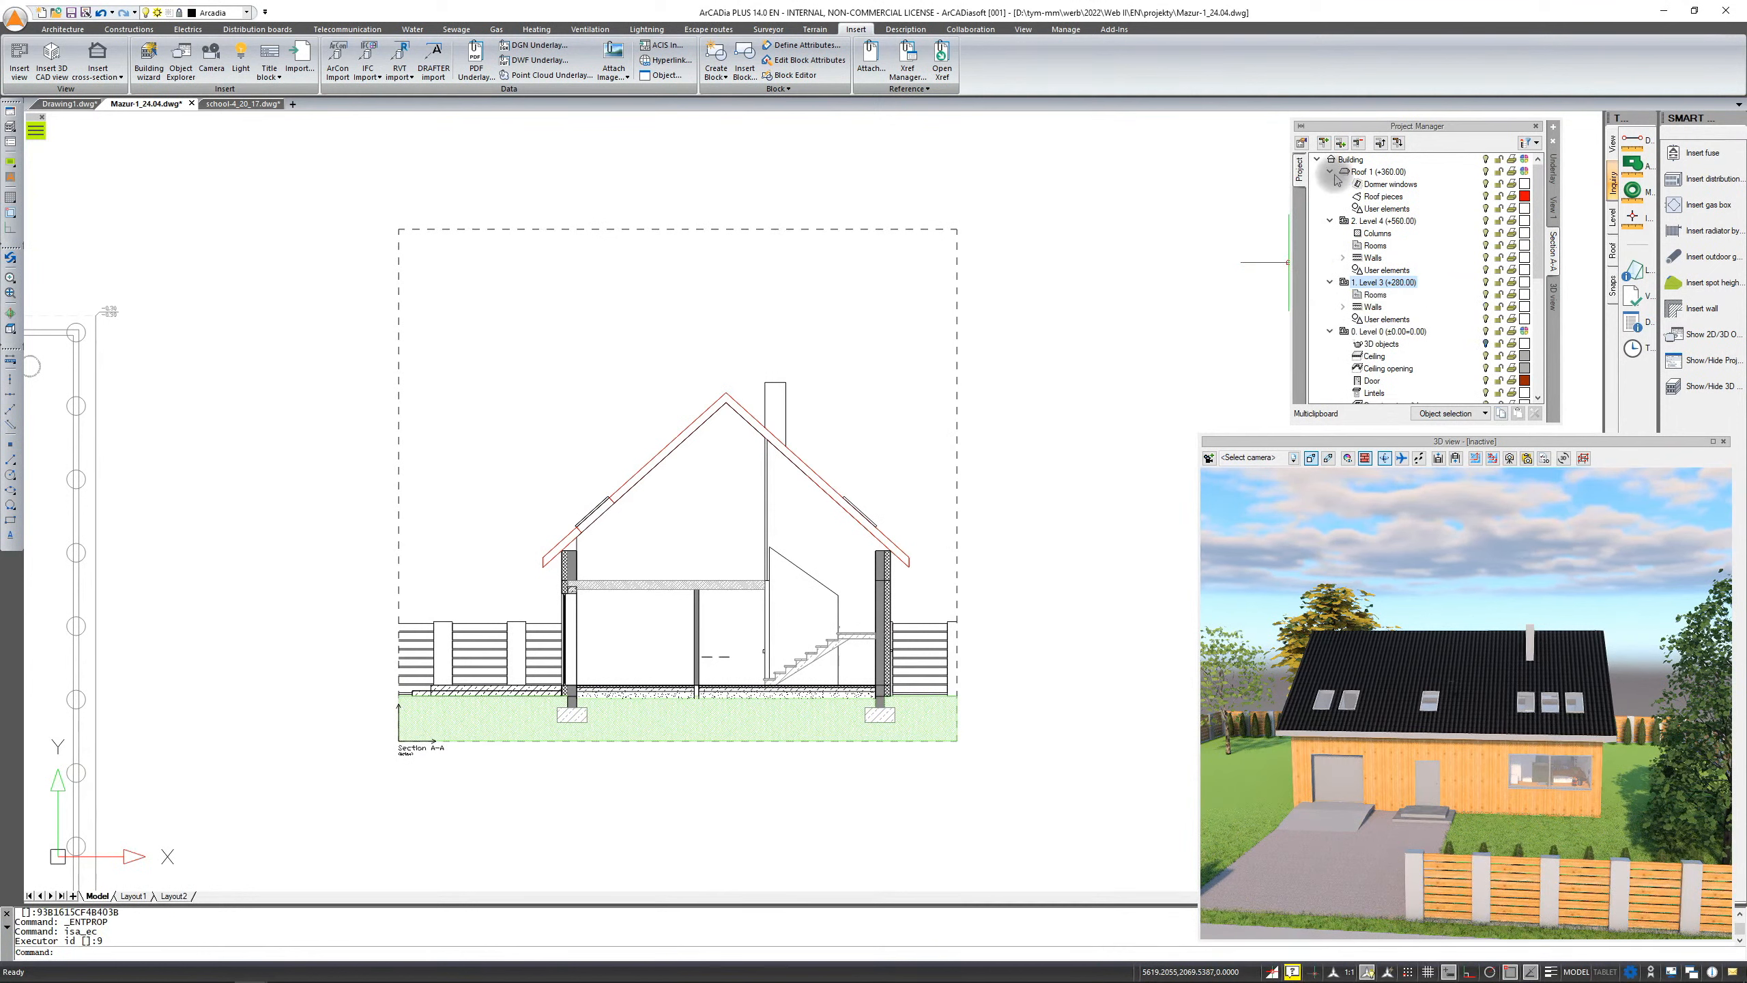
{"action": "left_click", "coordinate": [1317, 160]}
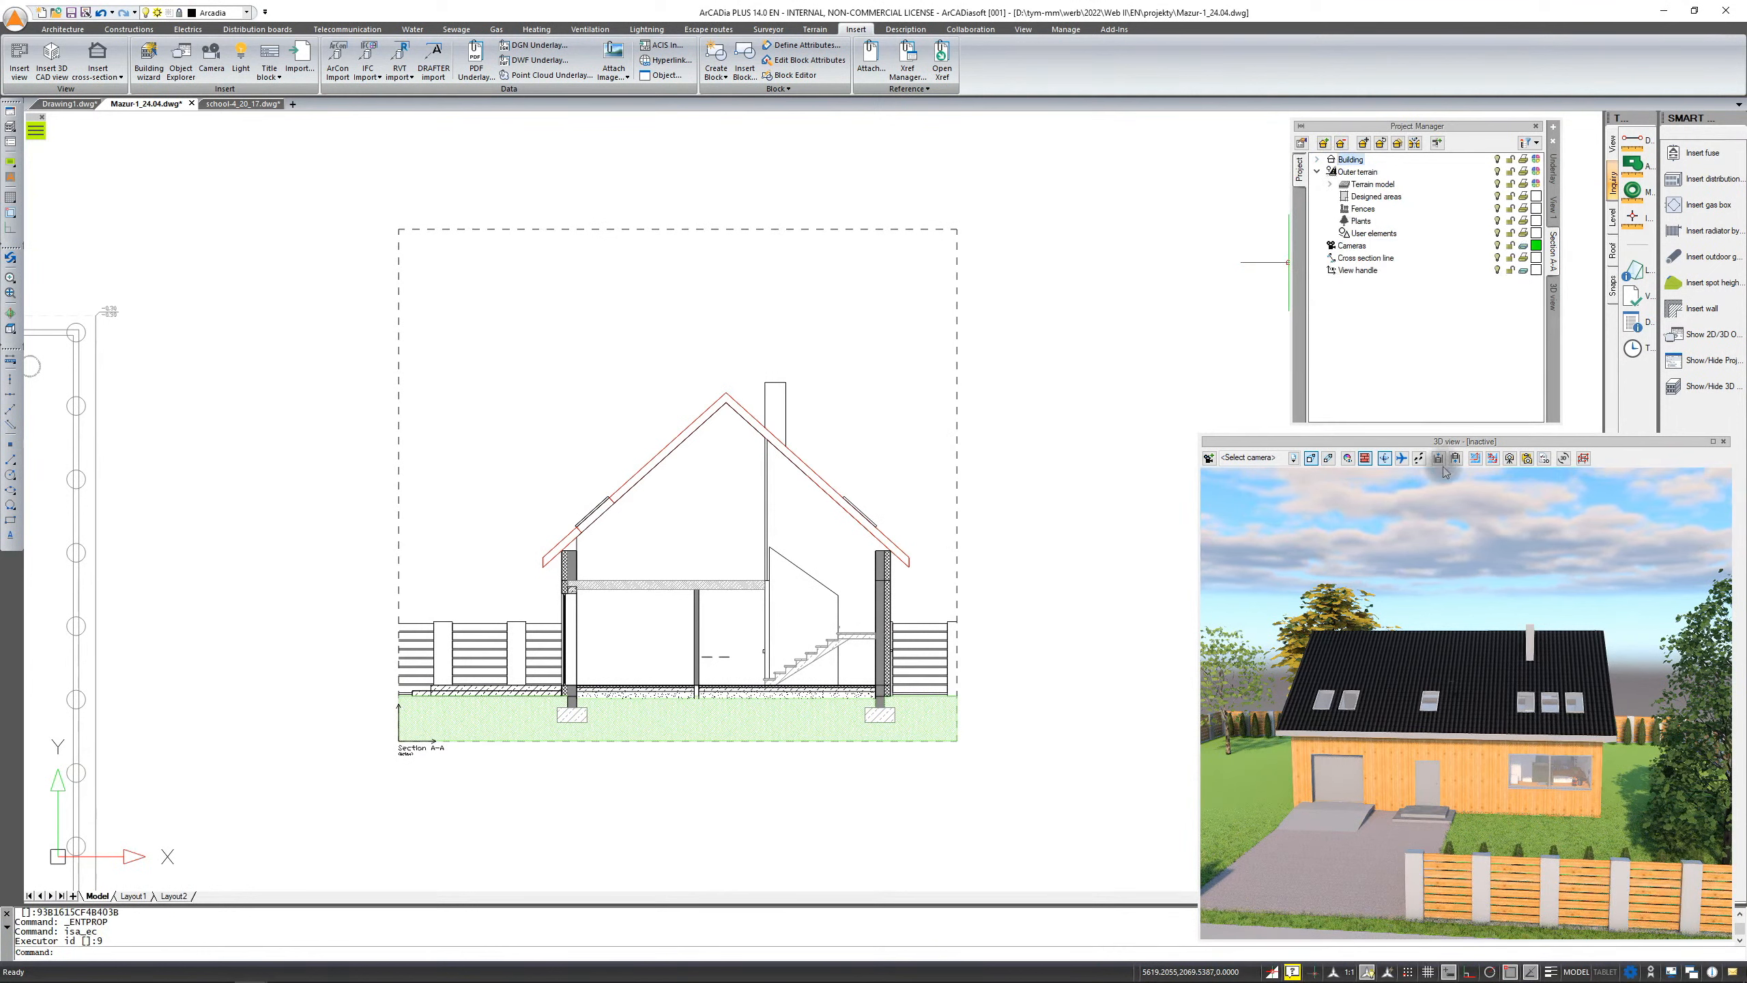
{"action": "left_click", "coordinate": [1553, 207]}
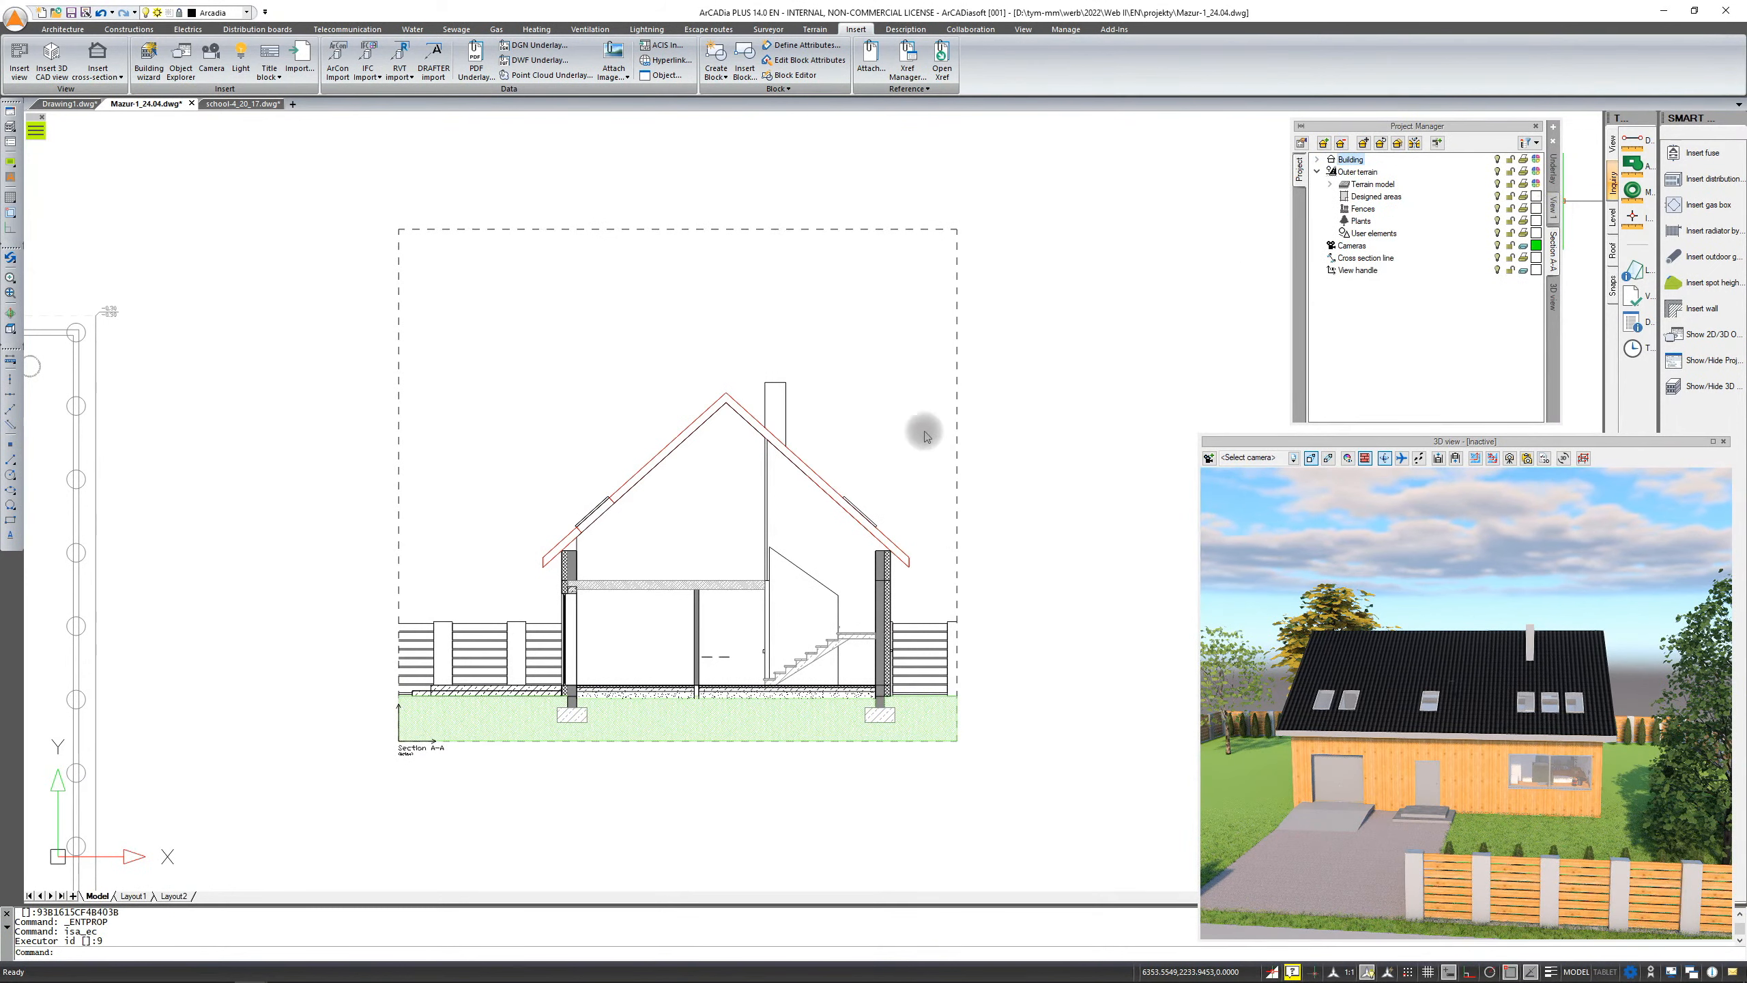
Return to the ground-floor plan and expand only the Level 0 branch in the Project Manager
{"action": "mouse_move", "coordinate": [520, 611]}
{"action": "middle_mouse_down"}
{"action": "mouse_move", "coordinate": [940, 454]}
{"action": "mouse_move", "coordinate": [1026, 399]}
{"action": "middle_mouse_up"}
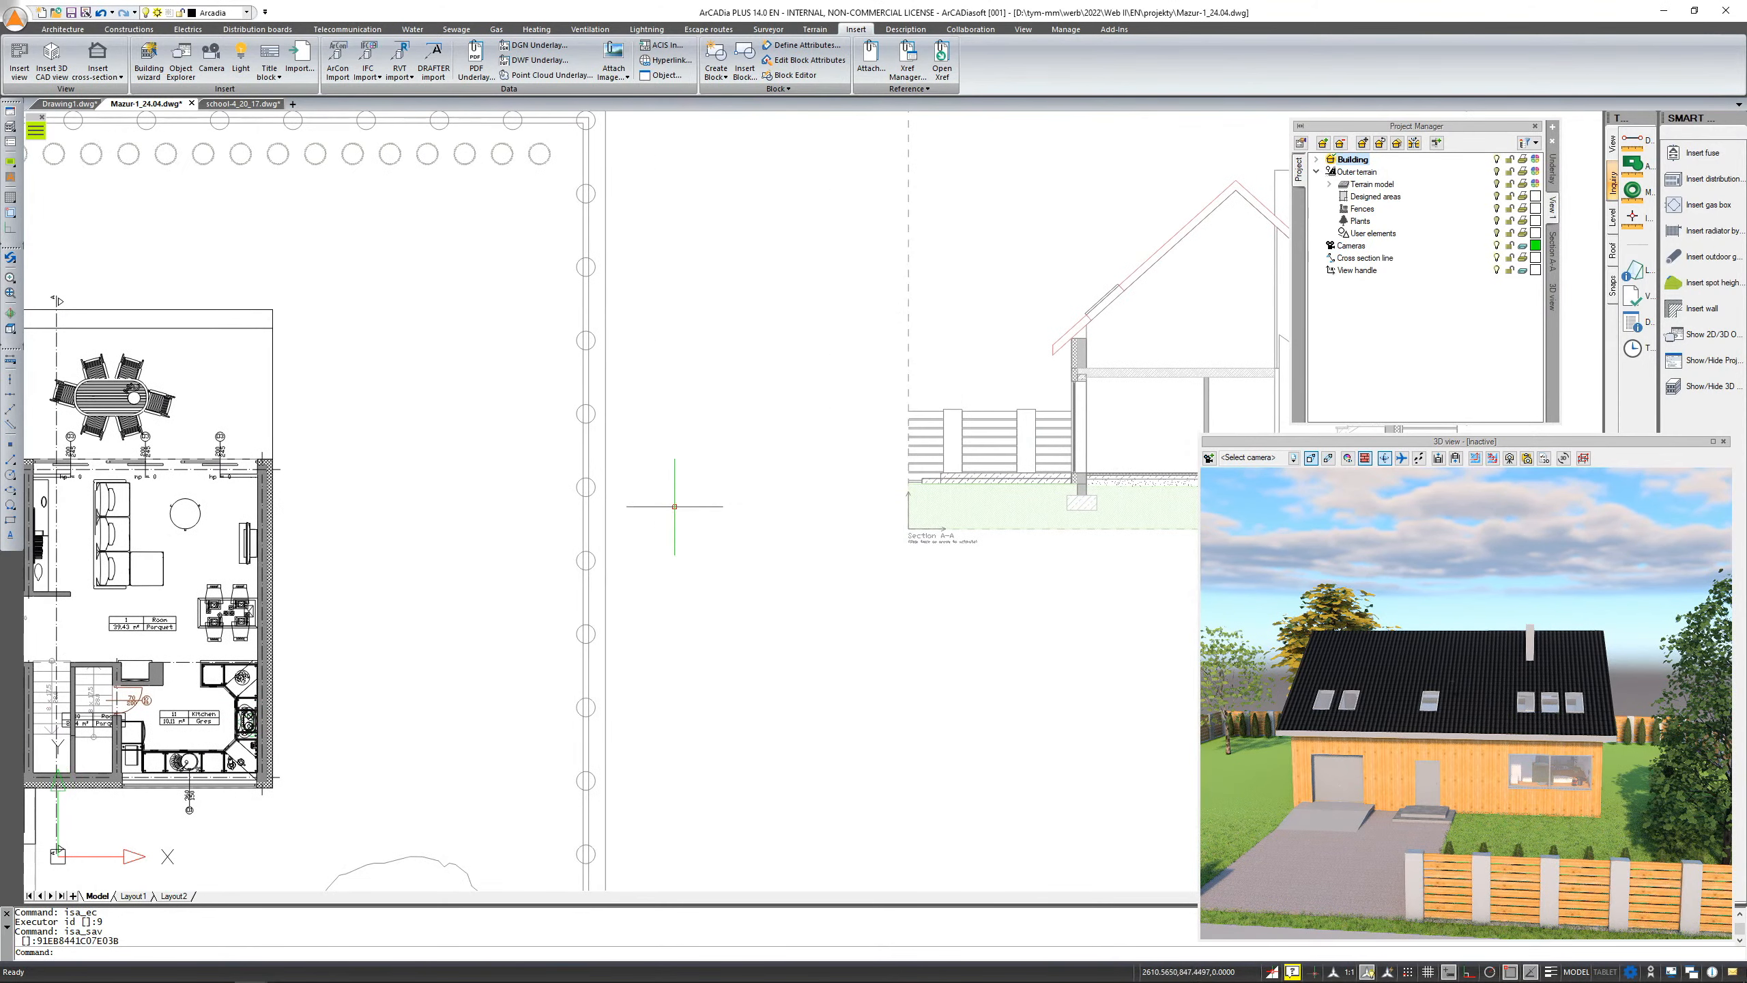
{"action": "middle_click_drag", "start_coordinate": [495, 582], "coordinate": [1178, 480]}
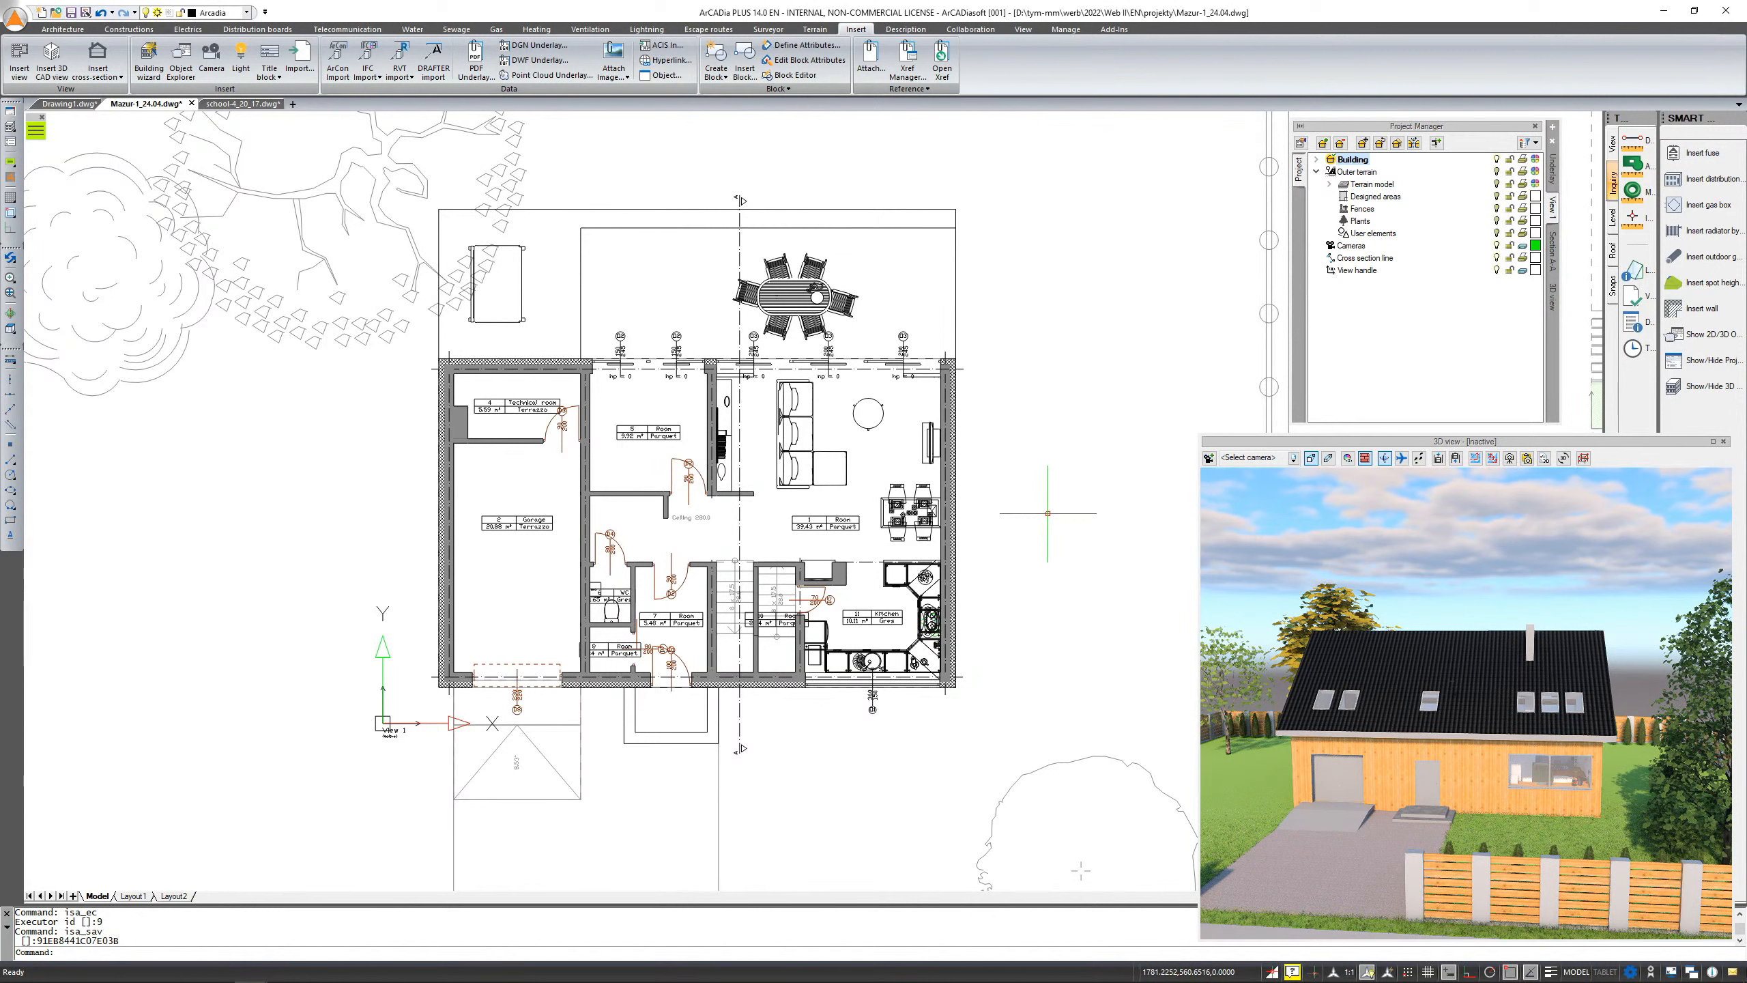
{"action": "left_click", "coordinate": [1316, 159]}
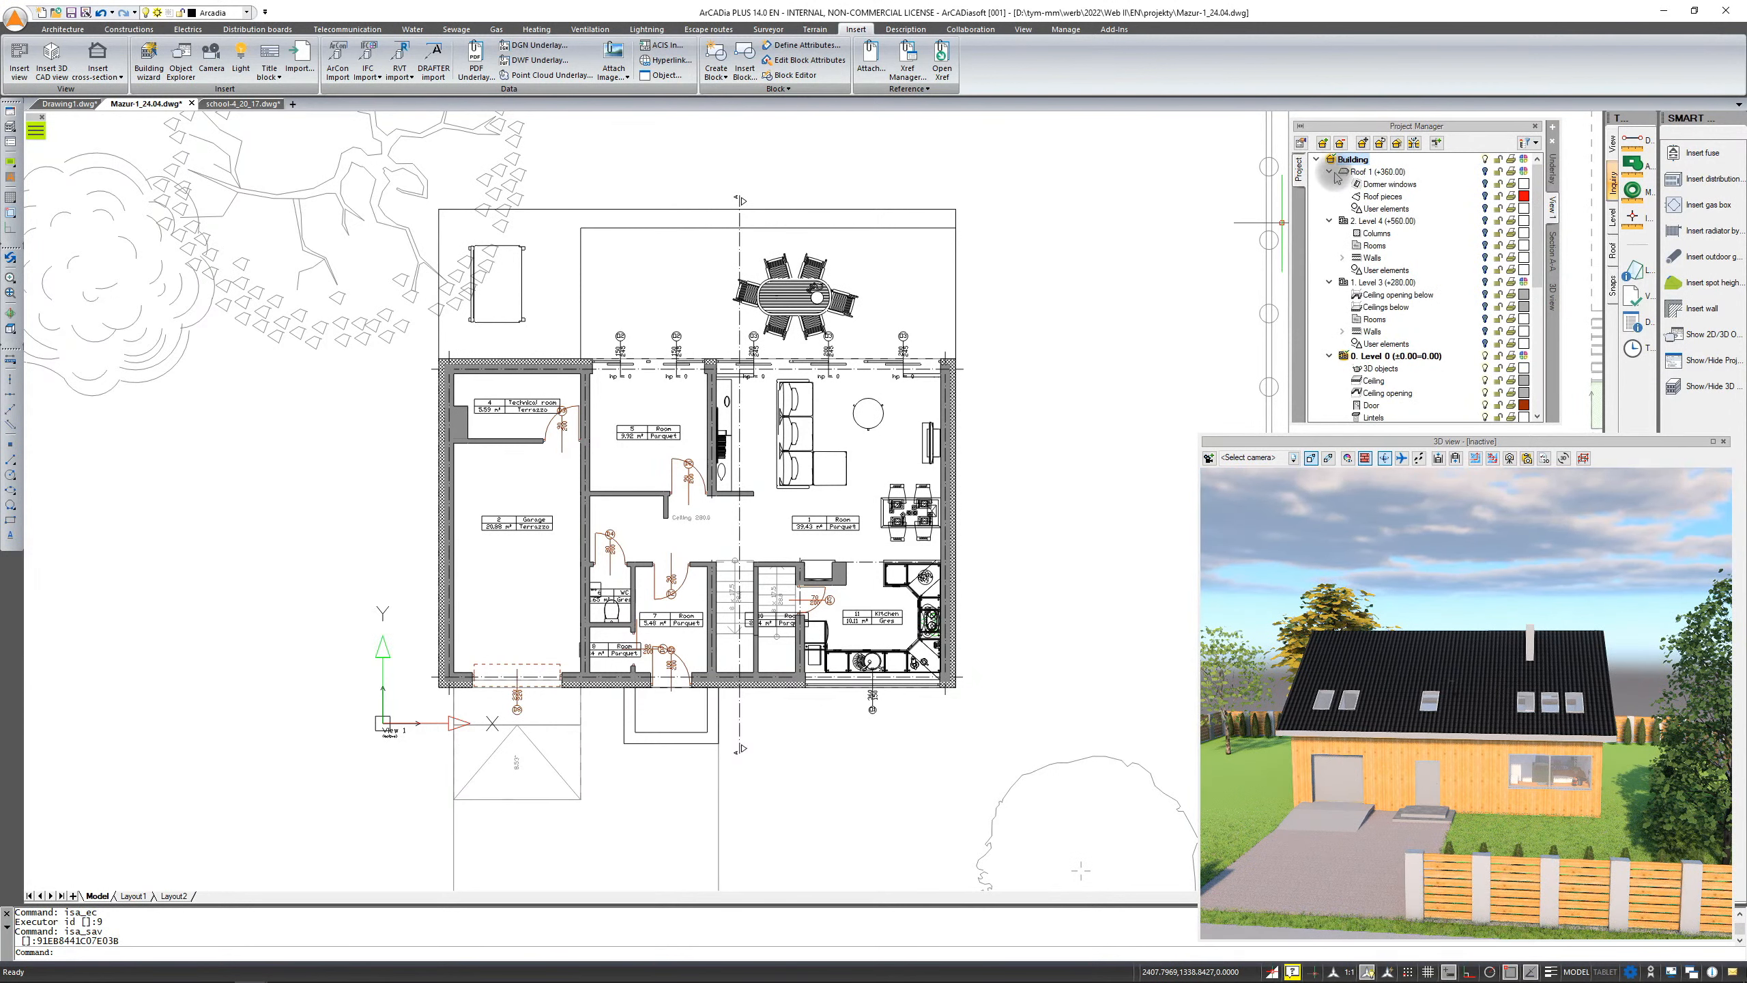
{"action": "left_click", "coordinate": [1329, 172]}
{"action": "left_click", "coordinate": [1330, 184]}
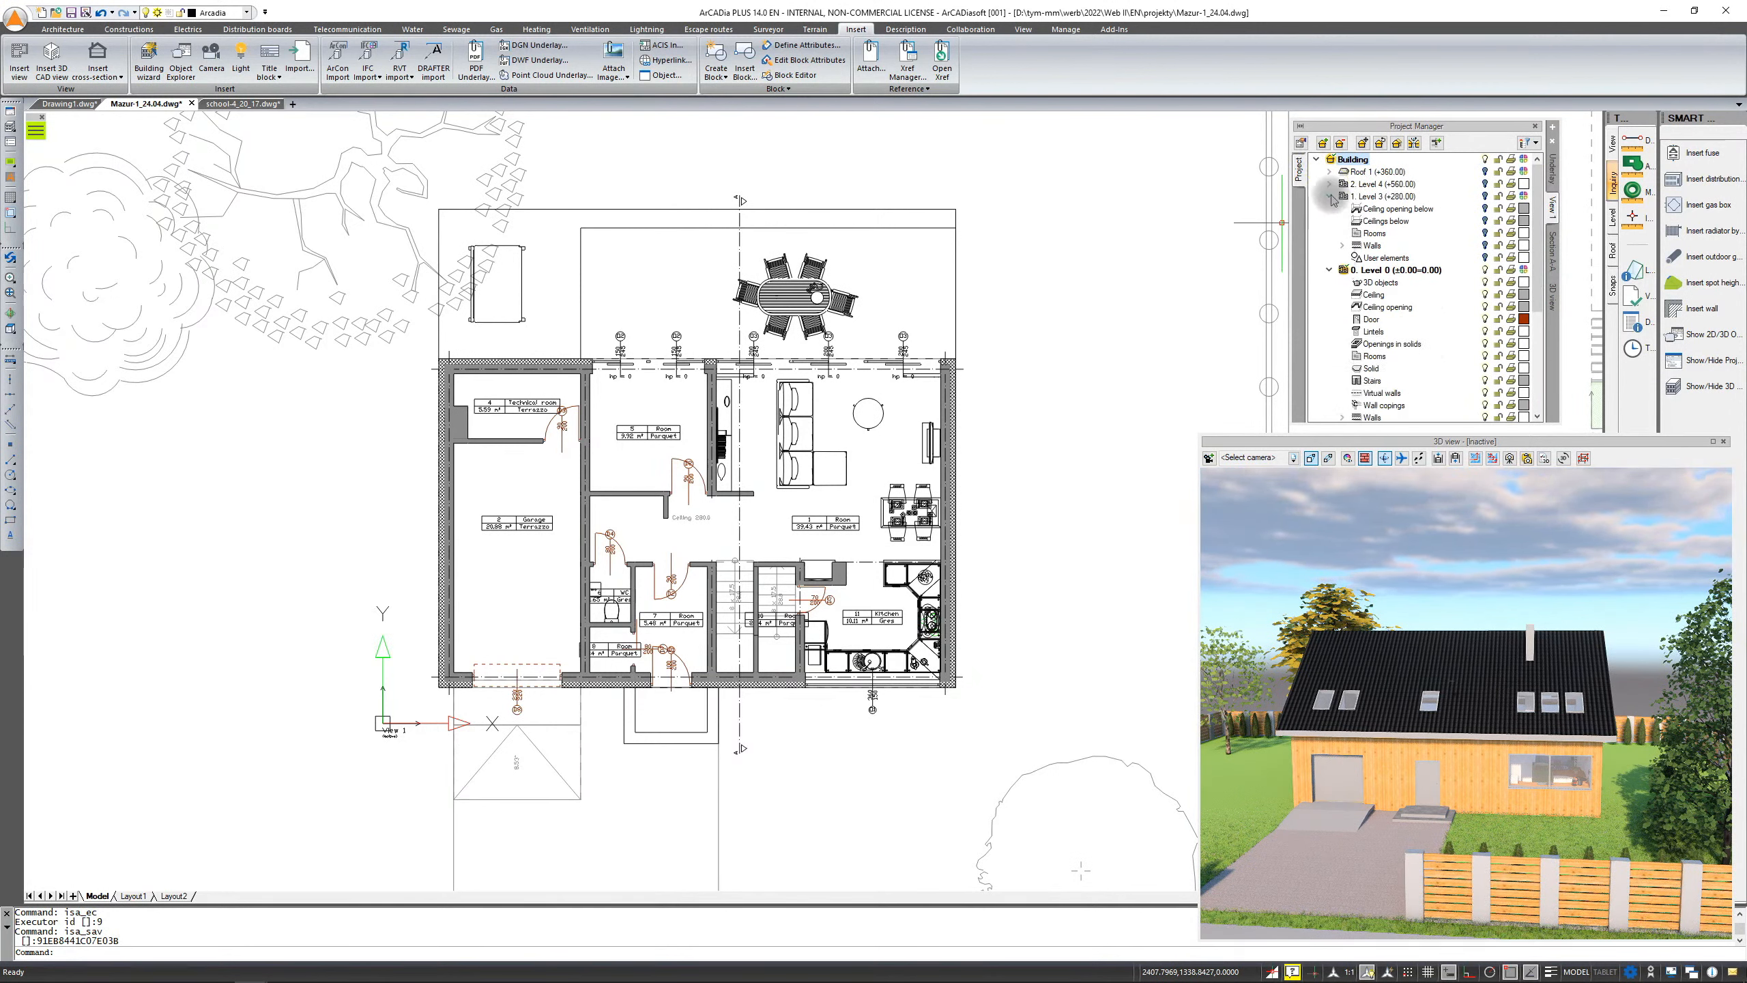
{"action": "left_click", "coordinate": [1329, 196]}
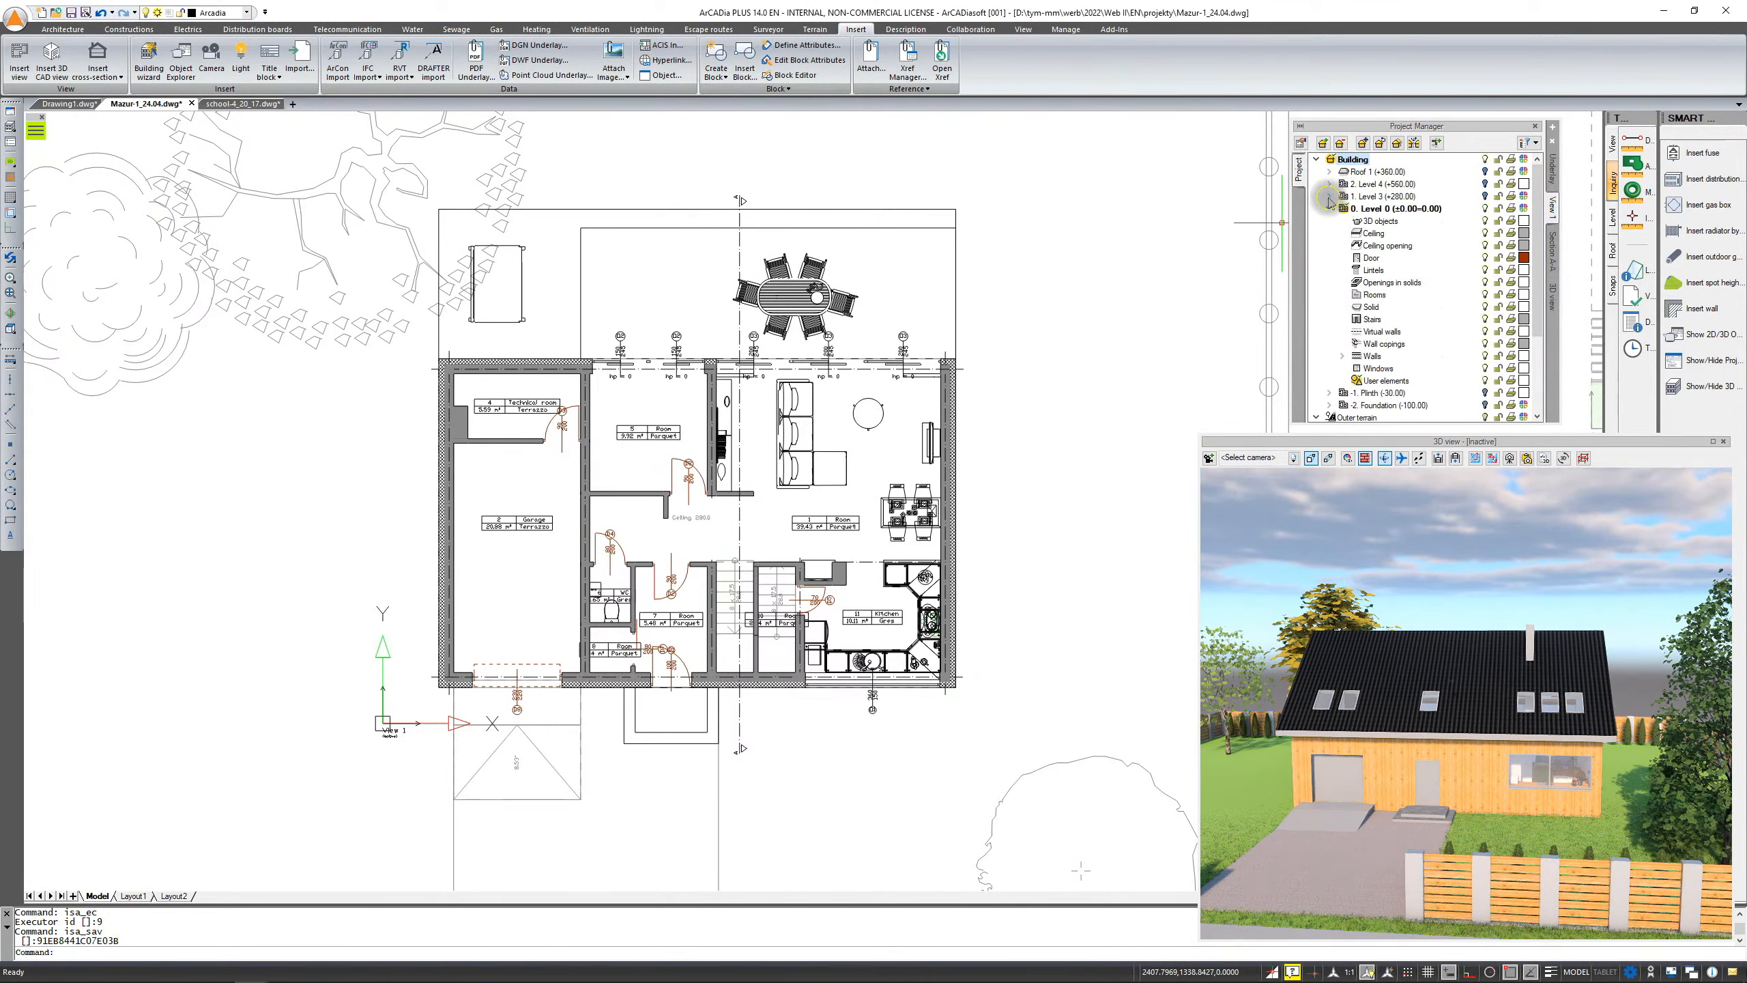
Toggle the Walls lock on Level 0 in the Project Manager, window-select the plan's upper walls, and toggle it back
{"action": "left_click", "coordinate": [1484, 209]}
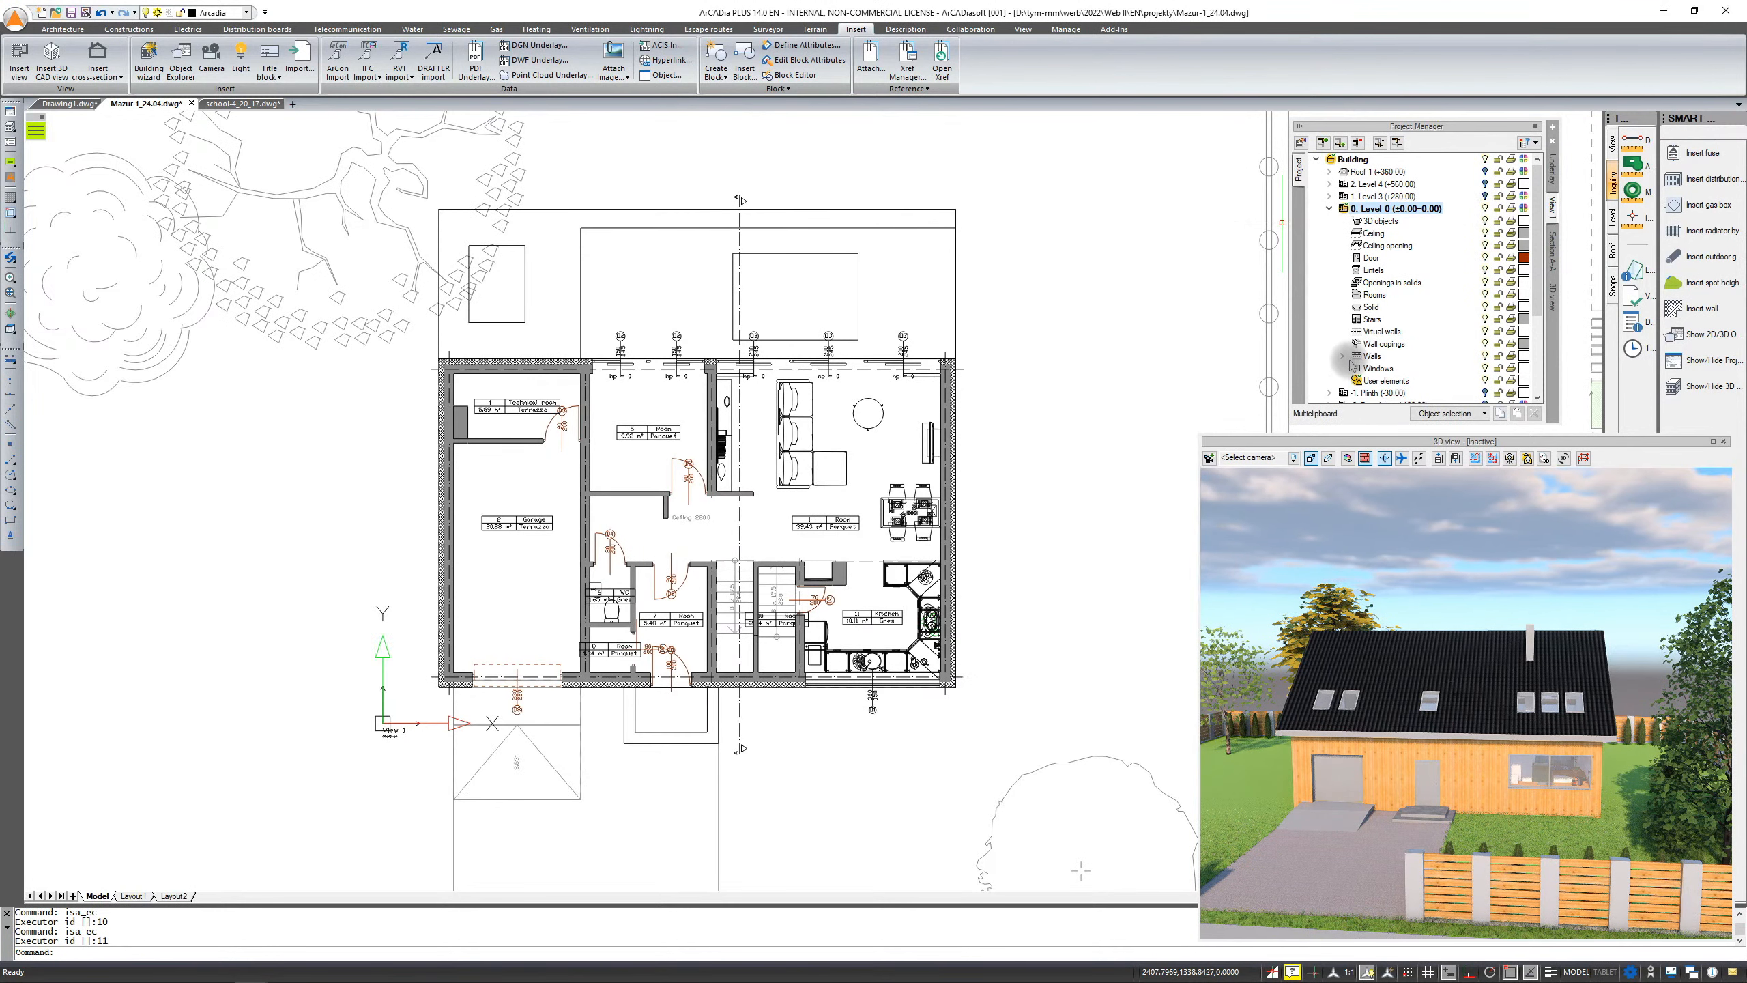
{"action": "left_click", "coordinate": [1499, 356]}
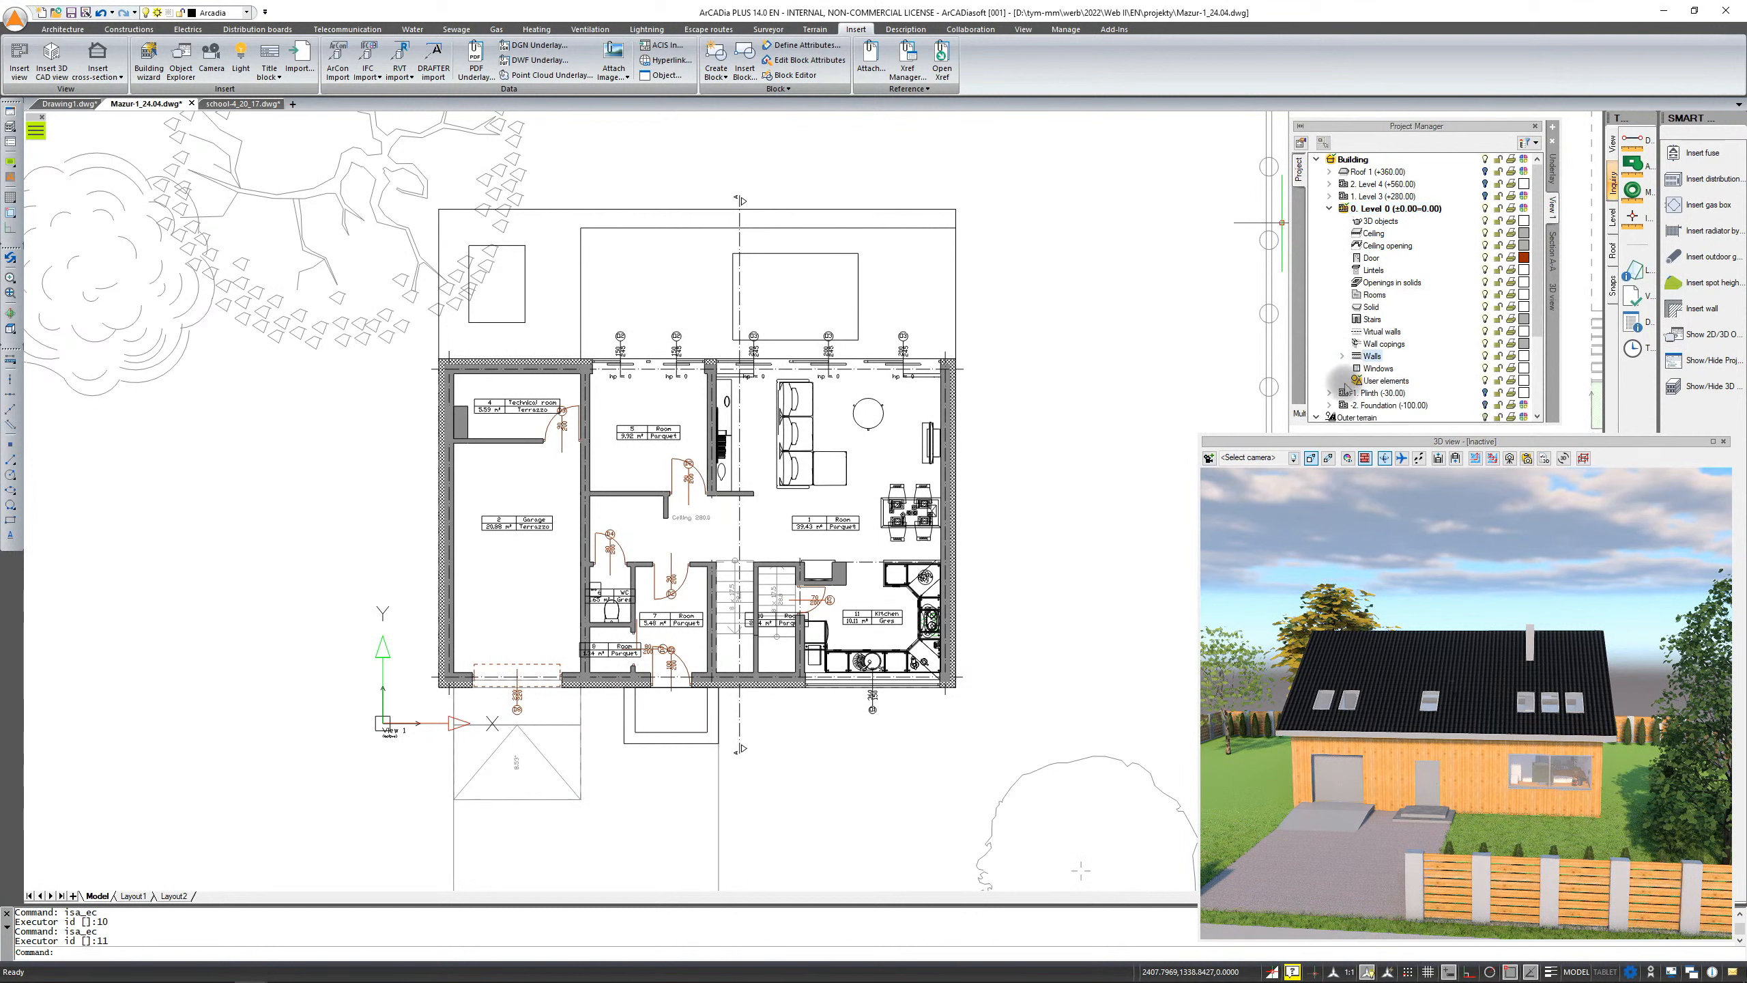
{"action": "left_click", "coordinate": [1032, 392]}
{"action": "left_click", "coordinate": [890, 346]}
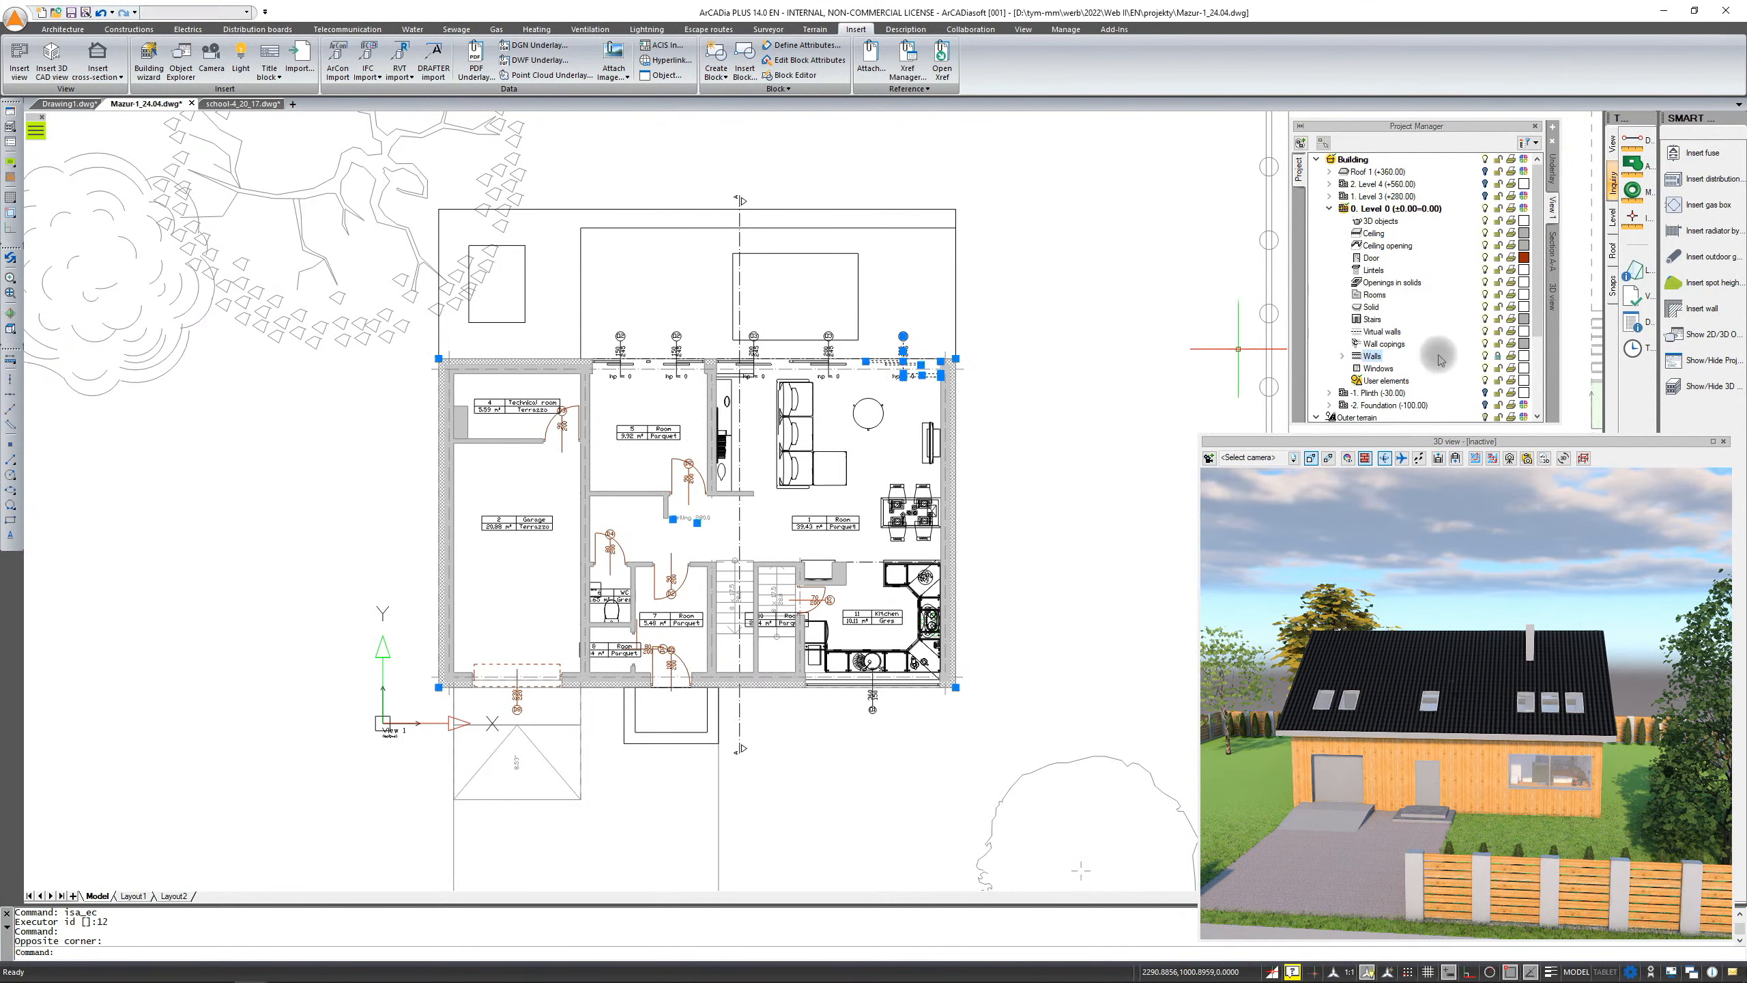
{"action": "left_click", "coordinate": [1499, 357]}
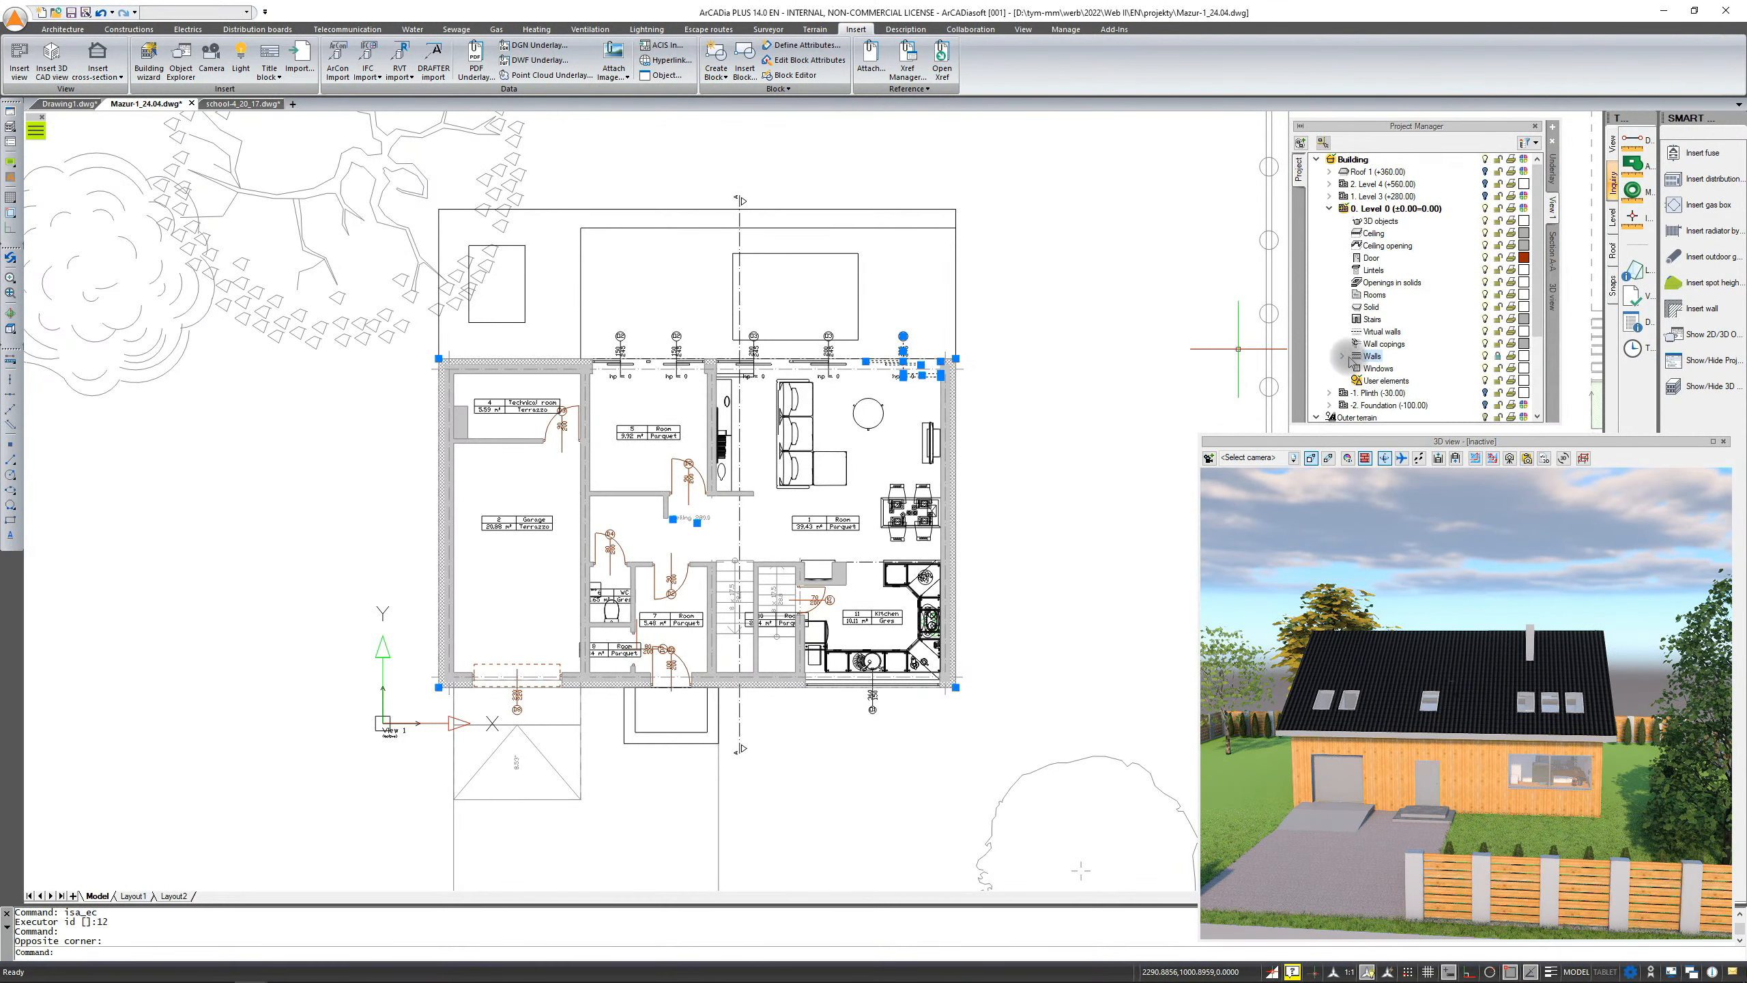
Expand the Level 0 Walls branch and assign a new display colour to the External walls
{"action": "left_click", "coordinate": [1341, 356]}
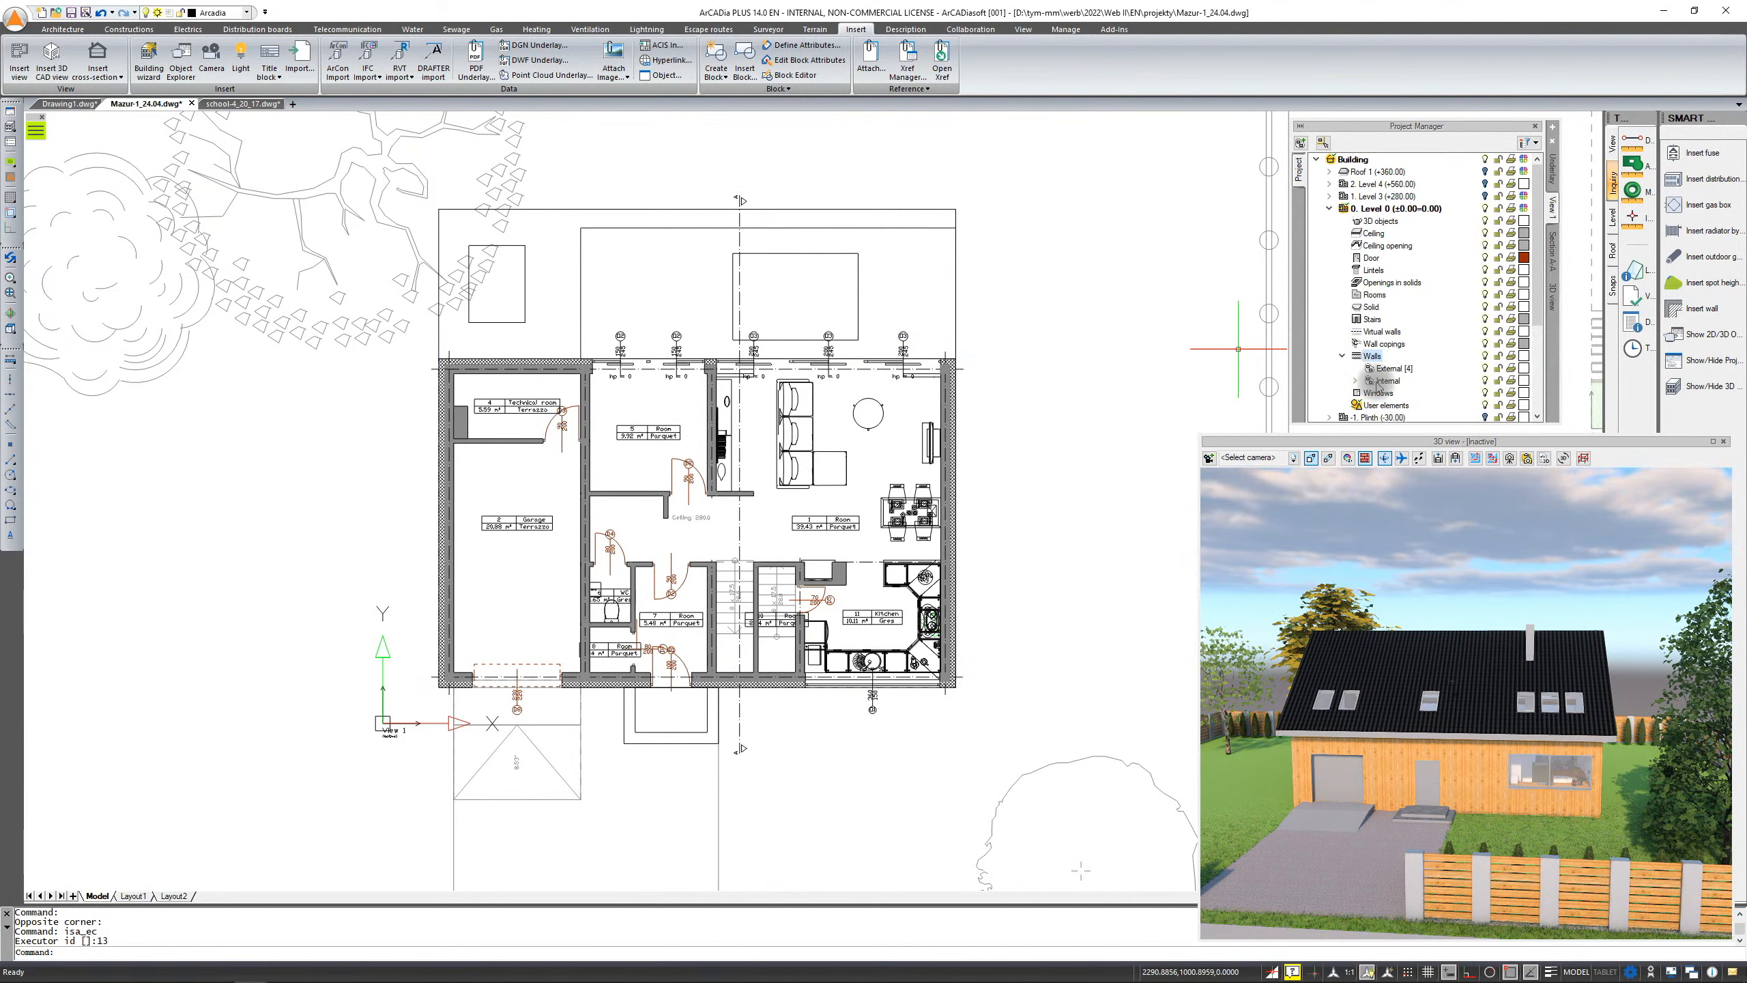
{"action": "left_click", "coordinate": [1524, 369]}
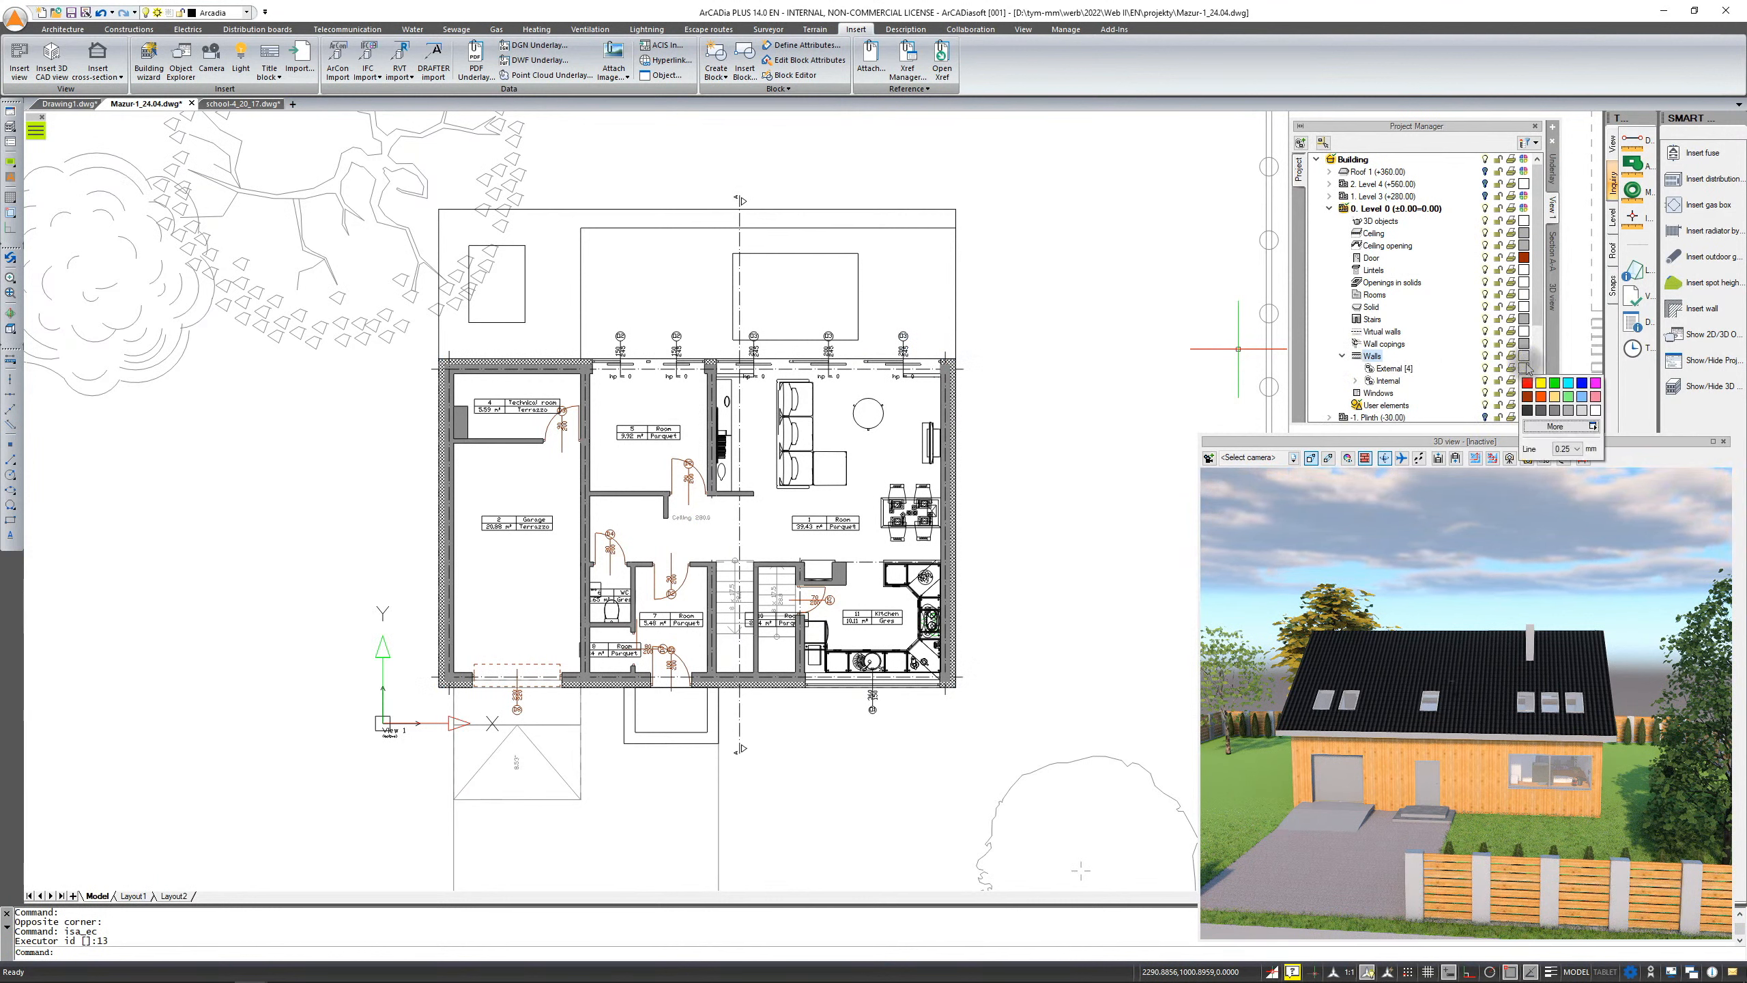
{"action": "left_click", "coordinate": [1581, 398]}
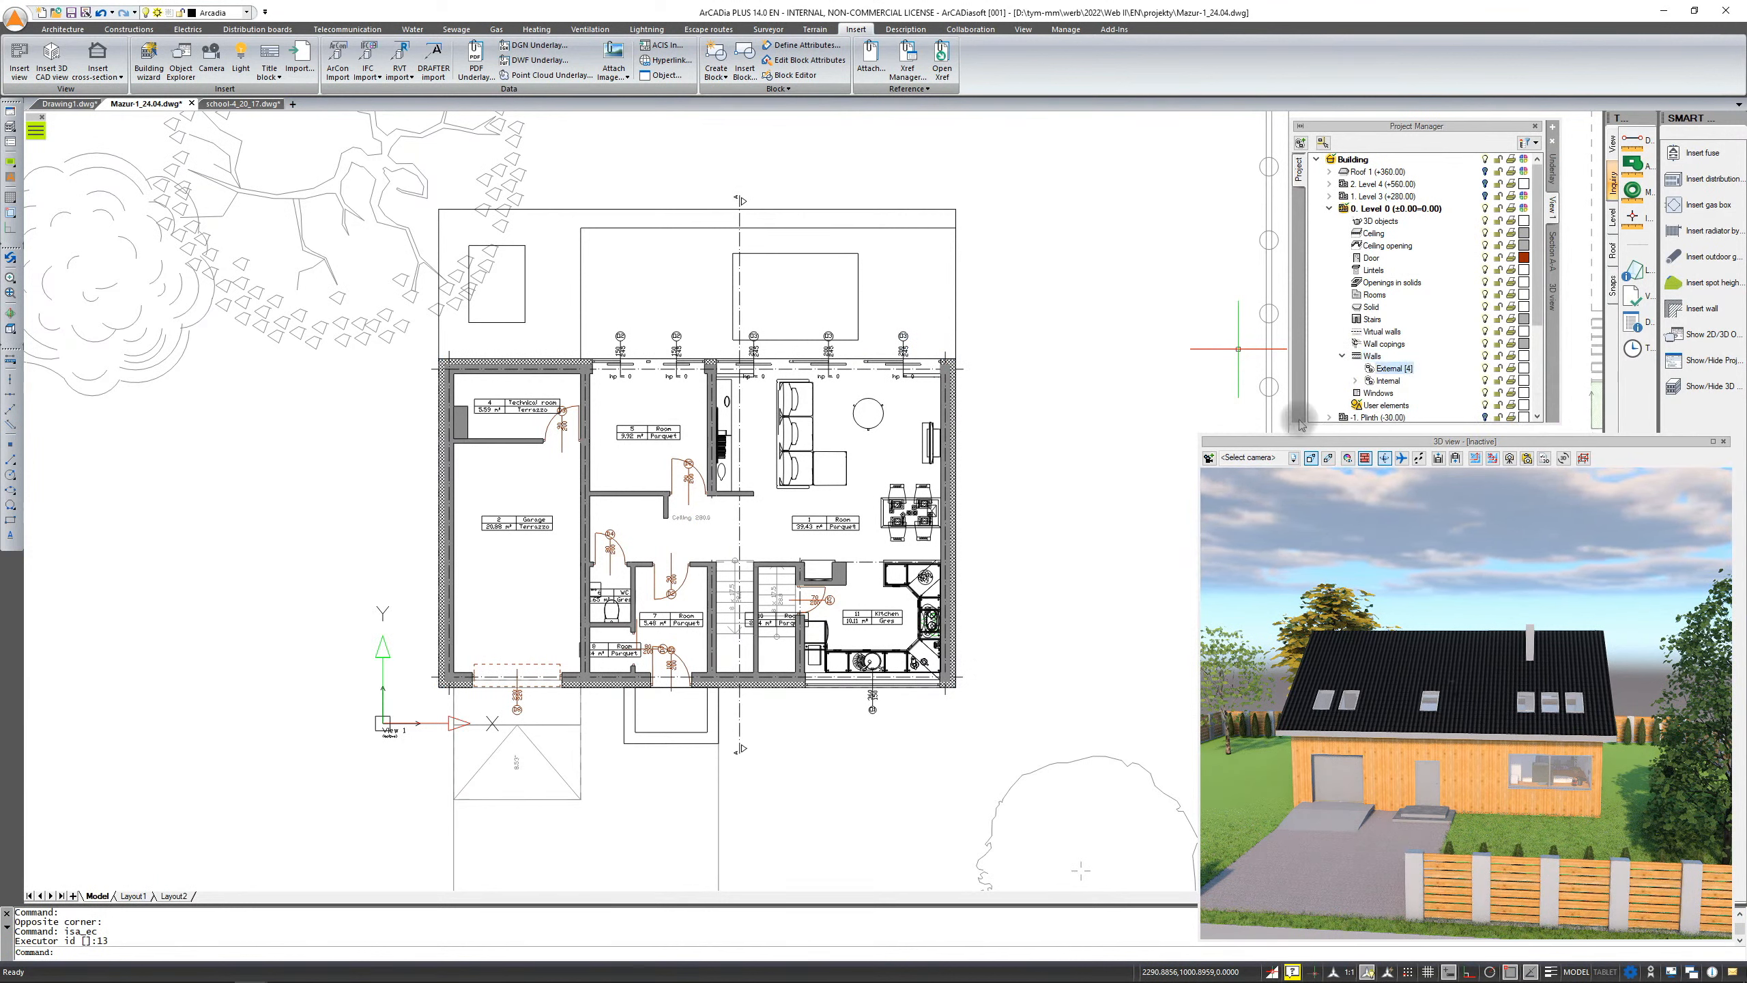
{"action": "scroll", "coordinate": [961, 415], "scroll_direction": "up", "scroll_amount": 2}
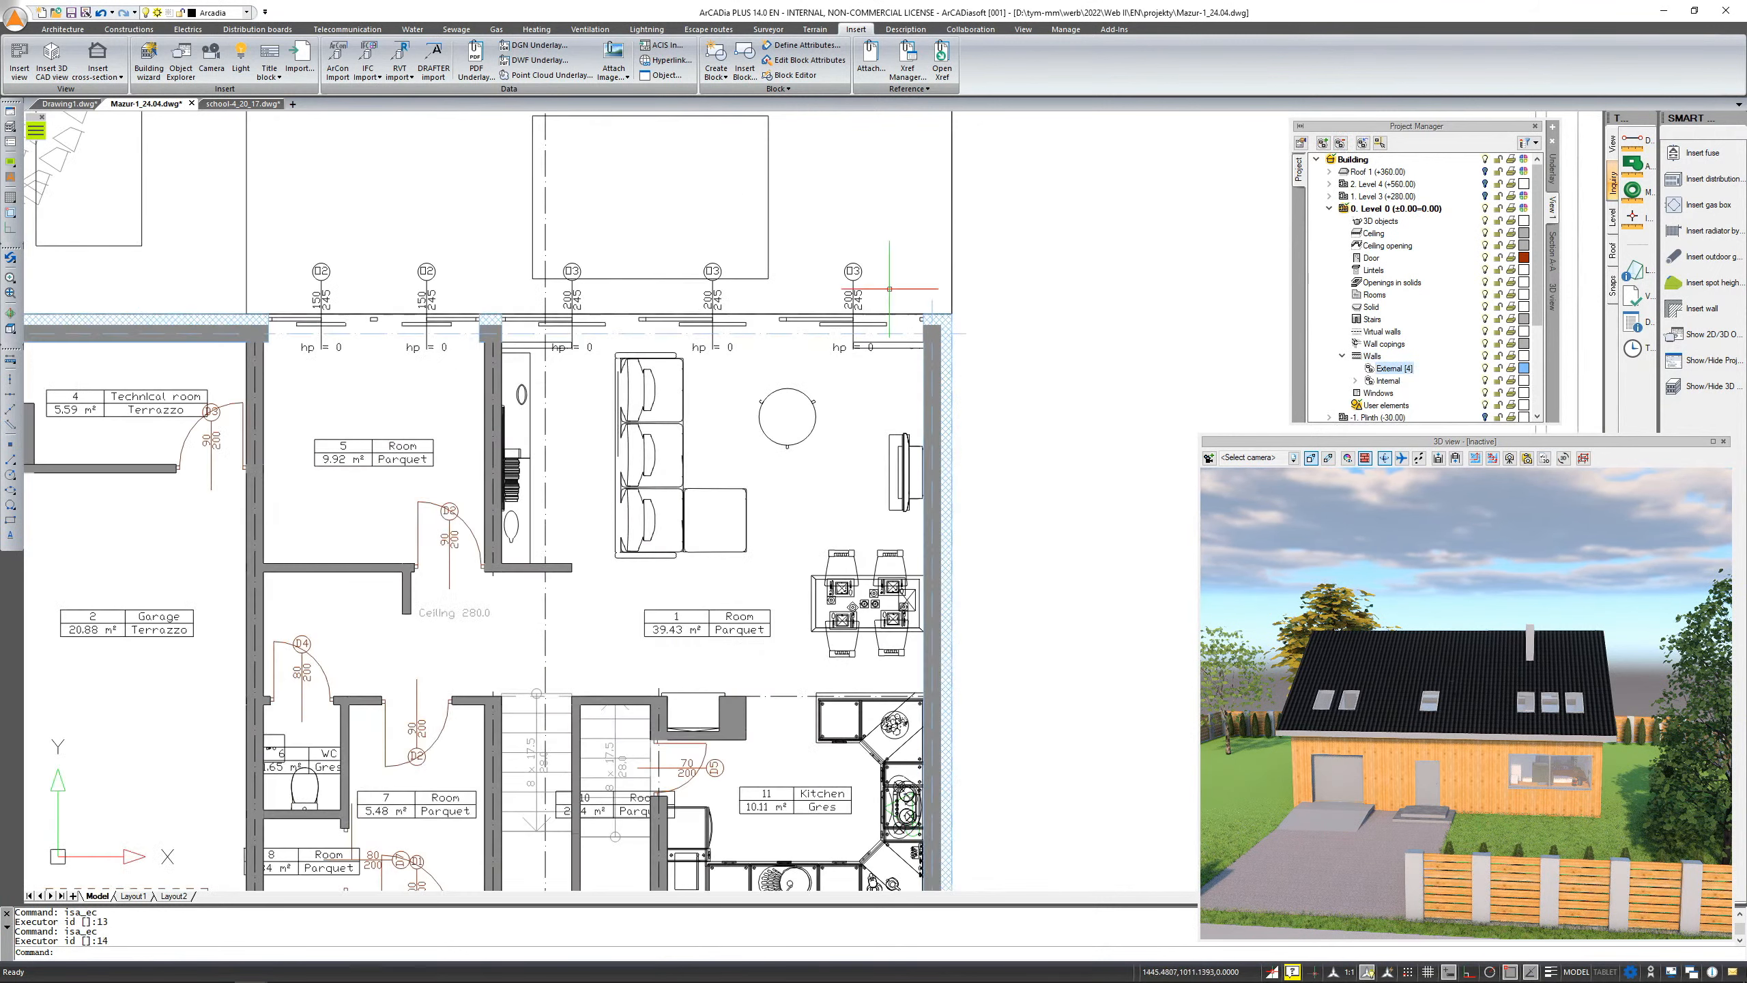
Switch to the Drawing1 drawing, turn the grid off, and expand its Level 0 branch in the Project Manager
{"action": "left_click", "coordinate": [46, 105]}
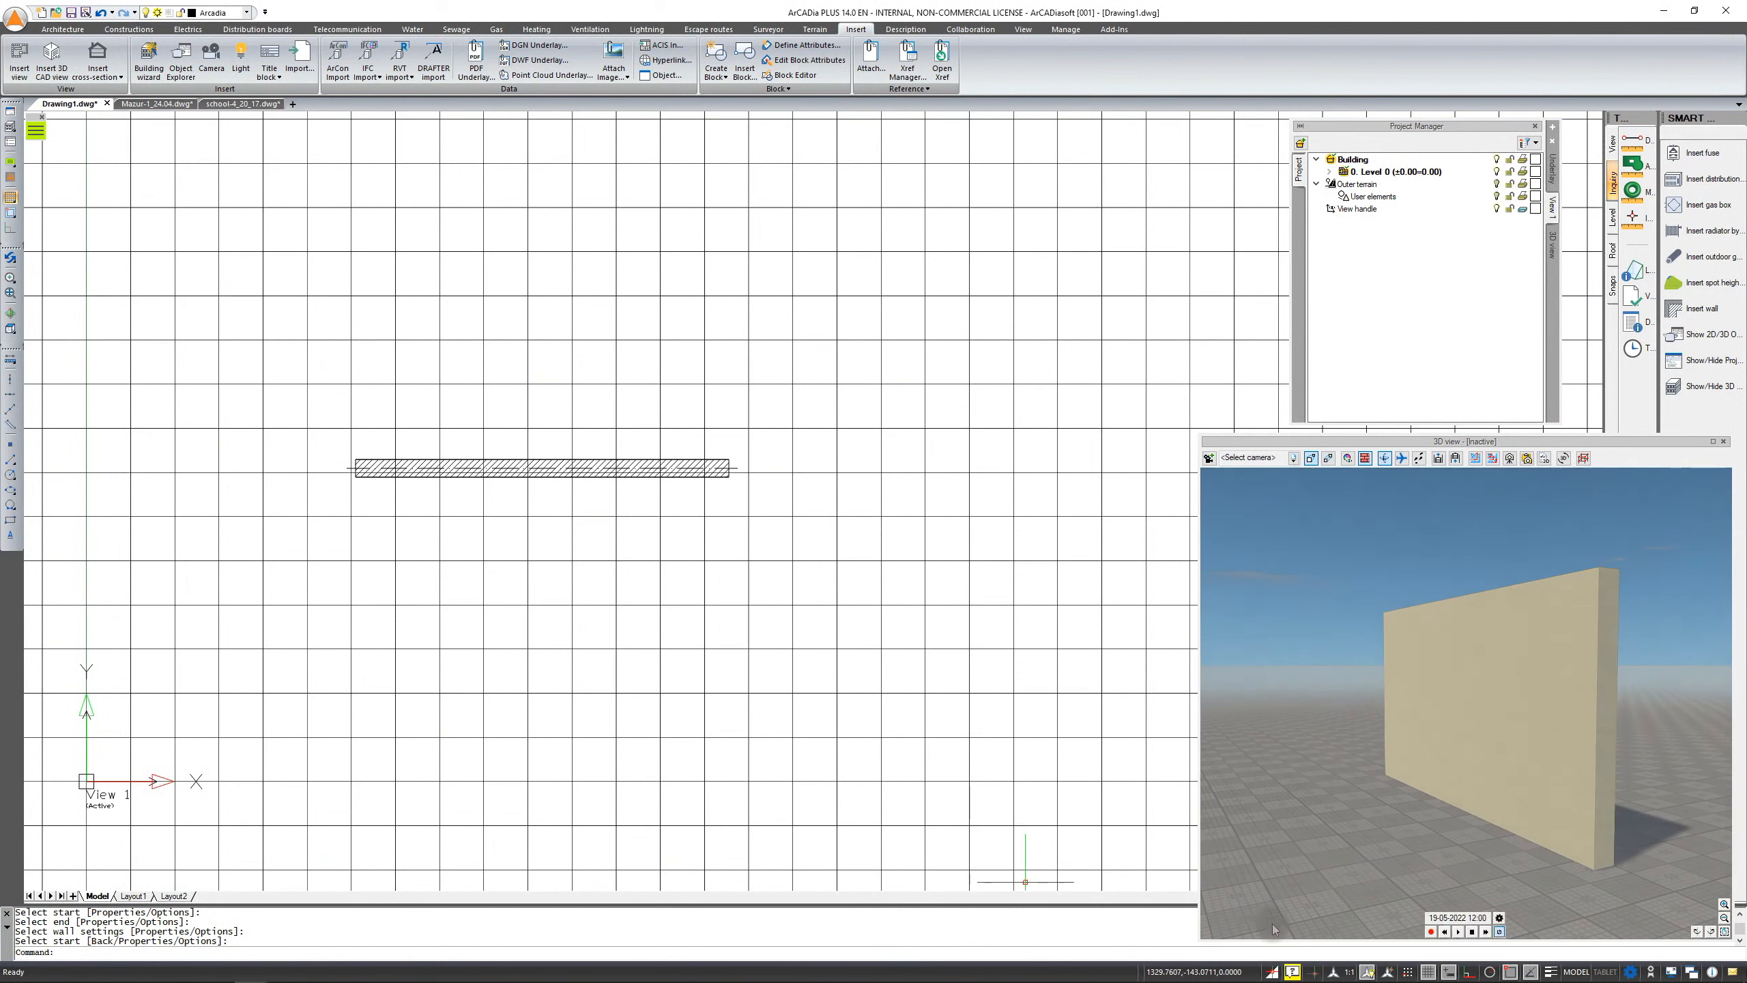
{"action": "key", "text": "F7"}
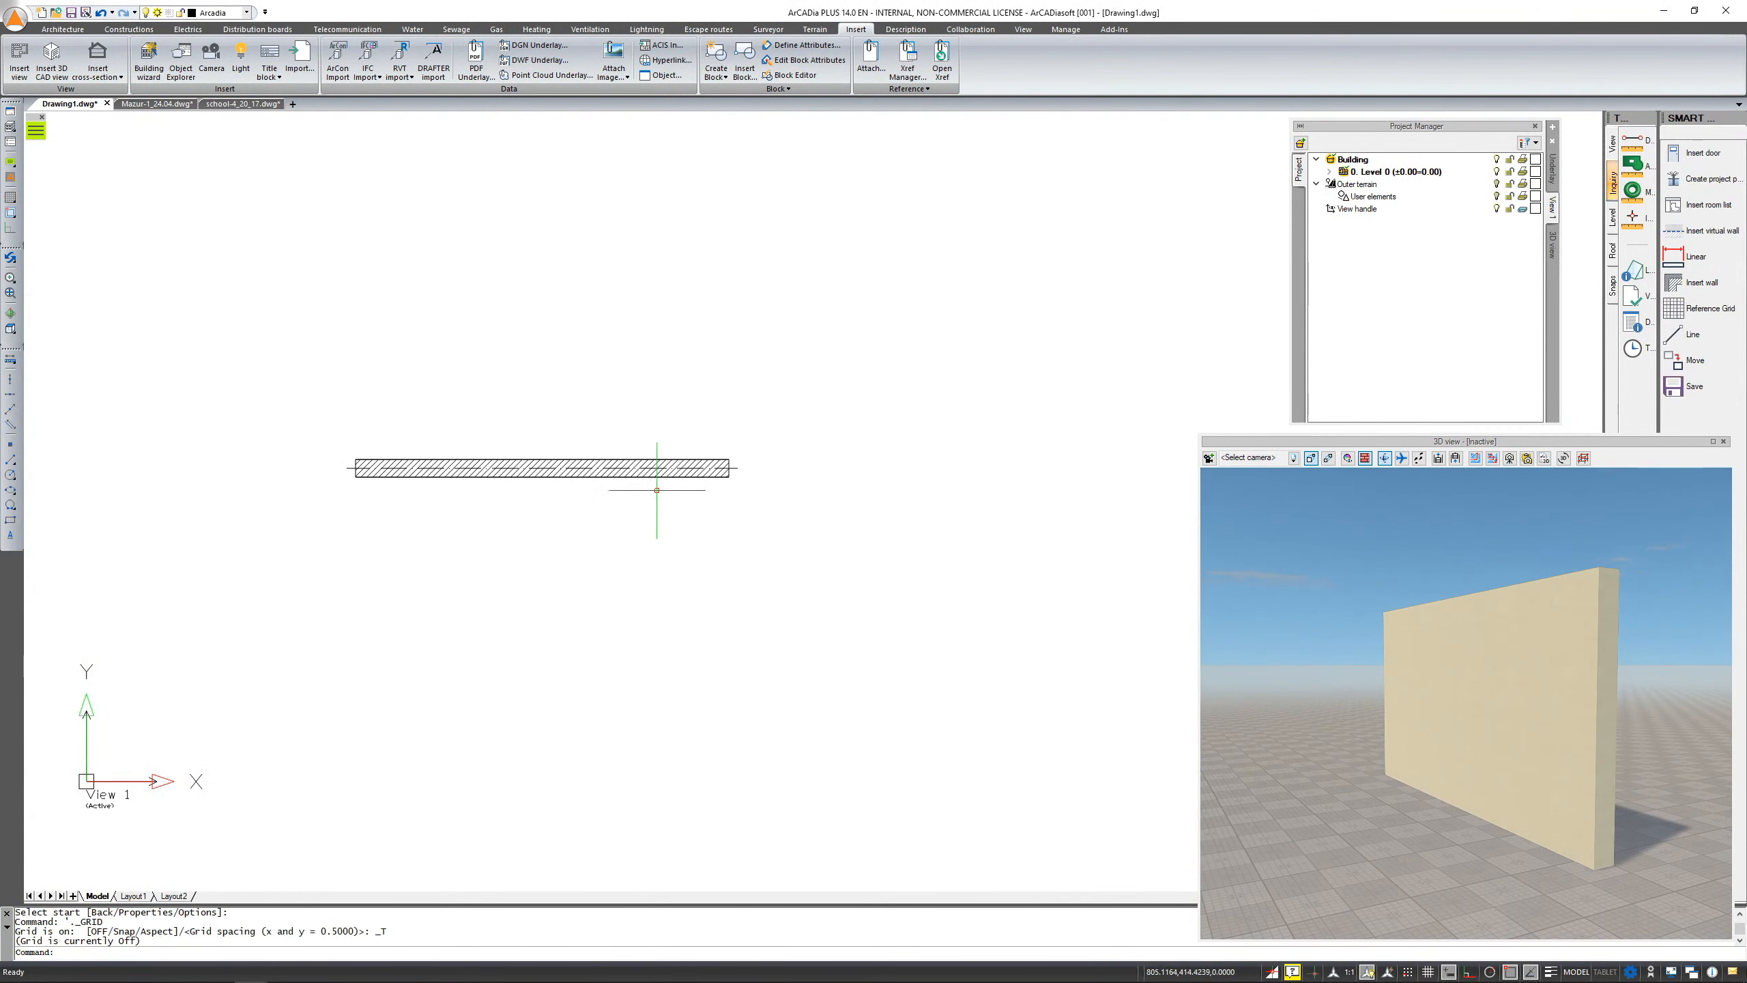
{"action": "left_click", "coordinate": [1329, 172]}
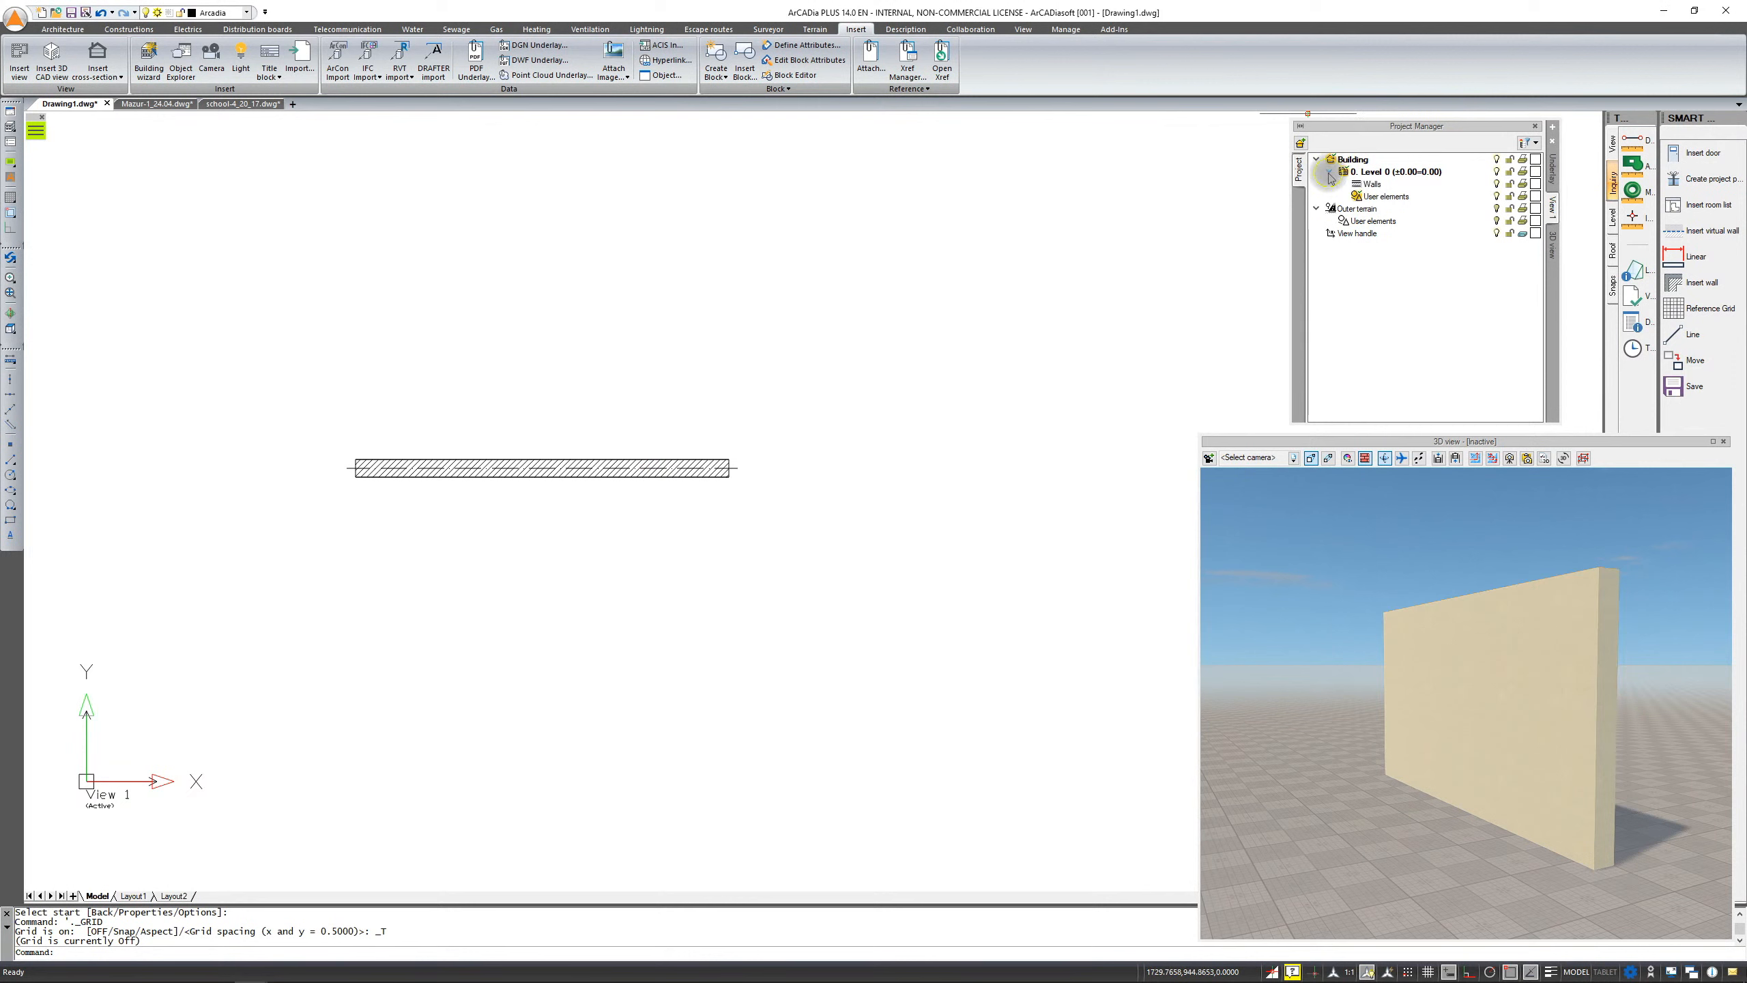
Insert a window into the middle of the wall in Drawing1
{"action": "left_click", "coordinate": [1372, 183]}
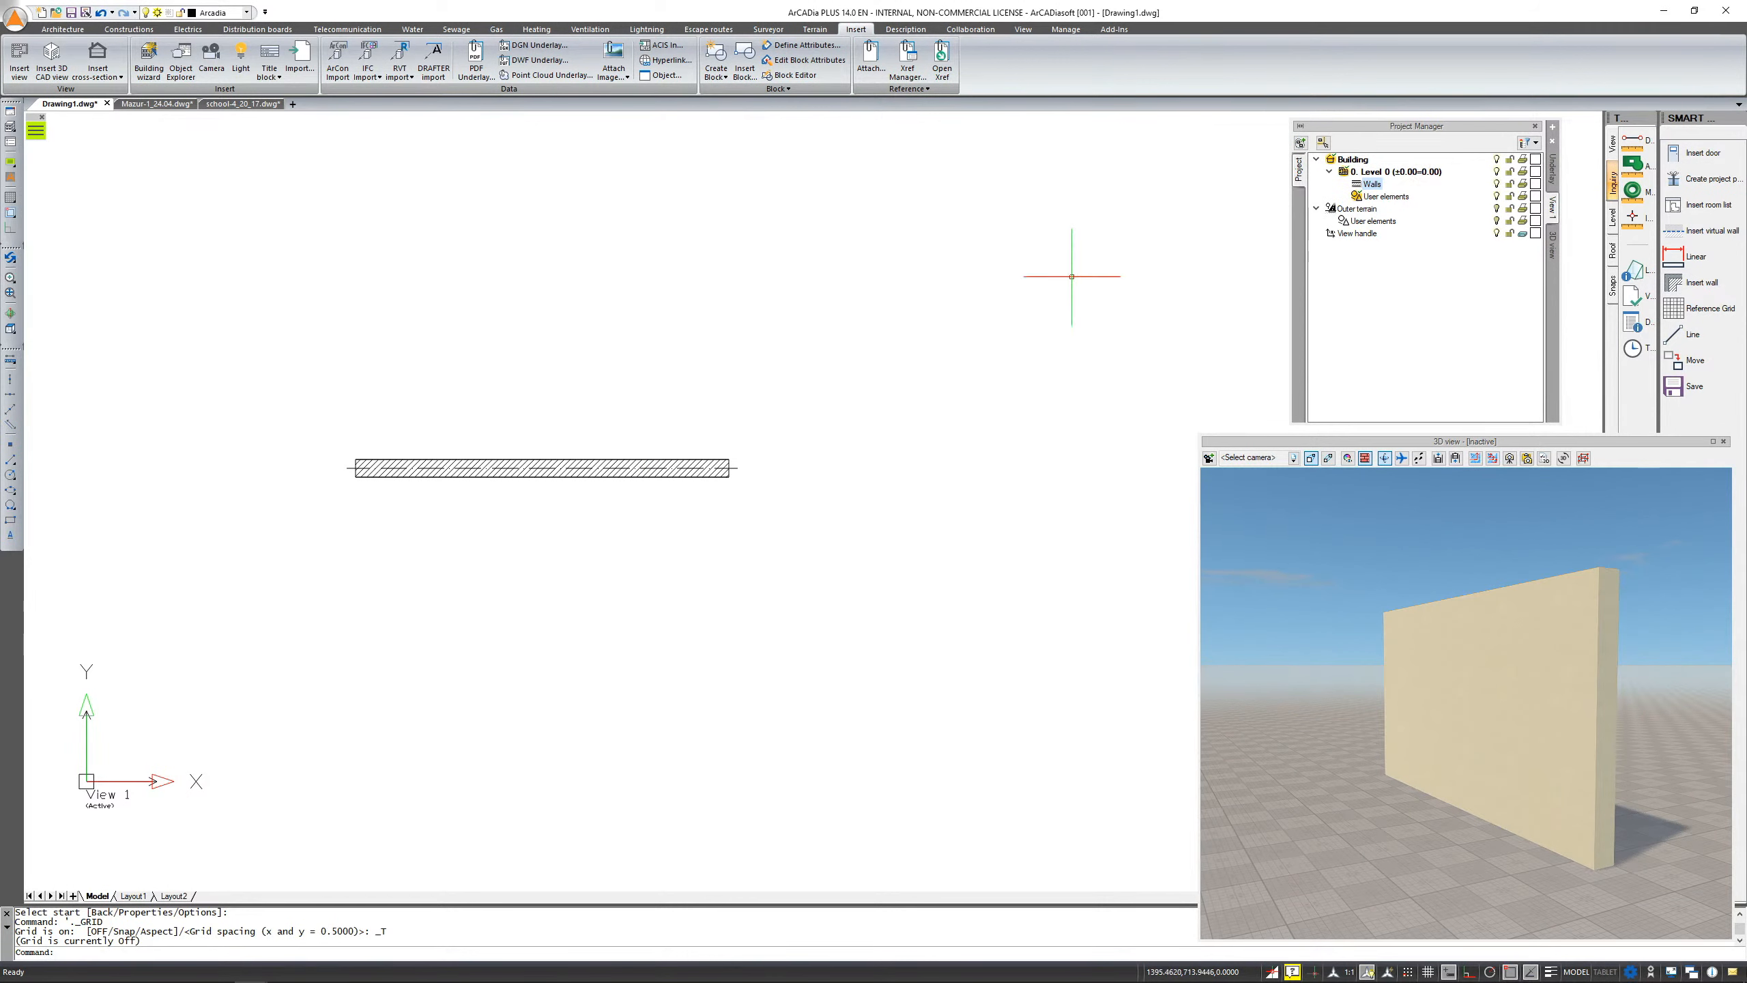
{"action": "scroll", "coordinate": [605, 496], "scroll_direction": "up", "scroll_amount": 3}
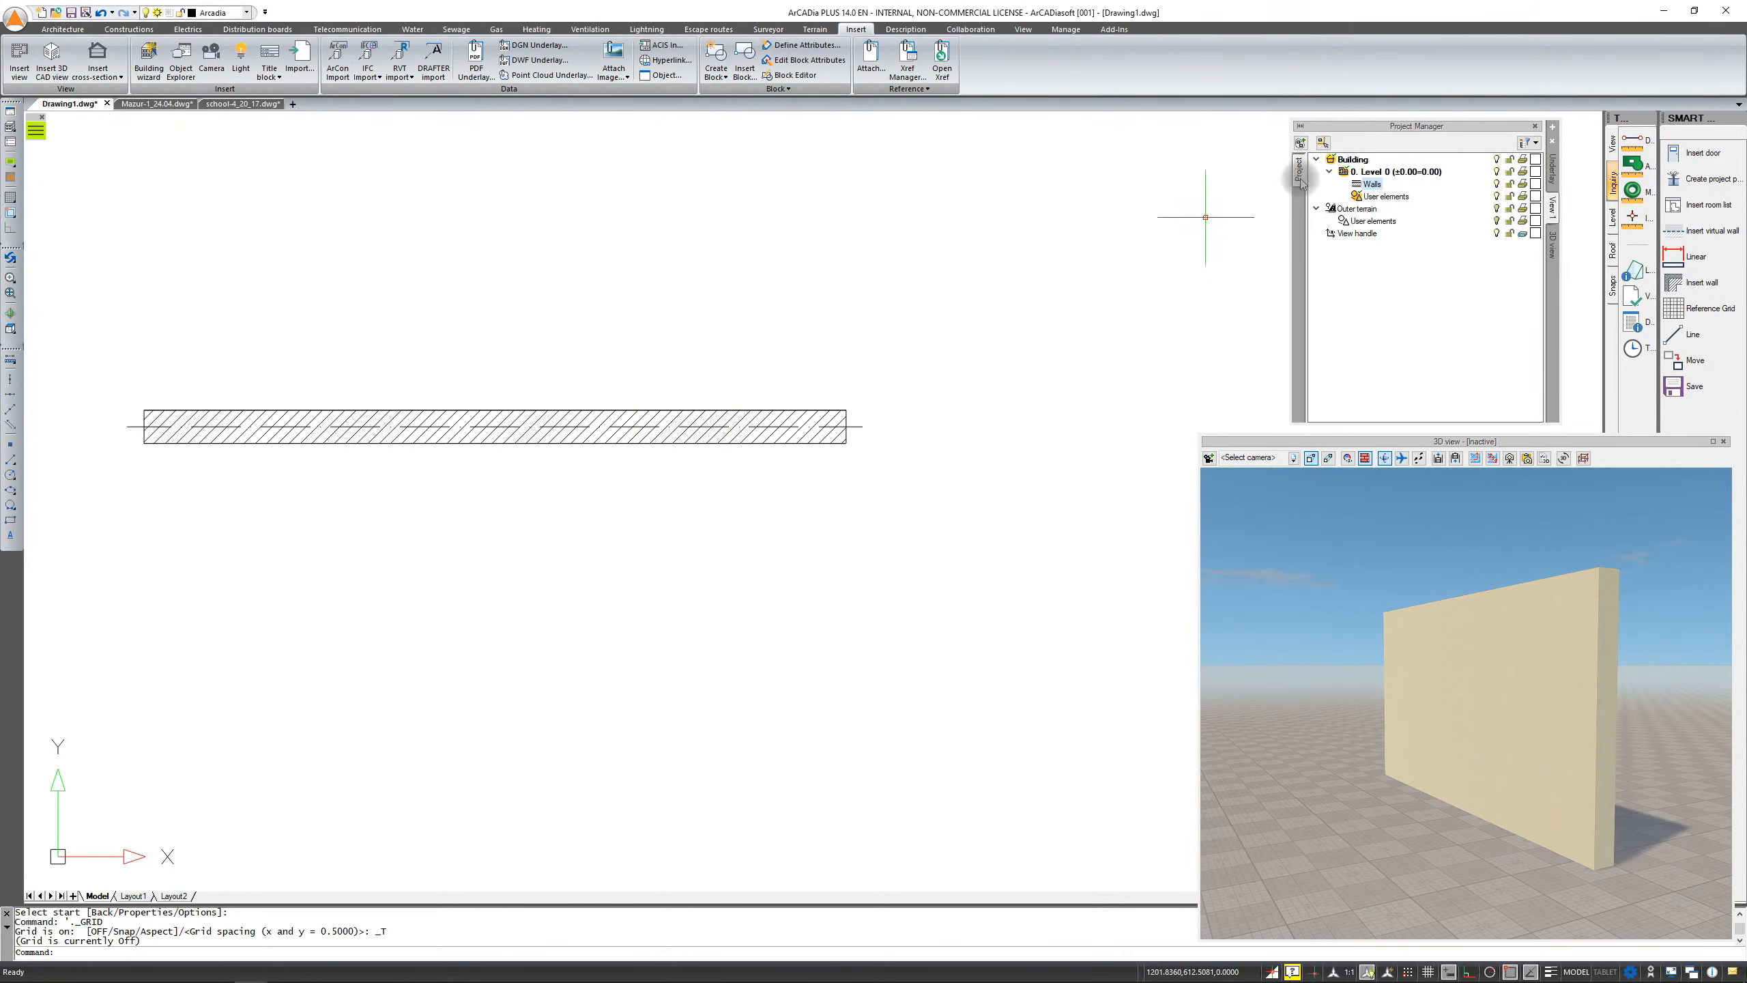
{"action": "left_click", "coordinate": [62, 29]}
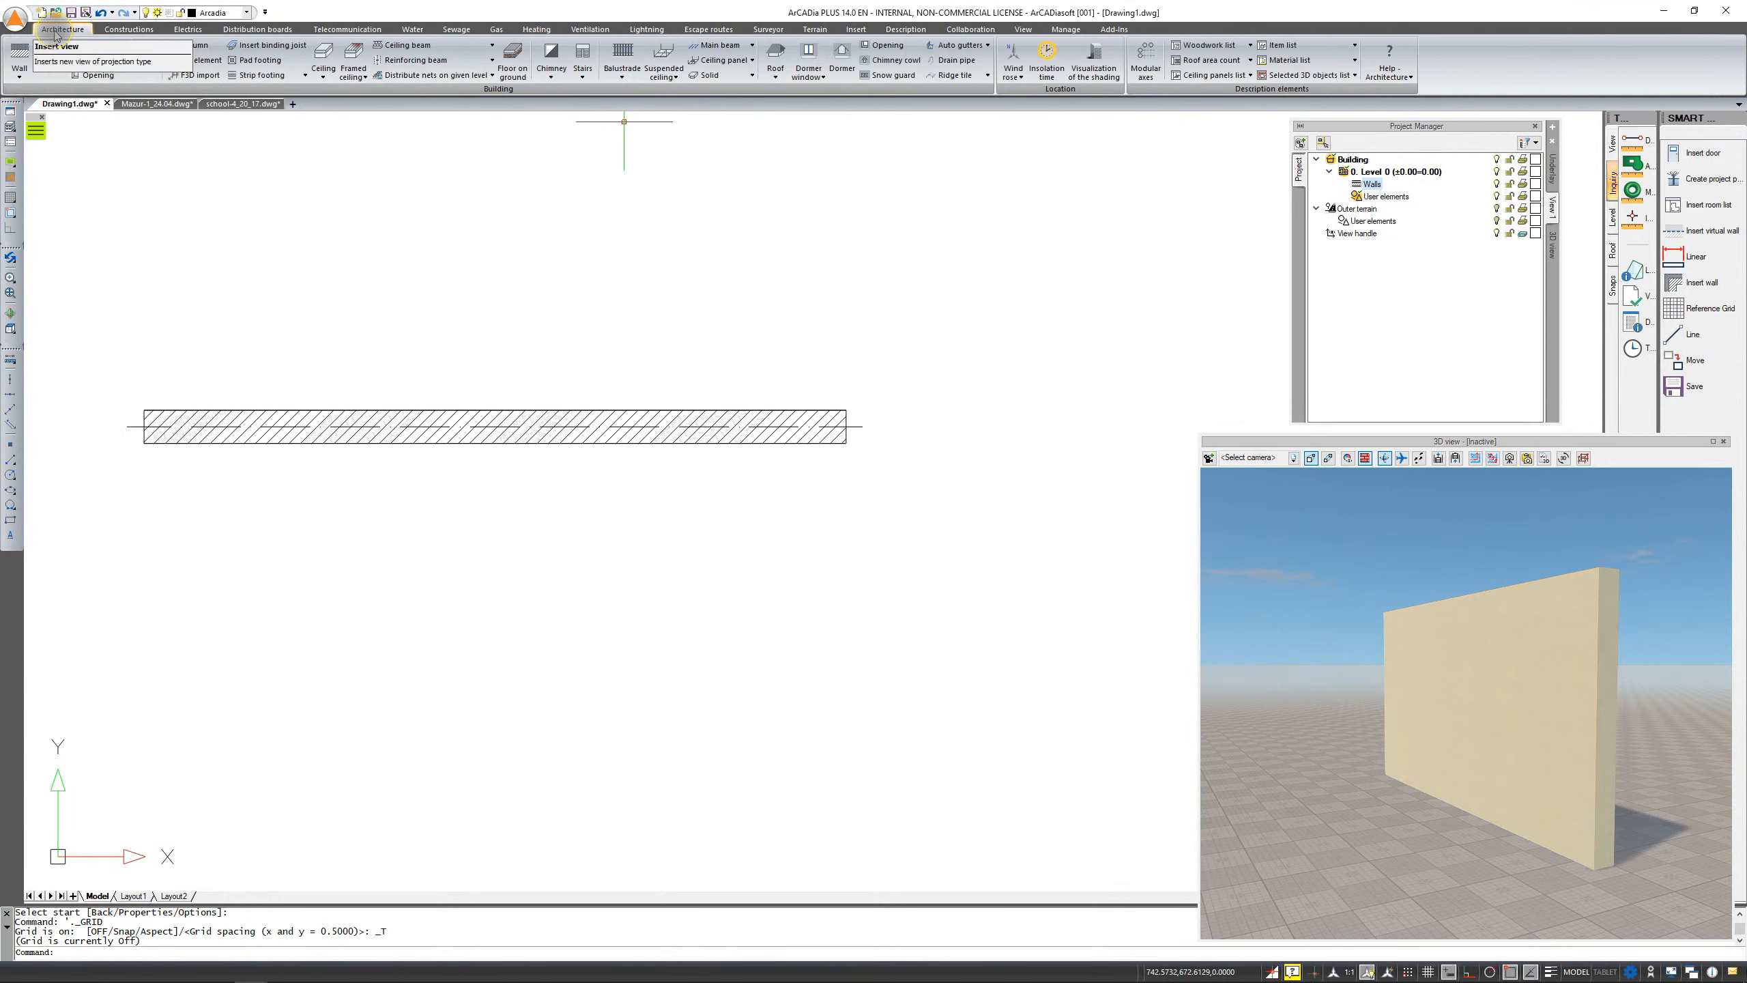
{"action": "left_click", "coordinate": [52, 62]}
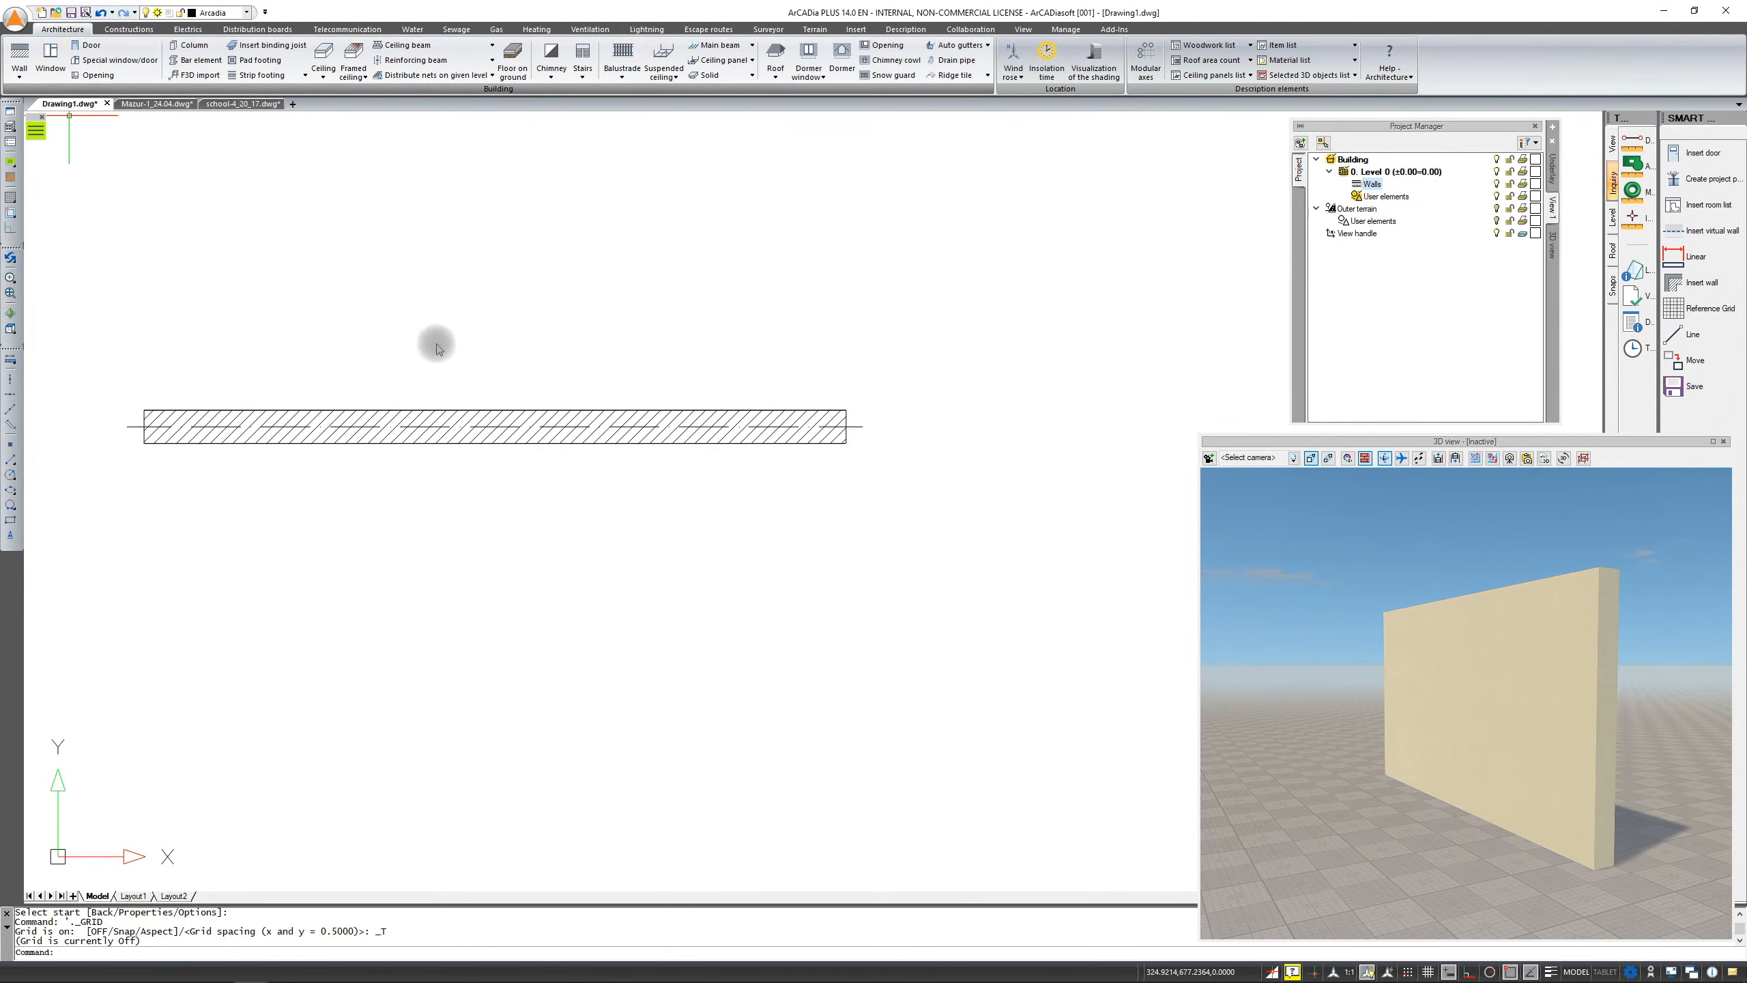
{"action": "left_click", "coordinate": [472, 426]}
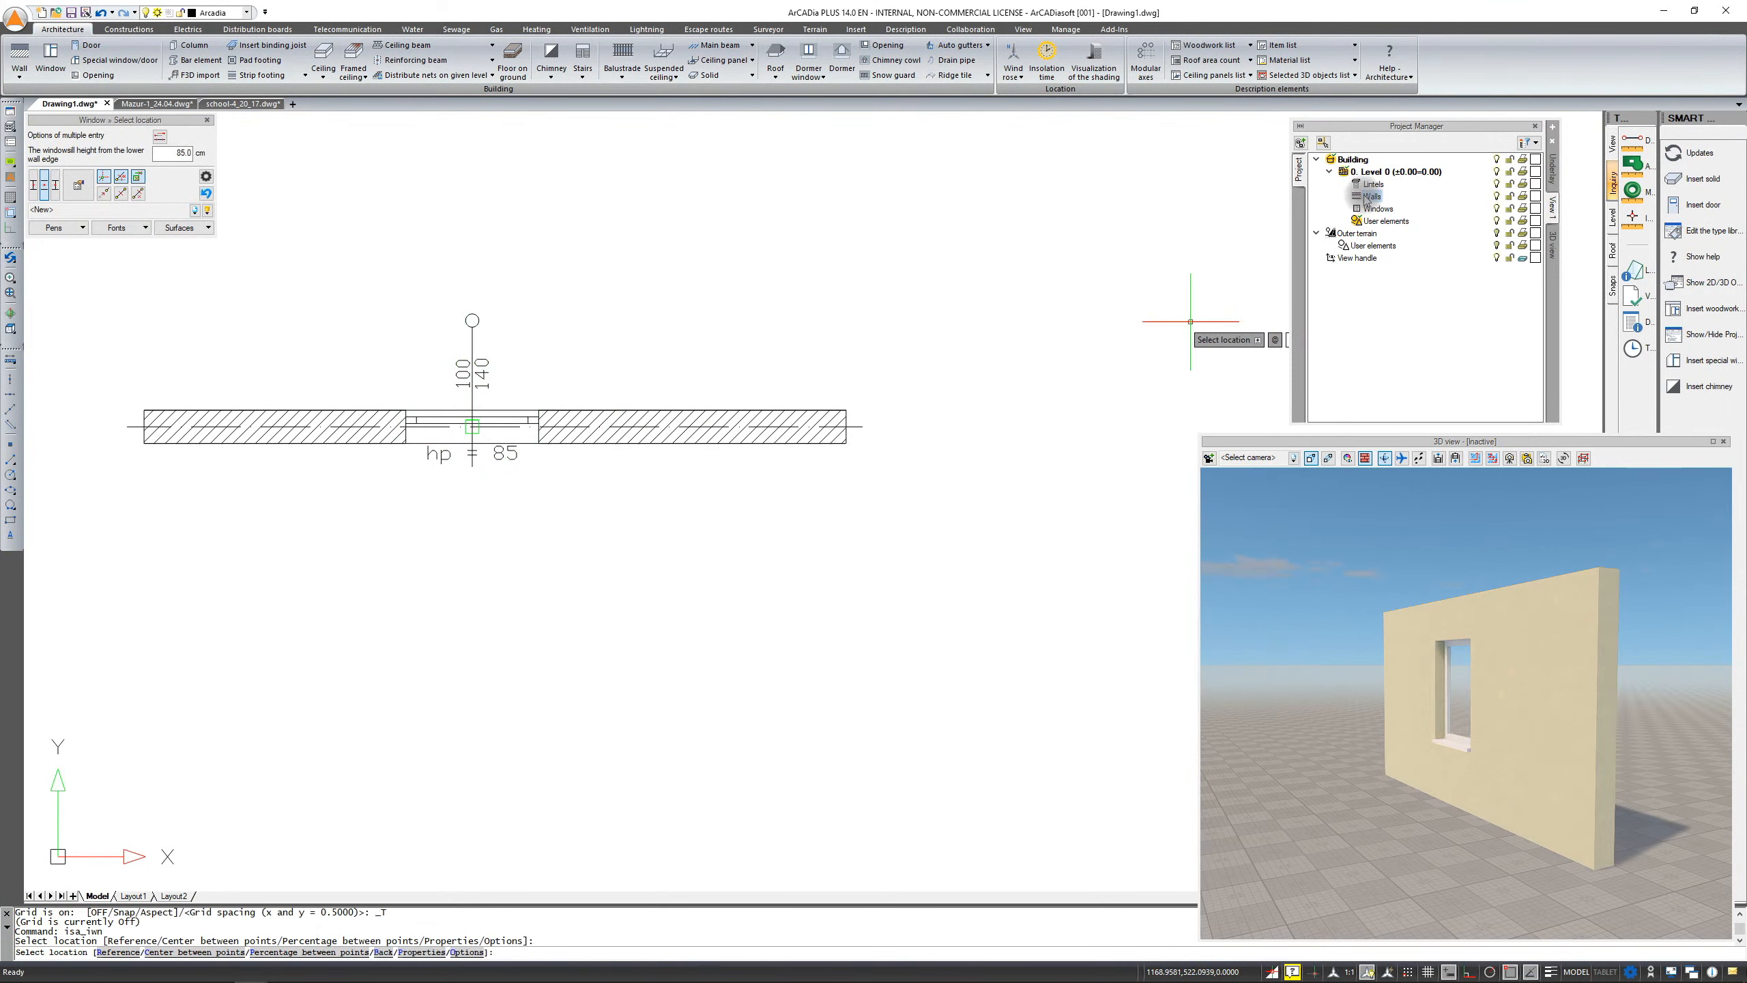
{"action": "key", "text": "Escape"}
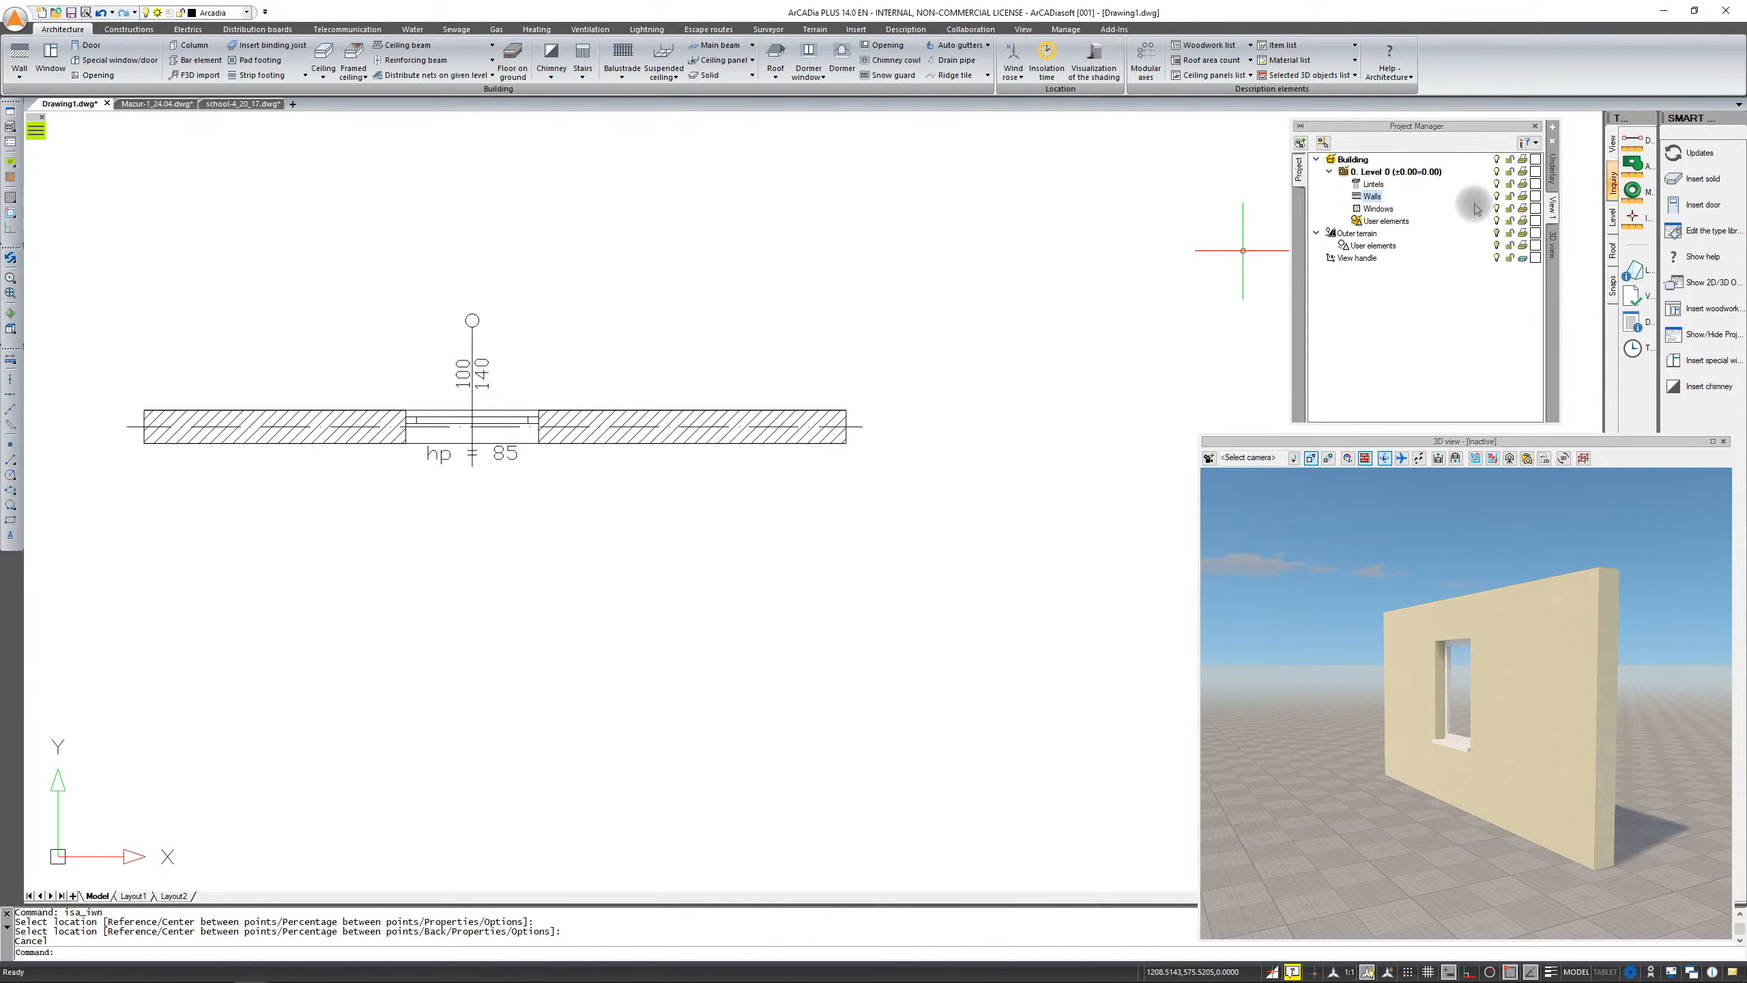
Hide the Level 0 walls and show them again from the Project Manager
{"action": "left_click", "coordinate": [1497, 197]}
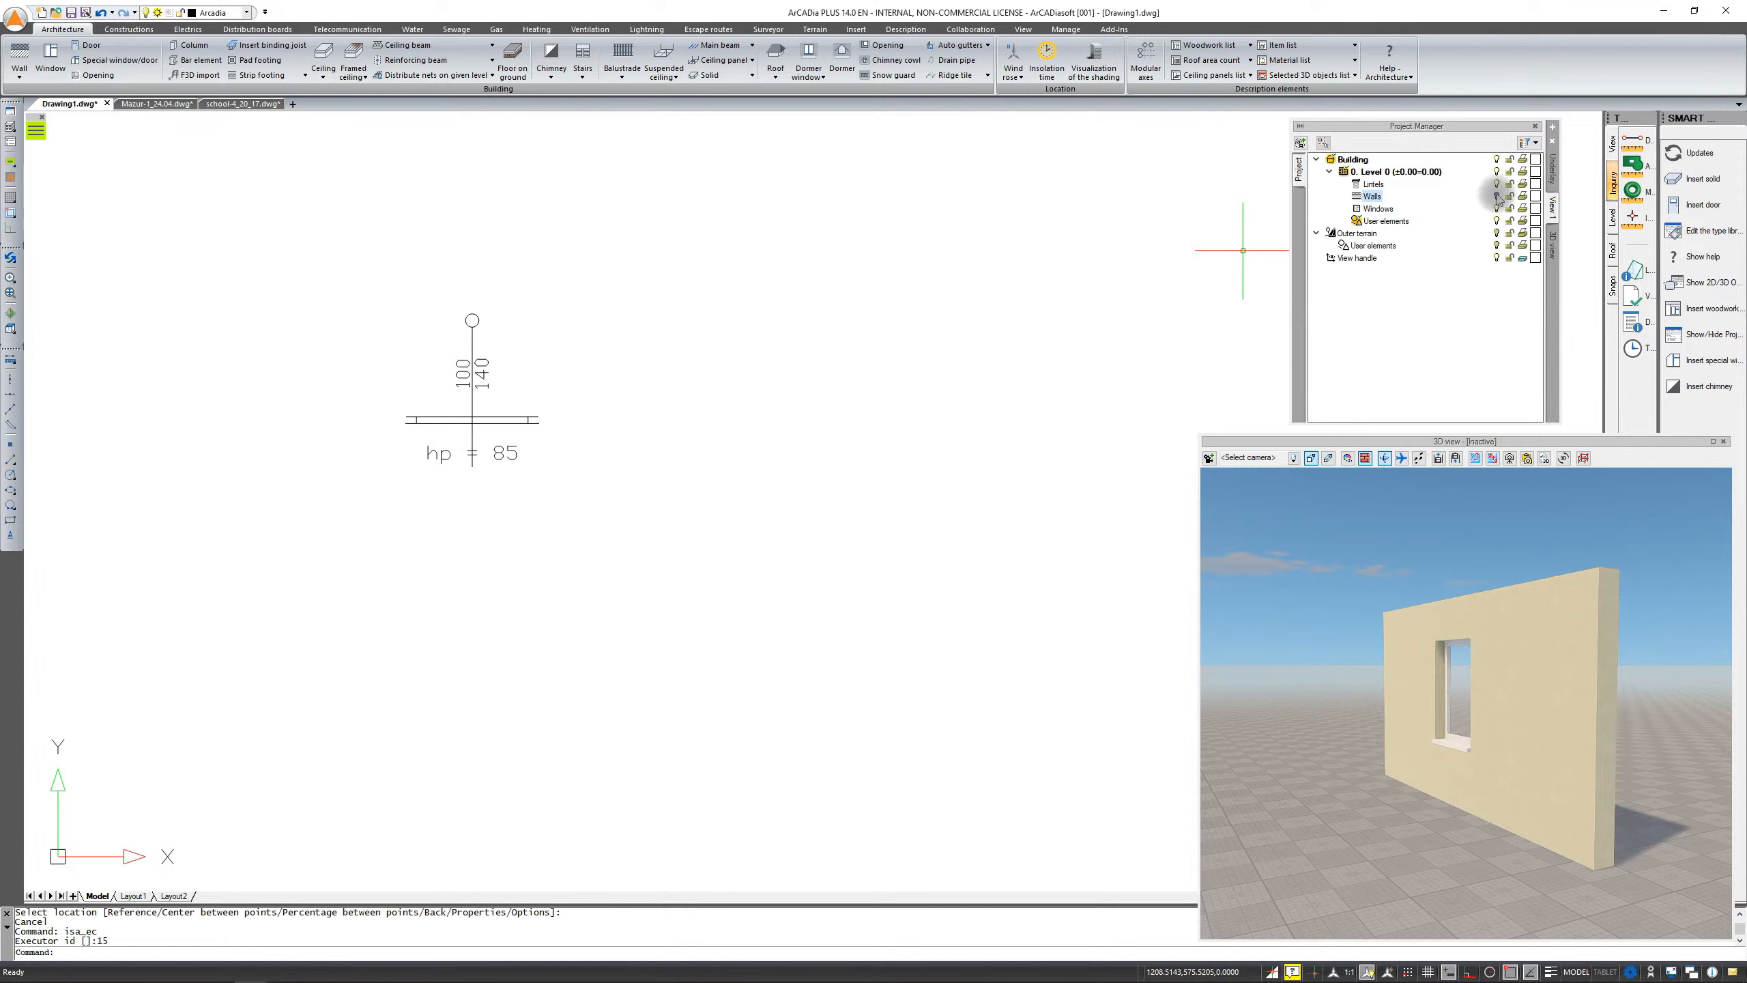
{"action": "left_click", "coordinate": [1498, 198]}
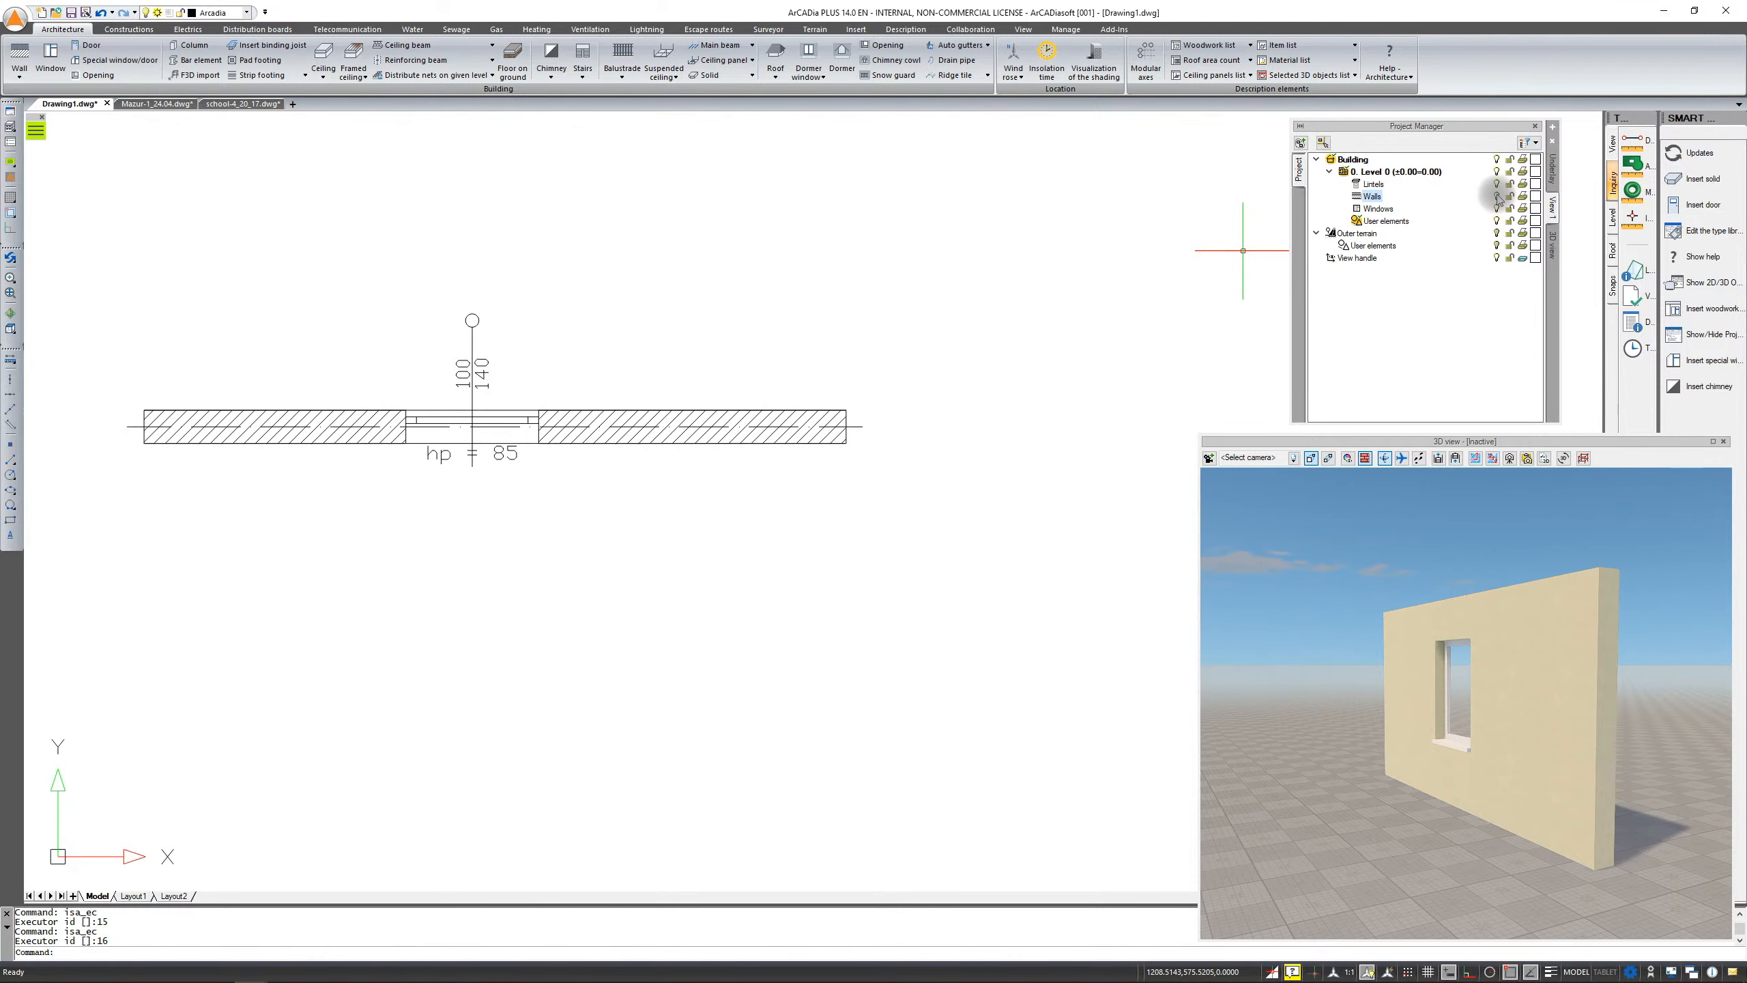
Assign a blue display colour to the Level 0 Walls in the Project Manager
{"action": "right_click", "coordinate": [1373, 199]}
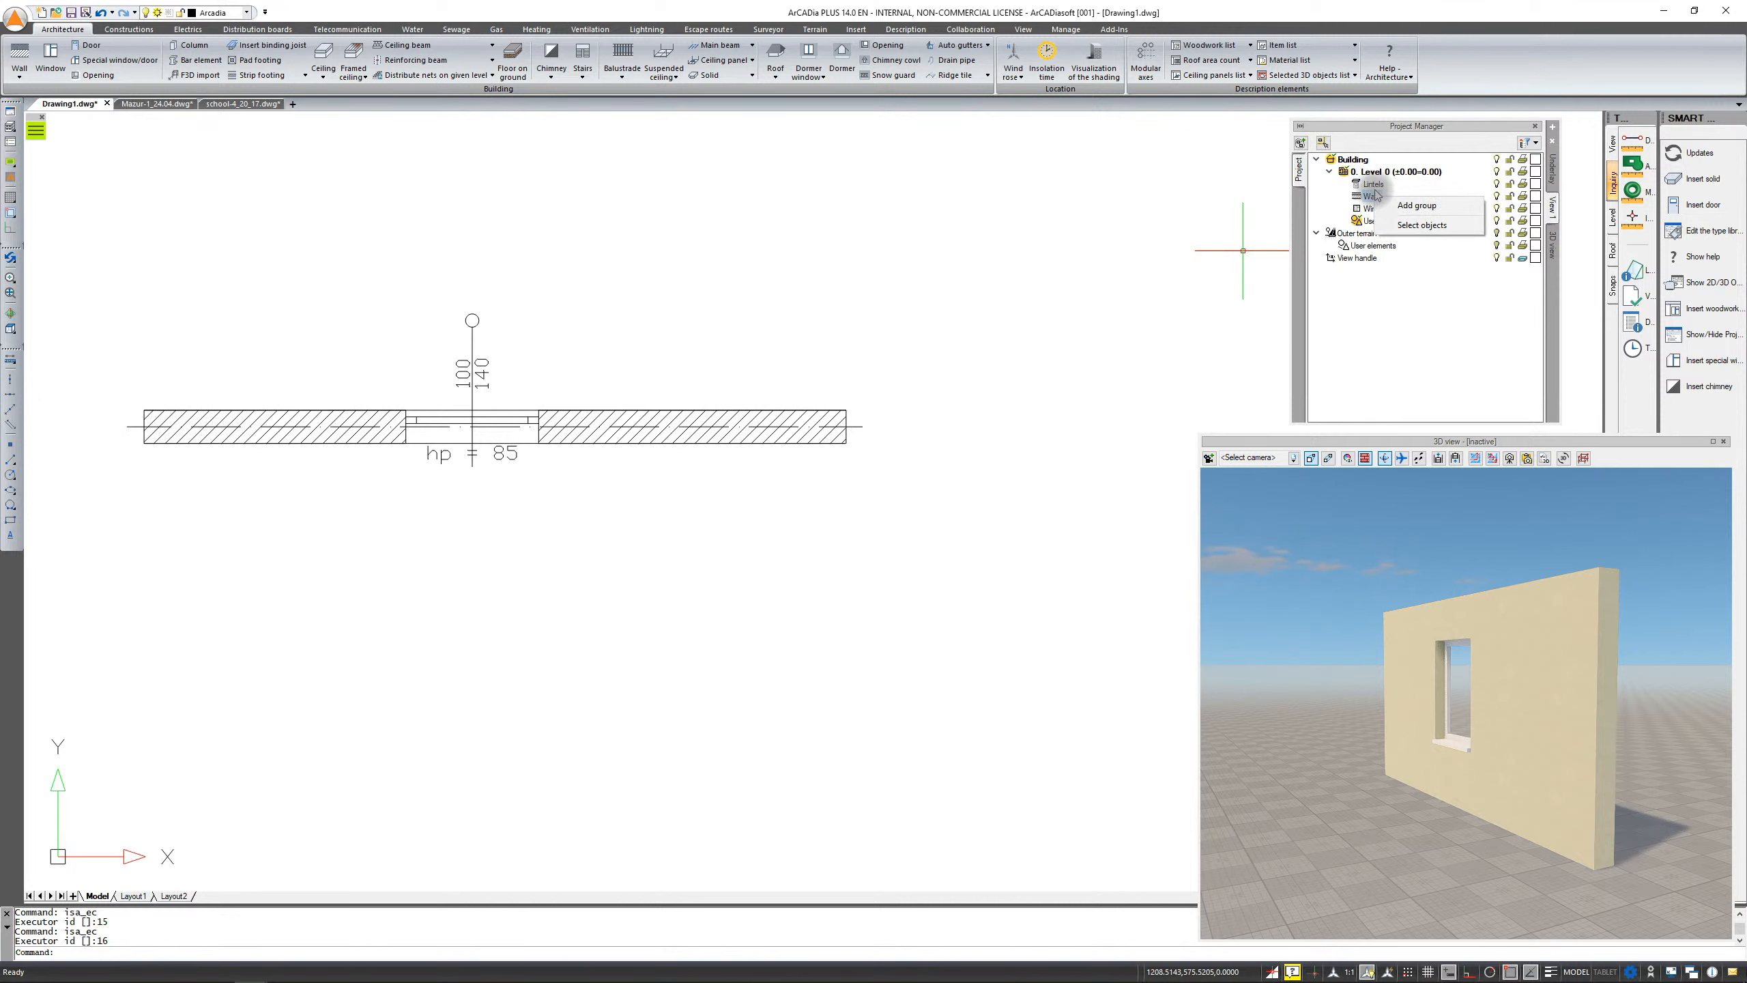
{"action": "left_click", "coordinate": [1371, 196]}
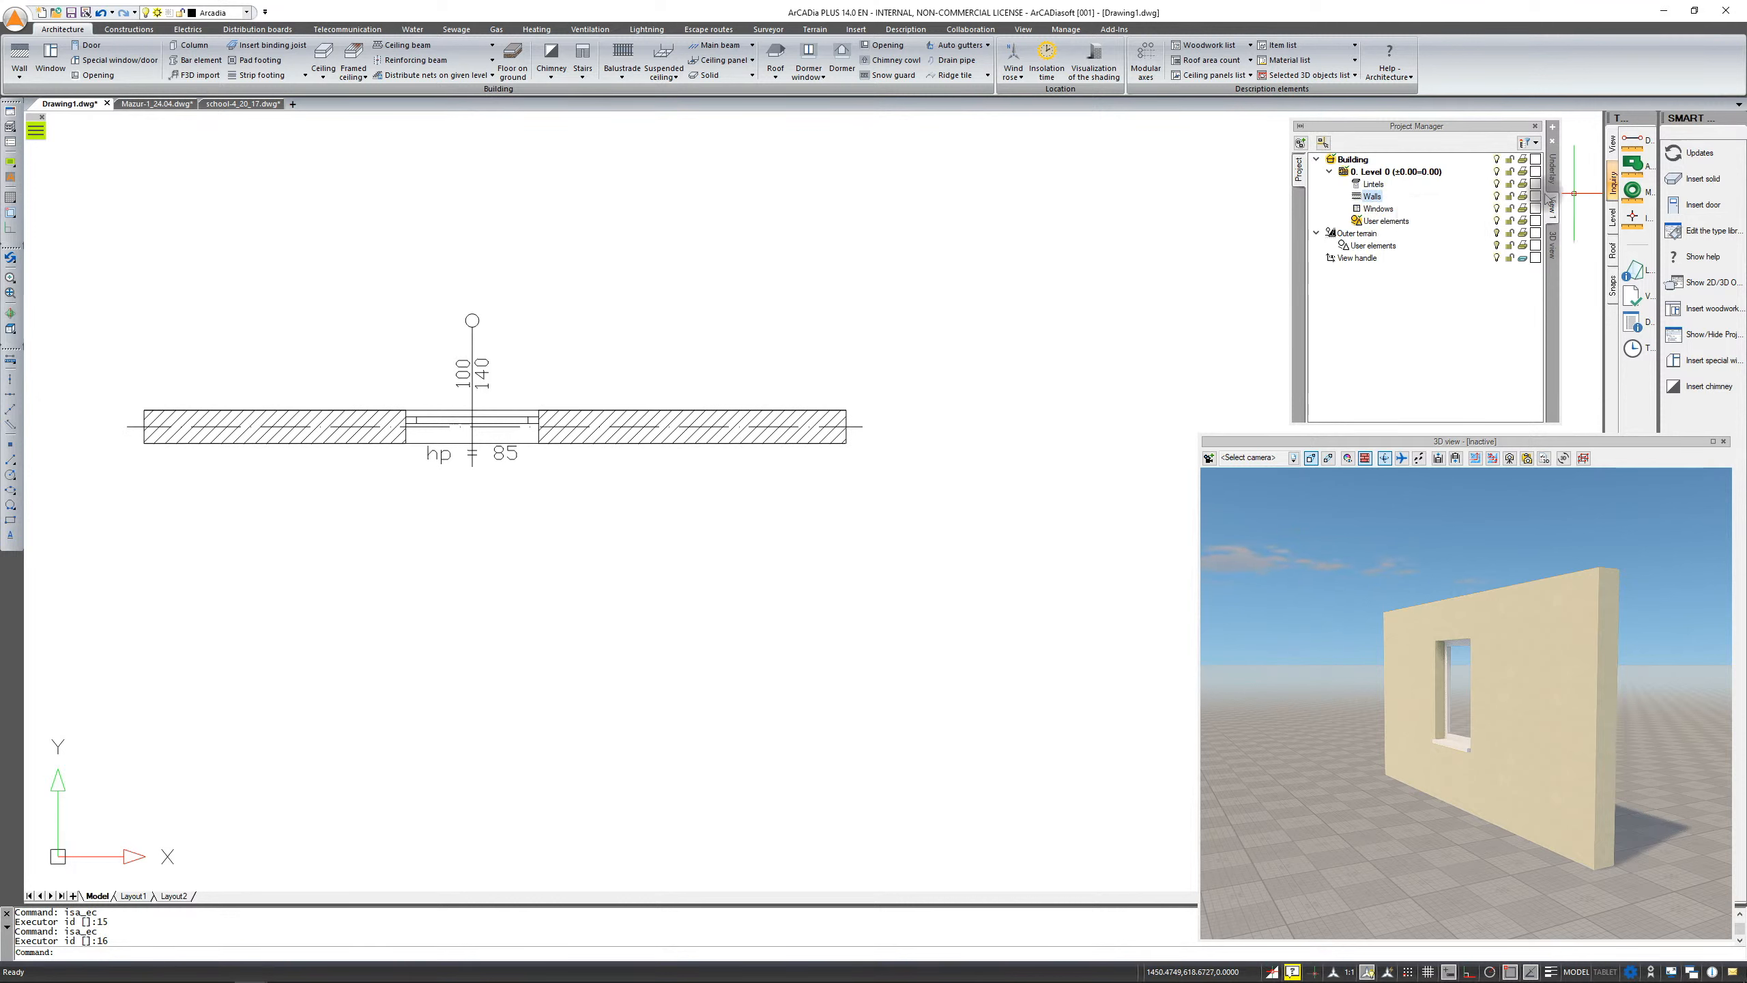
{"action": "left_click", "coordinate": [1538, 197]}
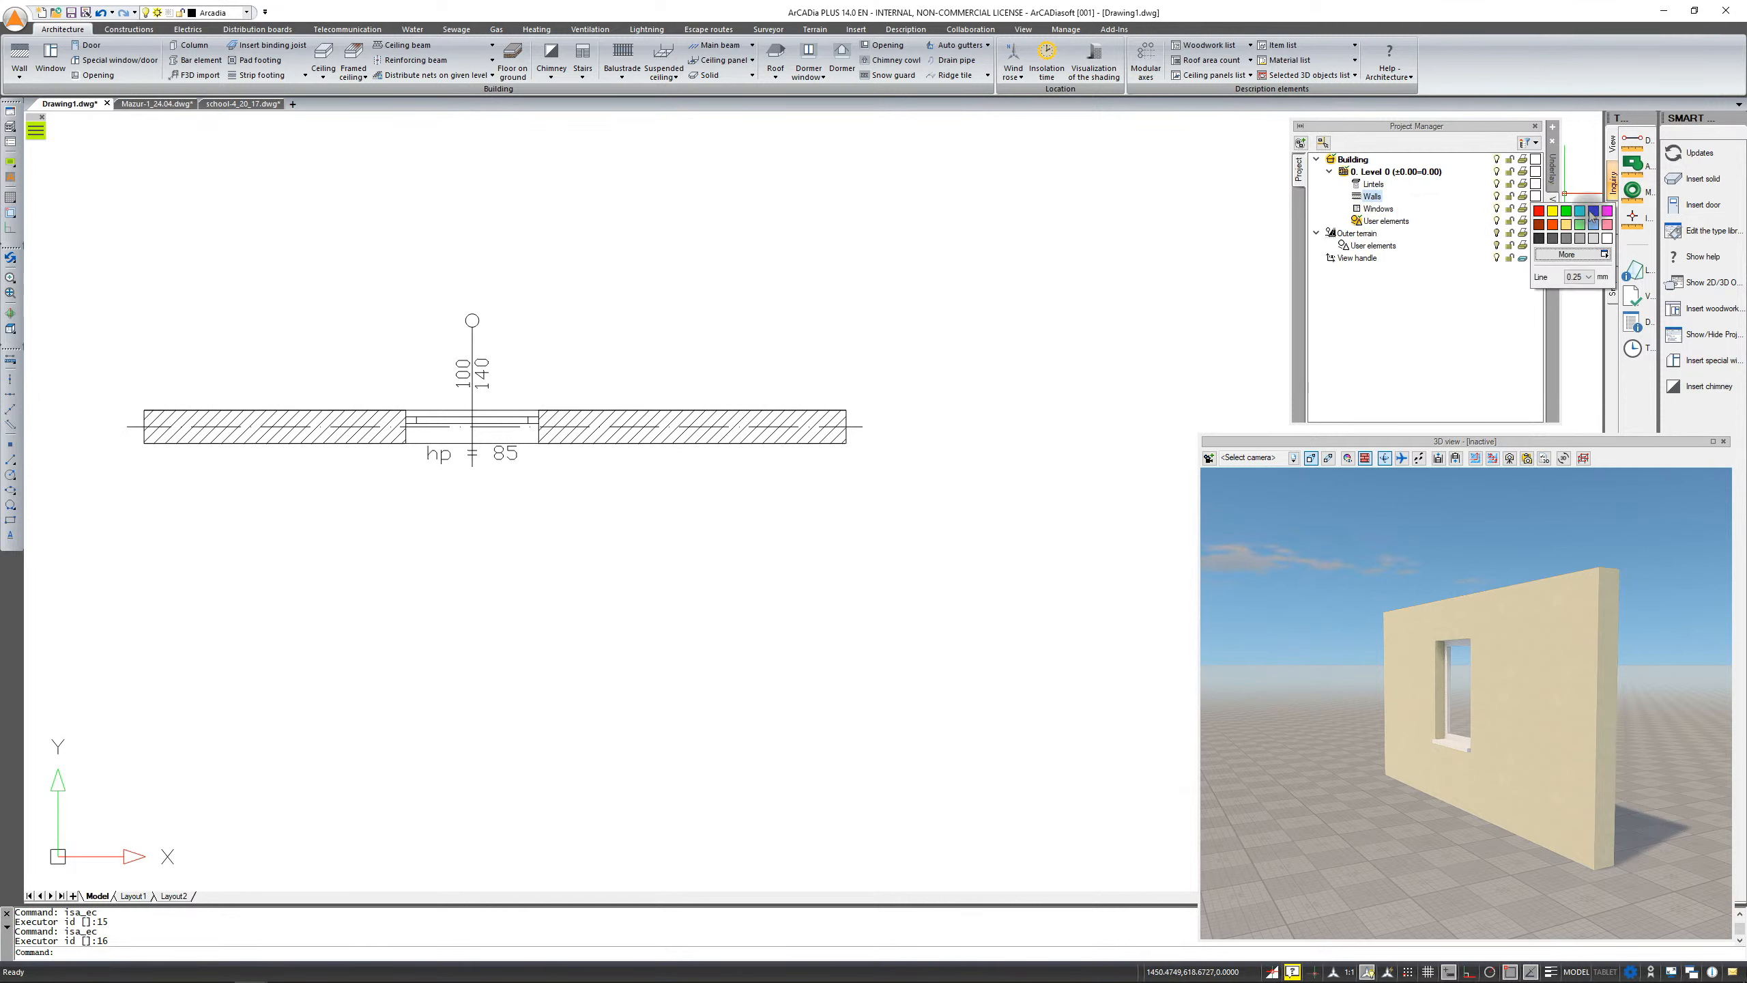
{"action": "left_click", "coordinate": [1593, 212]}
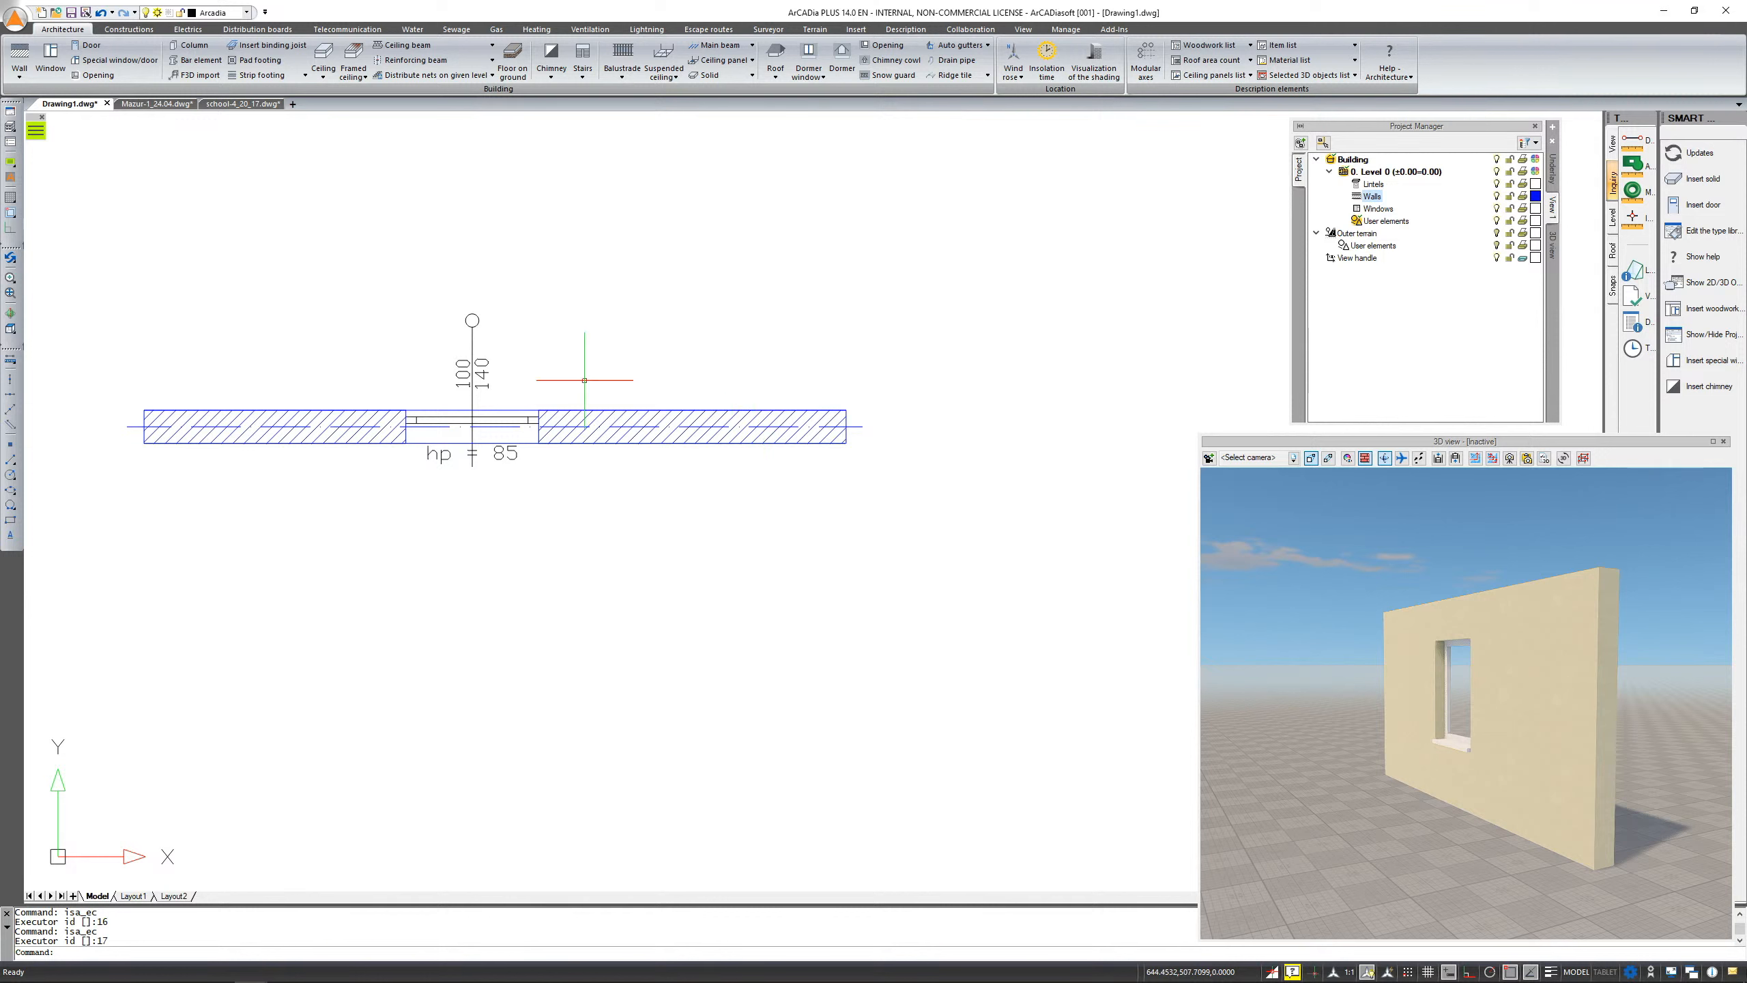
Switch to the Mazur_1_24.04 drawing and expand its Level 0 Walls branch in the Project Manager
{"action": "left_click", "coordinate": [628, 421]}
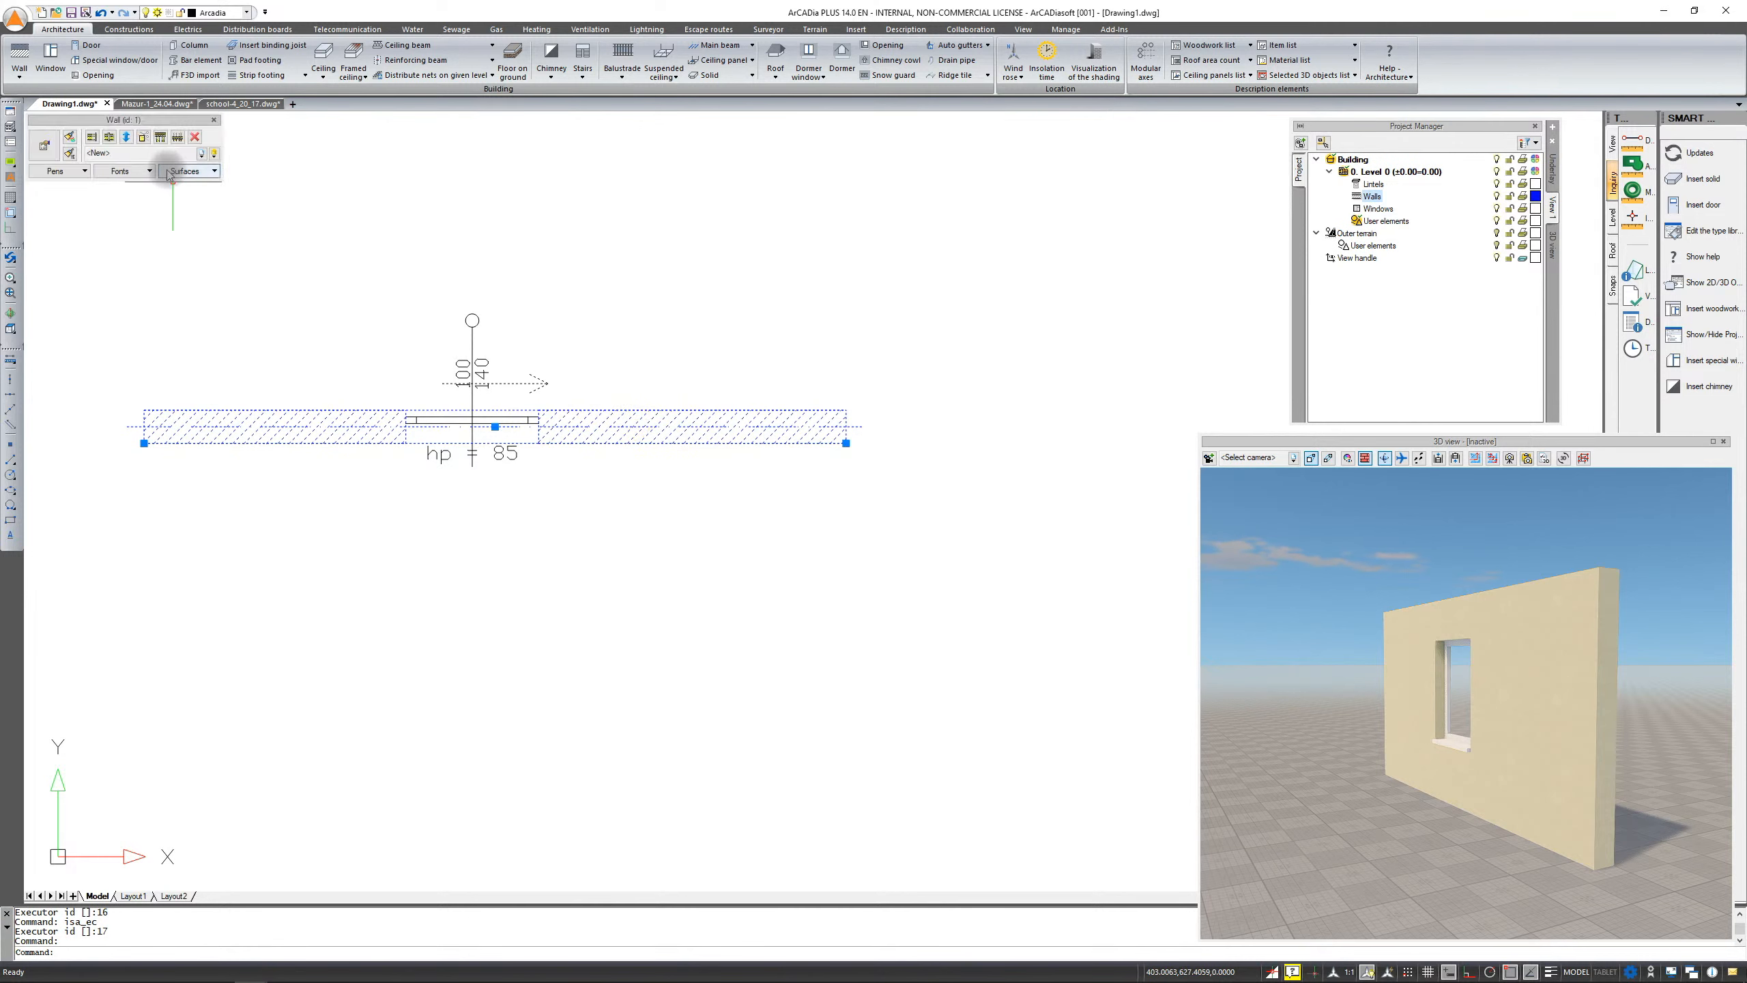
{"action": "left_click", "coordinate": [214, 125]}
{"action": "left_click", "coordinate": [157, 103]}
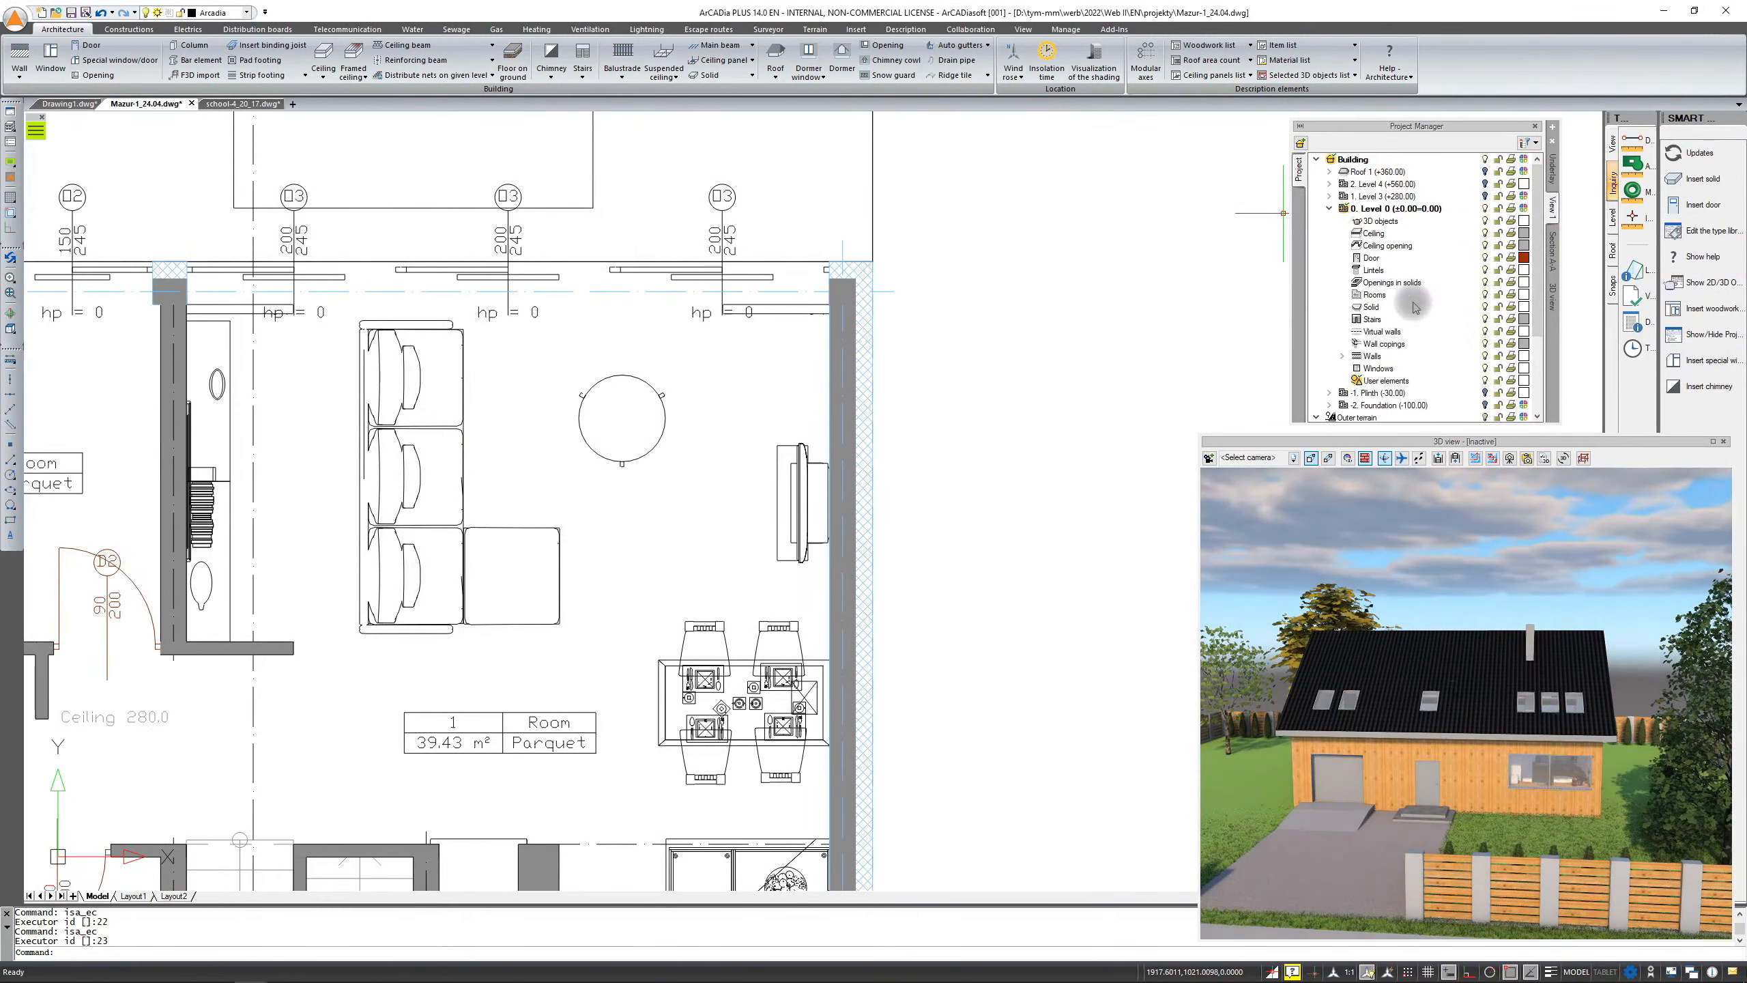
{"action": "left_click", "coordinate": [1342, 355]}
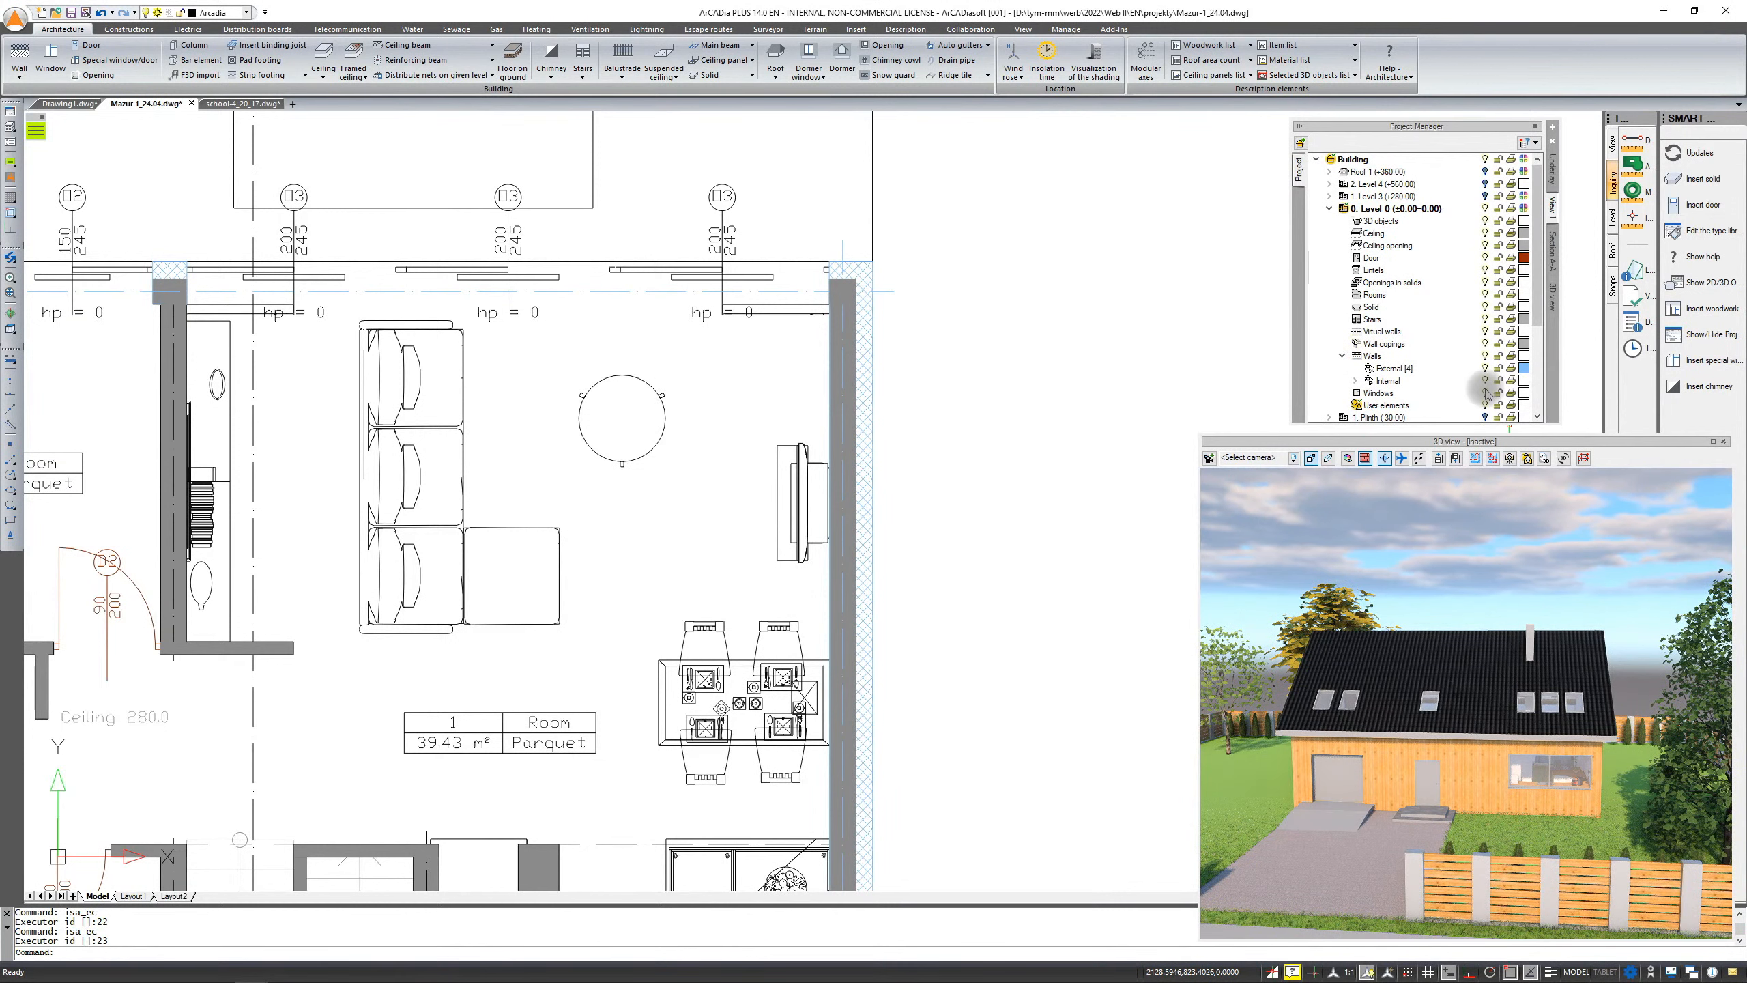
Select the right-hand external wall and set its axis pen colour to magenta
{"action": "scroll", "coordinate": [915, 418], "scroll_direction": "up", "scroll_amount": 3}
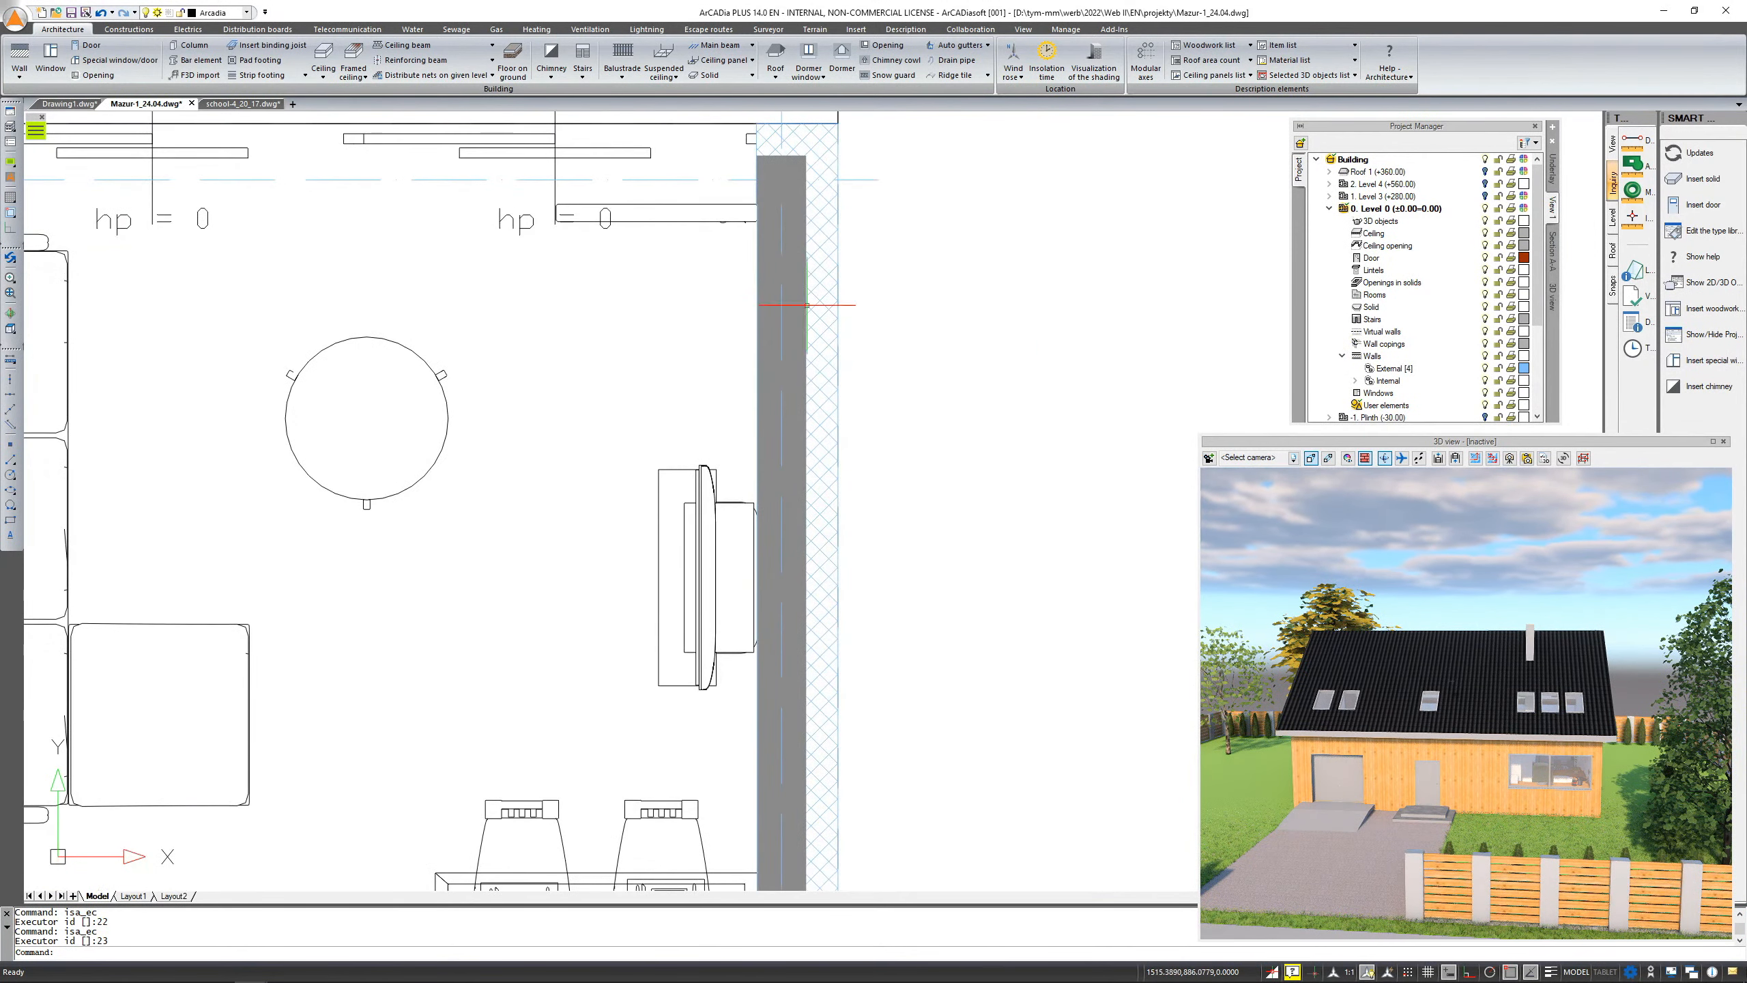
{"action": "middle_click_drag", "start_coordinate": [758, 387], "coordinate": [786, 488]}
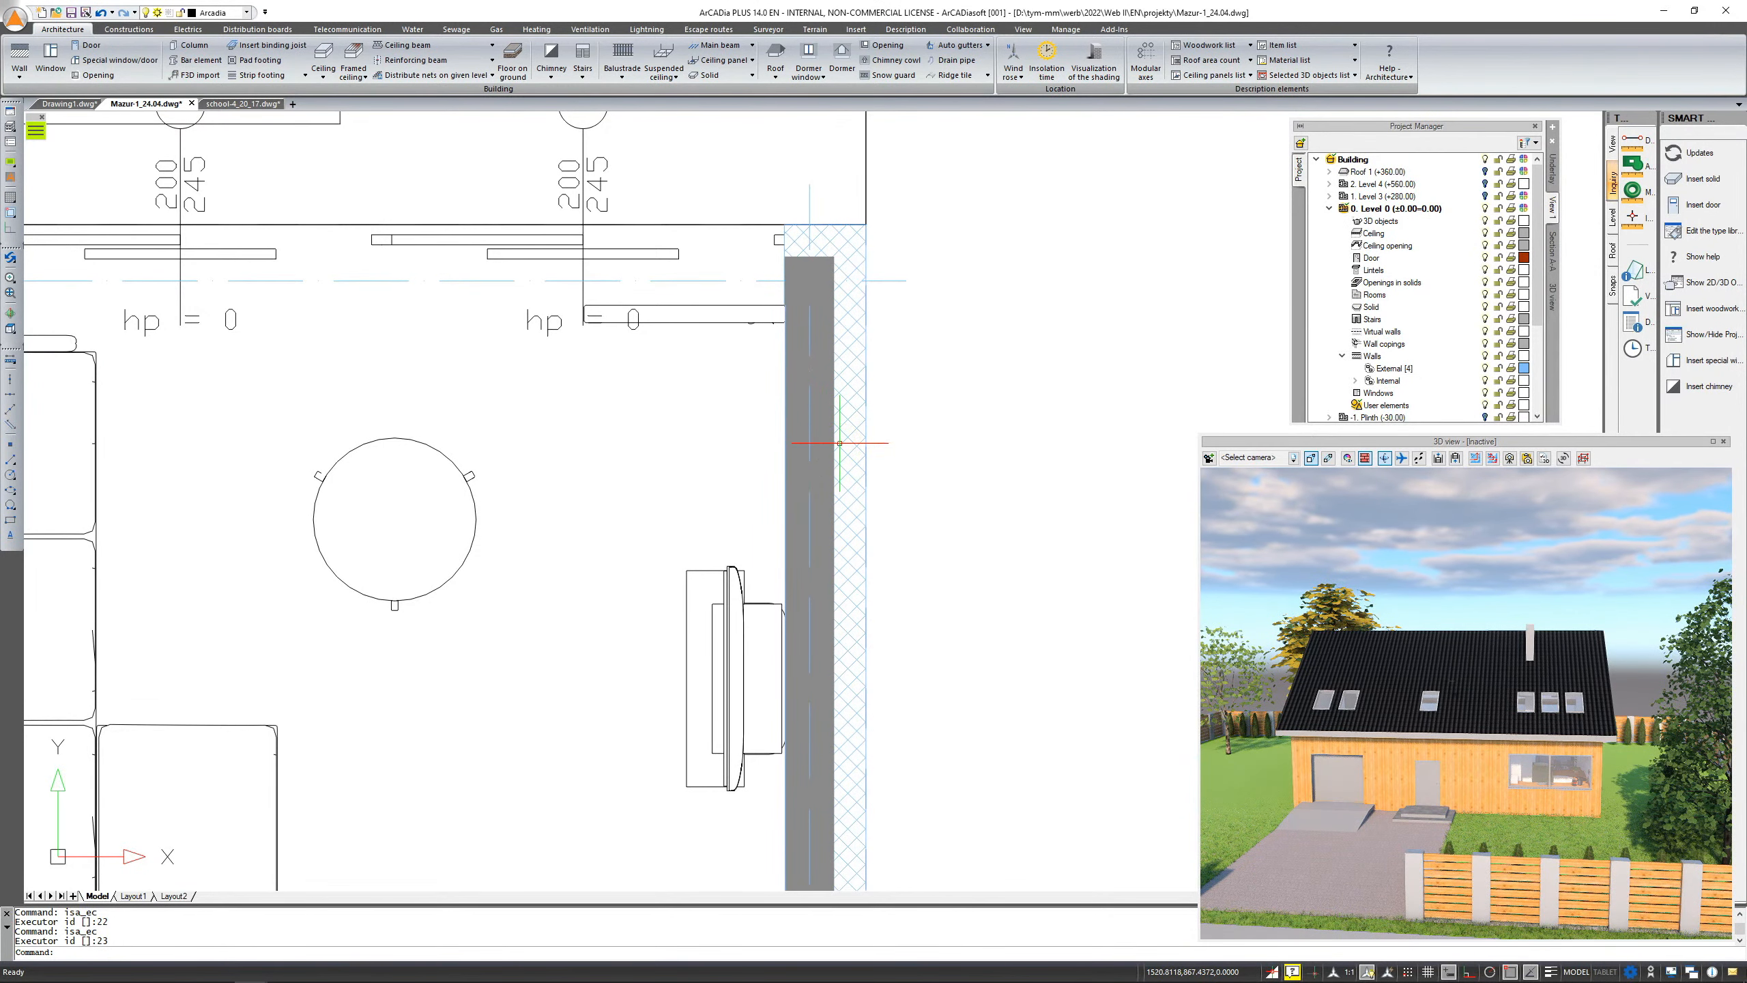
{"action": "left_click", "coordinate": [840, 442]}
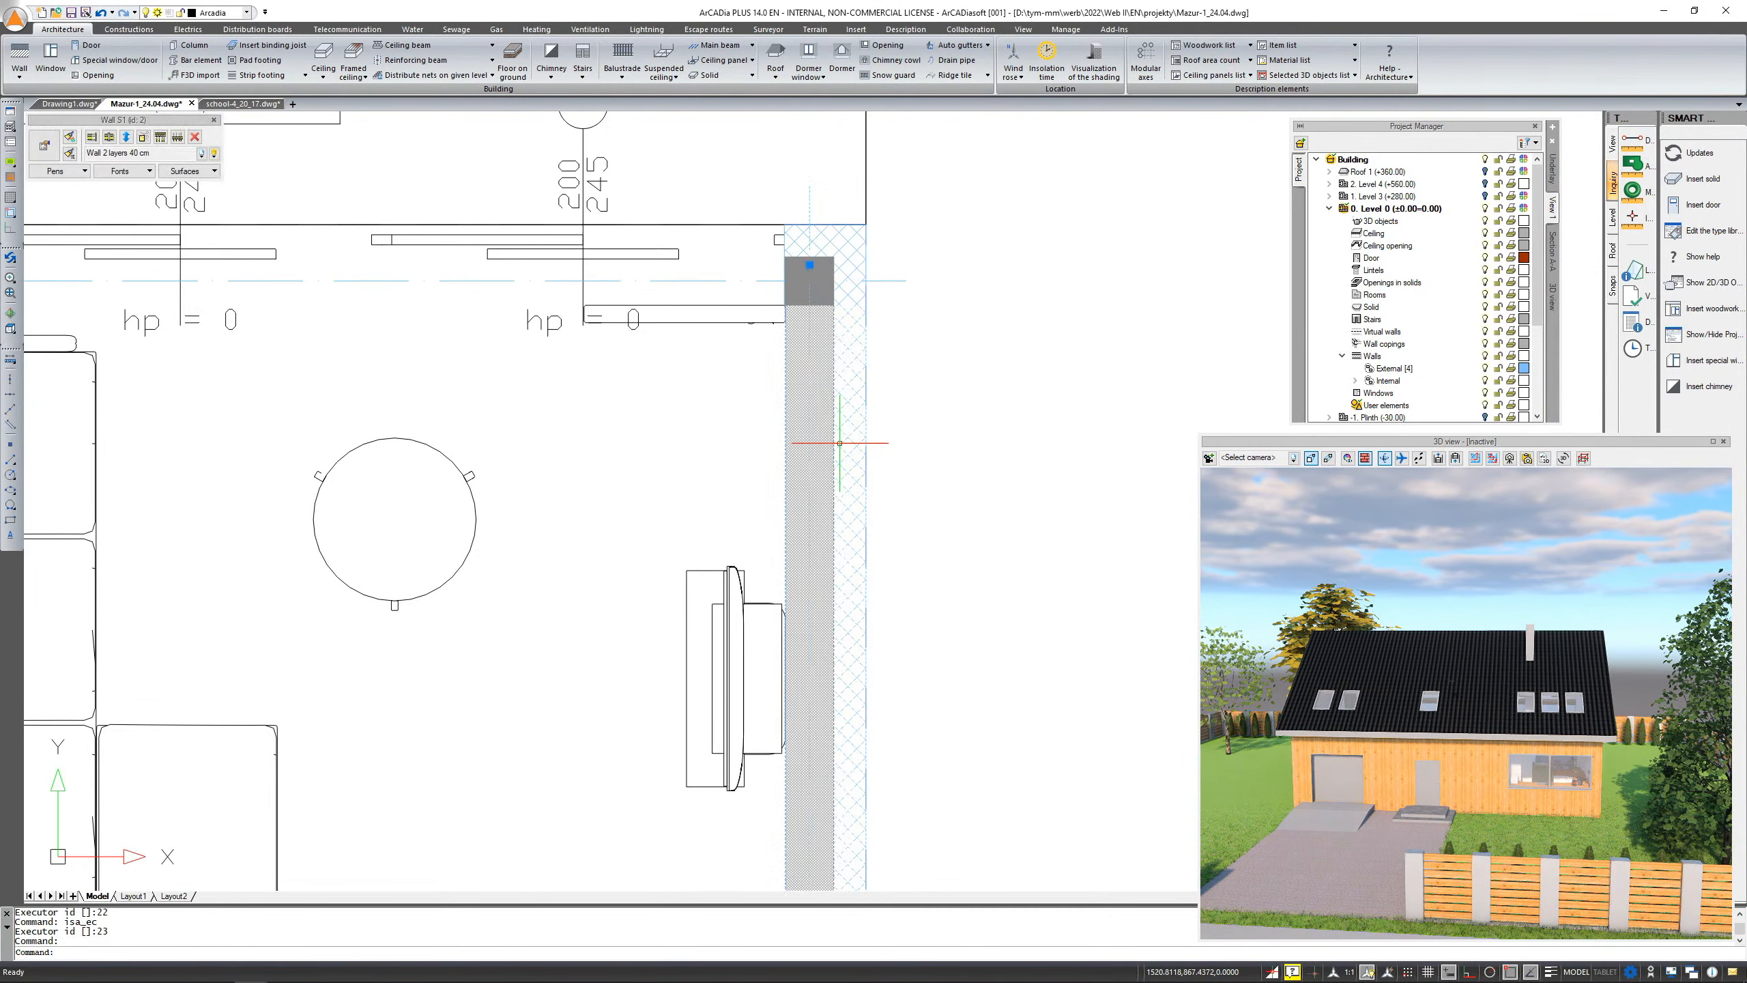
{"action": "left_click", "coordinate": [87, 171]}
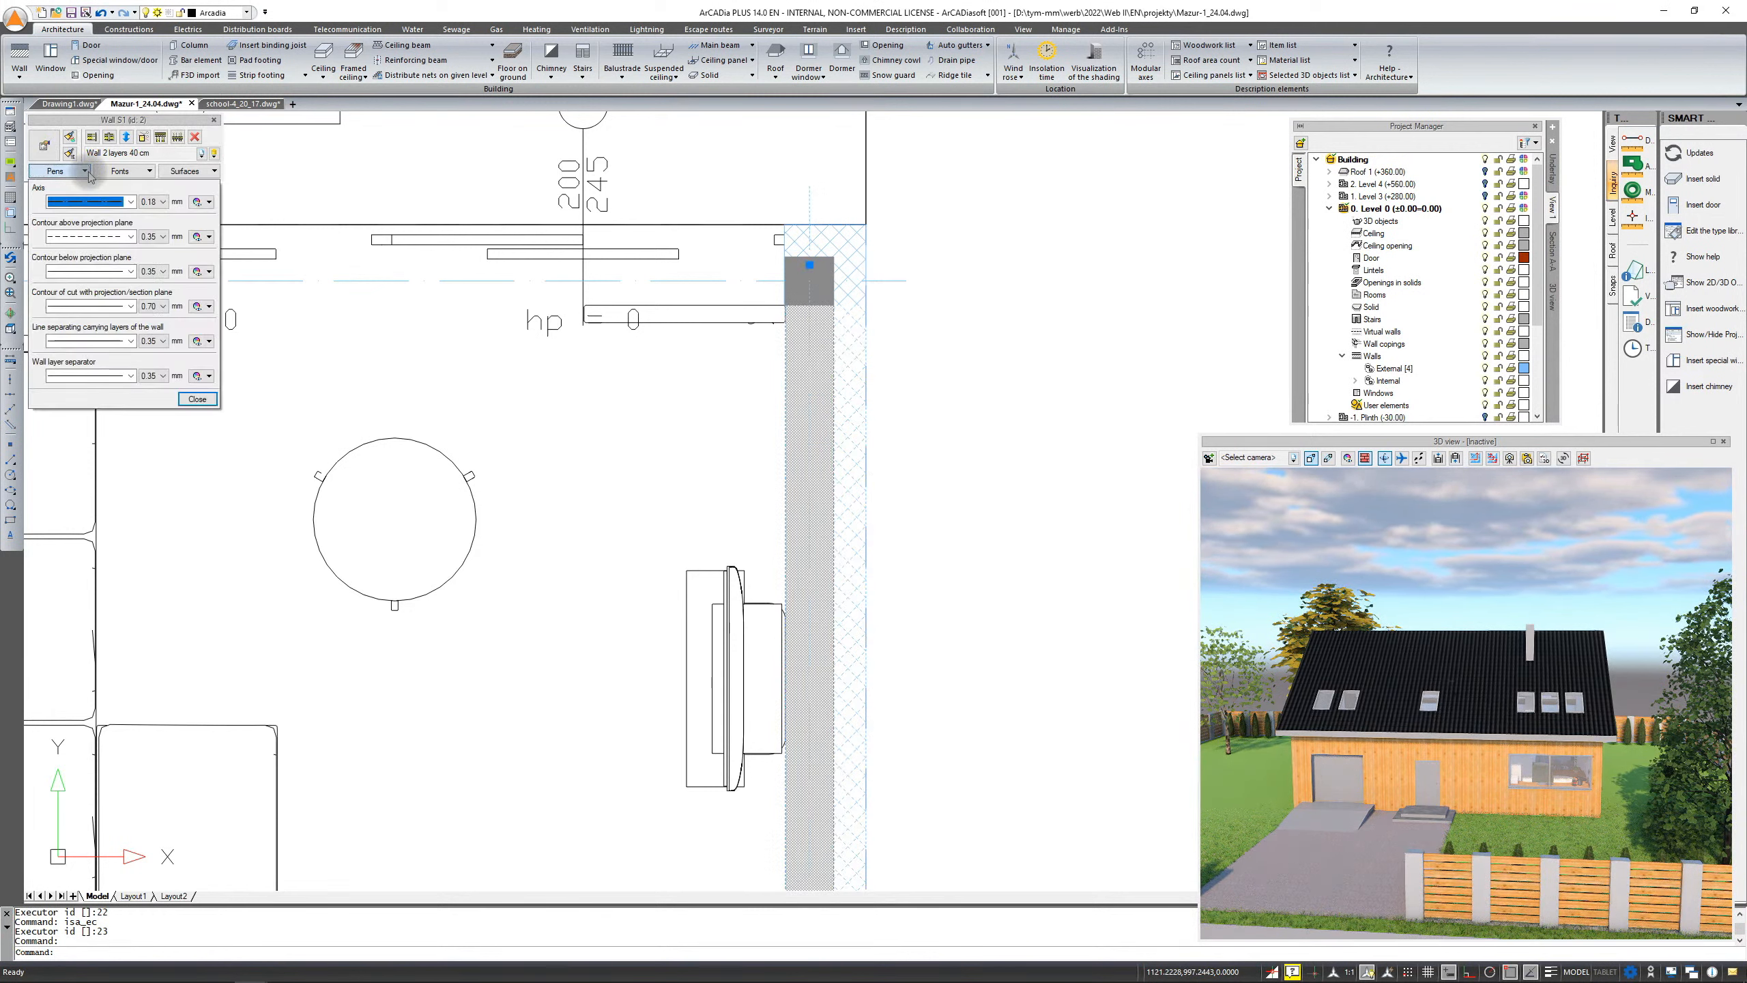
{"action": "left_click", "coordinate": [206, 202]}
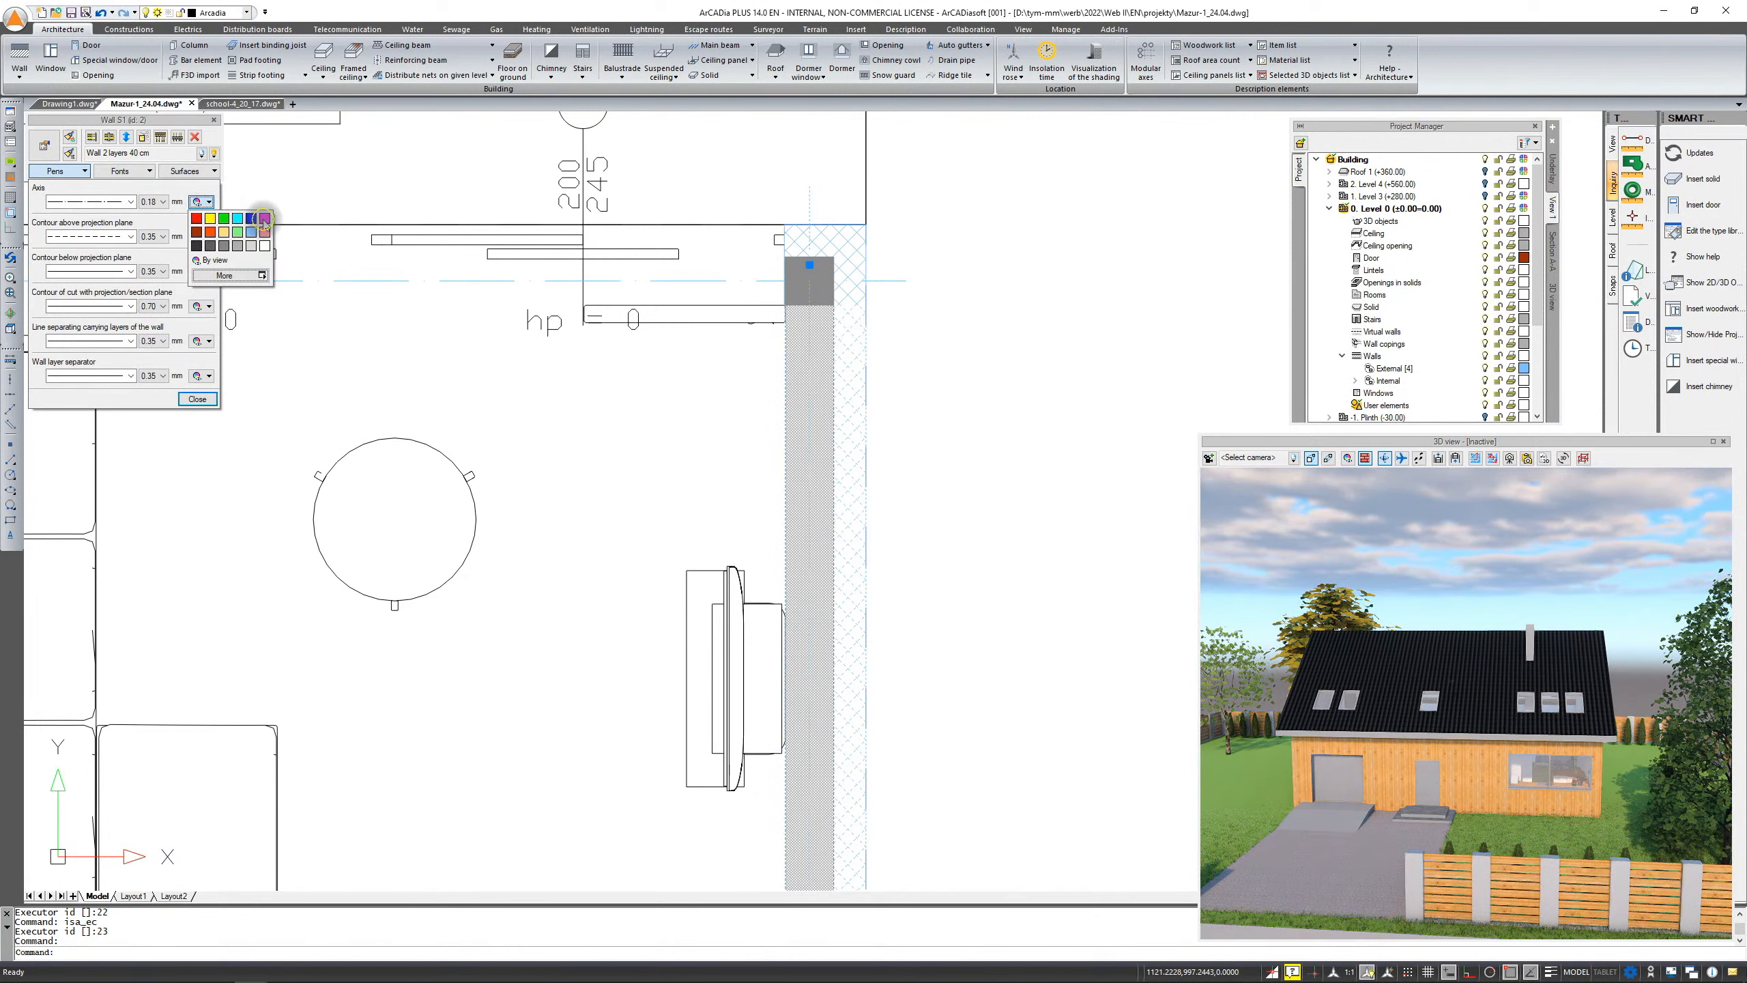
{"action": "left_click", "coordinate": [264, 219]}
{"action": "left_click", "coordinate": [198, 399]}
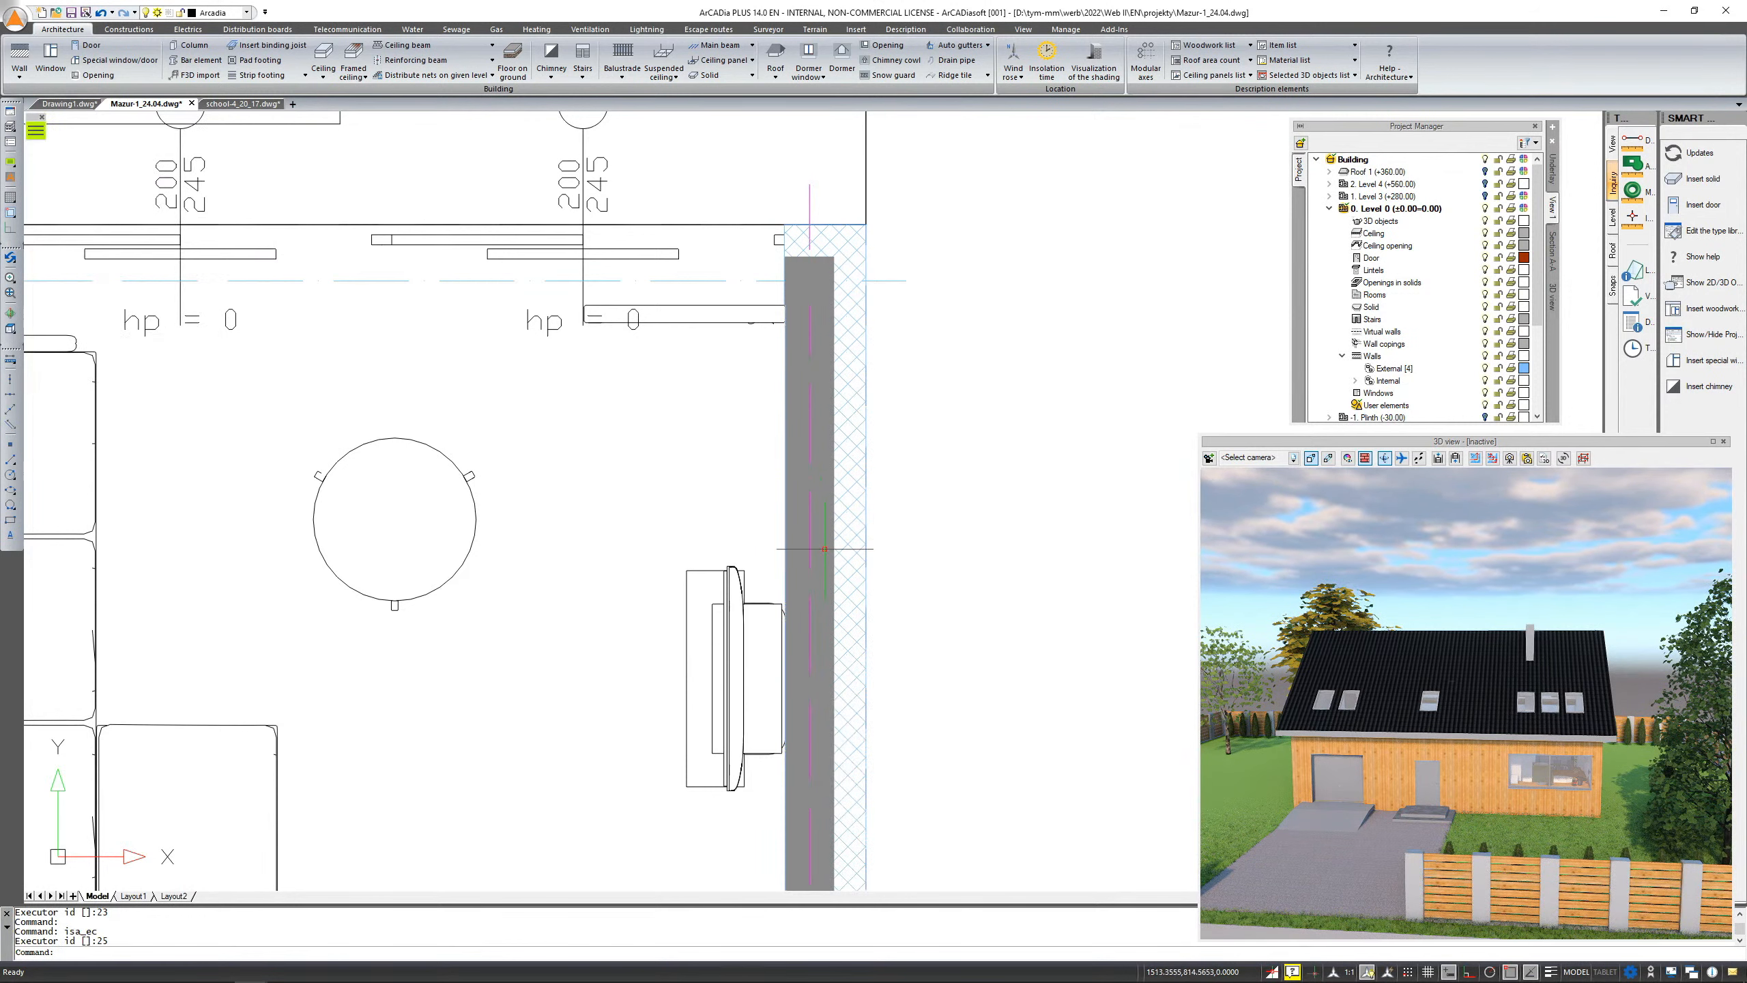
Expand the Internal walls group under the Level 0 Walls branch in the Project Manager
{"action": "scroll", "coordinate": [904, 342], "scroll_direction": "down", "scroll_amount": 2}
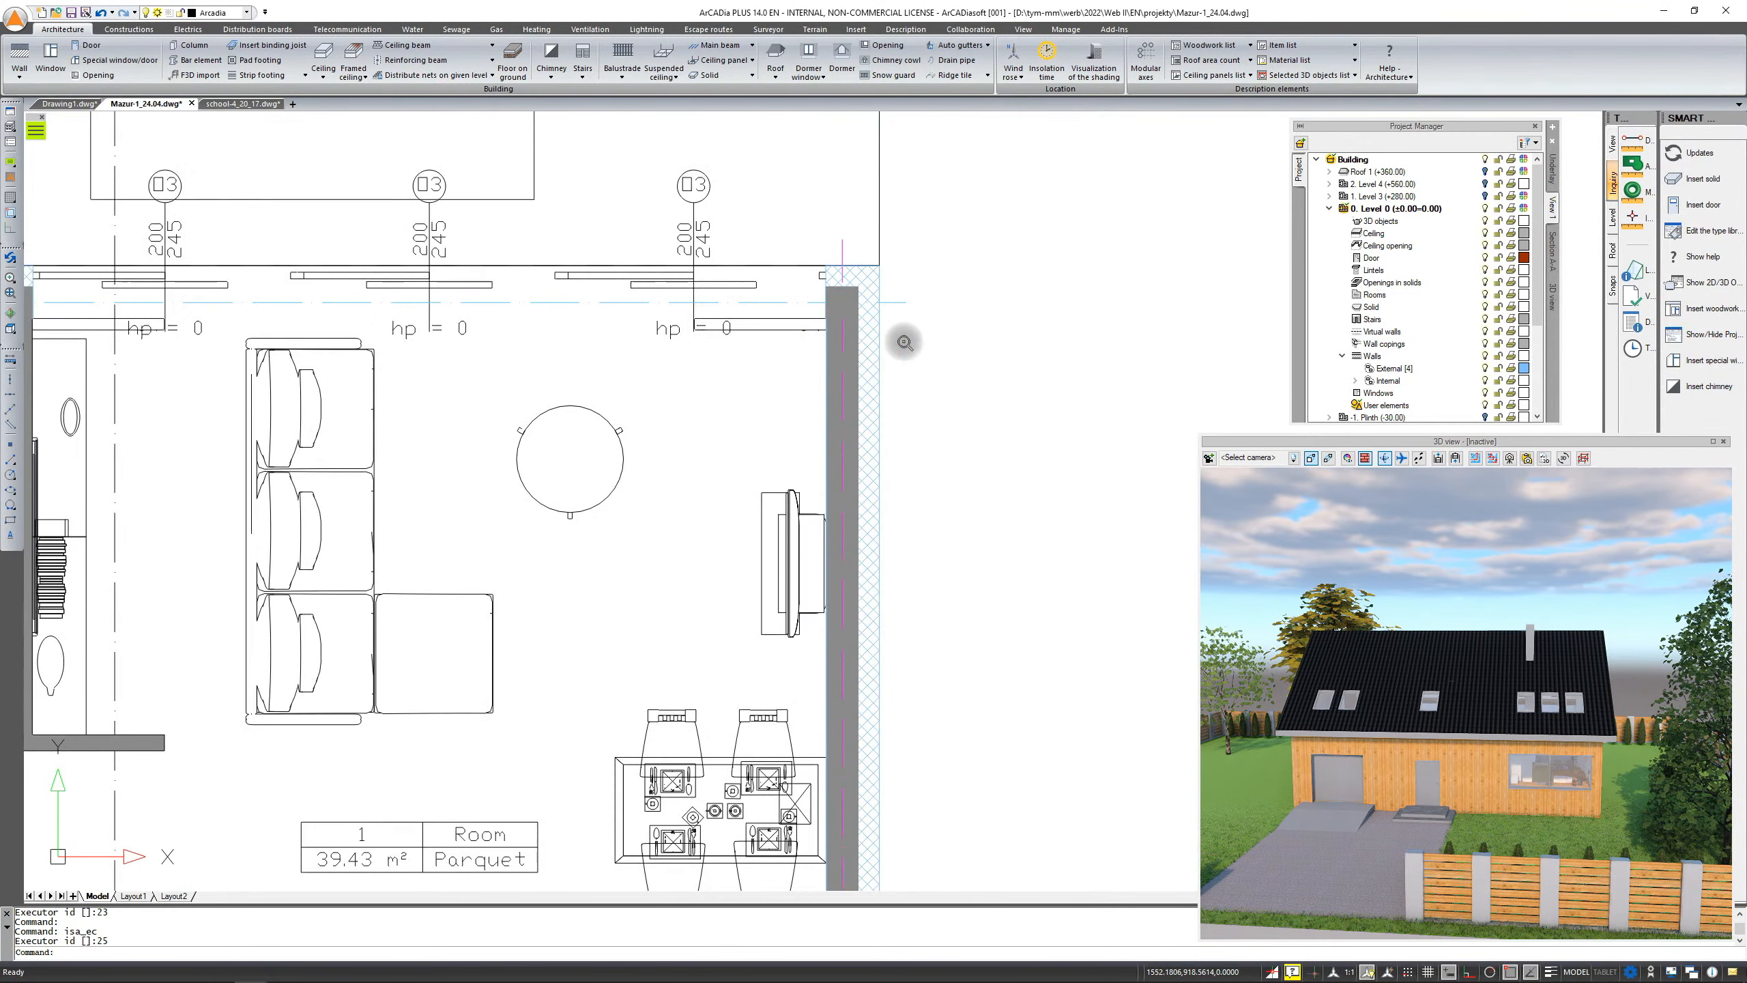
{"action": "middle_click_drag", "start_coordinate": [962, 437], "coordinate": [913, 345]}
{"action": "scroll", "coordinate": [918, 390], "scroll_direction": "down", "scroll_amount": 2}
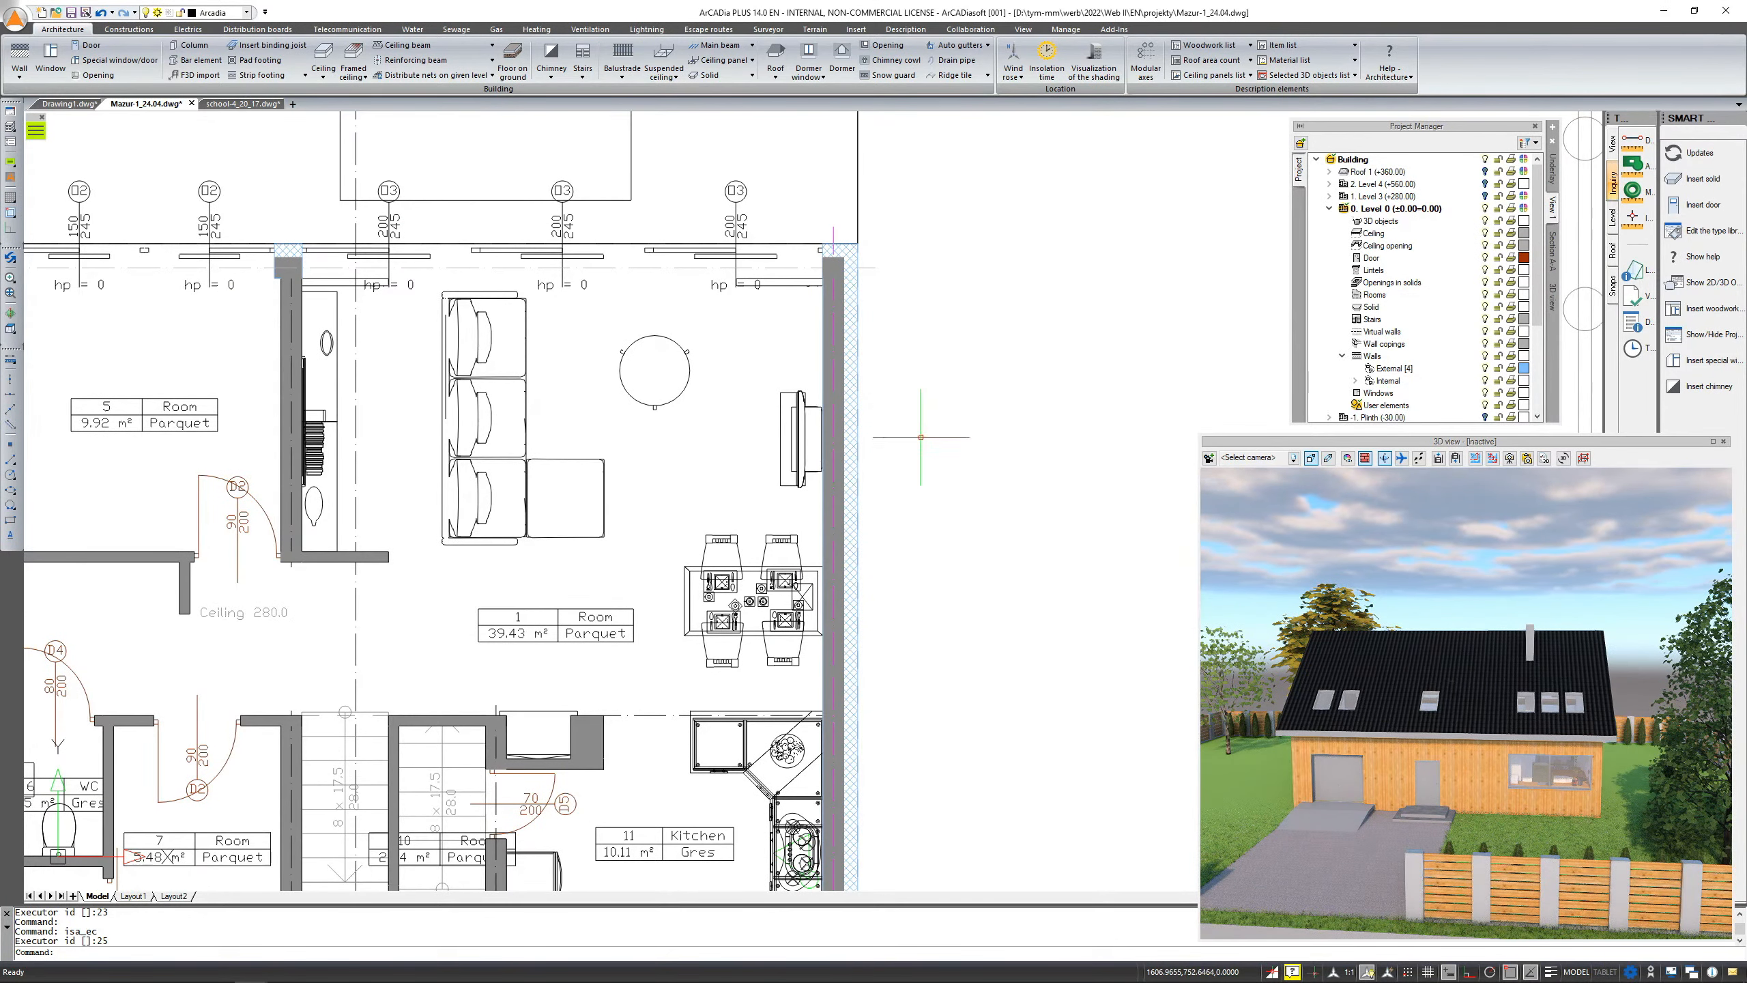
{"action": "left_click", "coordinate": [1356, 381]}
{"action": "scroll", "coordinate": [1396, 372], "scroll_direction": "down", "scroll_amount": 1}
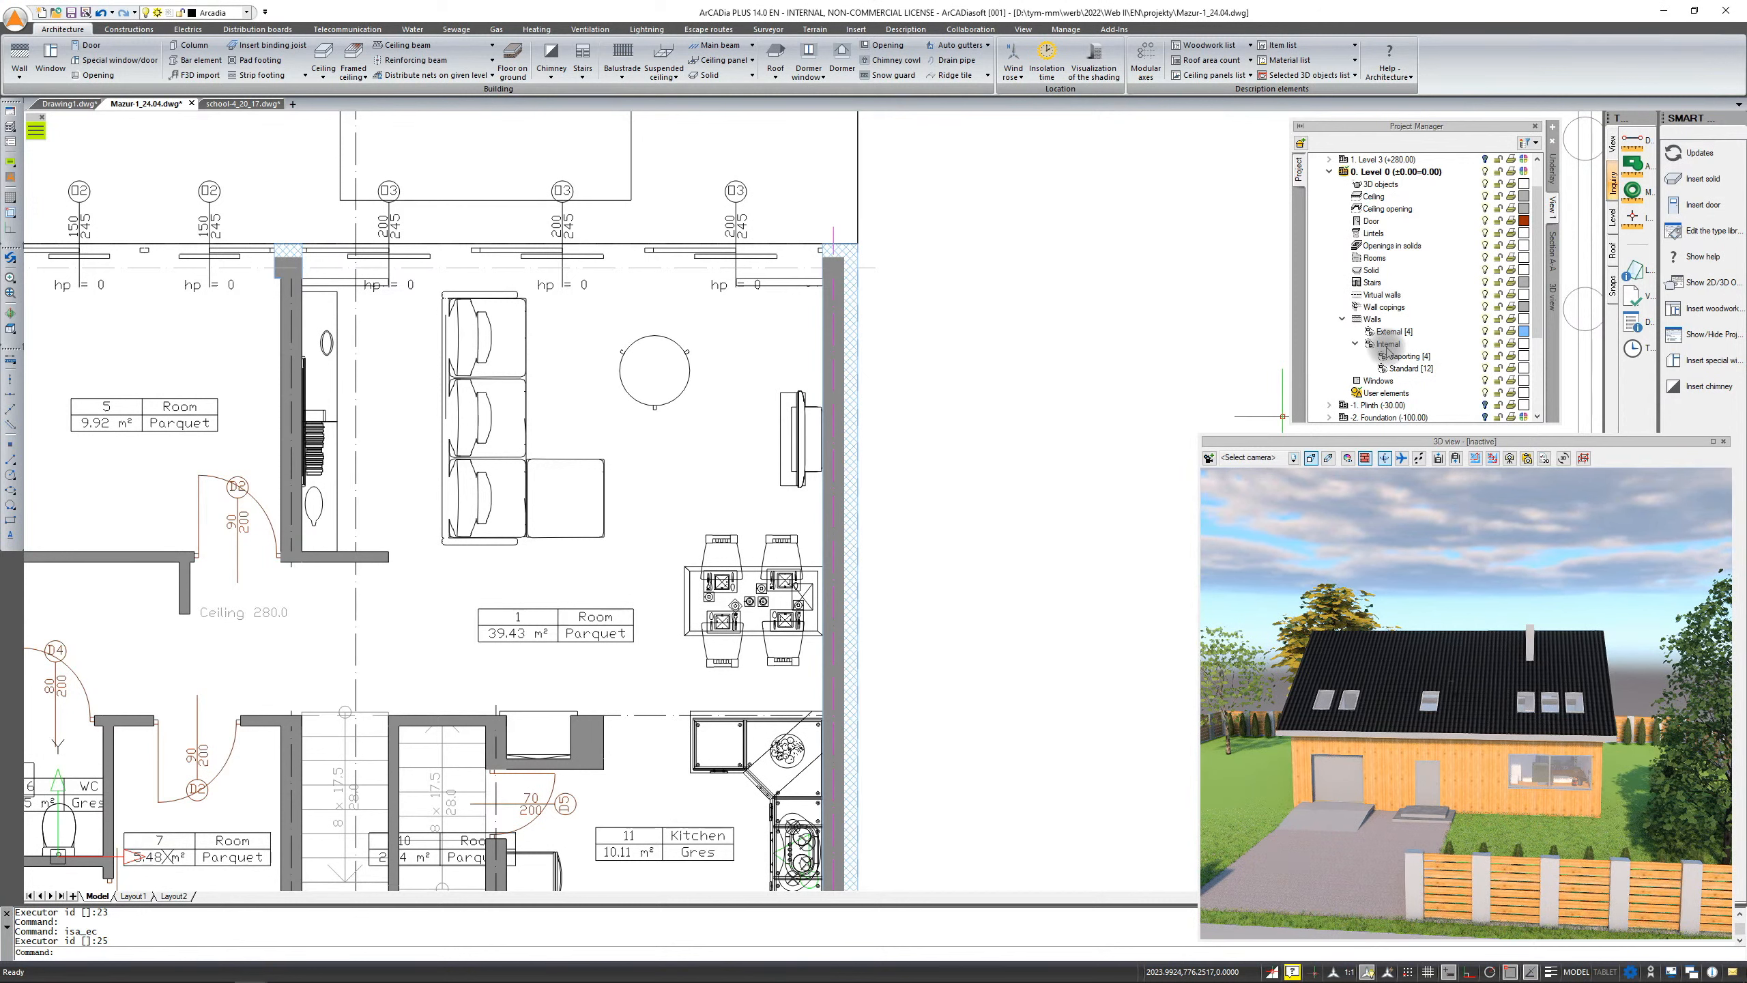
{"action": "right_click", "coordinate": [1373, 321]}
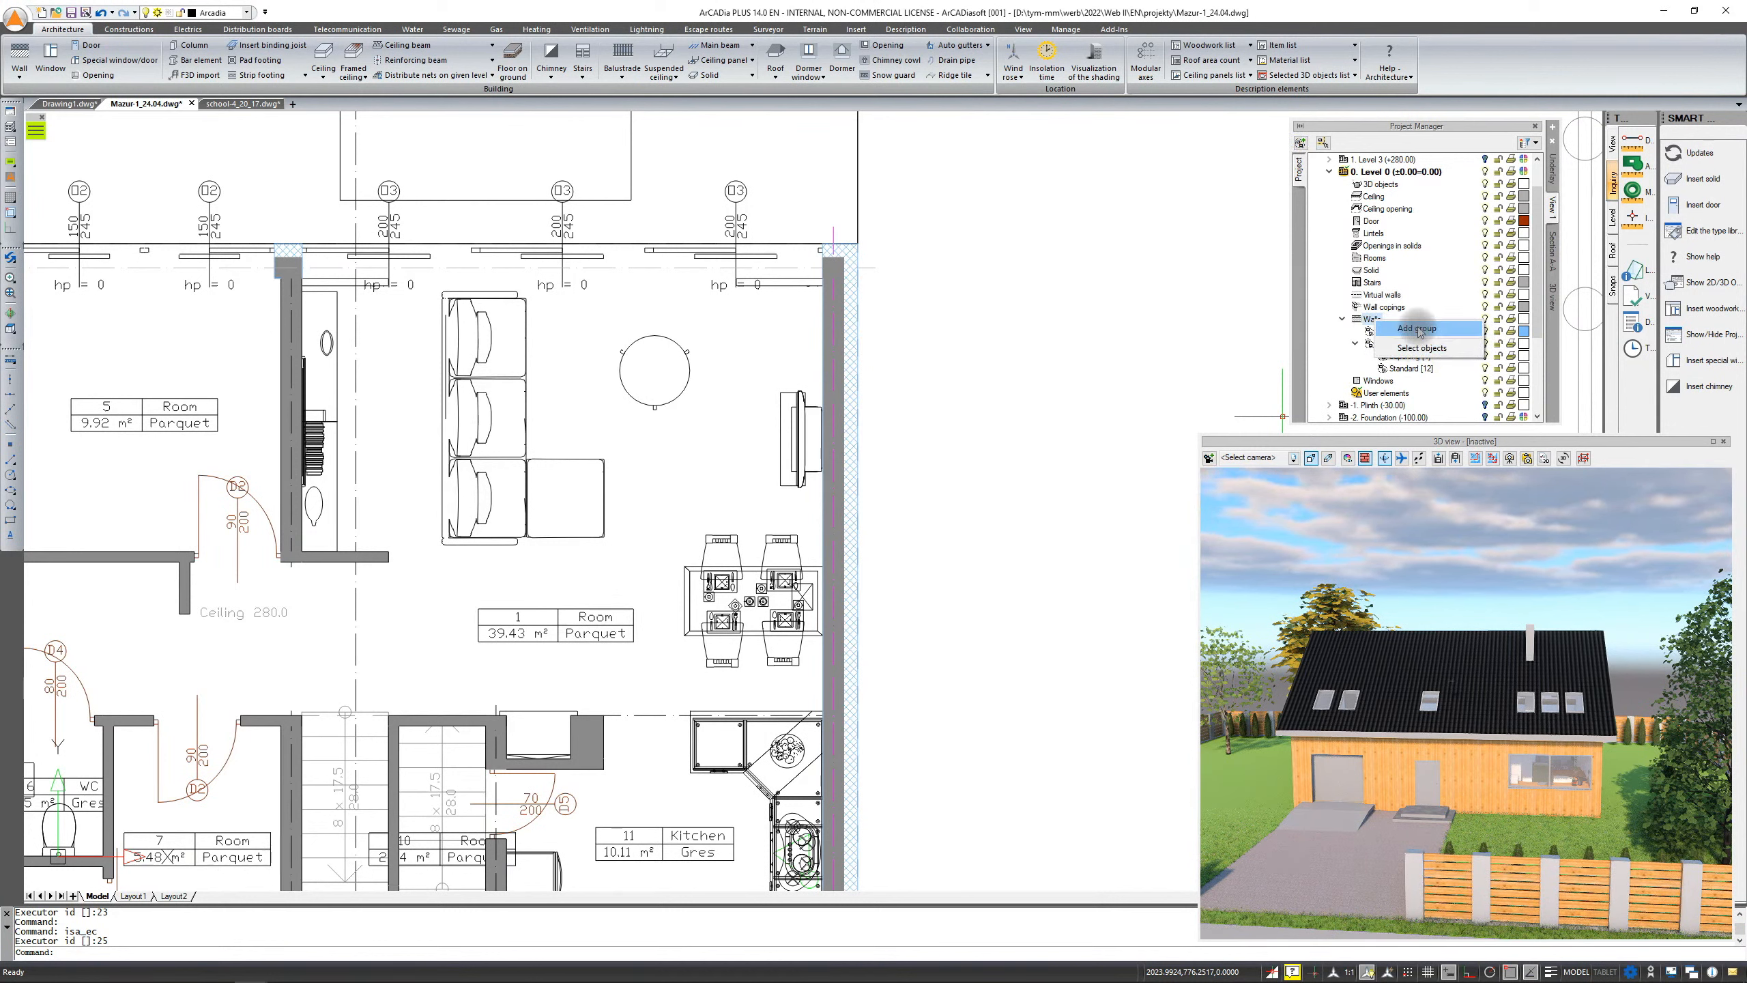
{"action": "left_click", "coordinate": [1365, 319]}
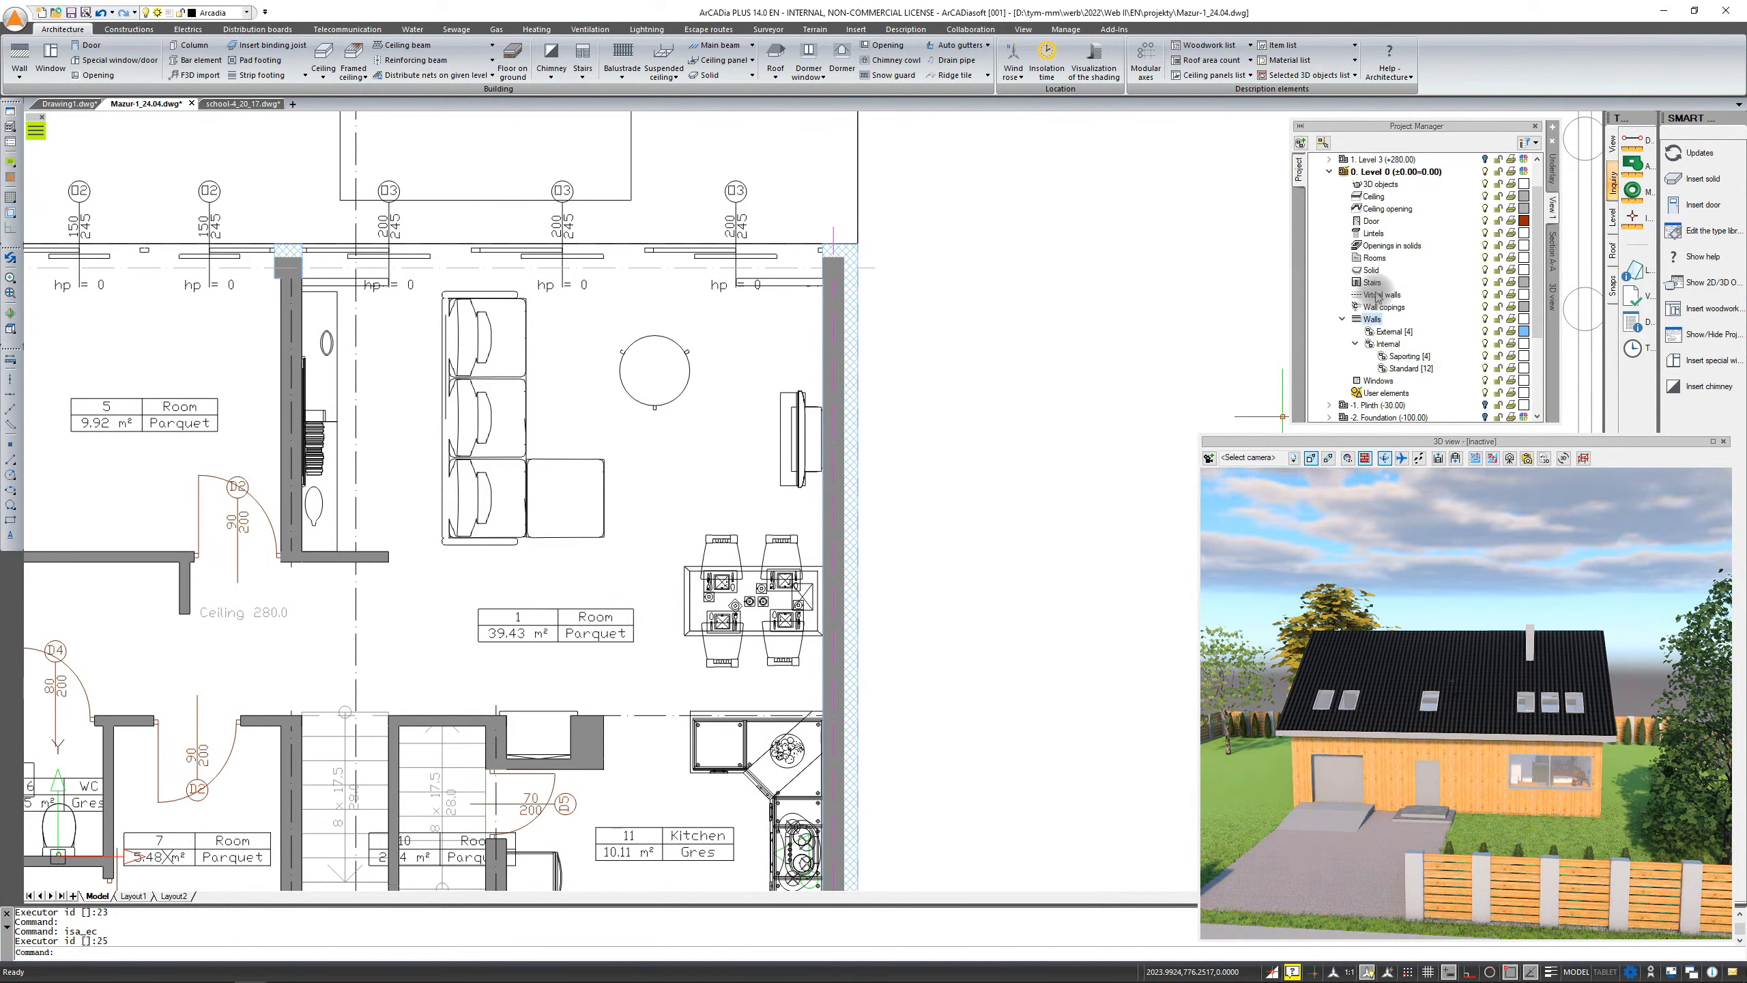
Switch to the school-4_20_17 drawing and expand its Level 0 Walls branch in the Project Manager
{"action": "left_click", "coordinate": [213, 103]}
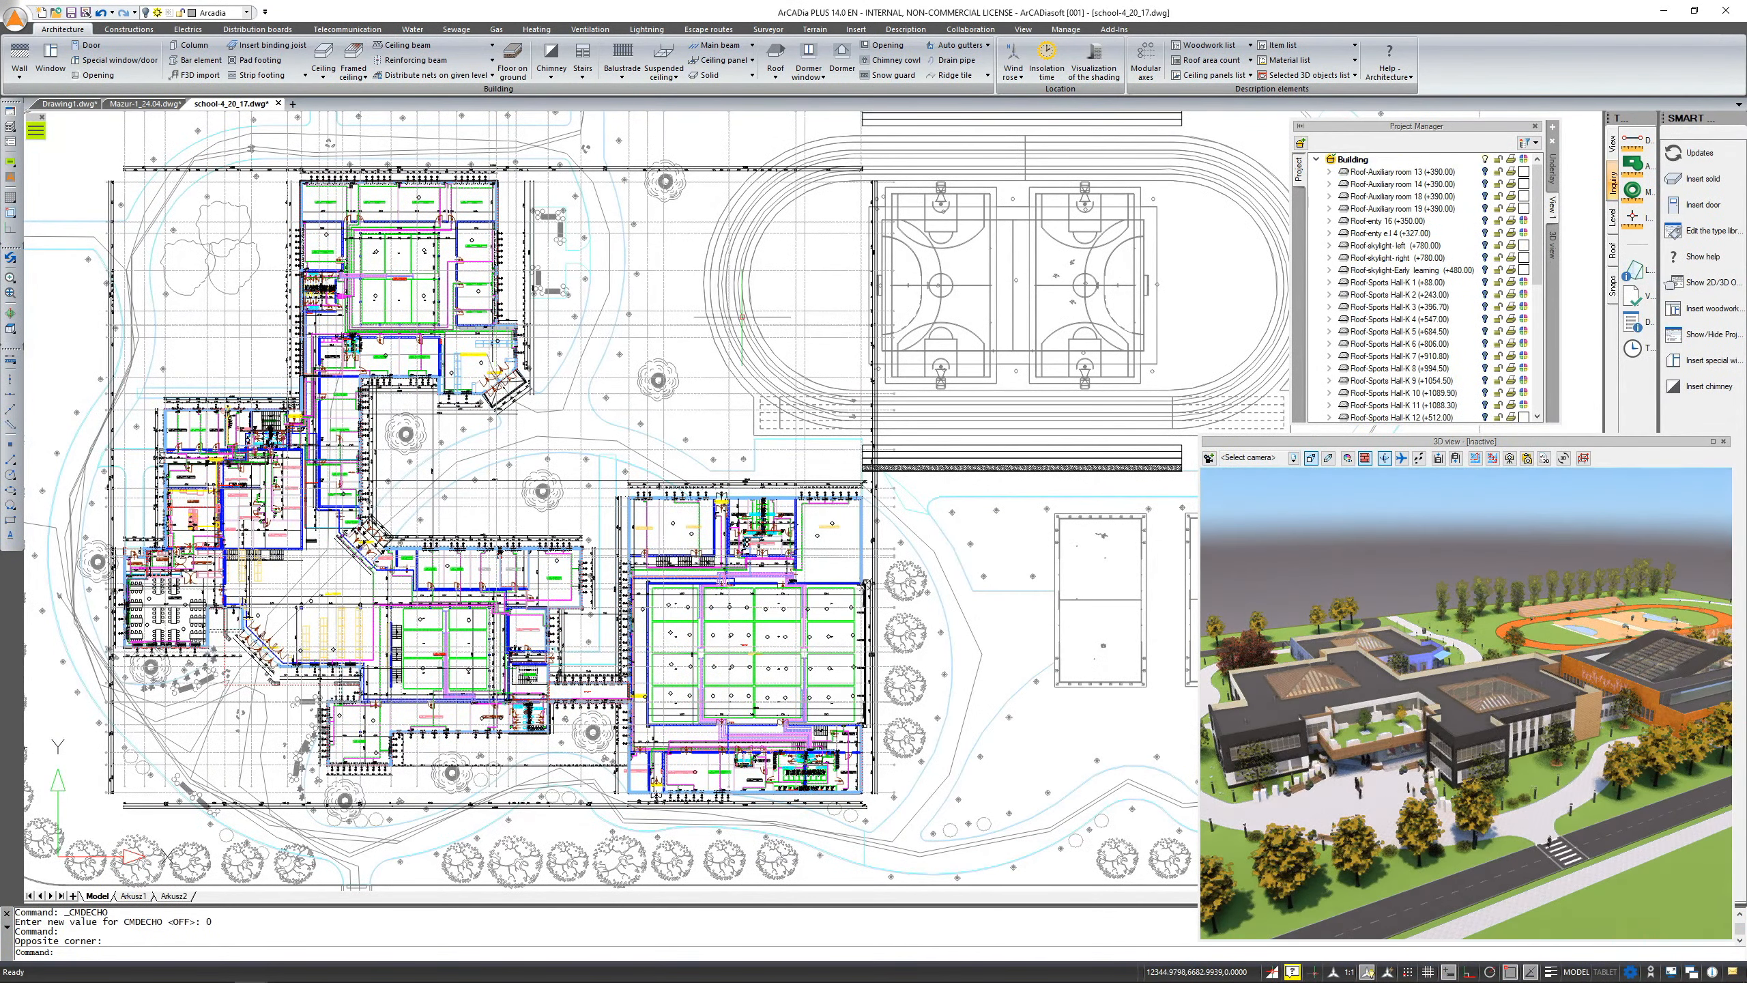
{"action": "scroll", "coordinate": [1329, 312], "scroll_direction": "down", "scroll_amount": 6}
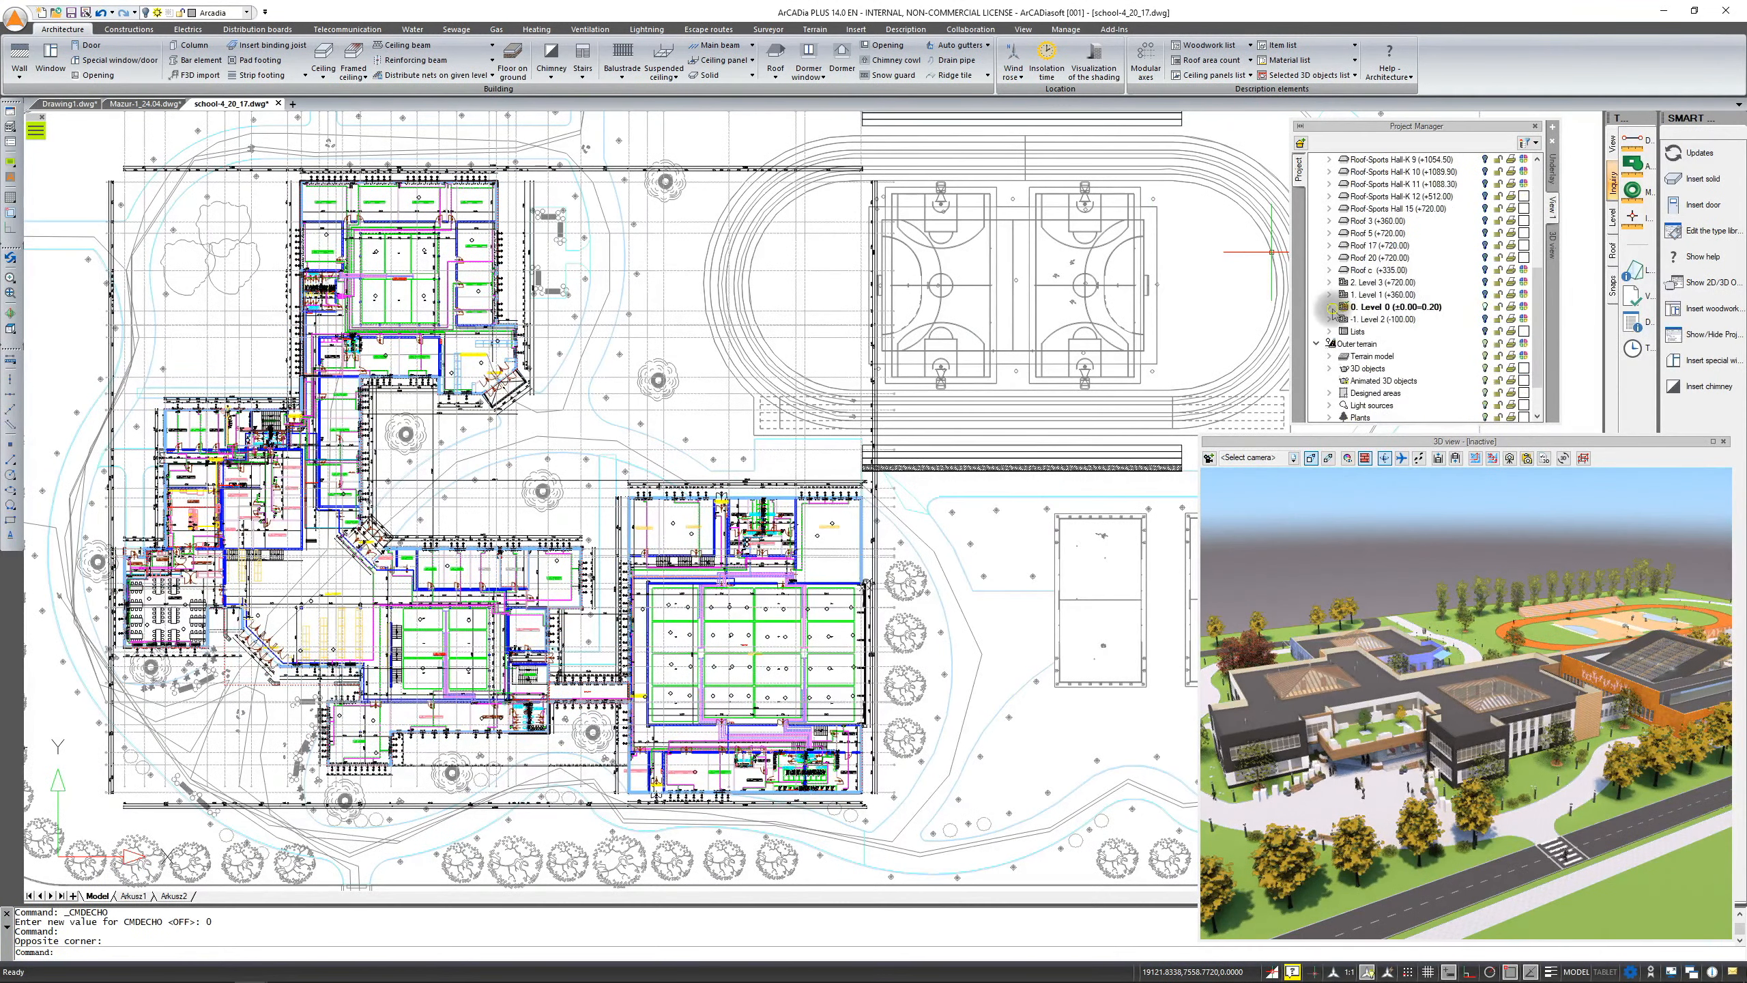
{"action": "left_click", "coordinate": [1332, 310]}
{"action": "scroll", "coordinate": [1369, 344], "scroll_direction": "down", "scroll_amount": 5}
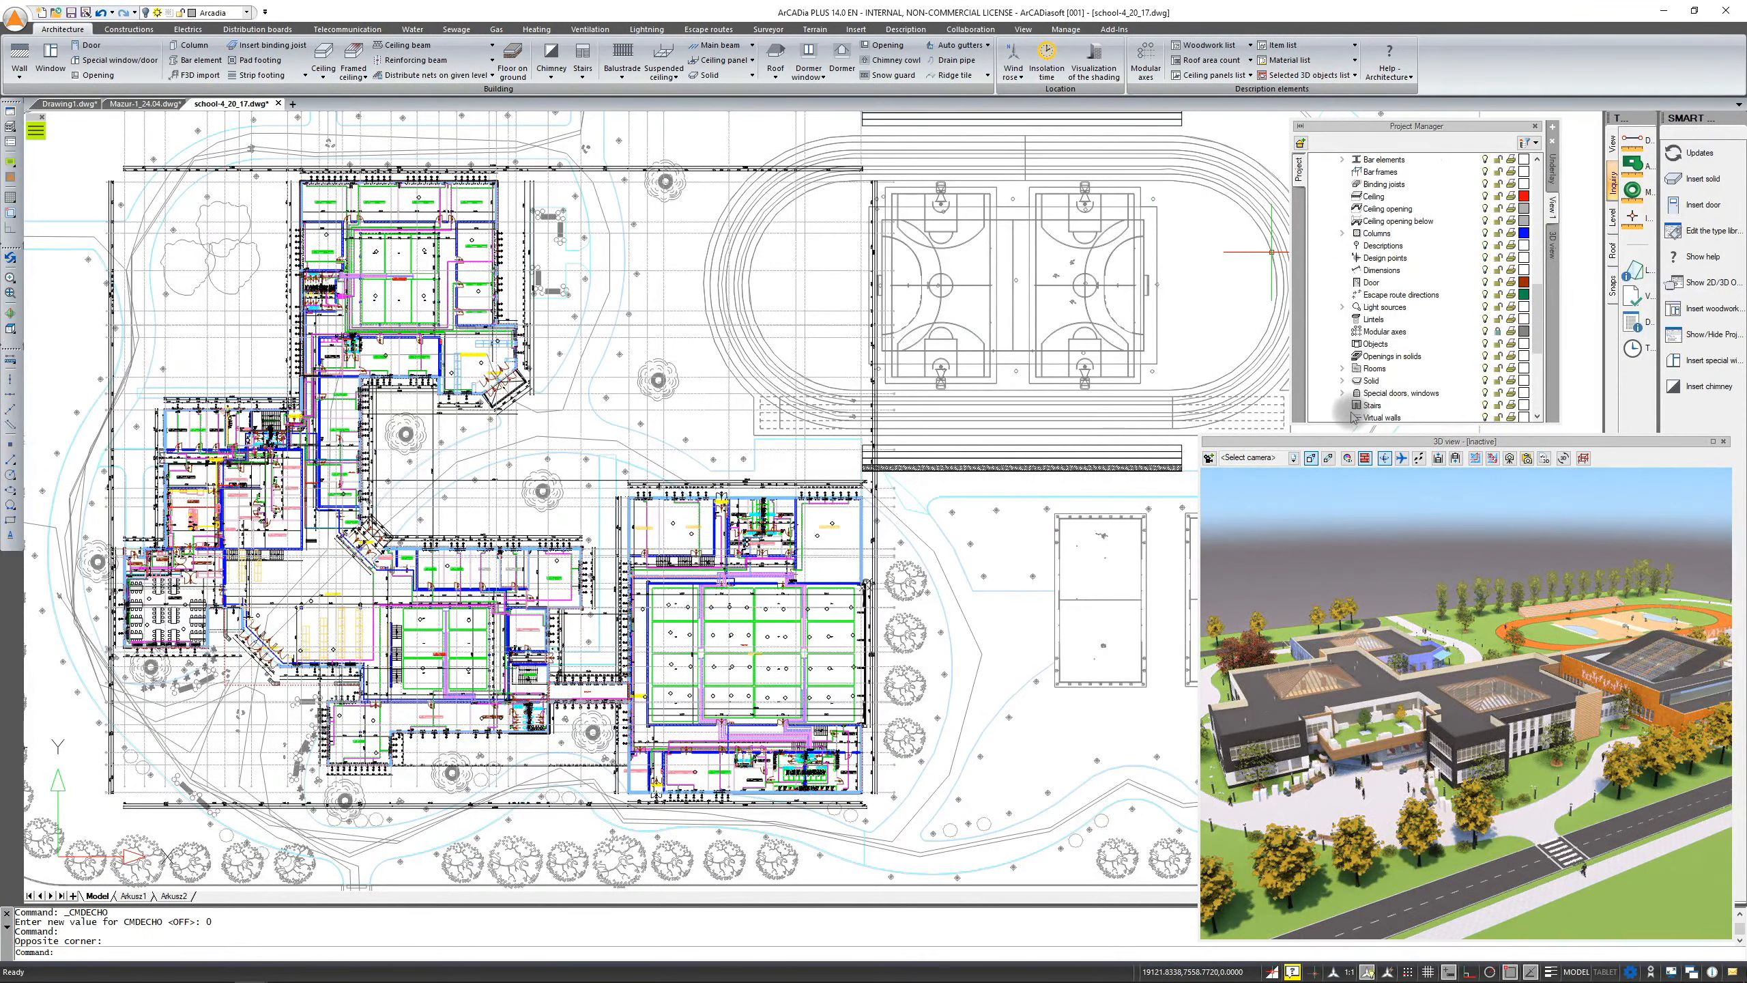
{"action": "scroll", "coordinate": [1355, 412], "scroll_direction": "down", "scroll_amount": 3}
{"action": "left_click", "coordinate": [1341, 343]}
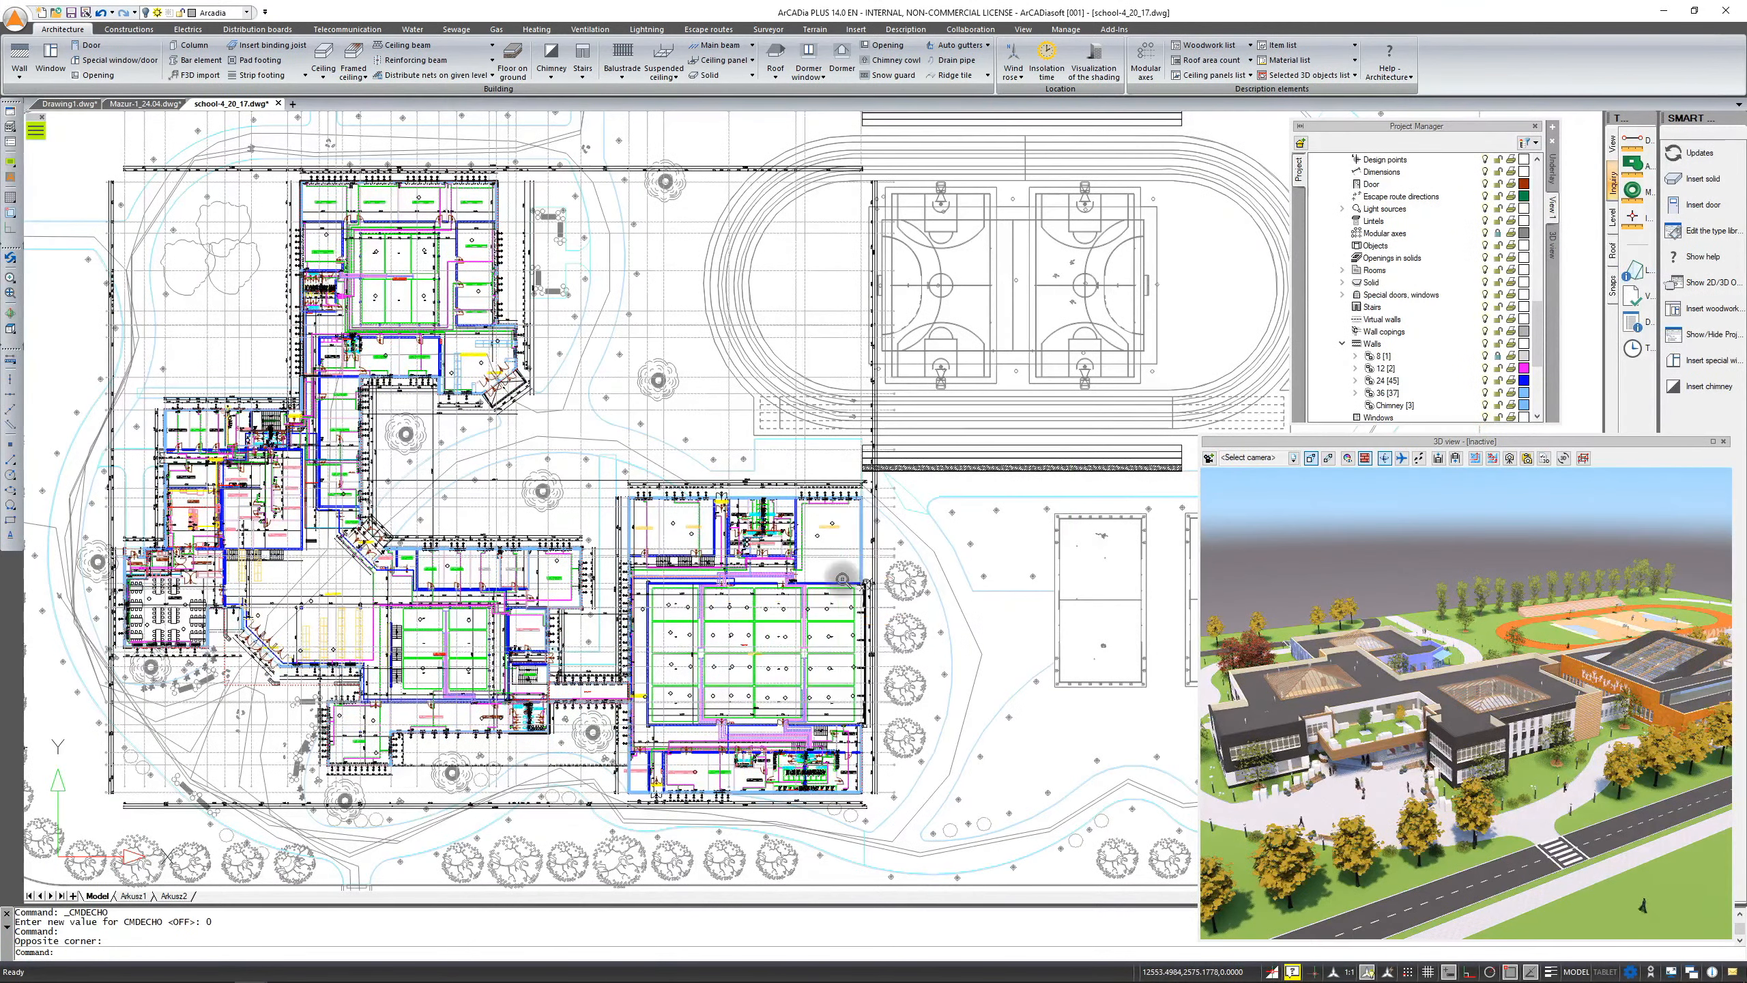
Open the context menu of the wall group 6 in the Level 0 Walls branch and select that group
{"action": "scroll", "coordinate": [868, 585], "scroll_direction": "up", "scroll_amount": 1}
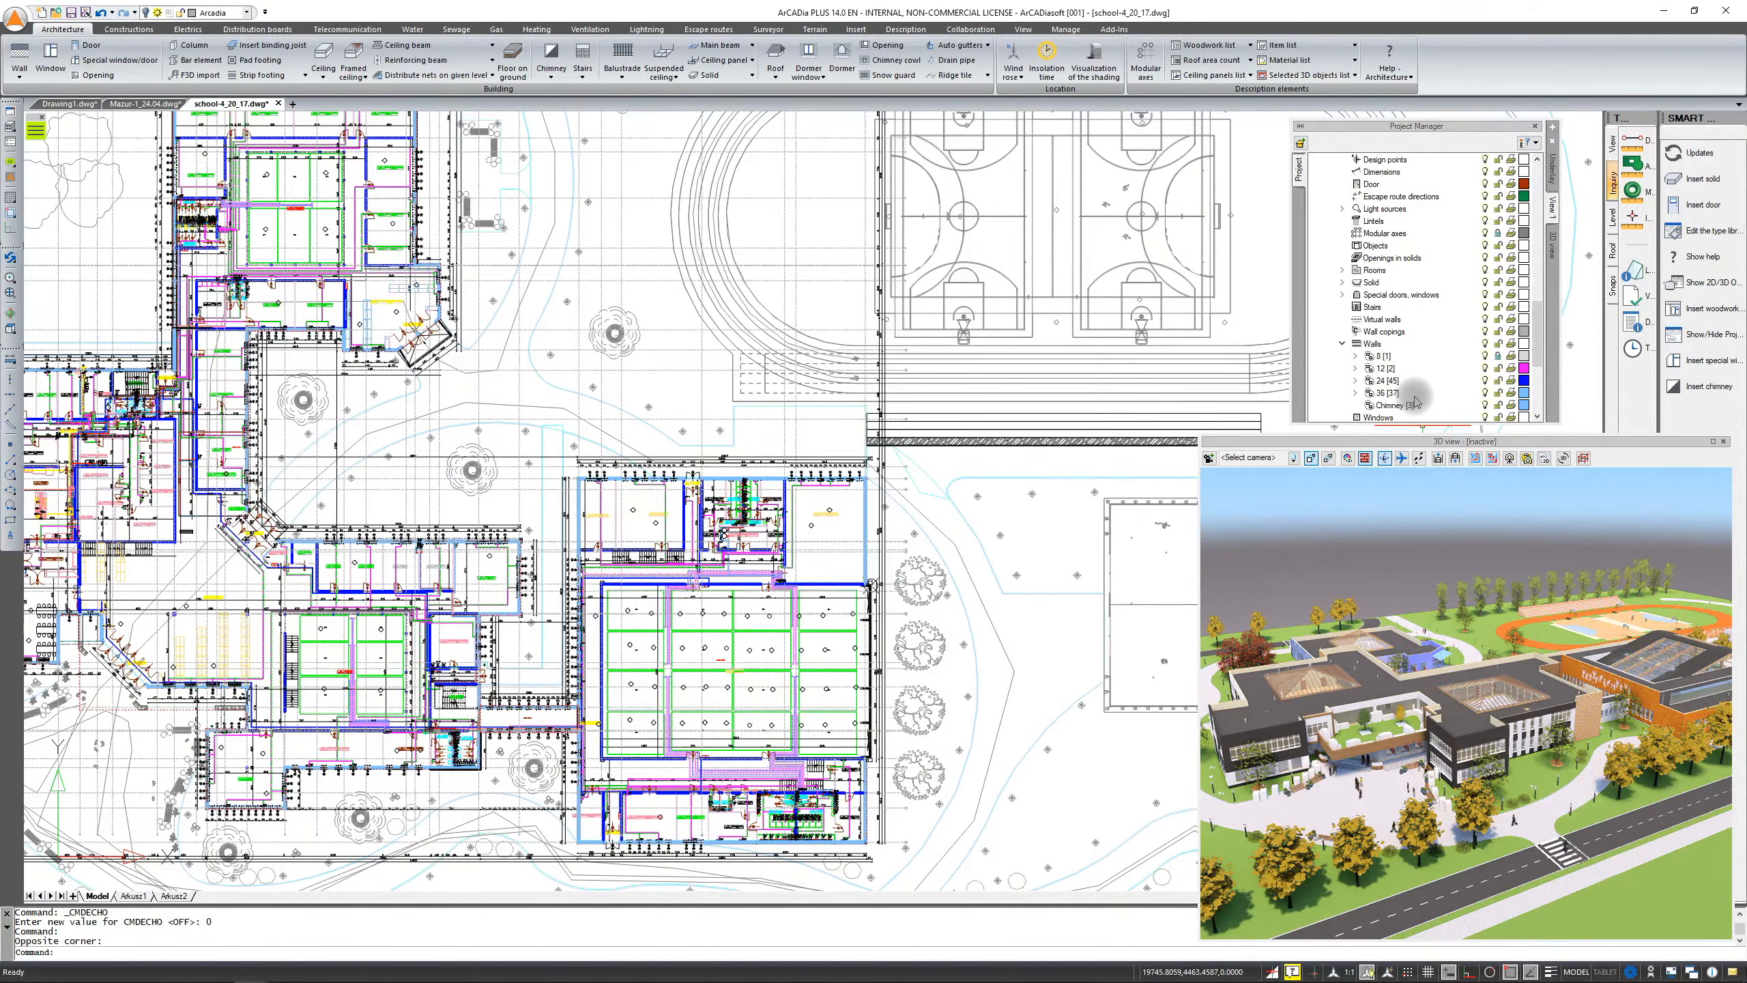
{"action": "left_click", "coordinate": [1387, 380]}
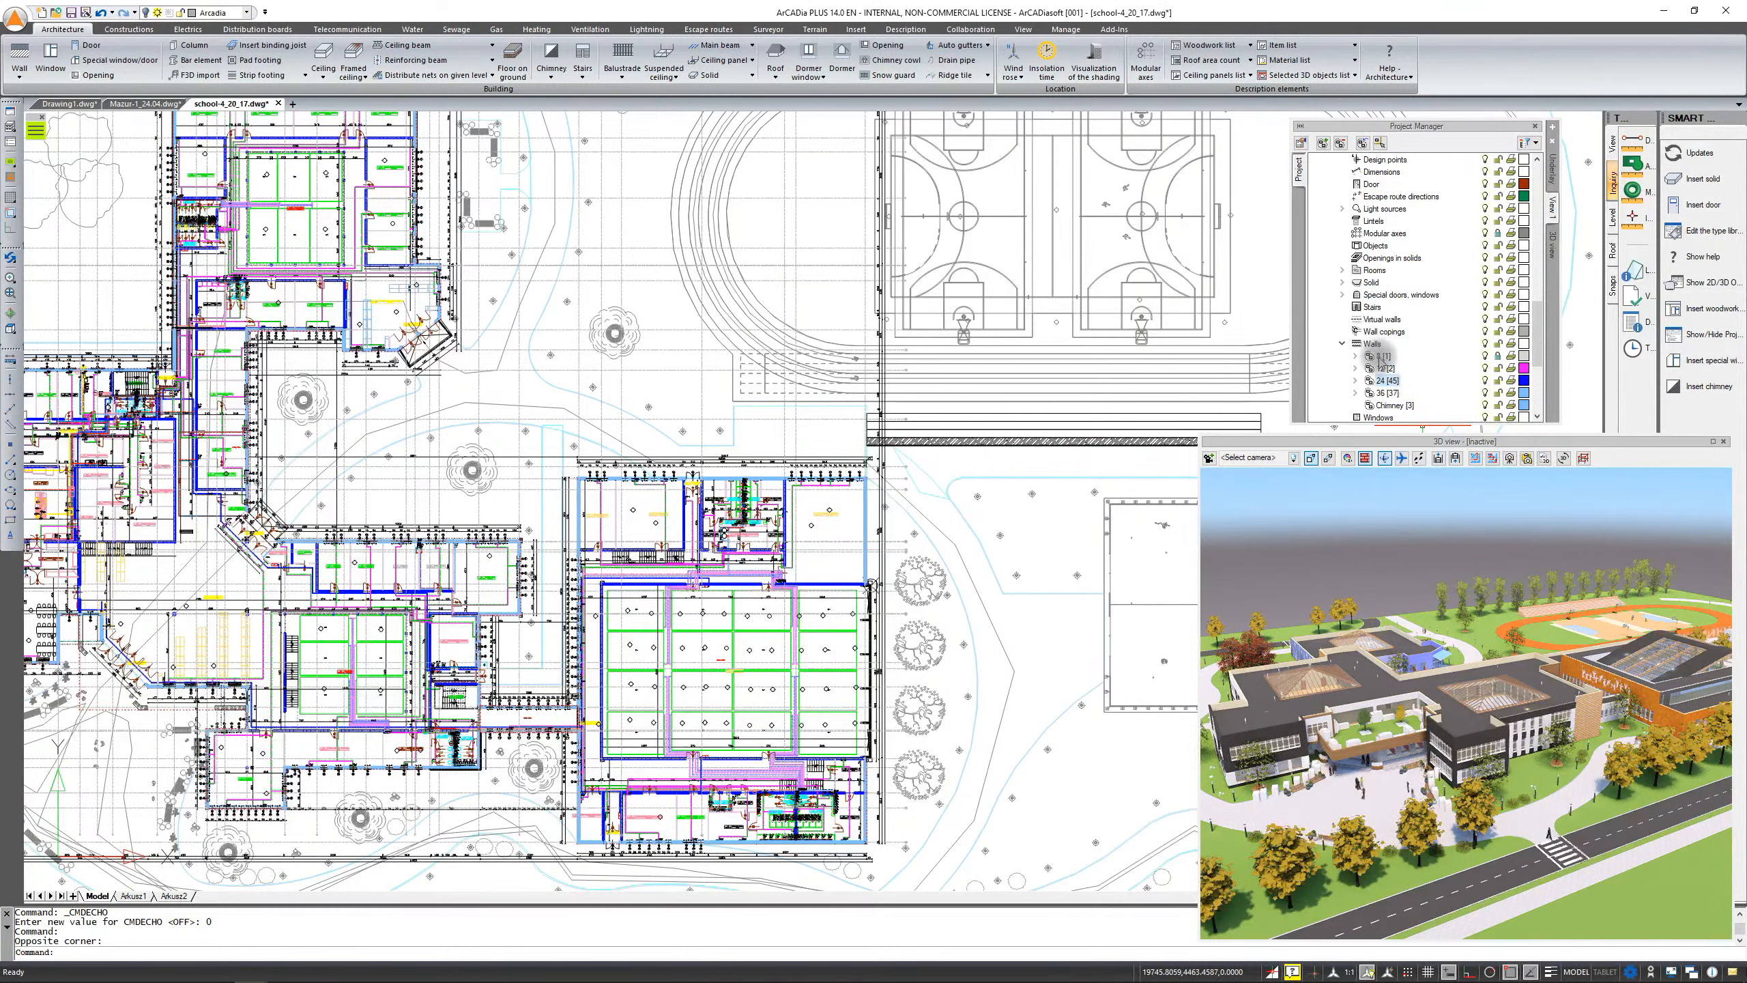
{"action": "right_click", "coordinate": [1378, 355]}
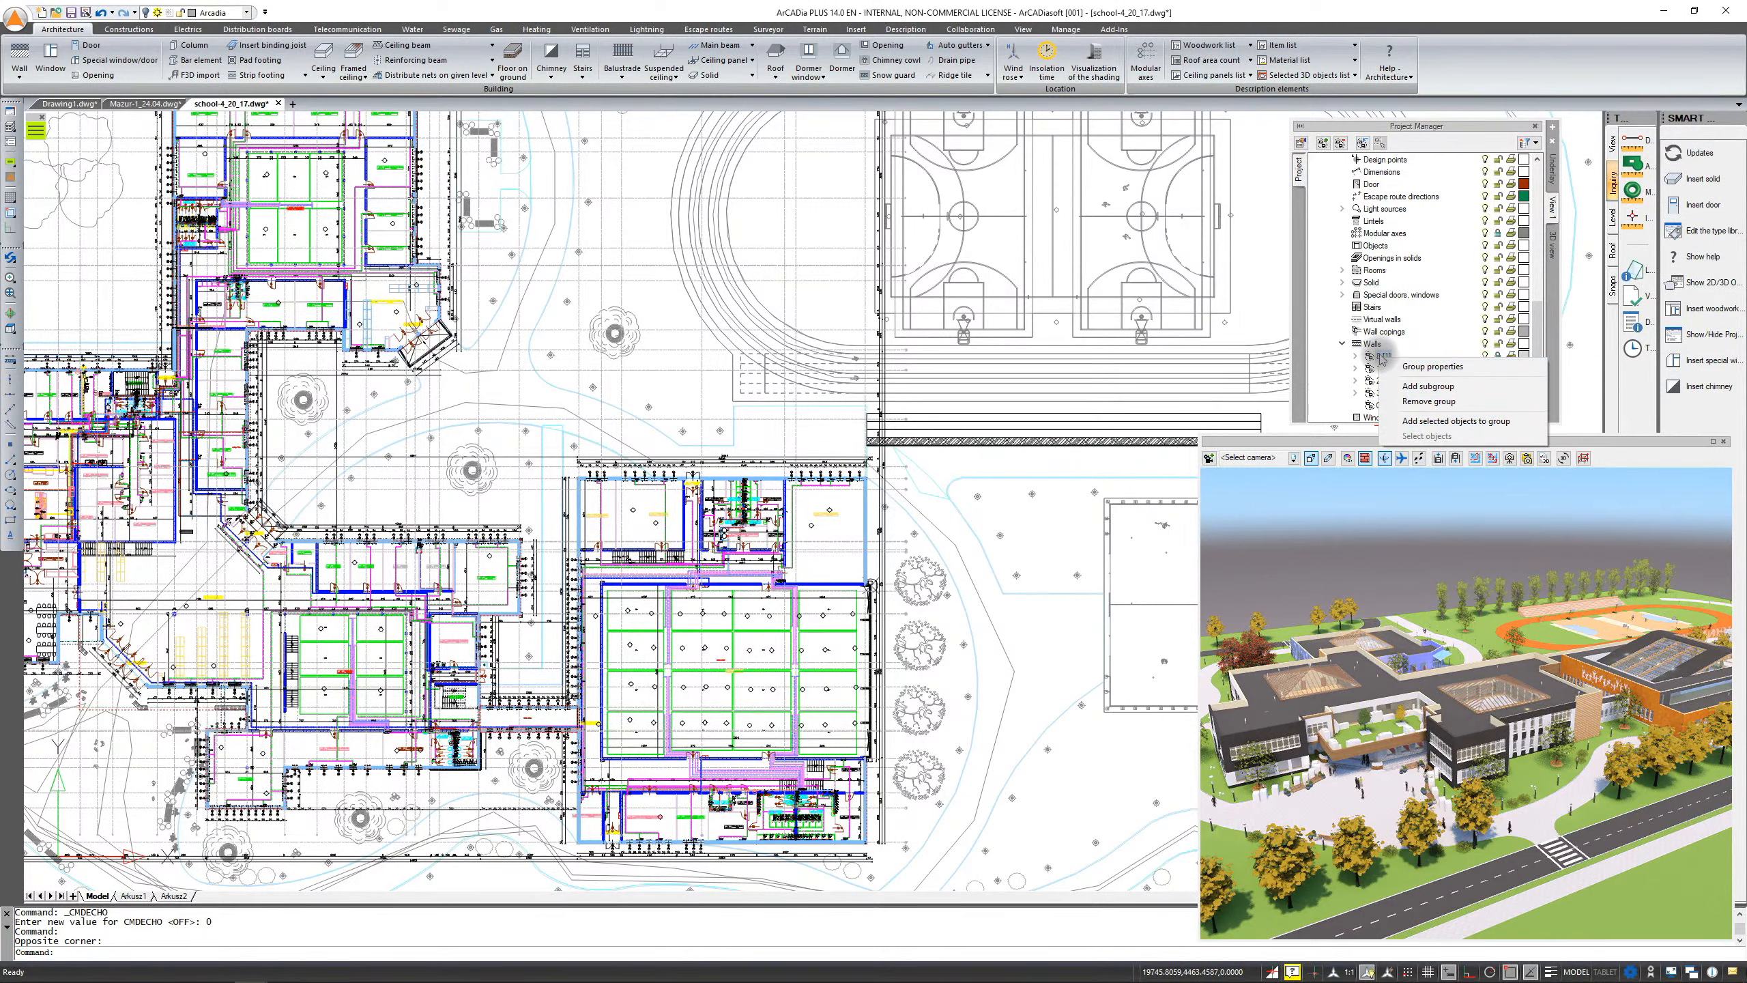
{"action": "left_click", "coordinate": [1406, 354]}
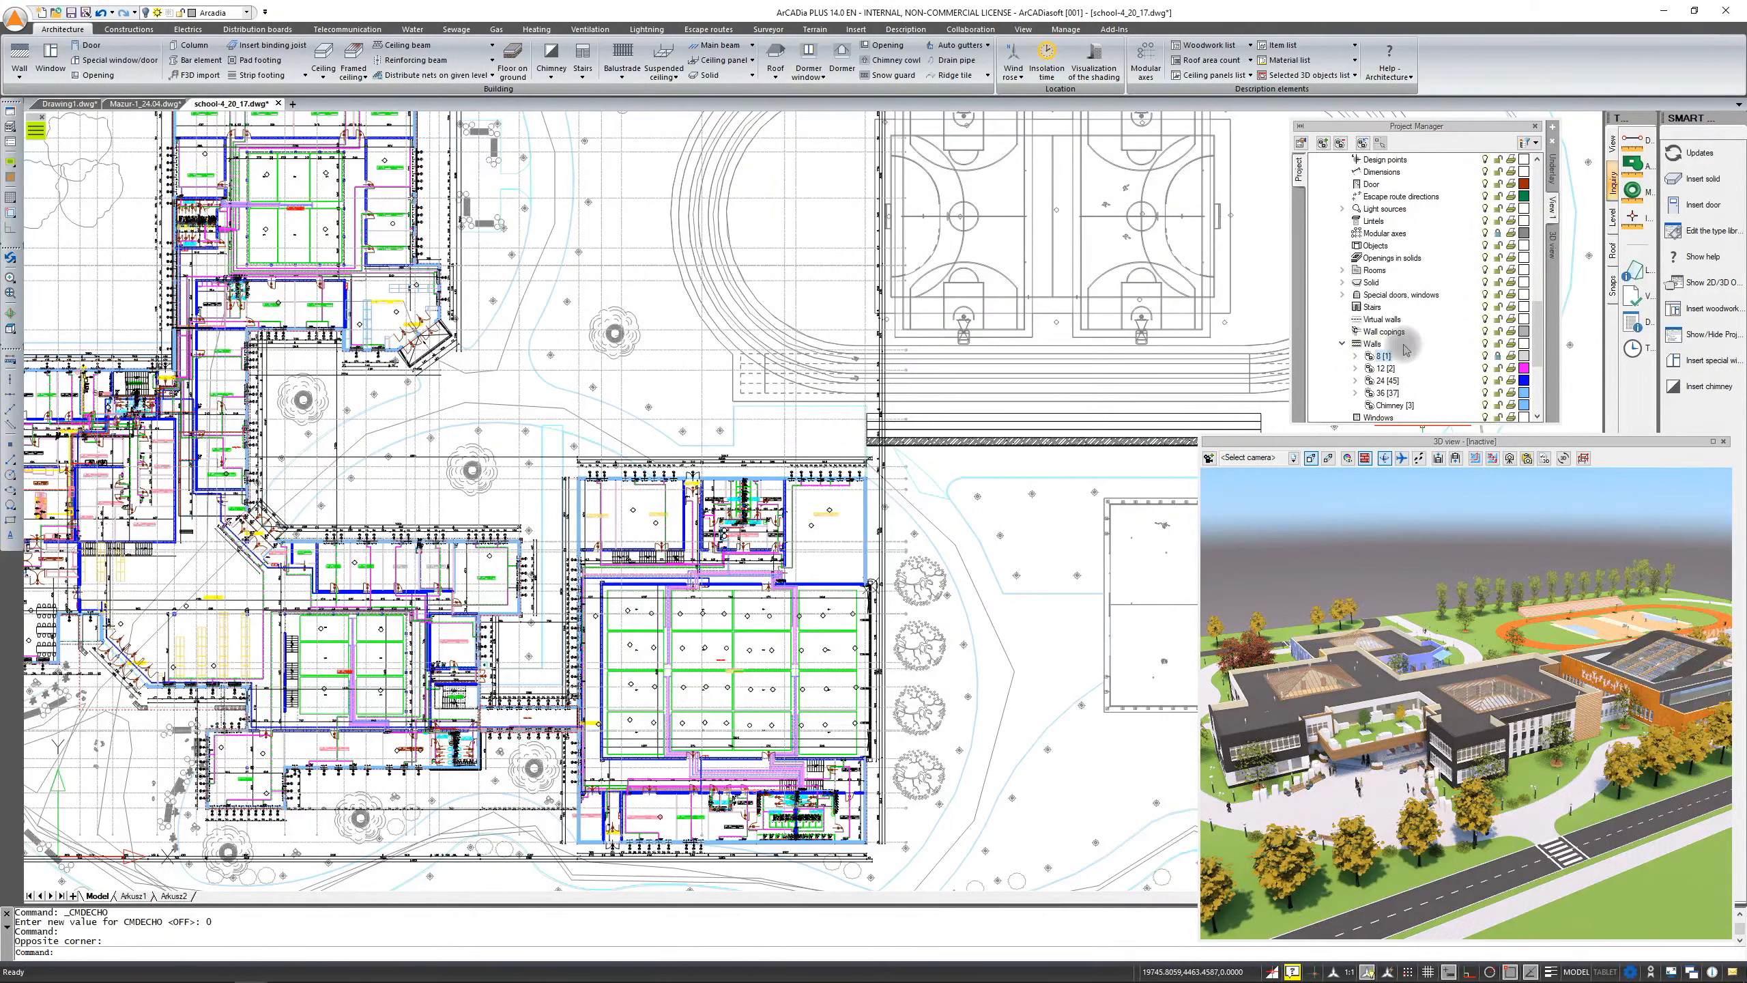
{"action": "left_click", "coordinate": [1375, 356]}
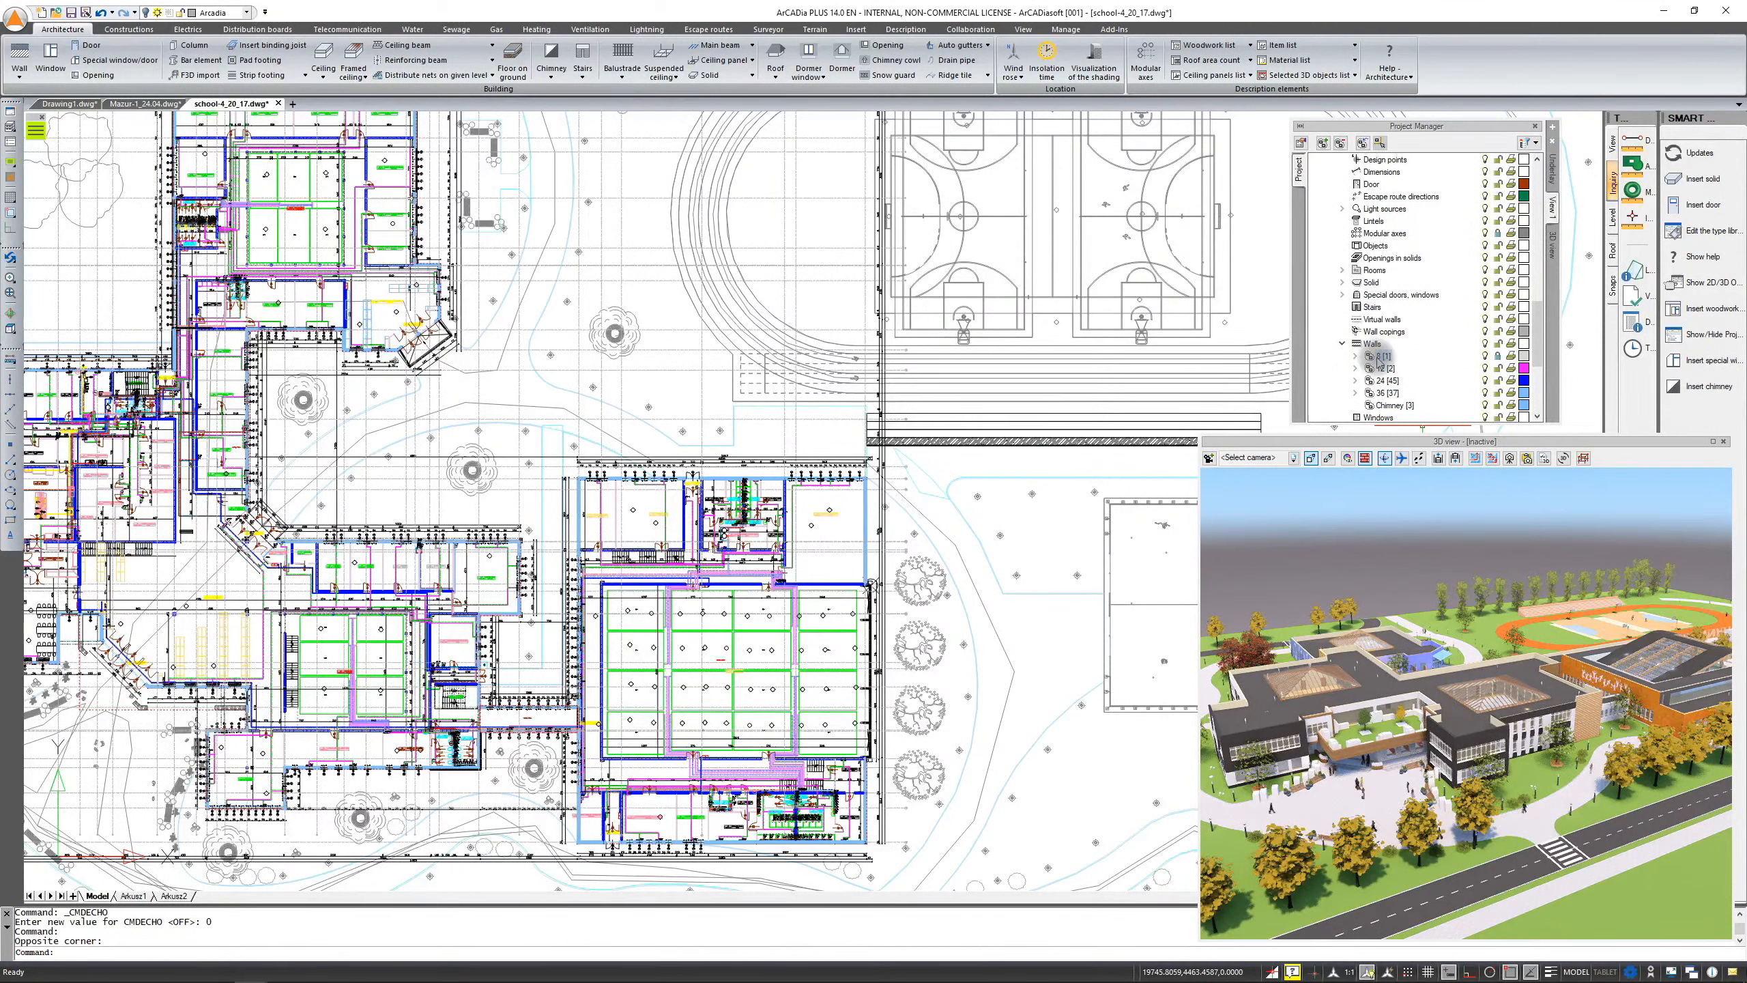
Select the objects of wall groups 6 and 36 in the Level 0 Walls branch of the Project Manager
{"action": "right_click", "coordinate": [1379, 357]}
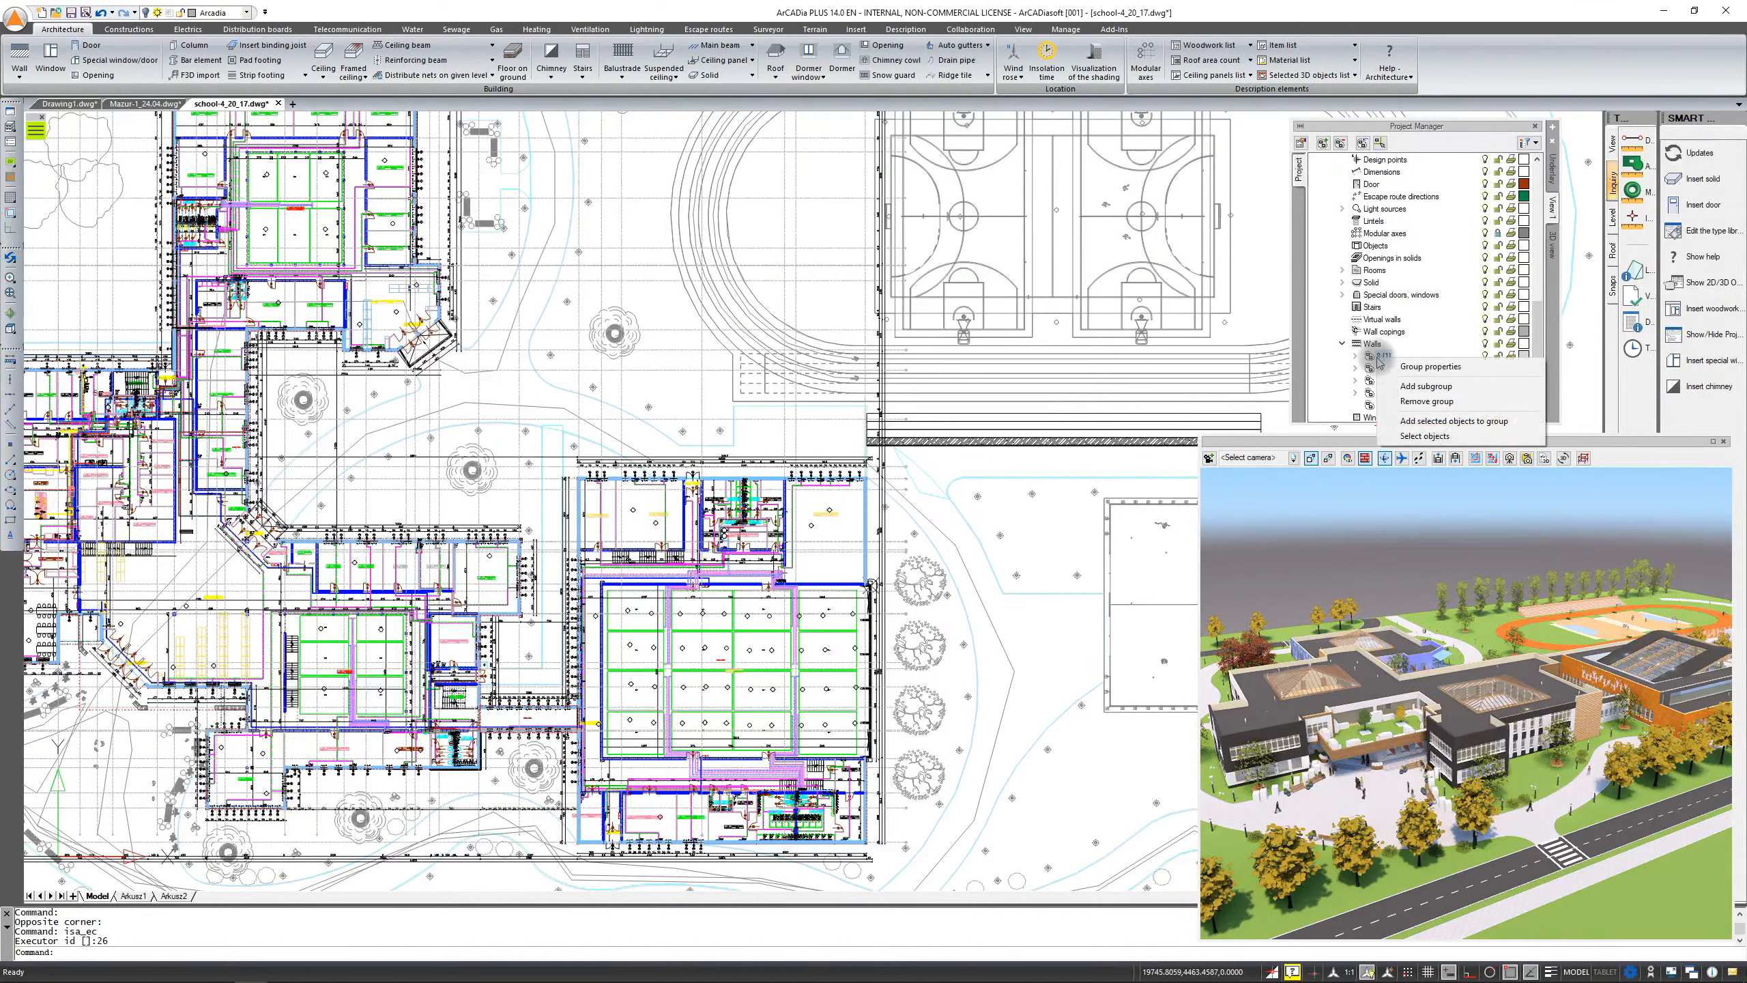
{"action": "left_click", "coordinate": [1412, 429]}
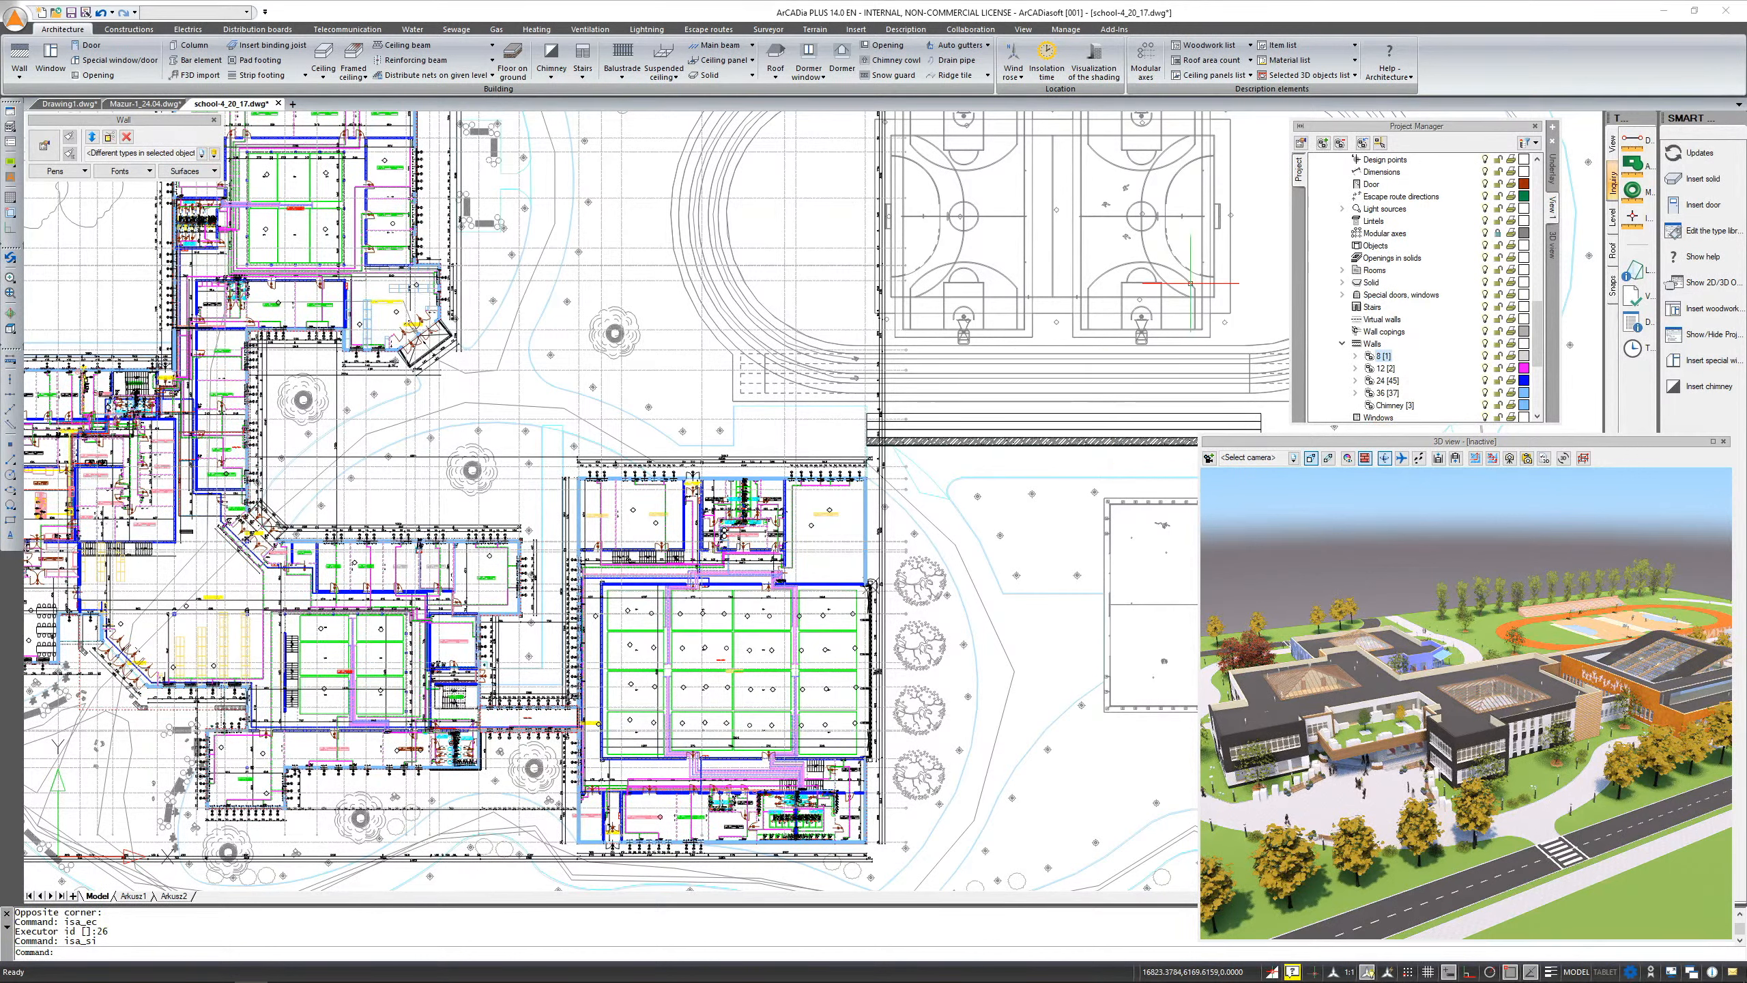
{"action": "right_click", "coordinate": [1386, 391]}
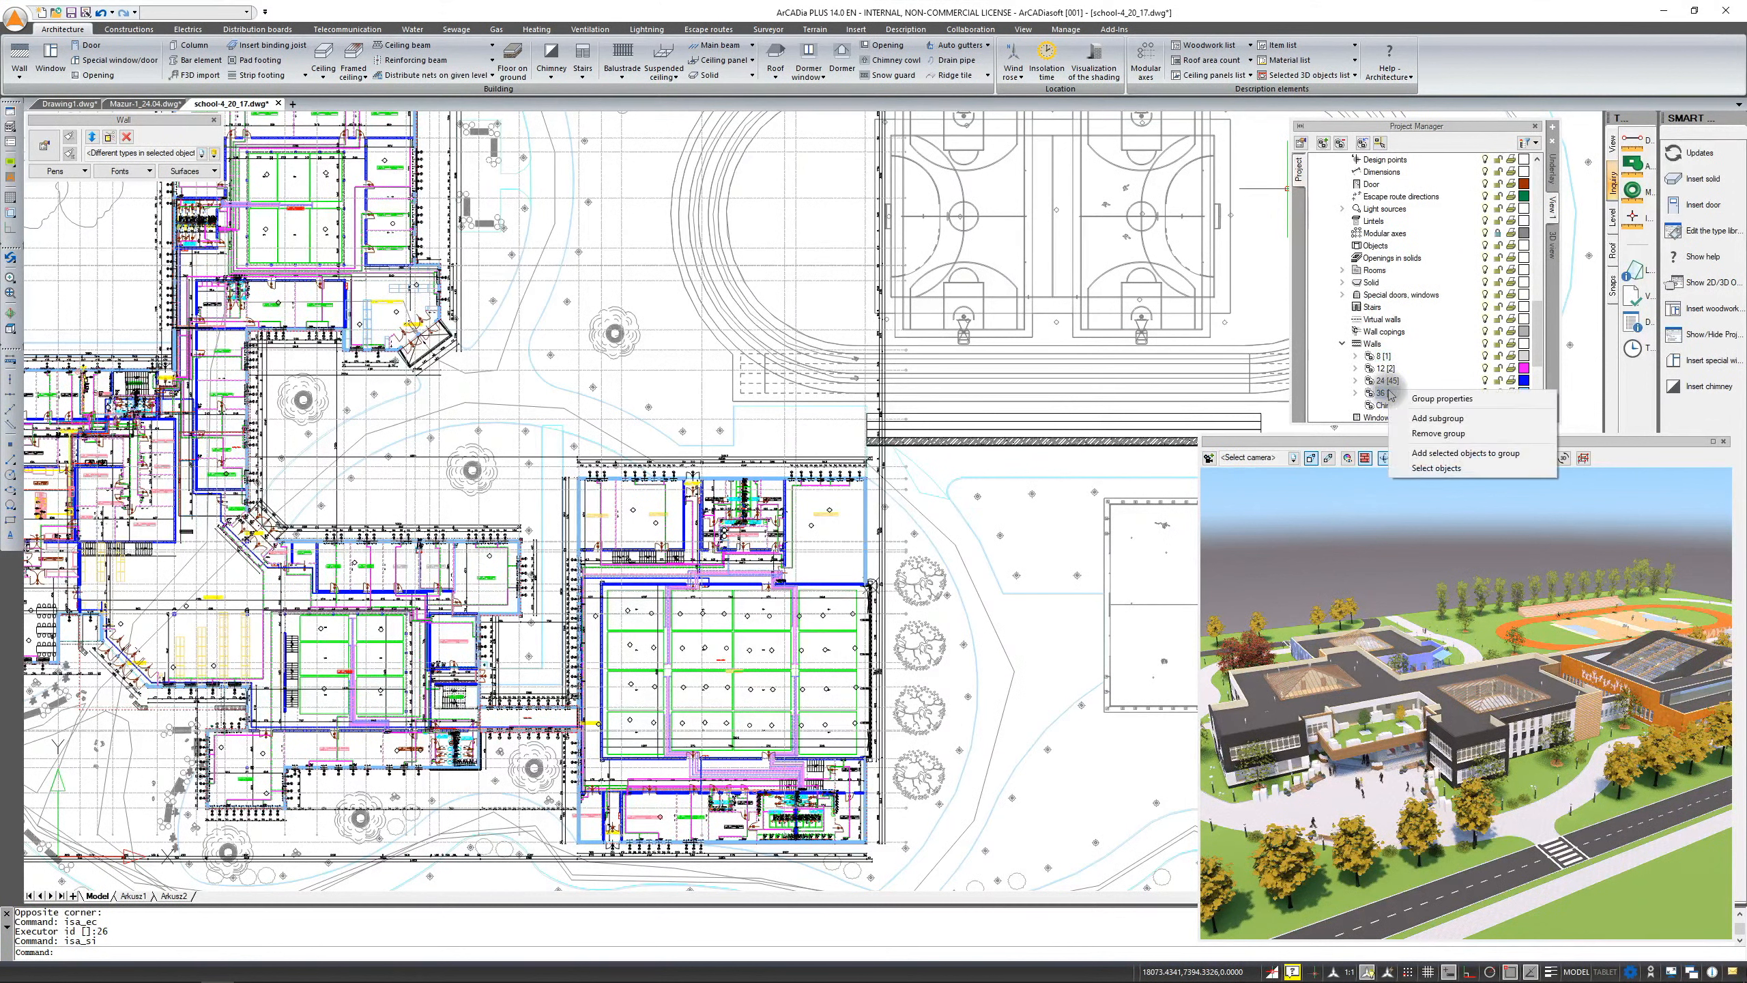
{"action": "left_click", "coordinate": [1431, 471]}
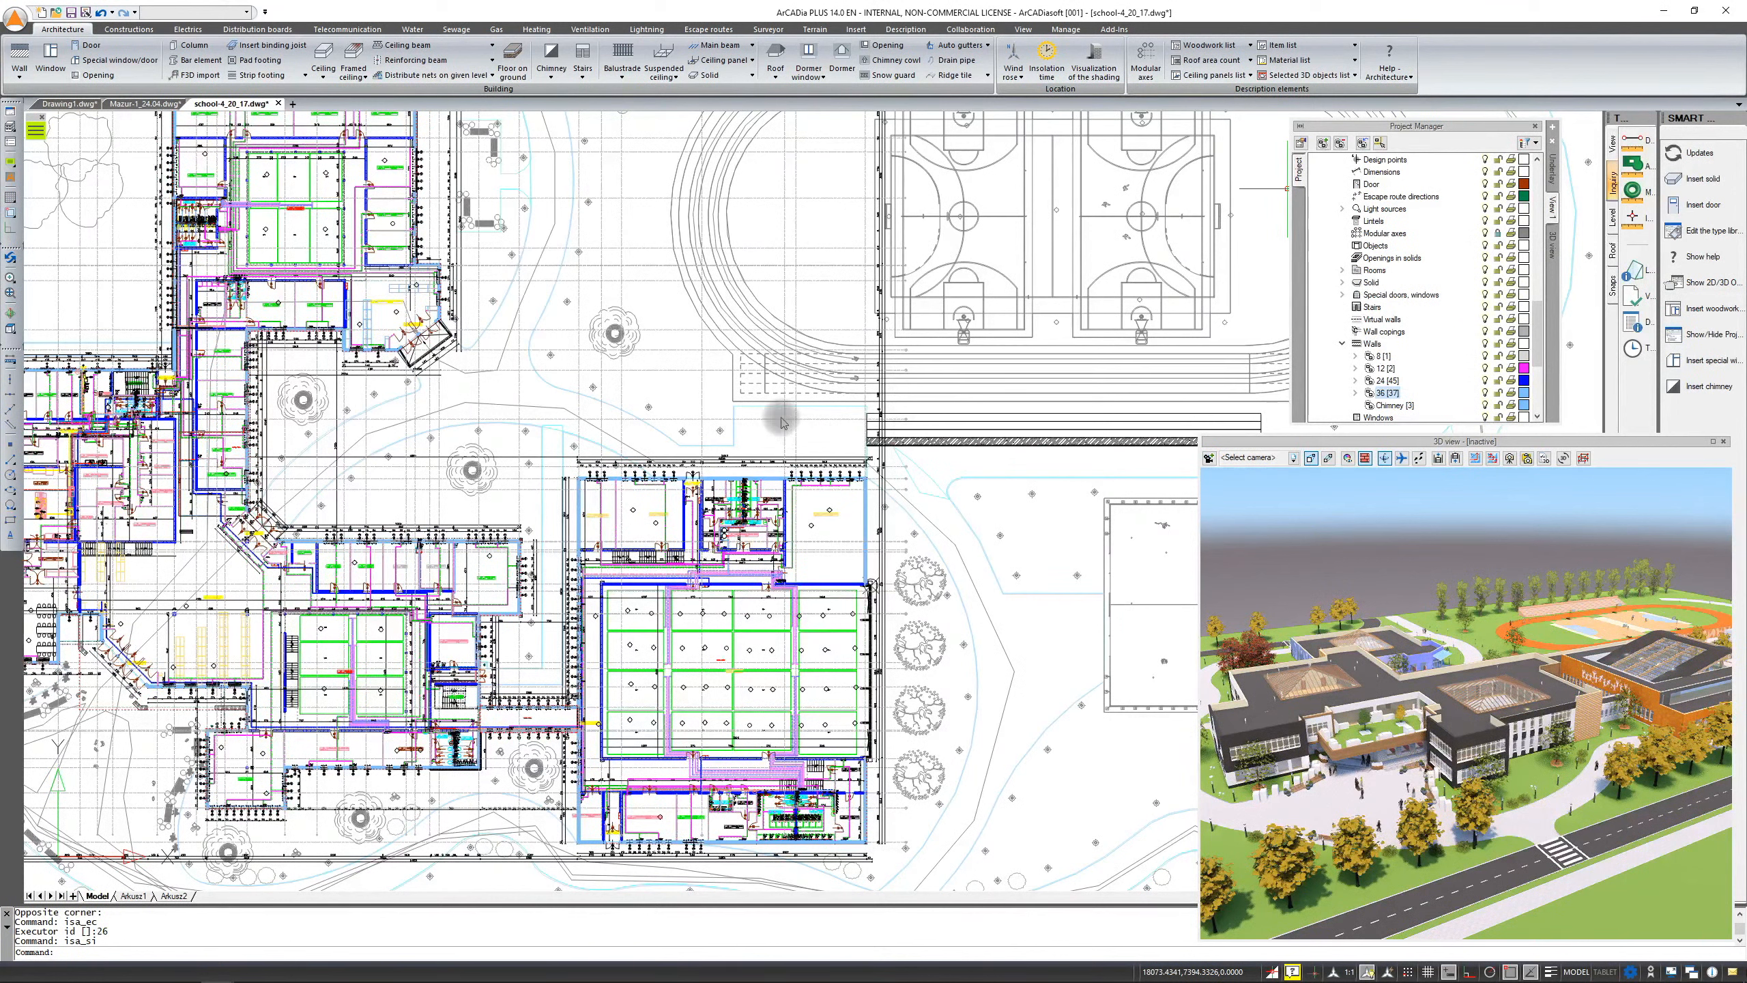
{"action": "left_click", "coordinate": [540, 307]}
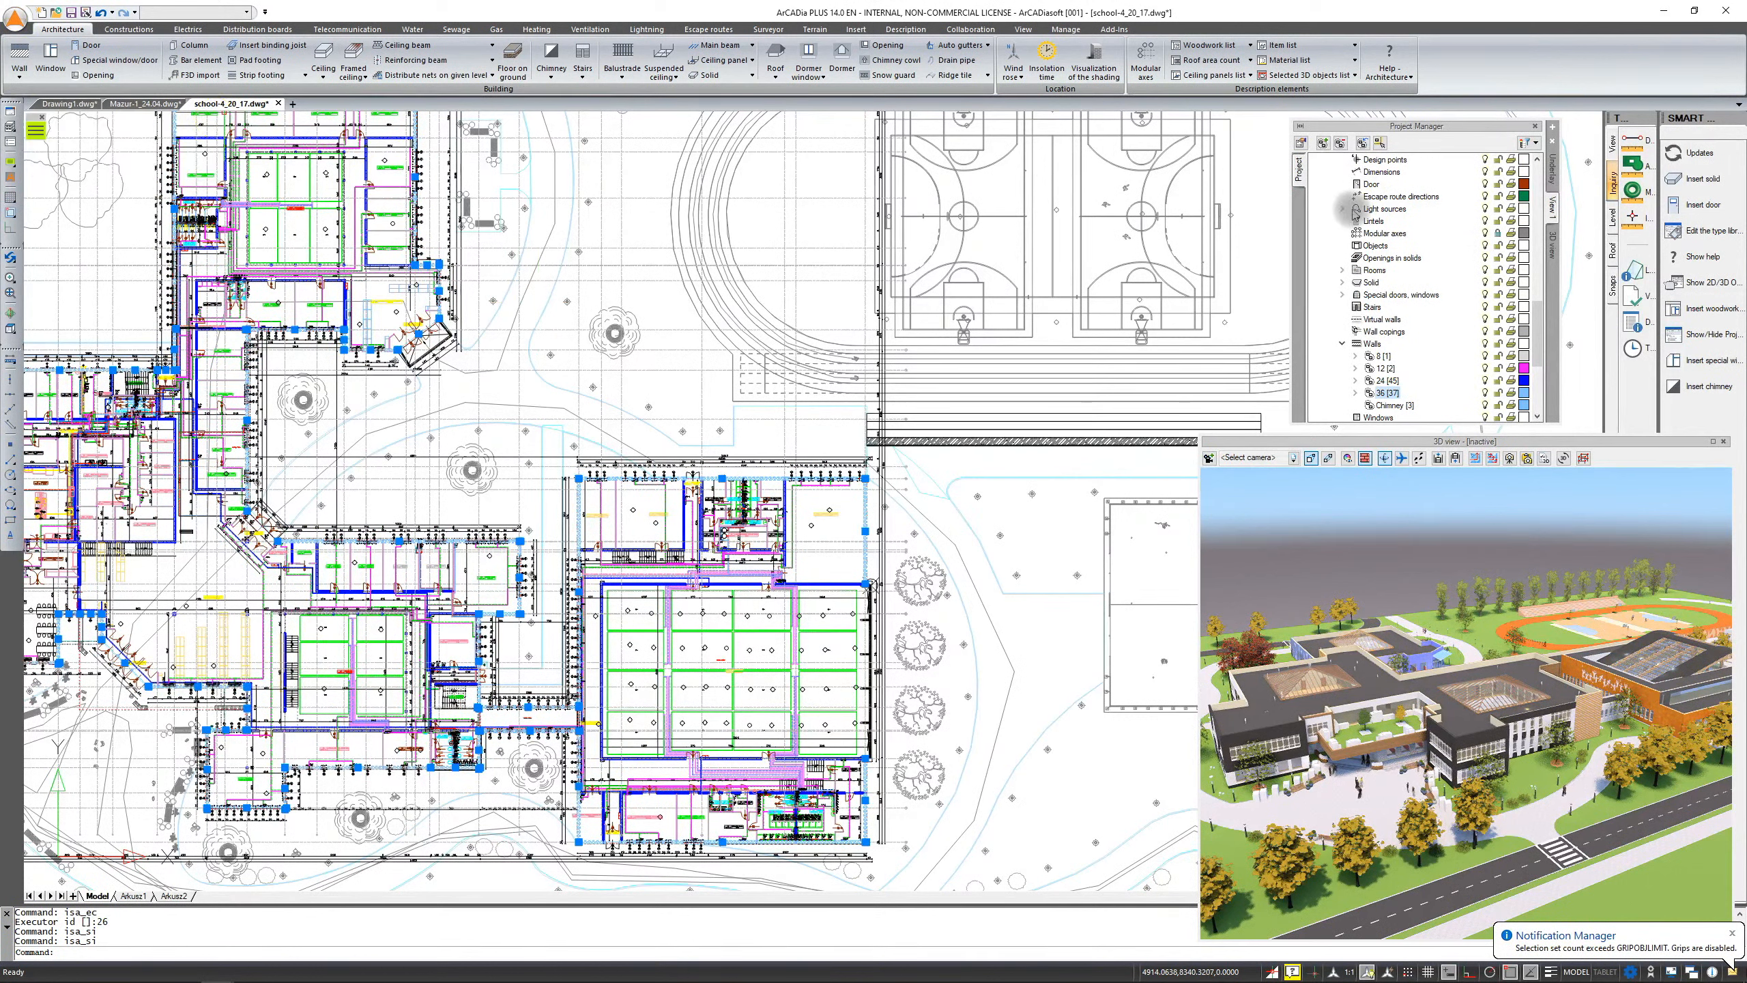
Expand the Rooms and 3D objects branches of the Project Manager tree to browse their groups
{"action": "scroll", "coordinate": [1369, 210], "scroll_direction": "up", "scroll_amount": 2}
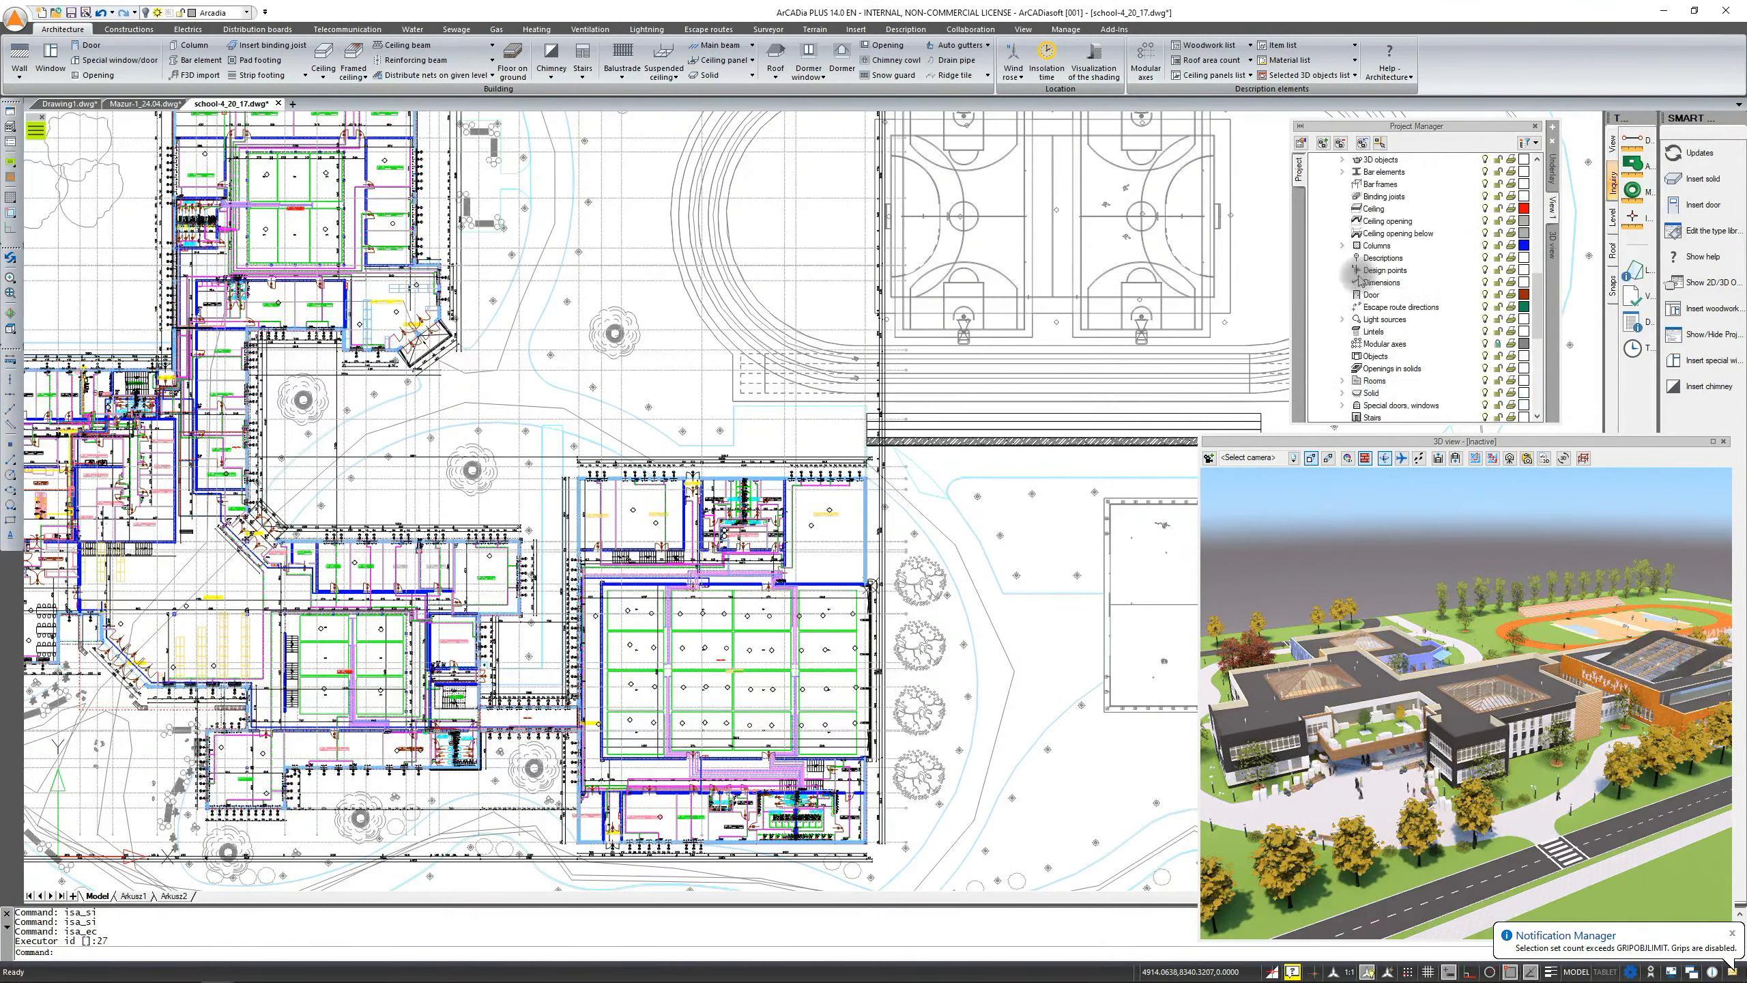
{"action": "left_click", "coordinate": [1343, 346]}
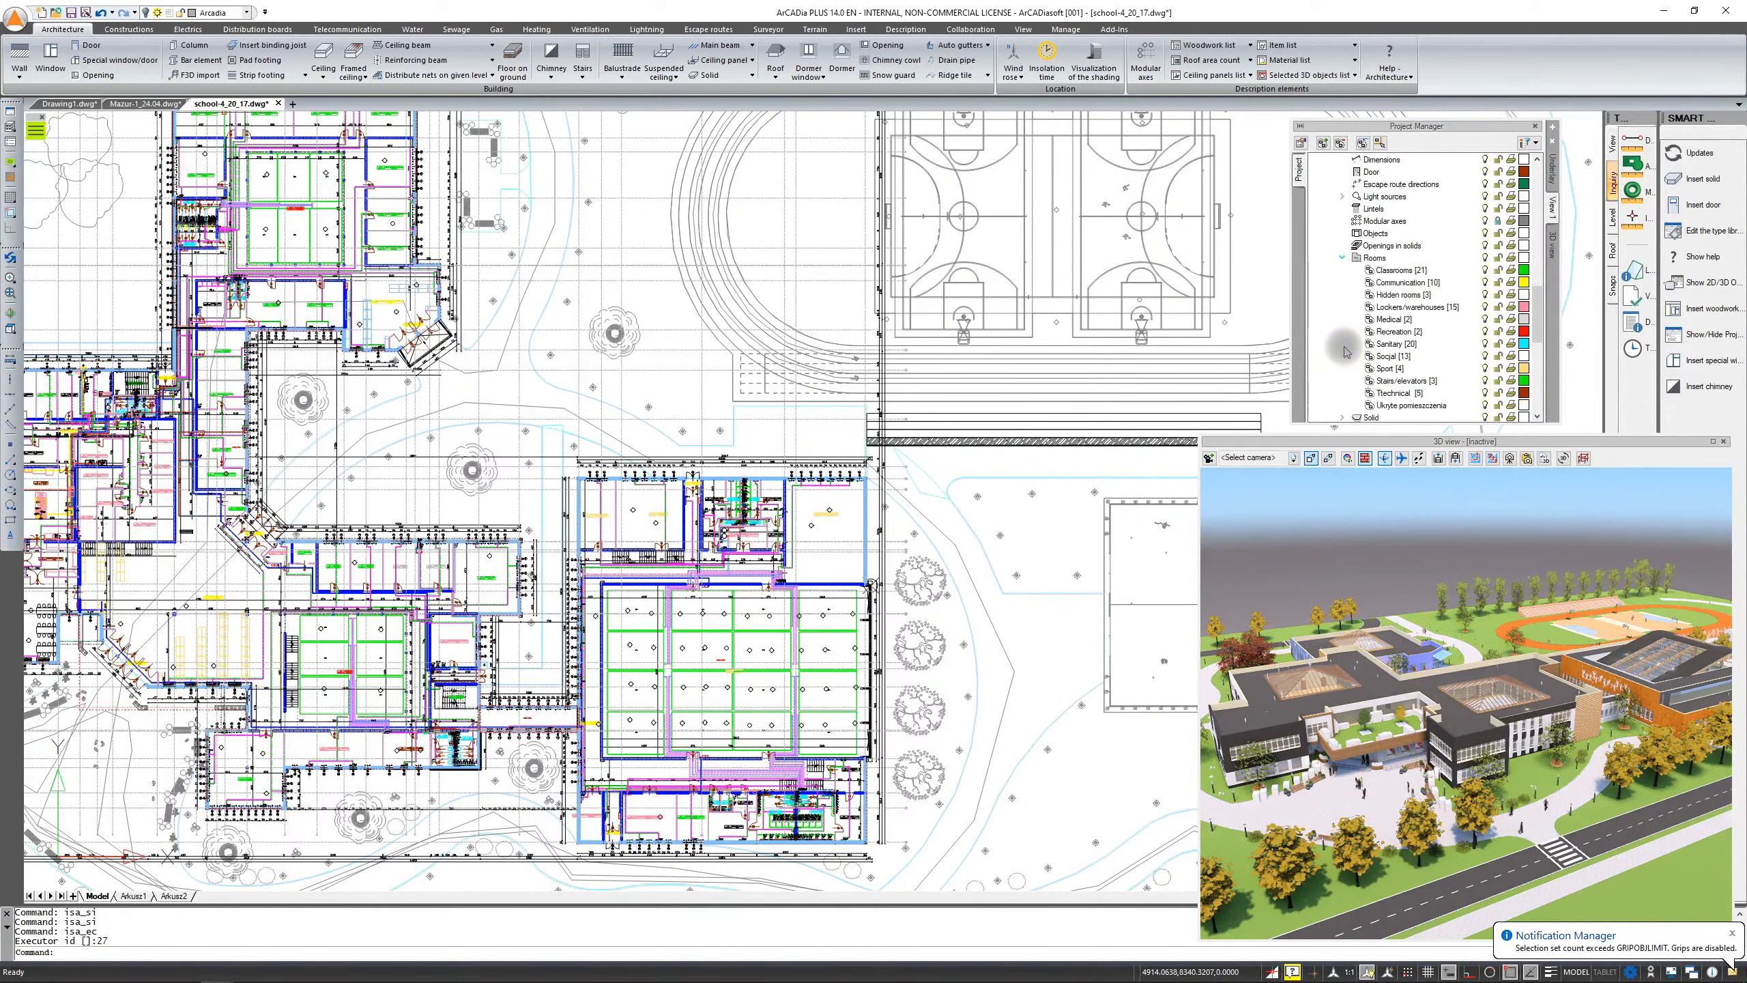
{"action": "scroll", "coordinate": [1346, 352], "scroll_direction": "up", "scroll_amount": 4}
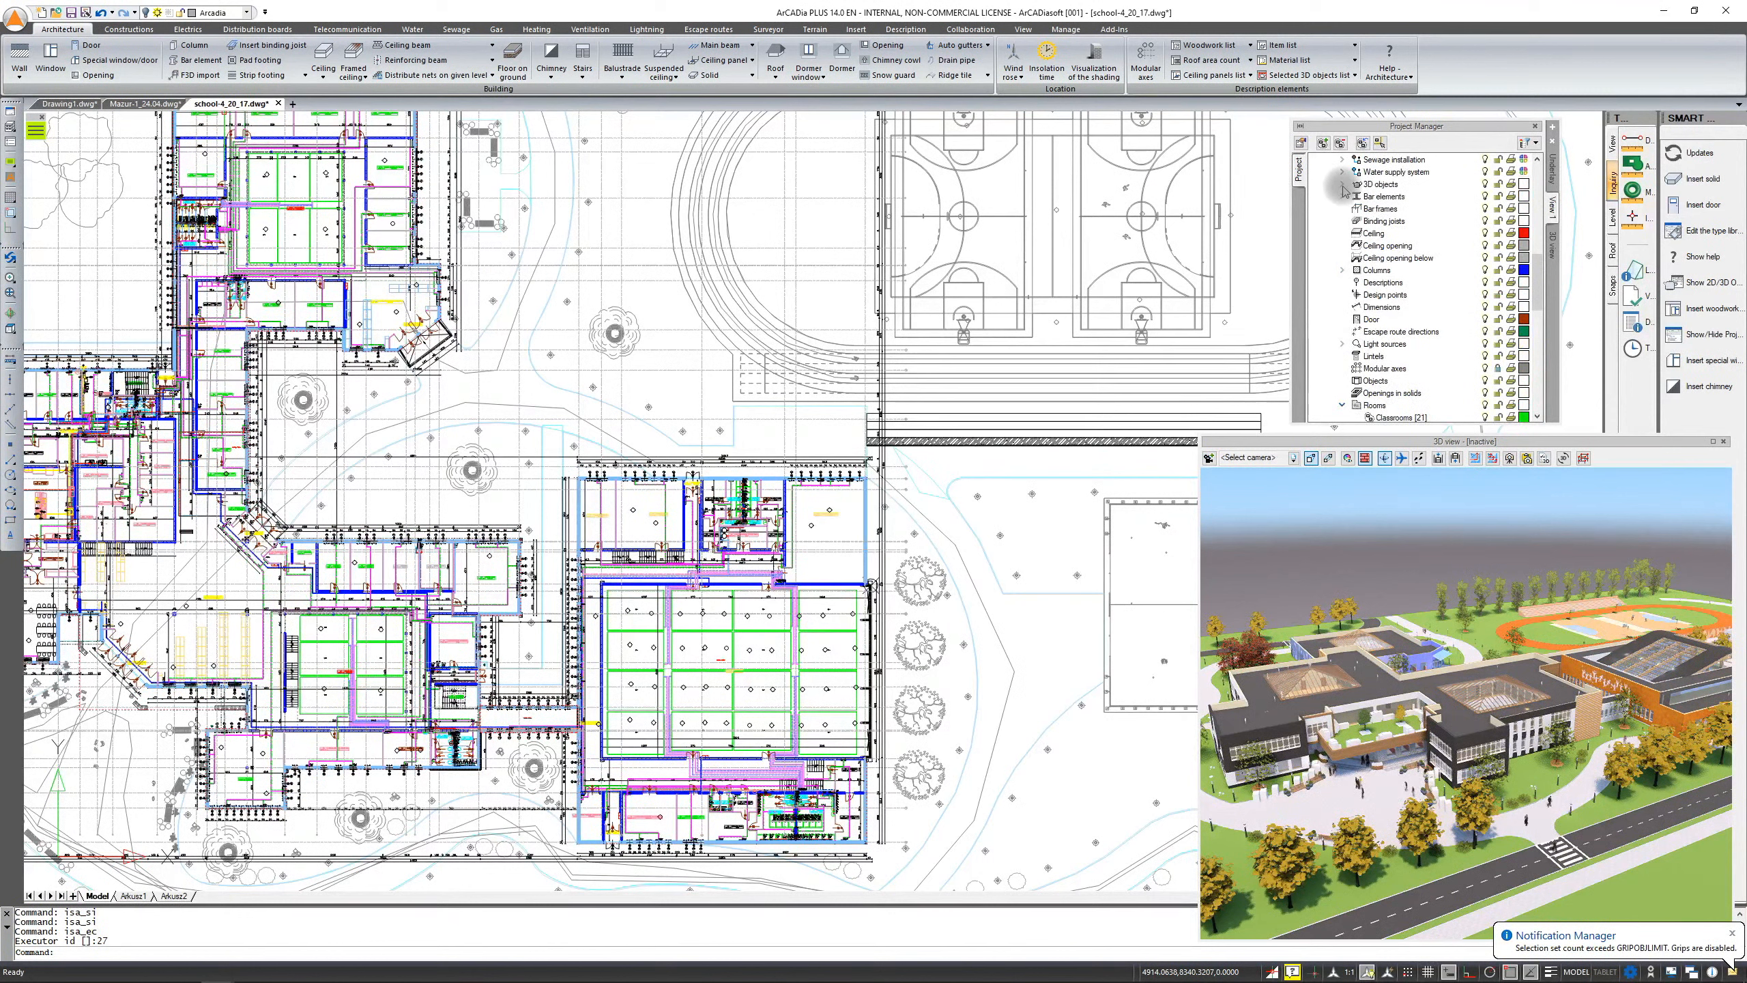
{"action": "left_click", "coordinate": [1341, 184]}
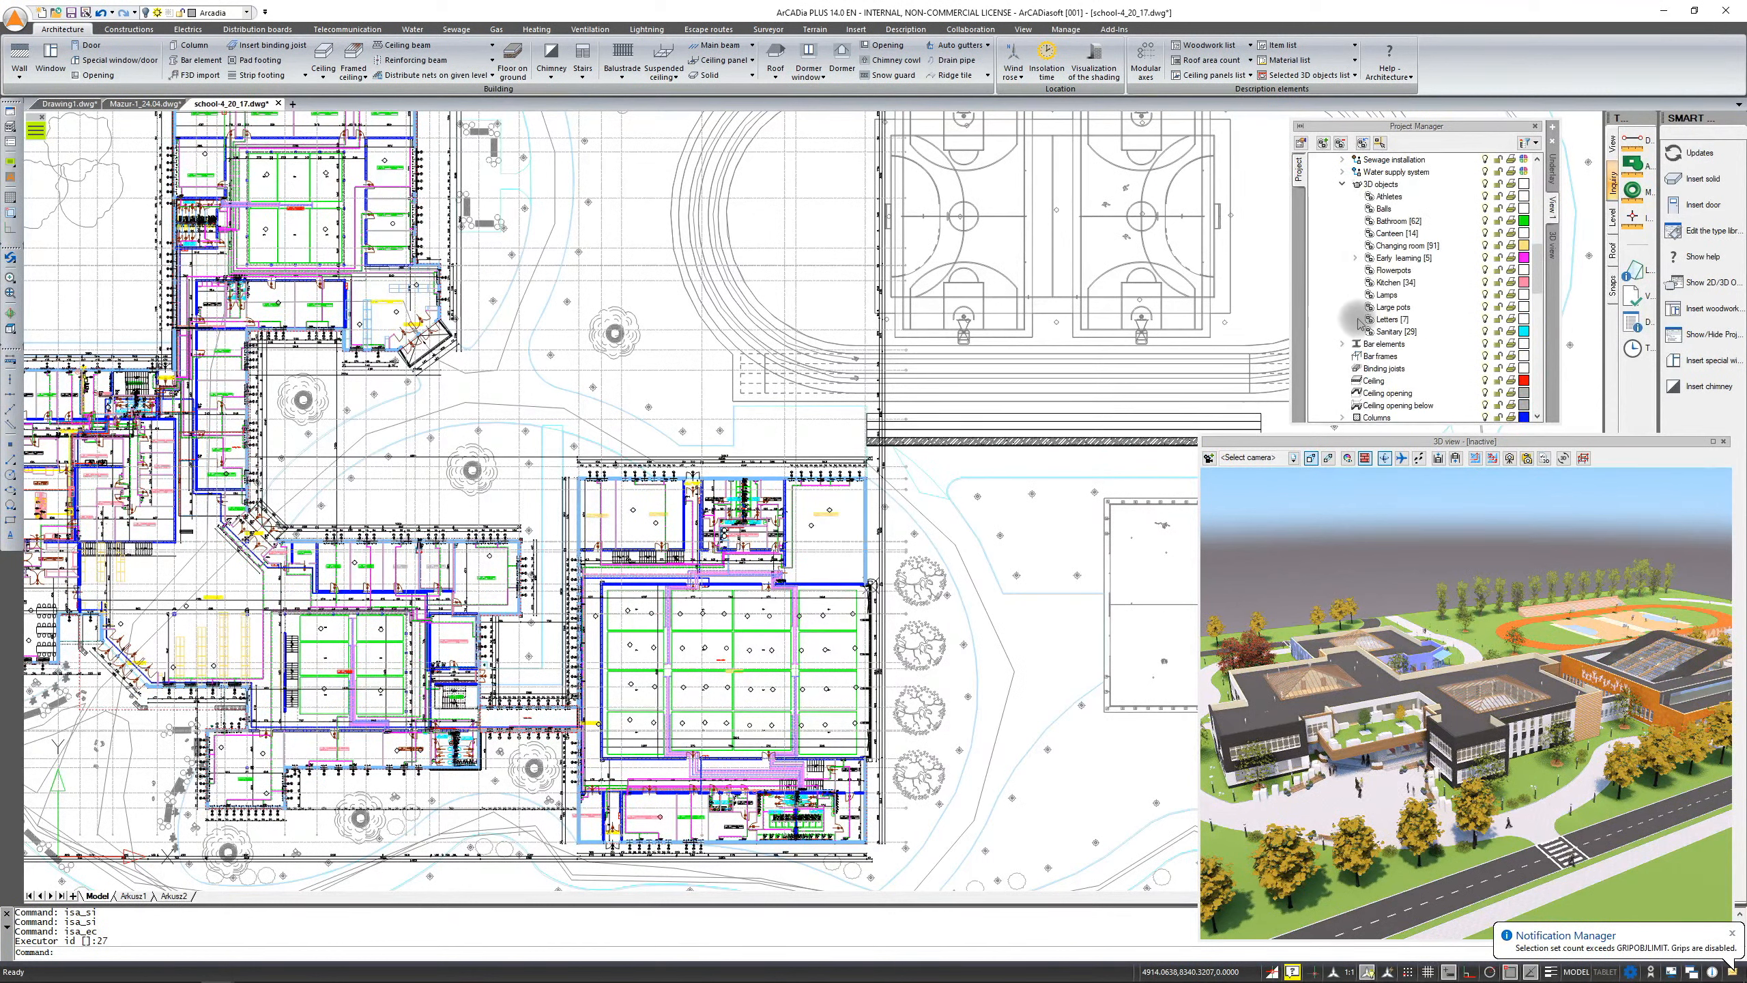
{"action": "scroll", "coordinate": [1359, 323], "scroll_direction": "down", "scroll_amount": 3}
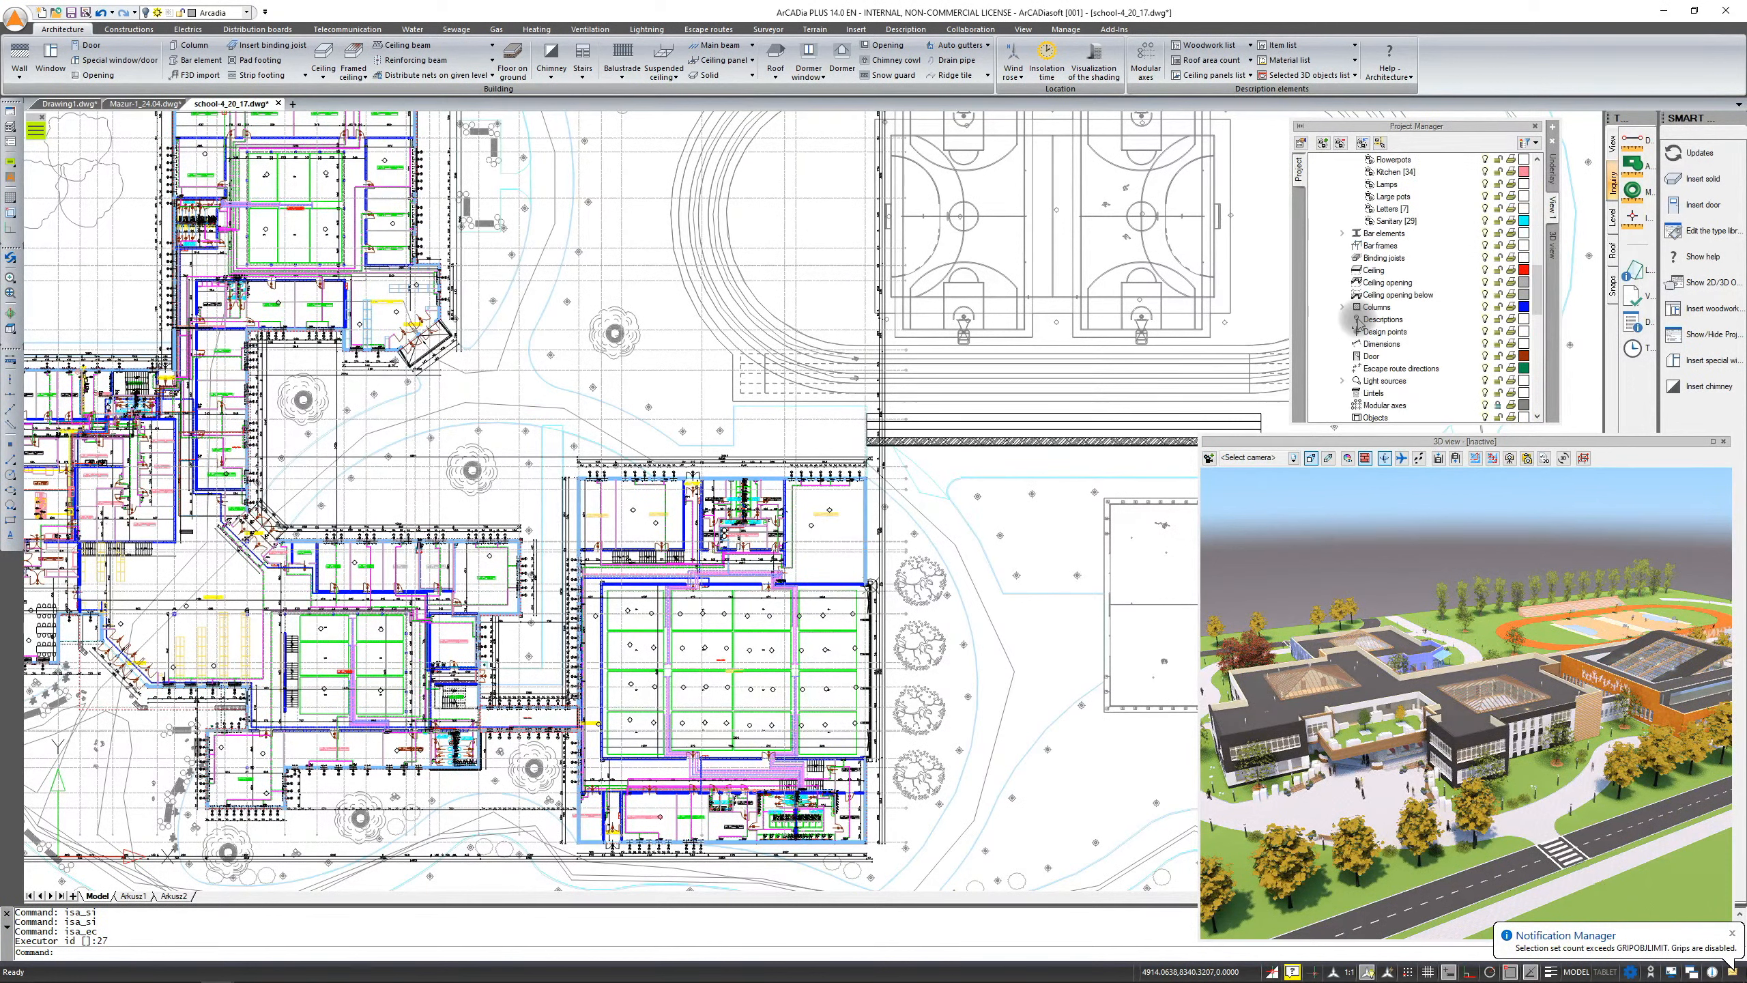
{"action": "scroll", "coordinate": [1384, 226], "scroll_direction": "up", "scroll_amount": 8}
{"action": "scroll", "coordinate": [1358, 241], "scroll_direction": "up", "scroll_amount": 7}
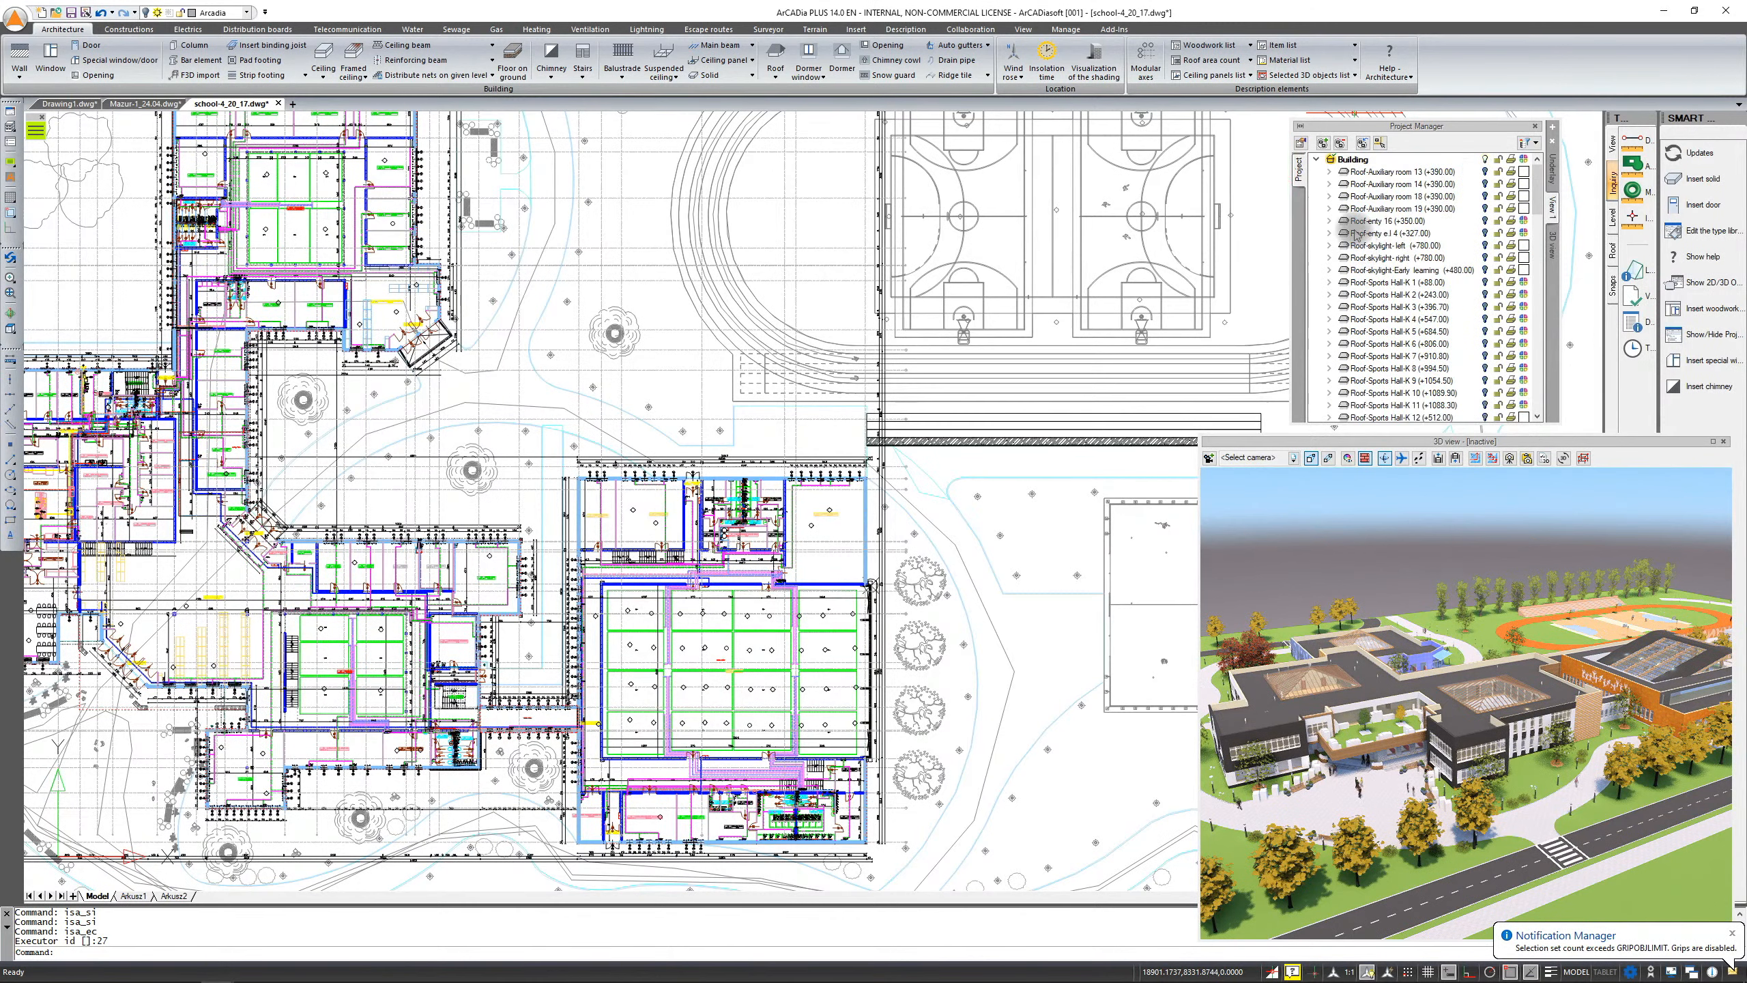
Make Level 0 the active level in the Building branch of the Project Manager
{"action": "left_click", "coordinate": [1352, 159]}
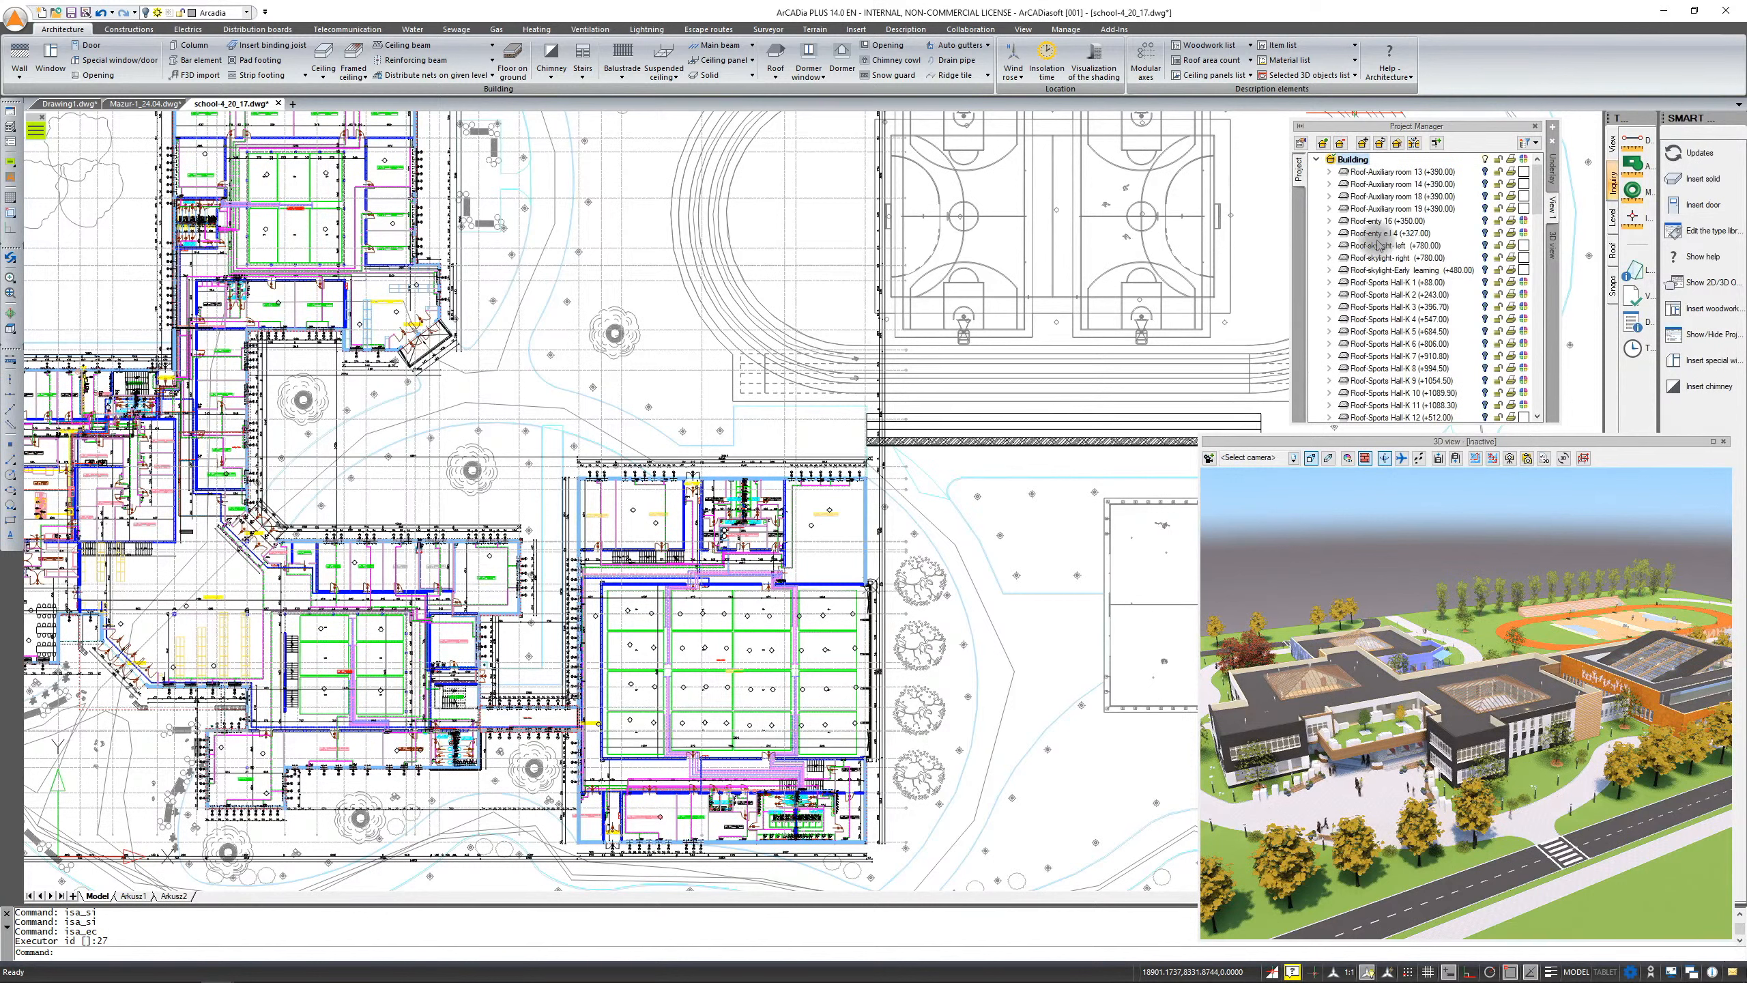
{"action": "scroll", "coordinate": [1376, 234], "scroll_direction": "down", "scroll_amount": 7}
{"action": "double_click", "coordinate": [1373, 270]}
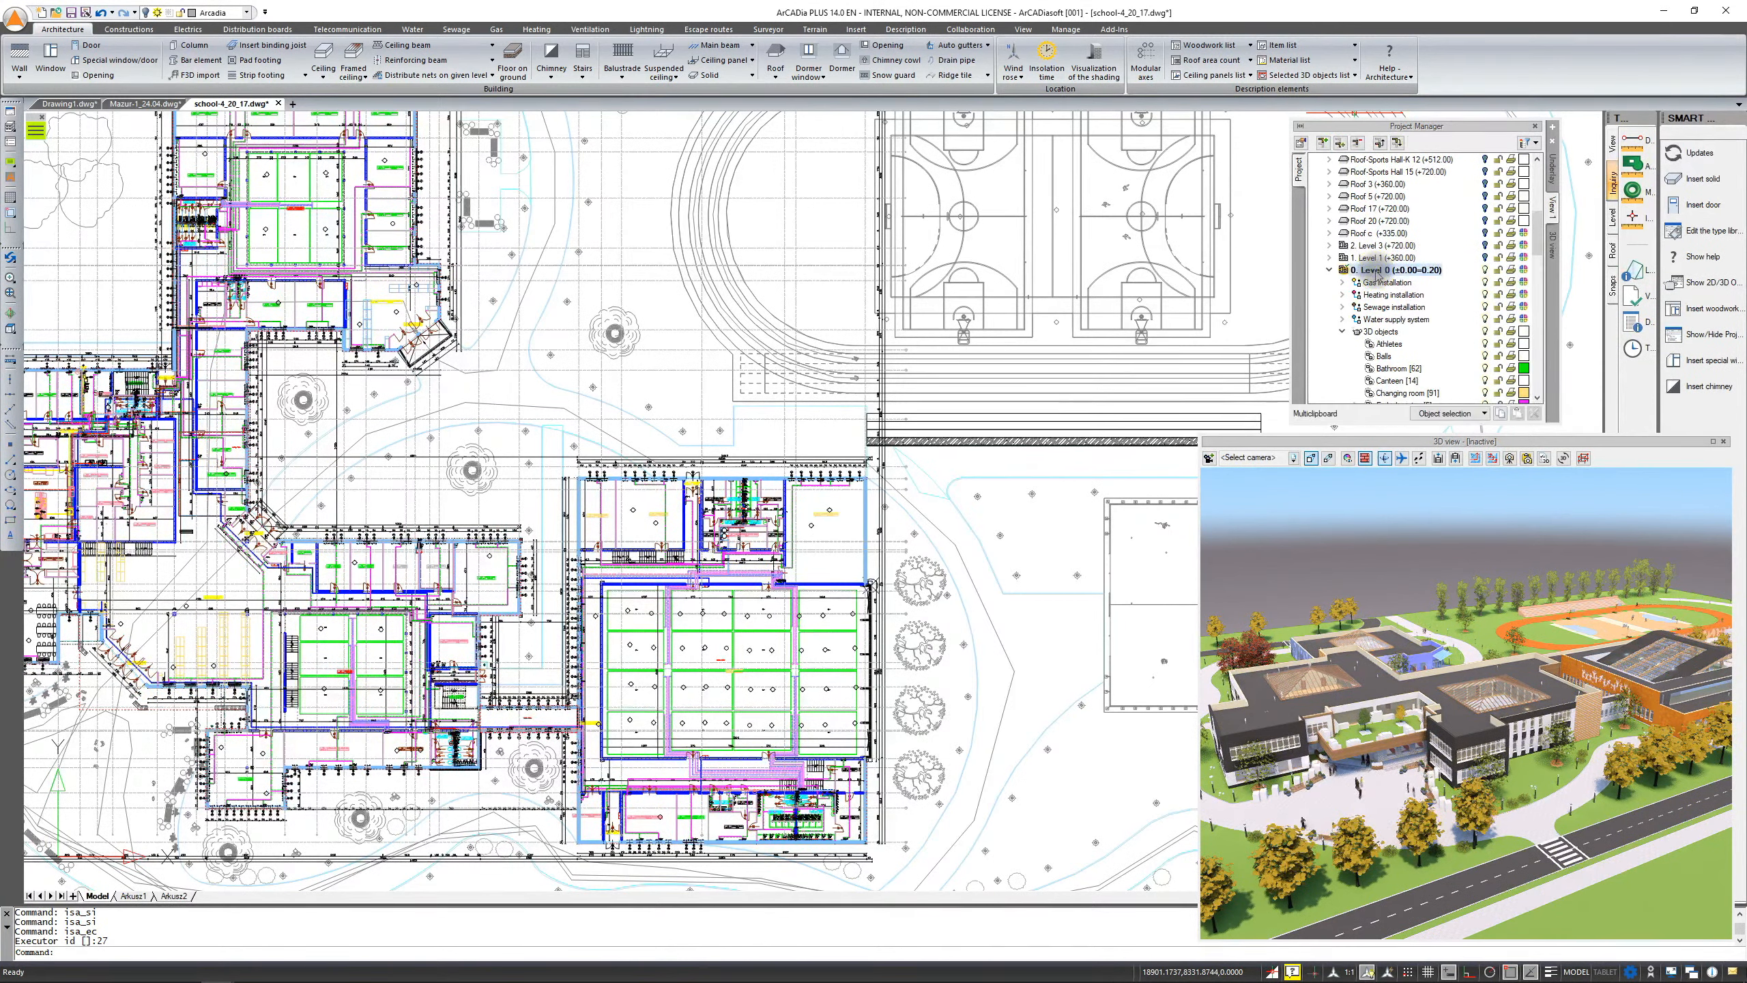
Switch to the Mazur_1_24.04 drawing and examine its cross-section A-A placed beside the floor plan
{"action": "left_click", "coordinate": [130, 103]}
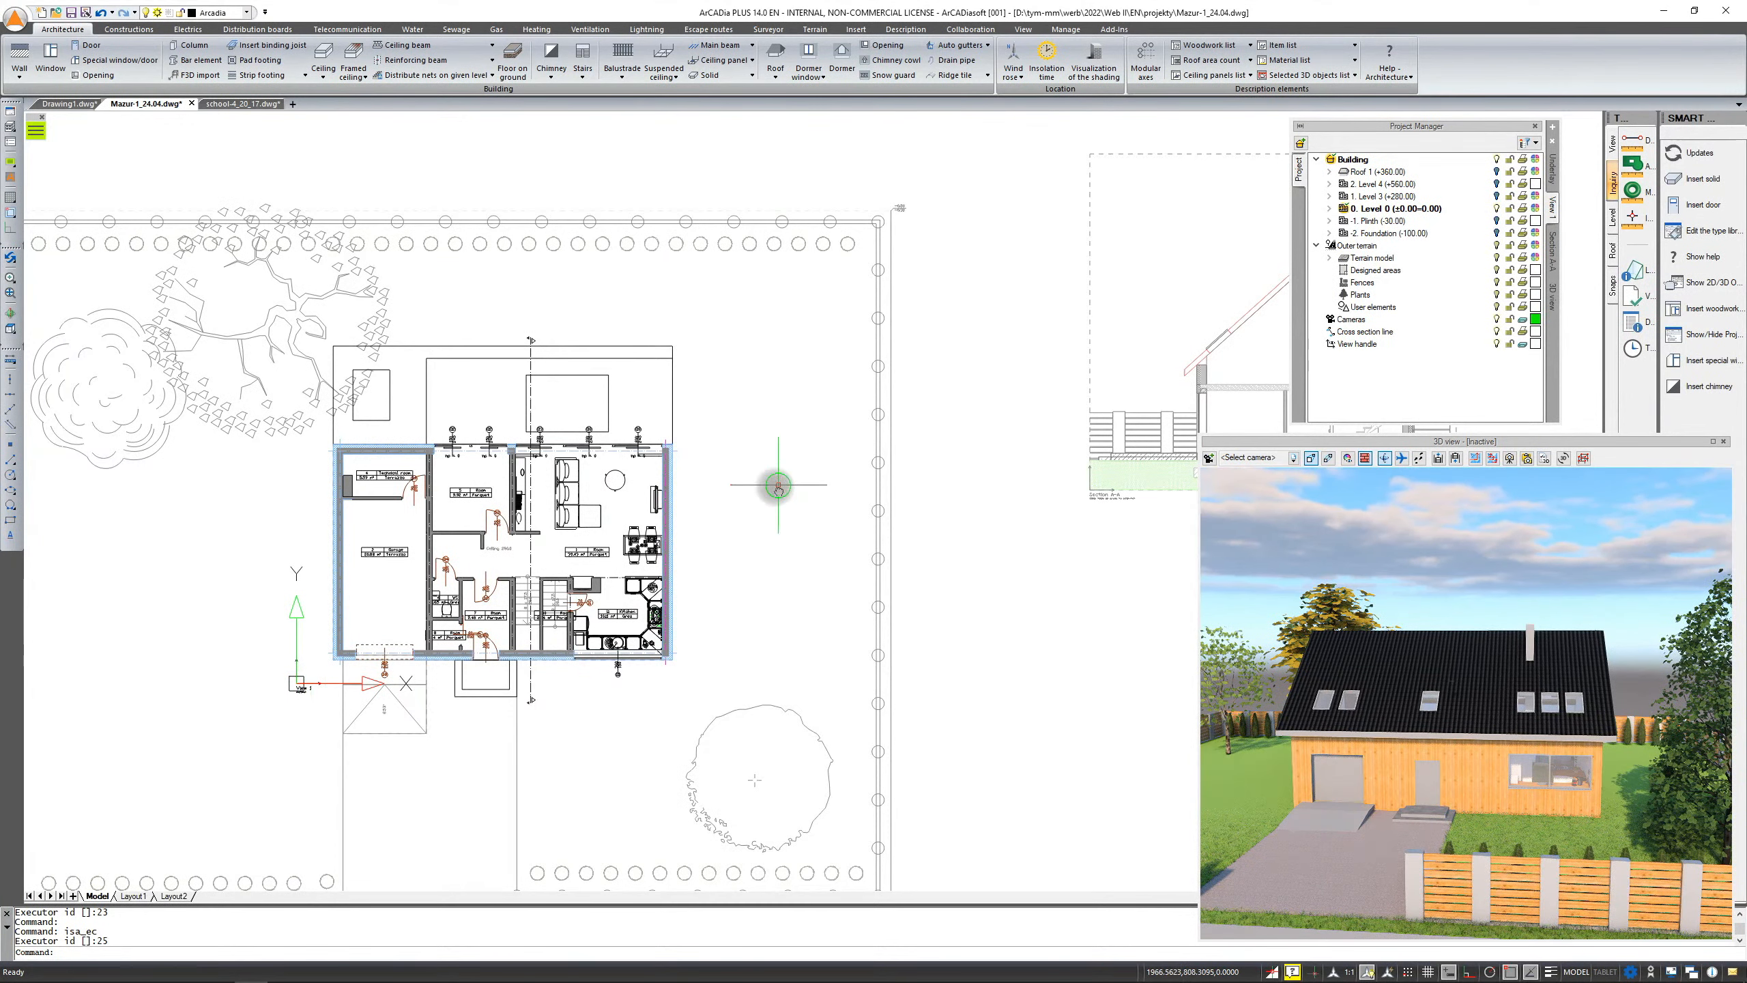
{"action": "middle_click_drag", "start_coordinate": [780, 488], "coordinate": [376, 563]}
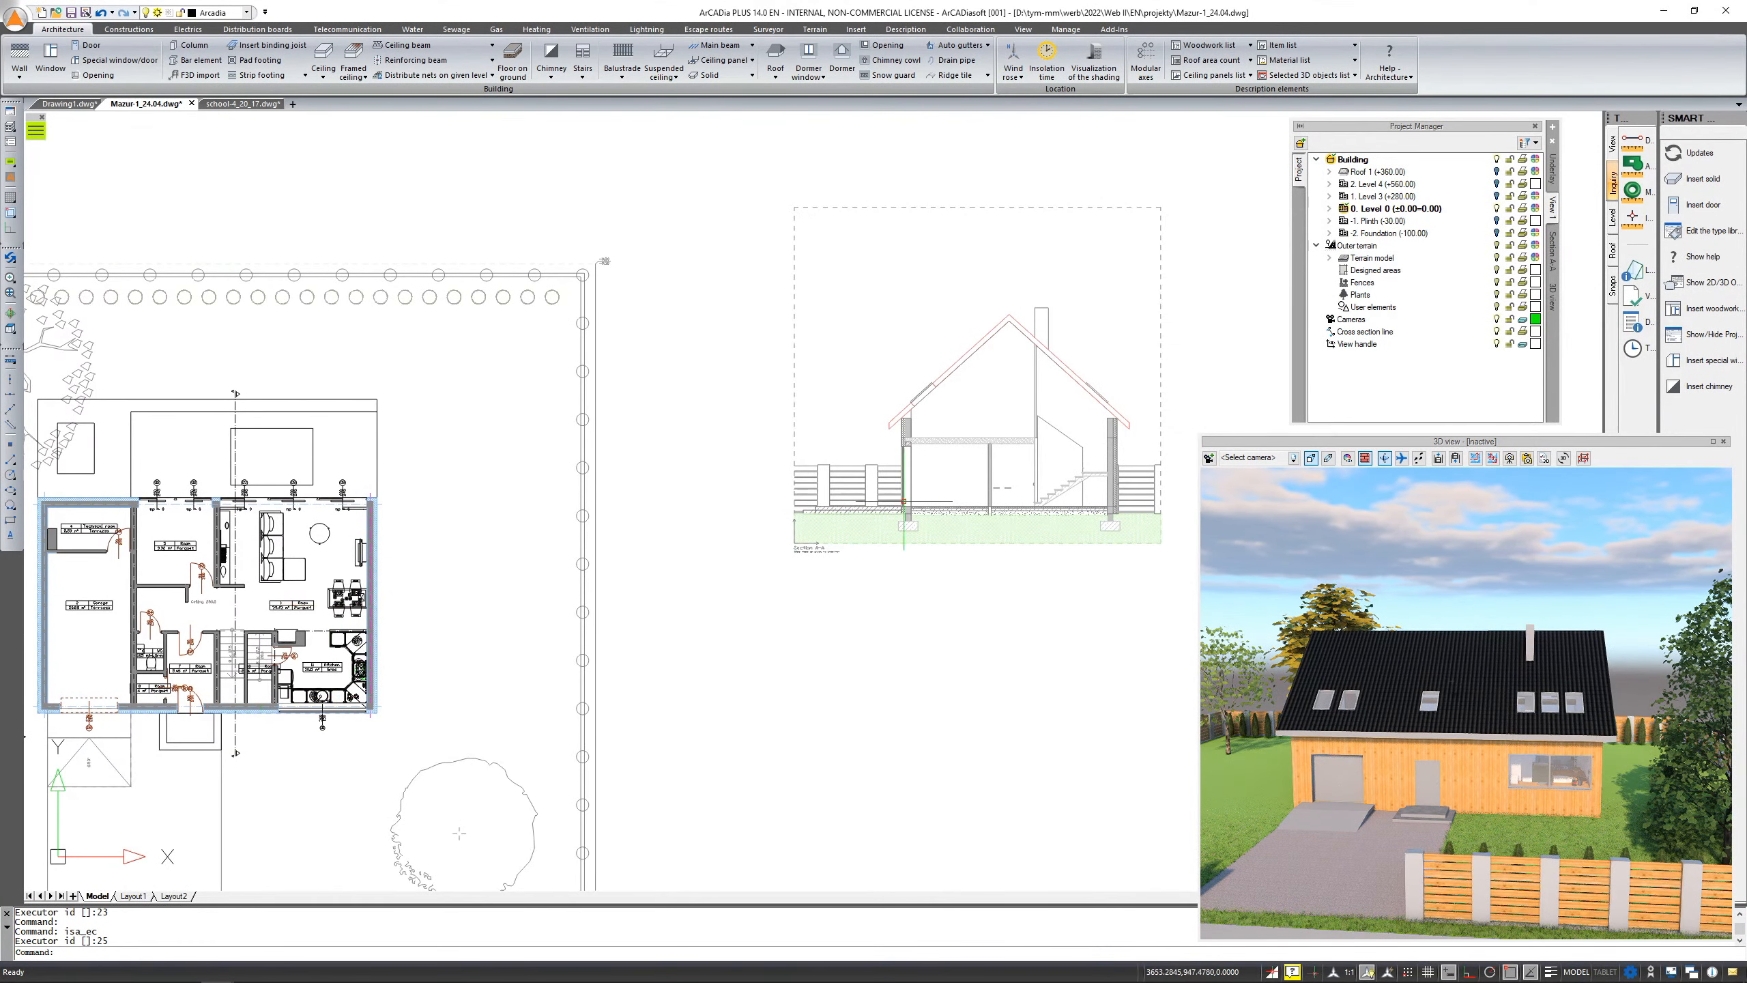
{"action": "left_click", "coordinate": [1554, 252]}
{"action": "scroll", "coordinate": [1048, 446], "scroll_direction": "up", "scroll_amount": 1}
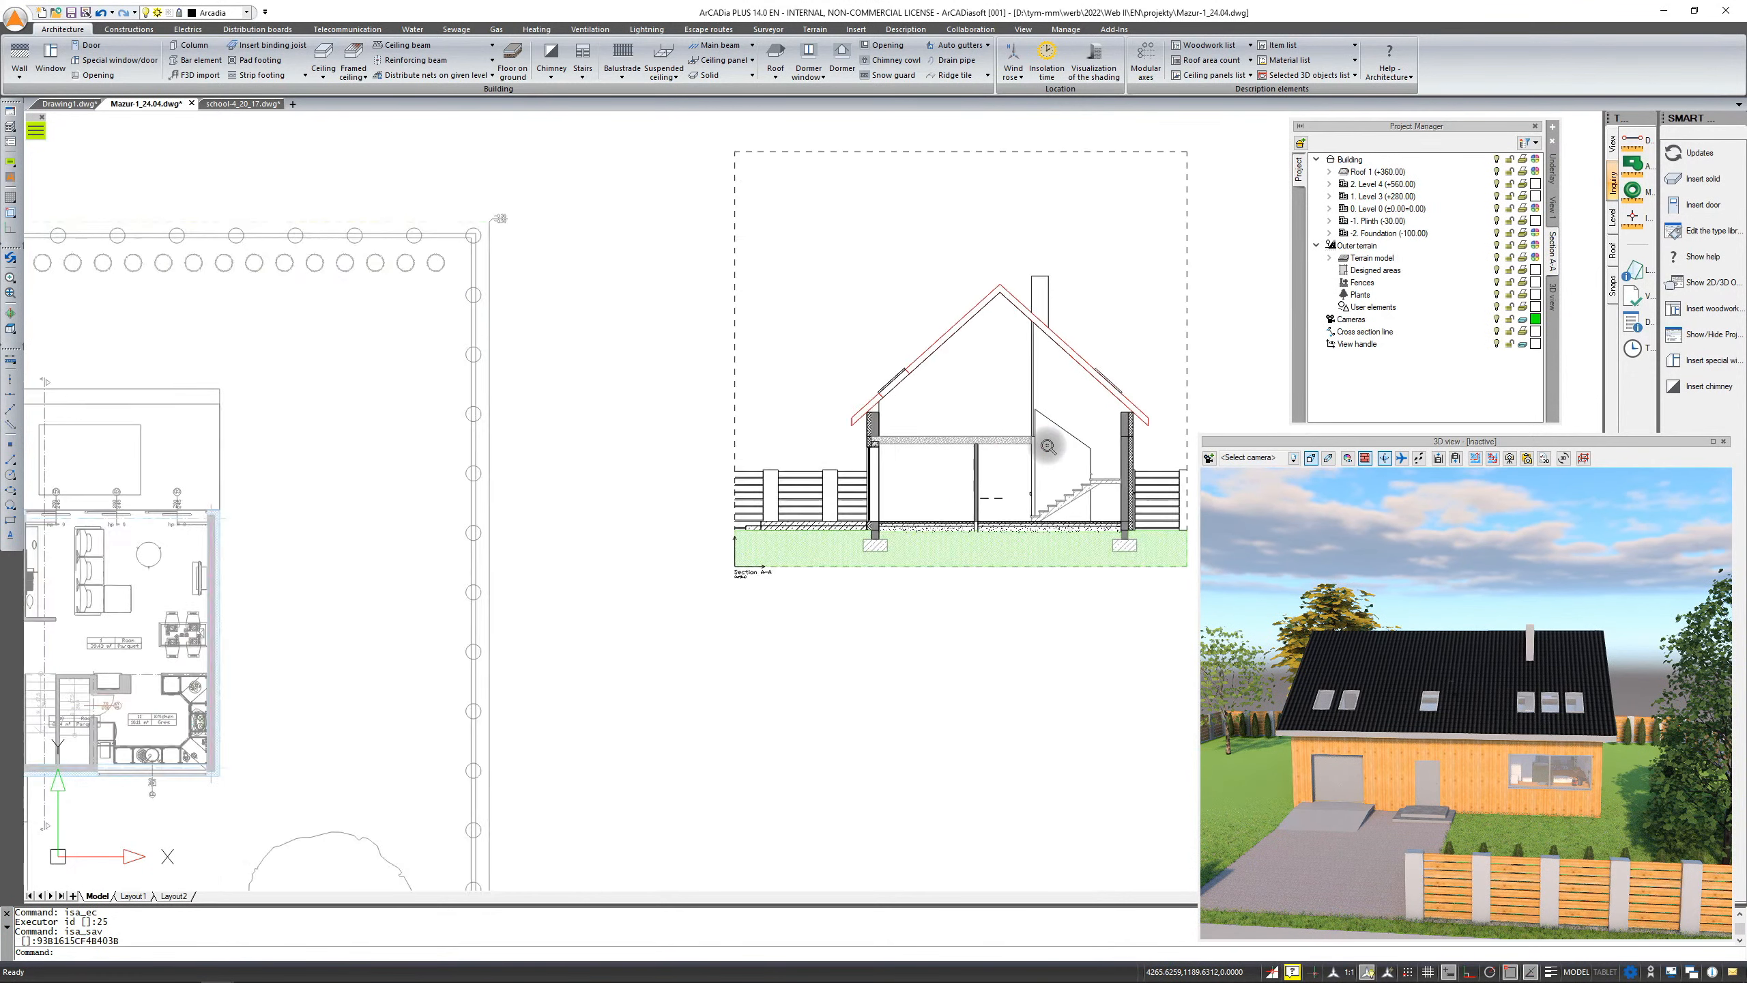
{"action": "scroll", "coordinate": [1047, 445], "scroll_direction": "up", "scroll_amount": 3}
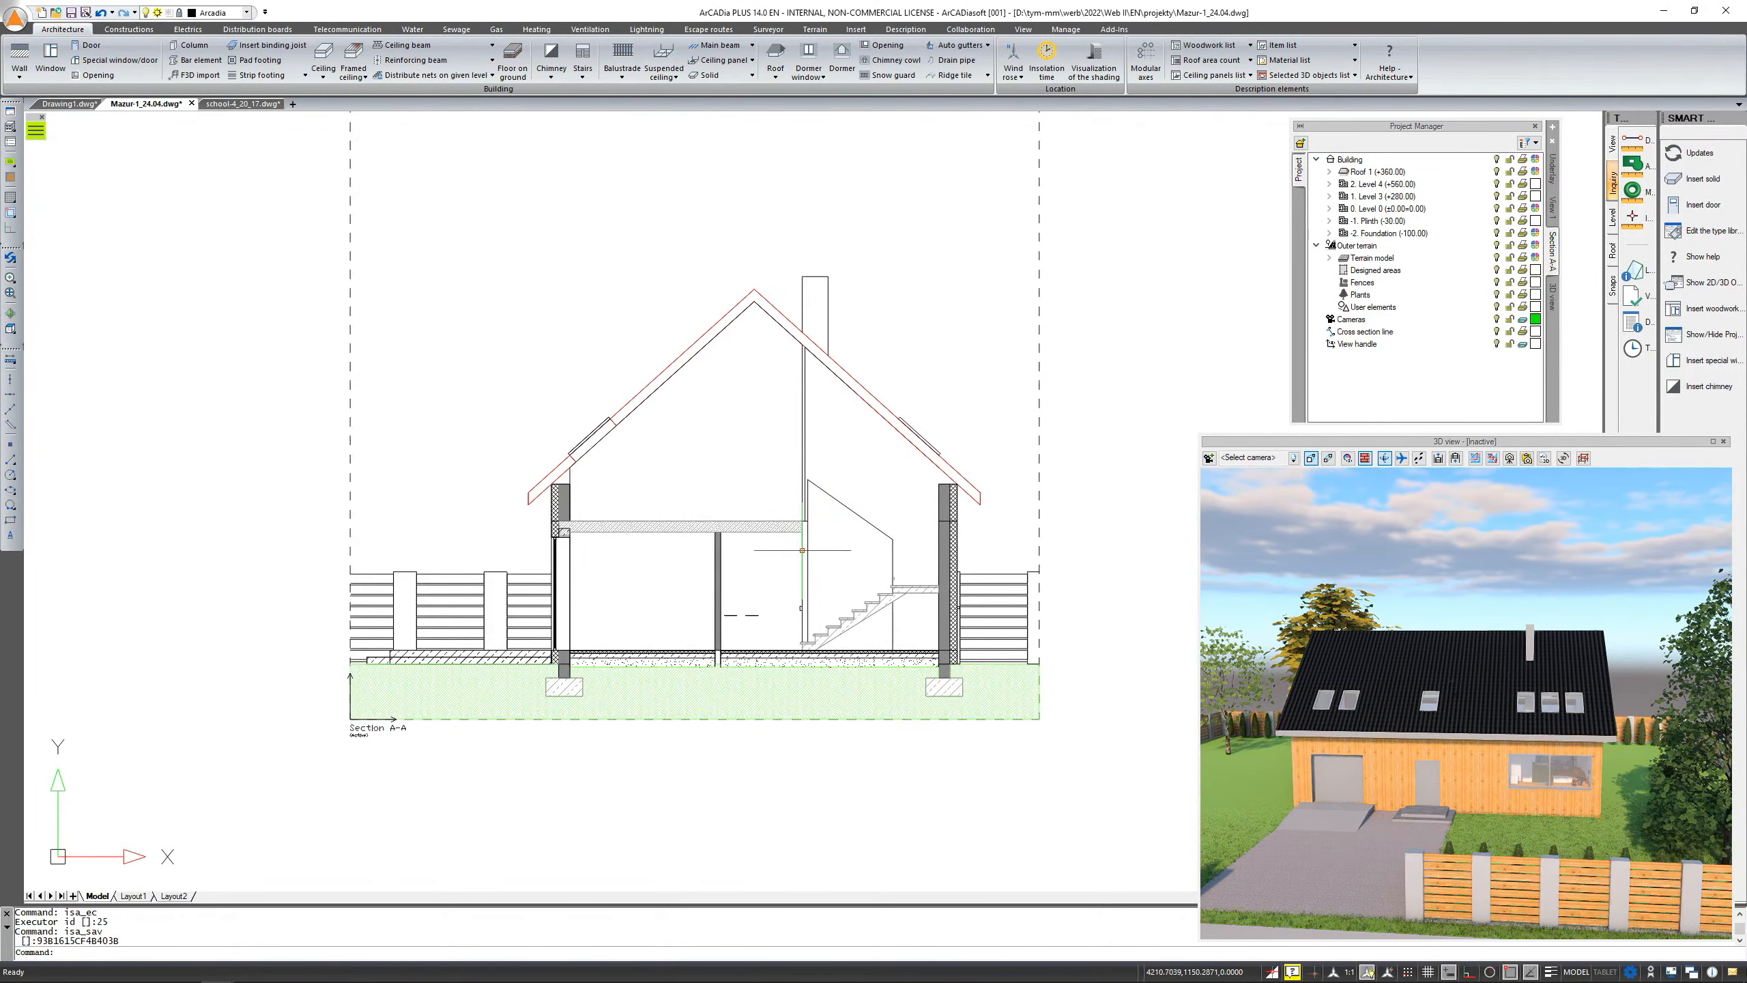
{"action": "scroll", "coordinate": [841, 468], "scroll_direction": "down", "scroll_amount": 1}
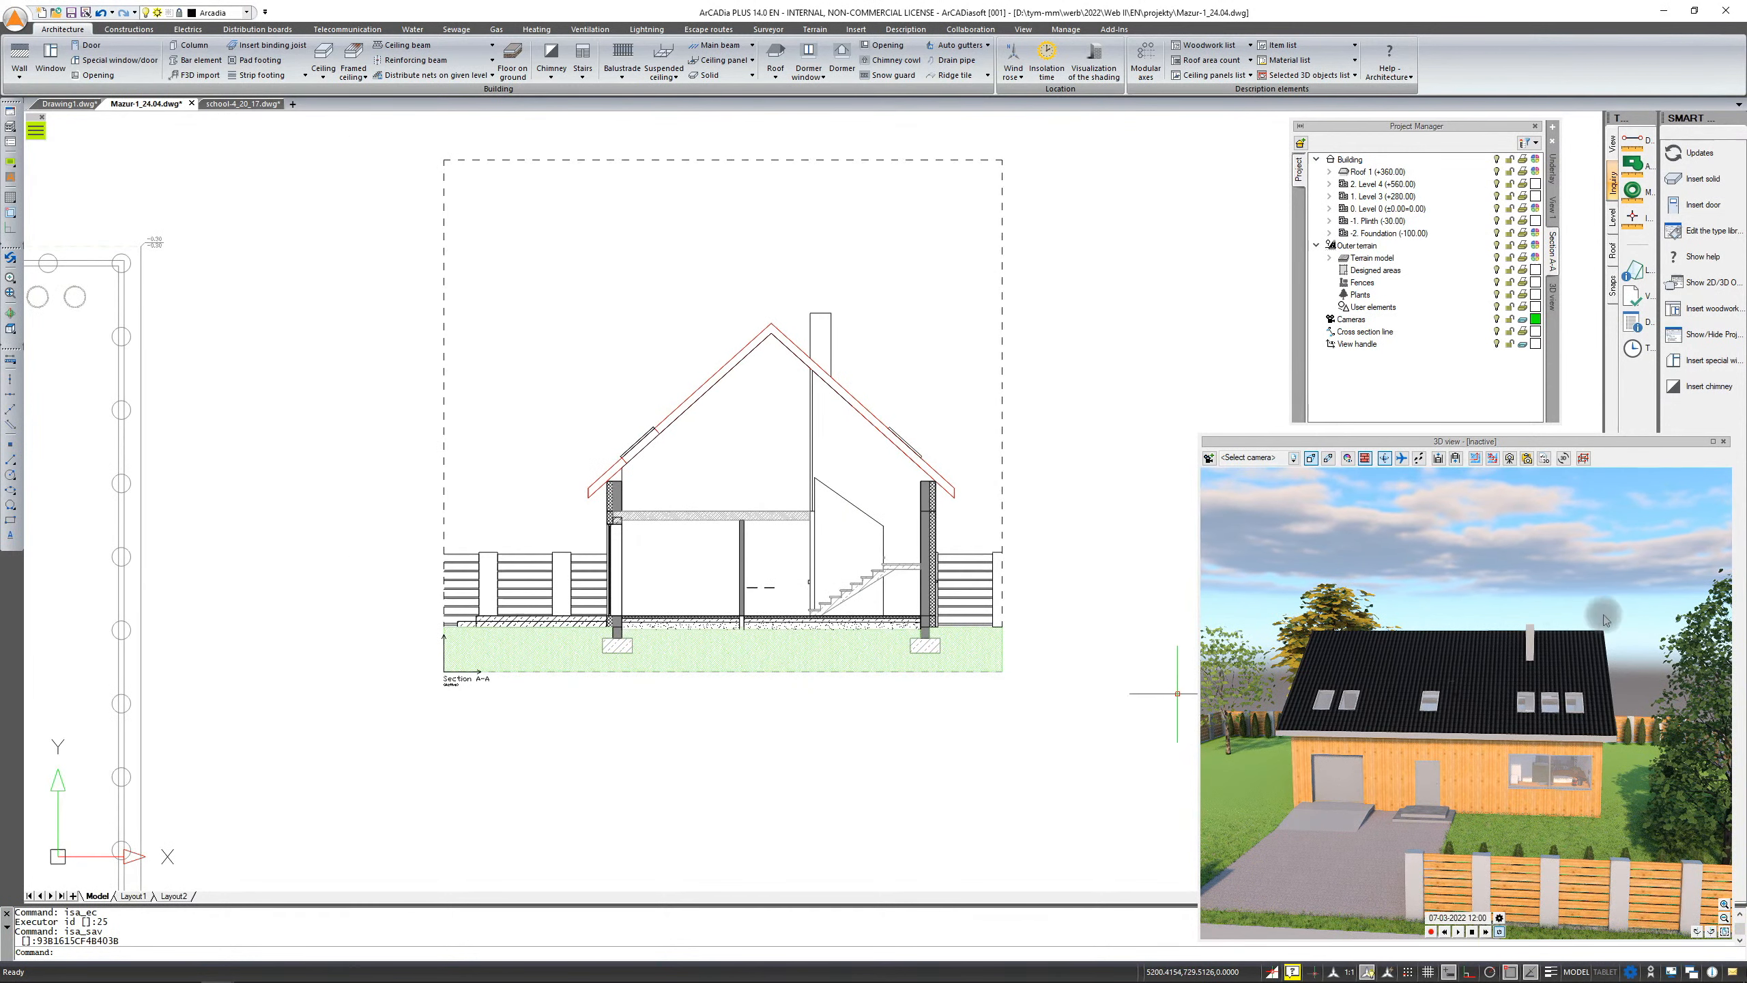
{"action": "scroll", "coordinate": [967, 455], "scroll_direction": "down", "scroll_amount": 3}
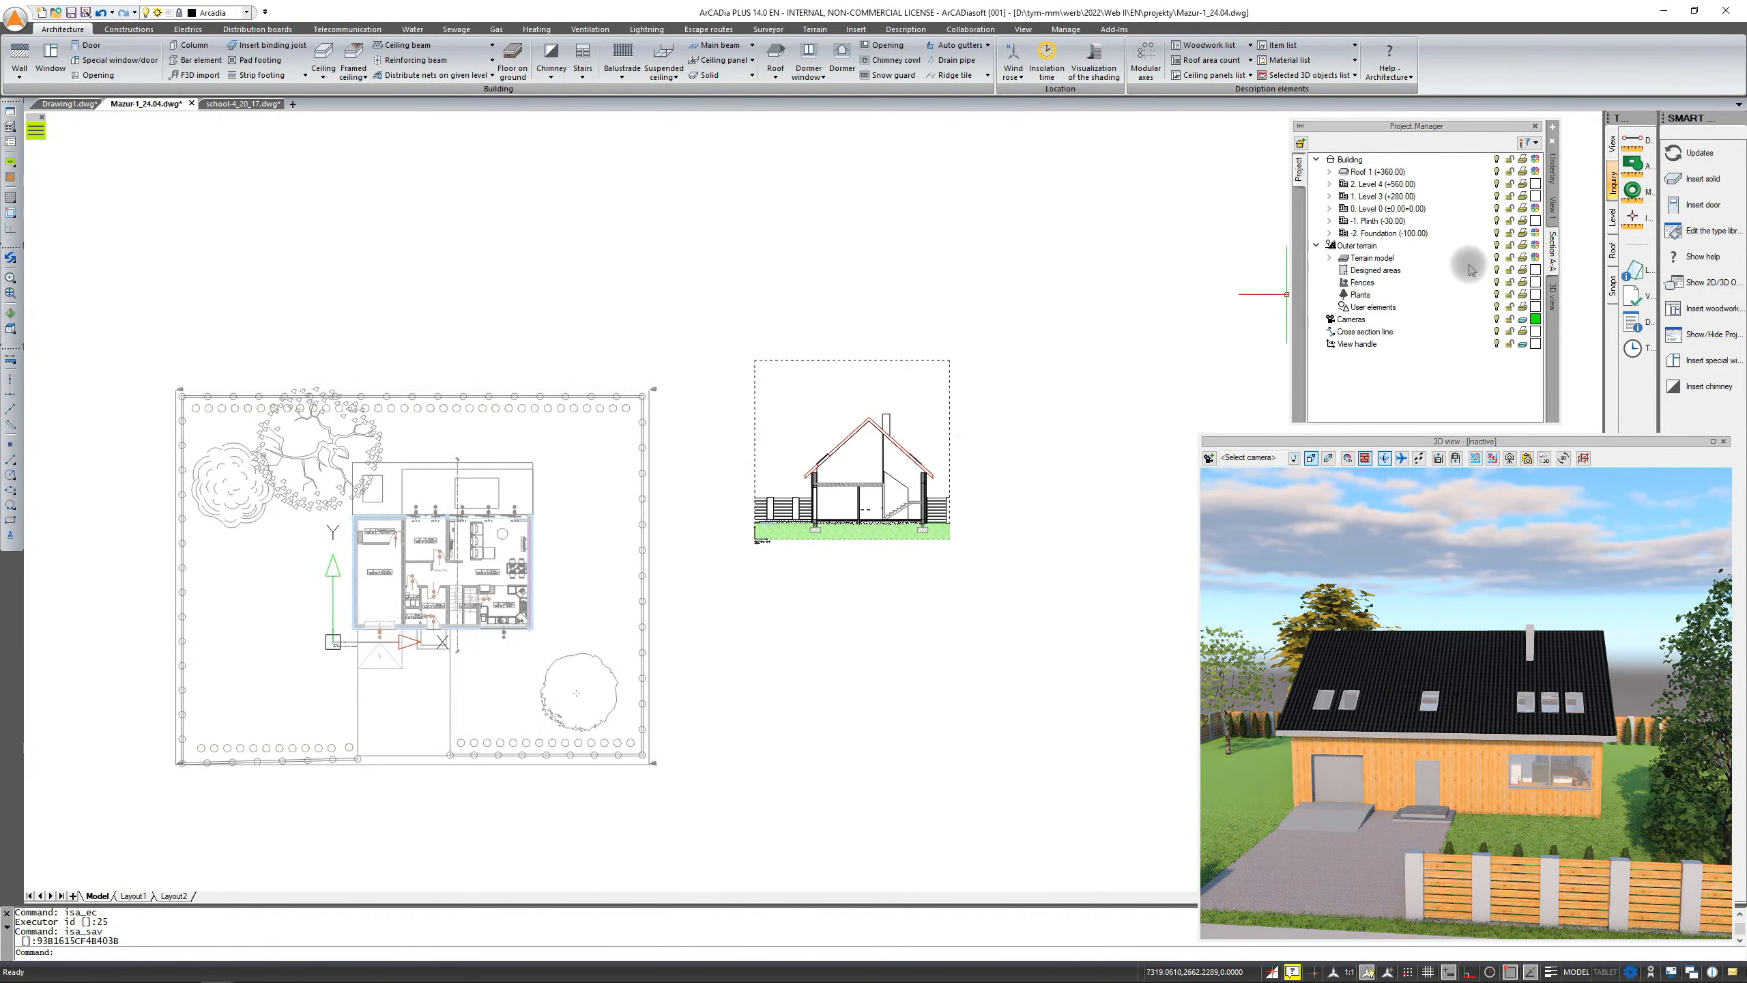
{"action": "scroll", "coordinate": [786, 531], "scroll_direction": "up", "scroll_amount": 2}
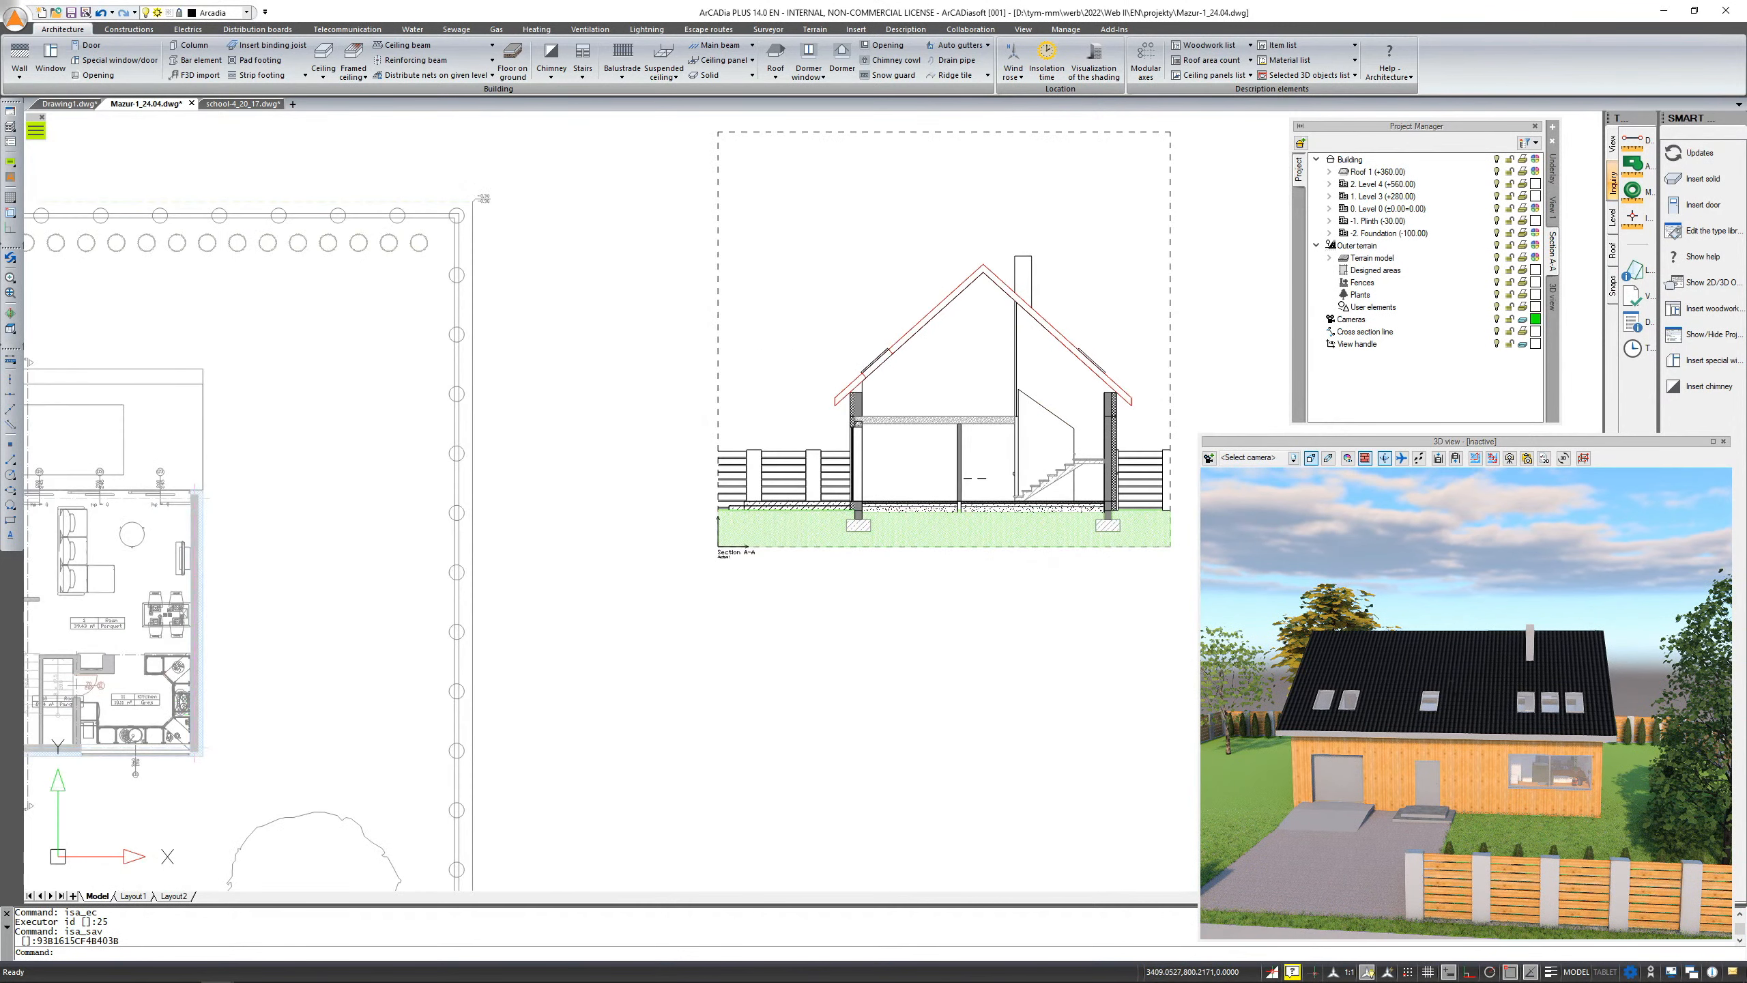
{"action": "scroll", "coordinate": [764, 547], "scroll_direction": "up", "scroll_amount": 2}
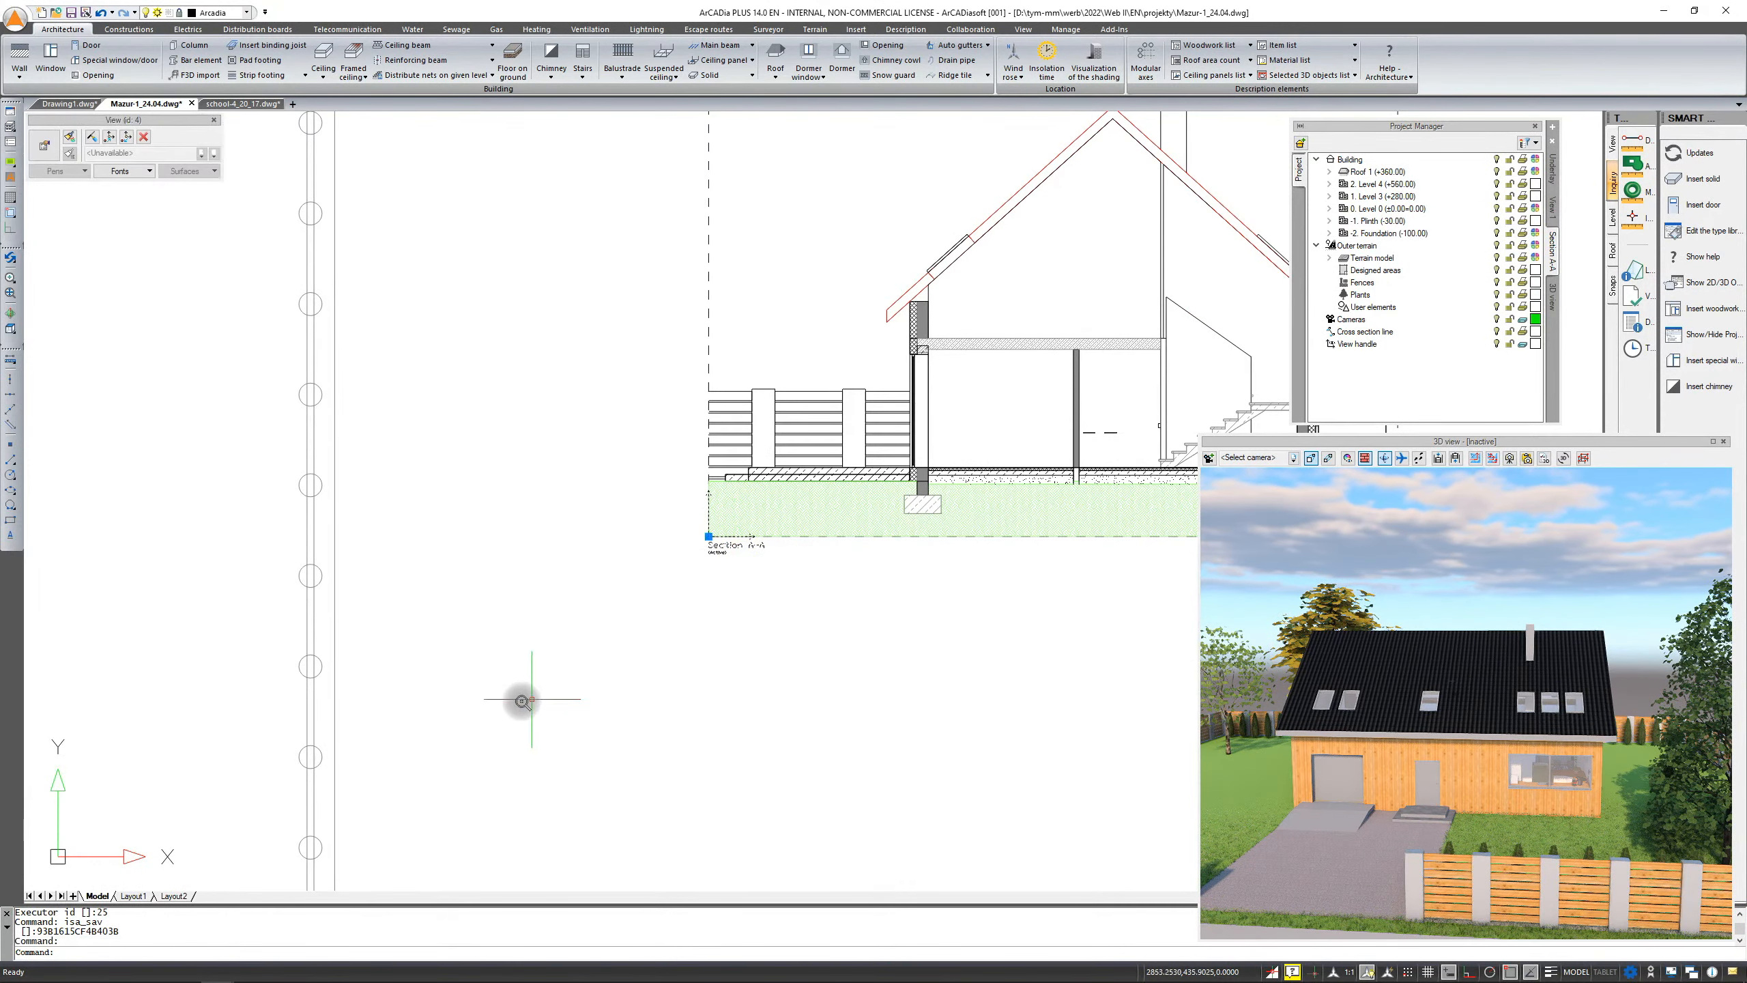
{"action": "scroll", "coordinate": [530, 699], "scroll_direction": "down", "scroll_amount": 2}
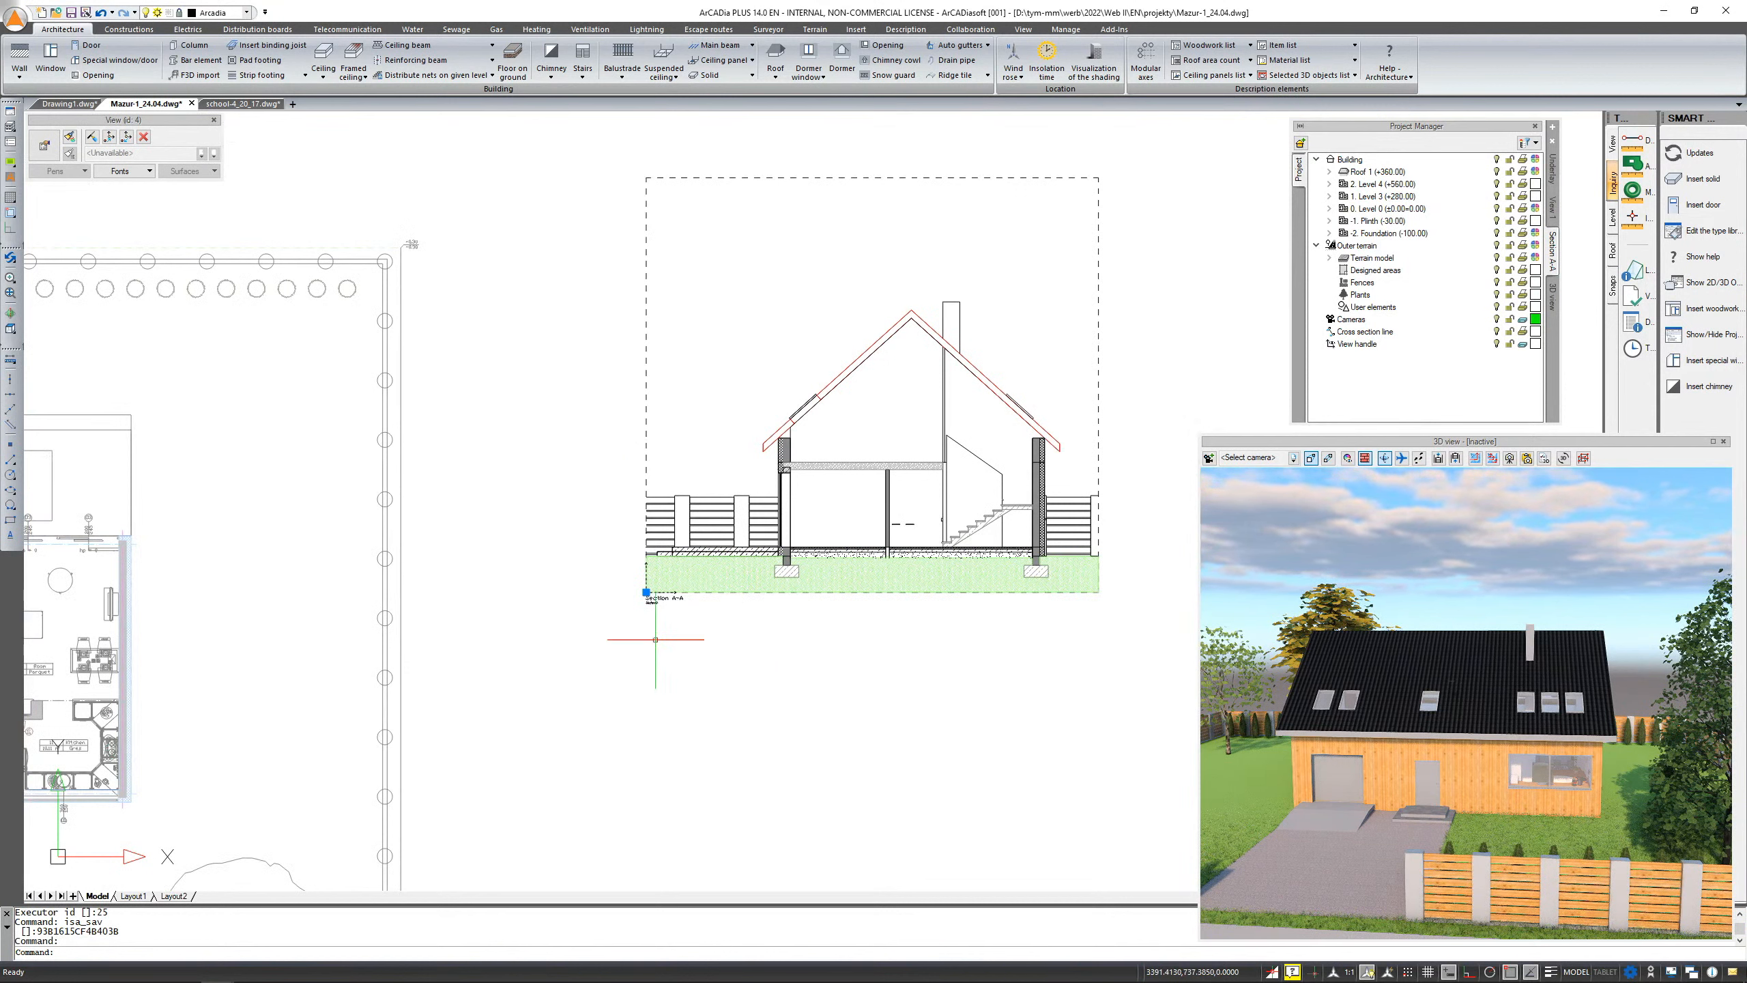
{"action": "left_click", "coordinate": [646, 591]}
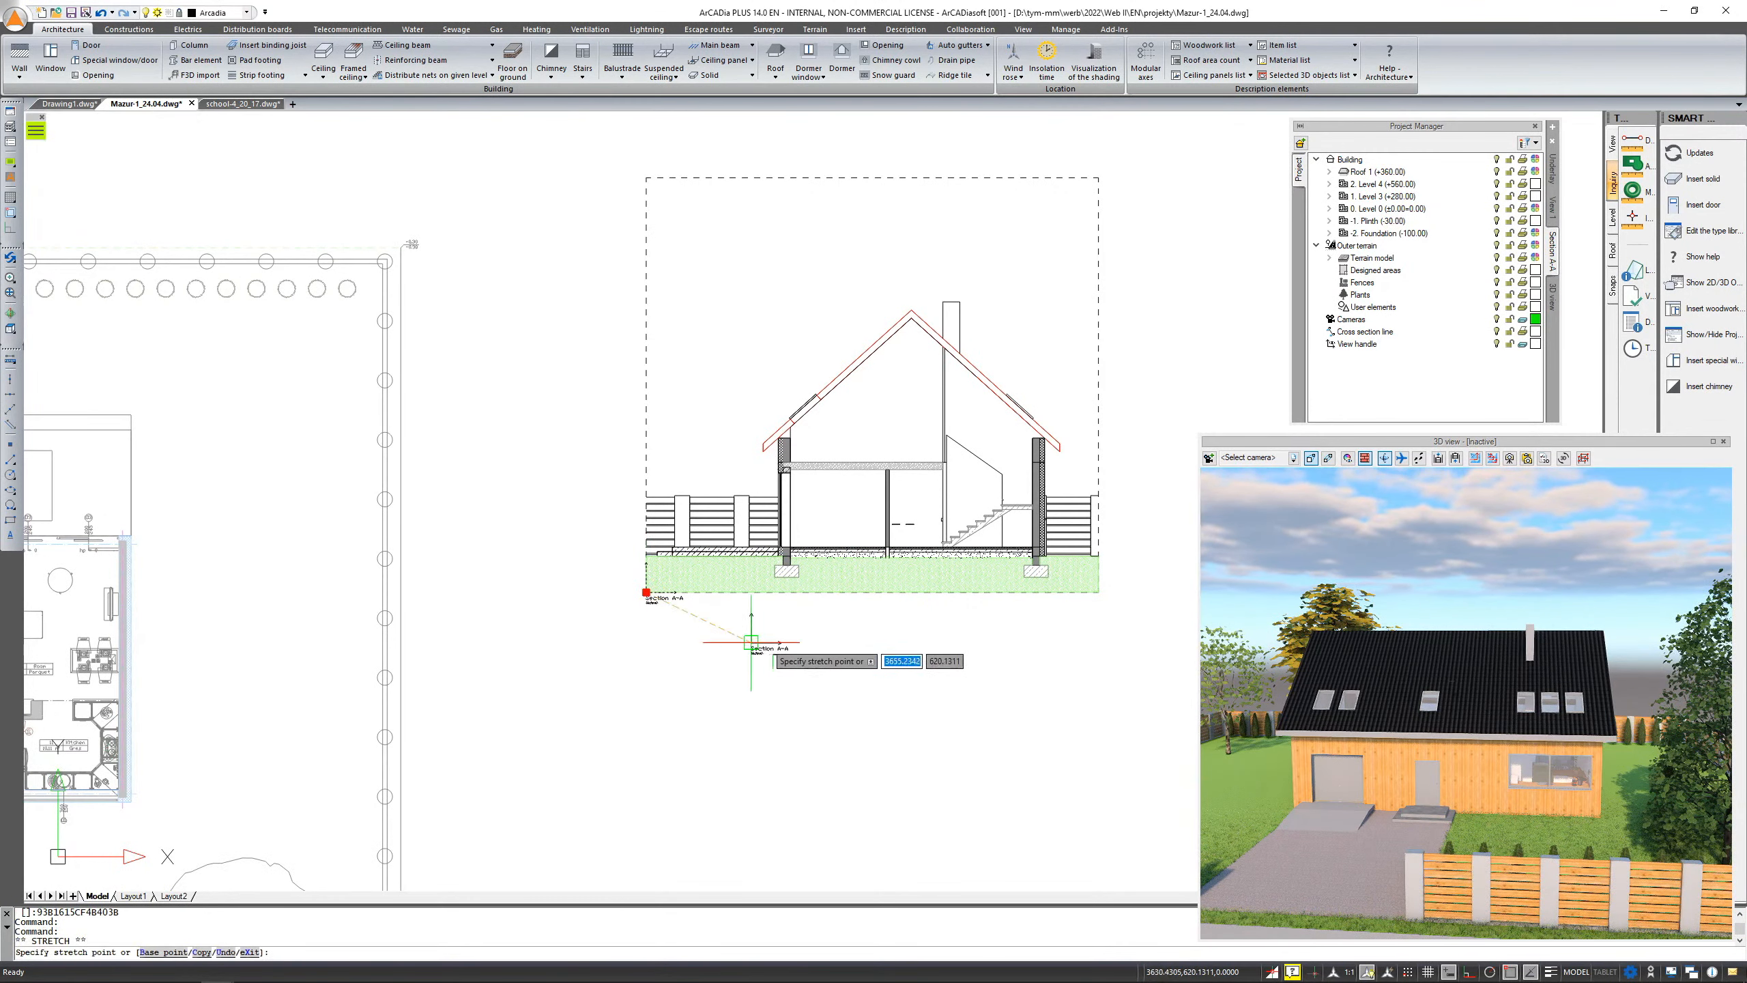
{"action": "key", "text": "Escape"}
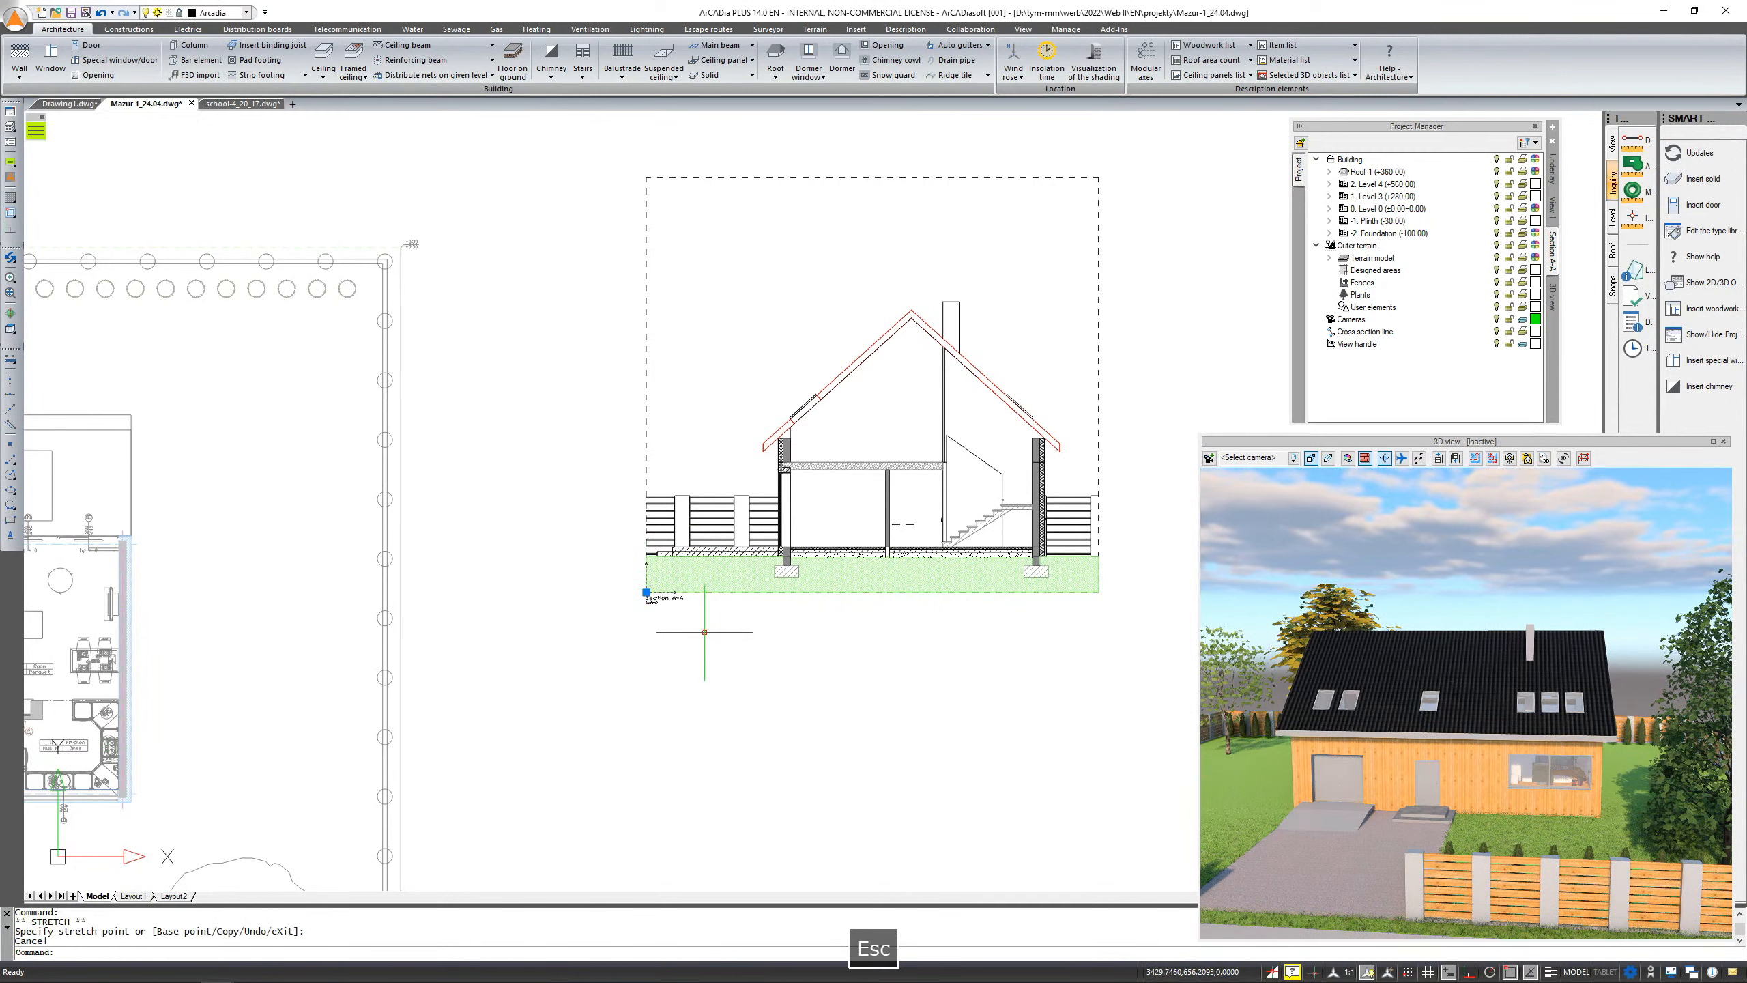
{"action": "scroll", "coordinate": [701, 595], "scroll_direction": "down", "scroll_amount": 3}
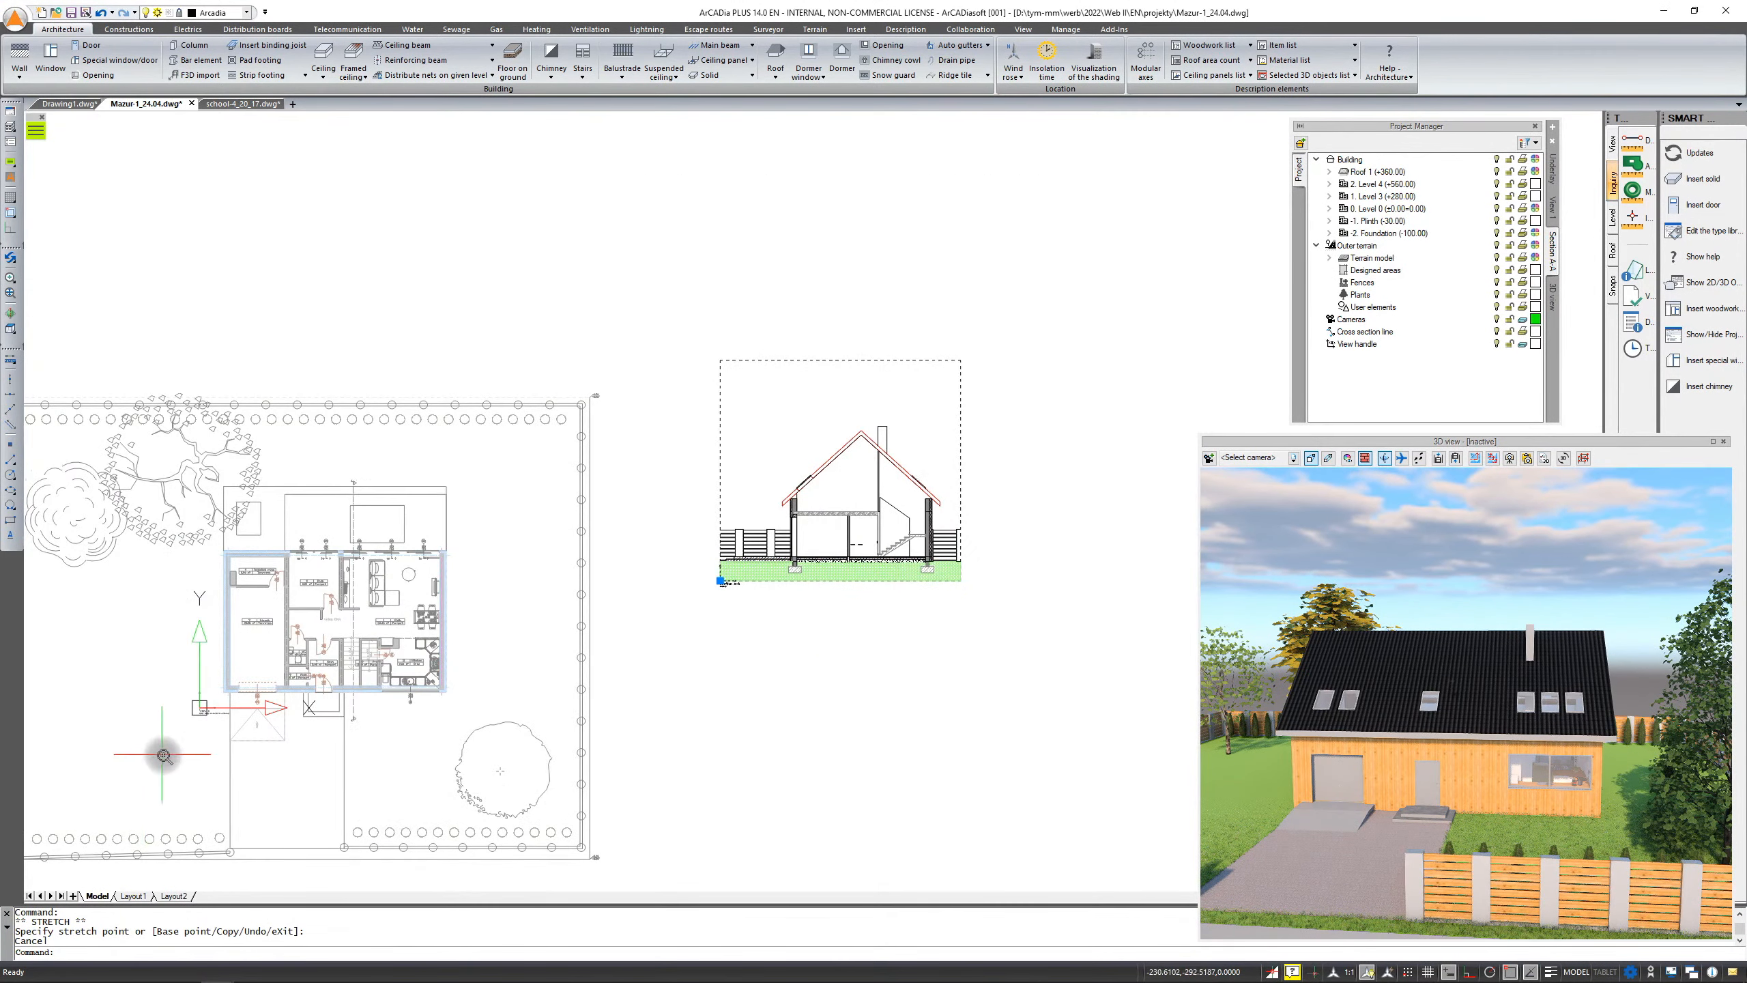
{"action": "scroll", "coordinate": [292, 656], "scroll_direction": "up", "scroll_amount": 5}
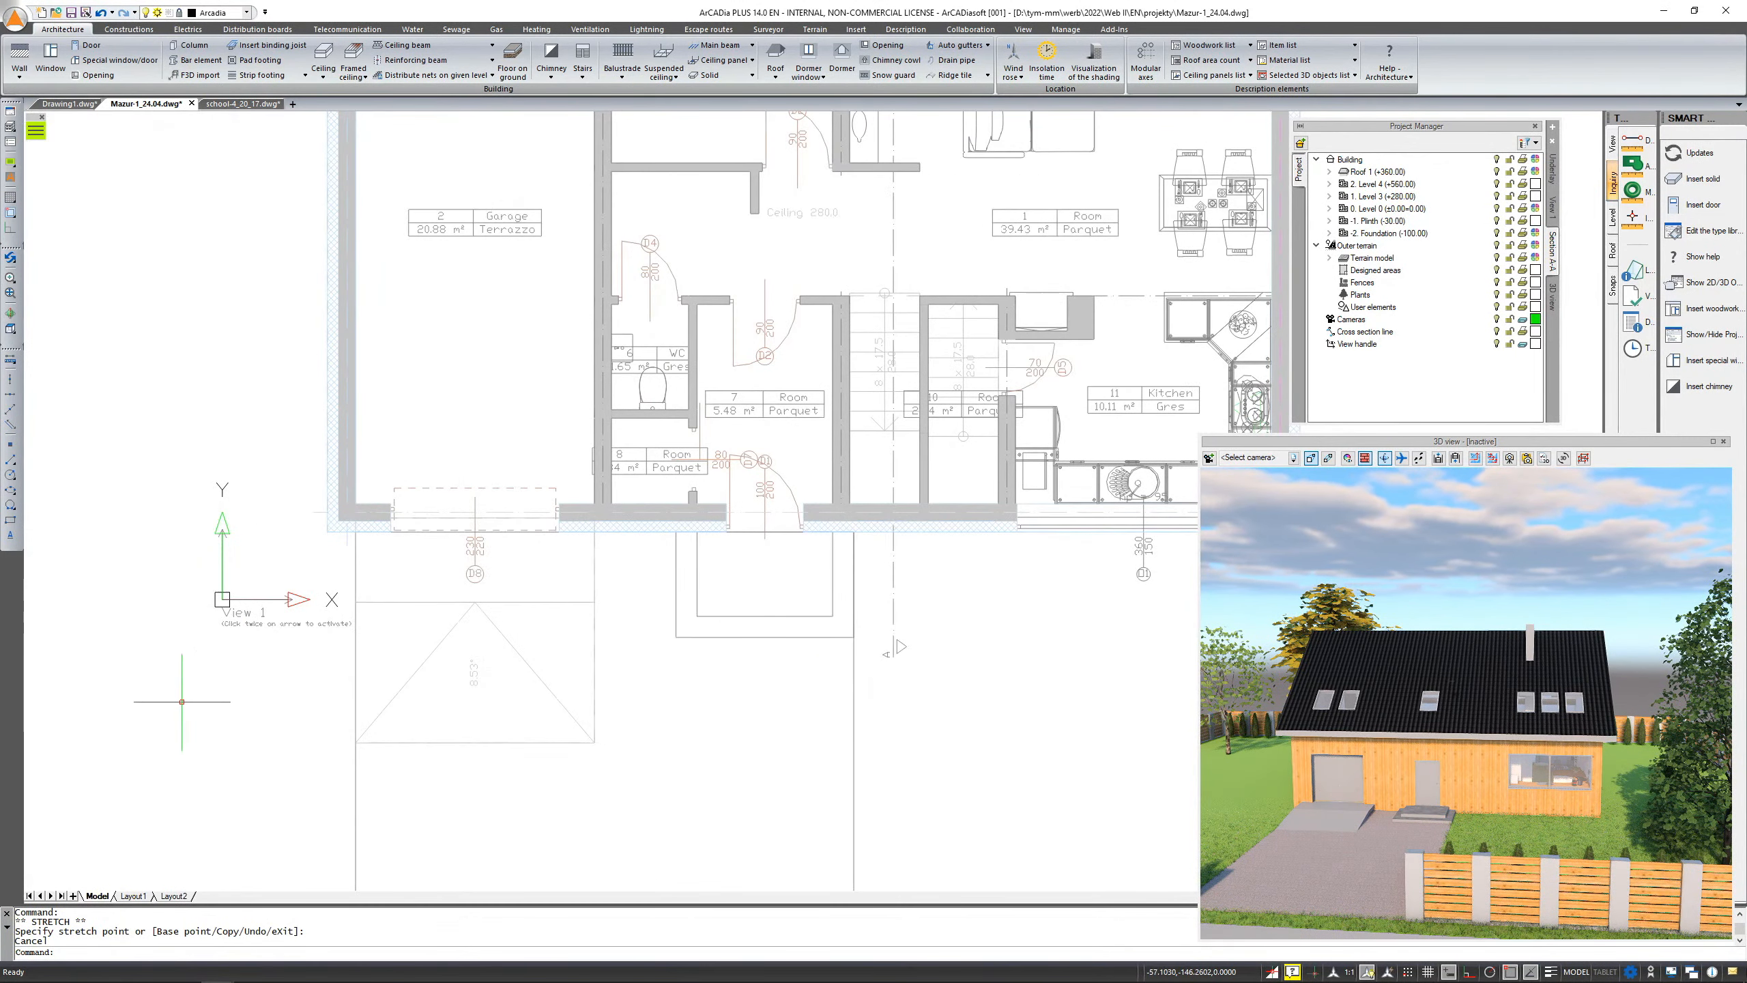
Switch back to the school-4_20_17 drawing and open the Building branch's context menu in the Project Manager
{"action": "left_click", "coordinate": [241, 104]}
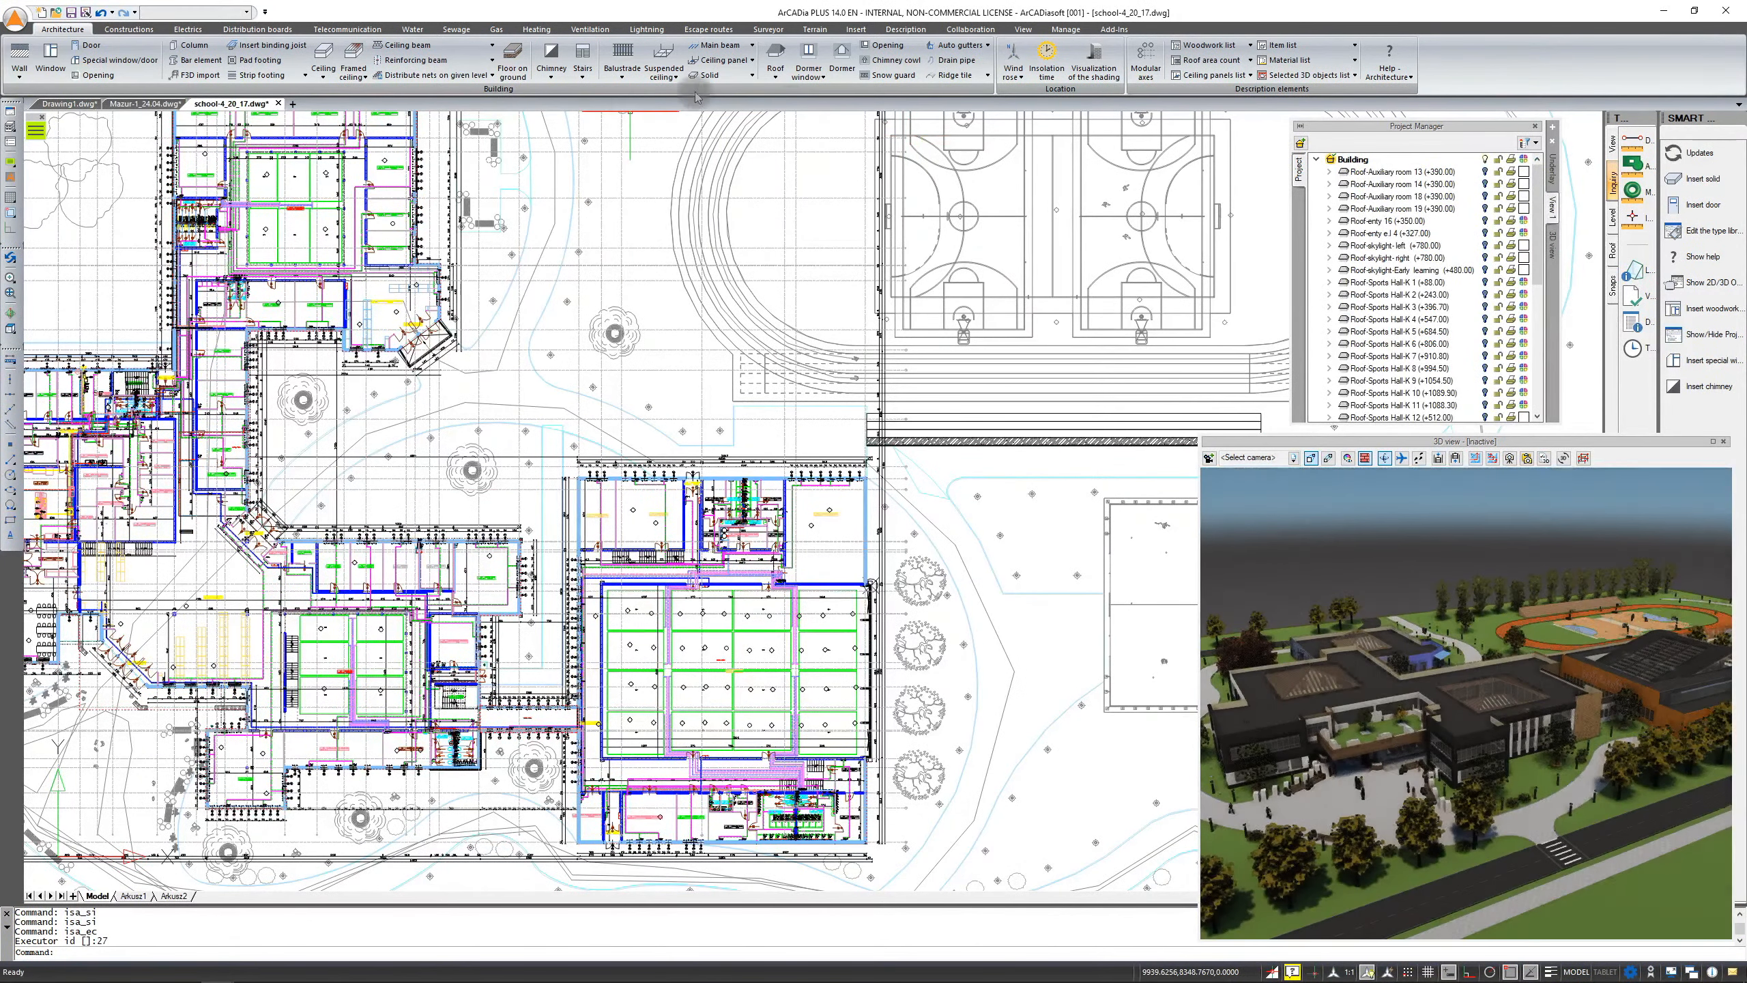
{"action": "left_click", "coordinate": [1352, 160]}
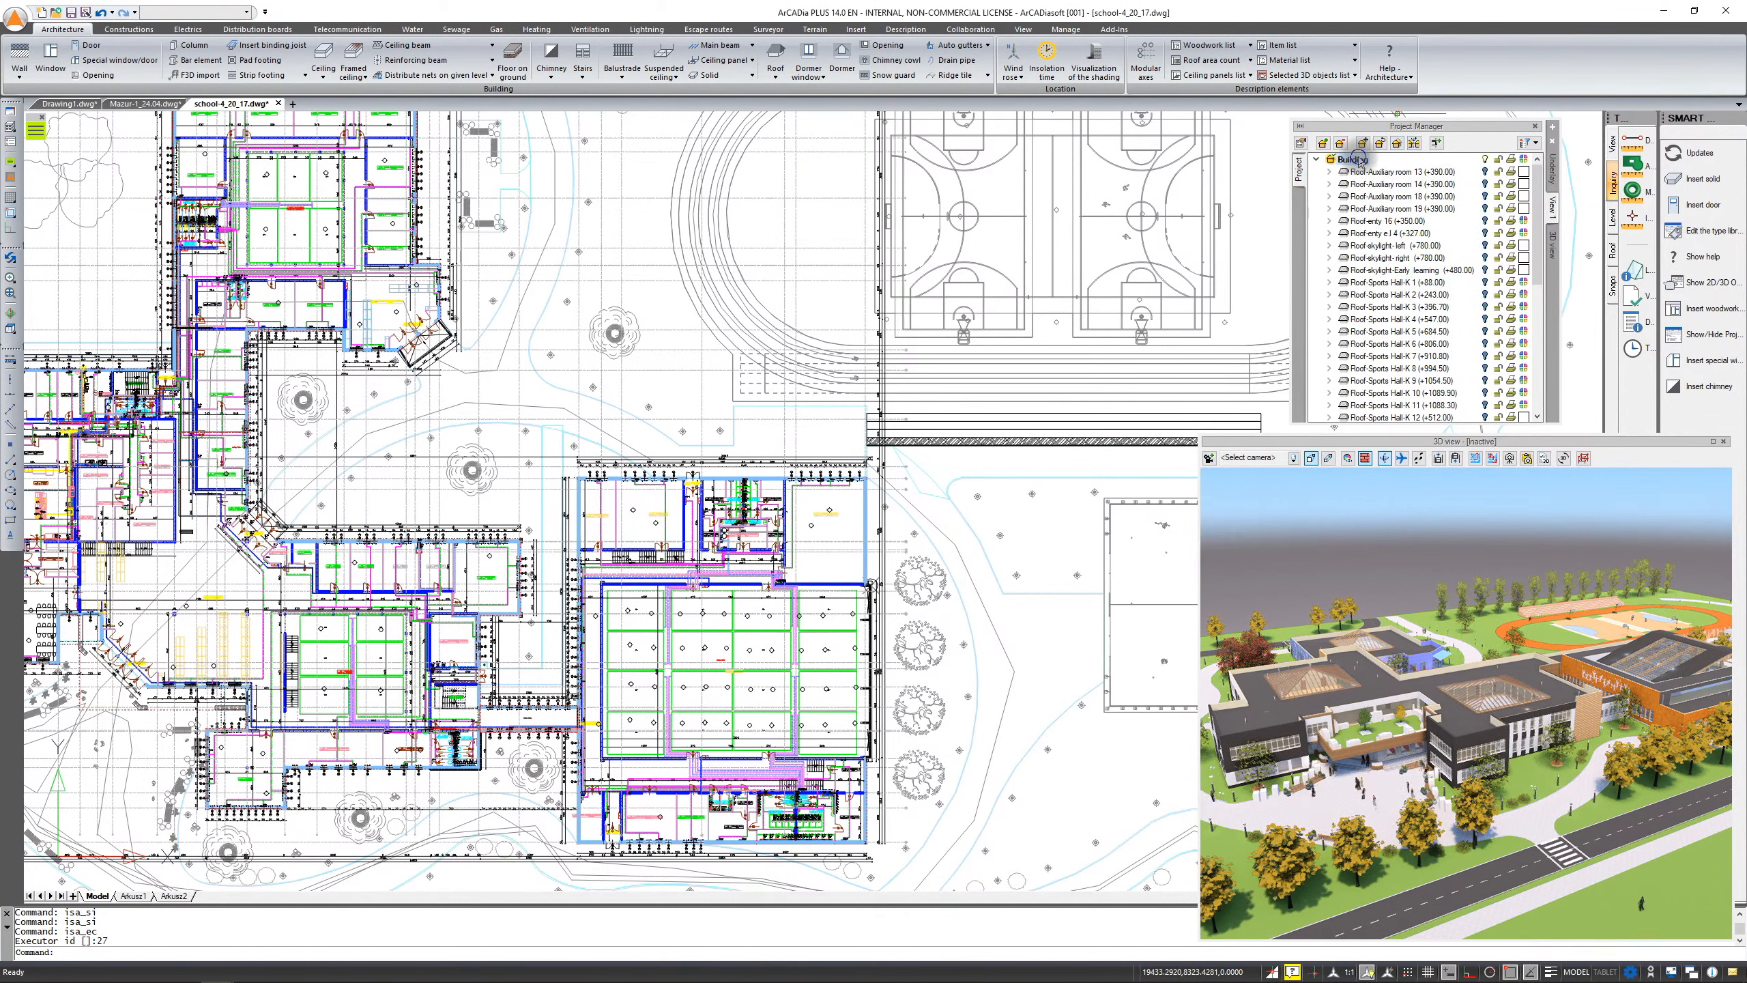
{"action": "right_click", "coordinate": [1357, 159]}
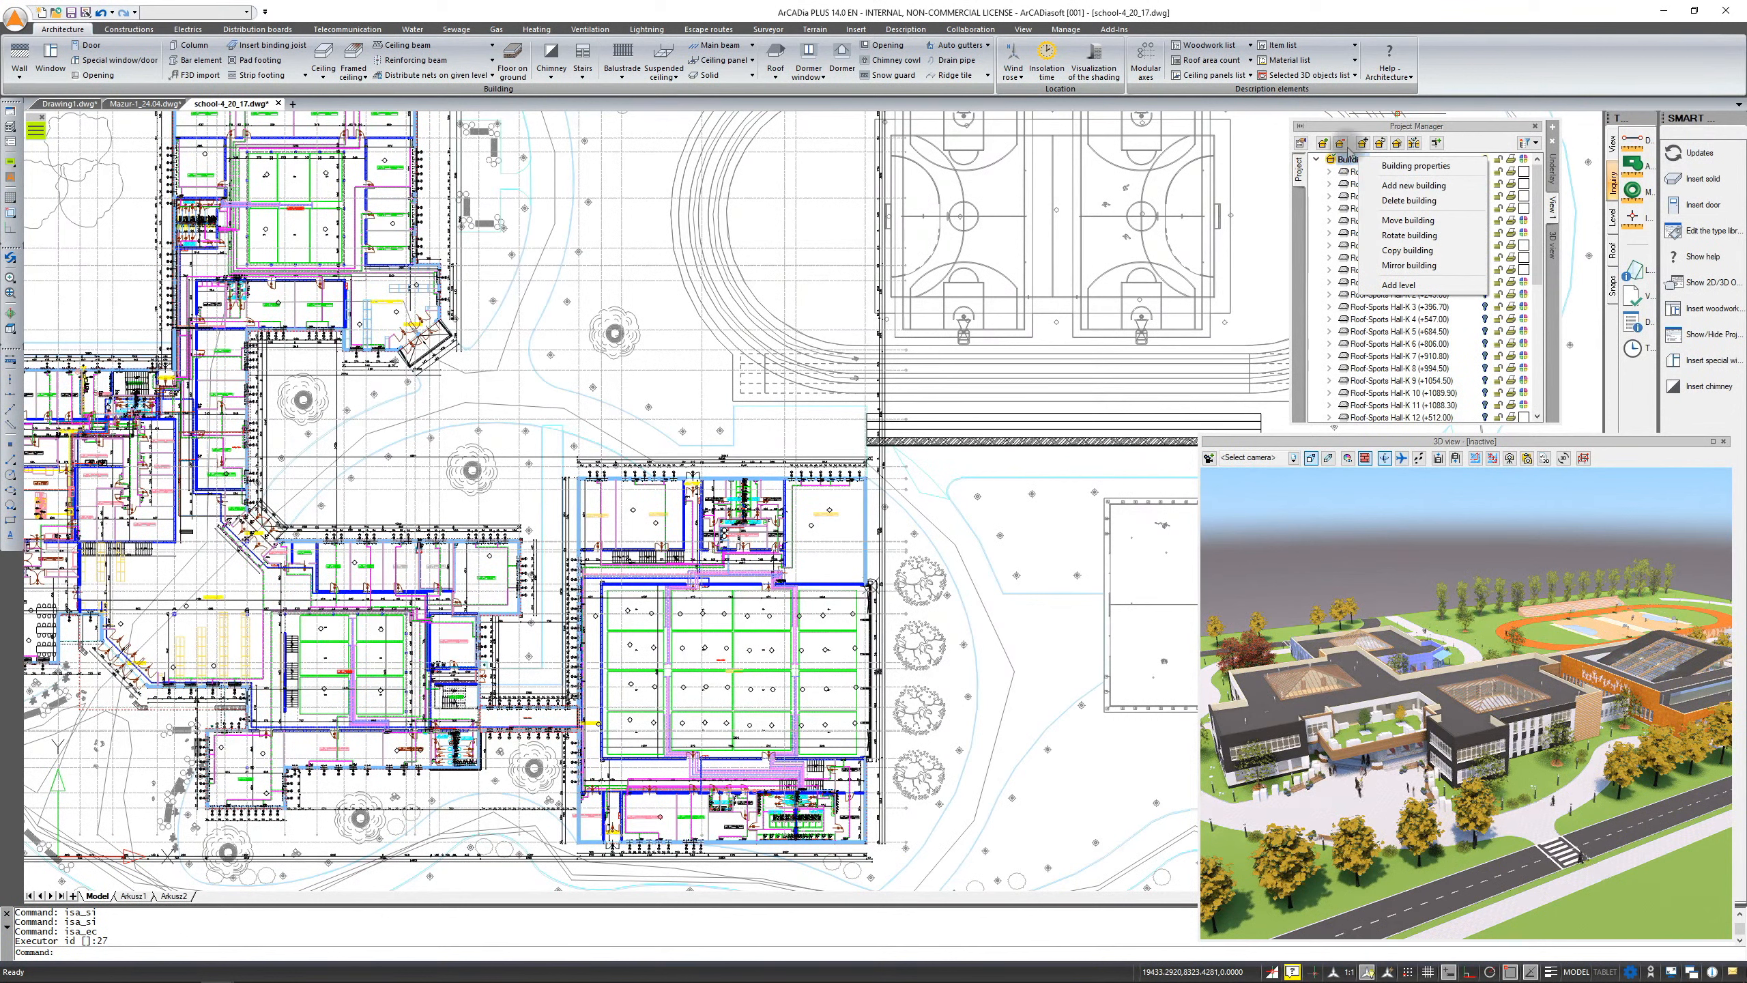
{"action": "left_click", "coordinate": [1459, 133]}
Add a new level above Level 0 in the Building branch of the Project Manager
{"action": "scroll", "coordinate": [1417, 269], "scroll_direction": "down", "scroll_amount": 6}
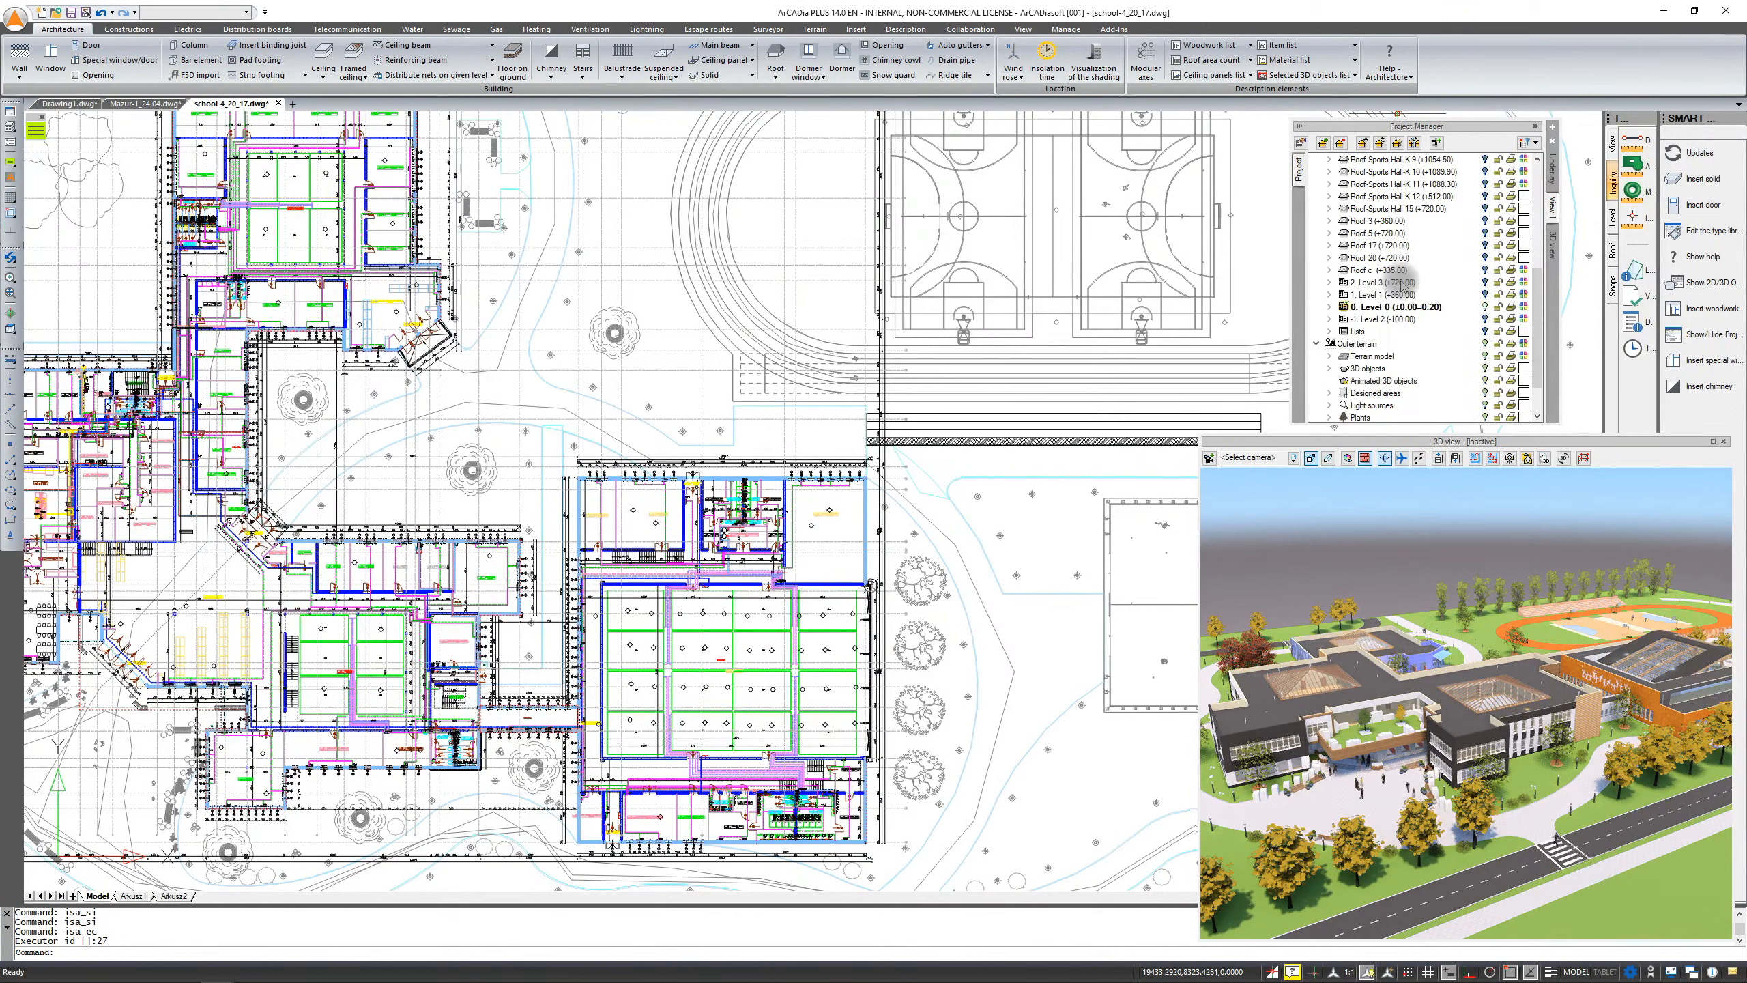
{"action": "left_click", "coordinate": [1373, 311]}
{"action": "right_click", "coordinate": [1376, 311]}
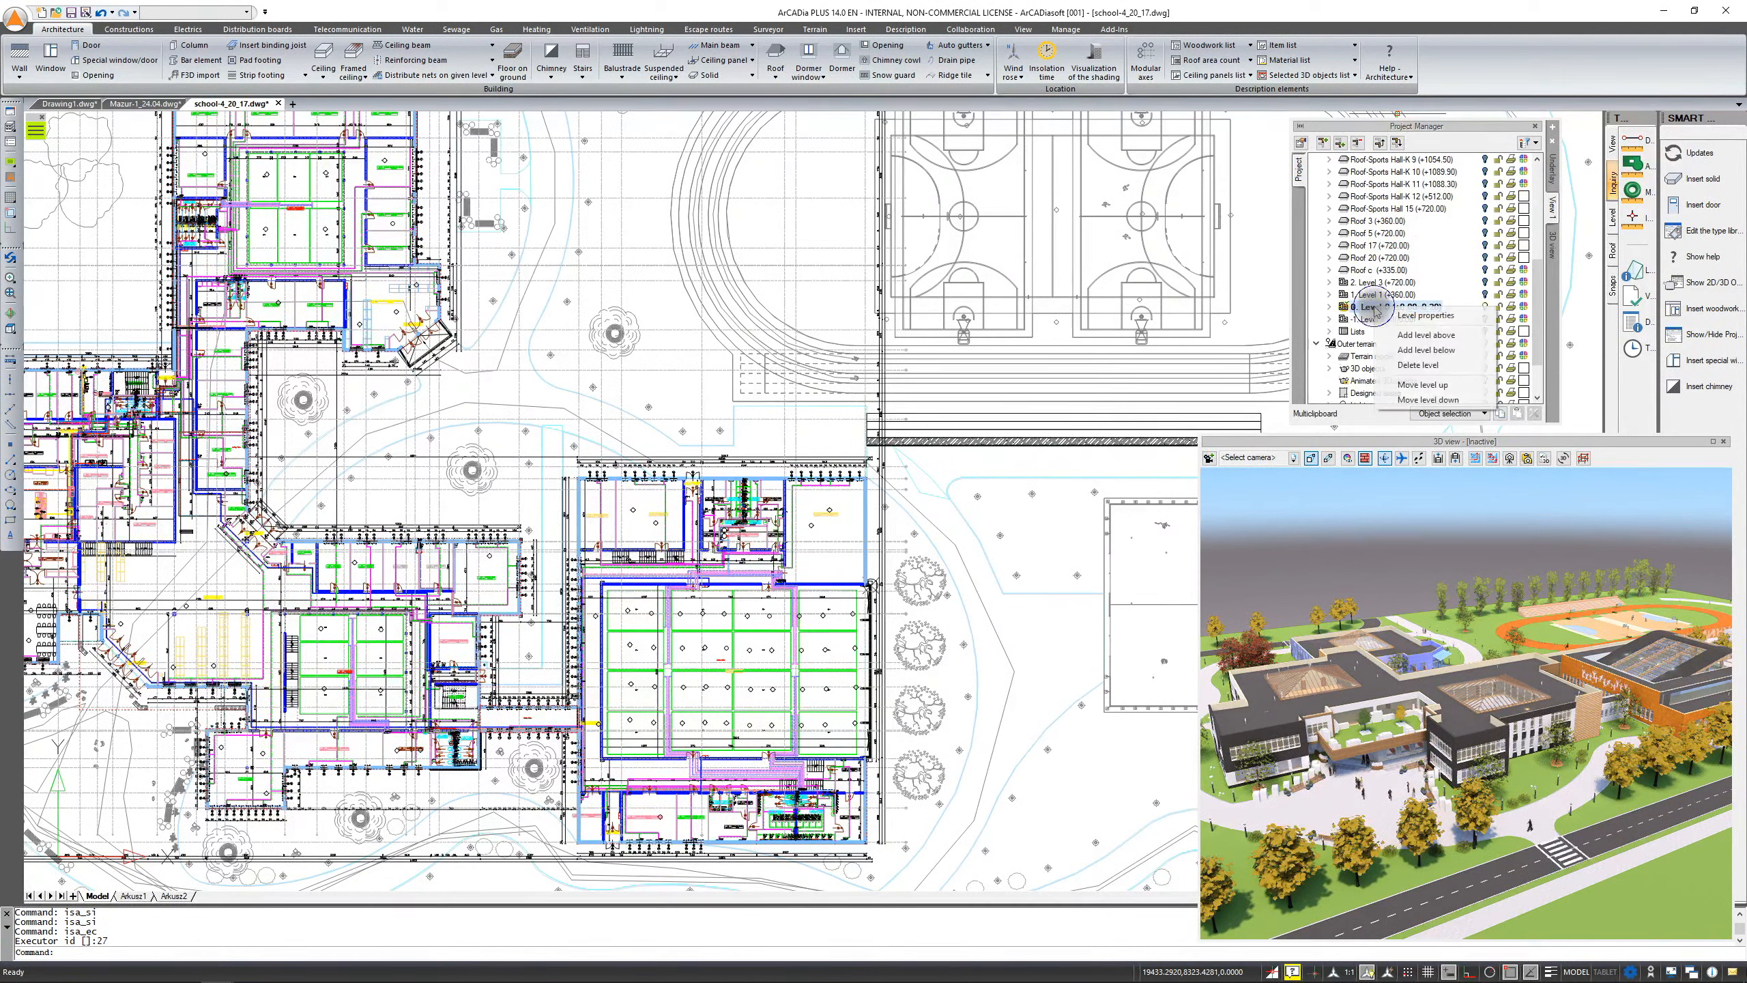
{"action": "left_click", "coordinate": [1416, 337]}
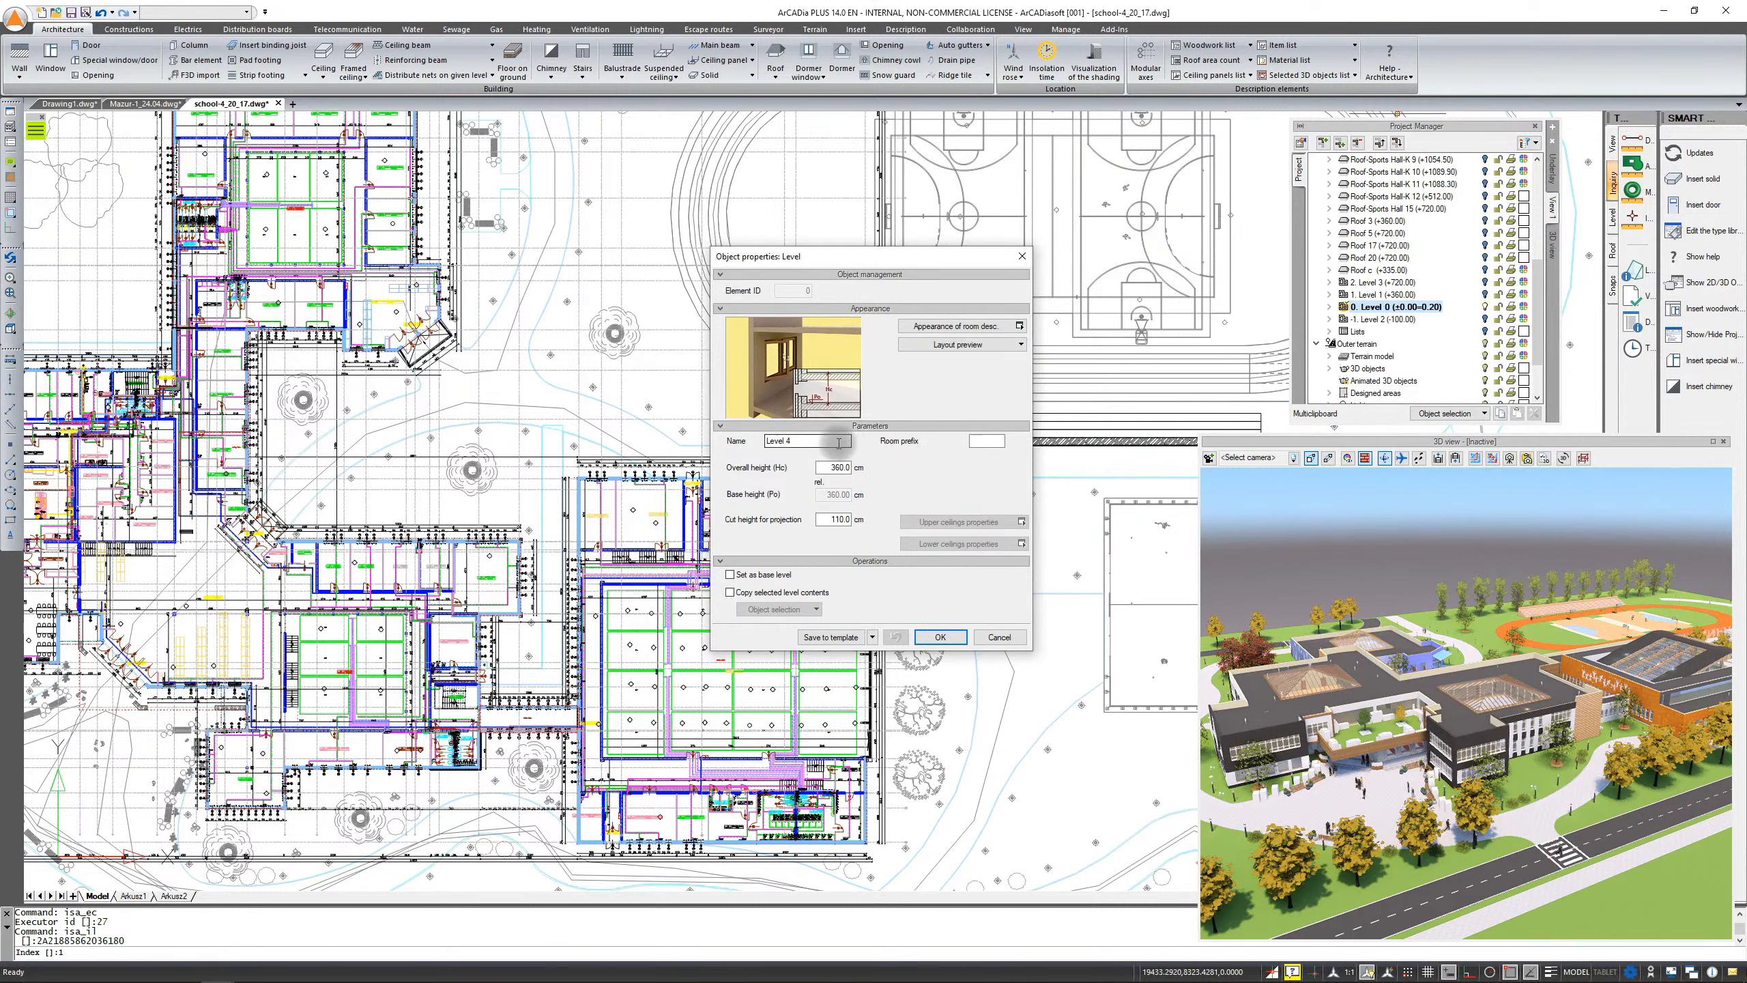
{"action": "left_click_drag", "start_coordinate": [798, 444], "coordinate": [733, 447]}
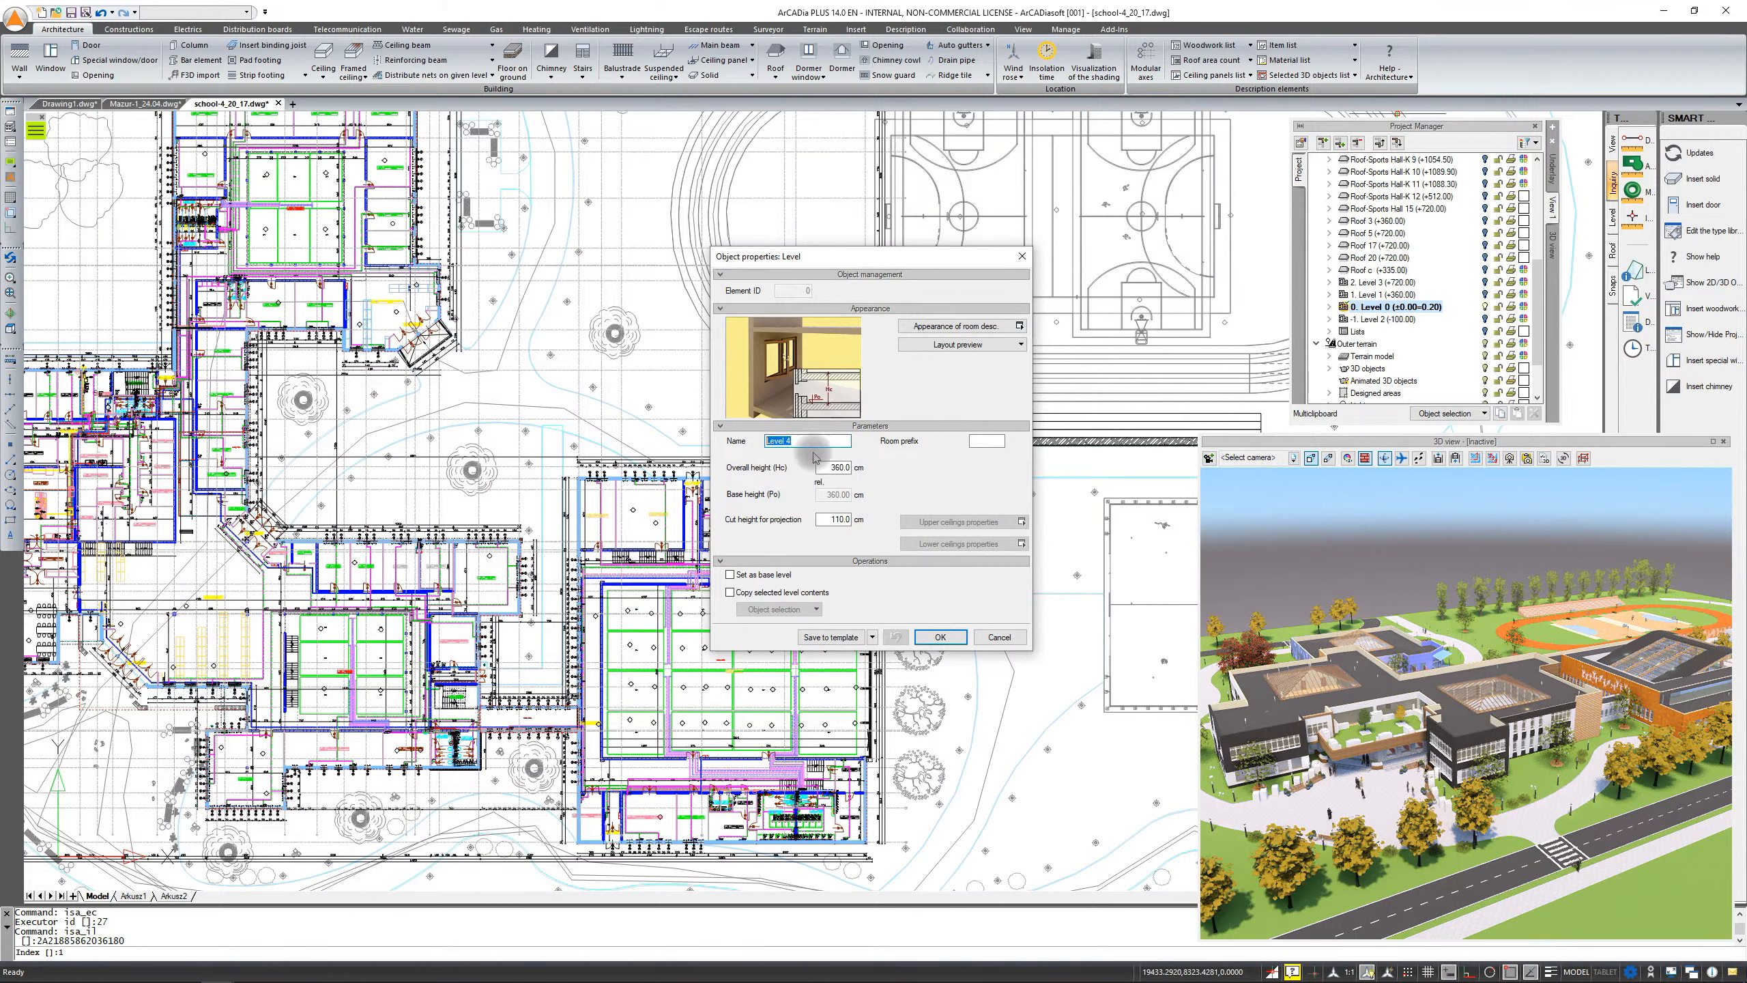
{"action": "double_click", "coordinate": [838, 519]}
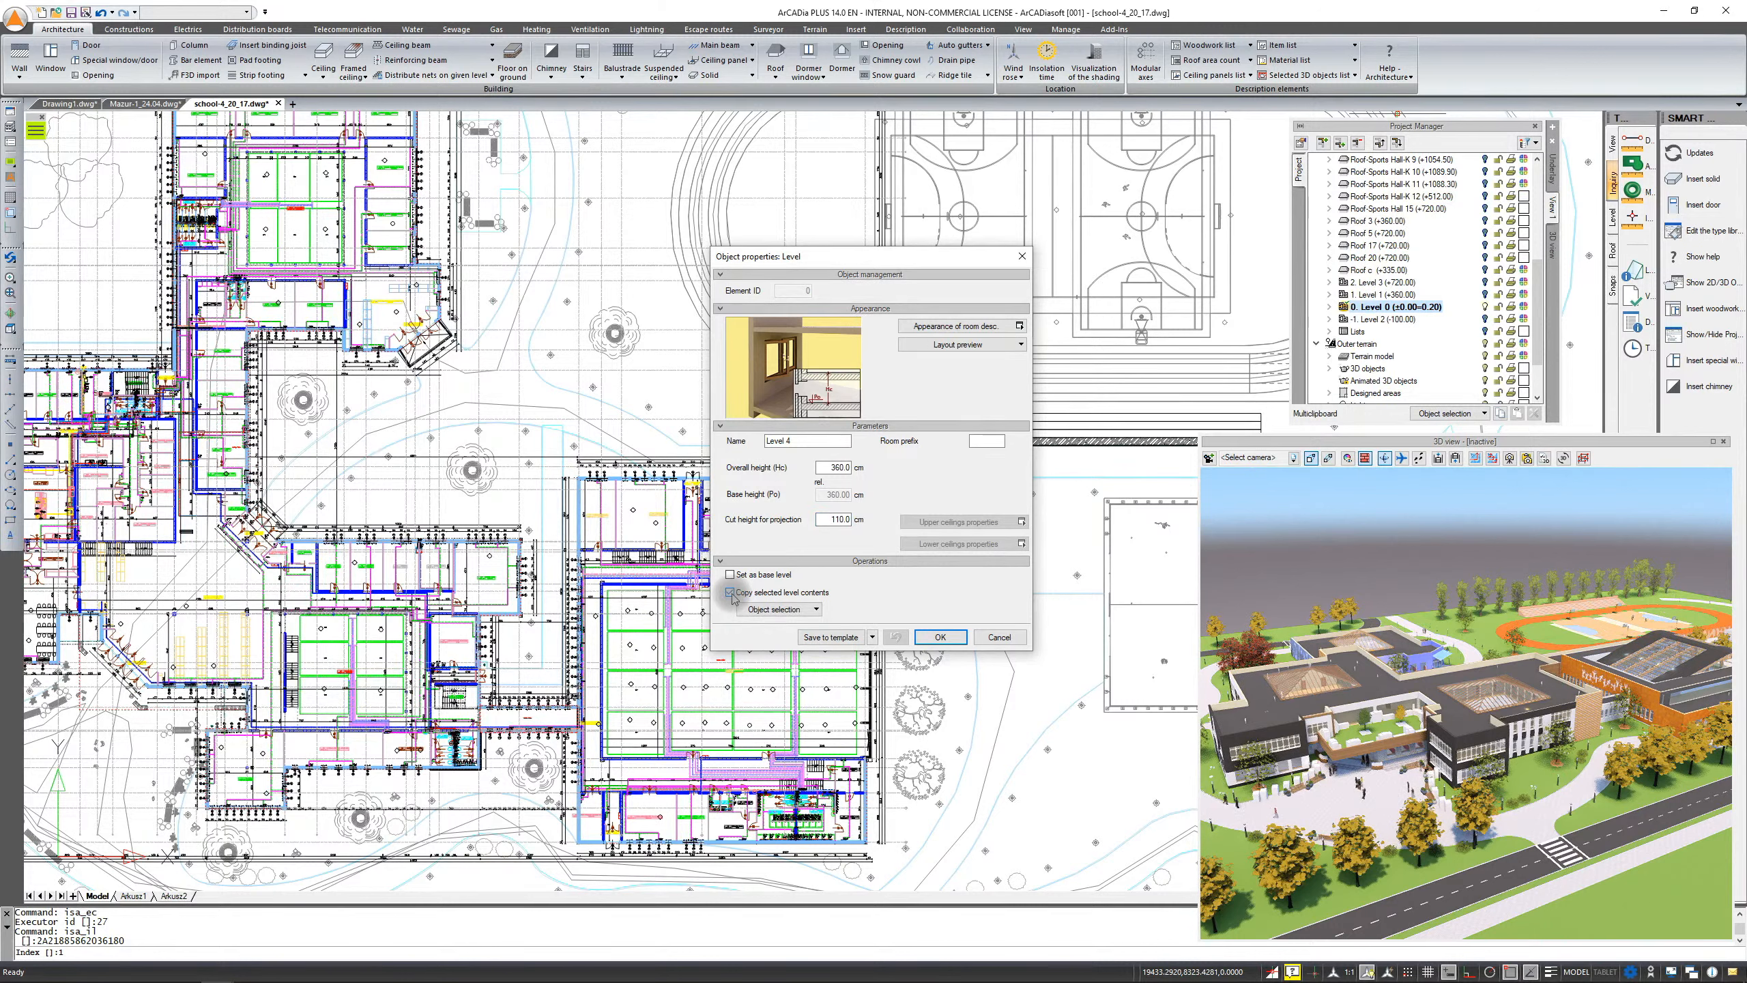
{"action": "left_click", "coordinate": [751, 615]}
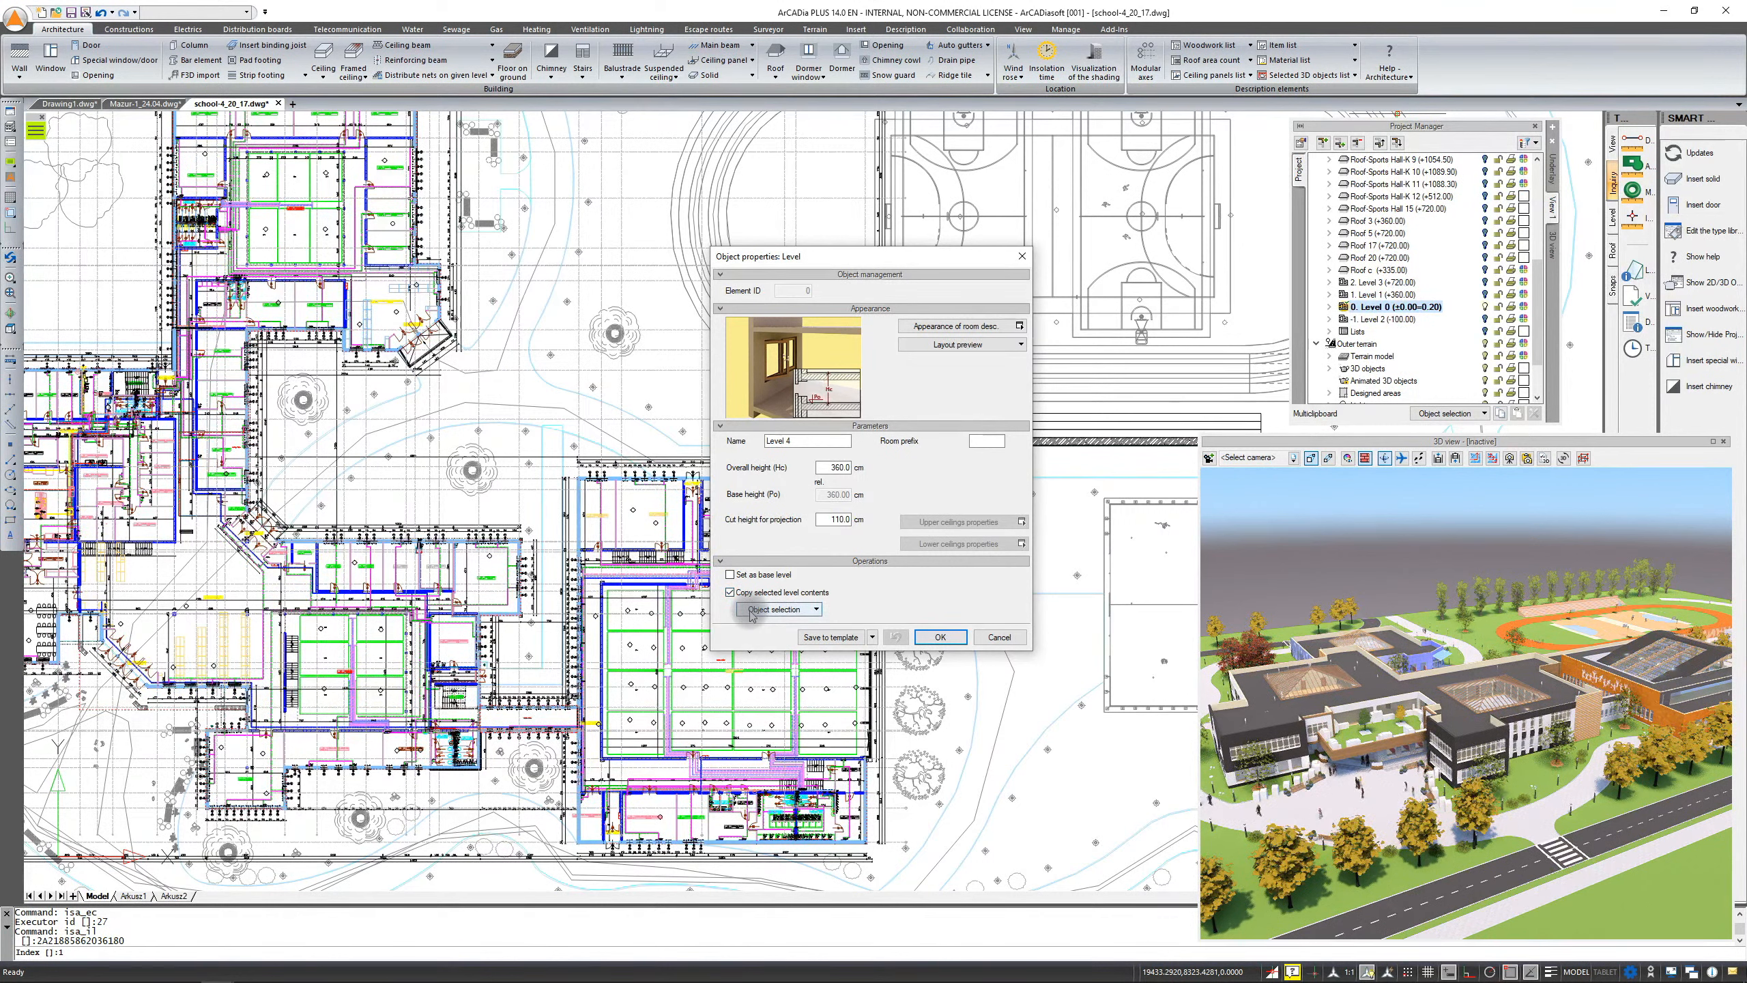
{"action": "left_click", "coordinate": [751, 610]}
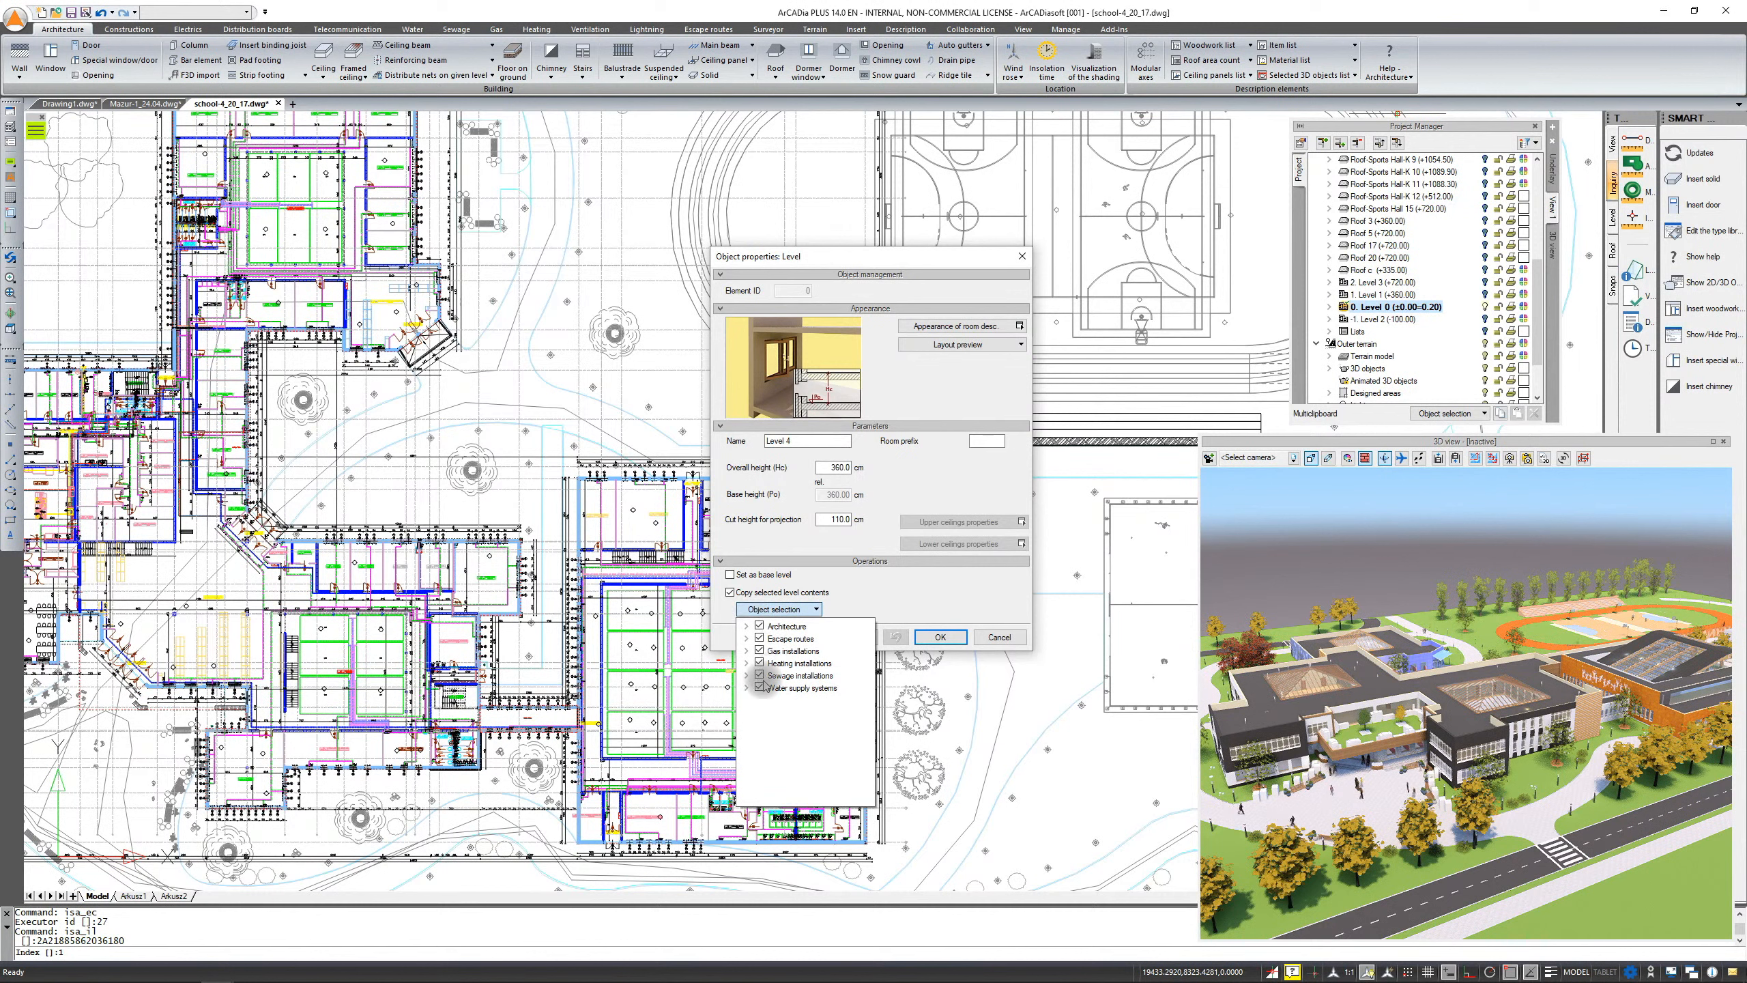
{"action": "left_click", "coordinate": [747, 625]}
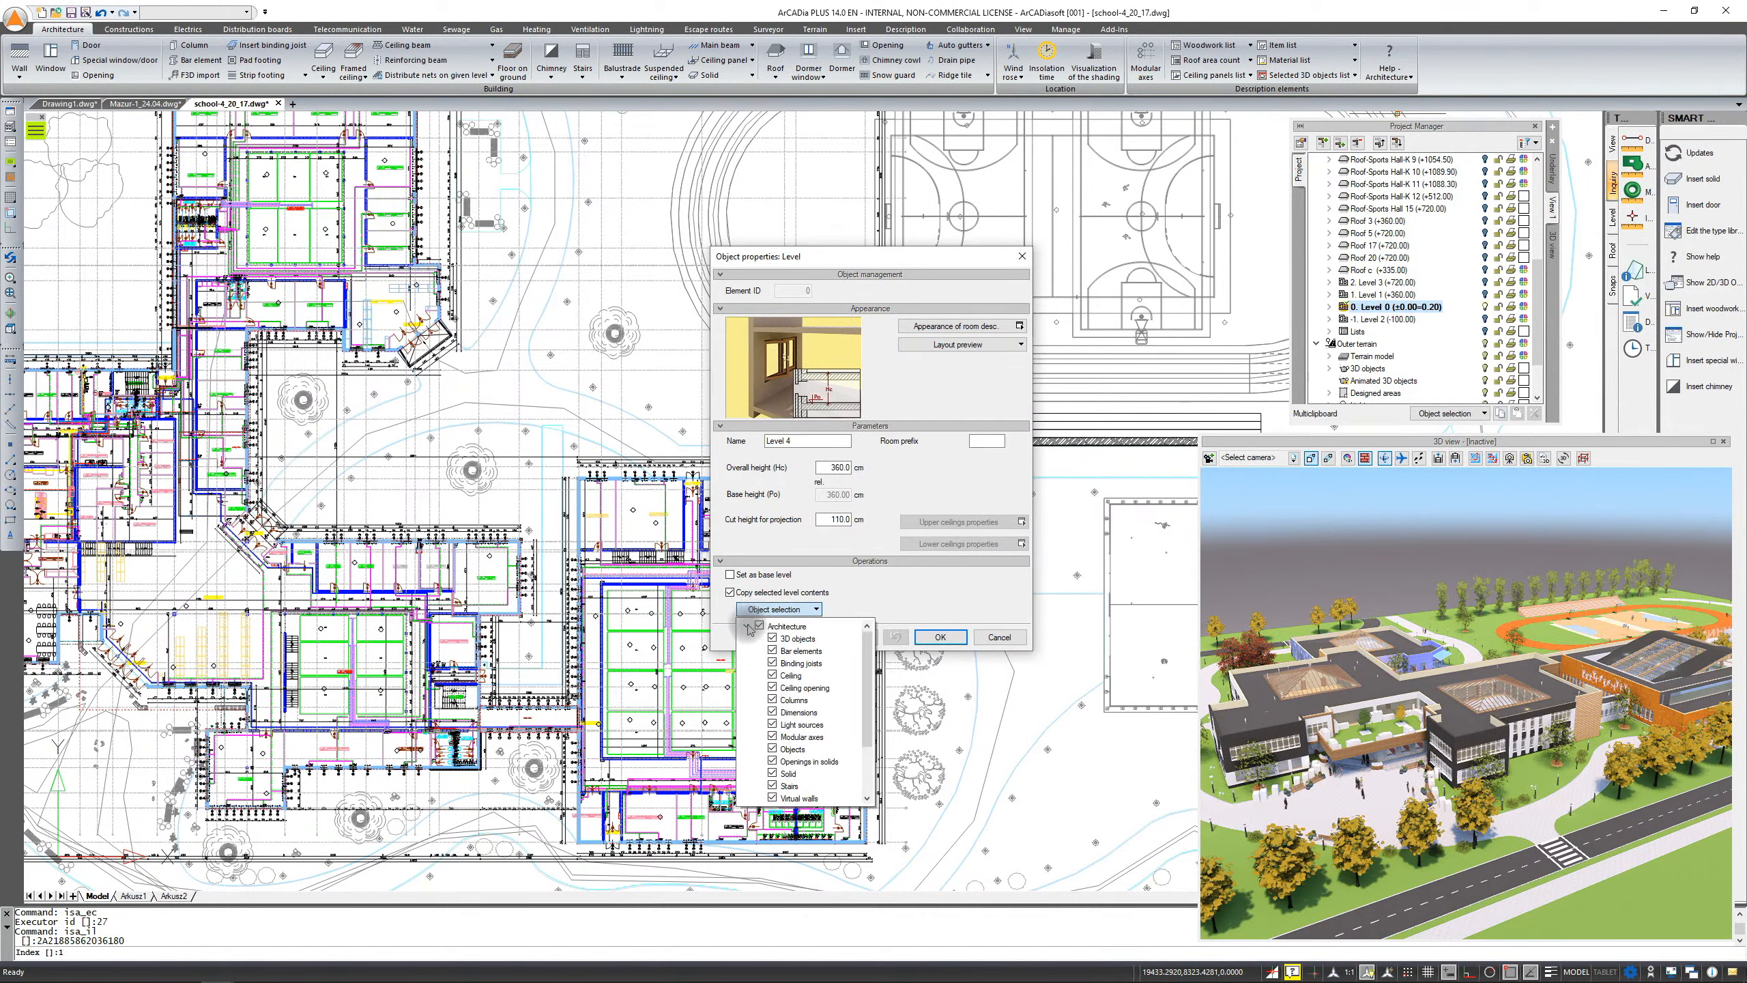
{"action": "scroll", "coordinate": [762, 660], "scroll_direction": "down", "scroll_amount": 1}
{"action": "scroll", "coordinate": [763, 661], "scroll_direction": "up", "scroll_amount": 1}
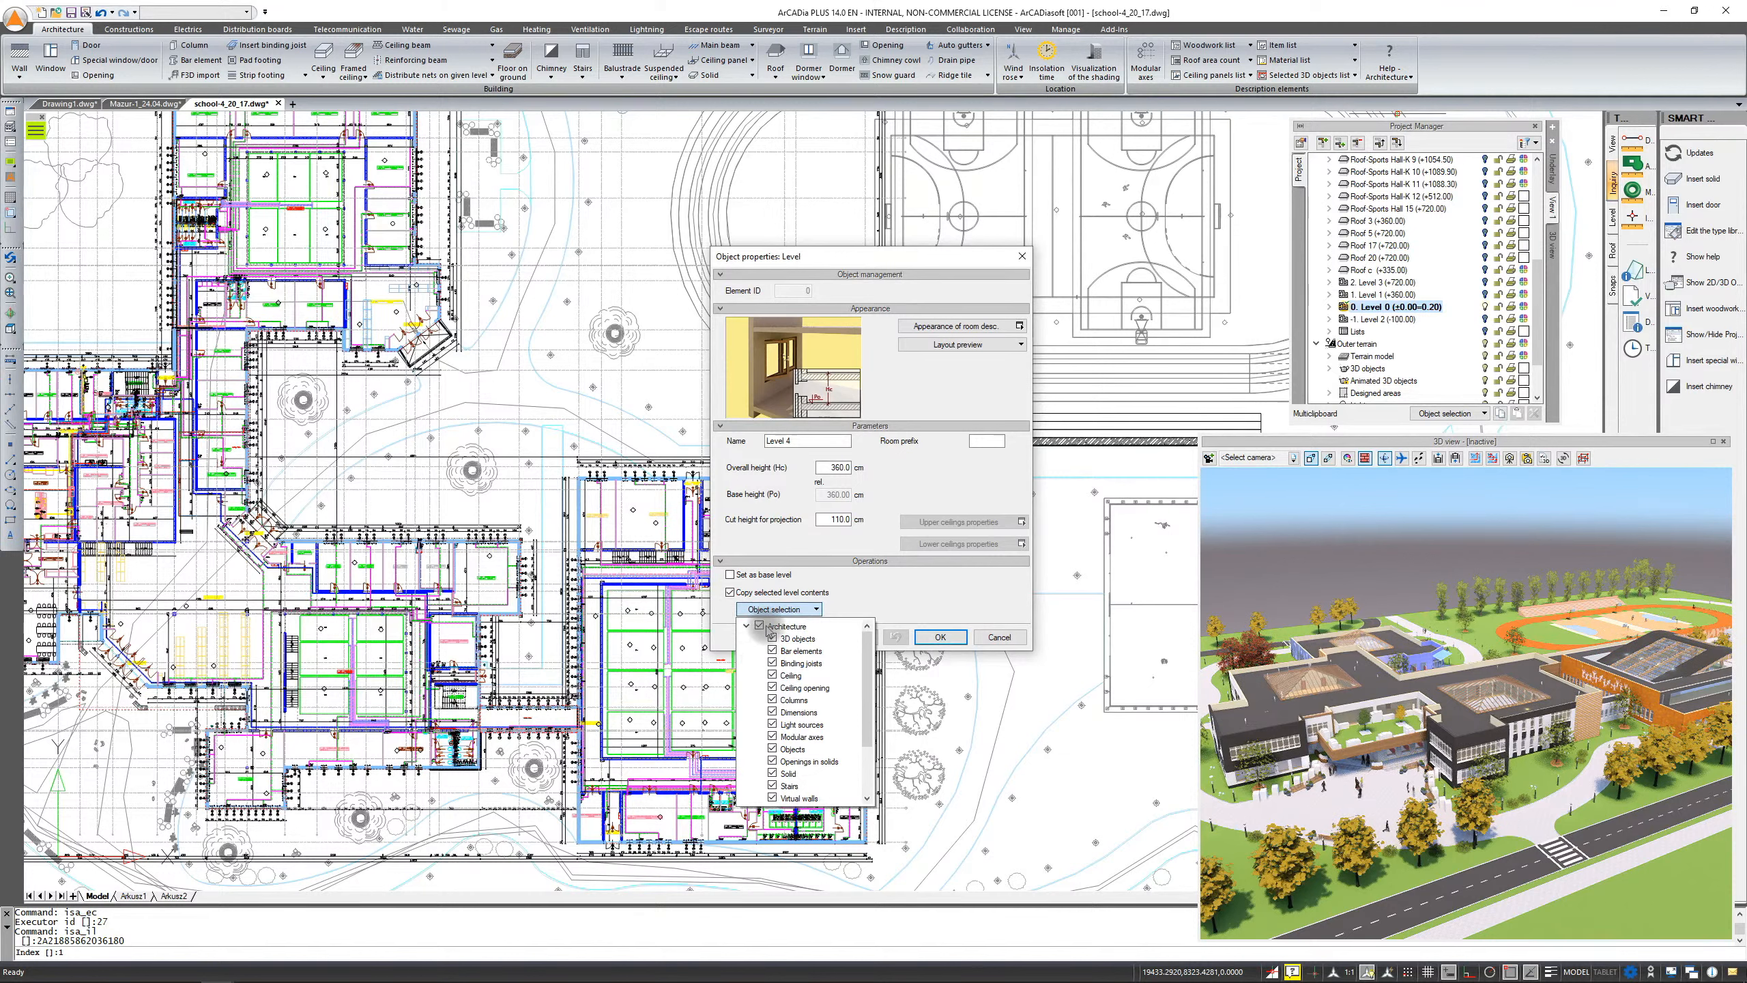
{"action": "left_click", "coordinate": [760, 625]}
{"action": "scroll", "coordinate": [781, 764], "scroll_direction": "down", "scroll_amount": 1}
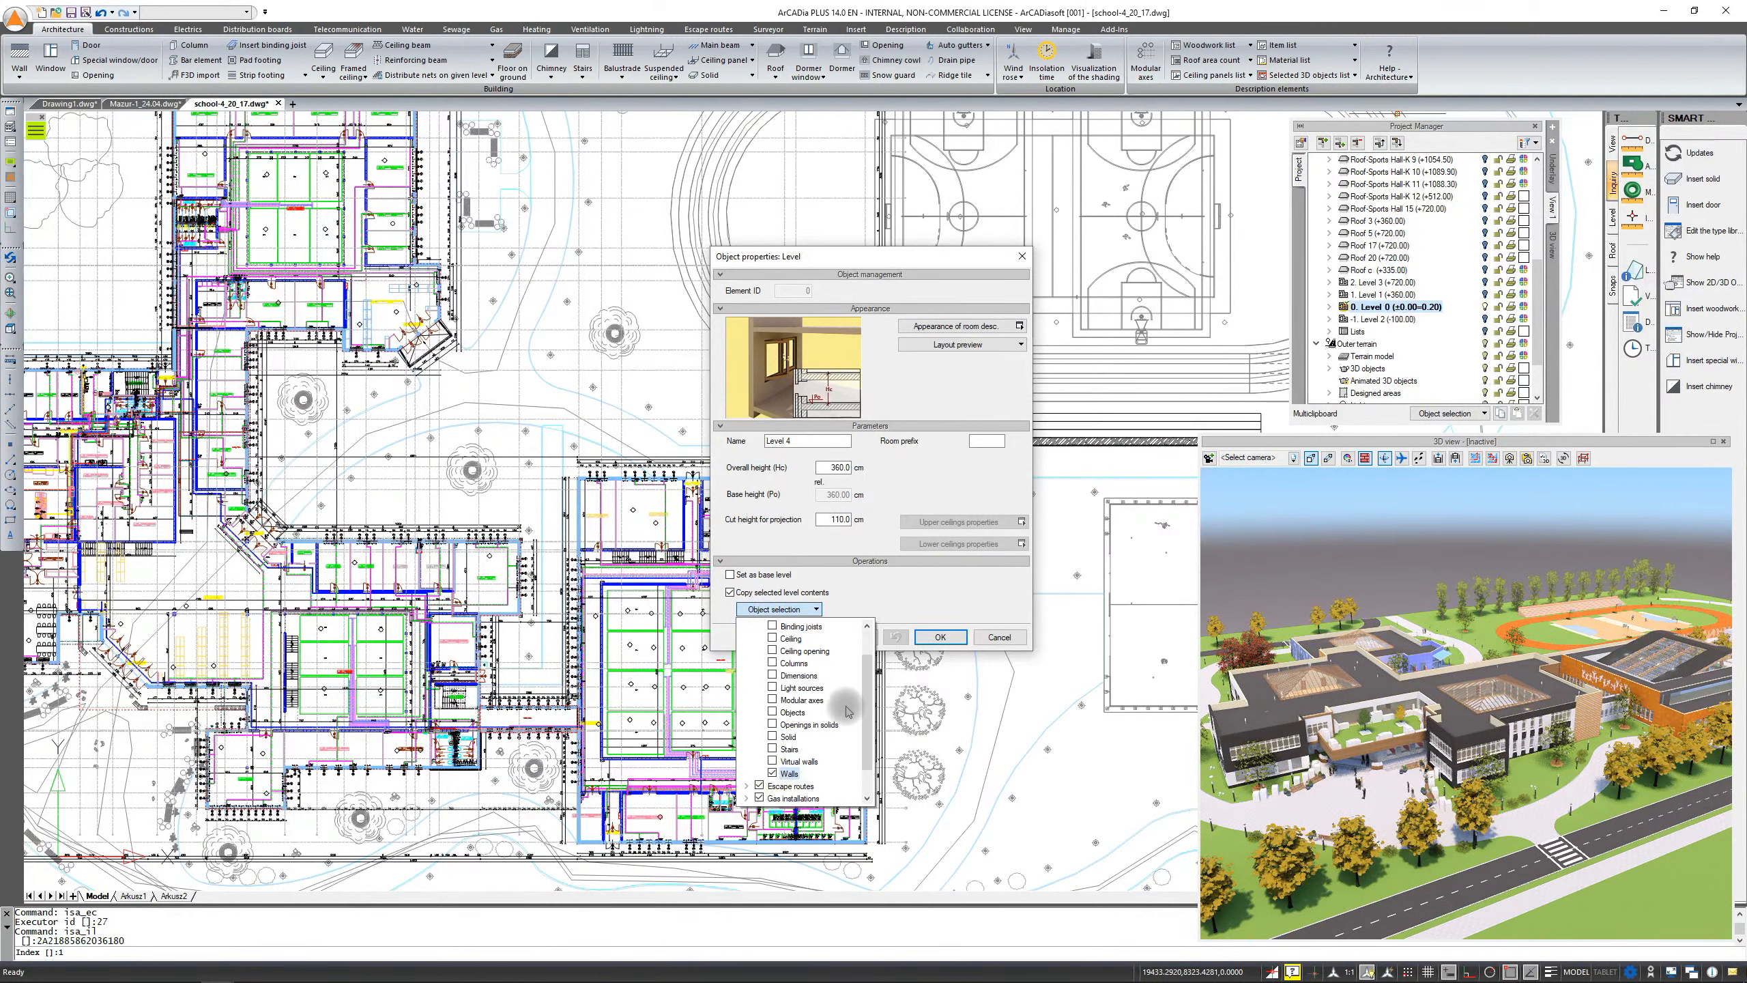
{"action": "scroll", "coordinate": [845, 713], "scroll_direction": "down", "scroll_amount": 1}
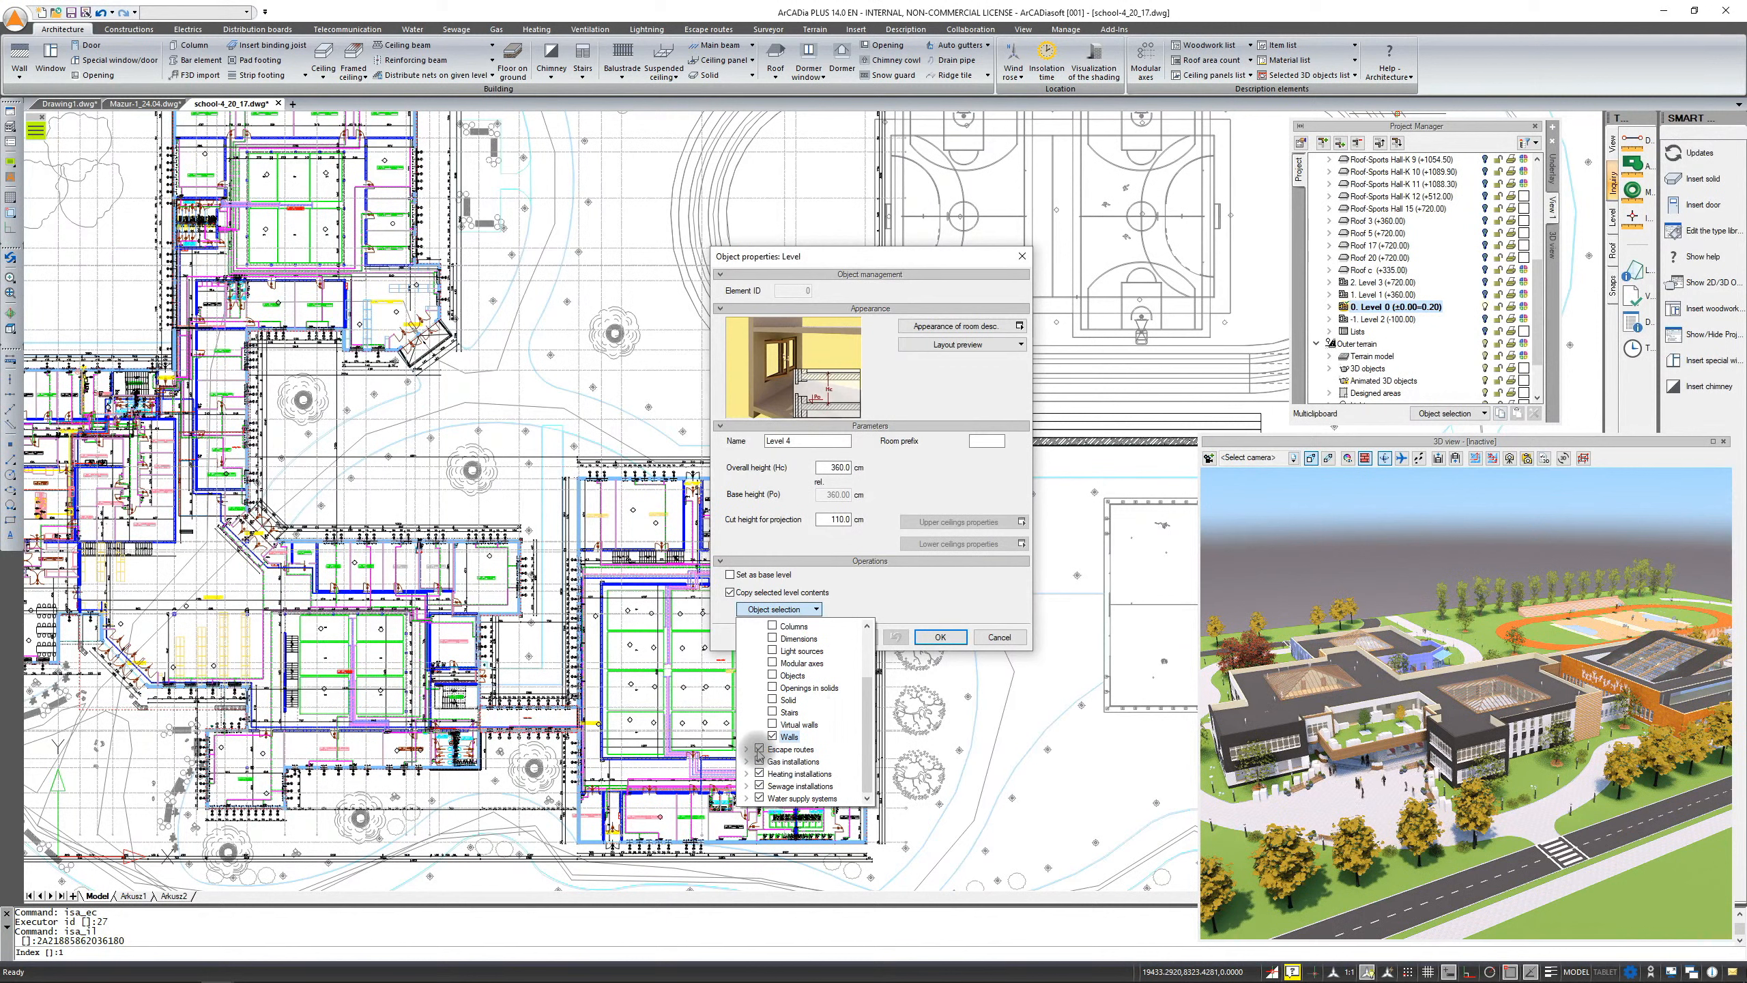
{"action": "left_click", "coordinate": [730, 591]}
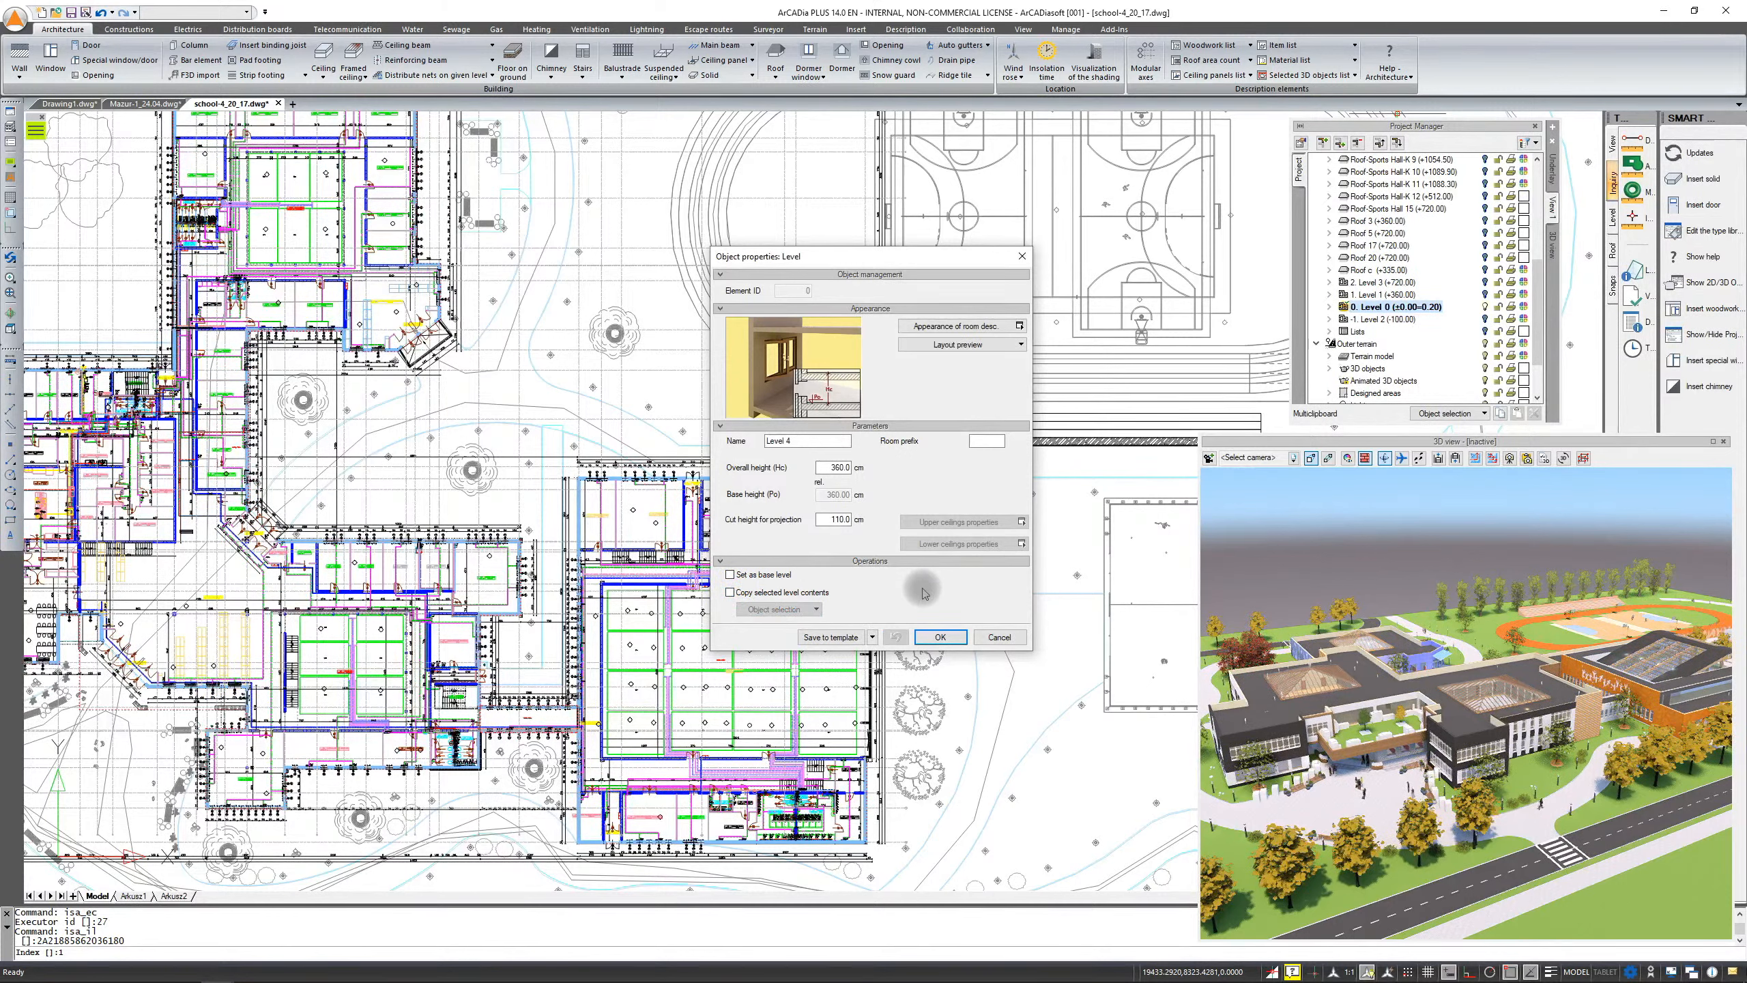
{"action": "left_click", "coordinate": [997, 637]}
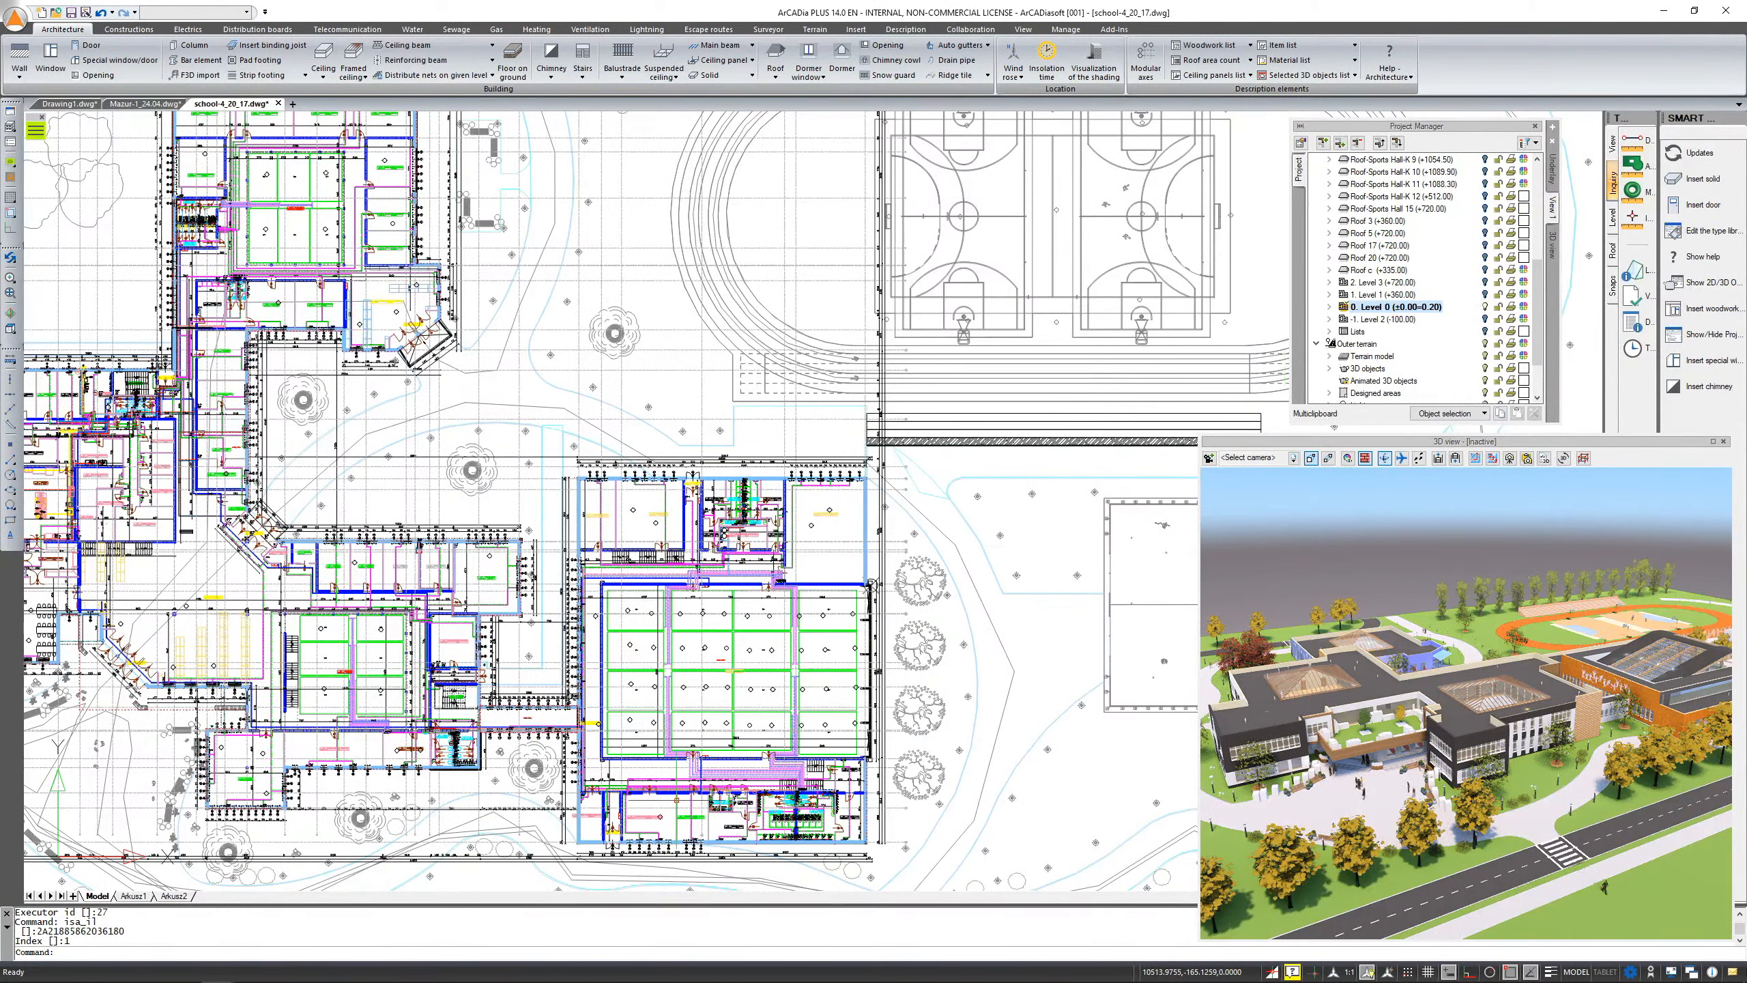
Set the level of detail of View 1 to Low in its view properties
{"action": "scroll", "coordinate": [562, 593], "scroll_direction": "up", "scroll_amount": 10}
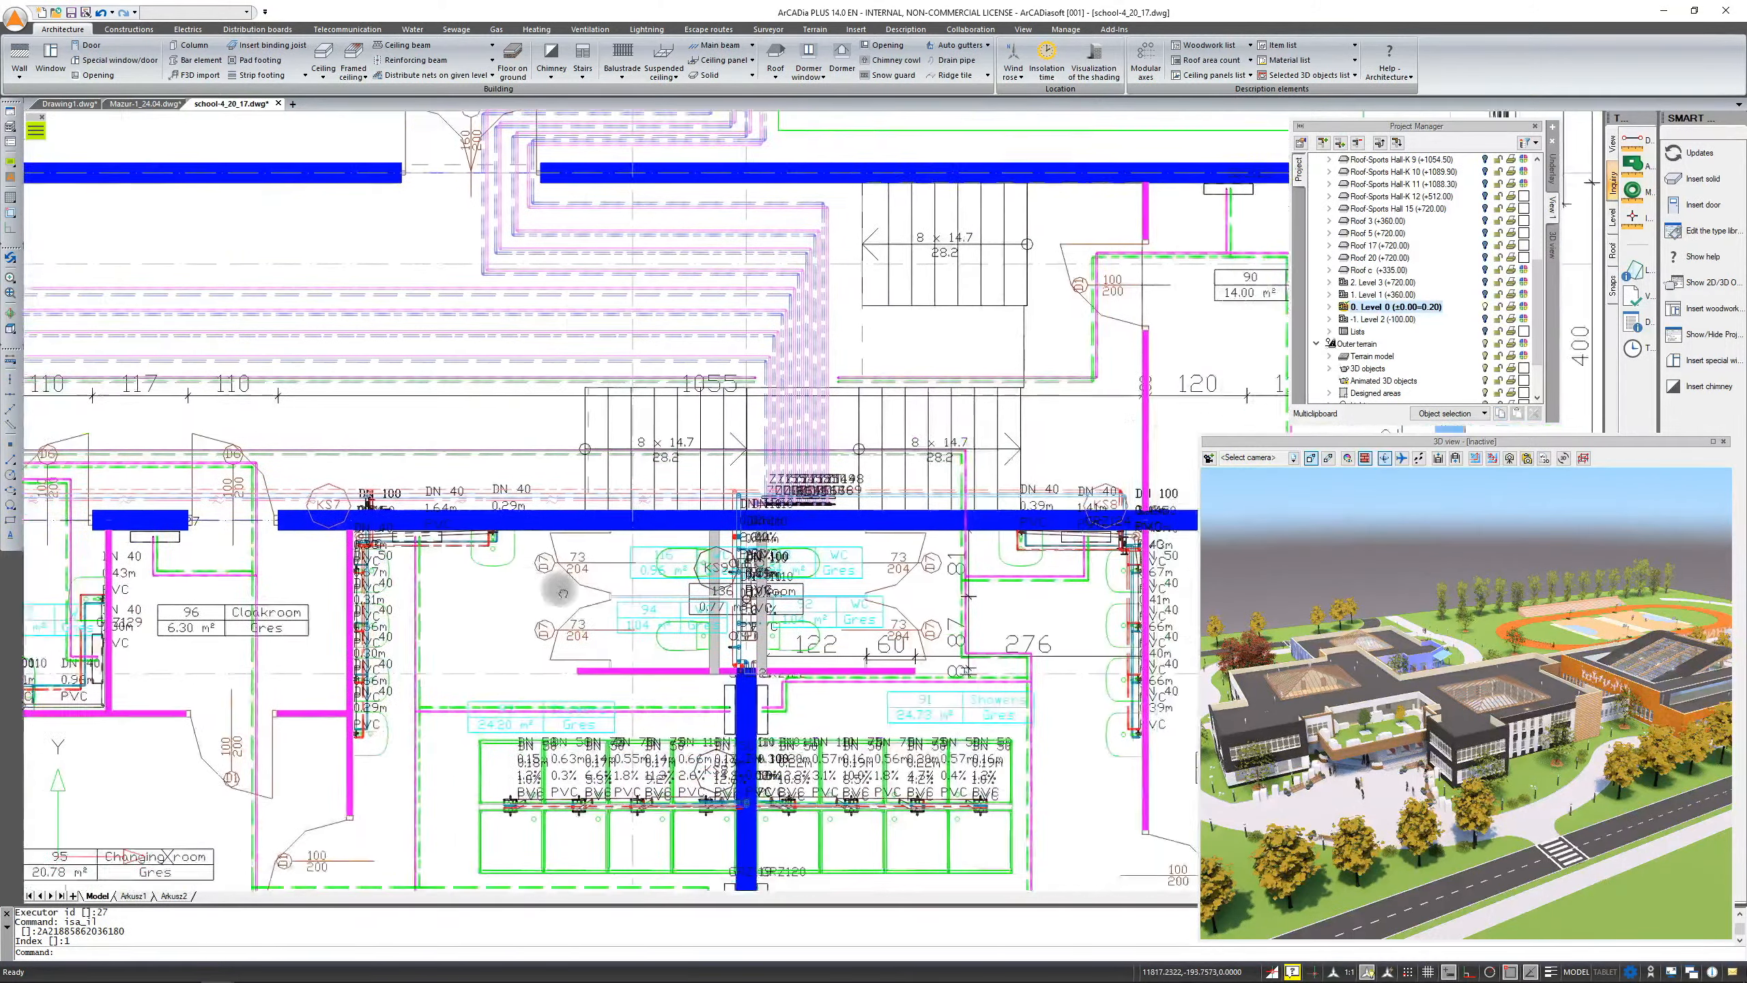
{"action": "middle_click_drag", "start_coordinate": [563, 593], "coordinate": [533, 549]}
{"action": "scroll", "coordinate": [813, 593], "scroll_direction": "up", "scroll_amount": 1}
{"action": "scroll", "coordinate": [836, 545], "scroll_direction": "up", "scroll_amount": 1}
{"action": "middle_click_drag", "start_coordinate": [763, 701], "coordinate": [253, 603]}
{"action": "scroll", "coordinate": [822, 342], "scroll_direction": "up", "scroll_amount": 1}
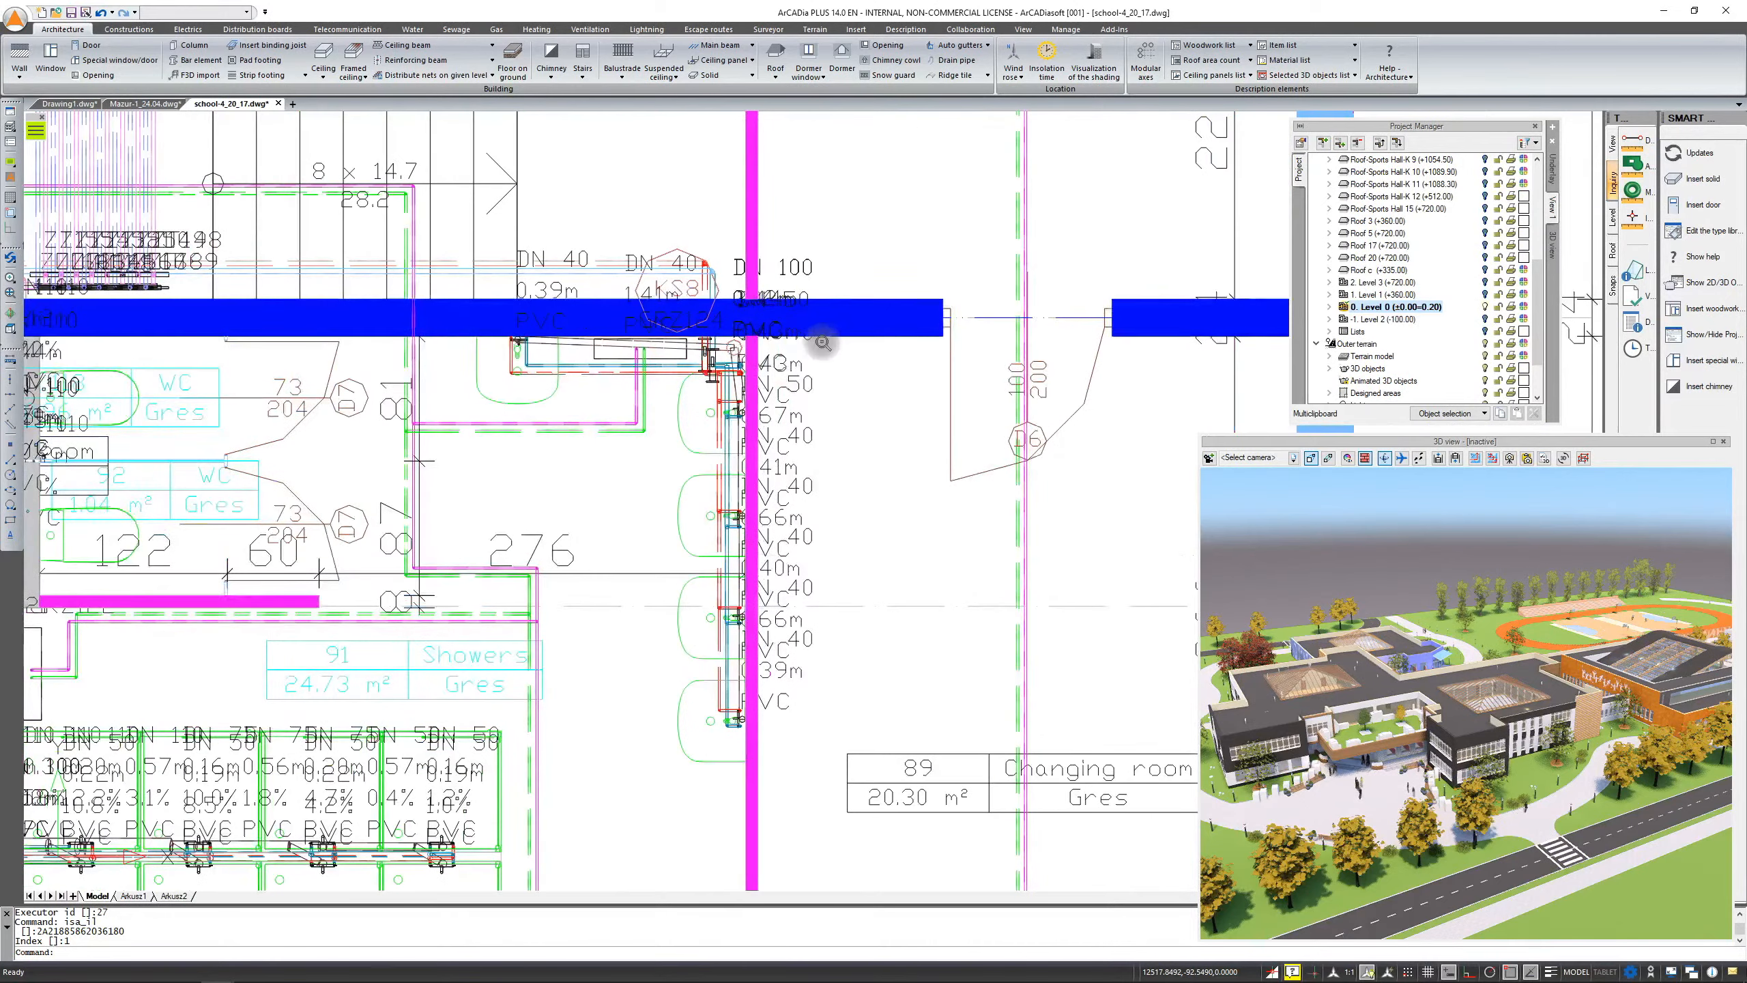
{"action": "right_click", "coordinate": [1556, 211]}
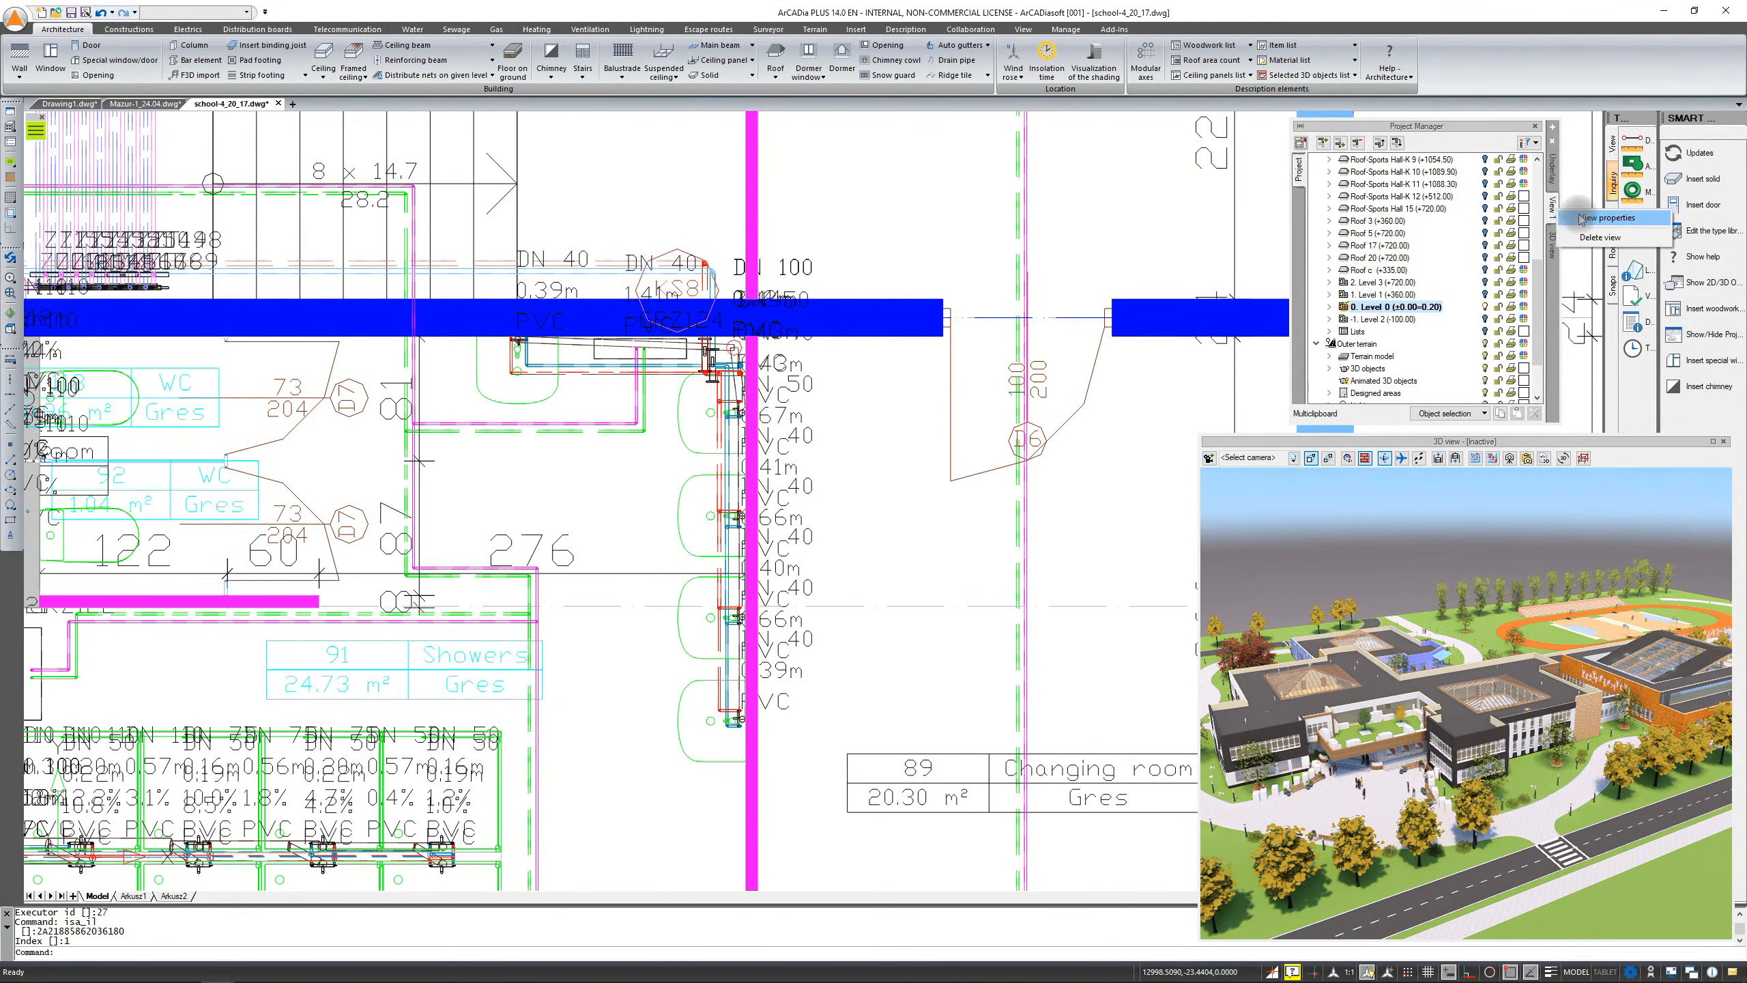
{"action": "left_click", "coordinate": [1596, 217]}
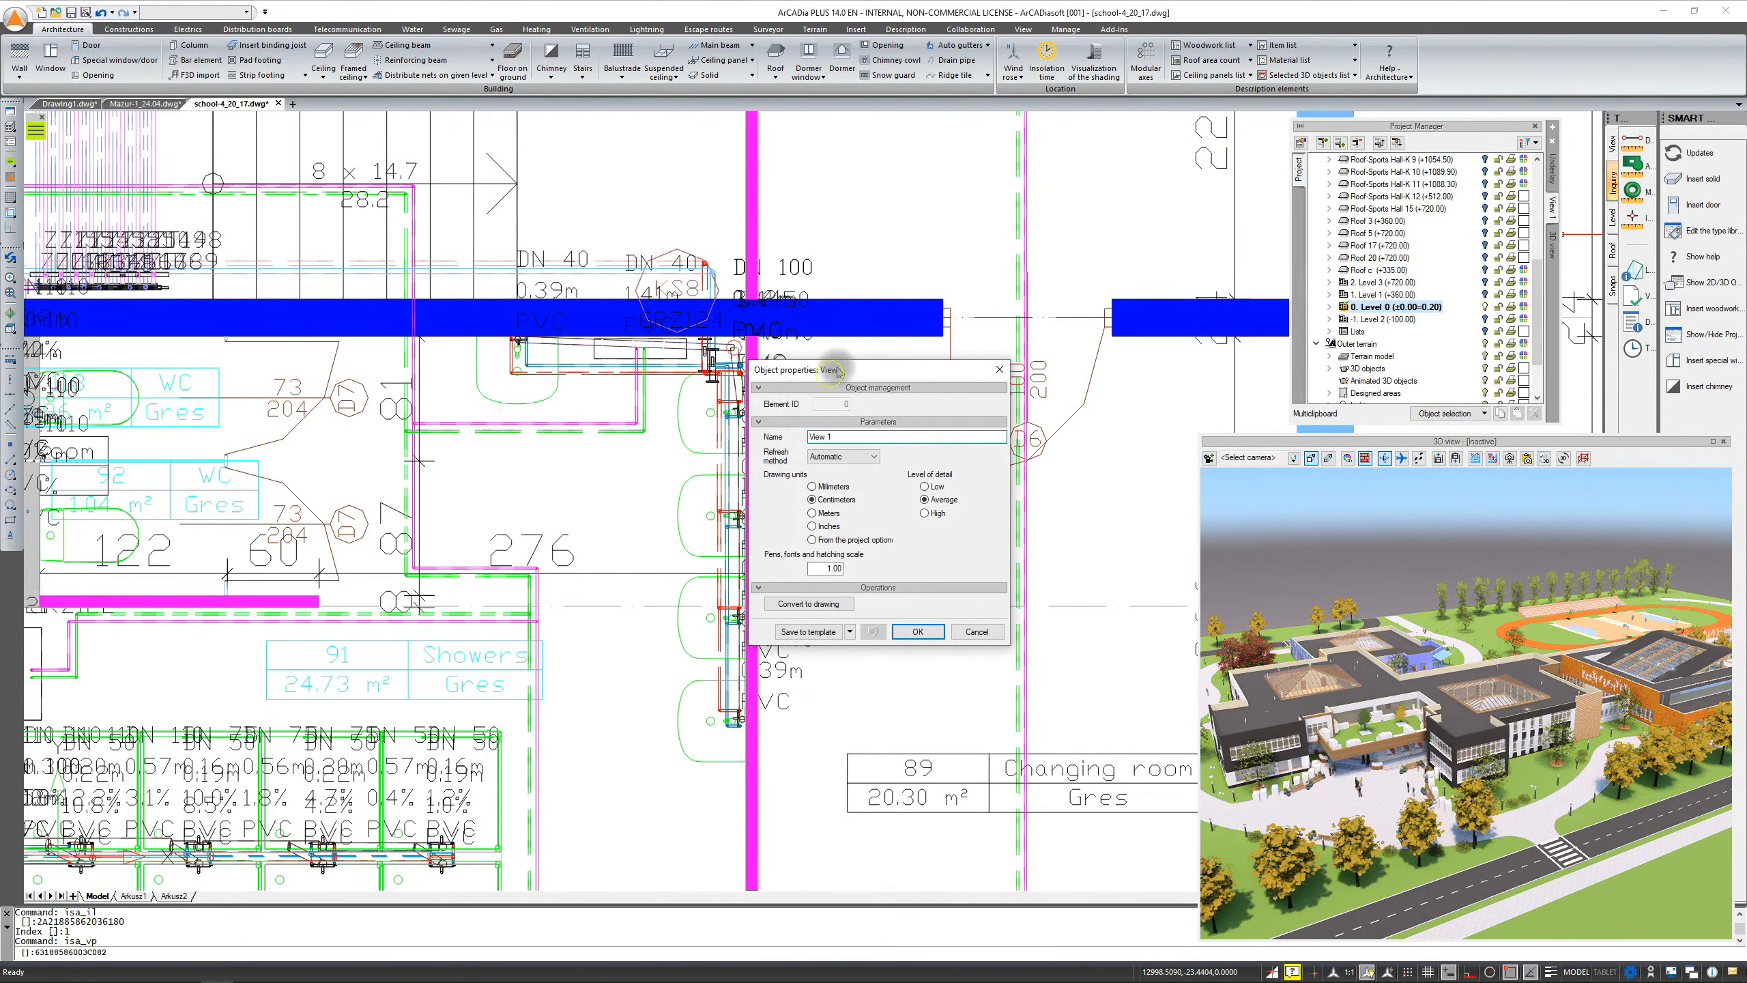
{"action": "left_click_drag", "start_coordinate": [829, 366], "coordinate": [871, 323]}
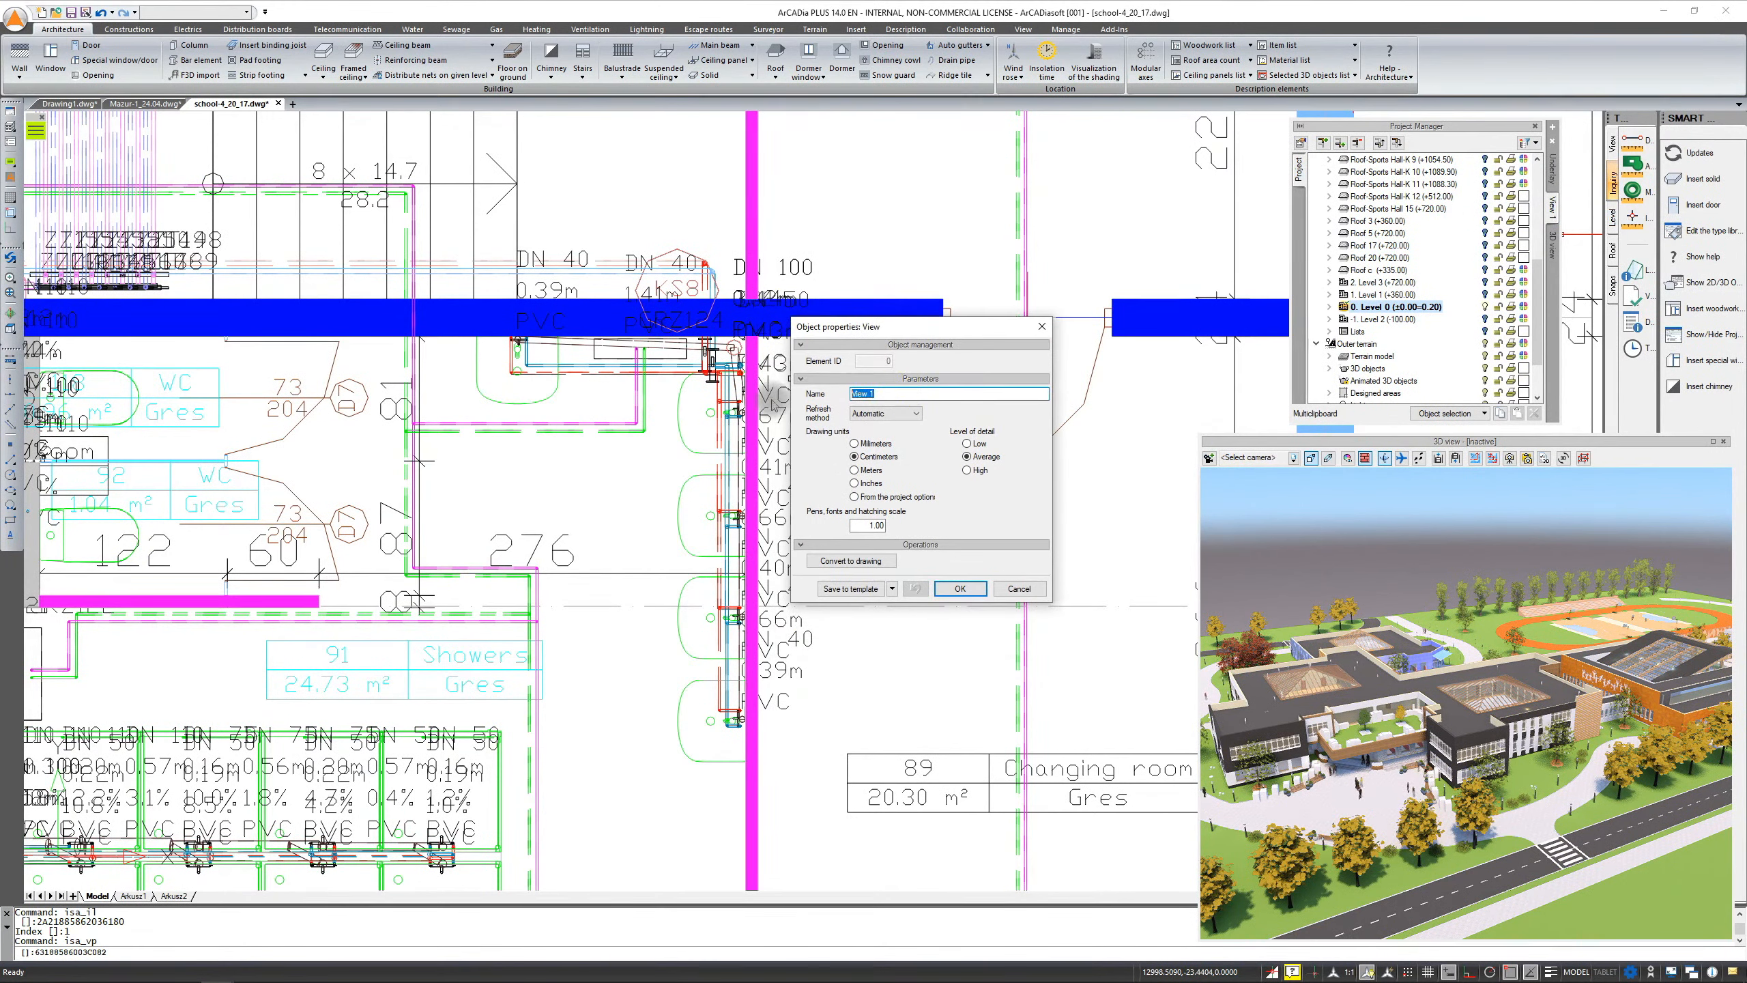
{"action": "double_click", "coordinate": [905, 399]}
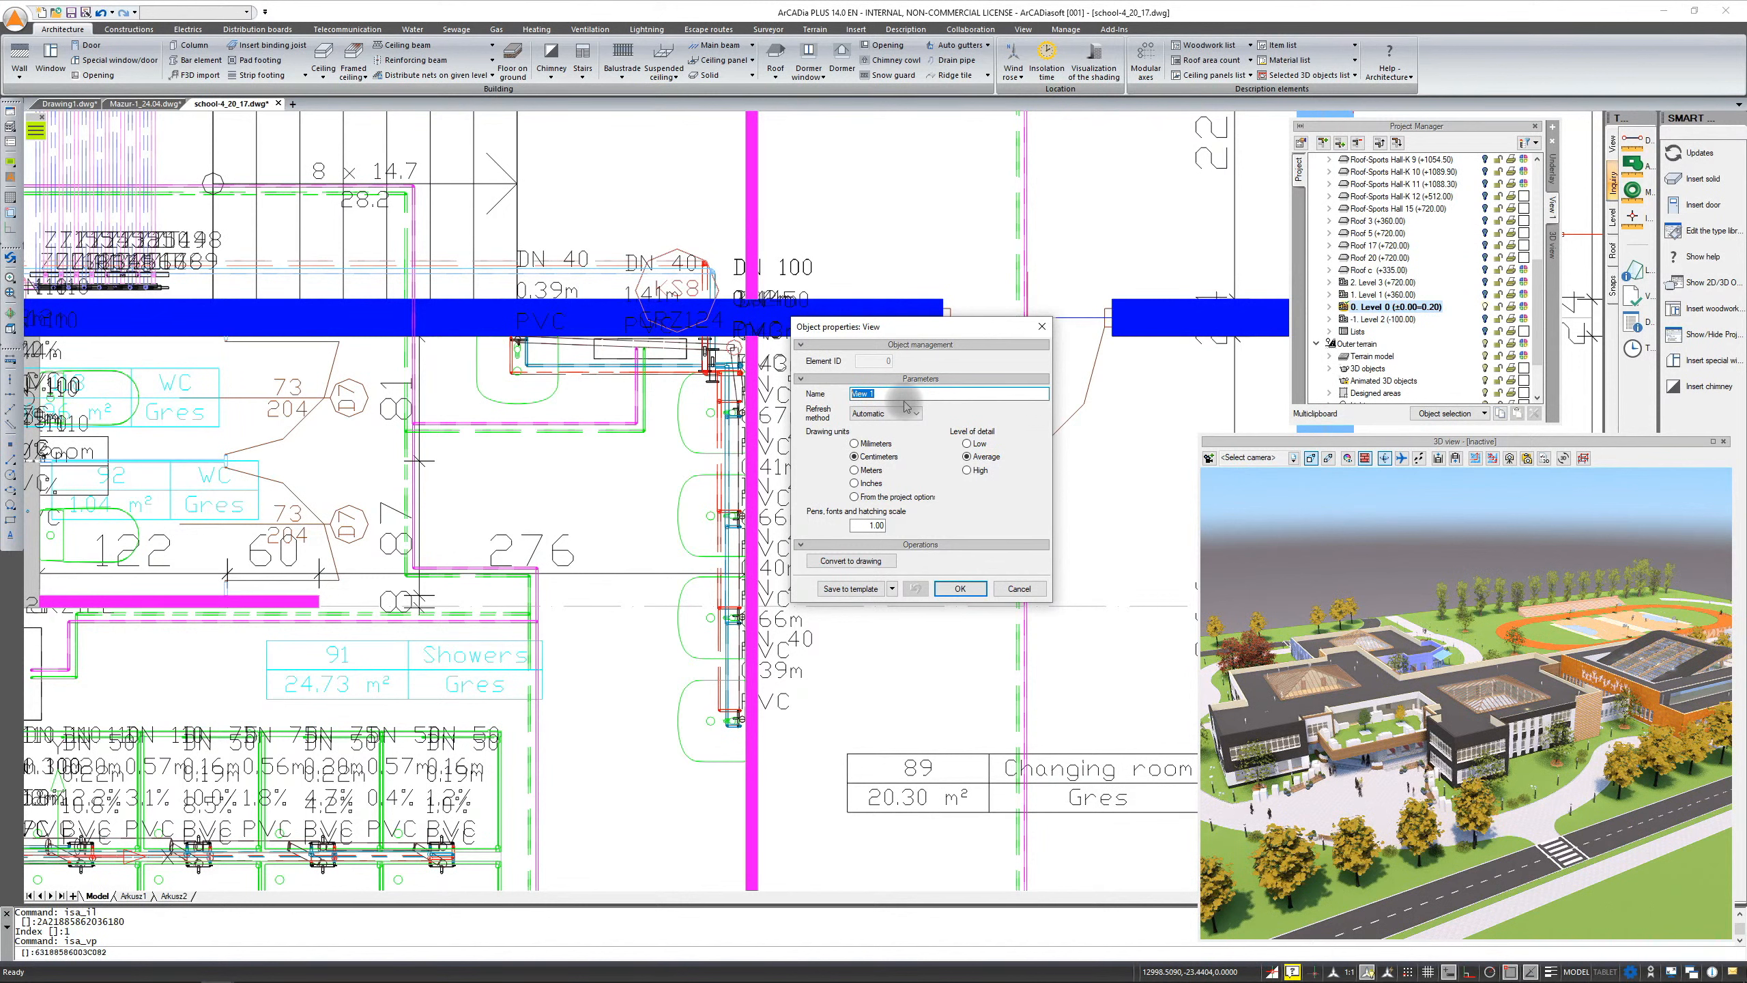
{"action": "left_click", "coordinate": [919, 414]}
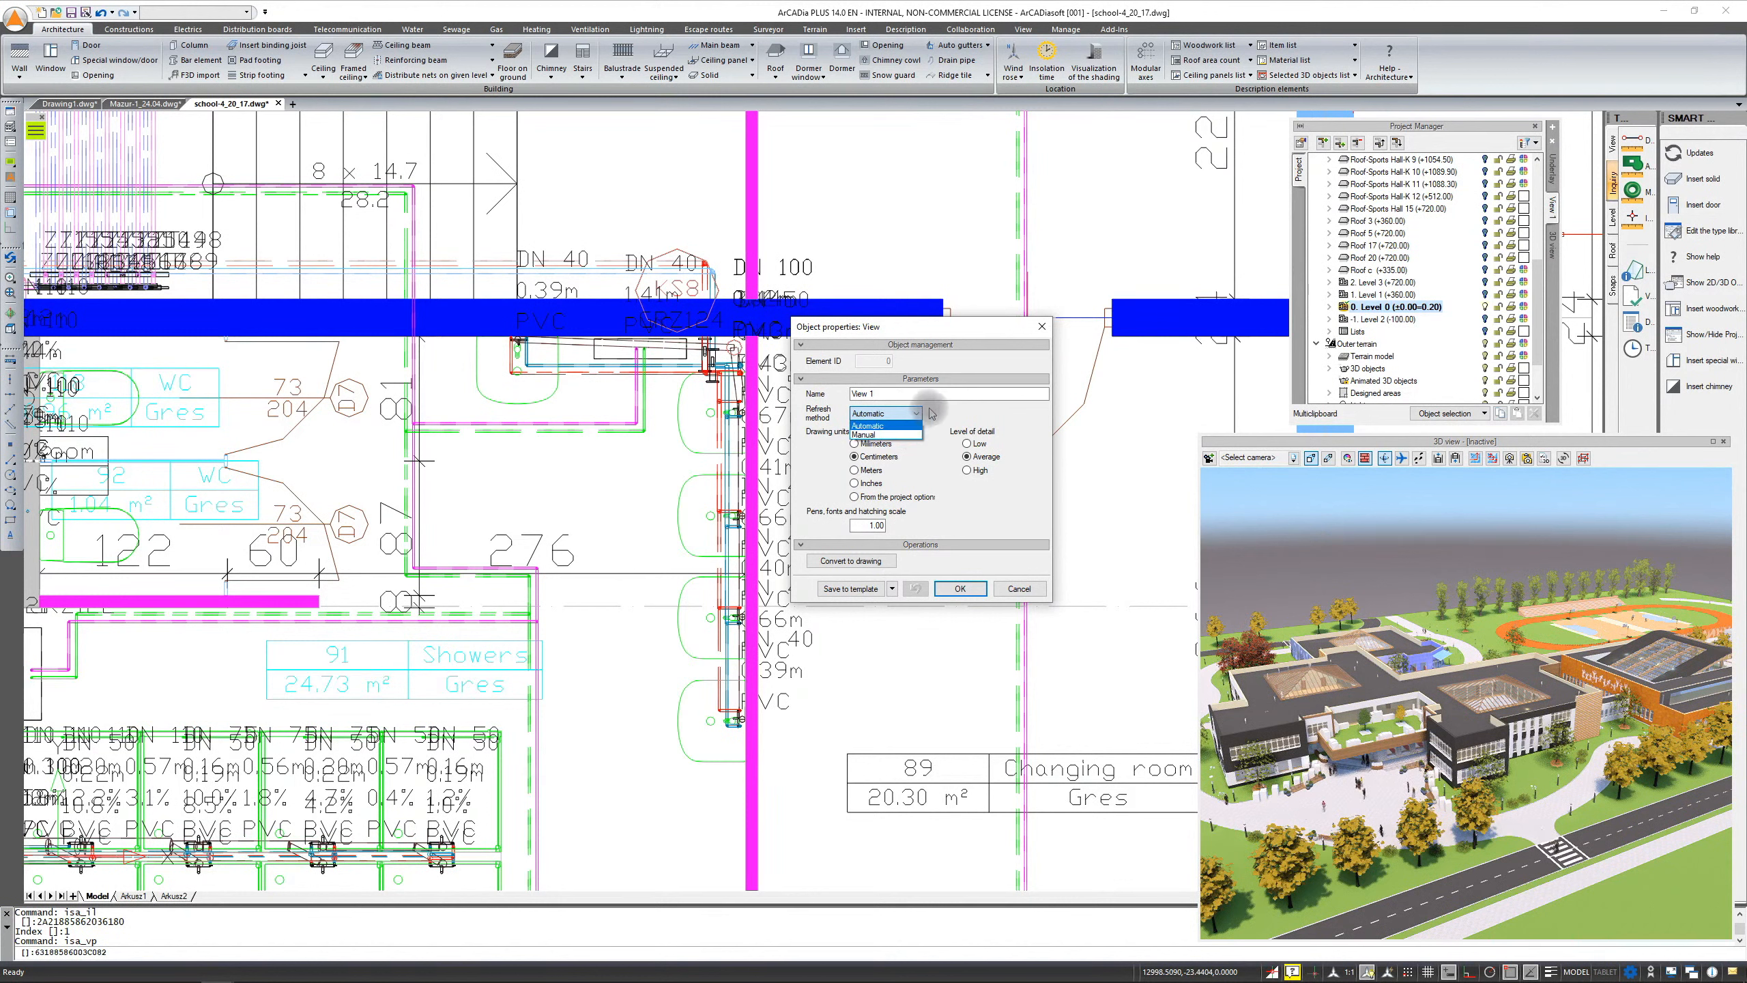
{"action": "left_click", "coordinate": [932, 412]}
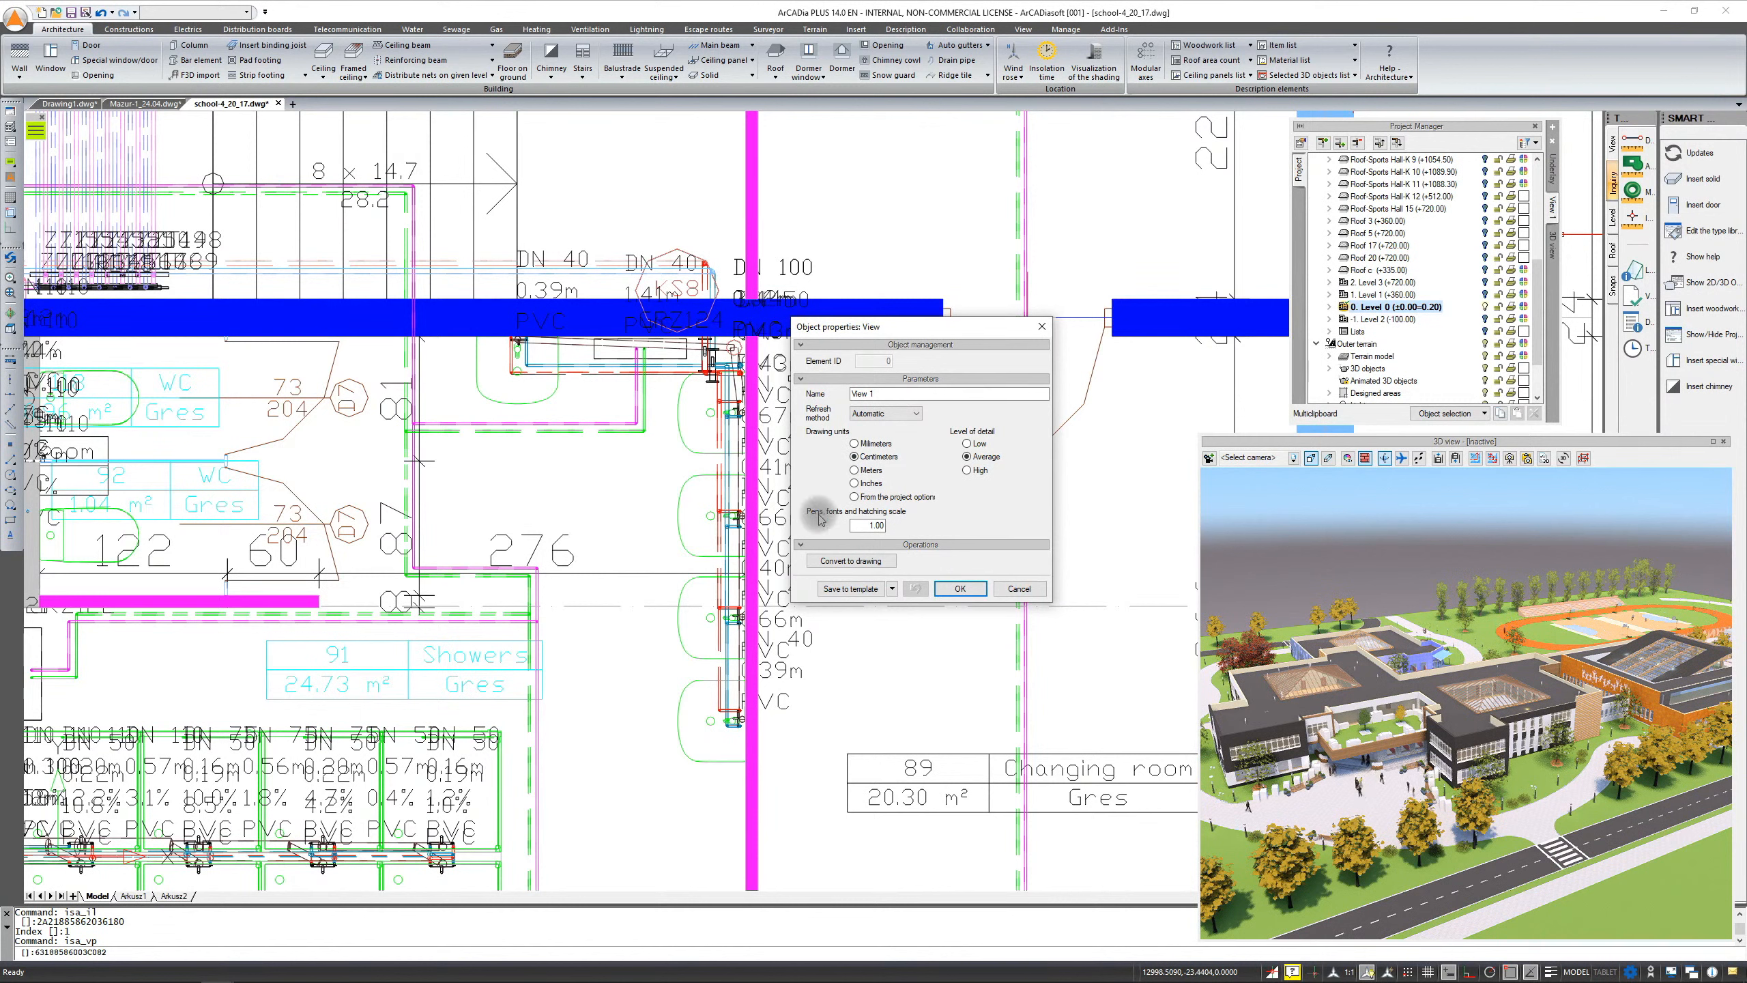
{"action": "left_click", "coordinate": [872, 525]}
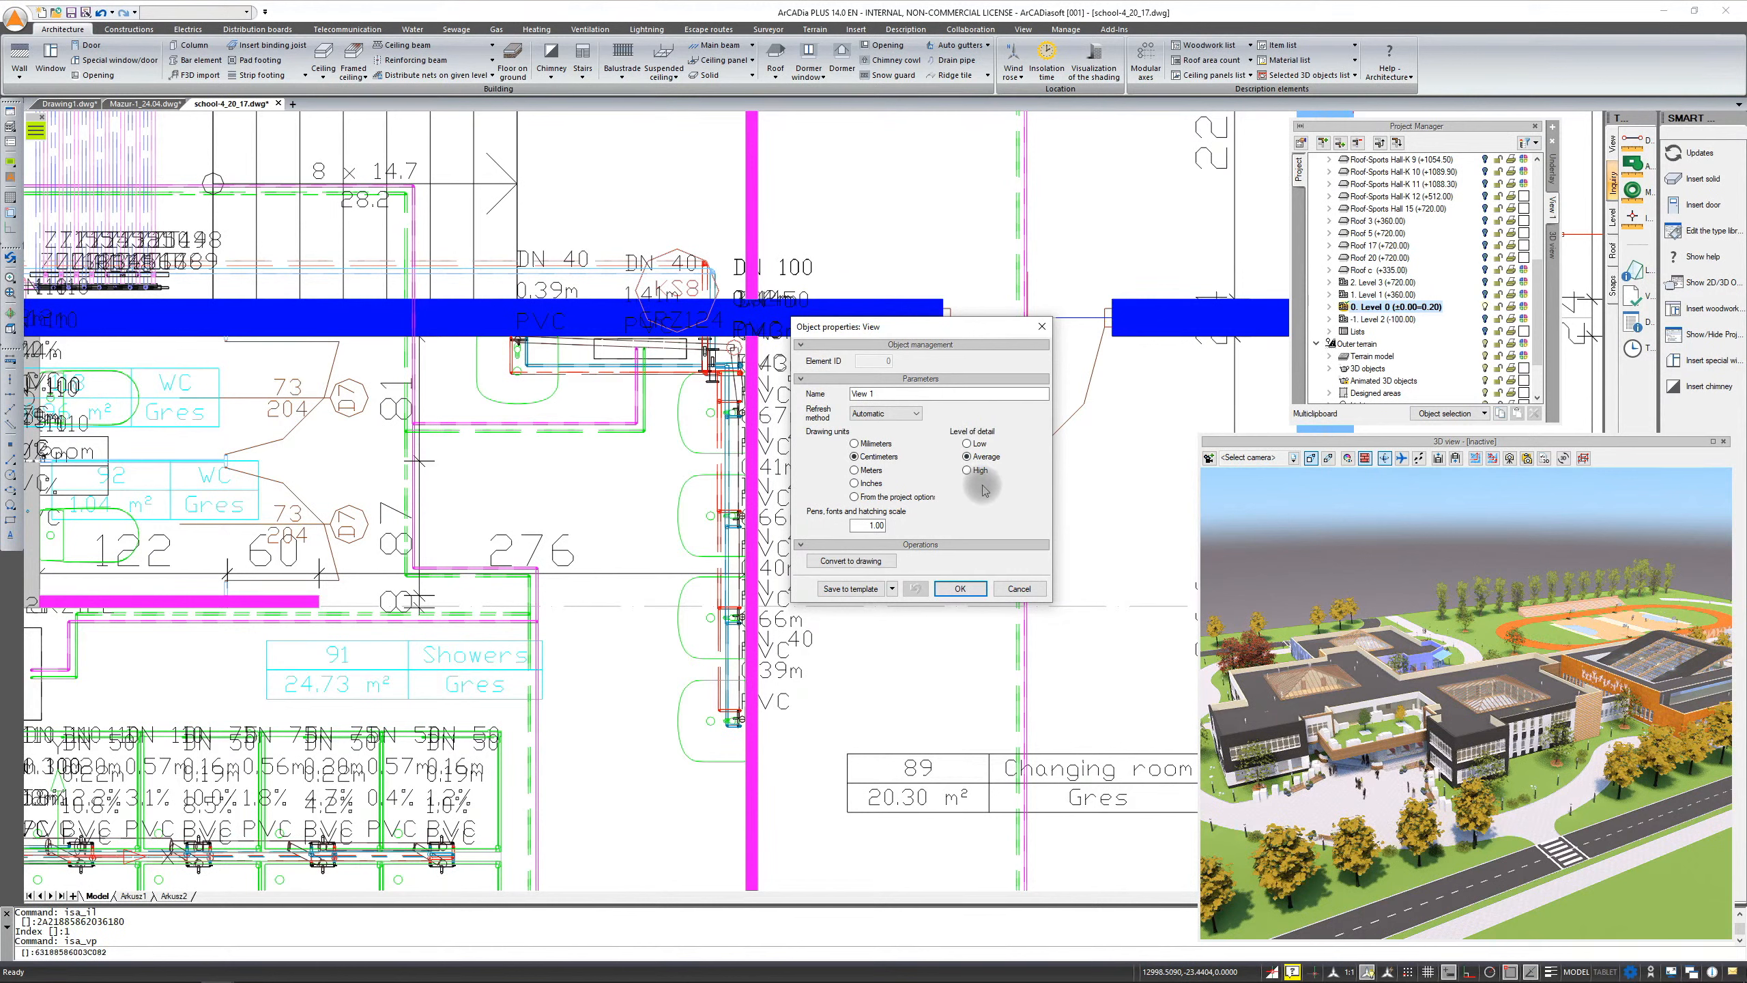
{"action": "scroll", "coordinate": [735, 468], "scroll_direction": "up", "scroll_amount": 3}
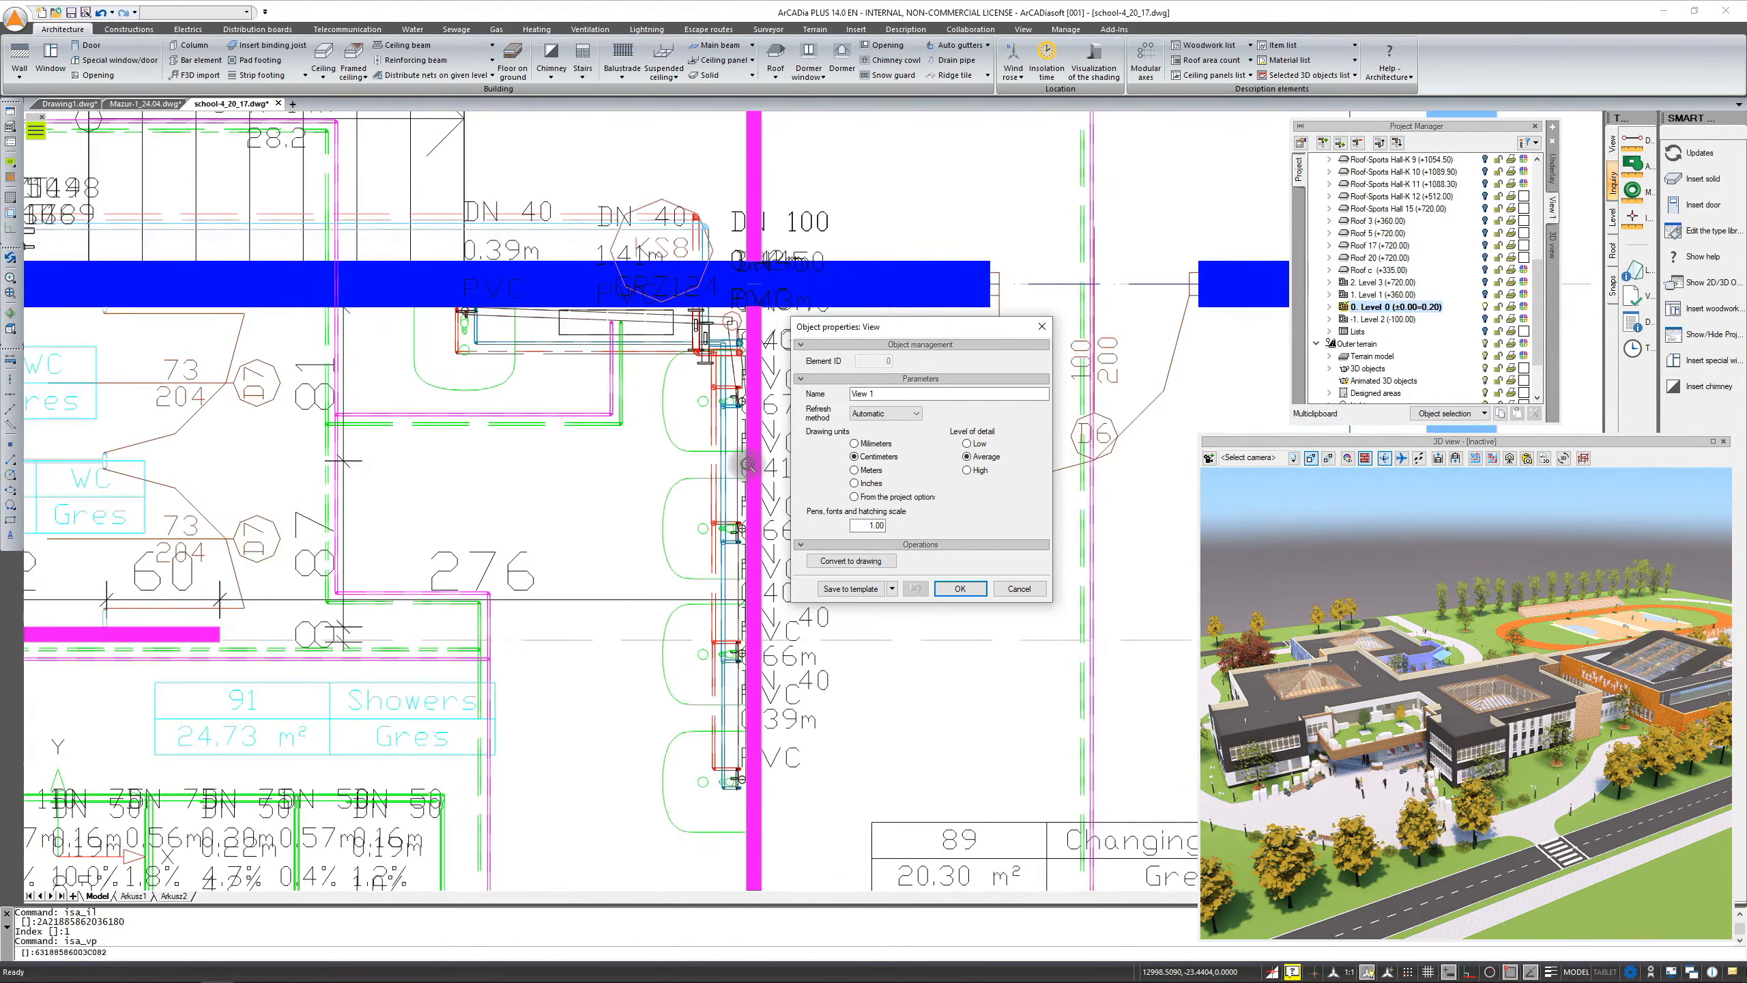
{"action": "scroll", "coordinate": [608, 492], "scroll_direction": "up", "scroll_amount": 1}
{"action": "scroll", "coordinate": [417, 486], "scroll_direction": "down", "scroll_amount": 1}
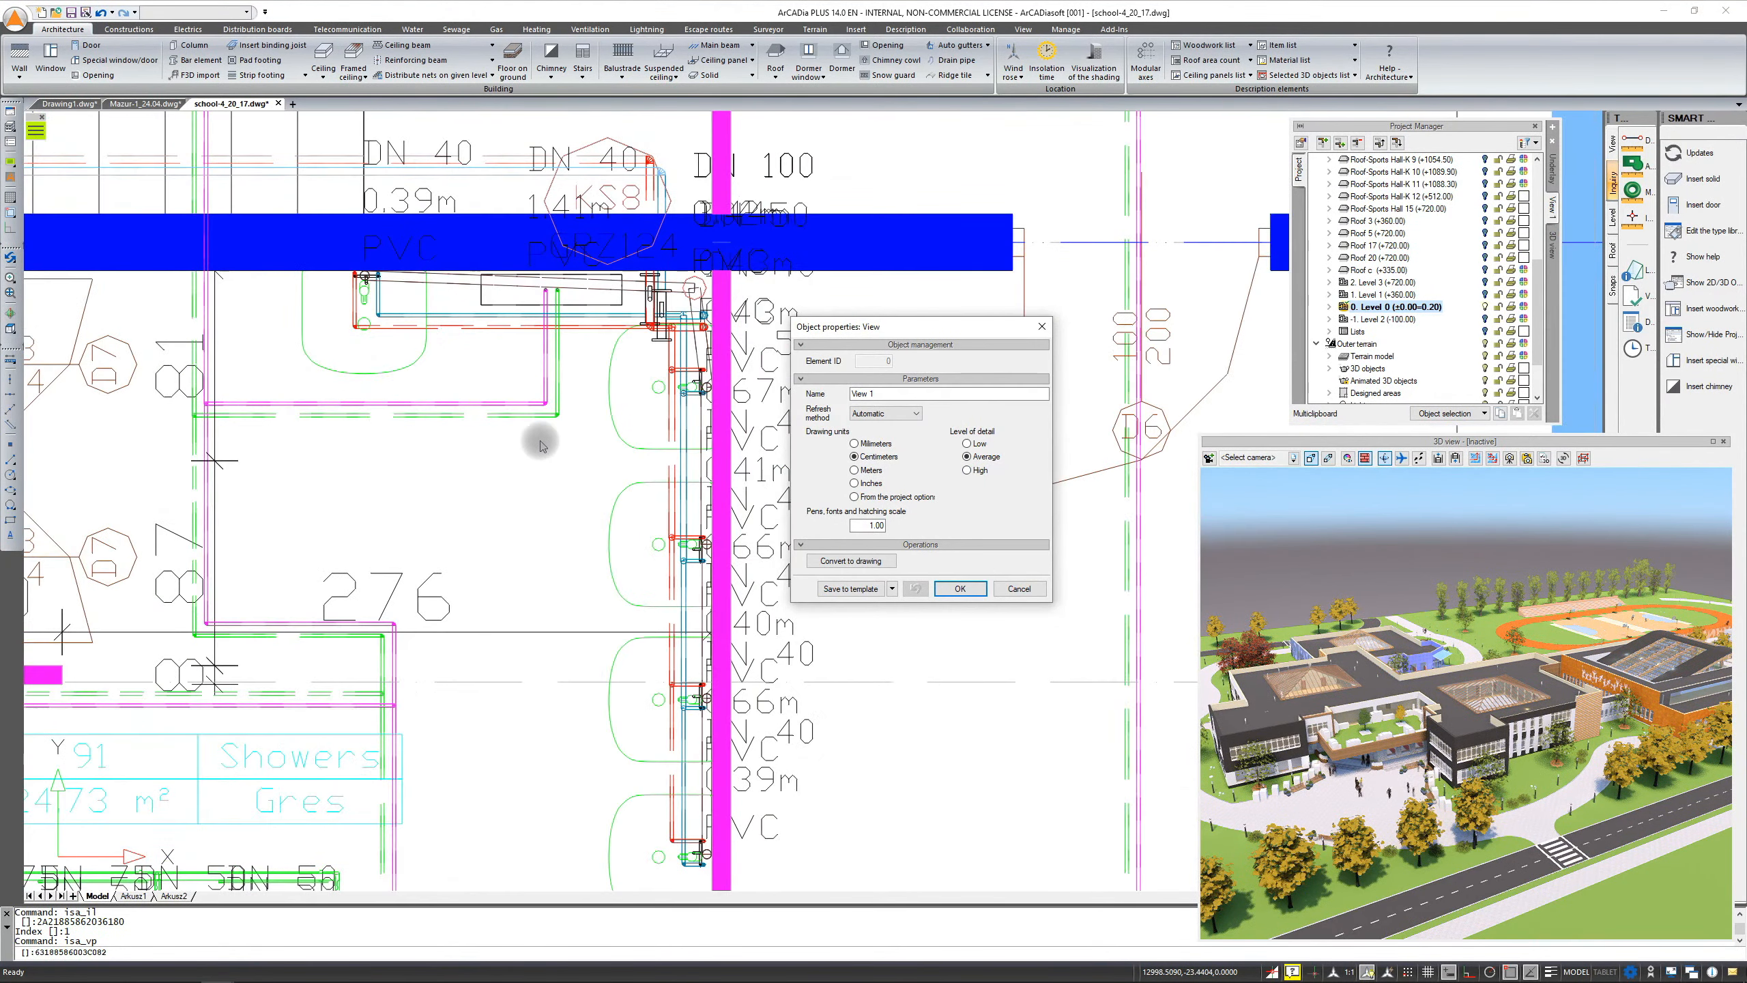
{"action": "scroll", "coordinate": [724, 468], "scroll_direction": "up", "scroll_amount": 2}
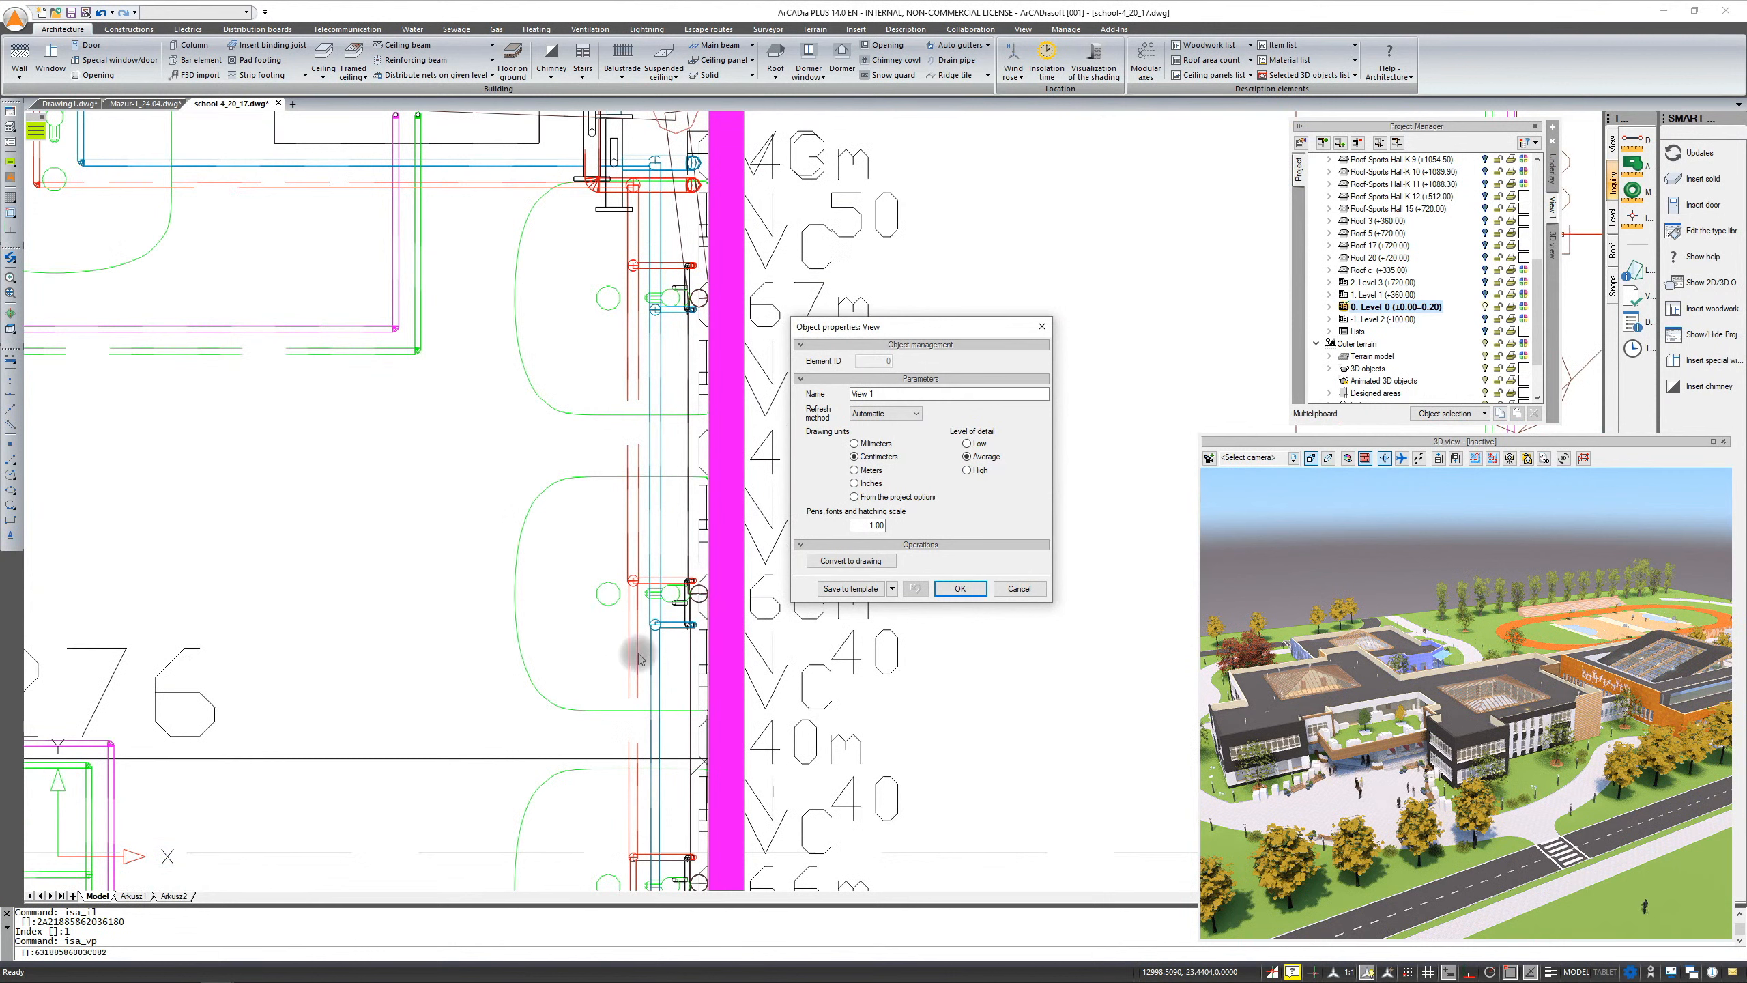
{"action": "scroll", "coordinate": [694, 610], "scroll_direction": "up", "scroll_amount": 2}
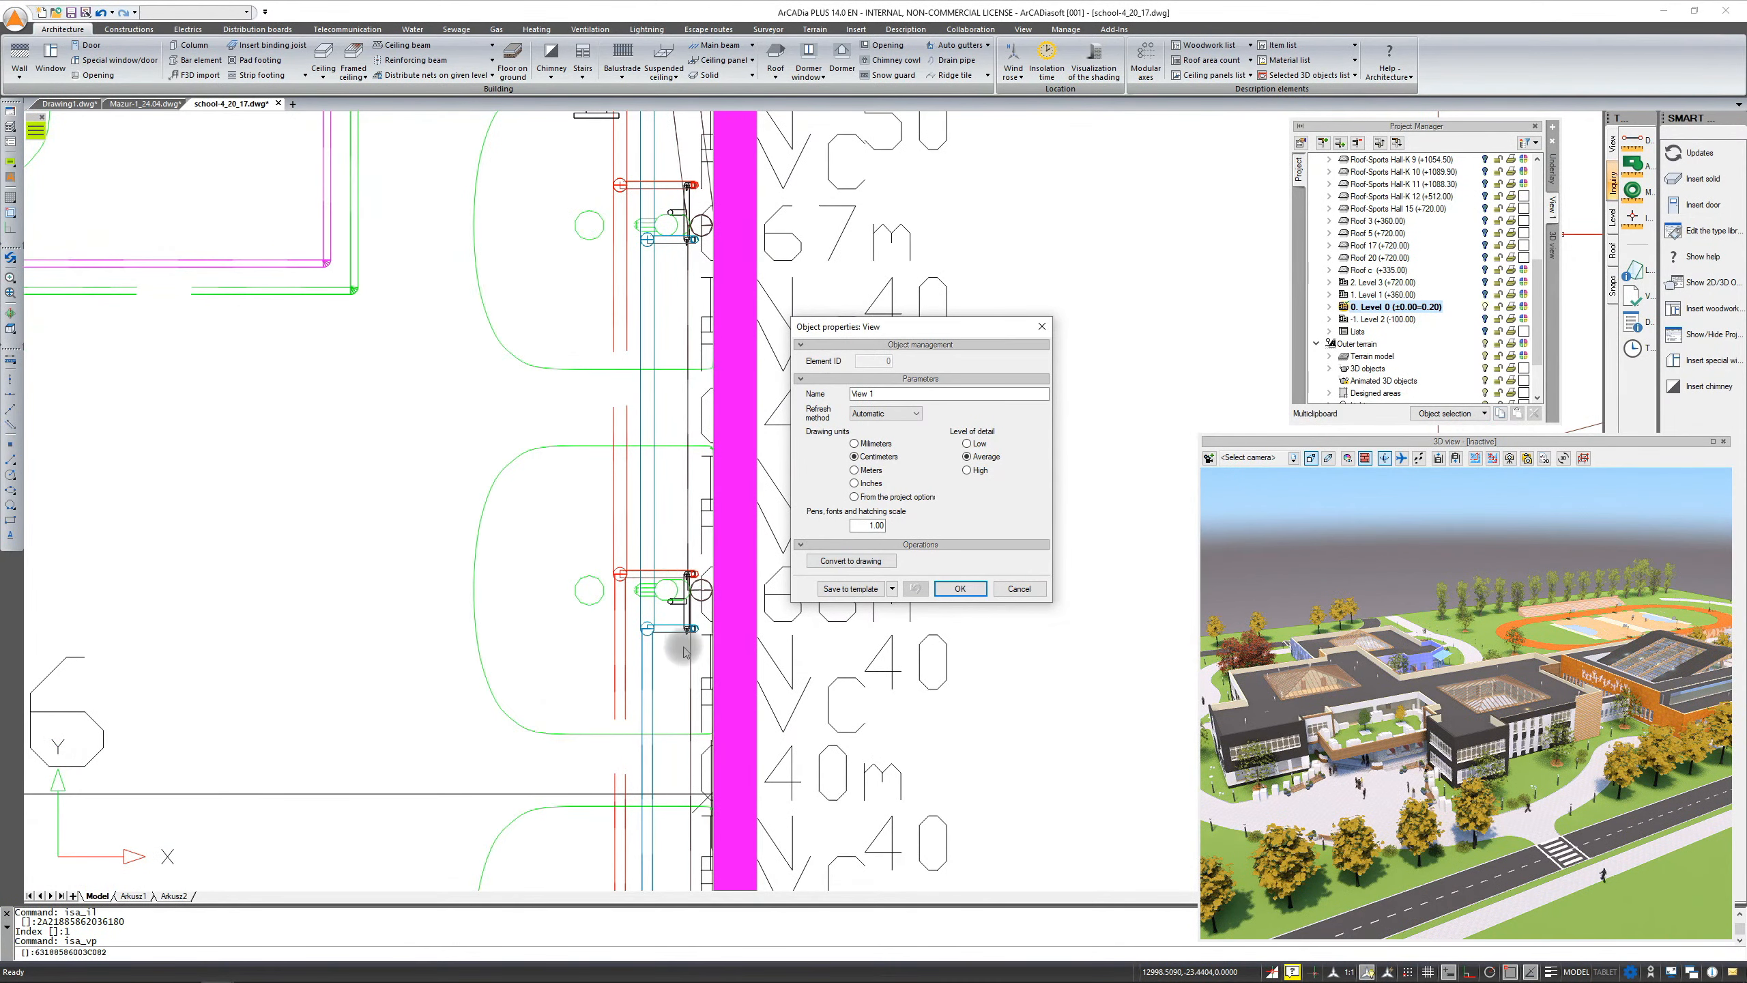
{"action": "left_click", "coordinate": [968, 443]}
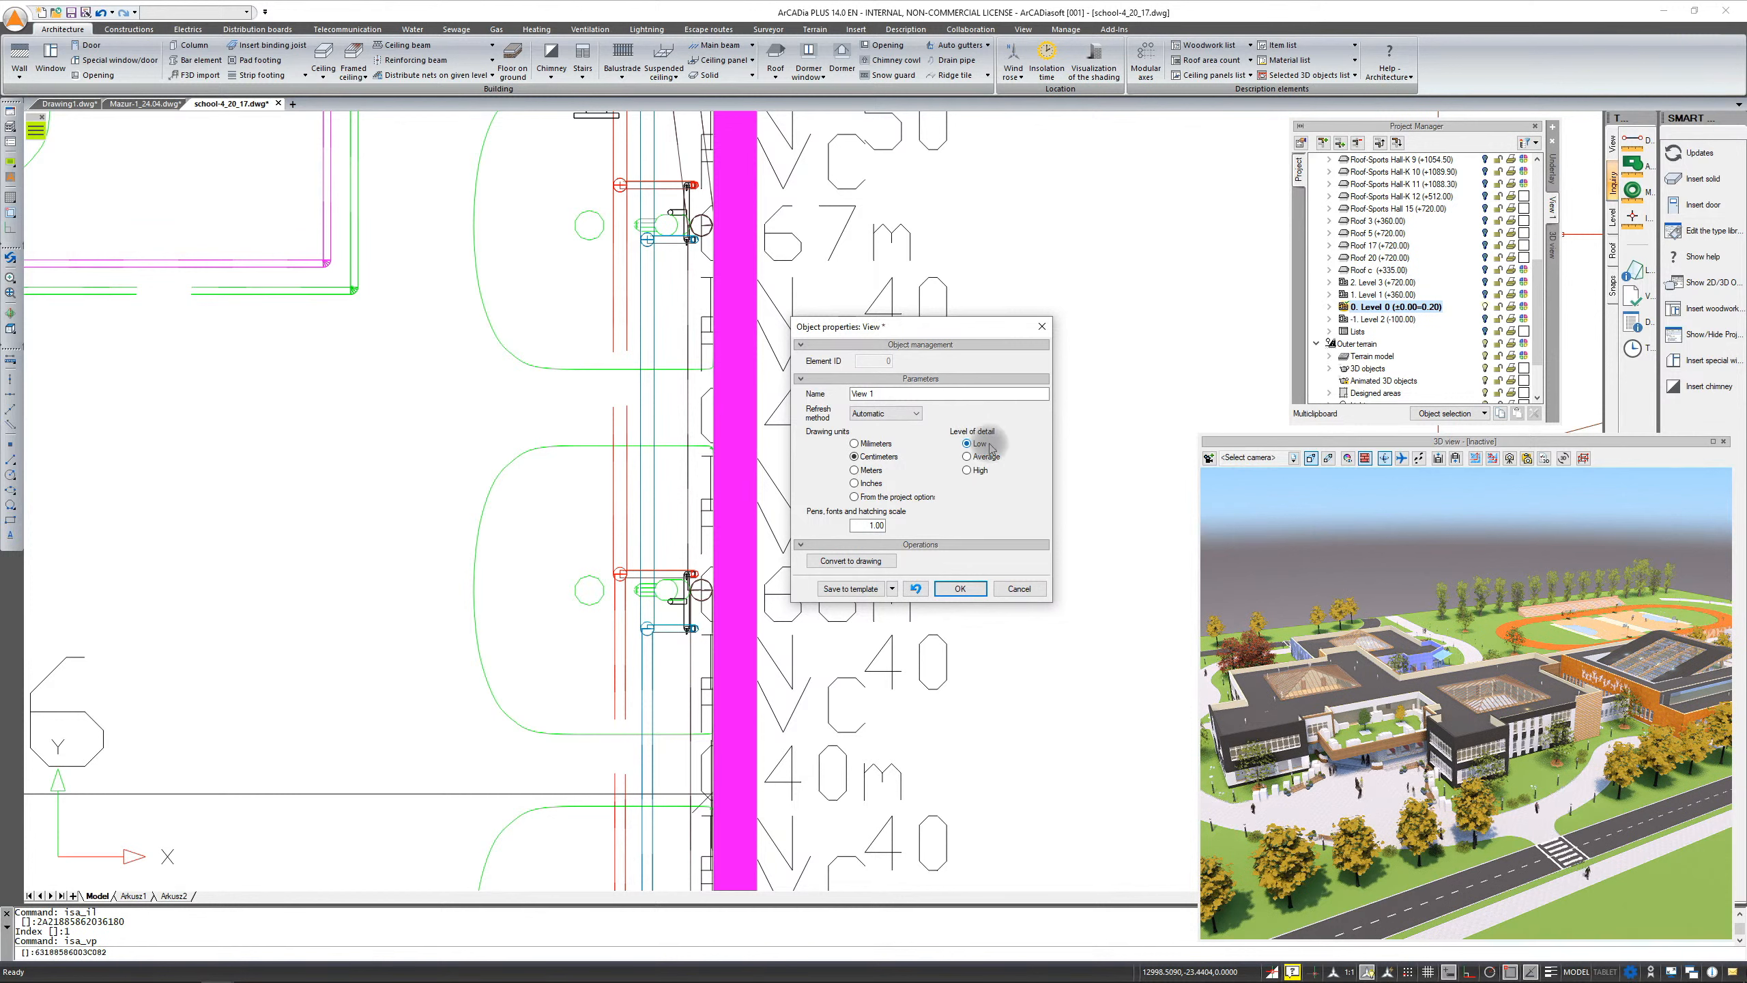
{"action": "left_click", "coordinate": [960, 589]}
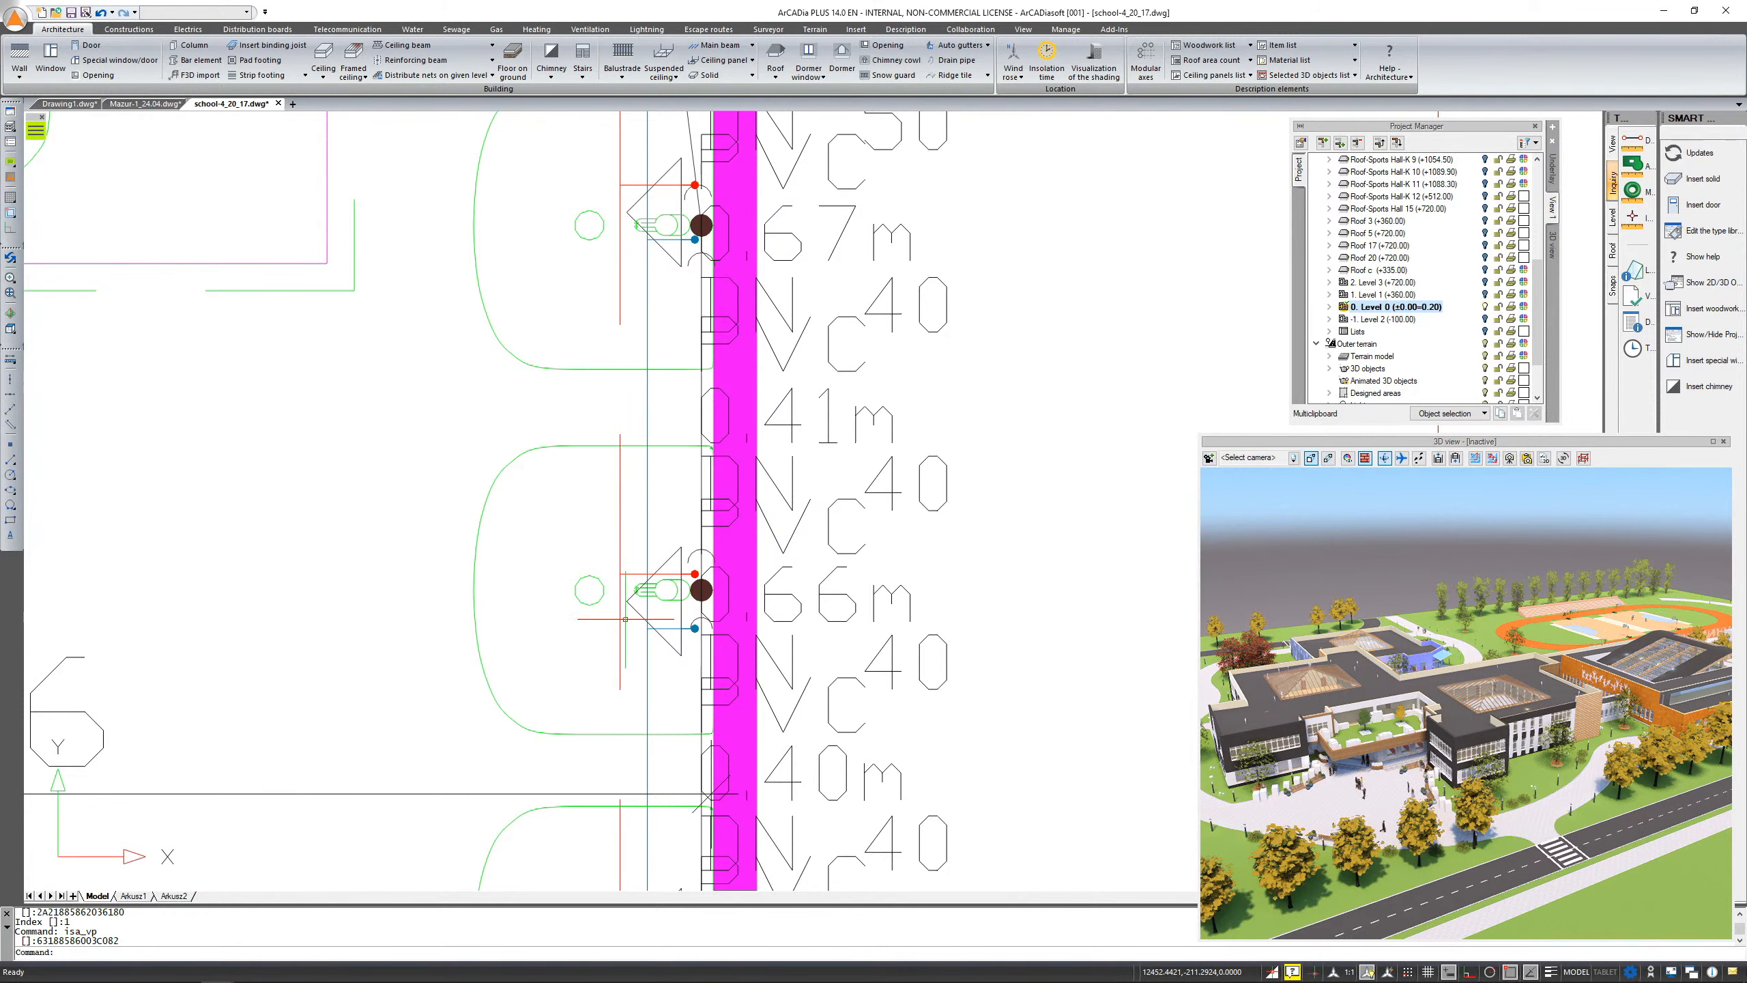
{"action": "scroll", "coordinate": [625, 618], "scroll_direction": "down", "scroll_amount": 3}
{"action": "scroll", "coordinate": [625, 619], "scroll_direction": "up", "scroll_amount": 3}
{"action": "mouse_move", "coordinate": [624, 619]}
{"action": "middle_mouse_down"}
{"action": "mouse_move", "coordinate": [531, 484]}
{"action": "mouse_move", "coordinate": [796, 559]}
{"action": "middle_mouse_up"}
{"action": "scroll", "coordinate": [666, 531], "scroll_direction": "up", "scroll_amount": 2}
{"action": "scroll", "coordinate": [666, 532], "scroll_direction": "down", "scroll_amount": 3}
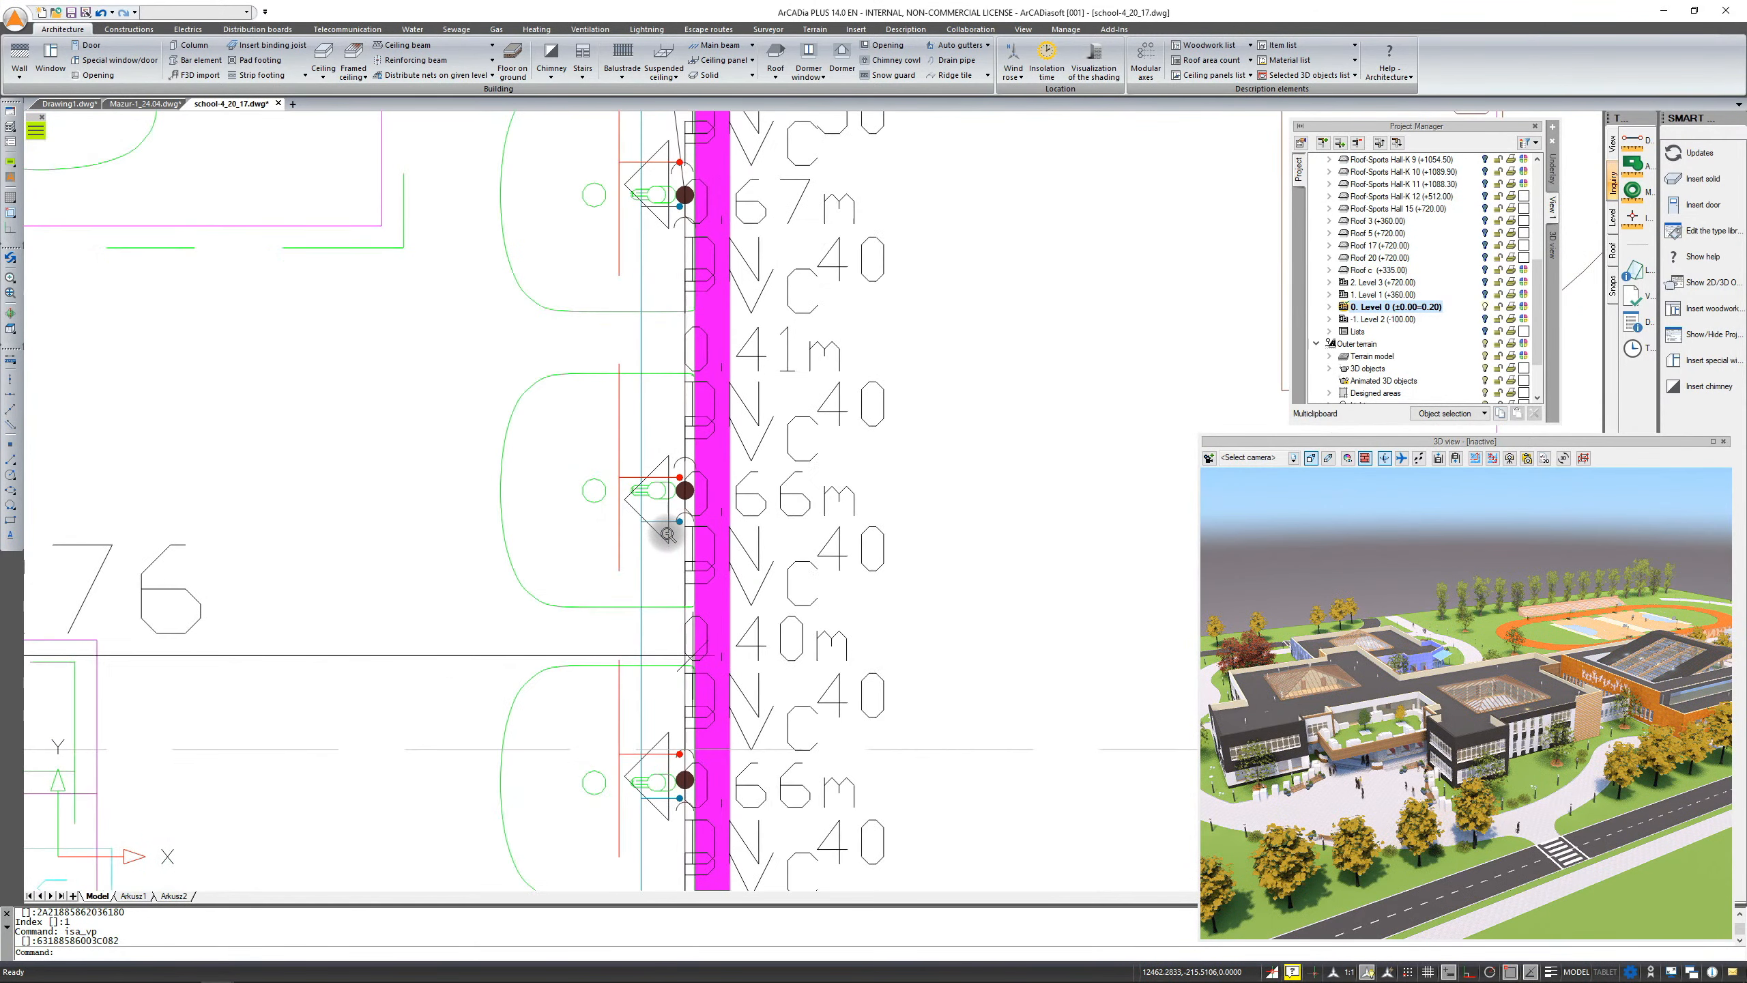
{"action": "scroll", "coordinate": [666, 533], "scroll_direction": "up", "scroll_amount": 1}
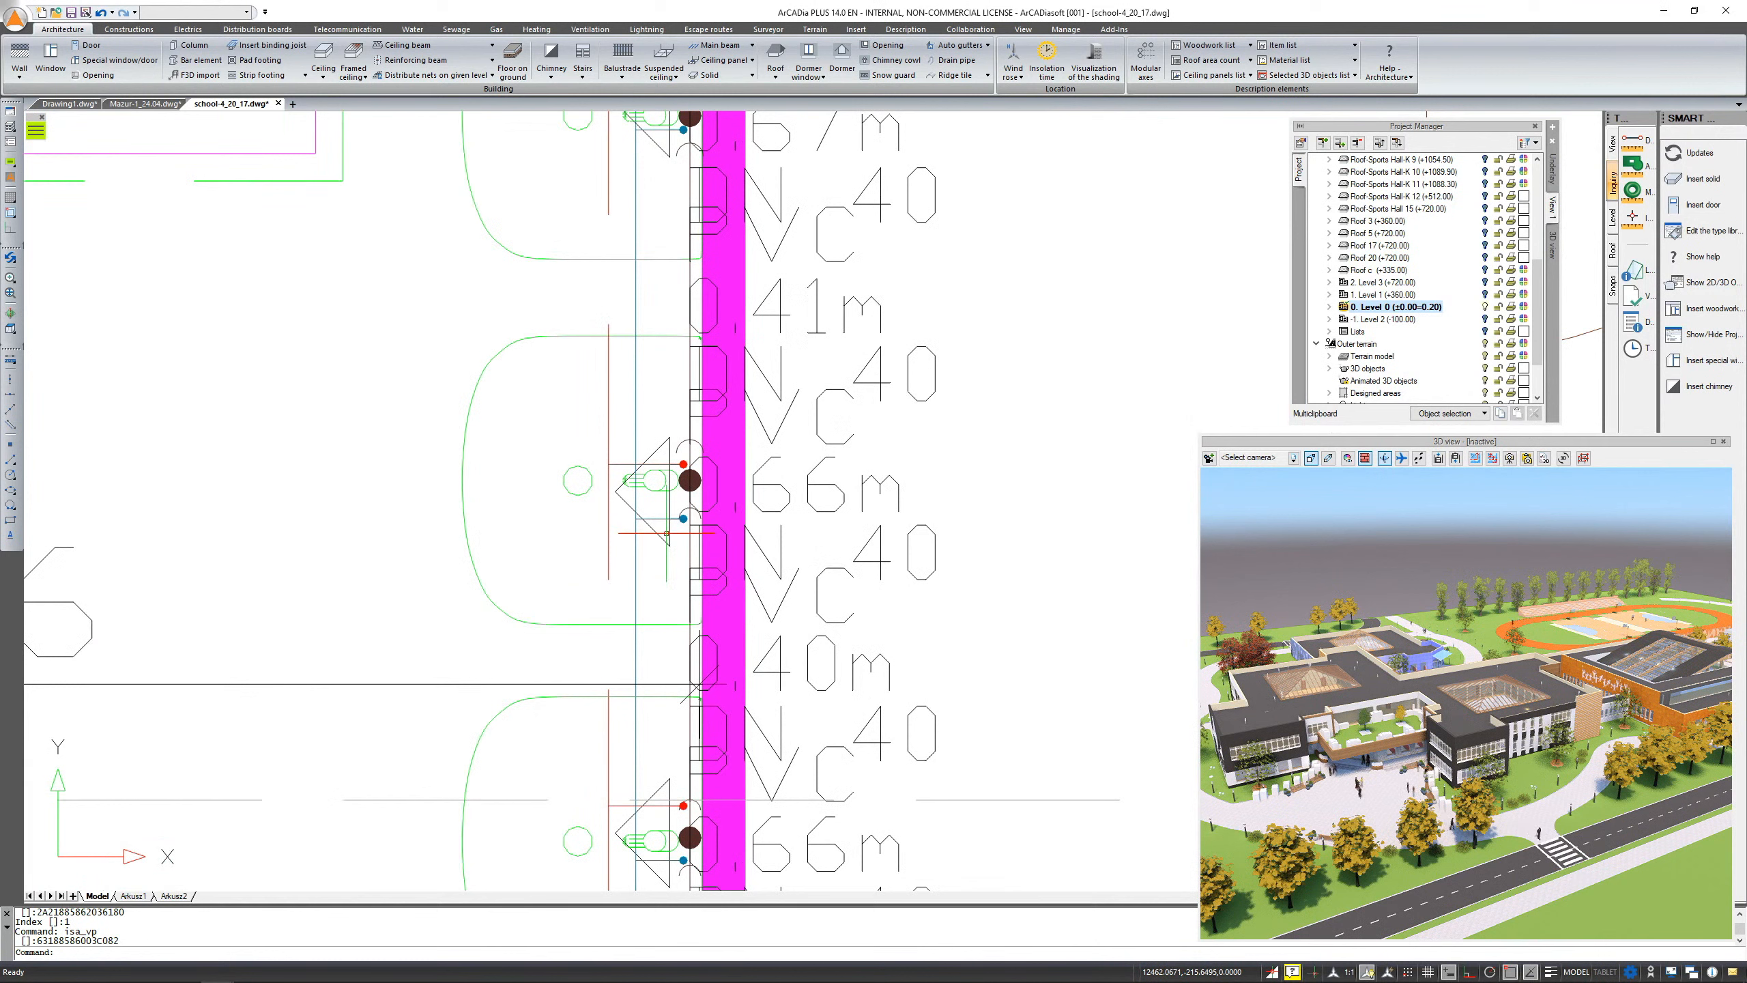
{"action": "mouse_move", "coordinate": [1447, 464]}
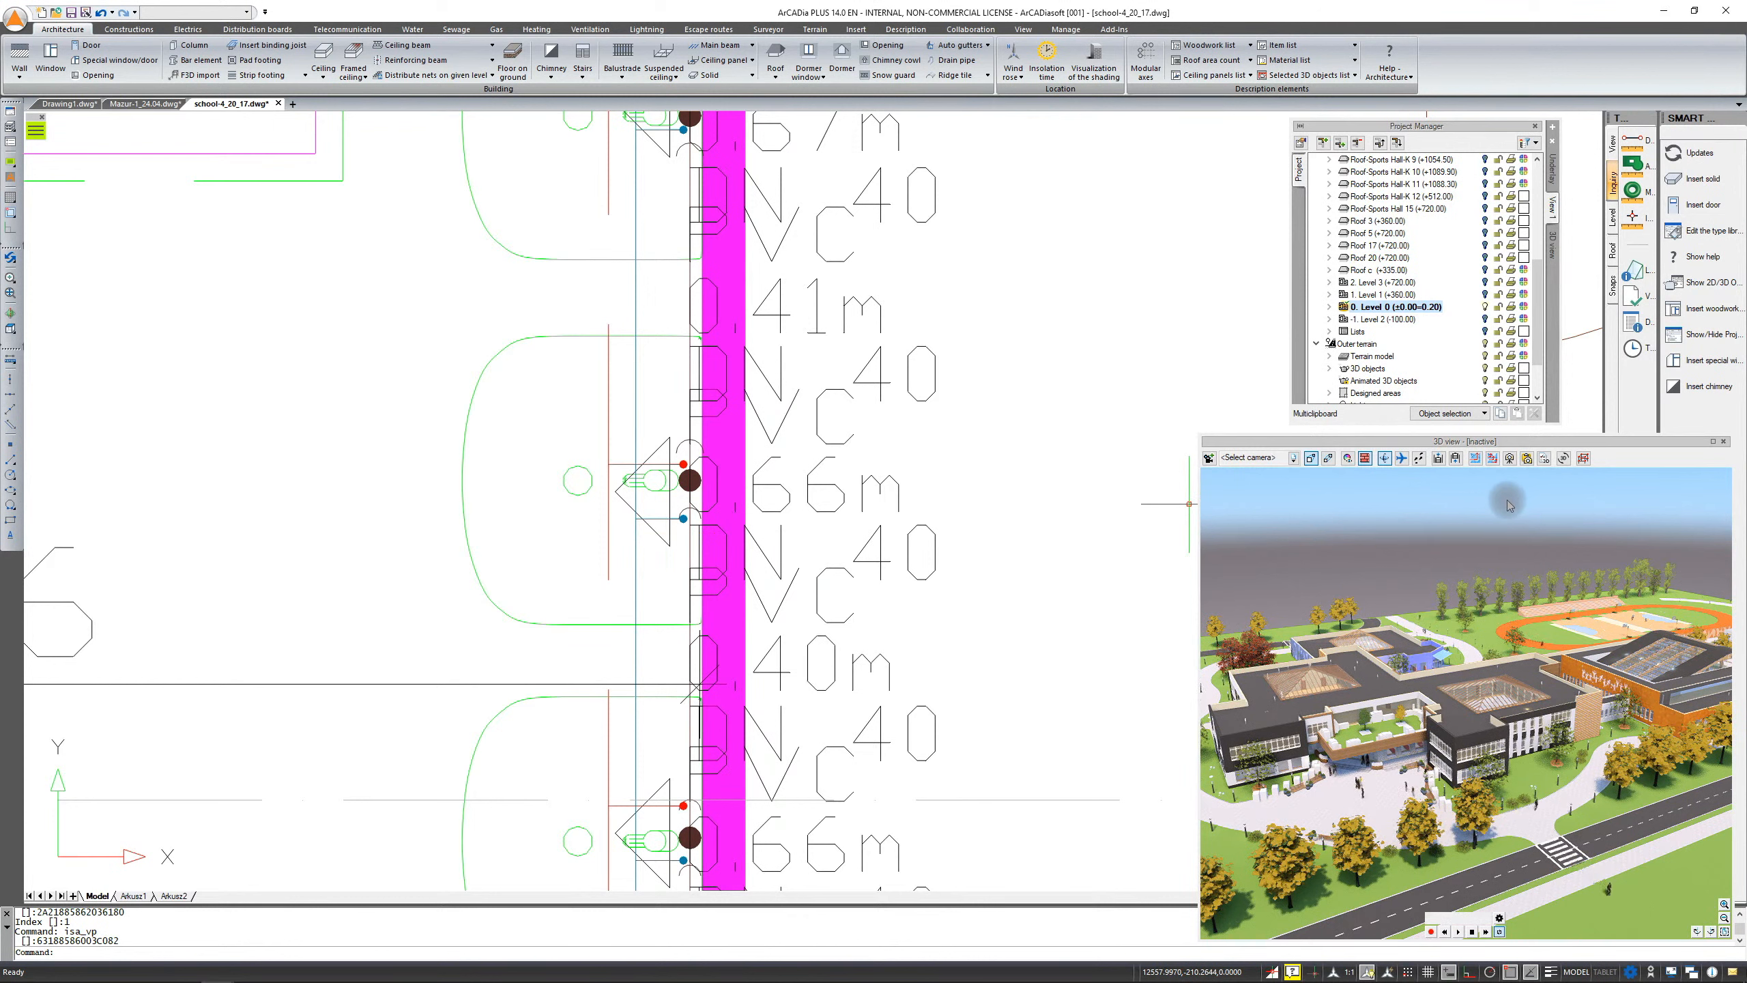
{"action": "right_click", "coordinate": [1554, 248]}
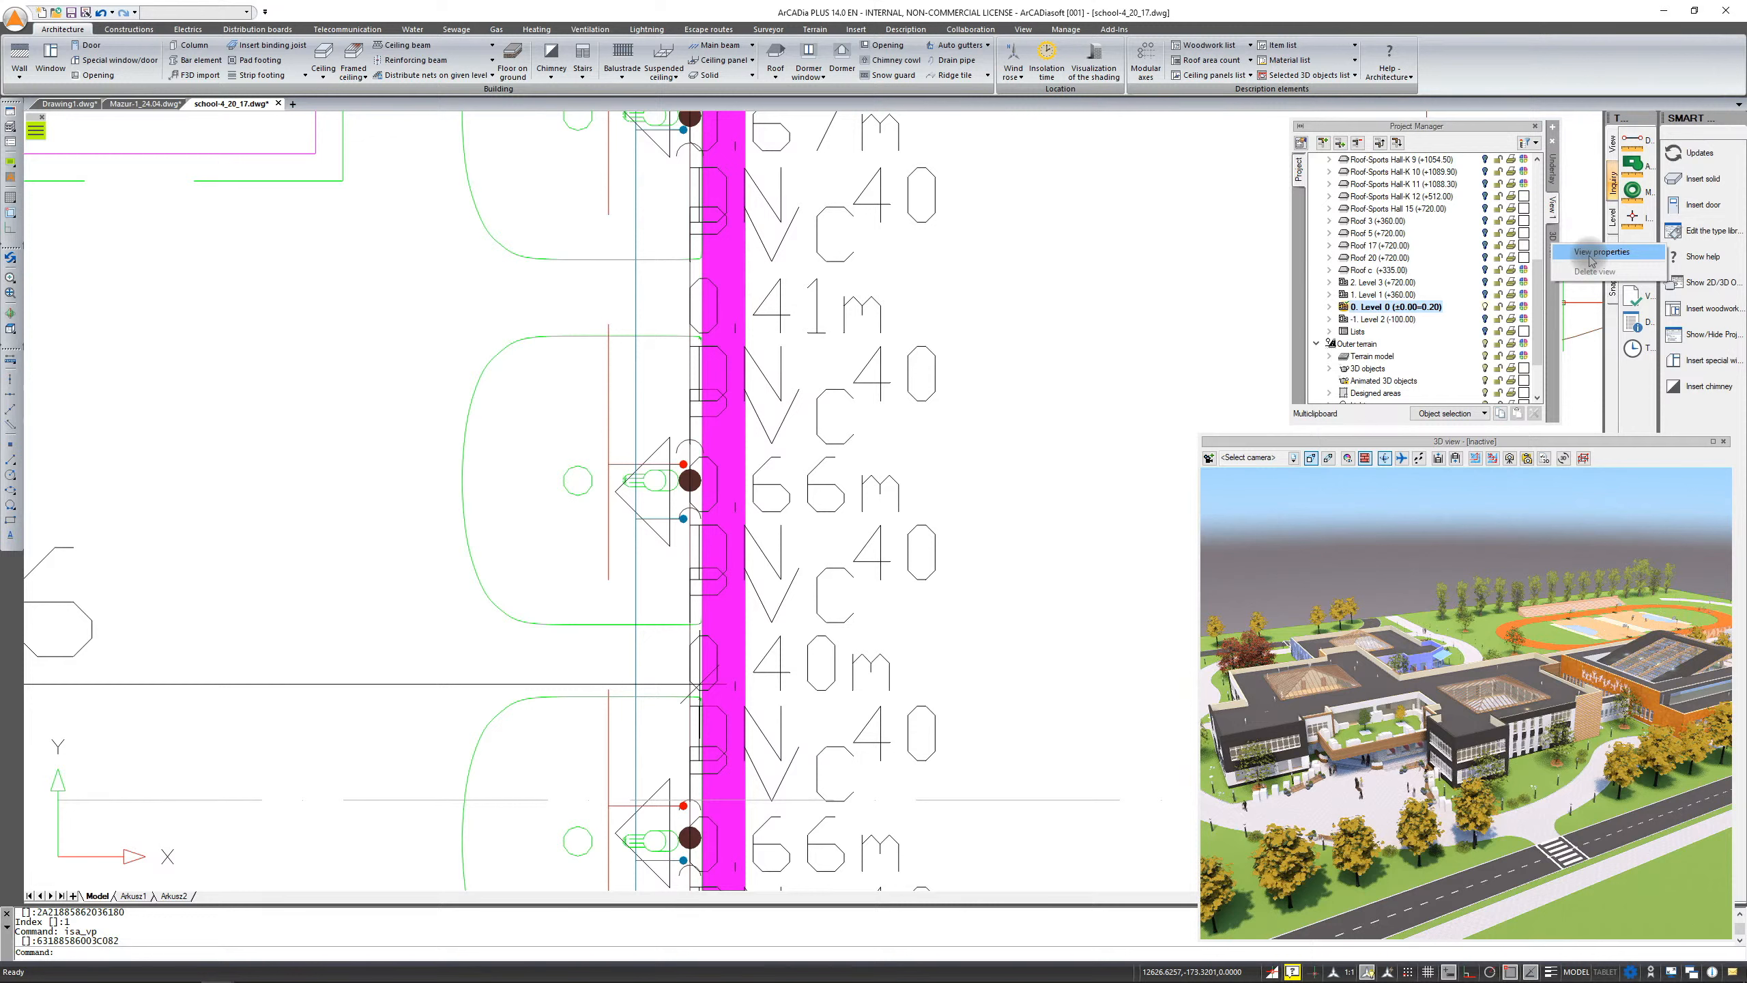
{"action": "left_click", "coordinate": [1591, 253]}
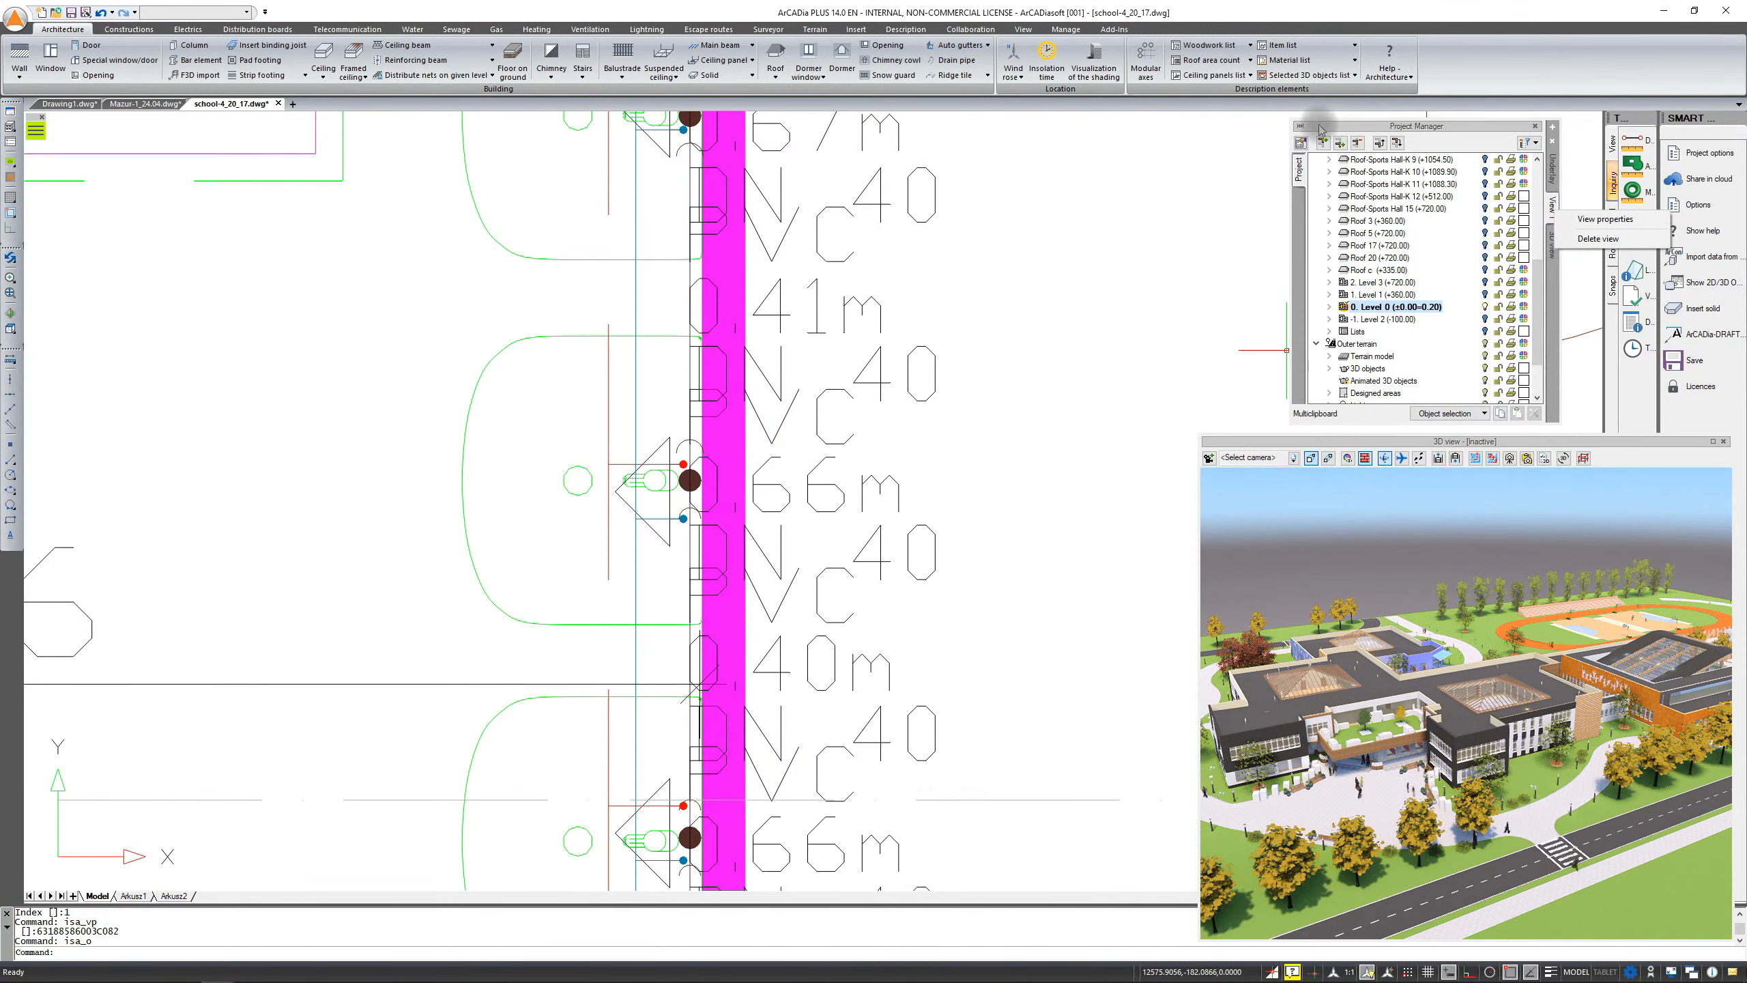
Open the ArCADia program options and check the unit system list
{"action": "left_click", "coordinate": [1065, 30]}
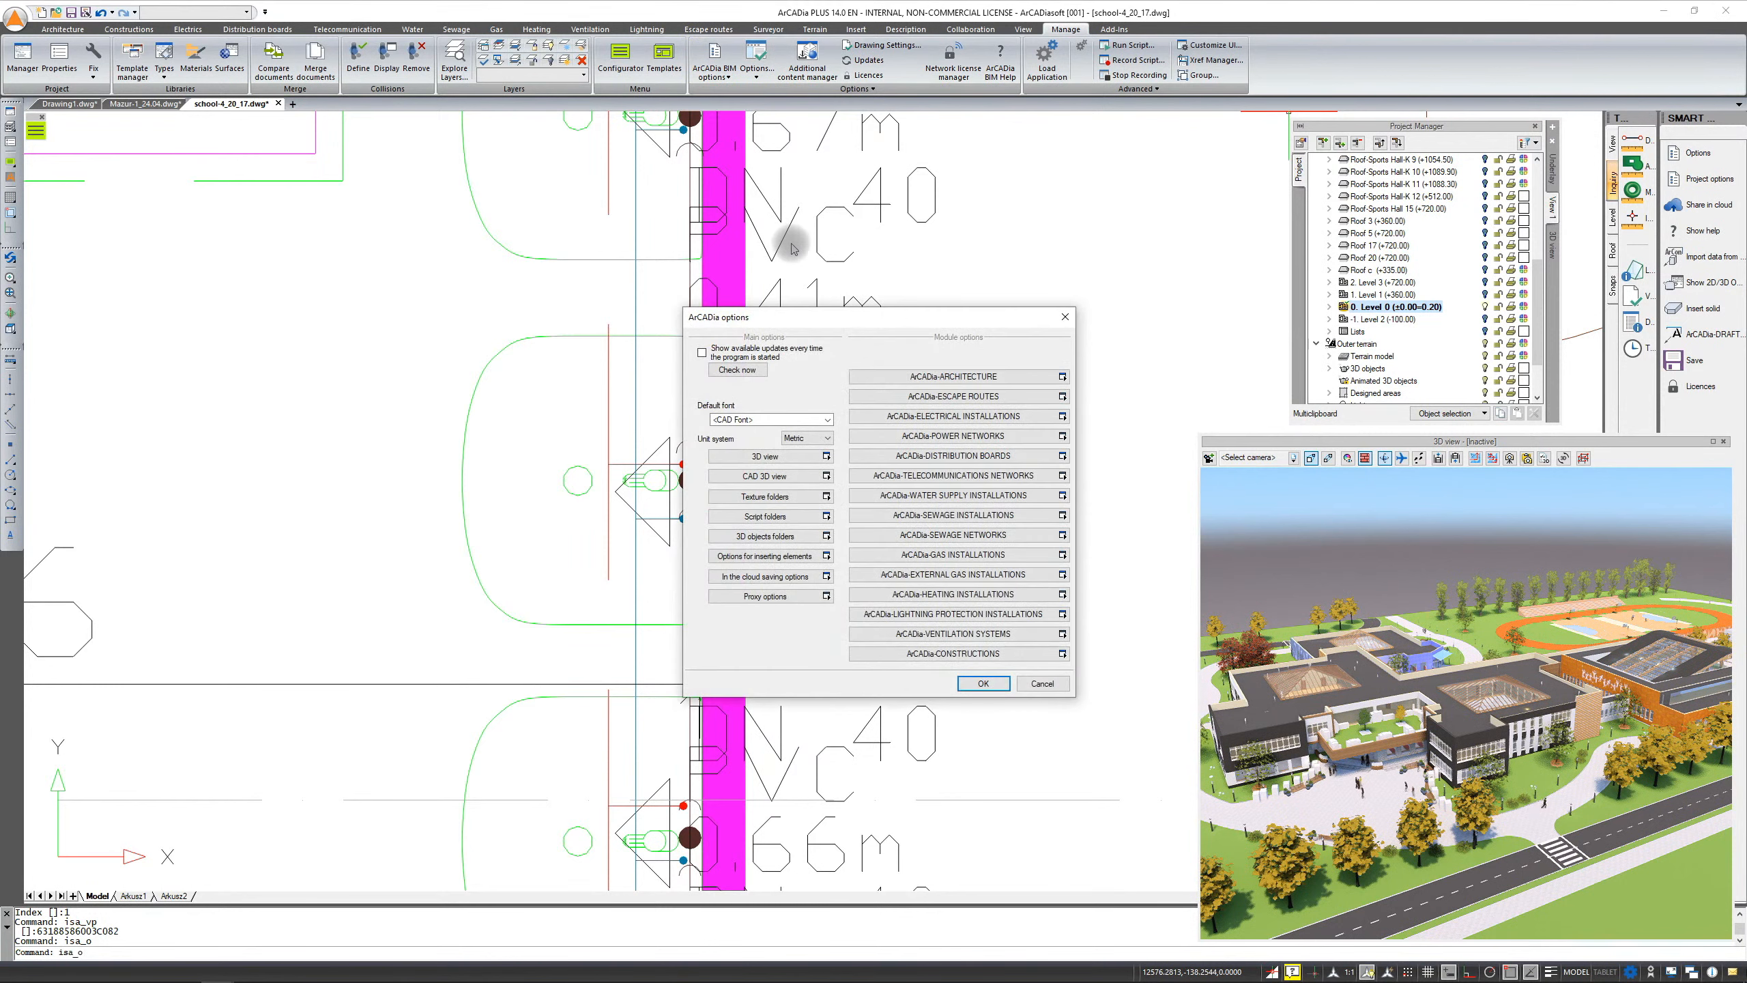
{"action": "left_click_drag", "start_coordinate": [860, 320], "coordinate": [842, 276]}
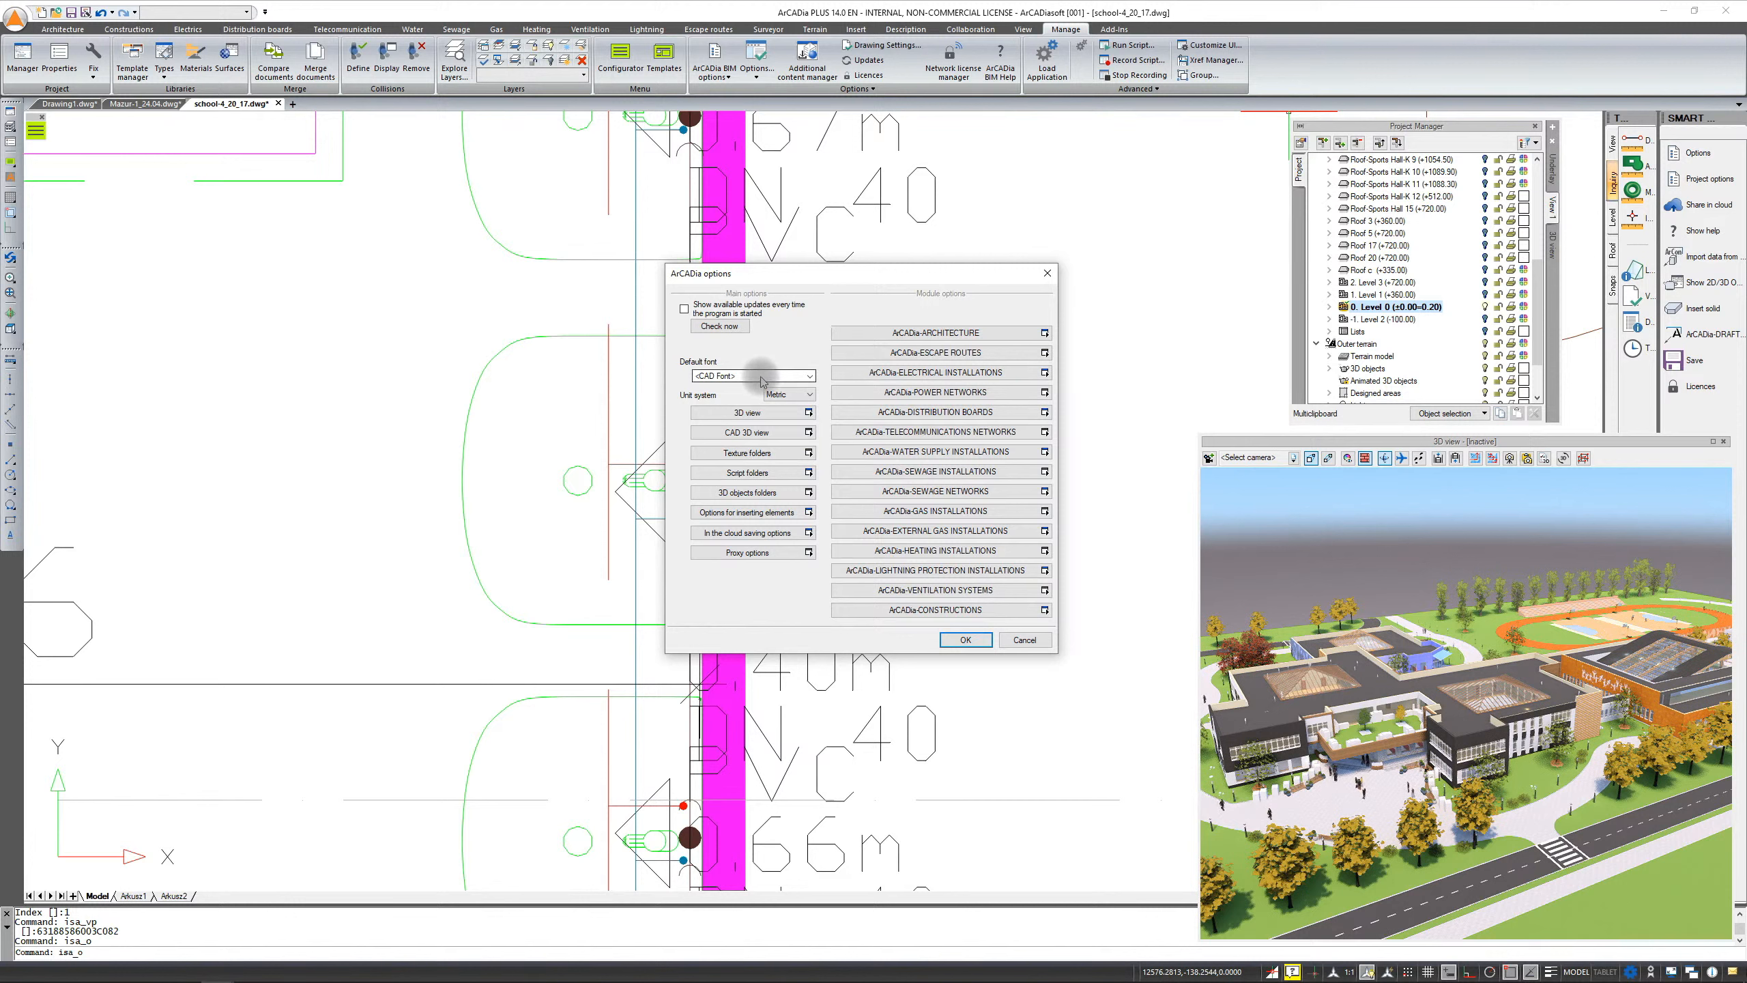
{"action": "left_click", "coordinate": [812, 395]}
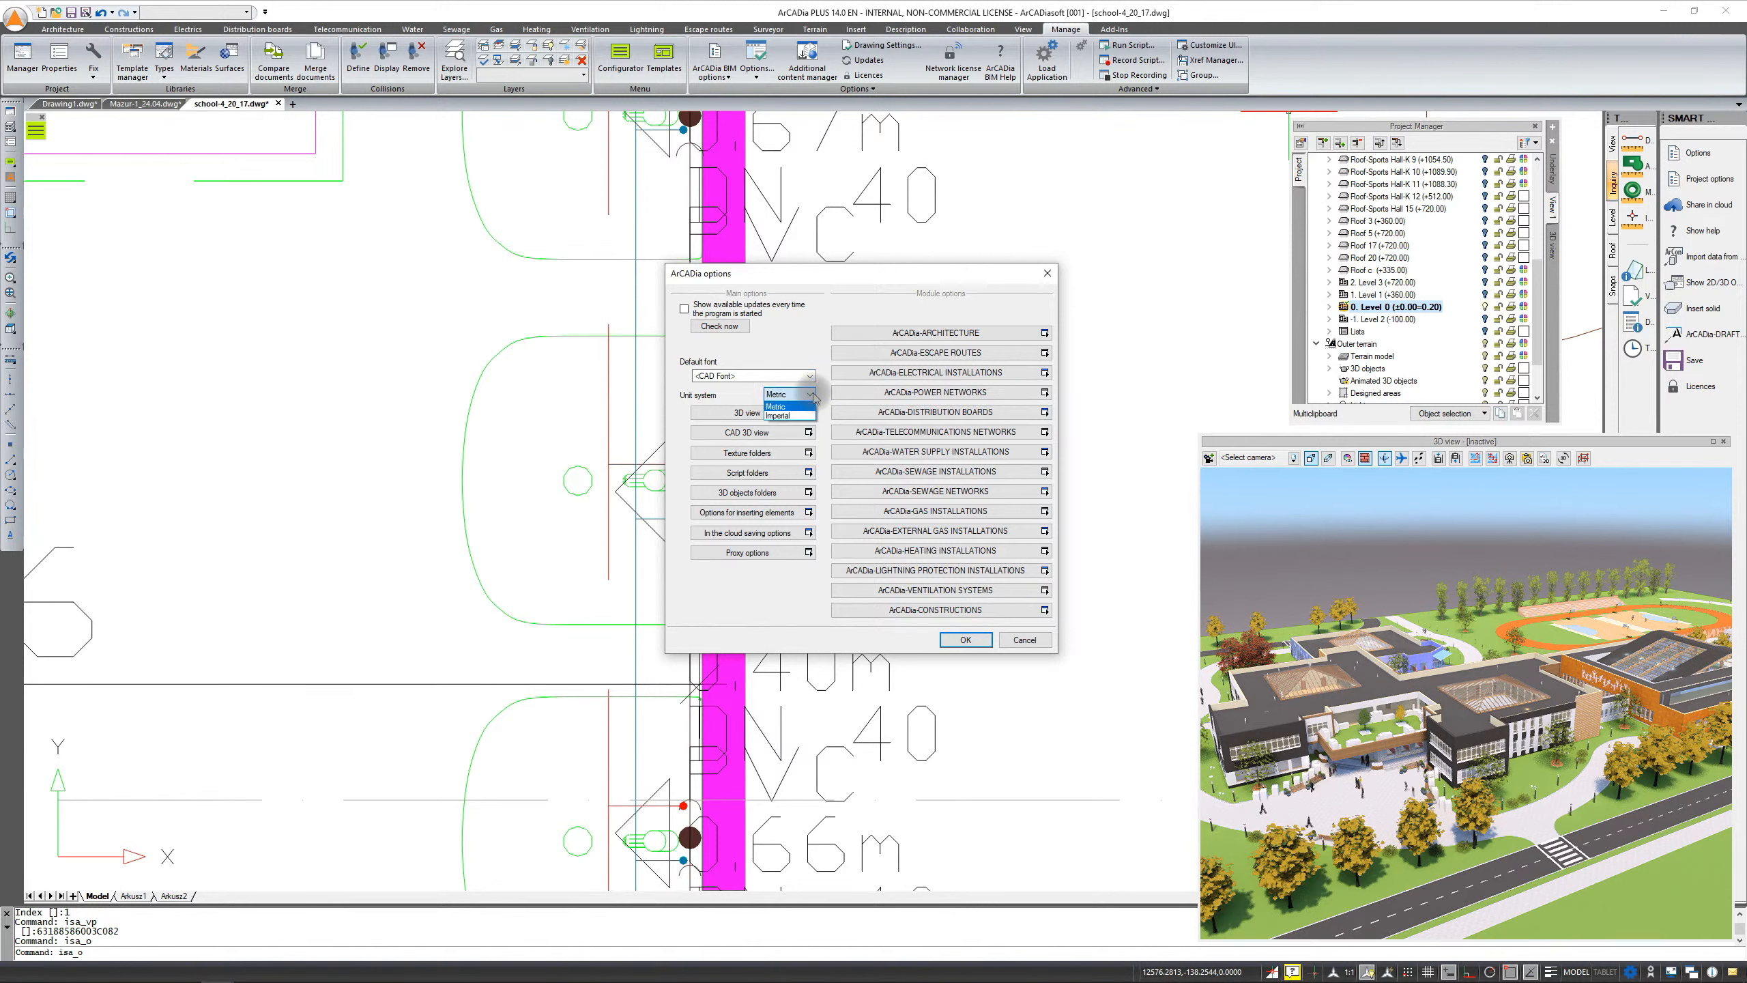
{"action": "left_click", "coordinate": [814, 396]}
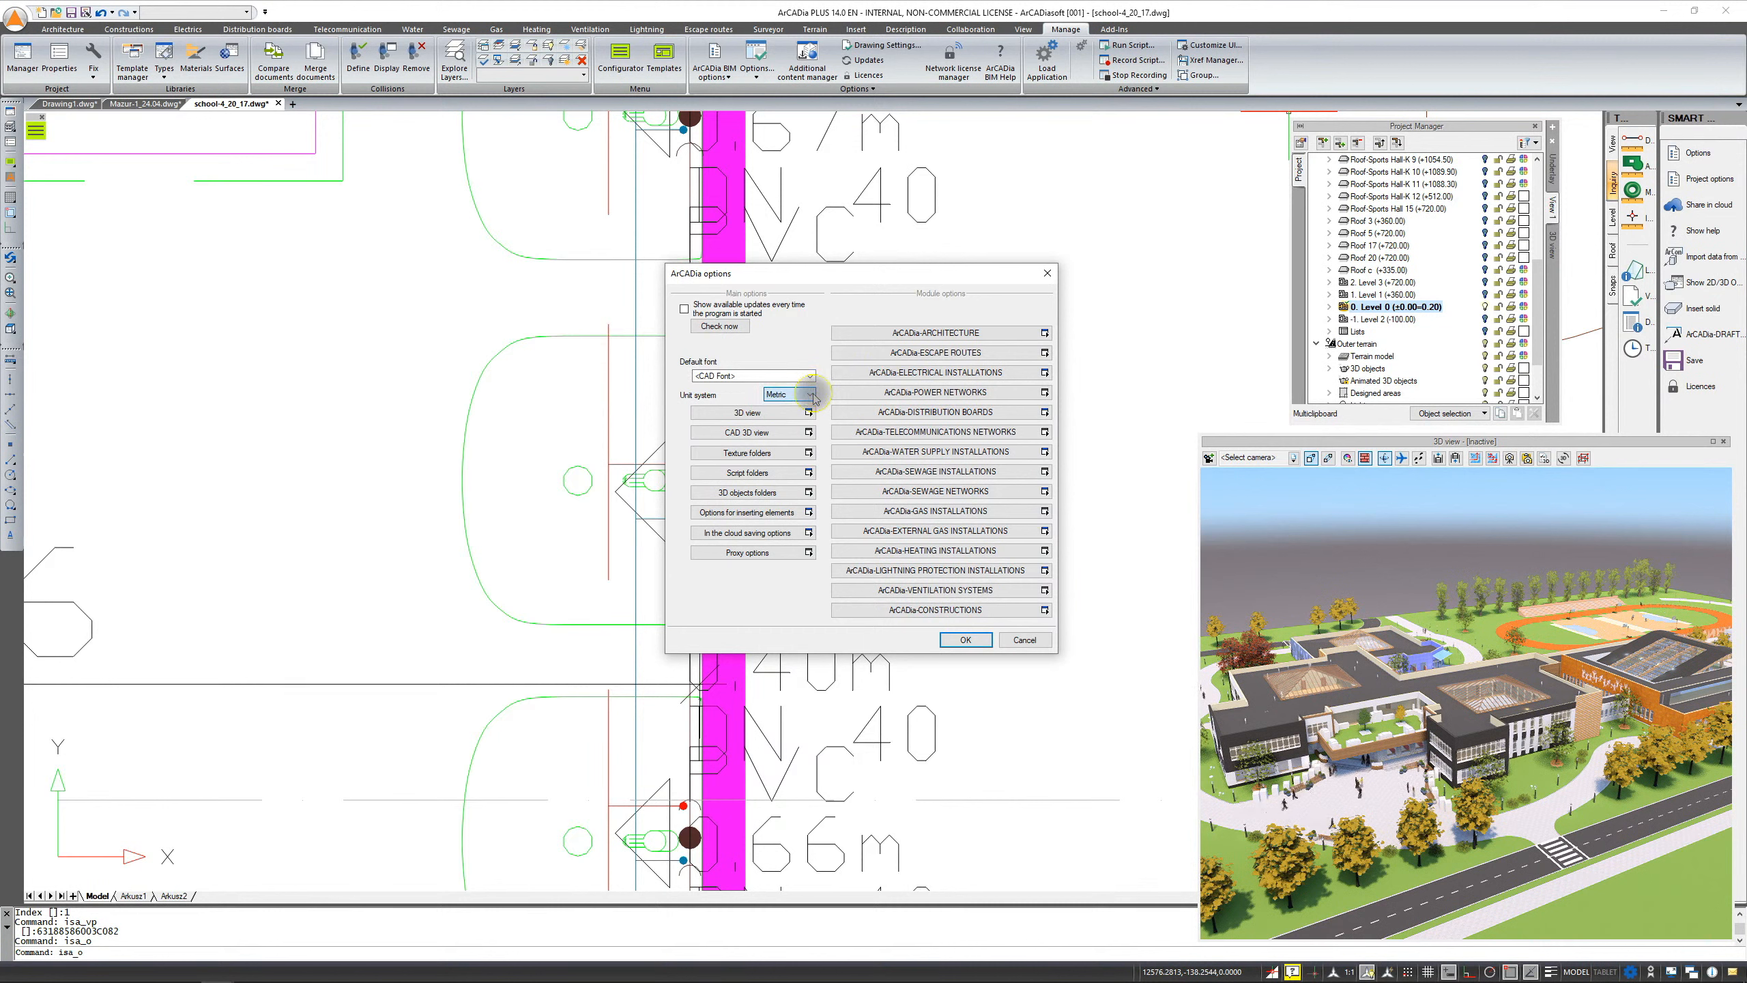
Review the 3D view and CAD 3D view option dialogs, then close the program options
{"action": "left_click", "coordinate": [750, 413]}
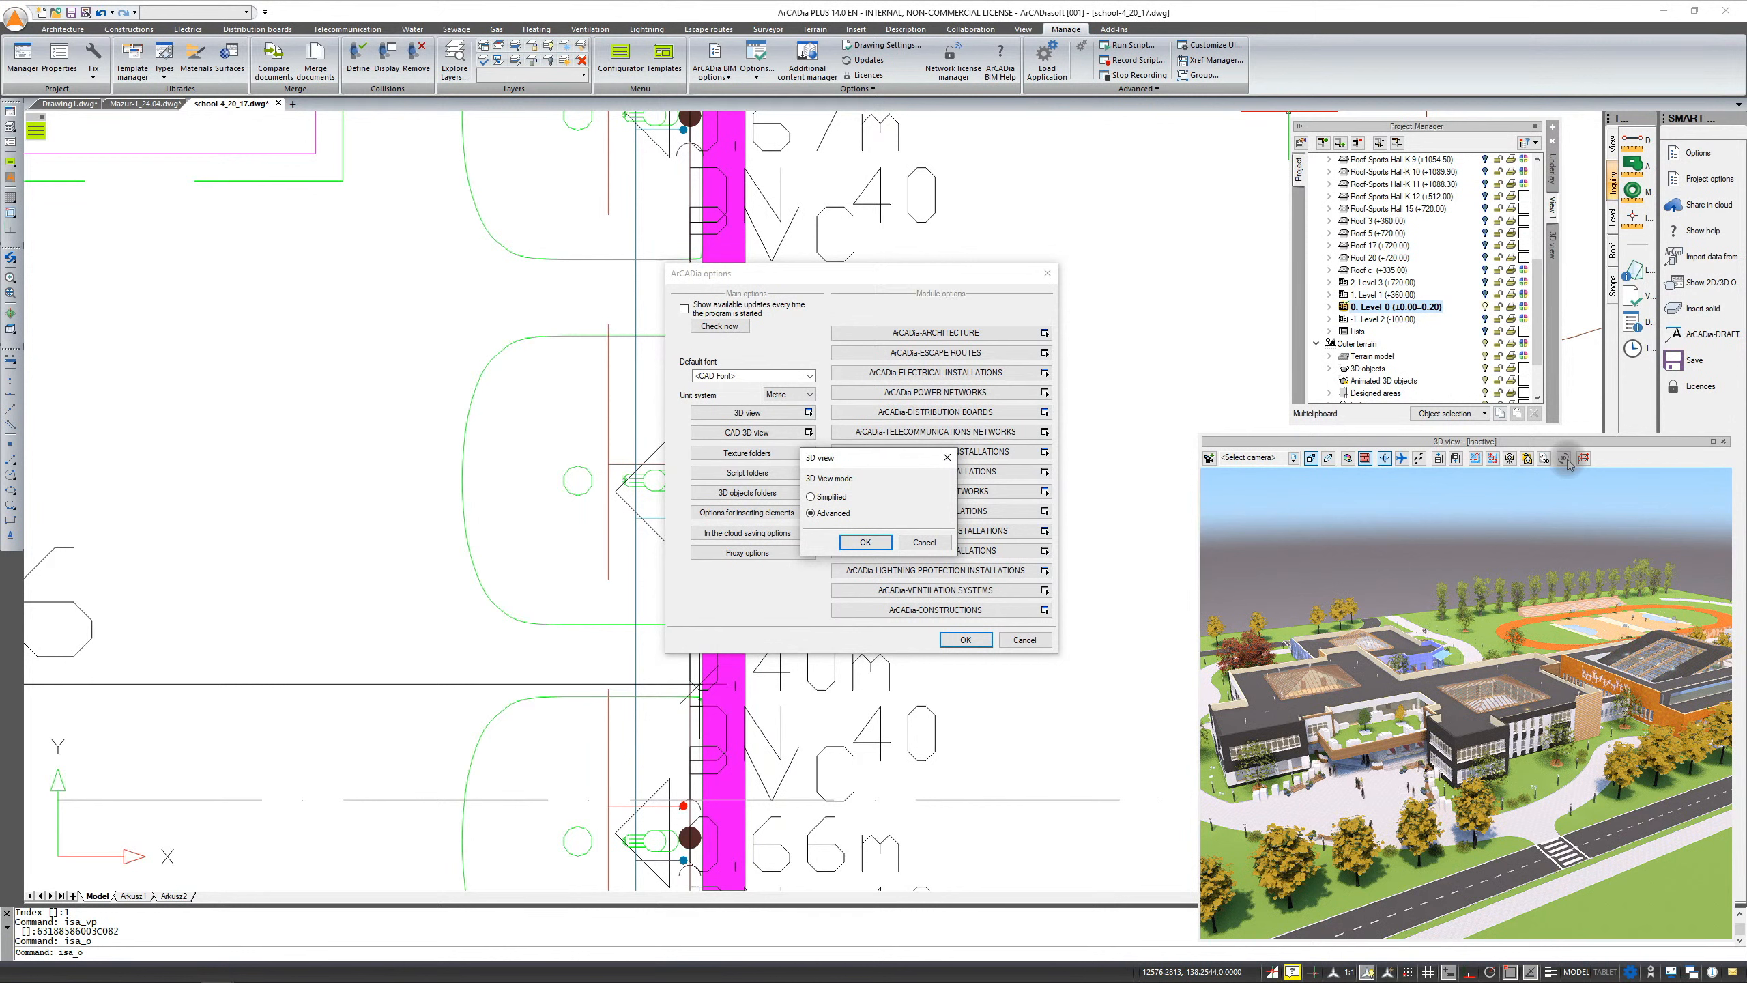
{"action": "left_click", "coordinate": [946, 460]}
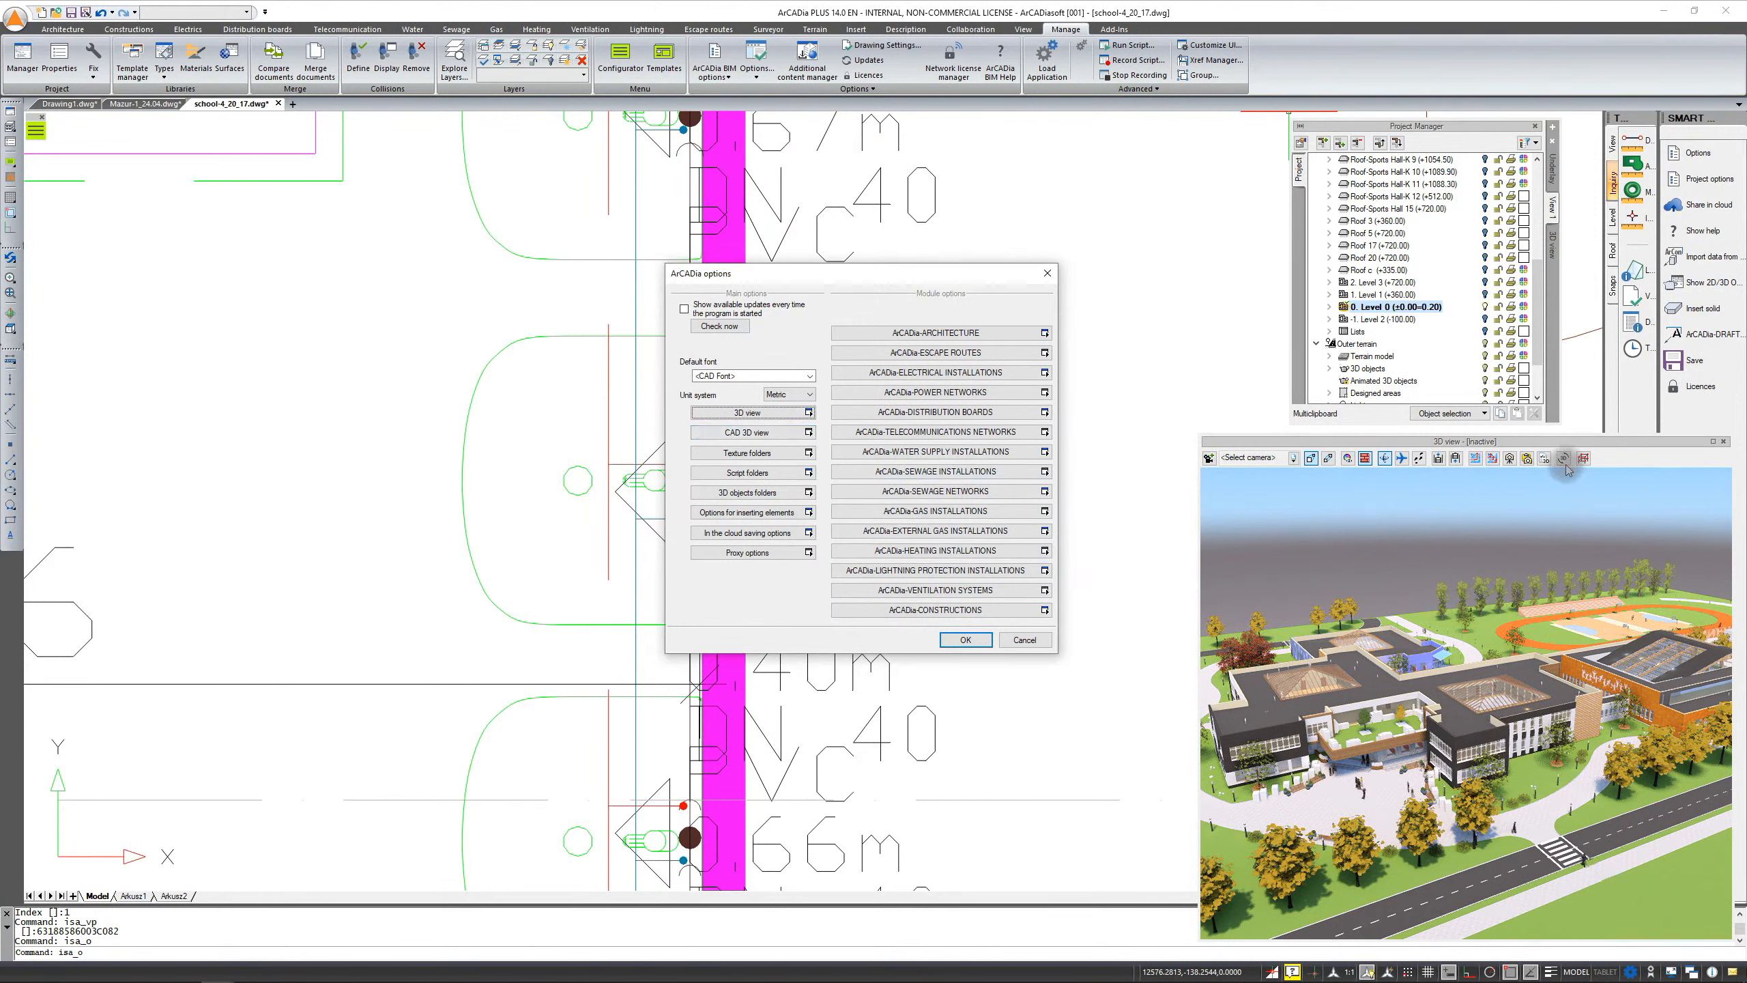
{"action": "left_click", "coordinate": [751, 433]}
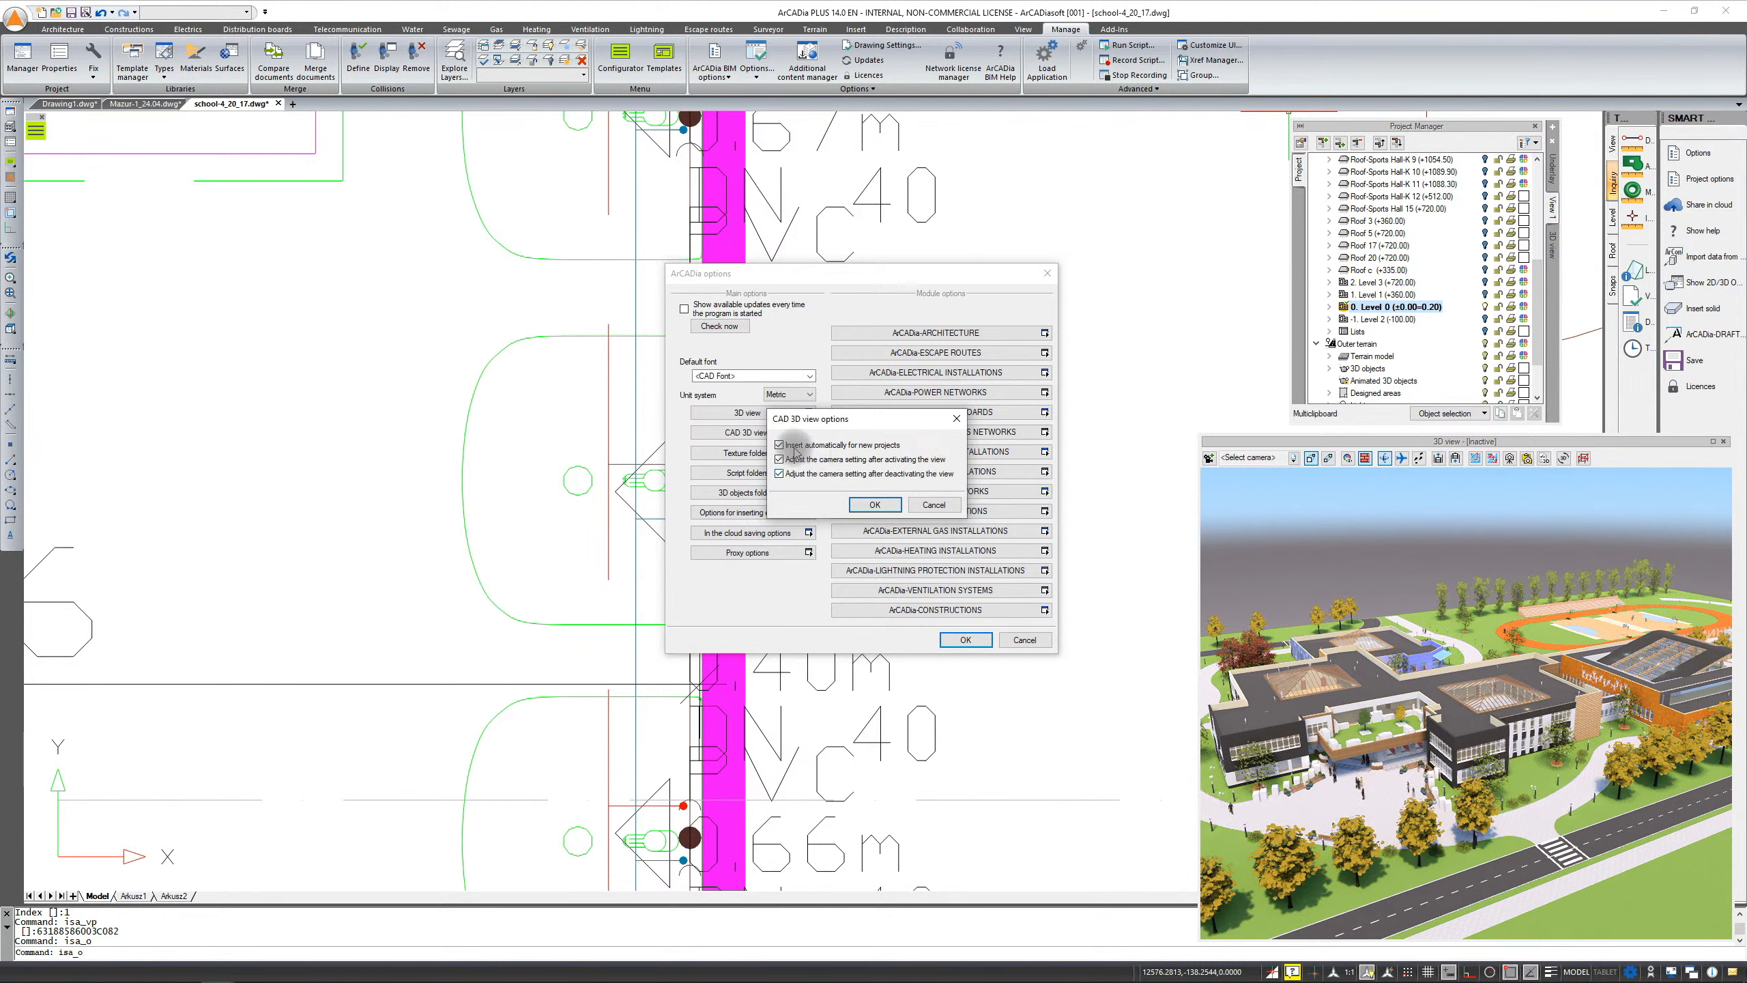
{"action": "left_click", "coordinate": [955, 420]}
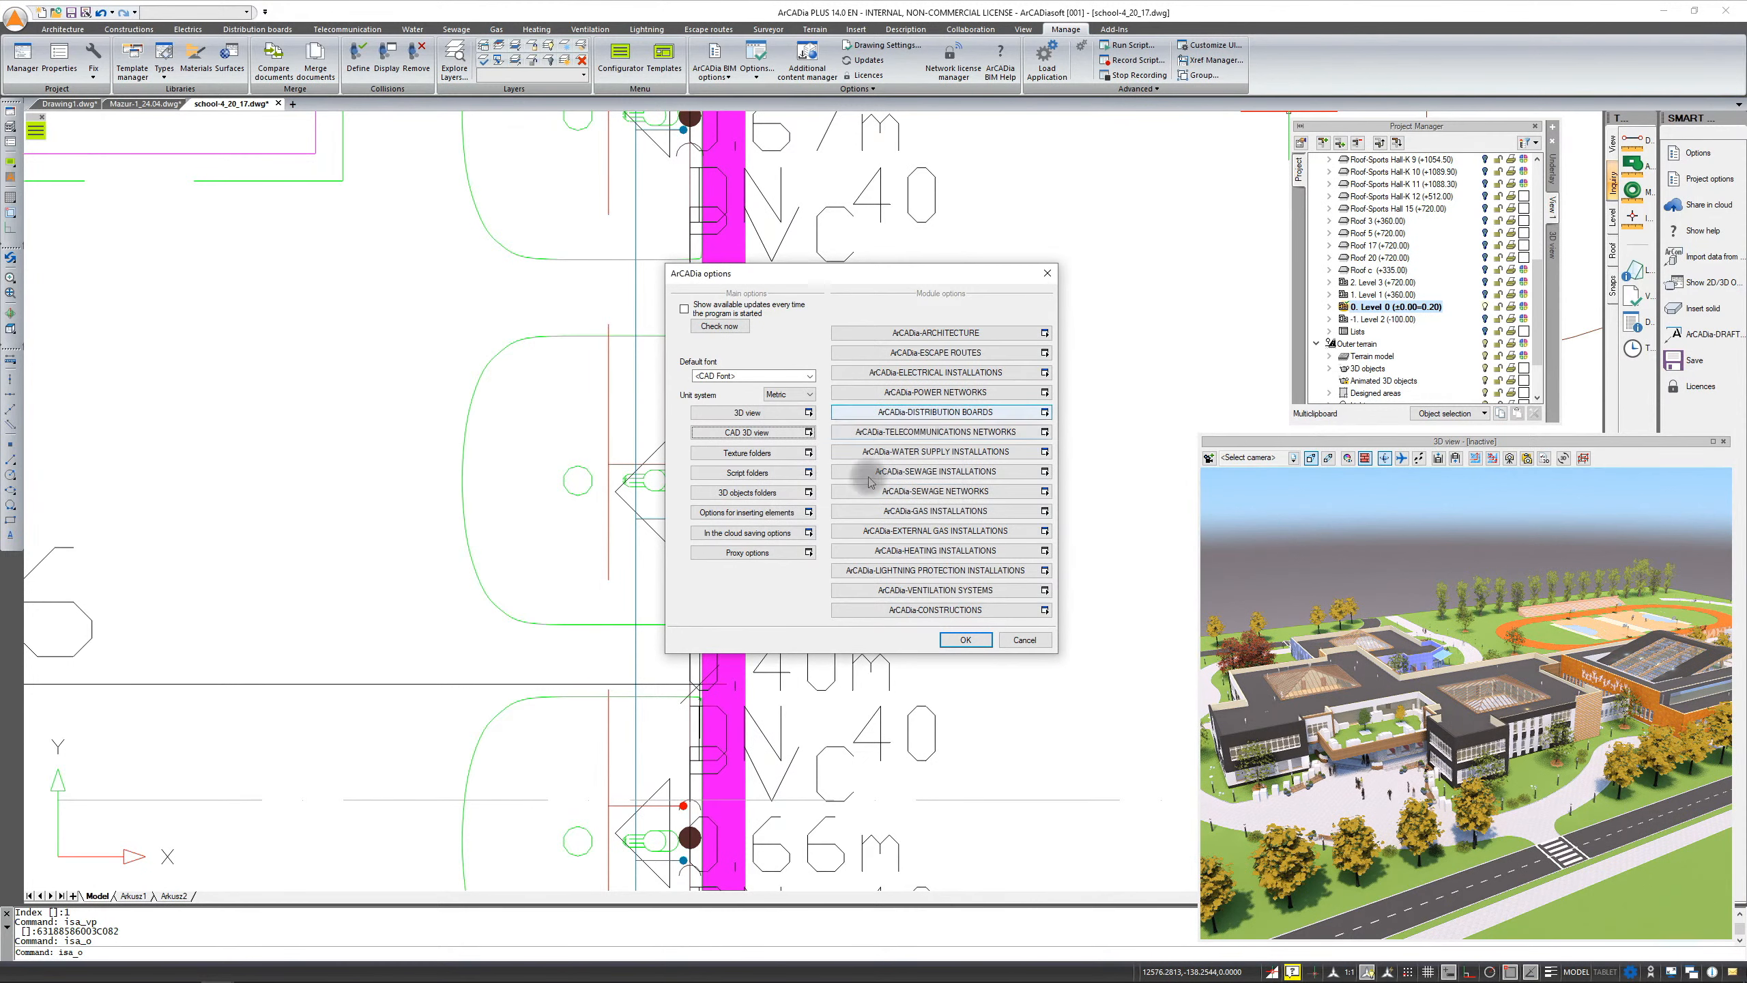
{"action": "left_click", "coordinate": [966, 639]}
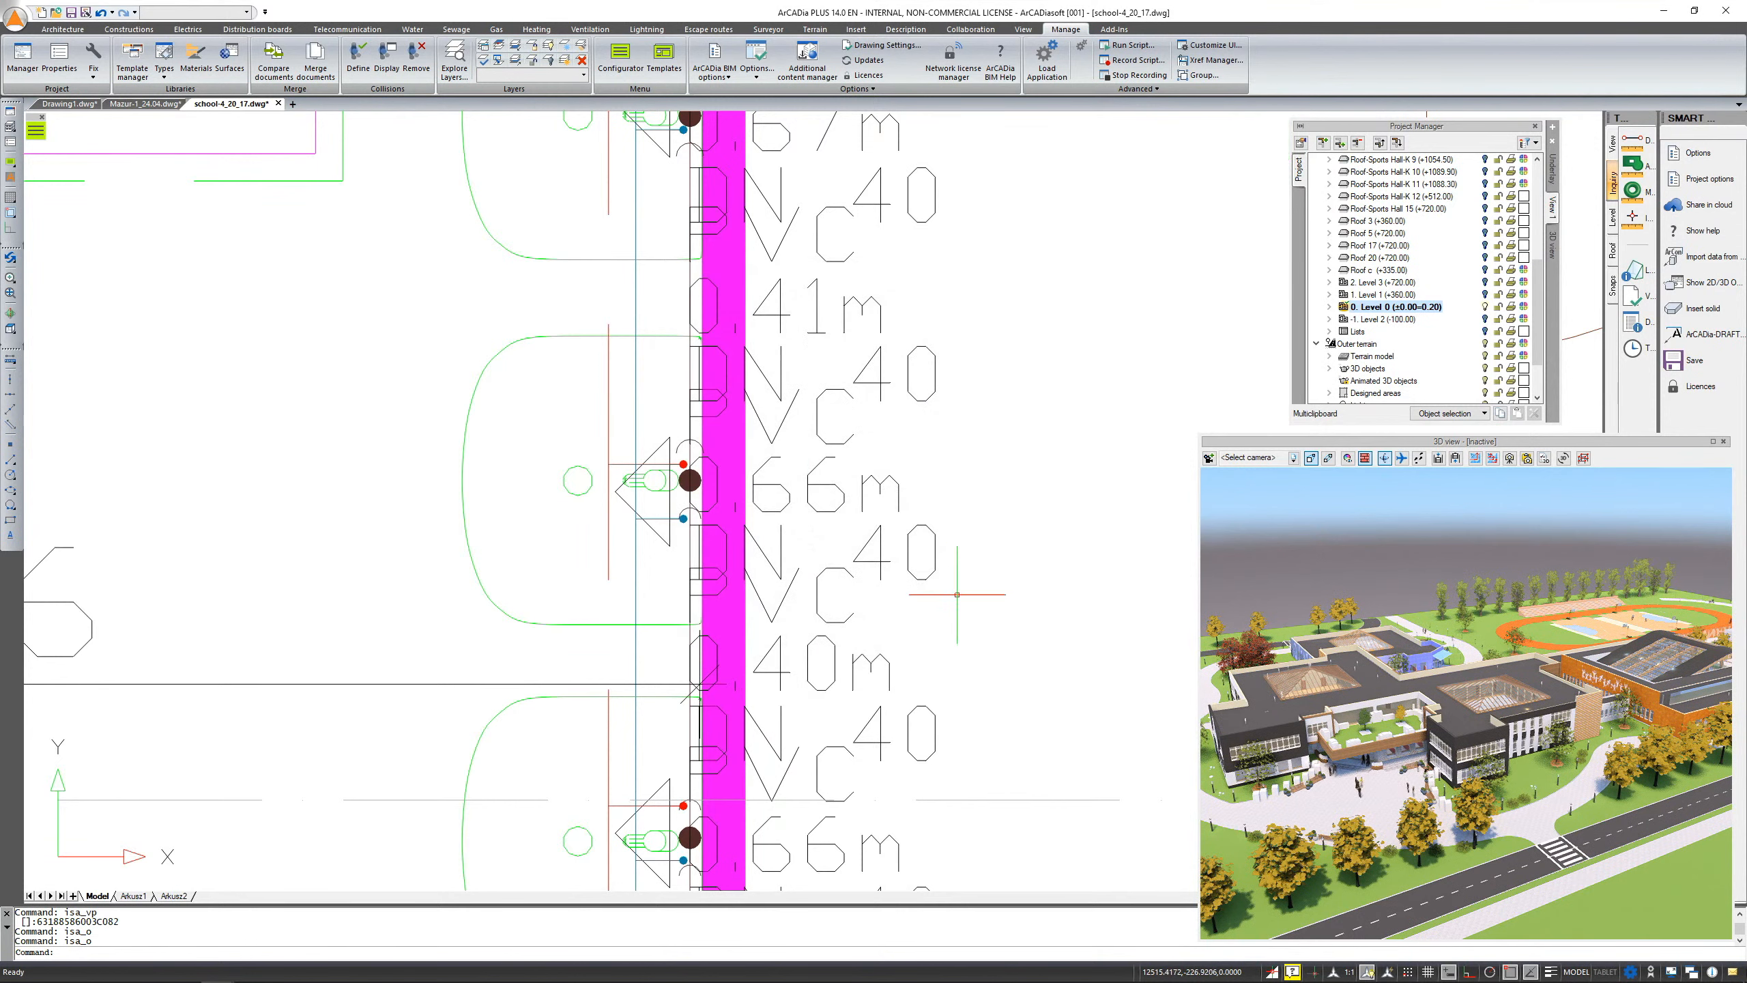
Orbit the school drawing in perspective to examine the floor plan in 3D
{"action": "left_click_drag", "start_coordinate": [1409, 549], "coordinate": [1428, 594]}
{"action": "scroll", "coordinate": [912, 462], "scroll_direction": "down", "scroll_amount": 10}
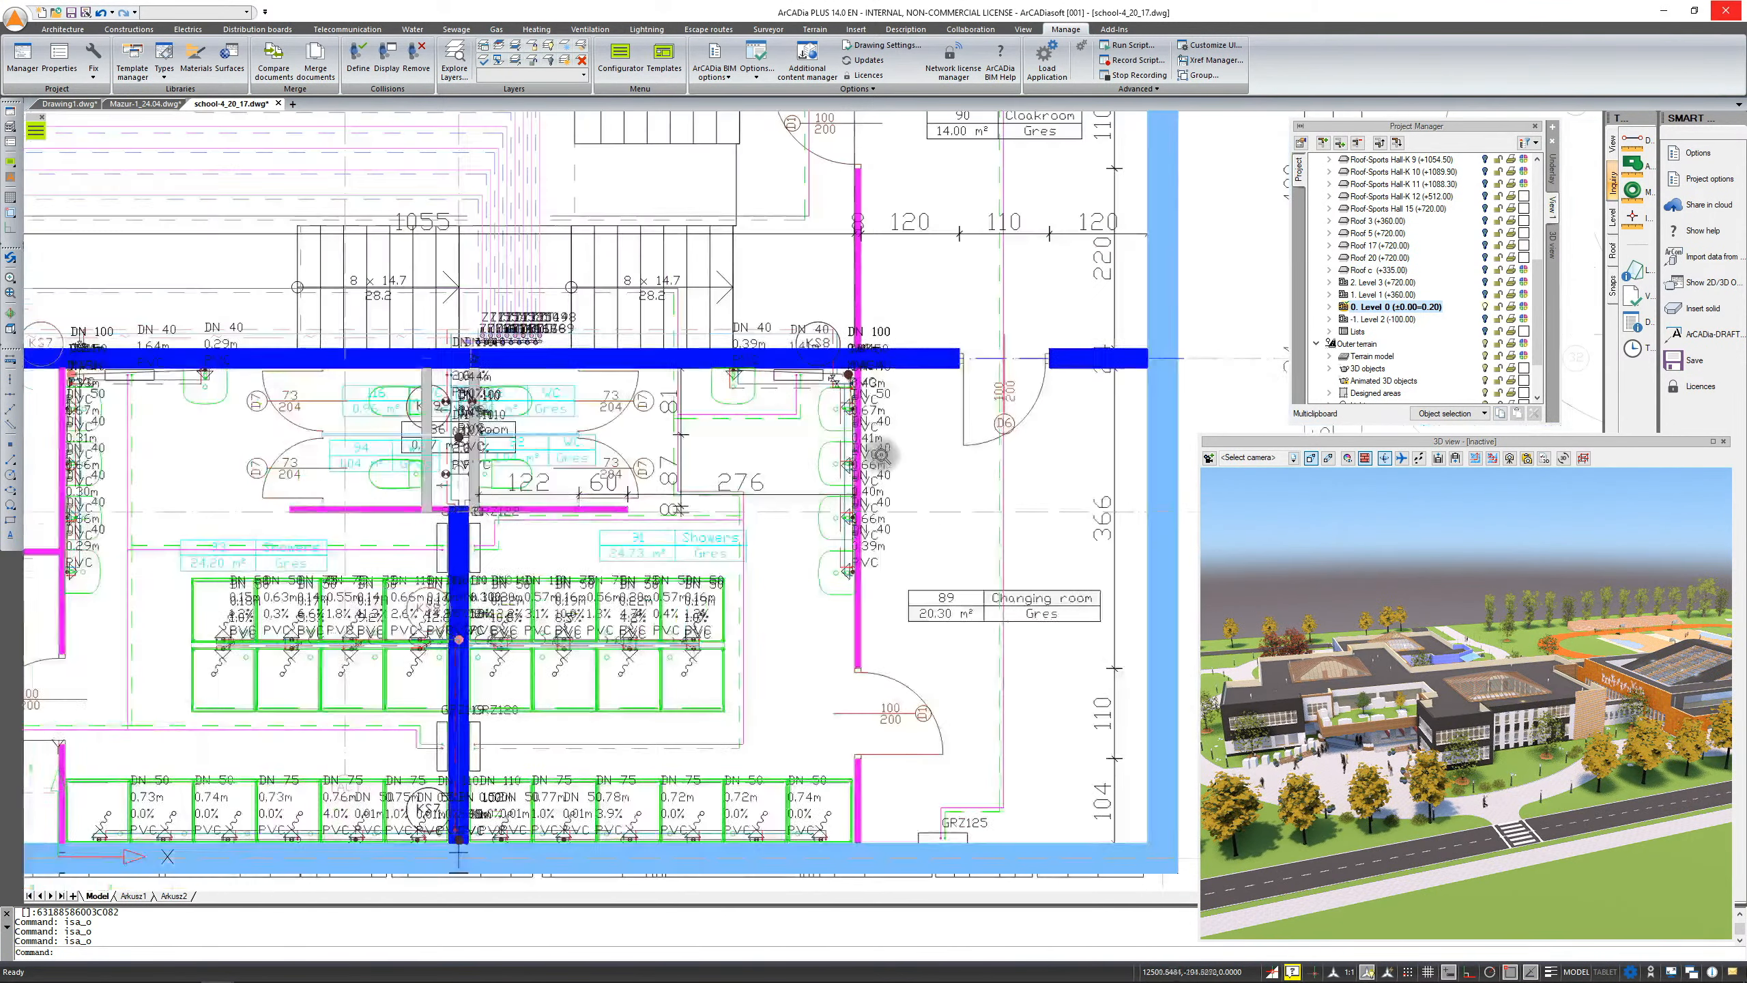
{"action": "scroll", "coordinate": [913, 463], "scroll_direction": "down", "scroll_amount": 6}
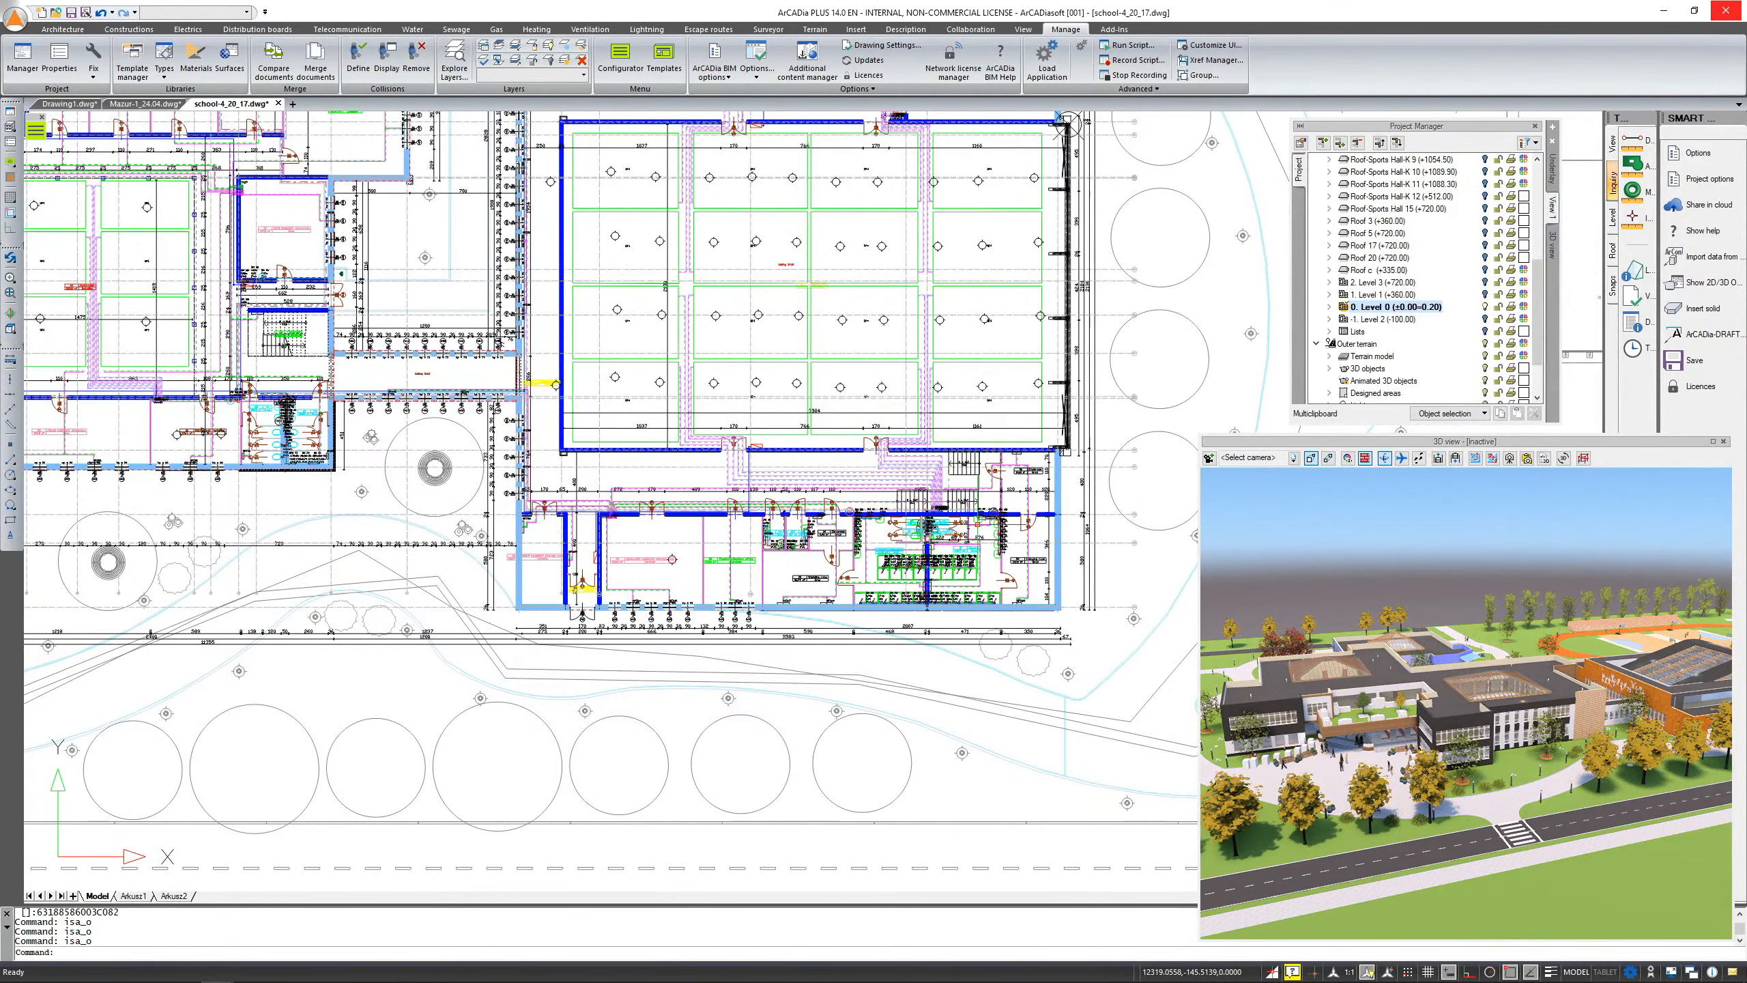
{"action": "middle_click_drag", "start_coordinate": [978, 519], "coordinate": [1034, 274], "text": "shift"}
{"action": "middle_click_drag", "start_coordinate": [918, 306], "coordinate": [948, 528]}
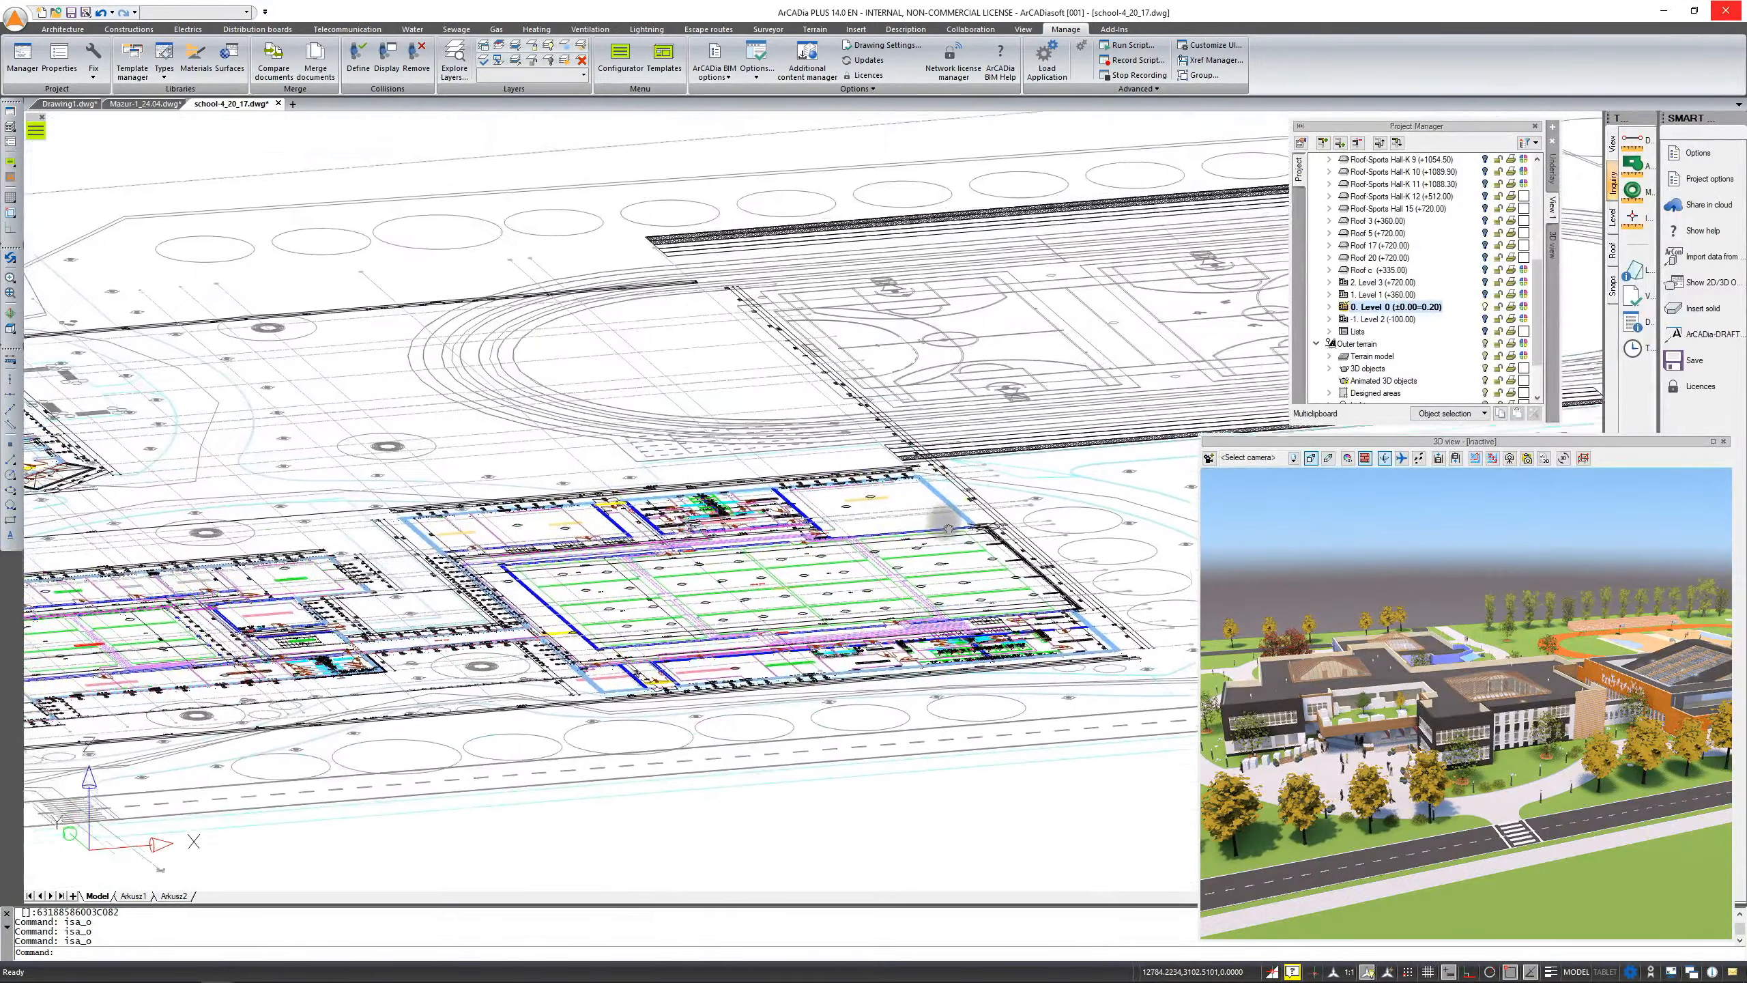
{"action": "scroll", "coordinate": [949, 529], "scroll_direction": "up", "scroll_amount": 5}
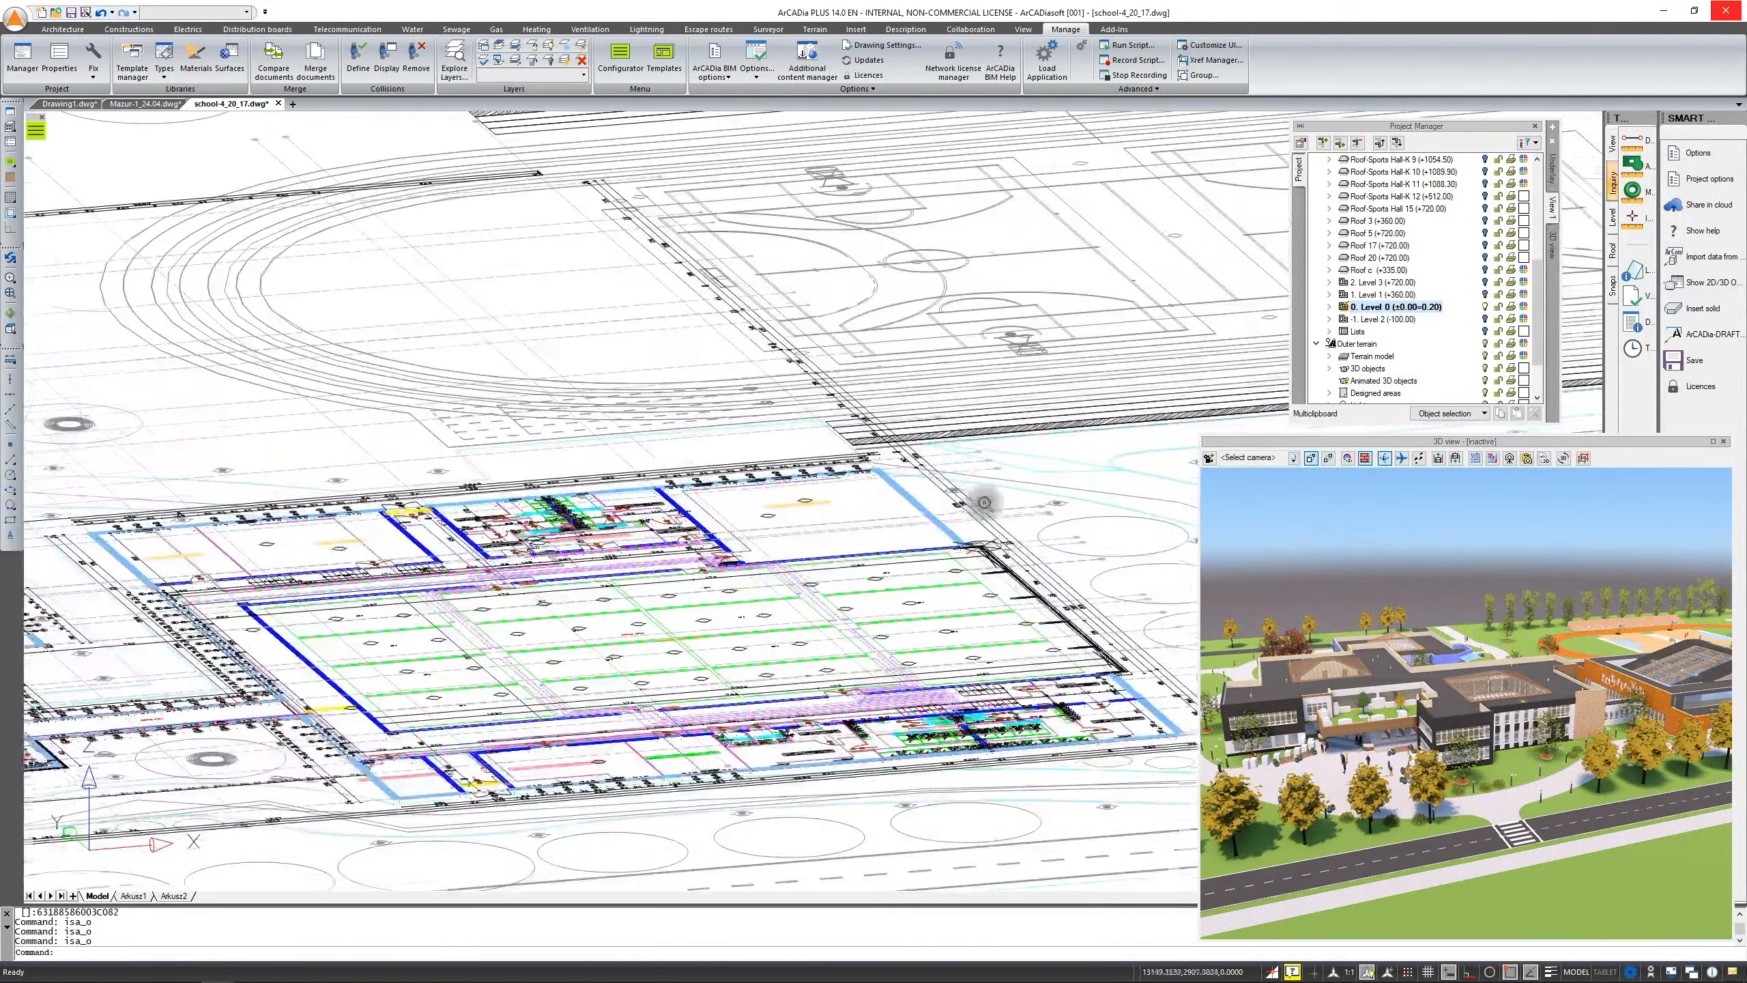
{"action": "left_click", "coordinate": [925, 504]}
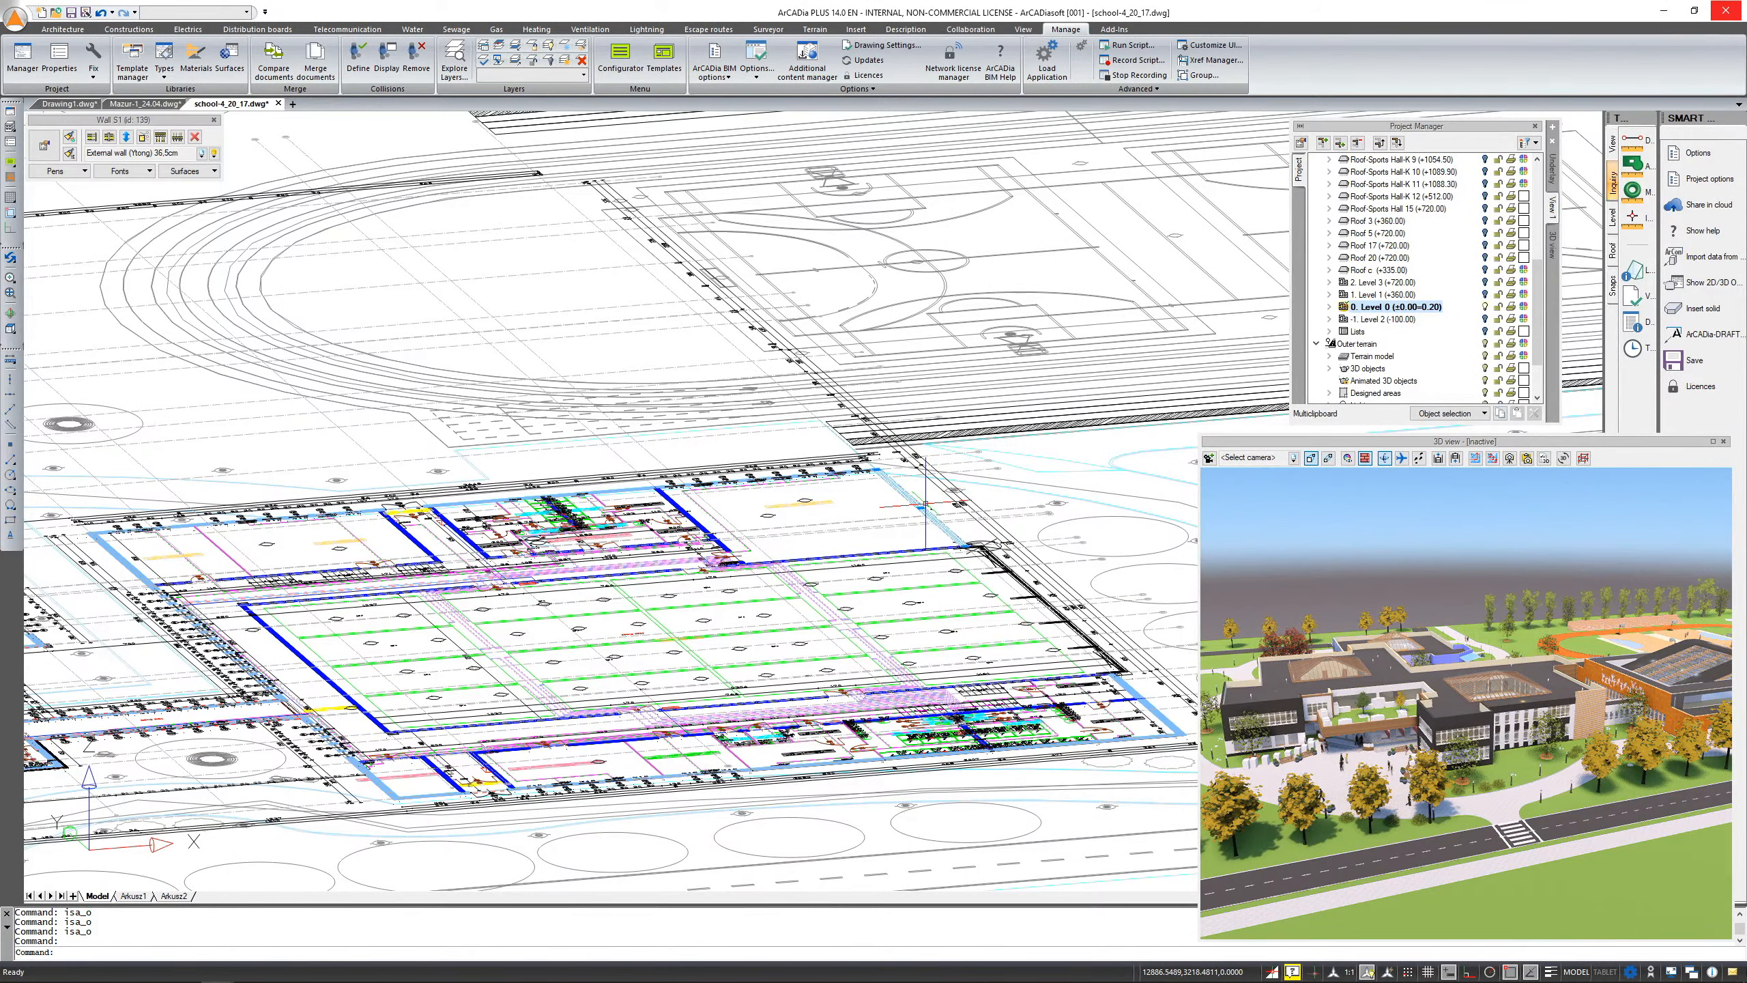
{"action": "key", "text": "Escape"}
{"action": "scroll", "coordinate": [925, 505], "scroll_direction": "down", "scroll_amount": 5}
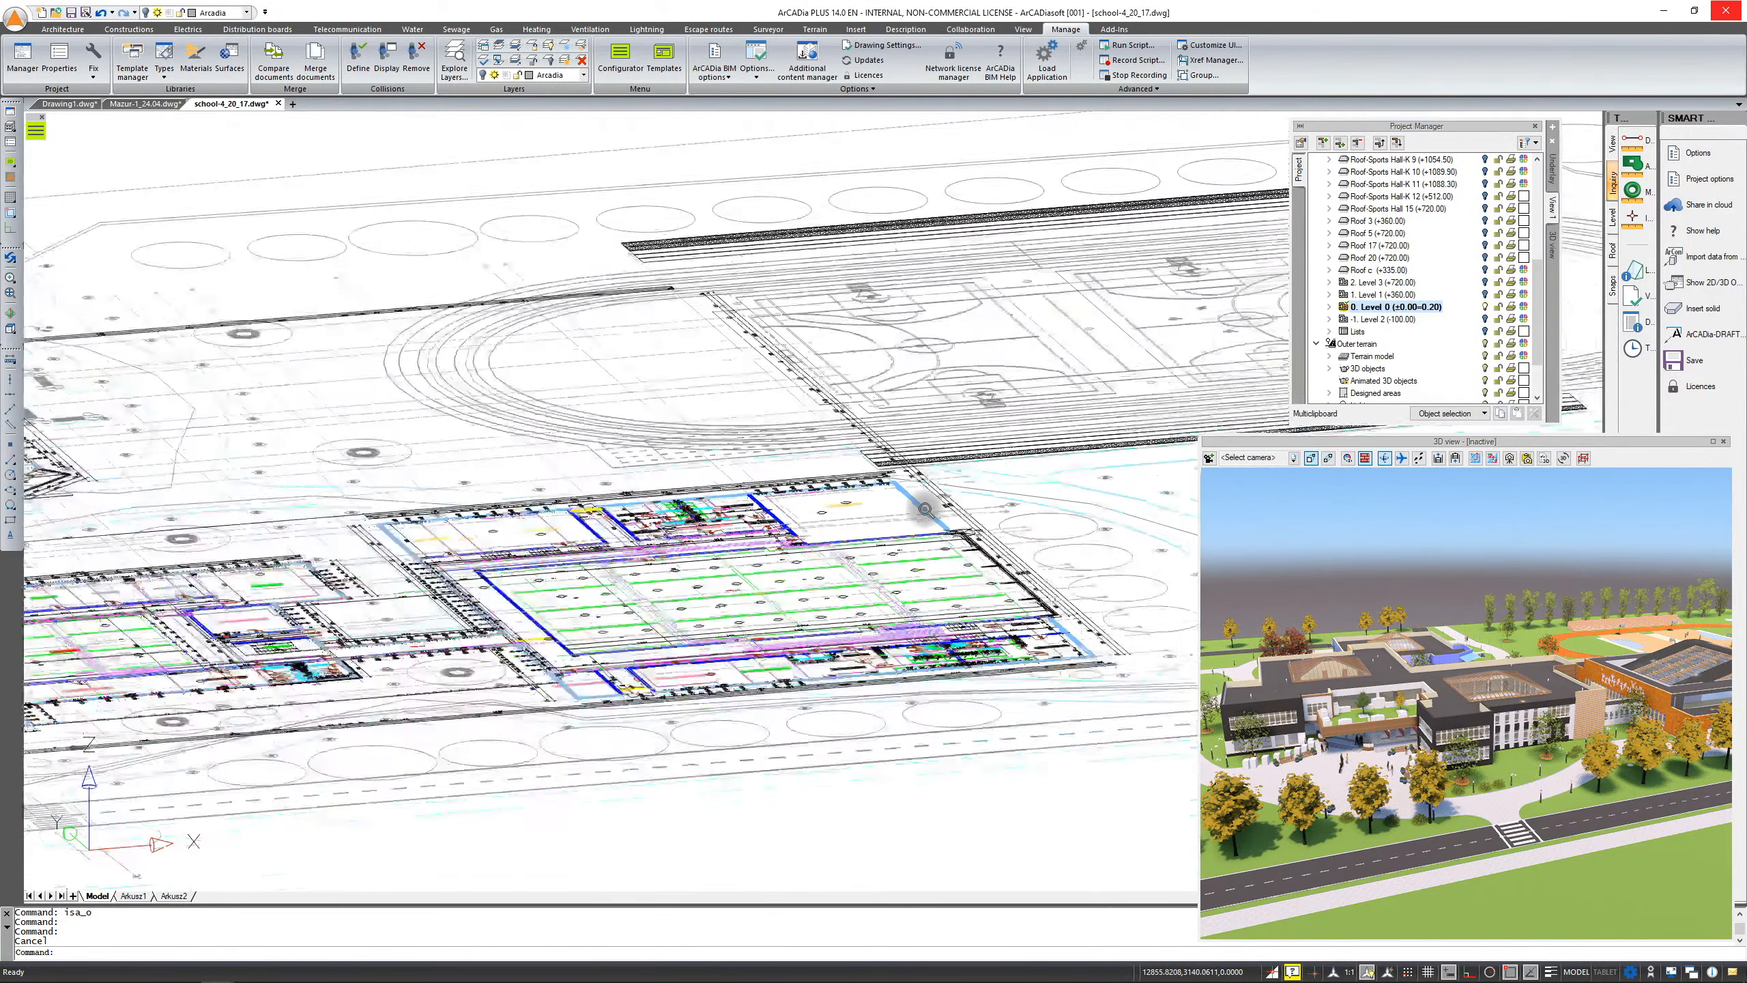
{"action": "scroll", "coordinate": [925, 508], "scroll_direction": "up", "scroll_amount": 4}
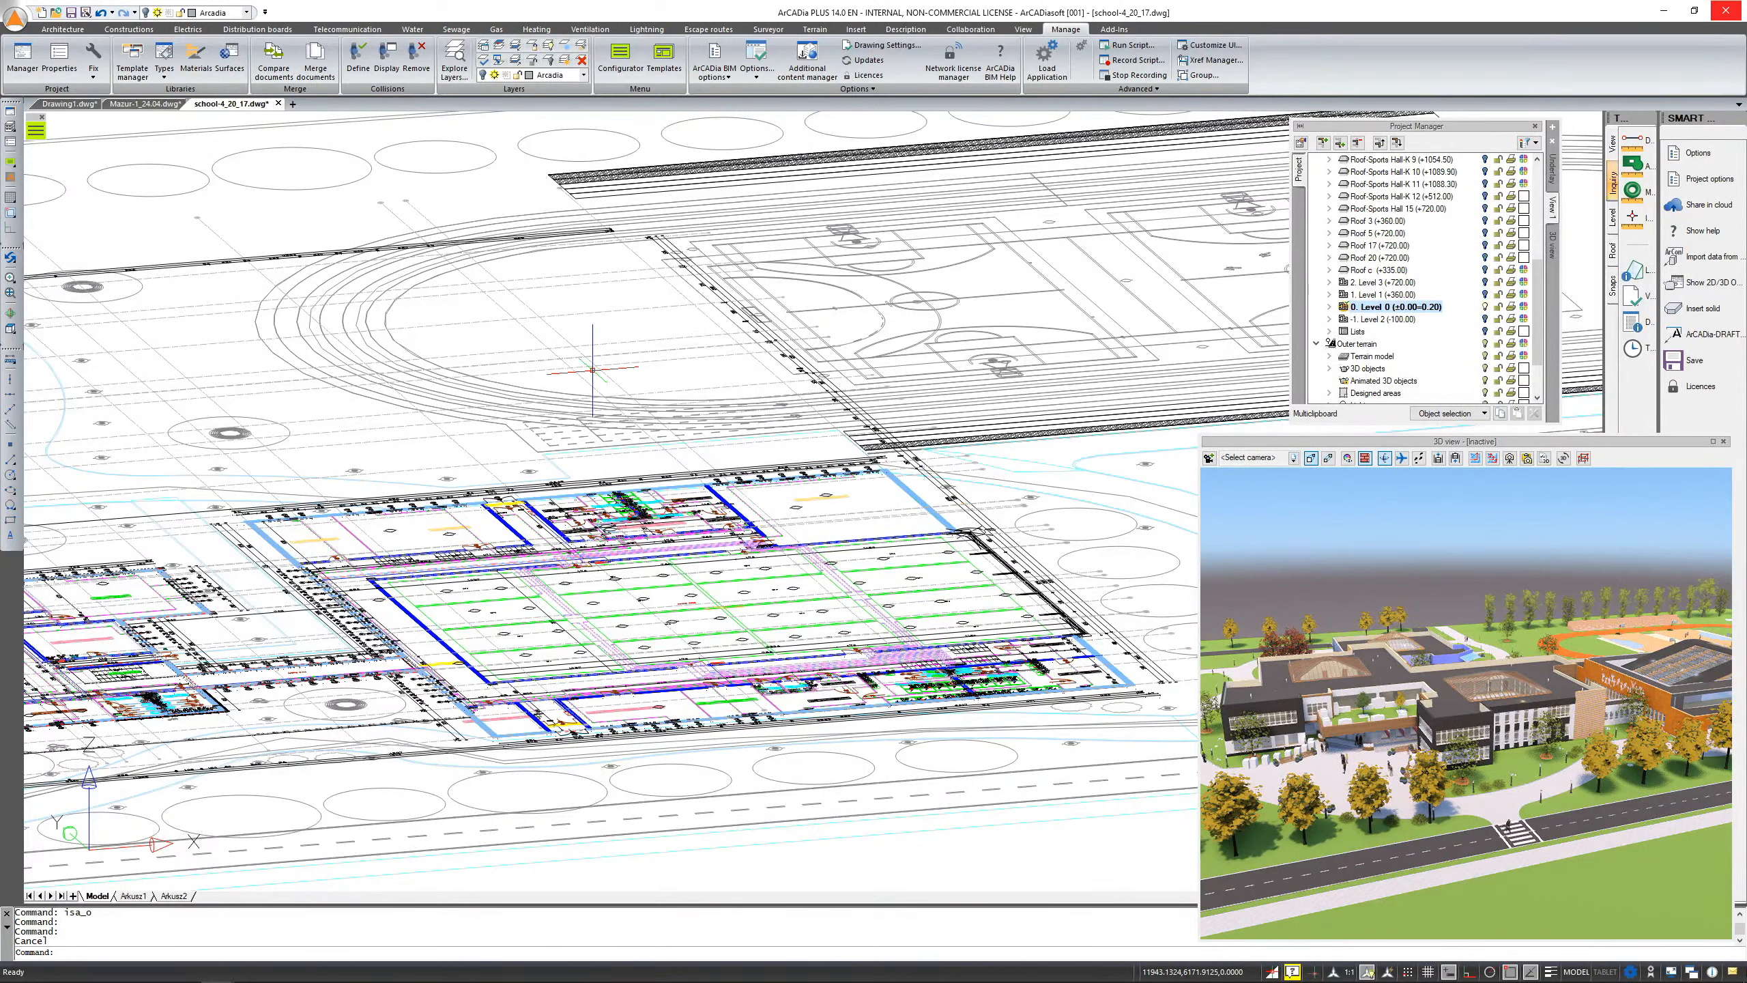
Return the drawing to top view and hide all Heating installations objects through the Project Manager's module visibility list
{"action": "left_click", "coordinate": [10, 329]}
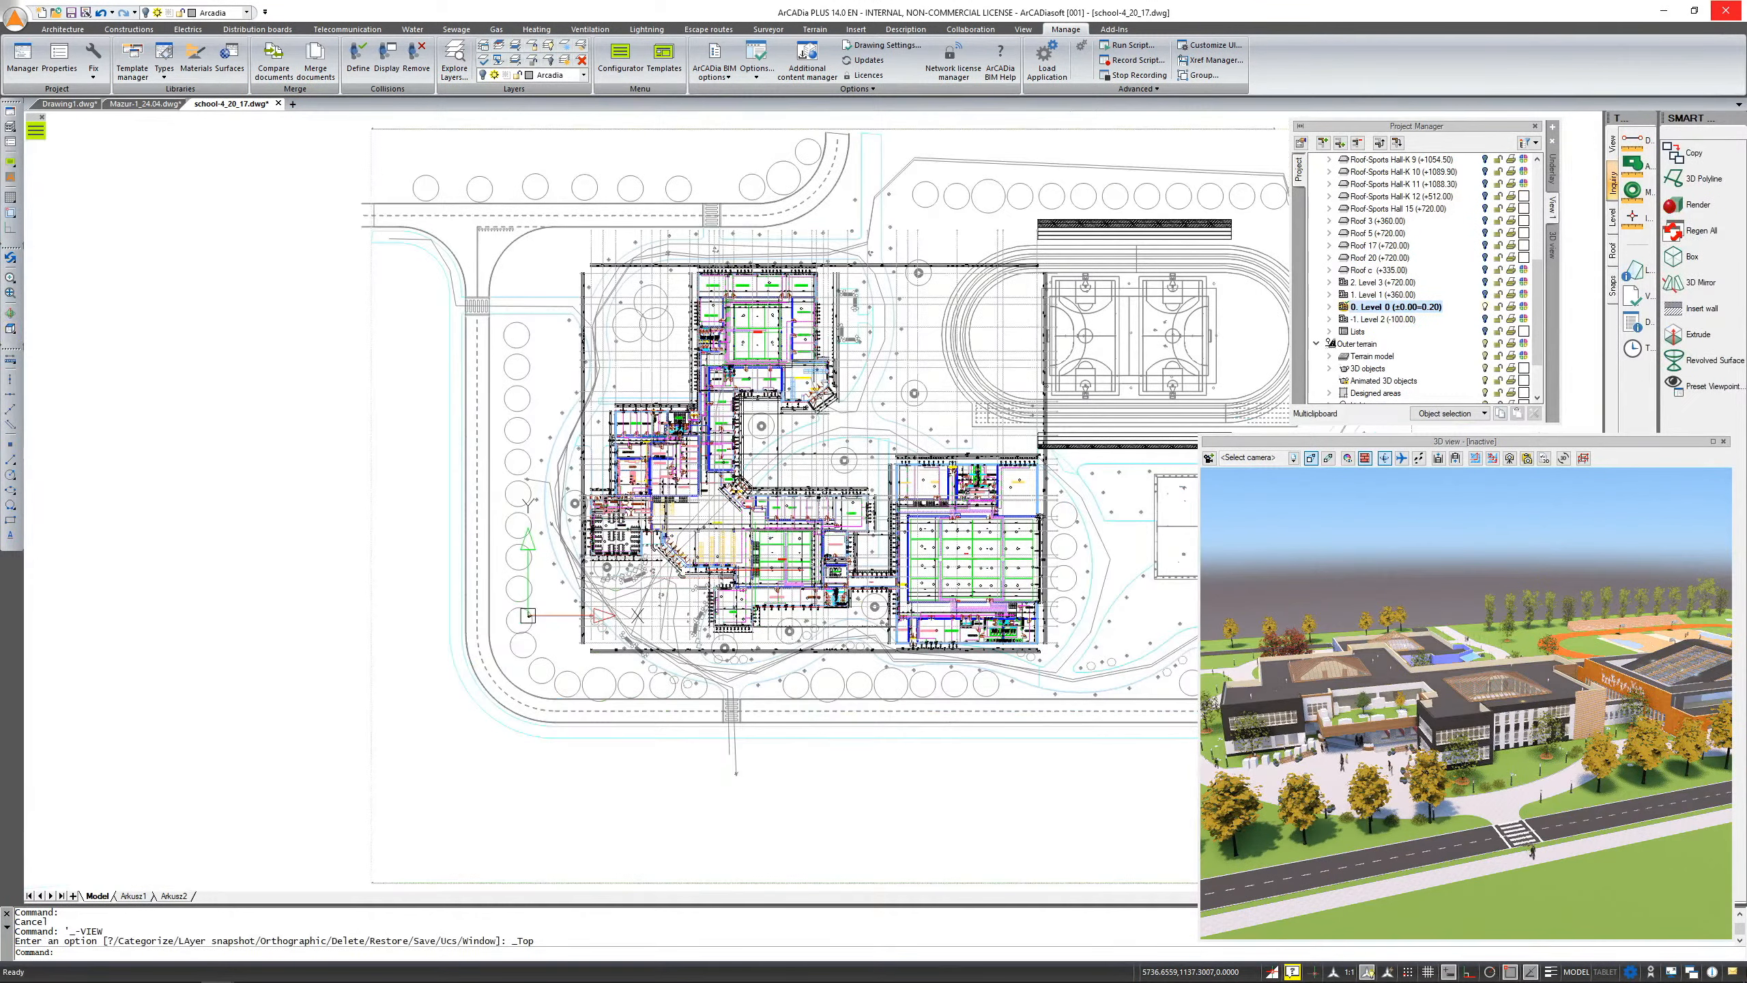
{"action": "scroll", "coordinate": [892, 748], "scroll_direction": "up", "scroll_amount": 10}
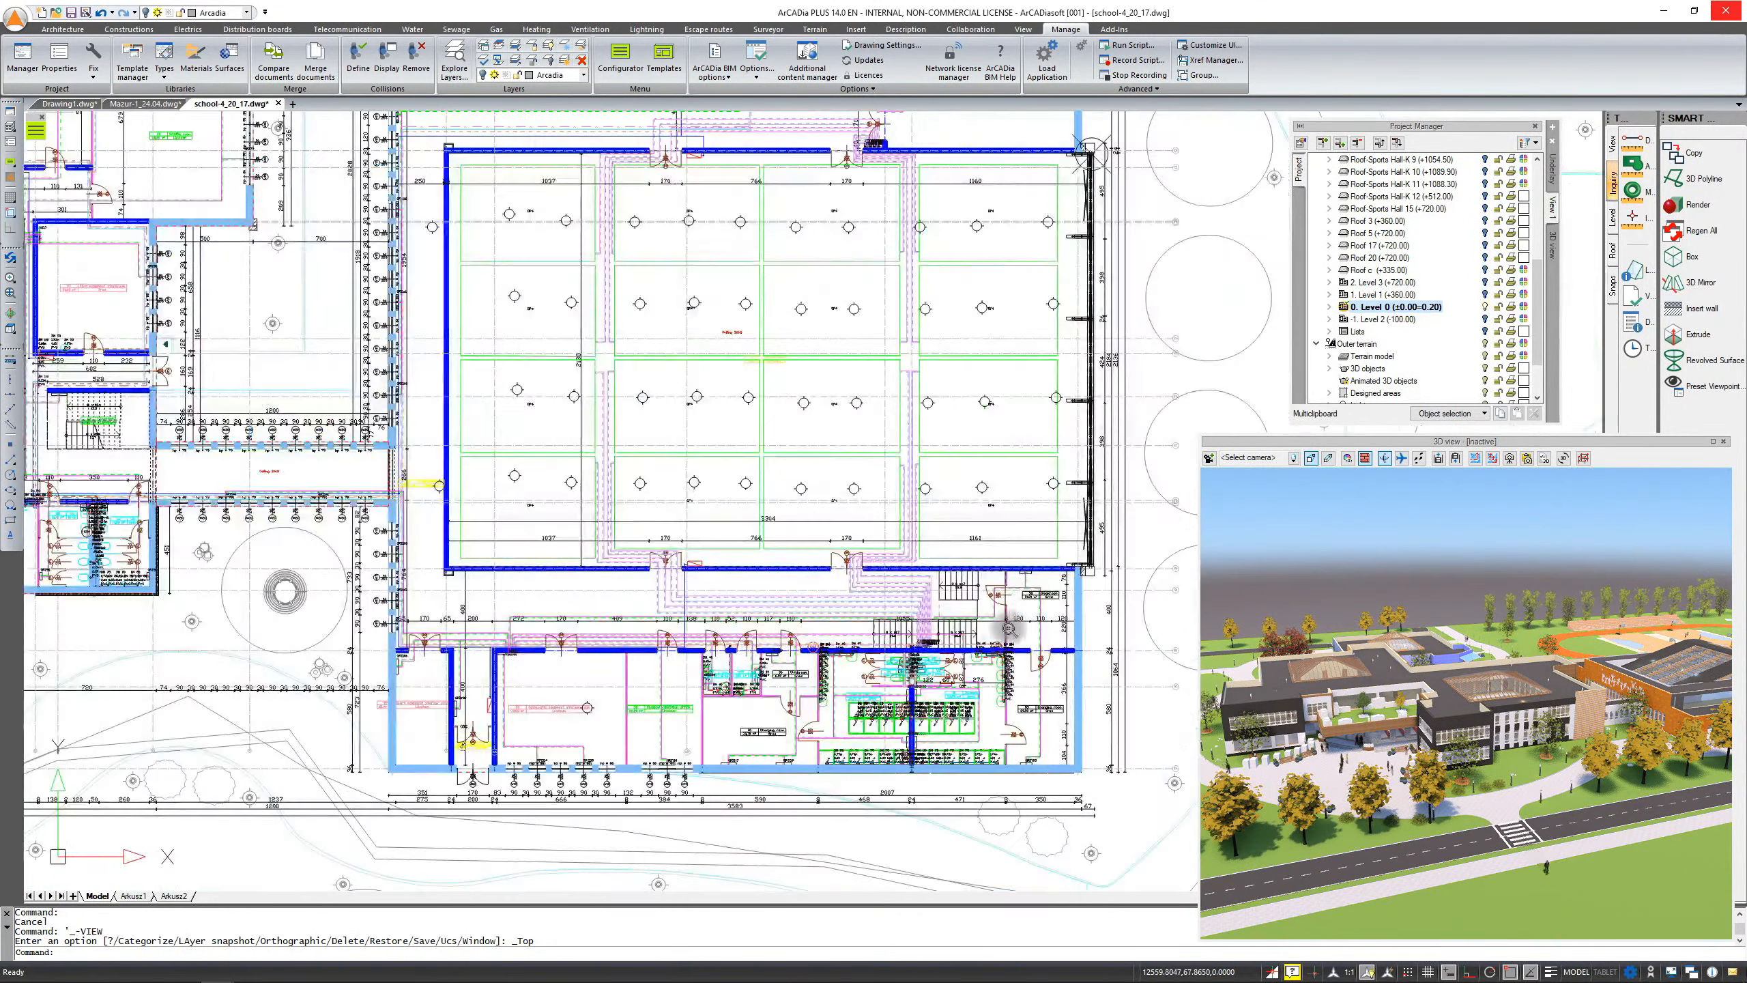
{"action": "scroll", "coordinate": [892, 748], "scroll_direction": "up", "scroll_amount": 6}
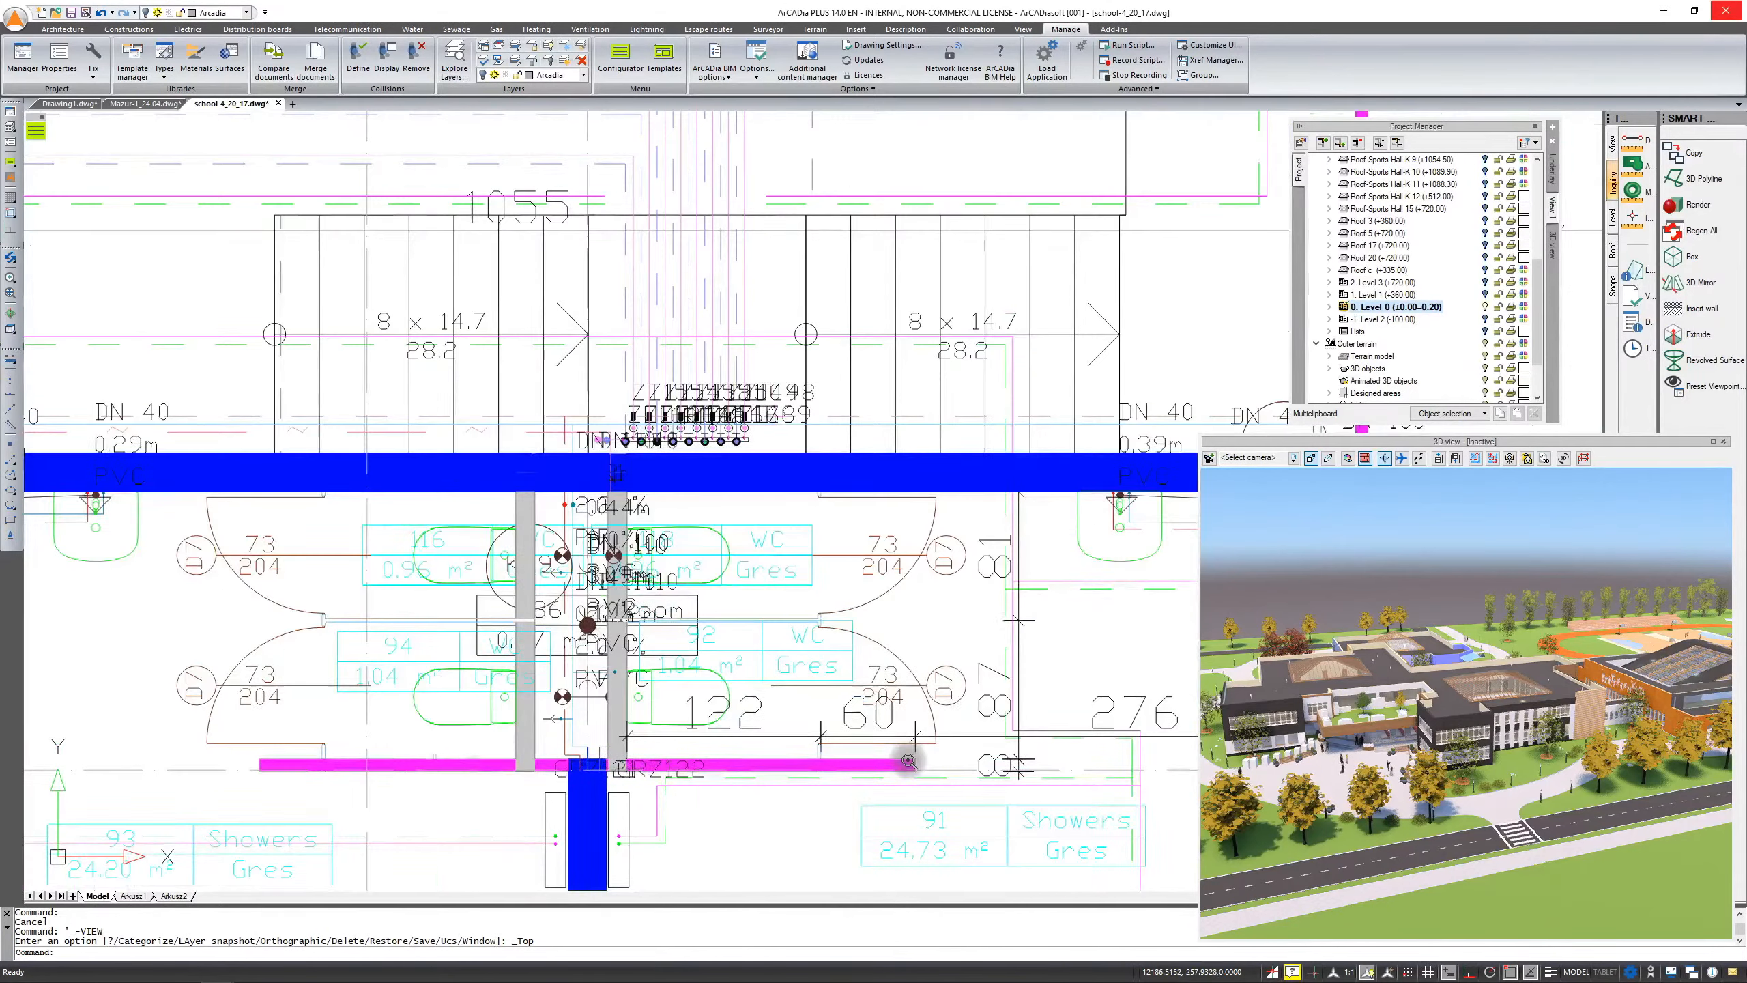
{"action": "middle_click_drag", "start_coordinate": [784, 618], "coordinate": [294, 340]}
{"action": "middle_click_drag", "start_coordinate": [808, 524], "coordinate": [275, 700]}
{"action": "middle_click_drag", "start_coordinate": [543, 639], "coordinate": [1118, 399]}
{"action": "scroll", "coordinate": [807, 382], "scroll_direction": "up", "scroll_amount": 1}
{"action": "middle_click_drag", "start_coordinate": [806, 381], "coordinate": [912, 673]}
{"action": "scroll", "coordinate": [823, 664], "scroll_direction": "down", "scroll_amount": 2}
{"action": "middle_click_drag", "start_coordinate": [735, 575], "coordinate": [853, 592]}
{"action": "scroll", "coordinate": [849, 591], "scroll_direction": "down", "scroll_amount": 1}
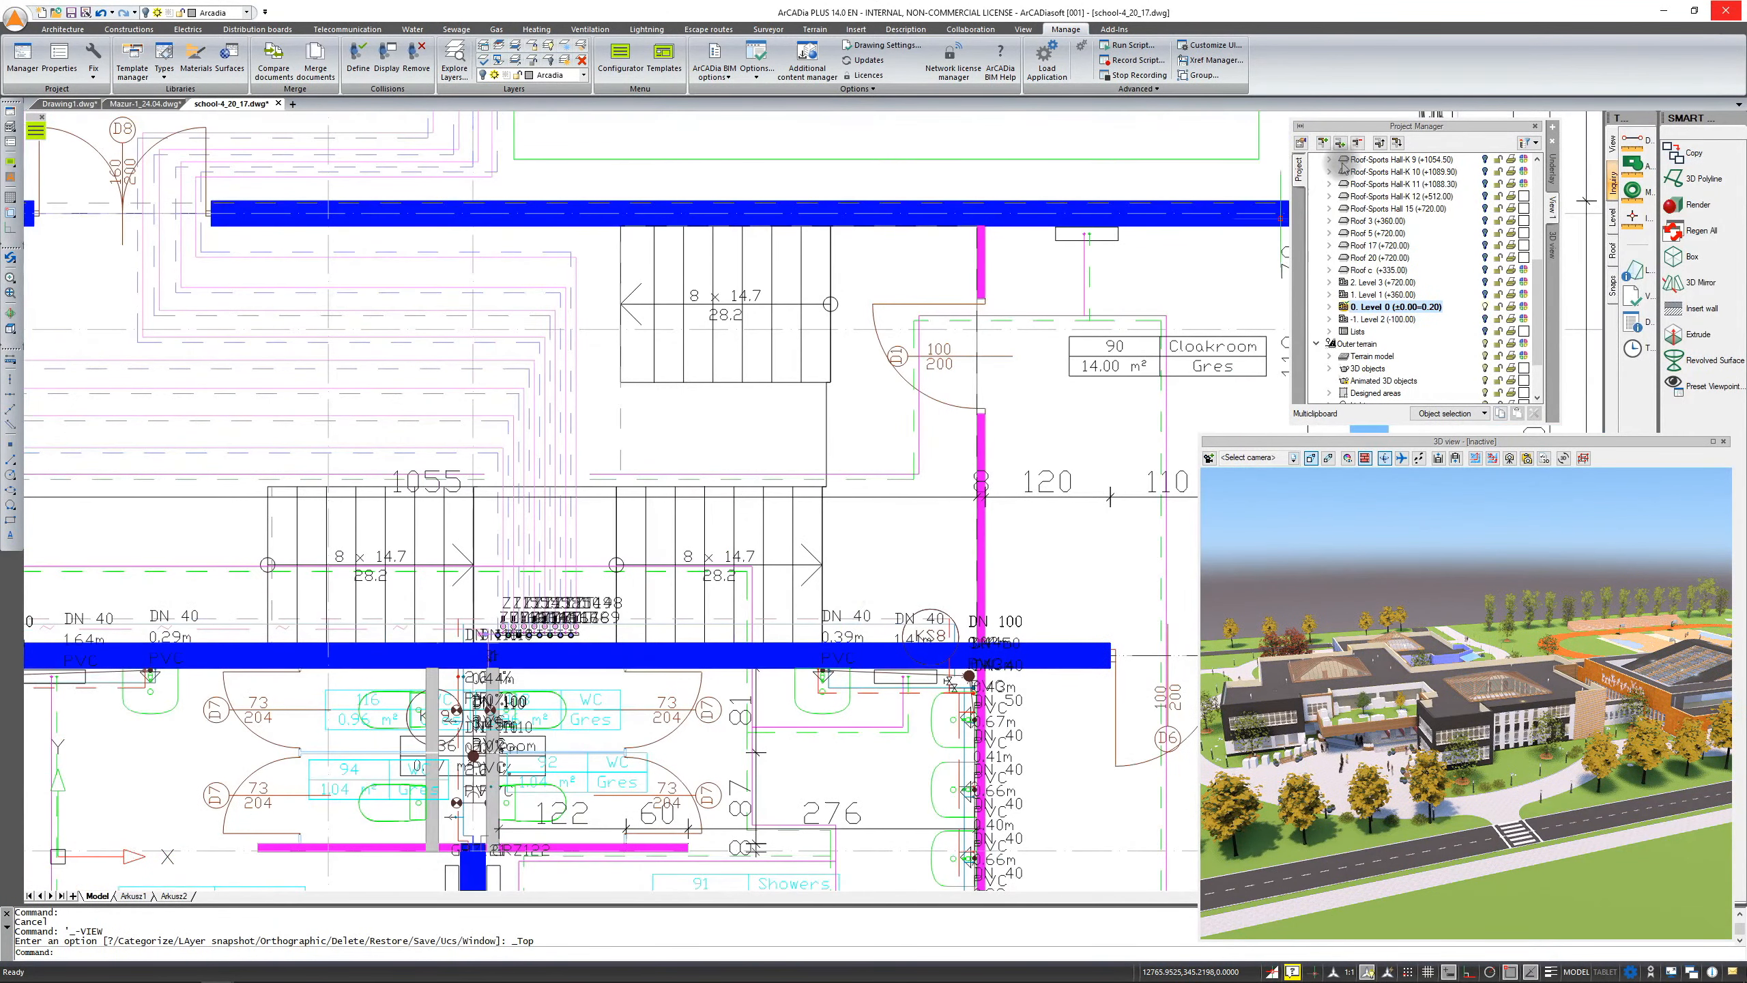
{"action": "left_click", "coordinate": [1538, 144]}
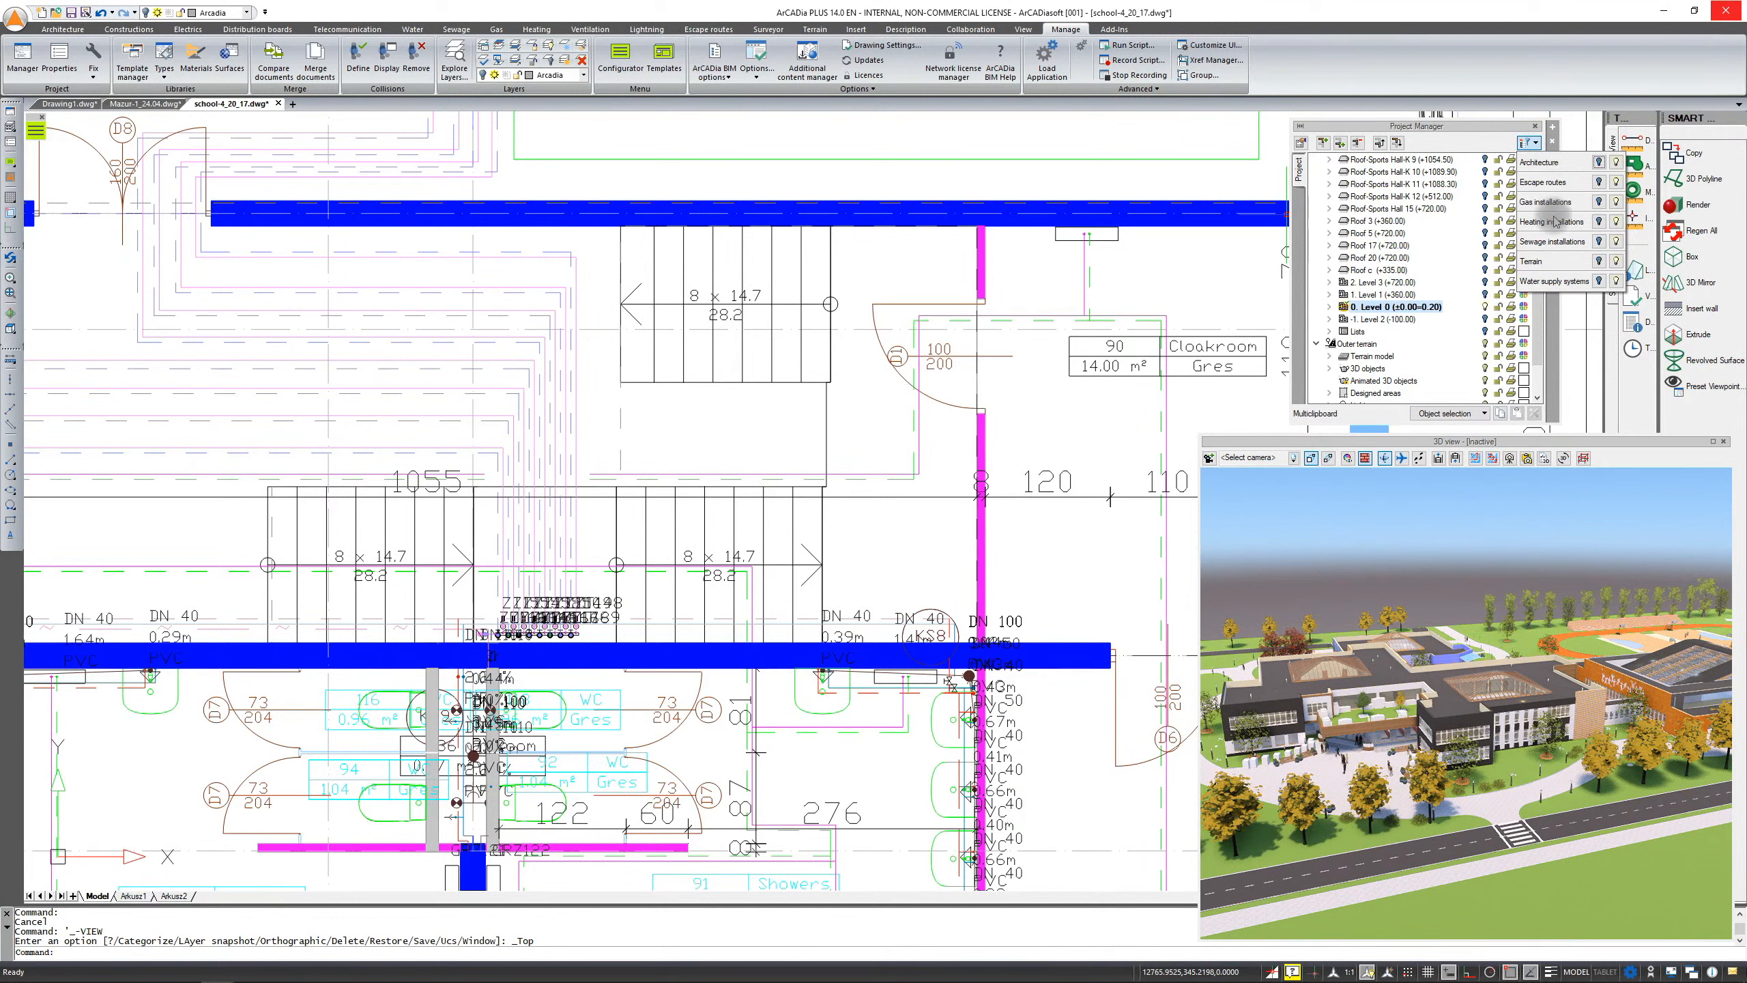
{"action": "left_click", "coordinate": [1599, 222]}
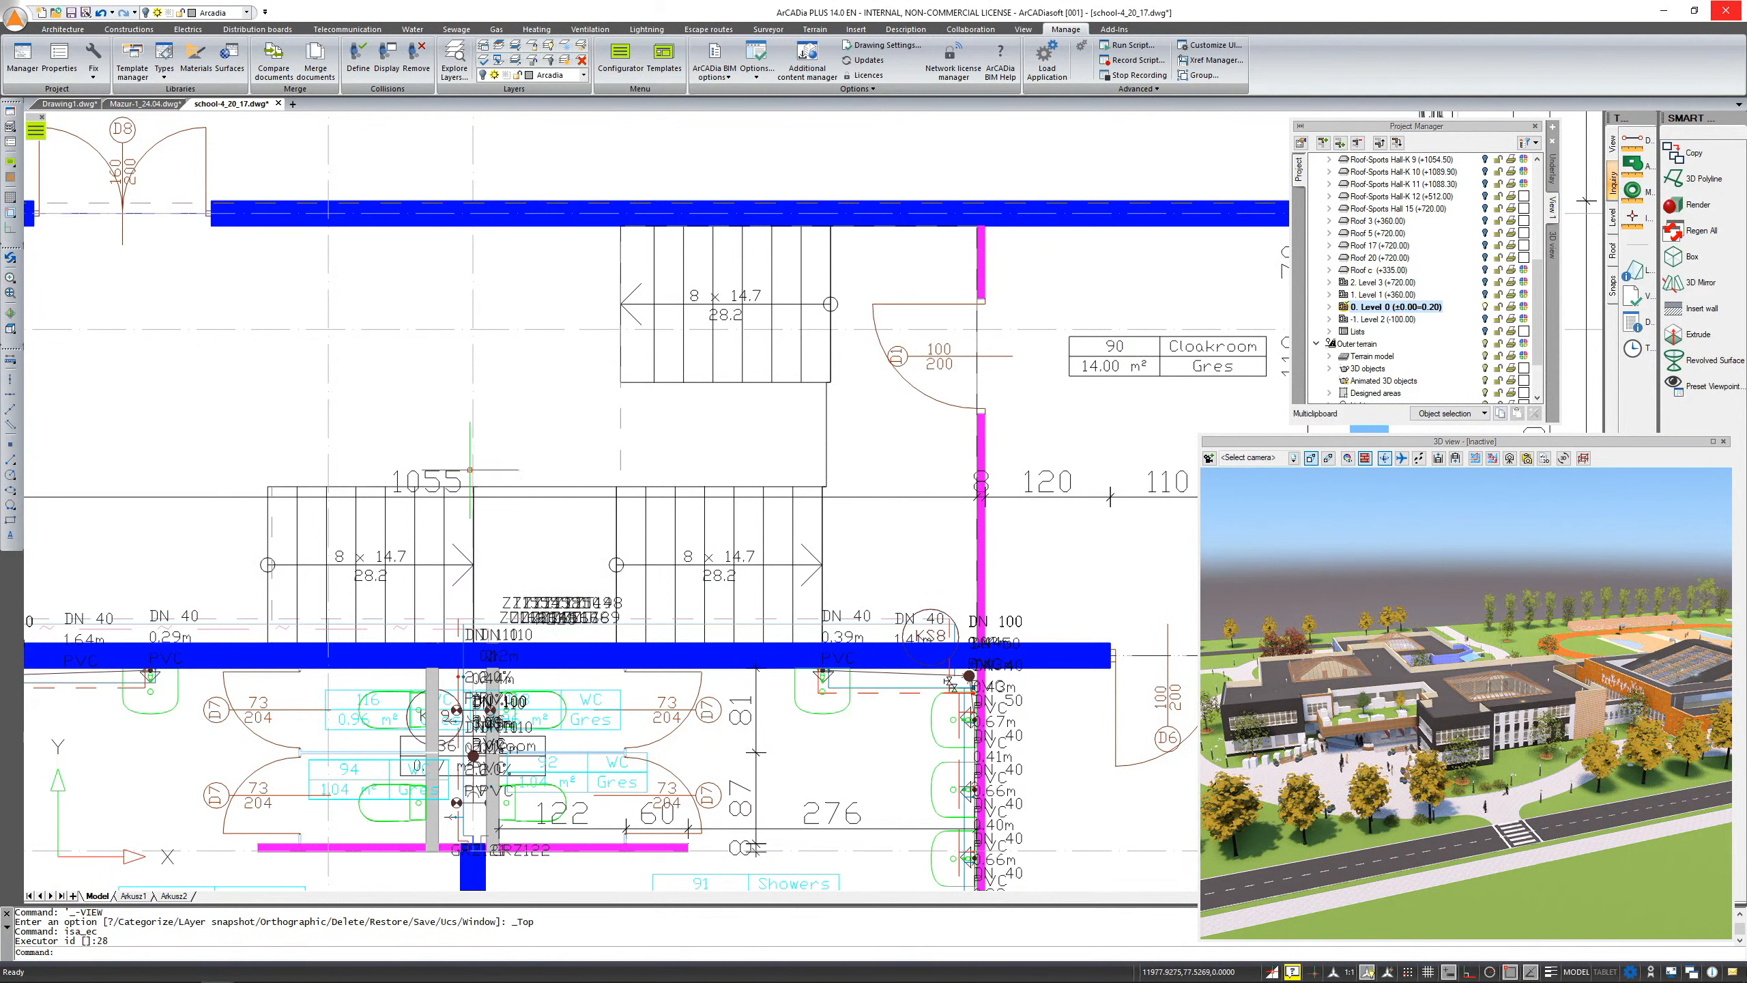
Pan and zoom across the school floor plan to examine the remaining installations
{"action": "scroll", "coordinate": [637, 605], "scroll_direction": "down", "scroll_amount": 3}
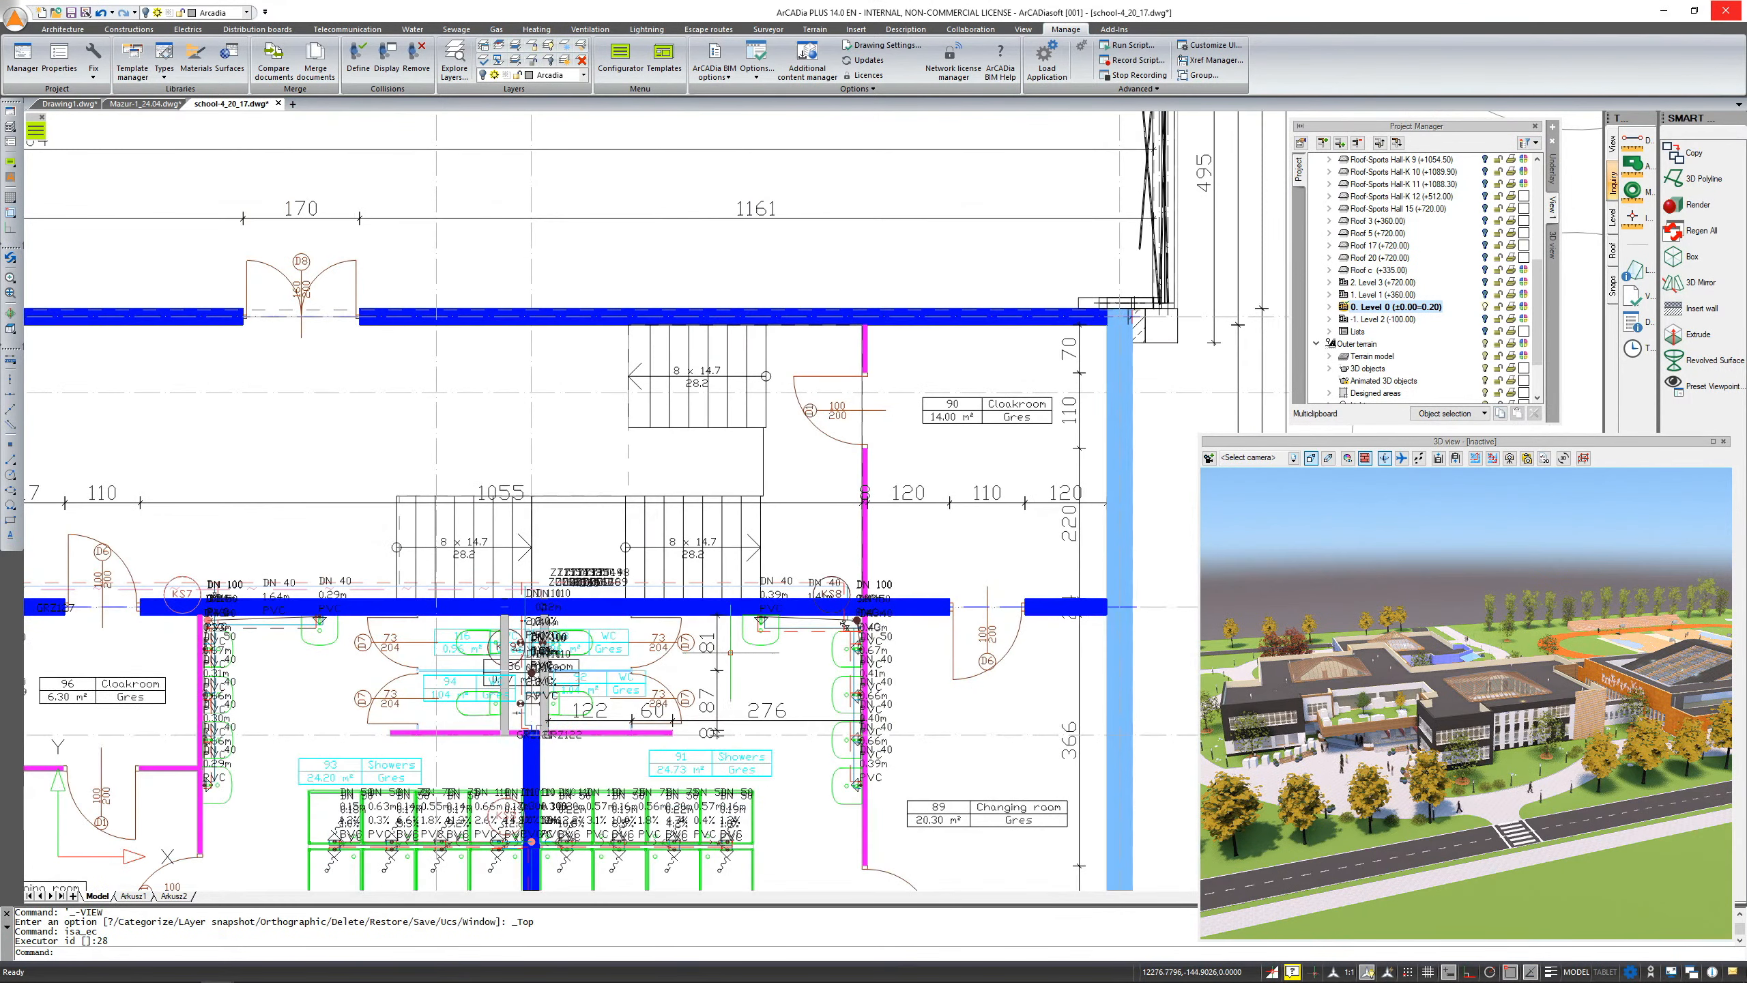
{"action": "middle_click_drag", "start_coordinate": [720, 575], "coordinate": [720, 535]}
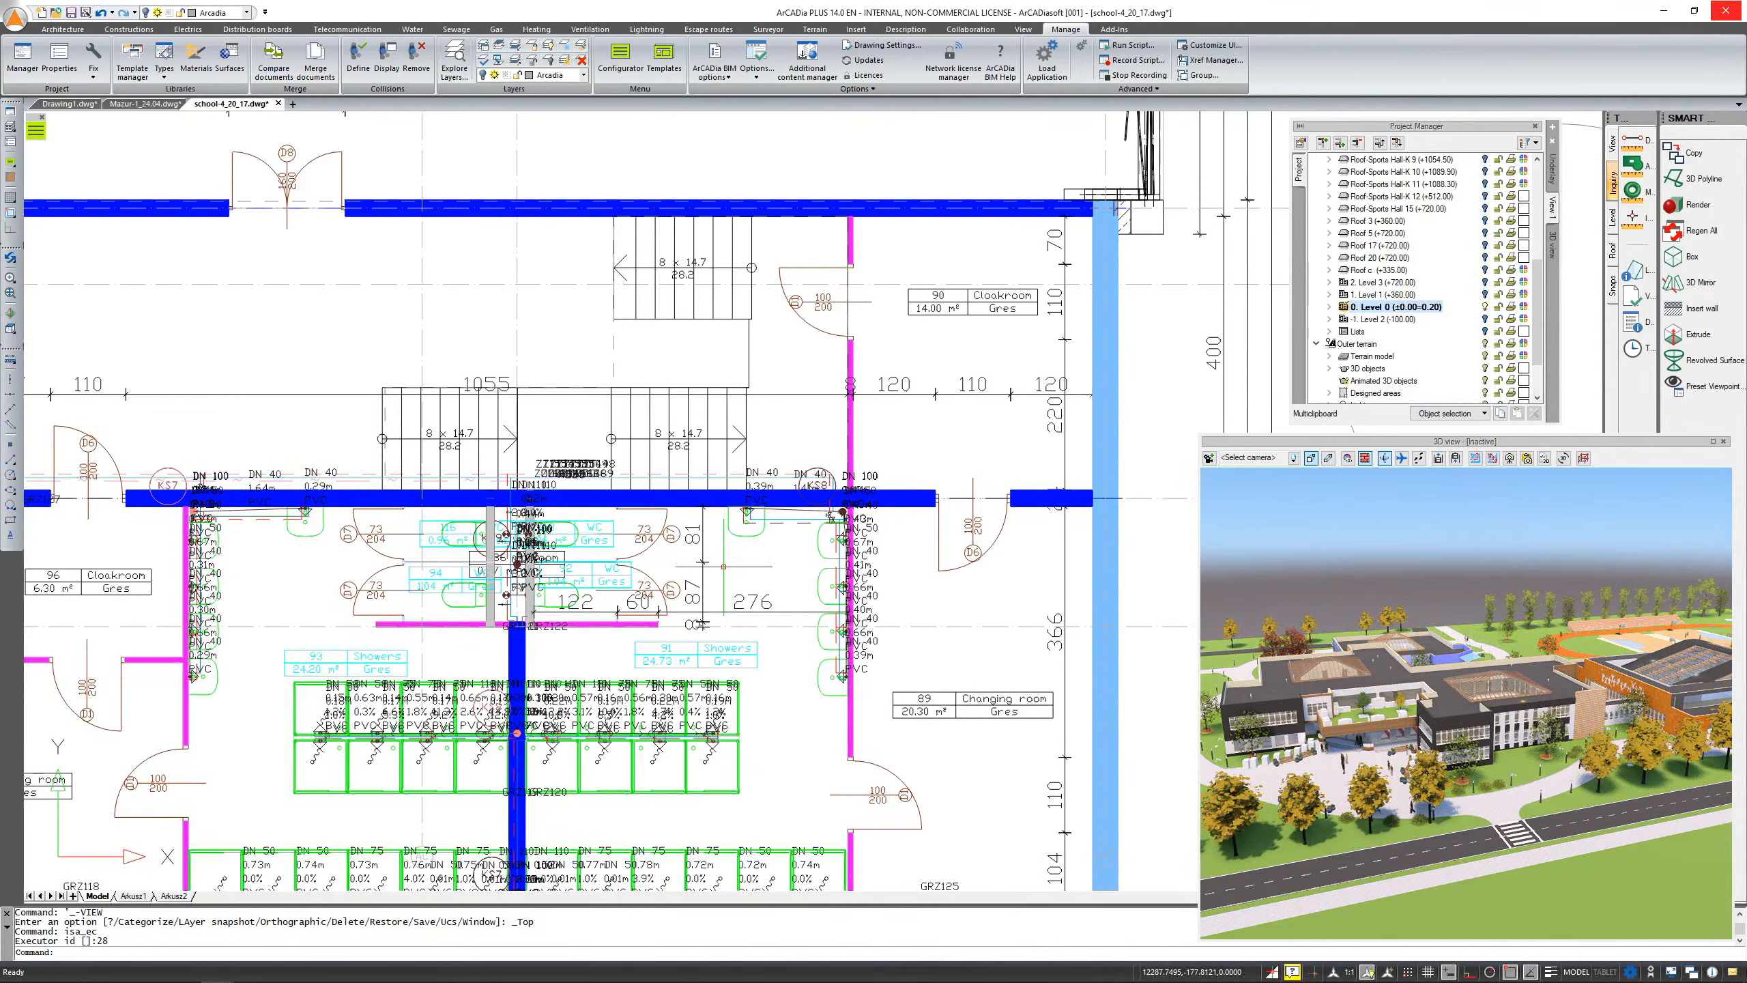
{"action": "middle_click_drag", "start_coordinate": [834, 693], "coordinate": [831, 555]}
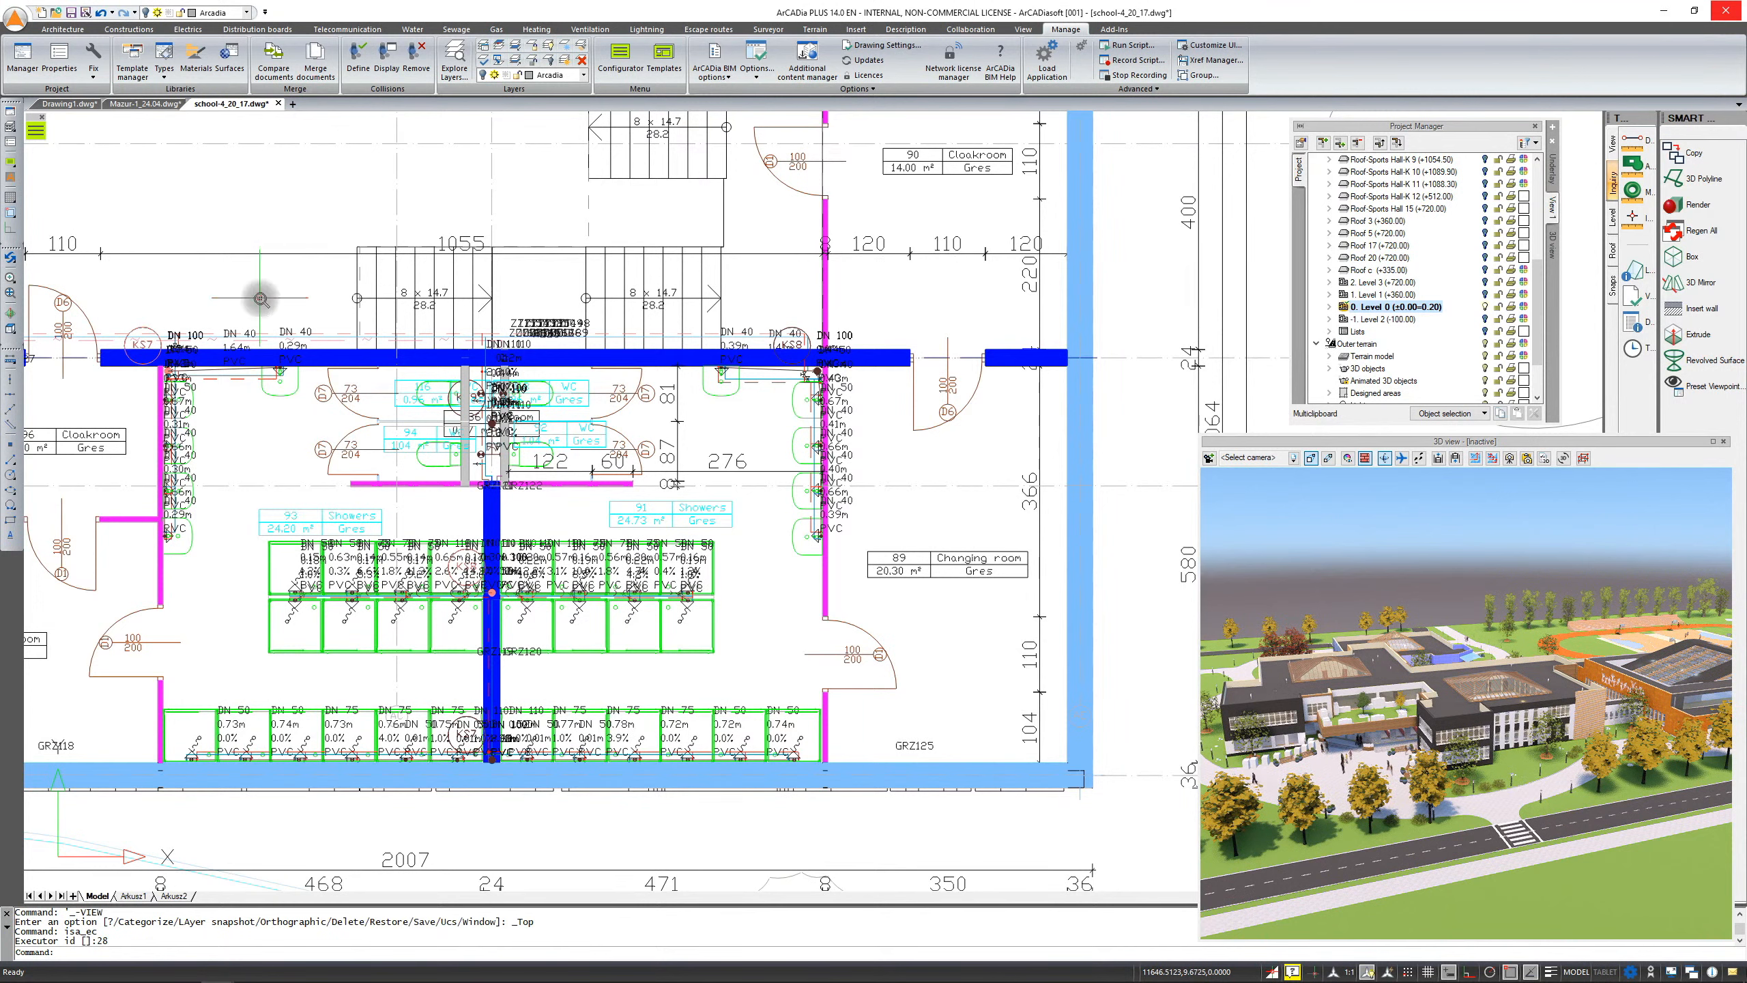
{"action": "scroll", "coordinate": [261, 289], "scroll_direction": "down", "scroll_amount": 5}
{"action": "scroll", "coordinate": [261, 290], "scroll_direction": "down", "scroll_amount": 5}
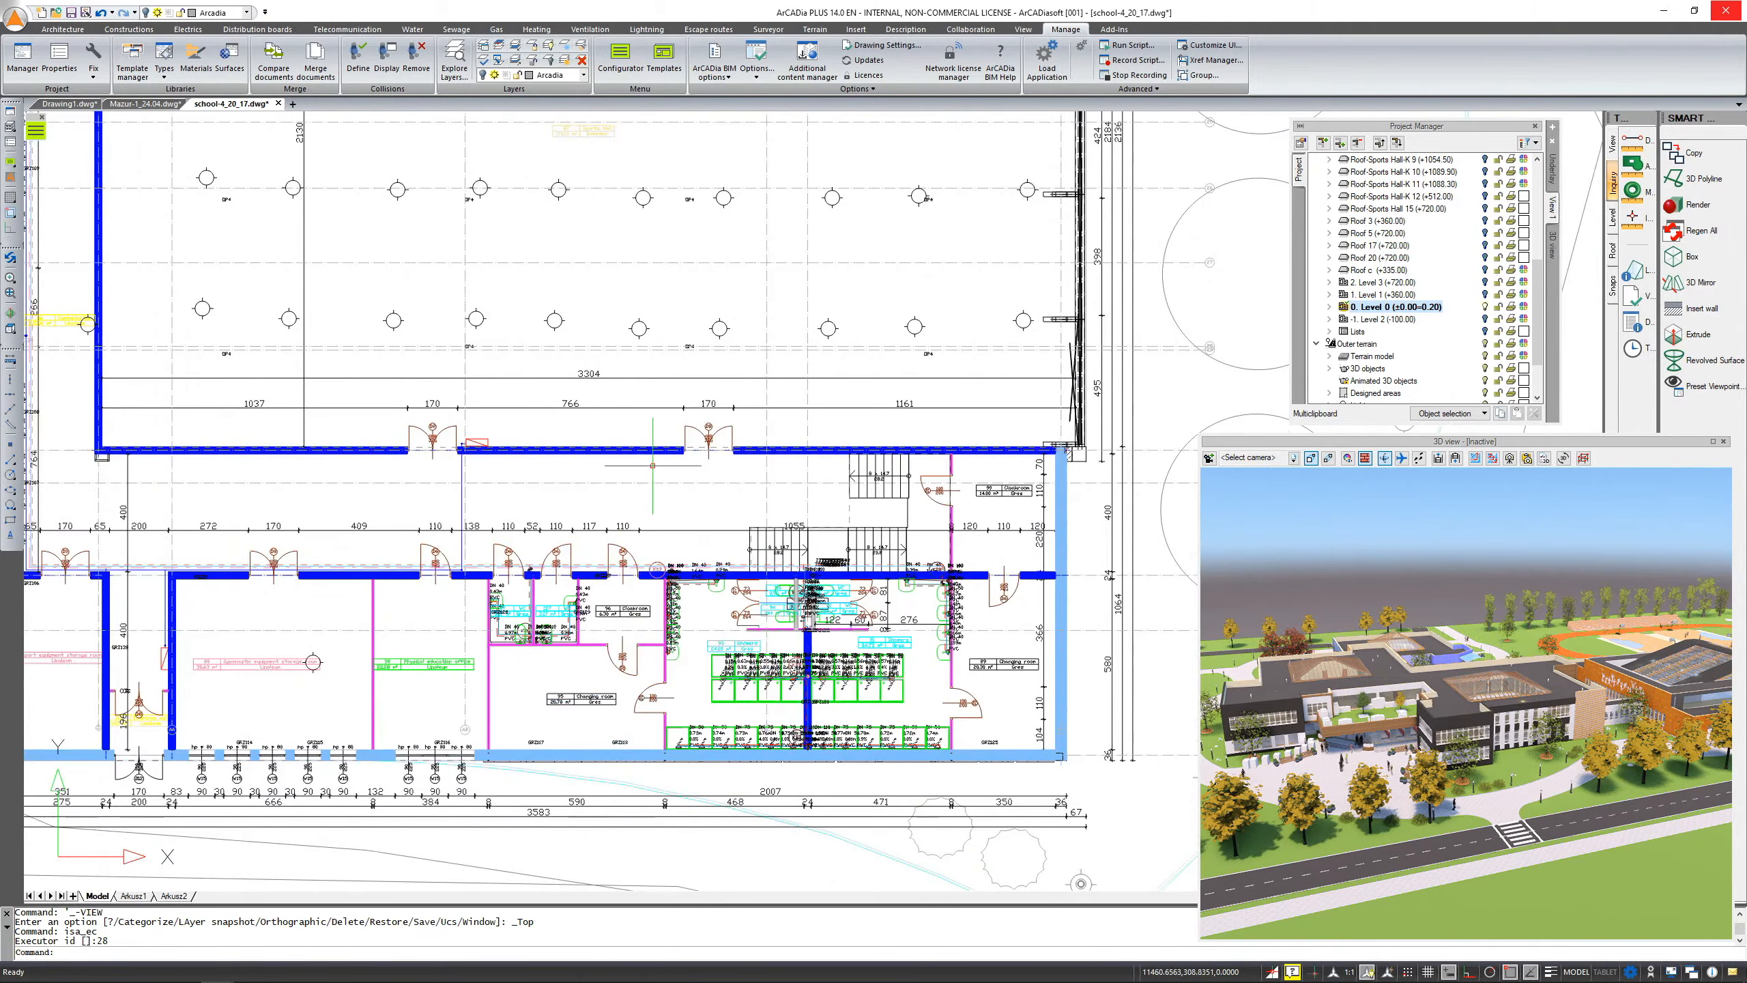
{"action": "scroll", "coordinate": [850, 548], "scroll_direction": "down", "scroll_amount": 2}
{"action": "middle_click_drag", "start_coordinate": [576, 398], "coordinate": [796, 586]}
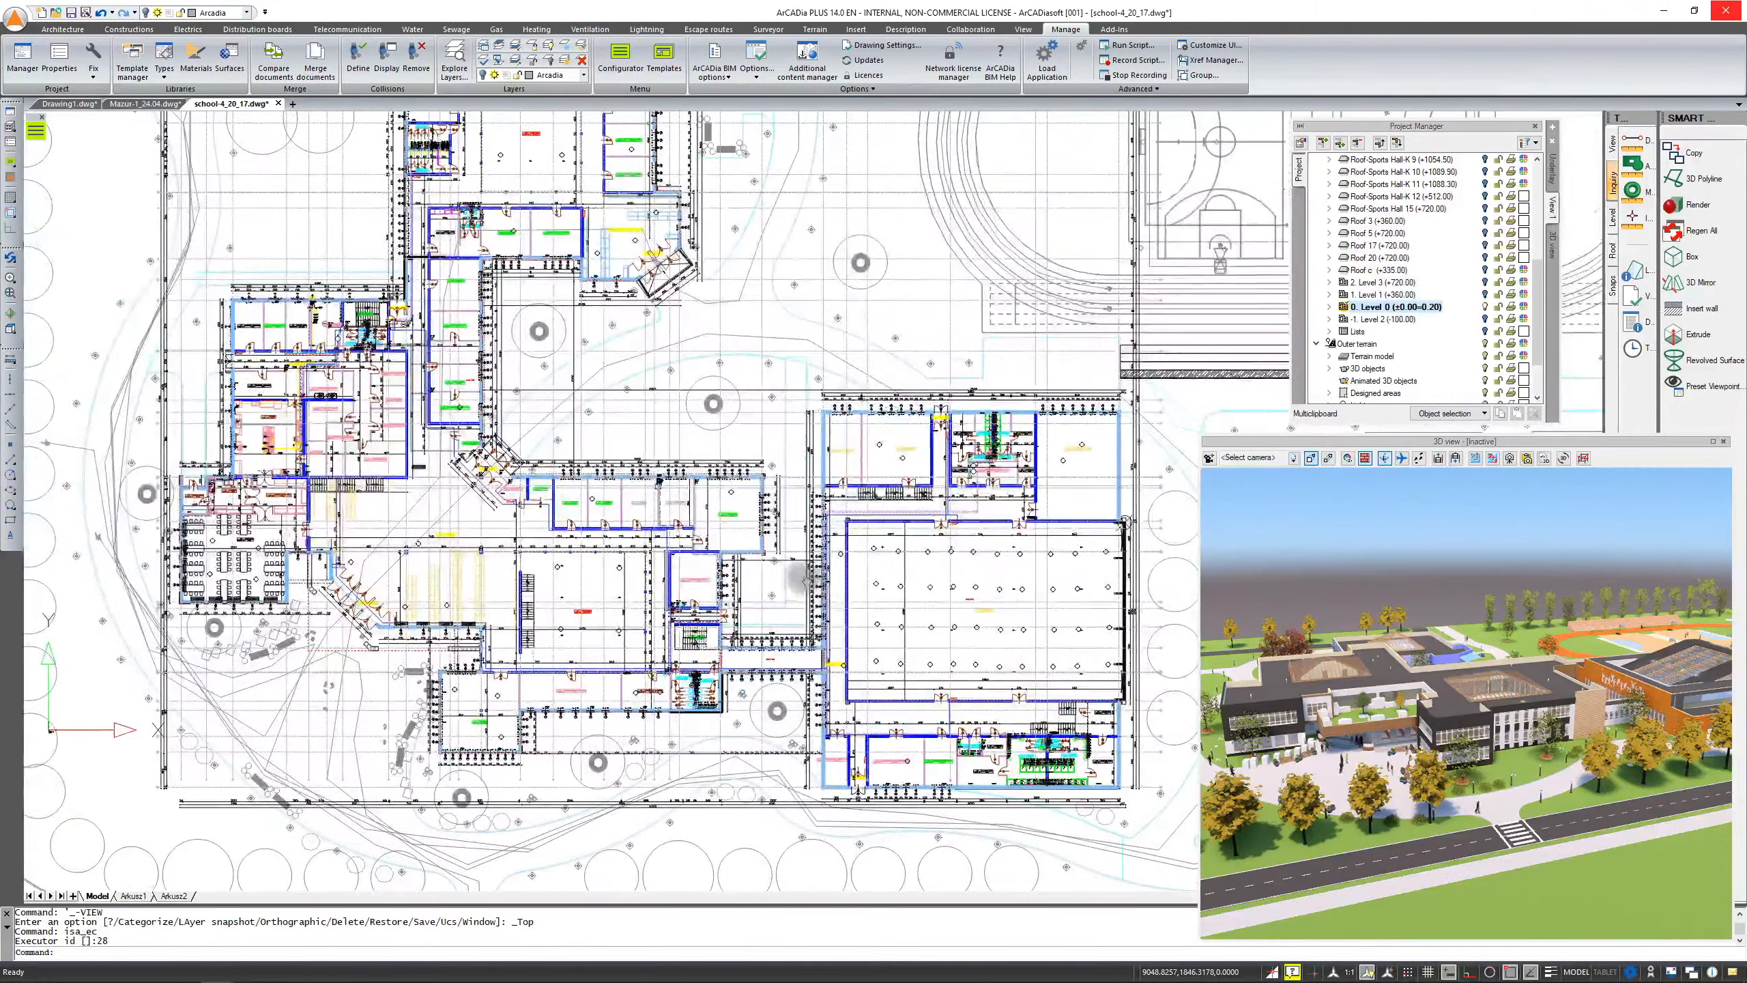
{"action": "middle_click_drag", "start_coordinate": [851, 480], "coordinate": [788, 554]}
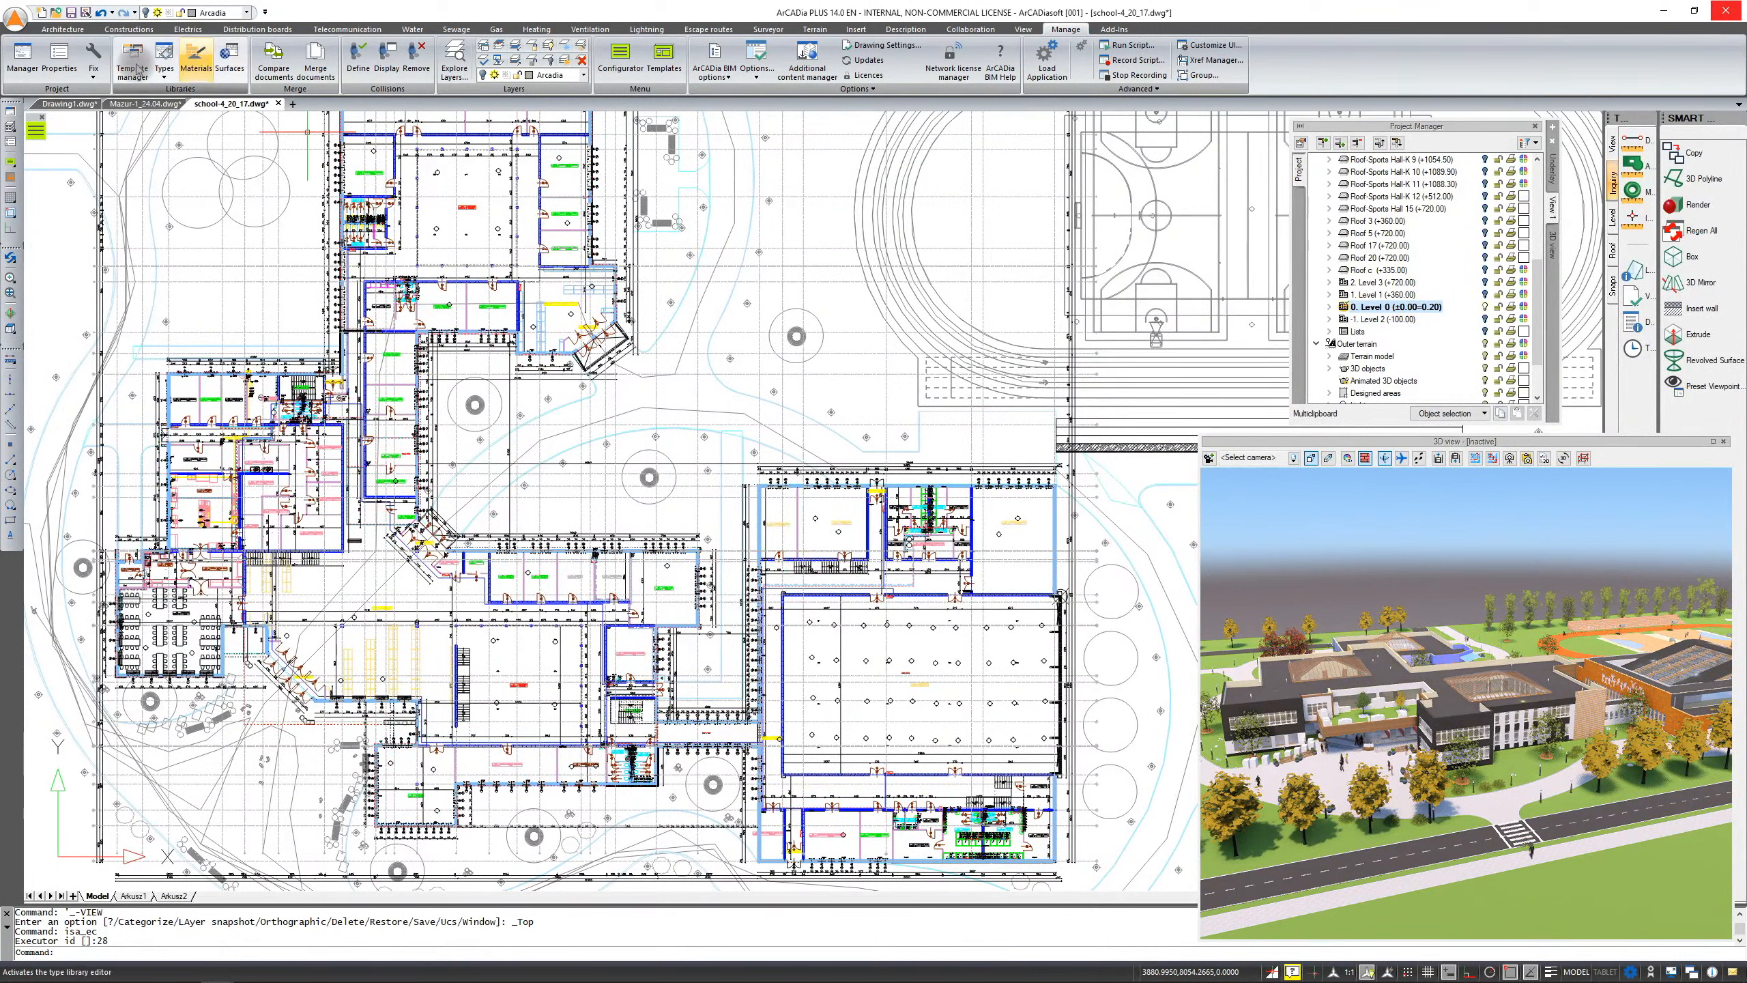
Switch to the Mazur_1_24.04 drawing and select elements in cross-section A-A to inspect their properties
{"action": "left_click", "coordinate": [96, 77]}
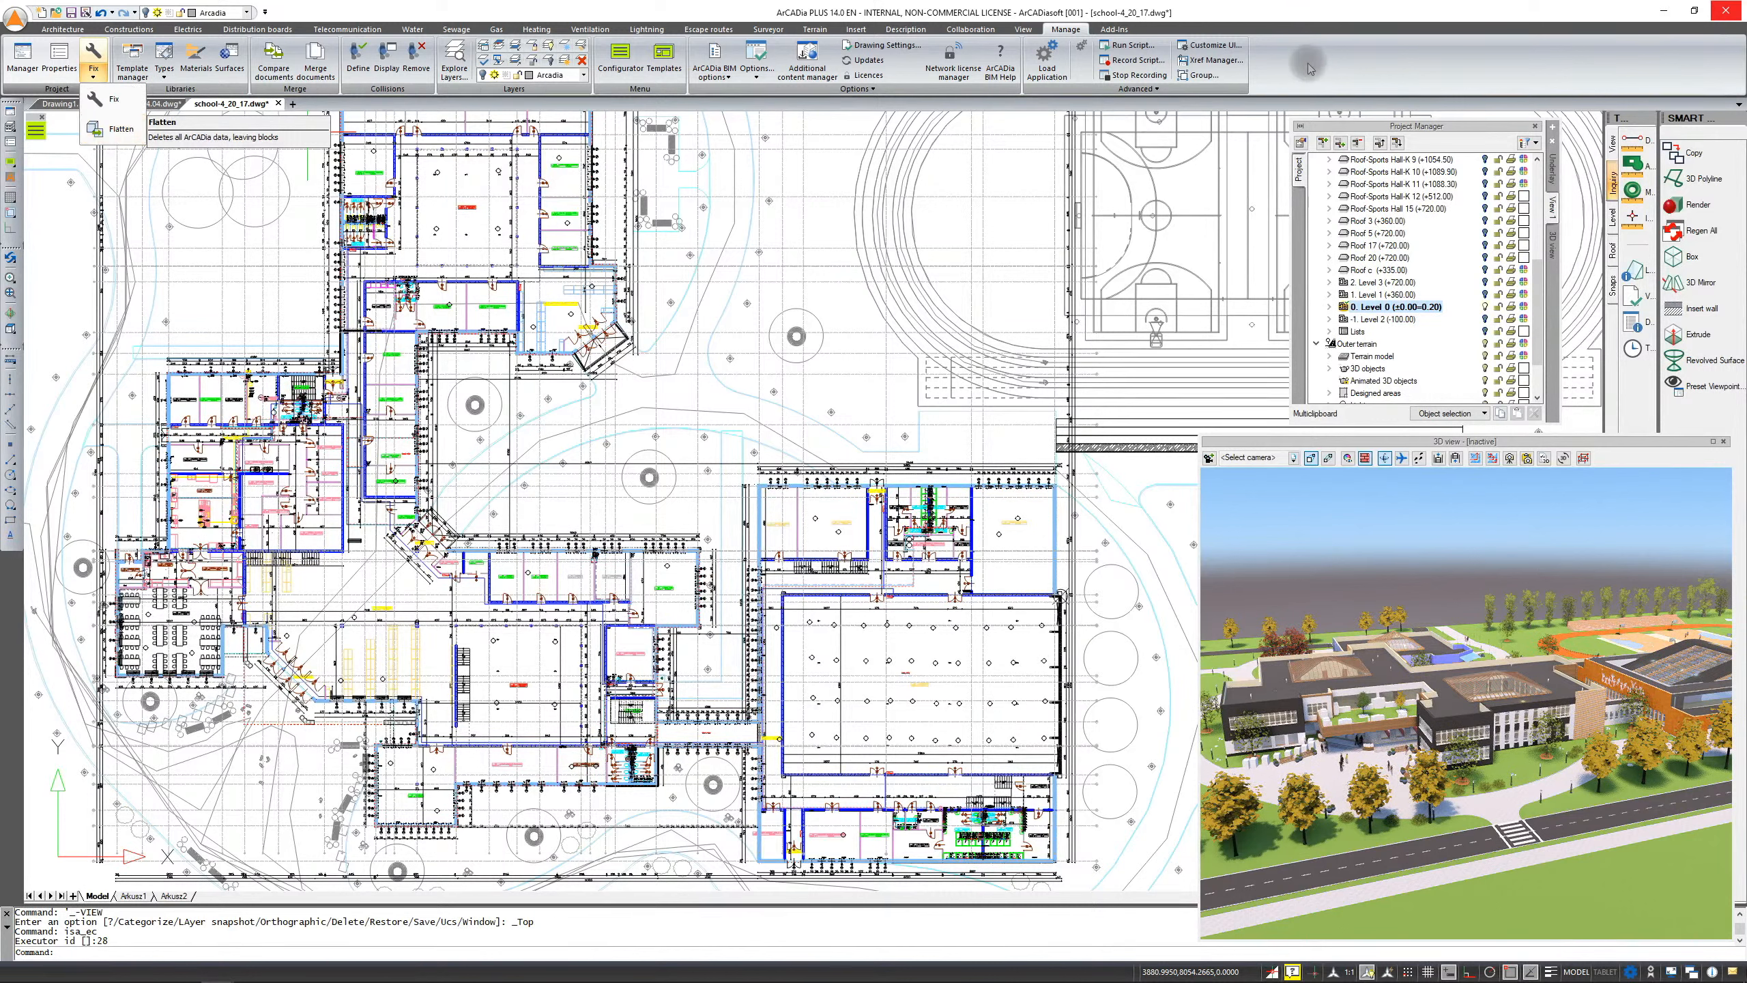
{"action": "left_click", "coordinate": [120, 131]}
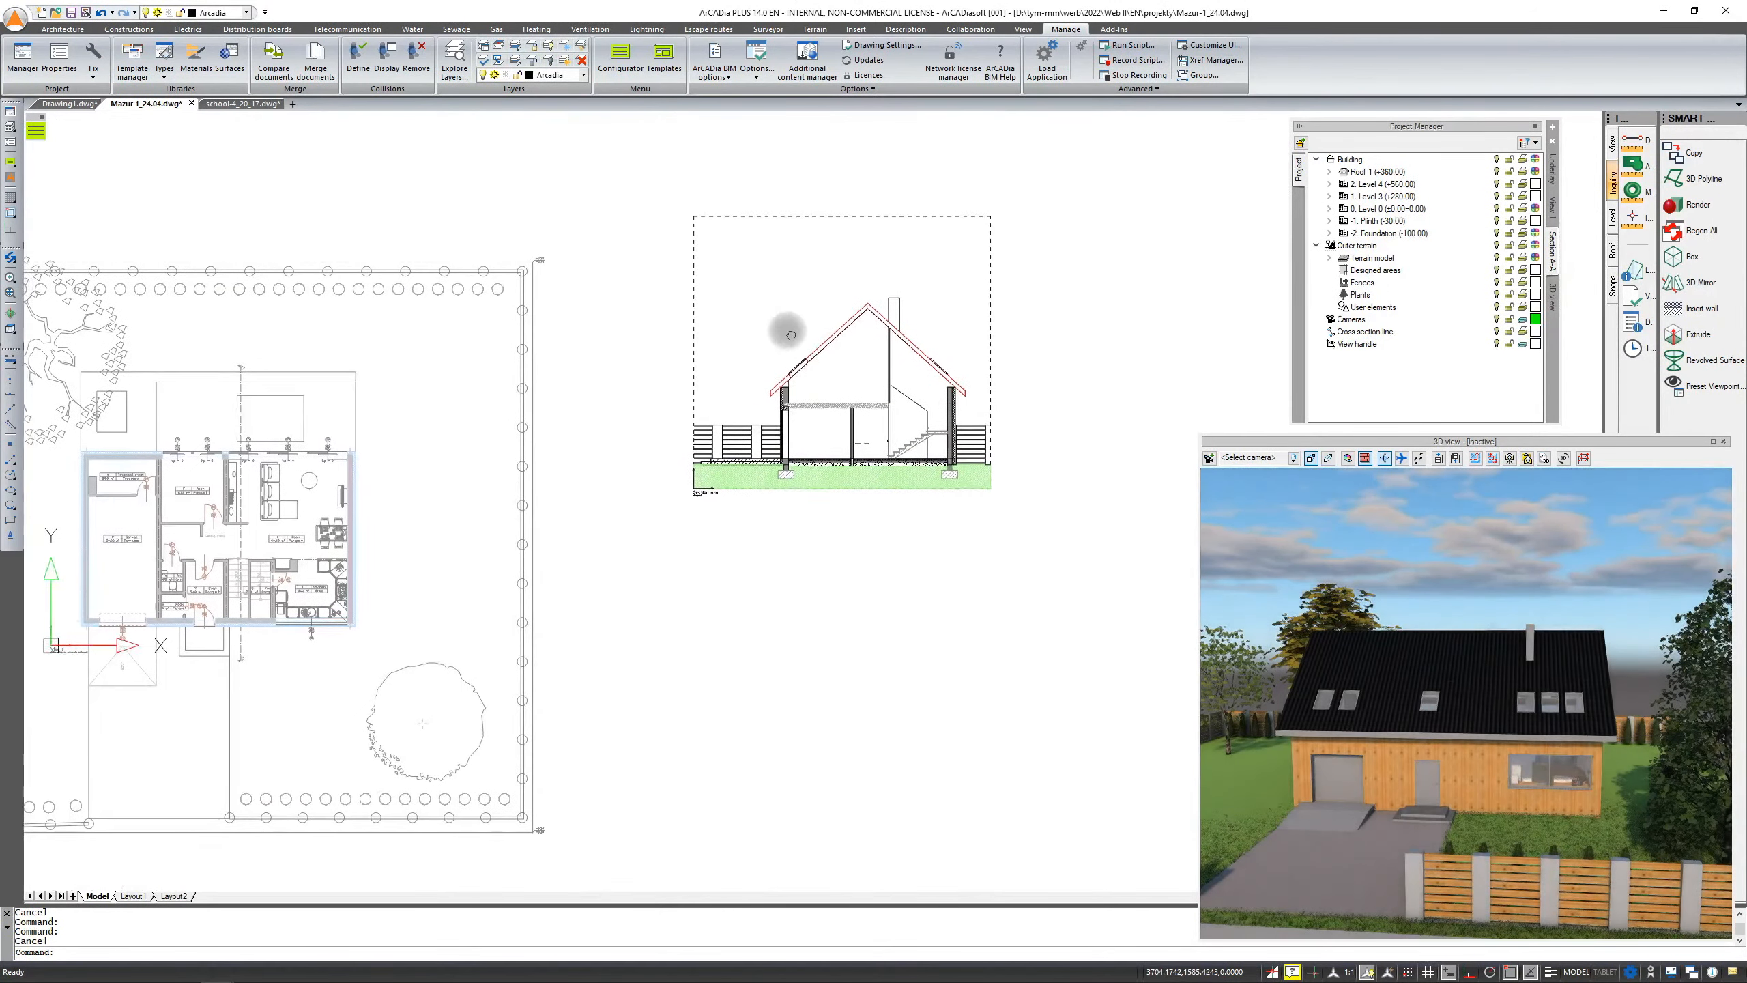
{"action": "scroll", "coordinate": [791, 335], "scroll_direction": "up", "scroll_amount": 3}
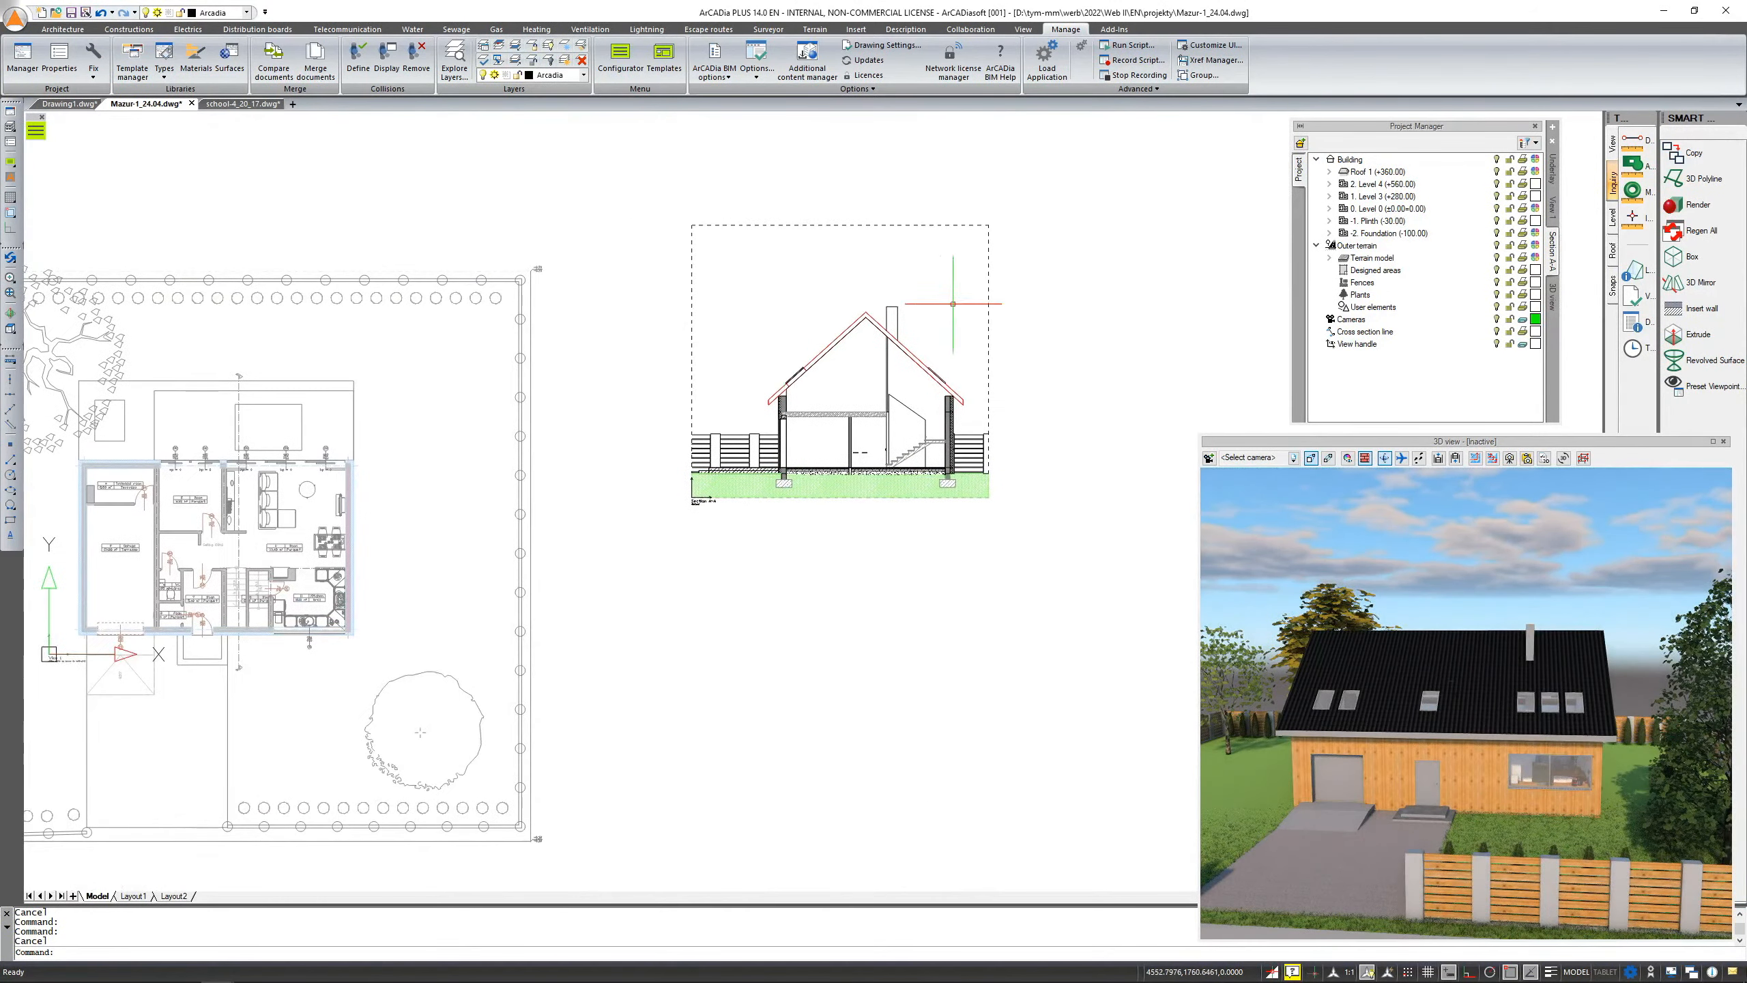
{"action": "middle_click_drag", "start_coordinate": [779, 524], "coordinate": [791, 485]}
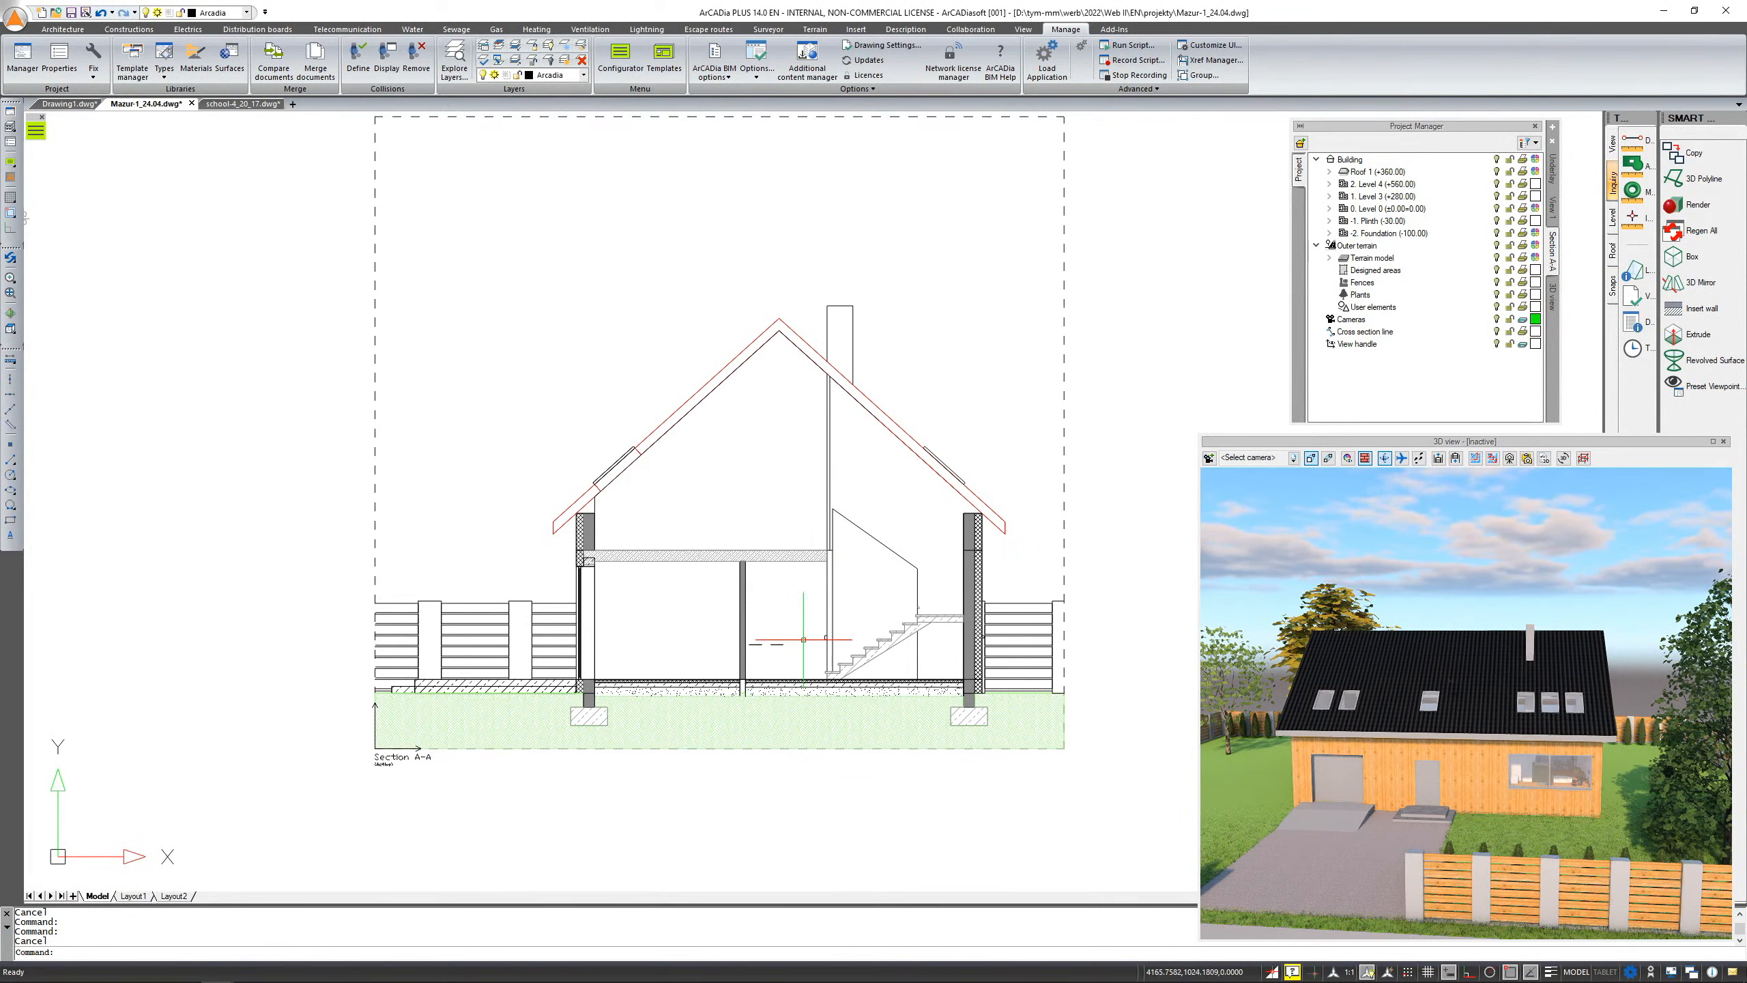
{"action": "left_click", "coordinate": [794, 472]}
{"action": "left_click", "coordinate": [671, 367]}
{"action": "key", "text": "Escape"}
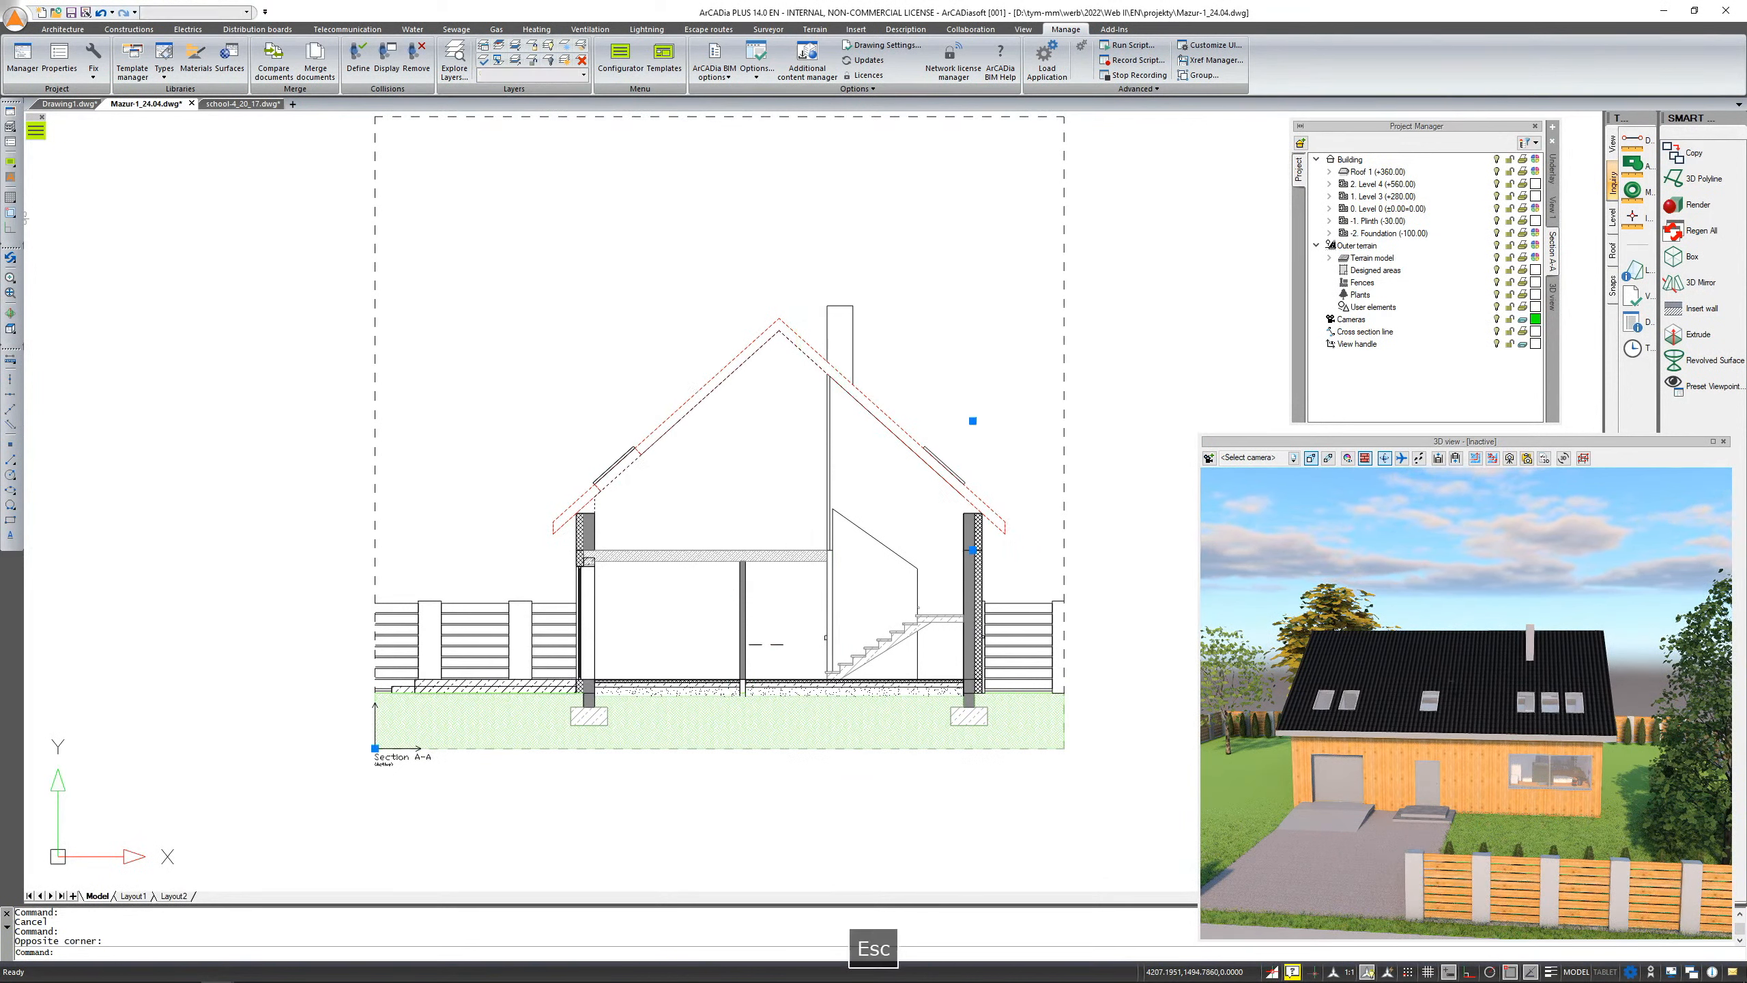
{"action": "left_click", "coordinate": [851, 316]}
{"action": "left_click", "coordinate": [836, 334]}
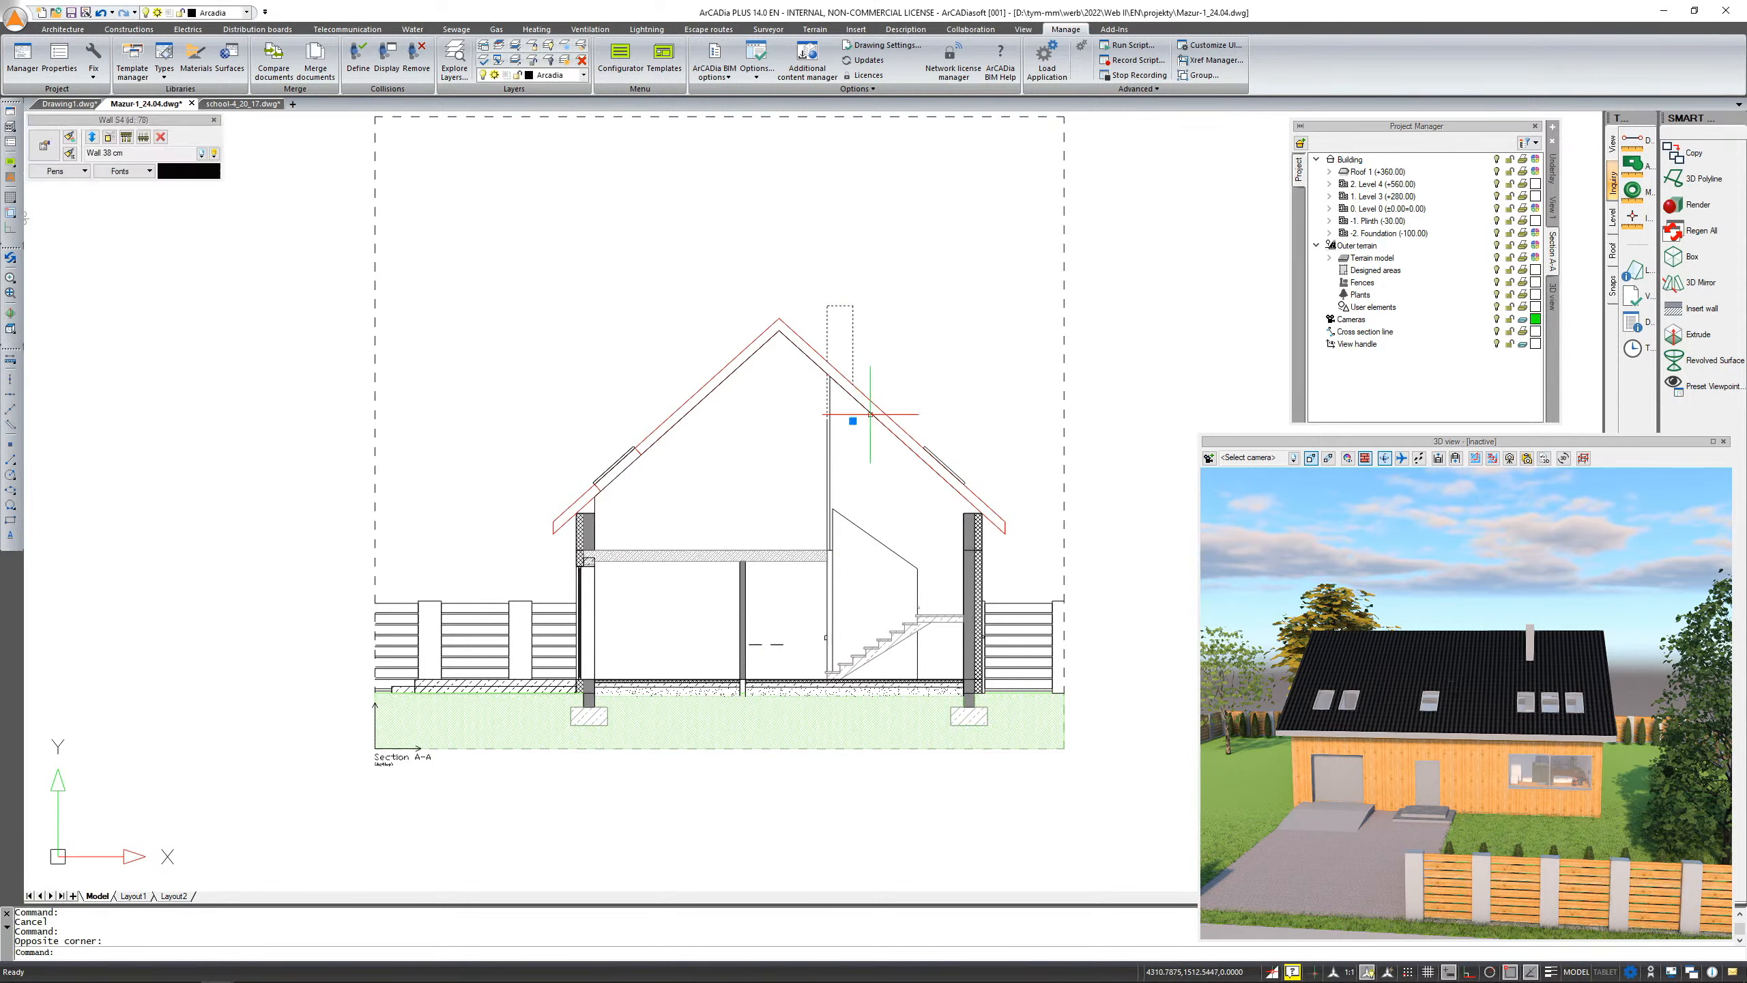
{"action": "key", "text": "Escape"}
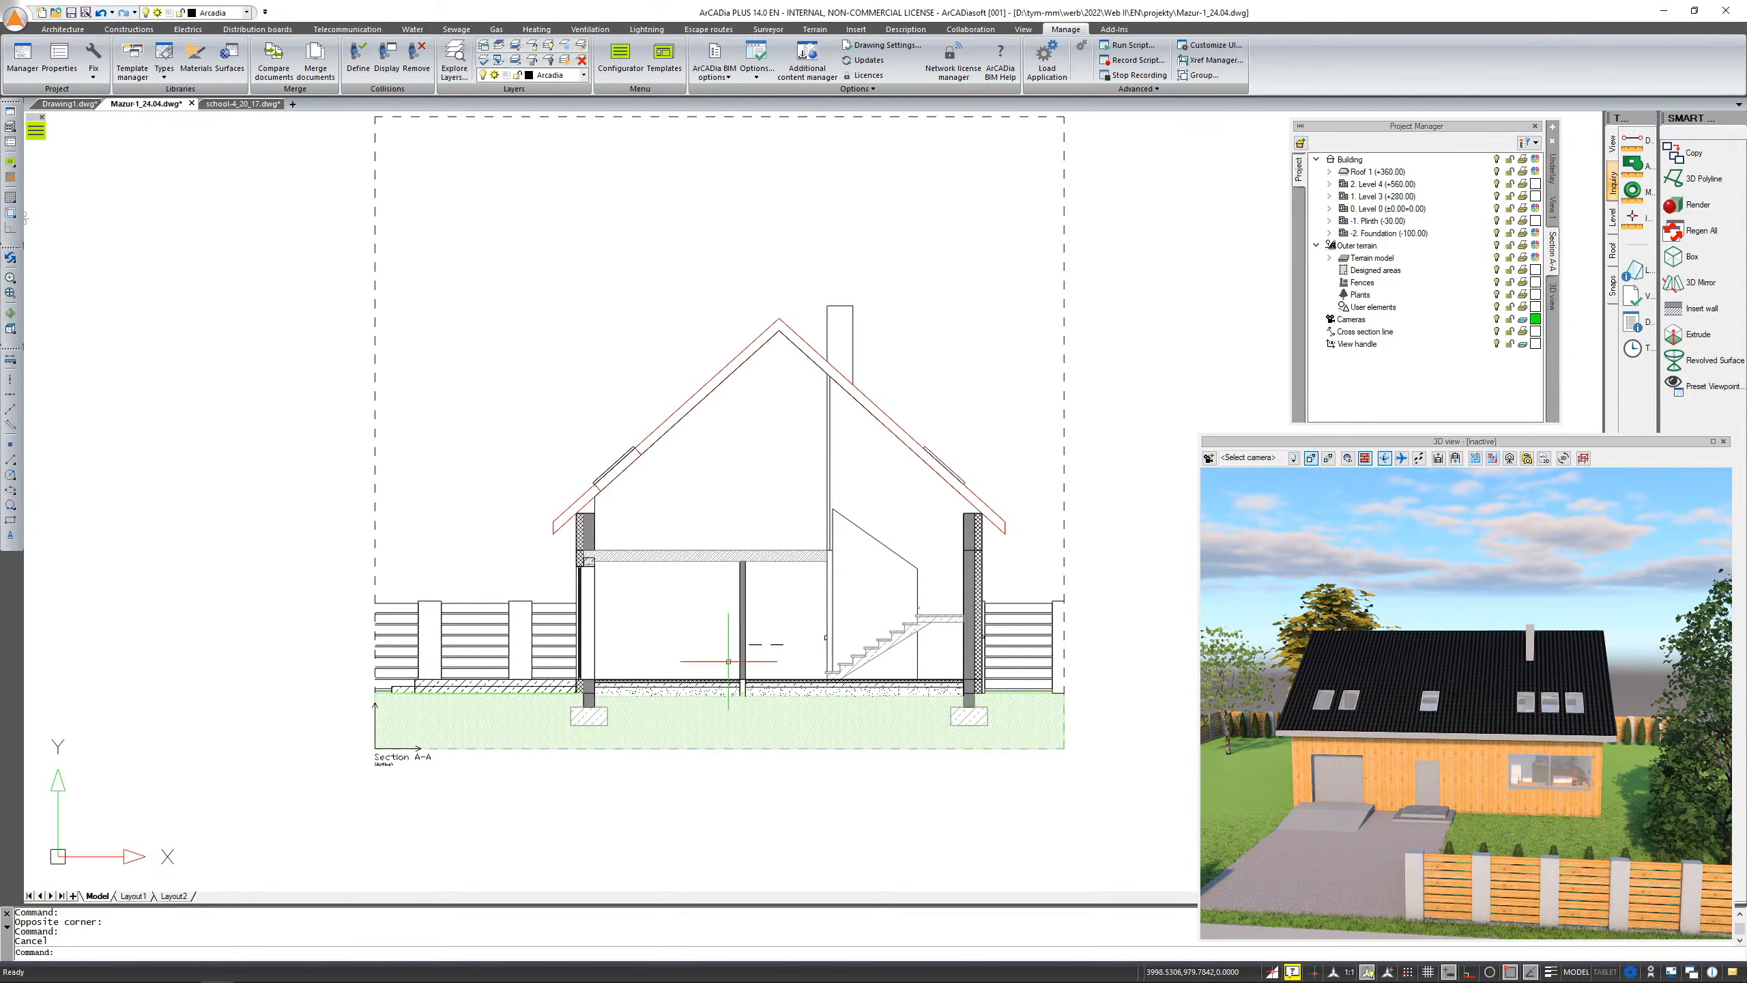
{"action": "left_click", "coordinate": [775, 646]}
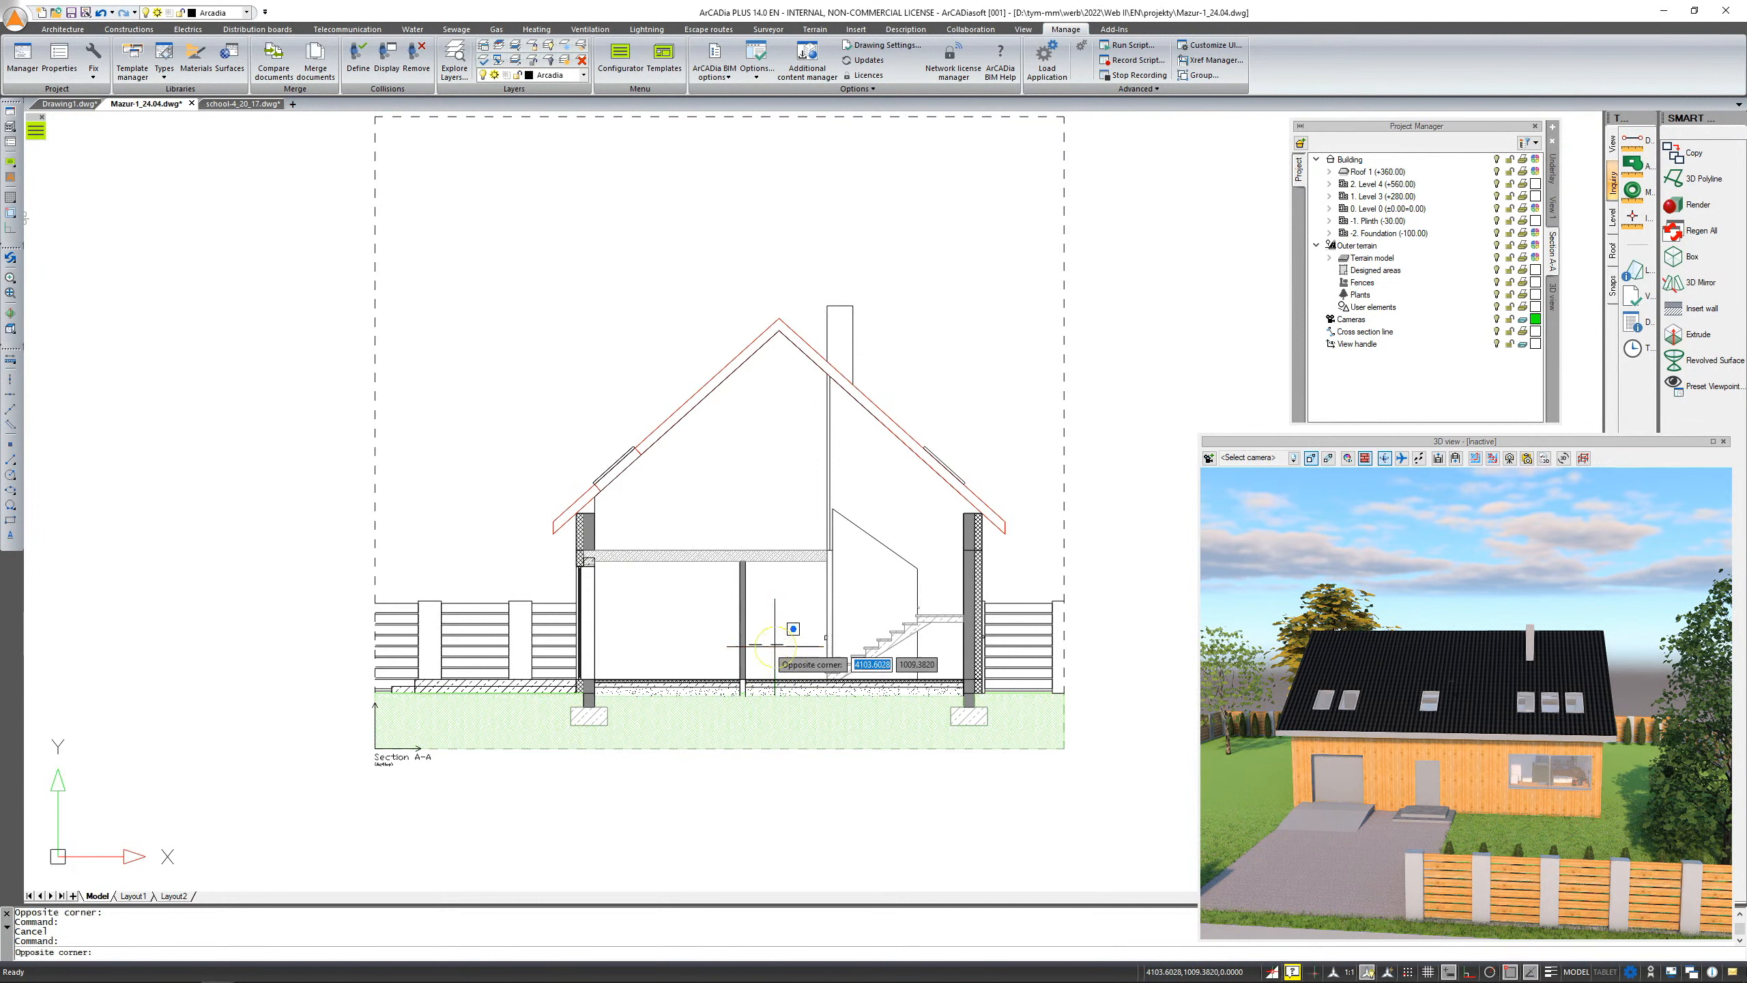
{"action": "left_click", "coordinate": [748, 637]}
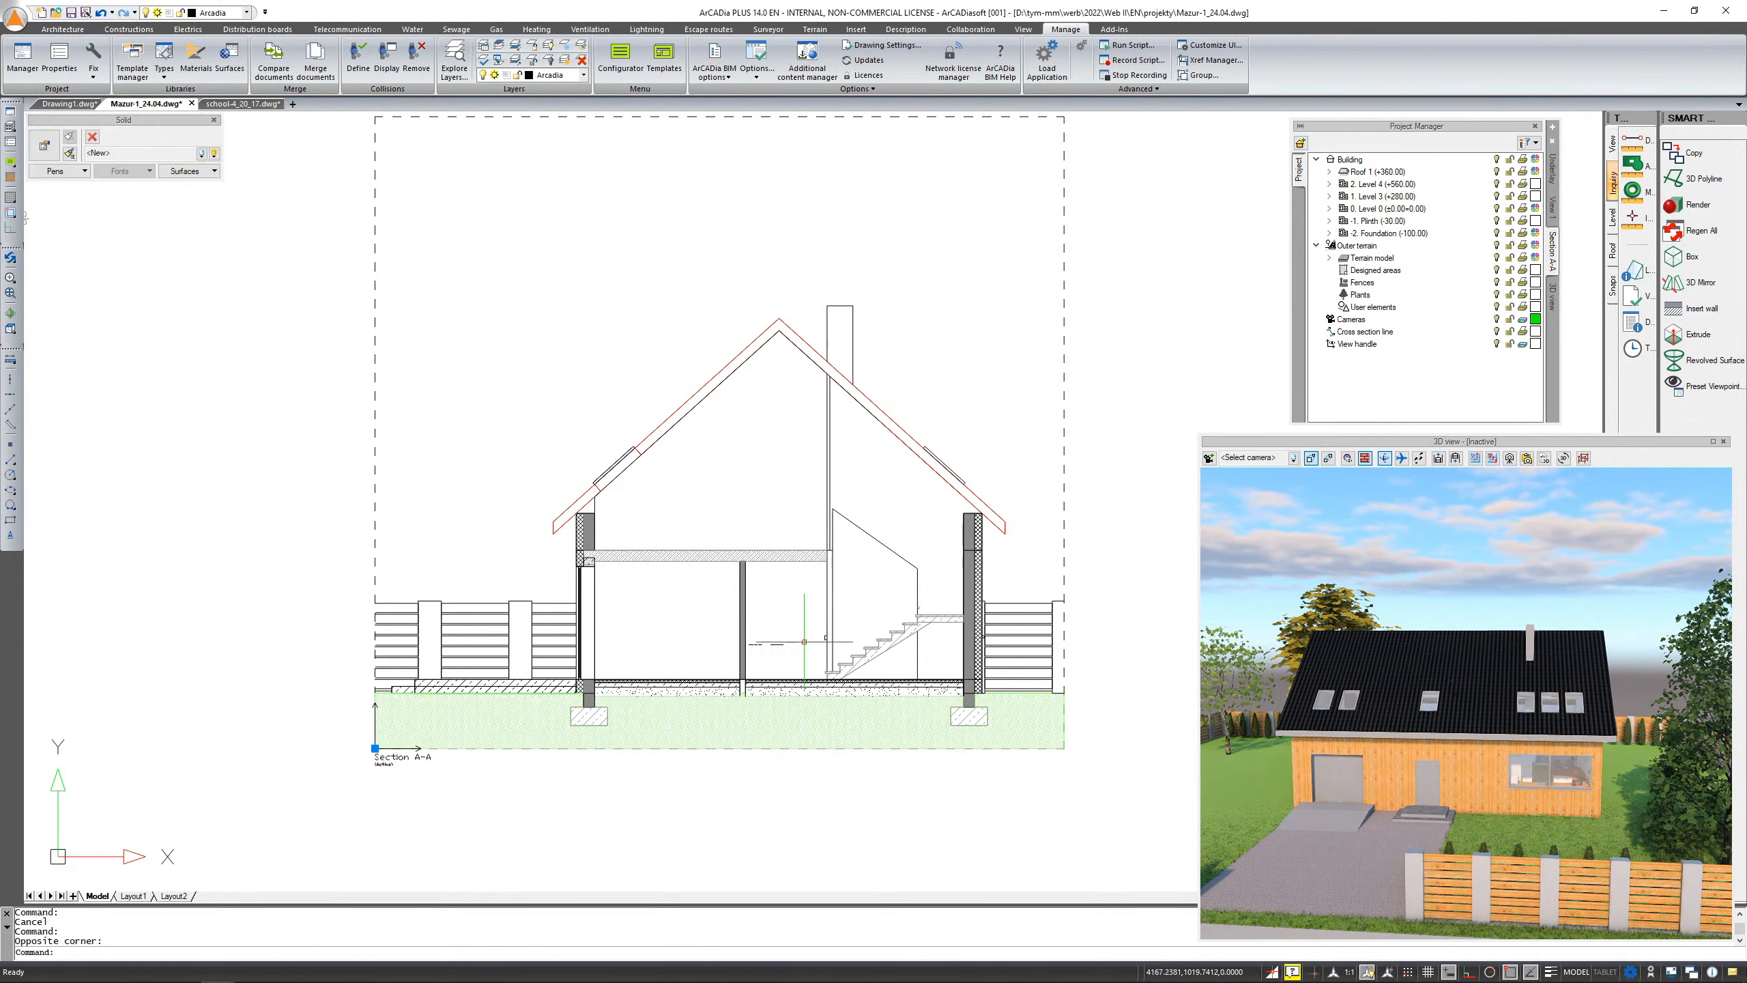
{"action": "key", "text": "Escape"}
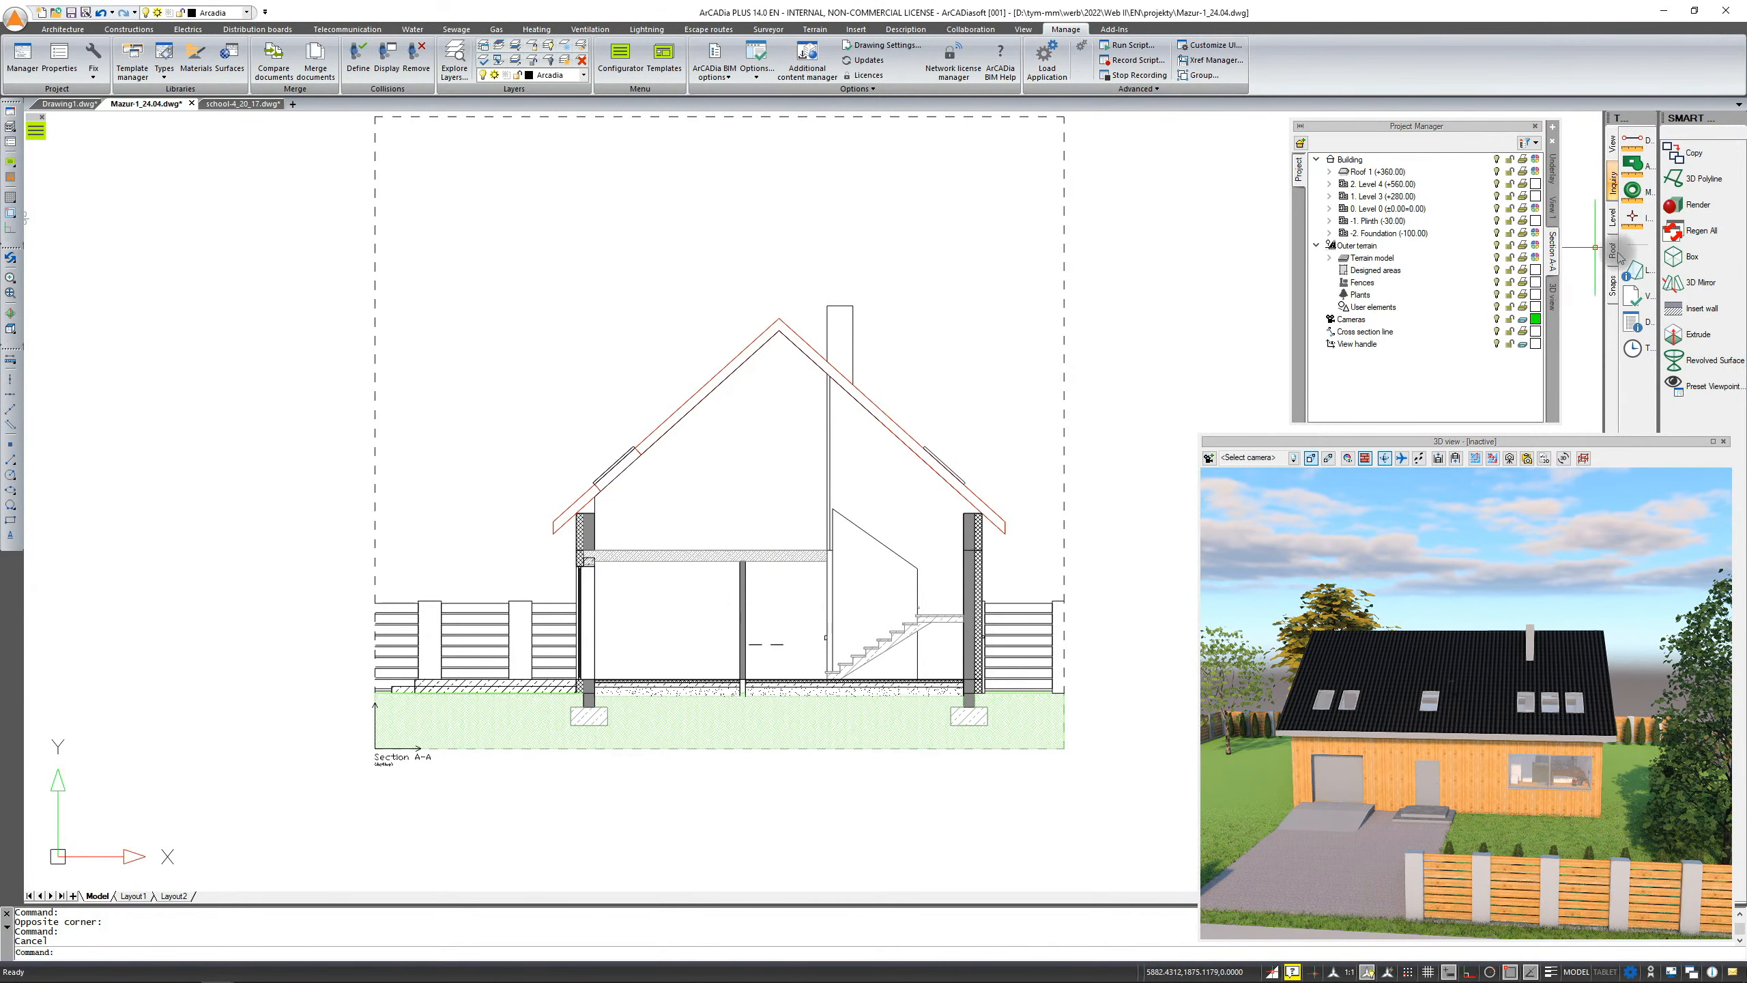
Convert the Section A-A view into a plain drawing through its view properties, accepting the irreversible conversion
{"action": "right_click", "coordinate": [1553, 254]}
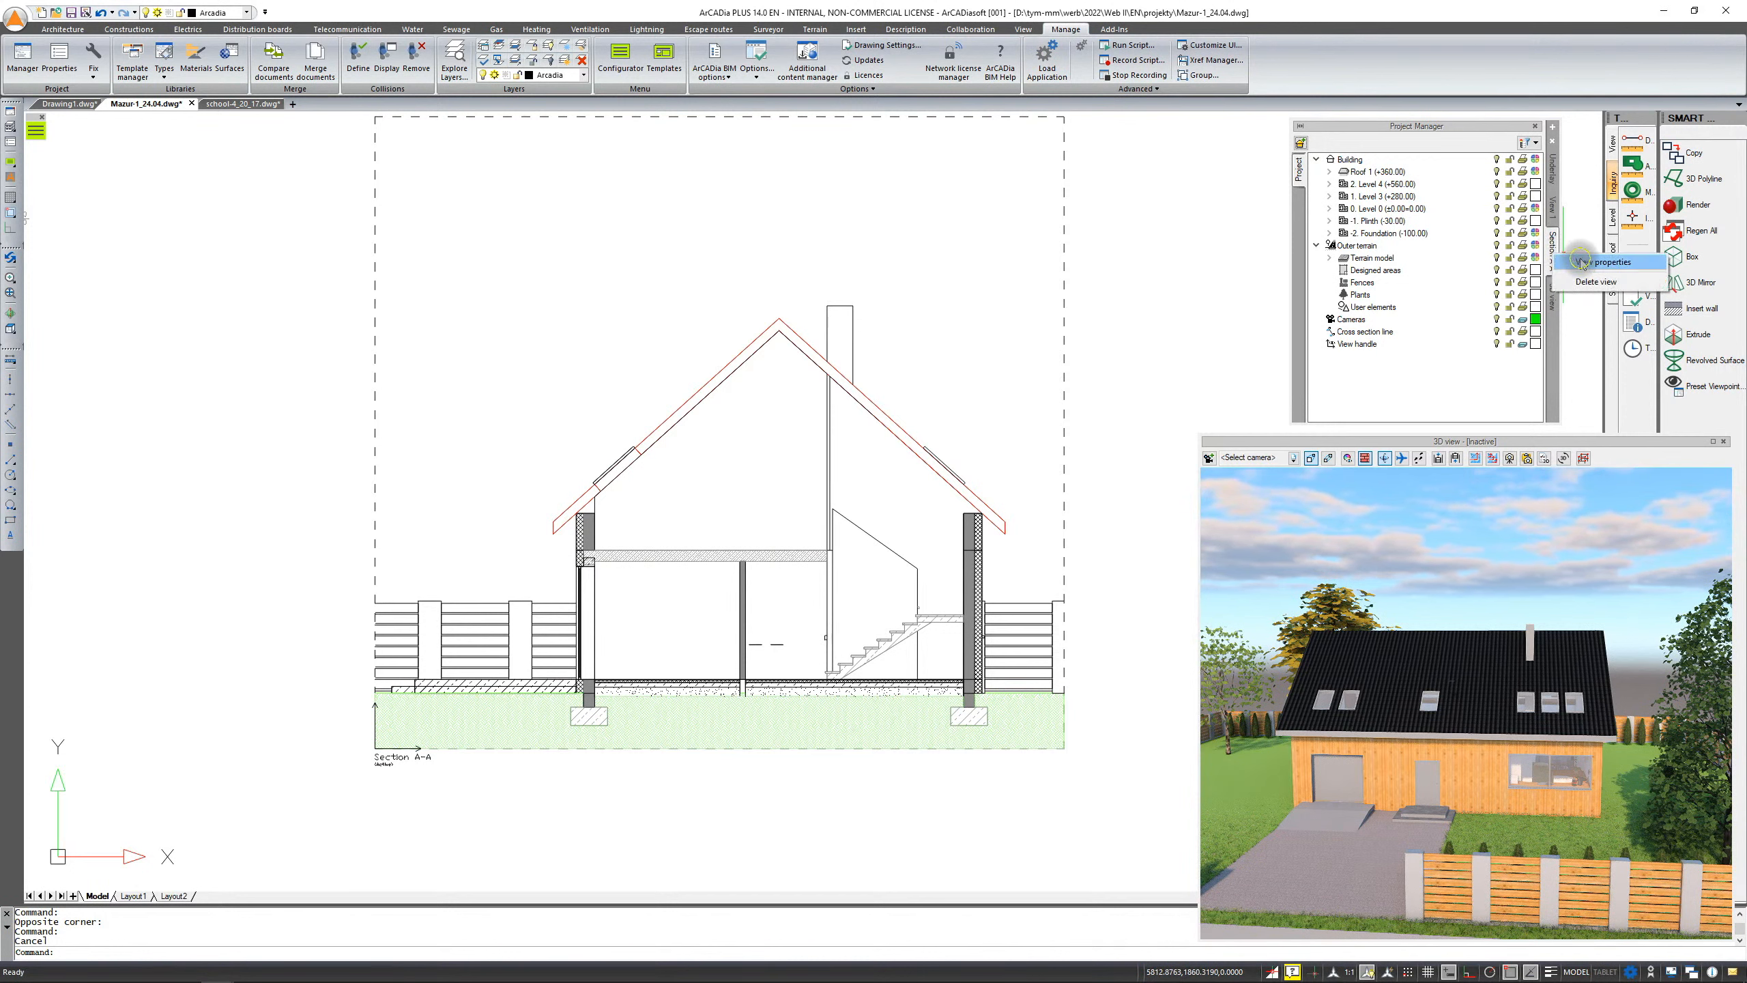
{"action": "left_click", "coordinate": [1581, 262]}
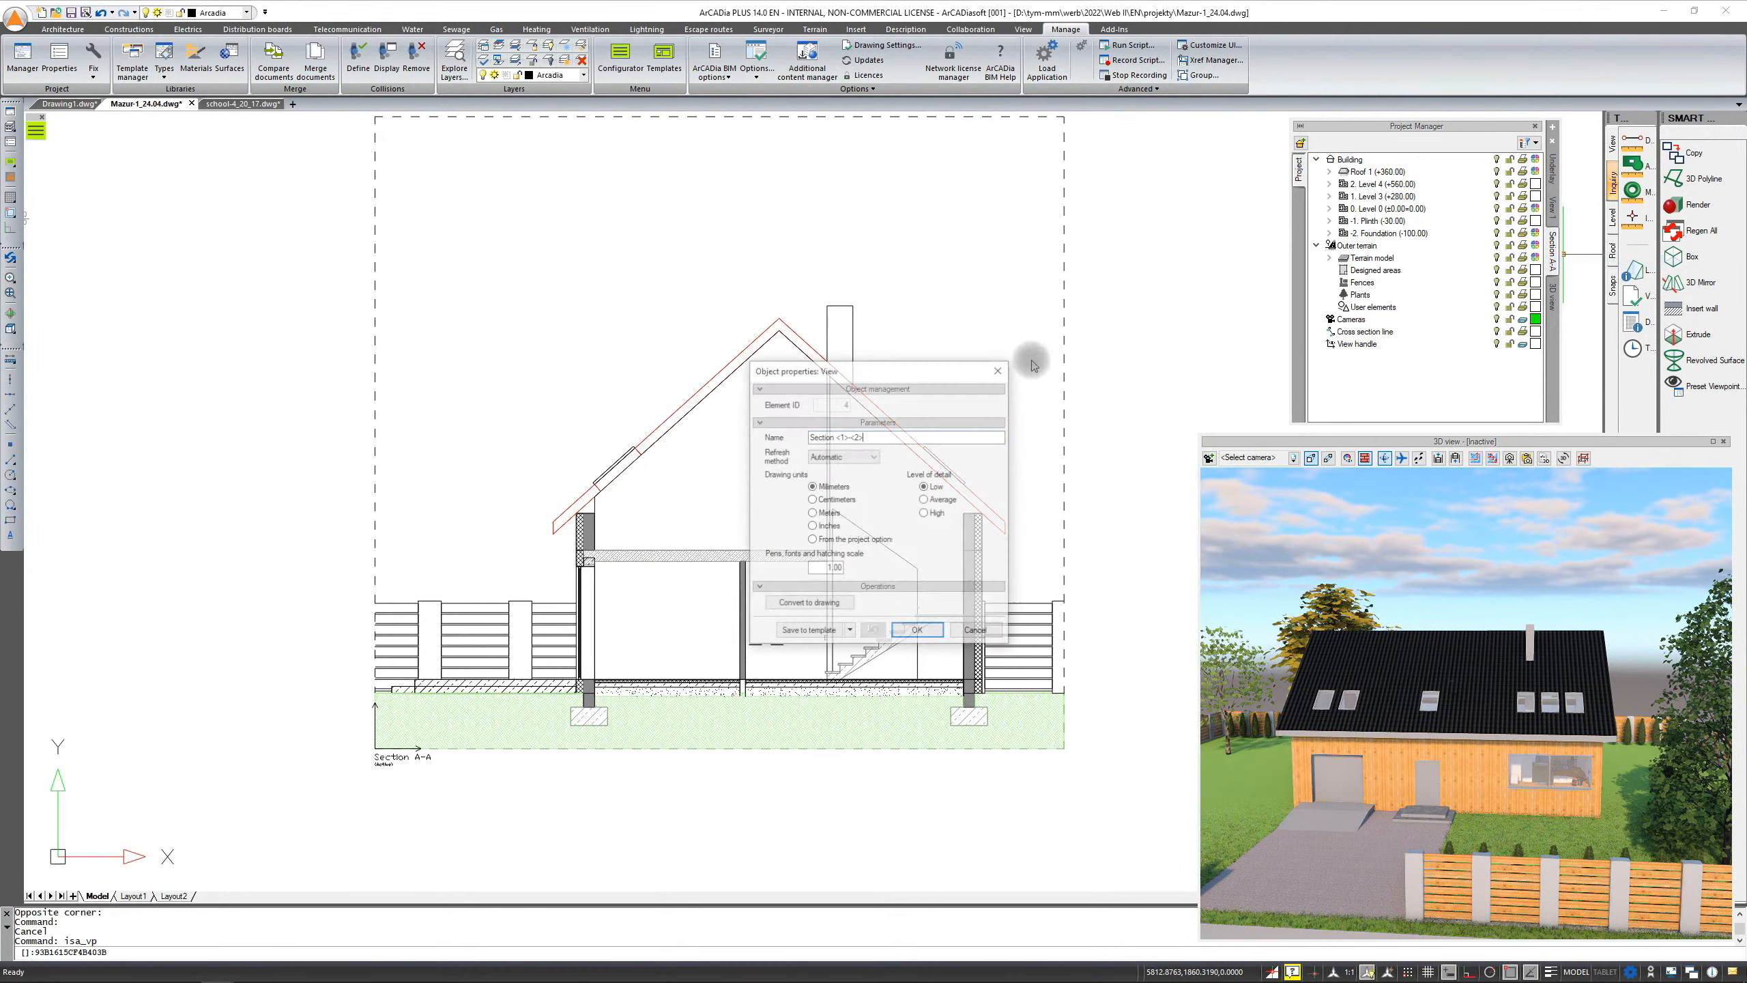
{"action": "left_click", "coordinate": [817, 604]}
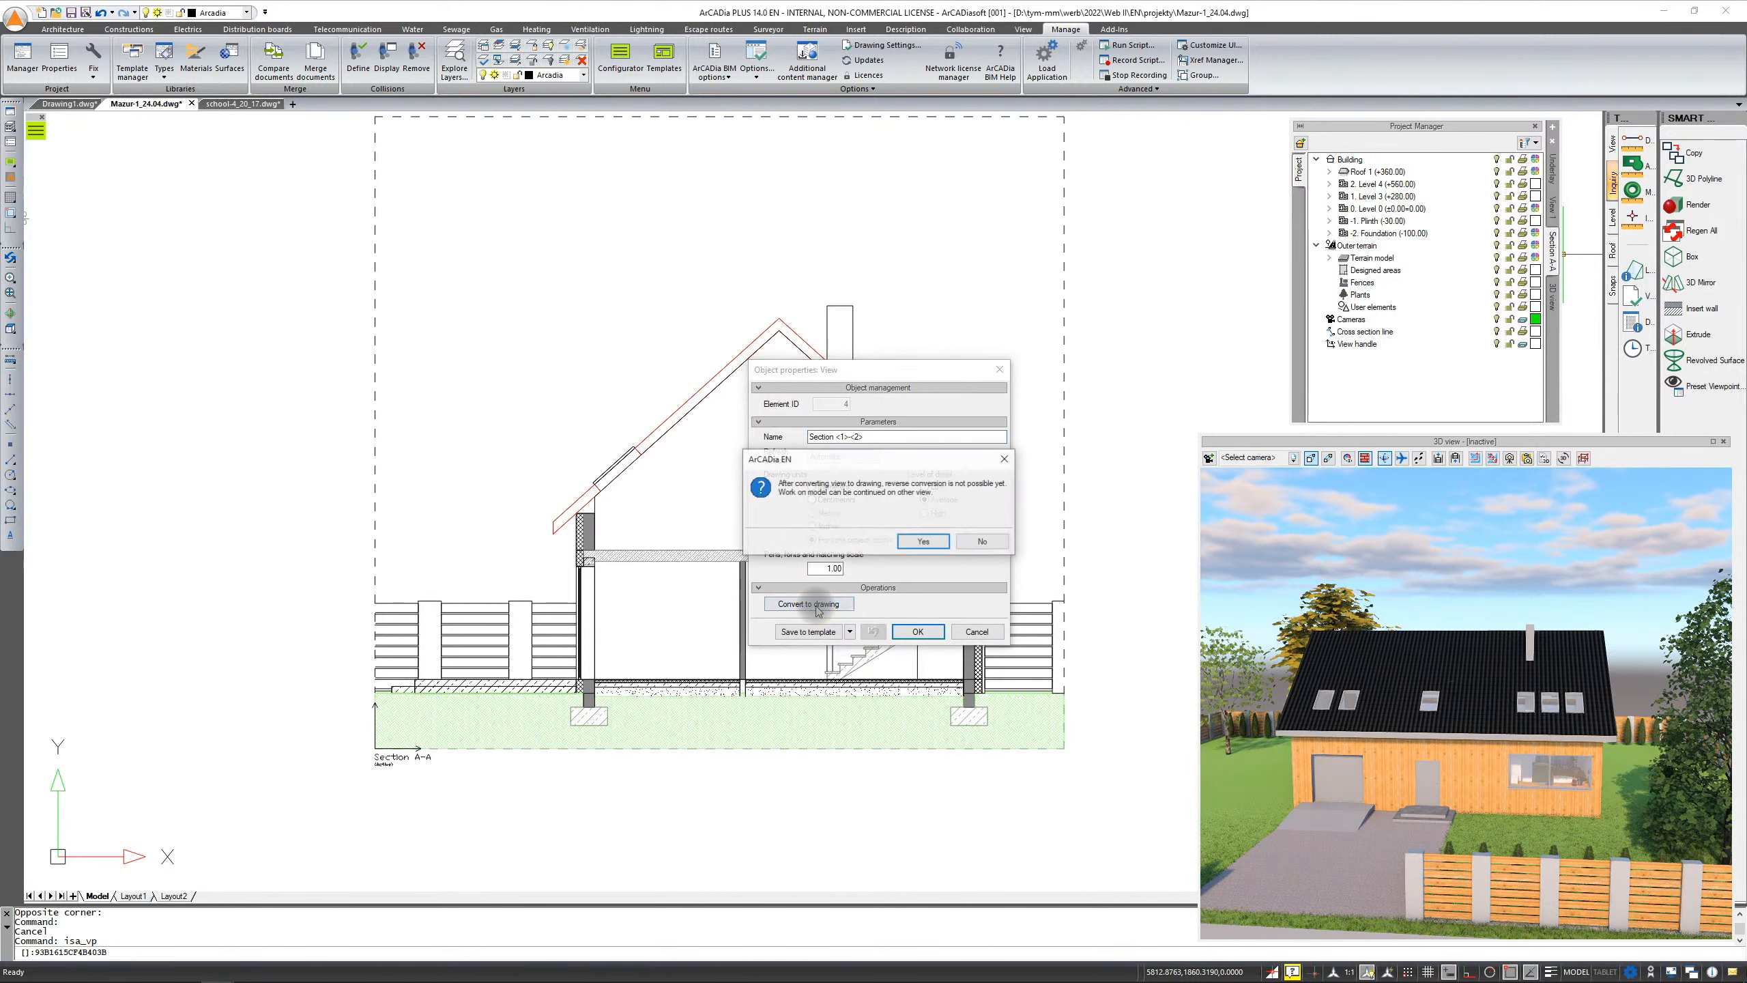
{"action": "left_click", "coordinate": [923, 542]}
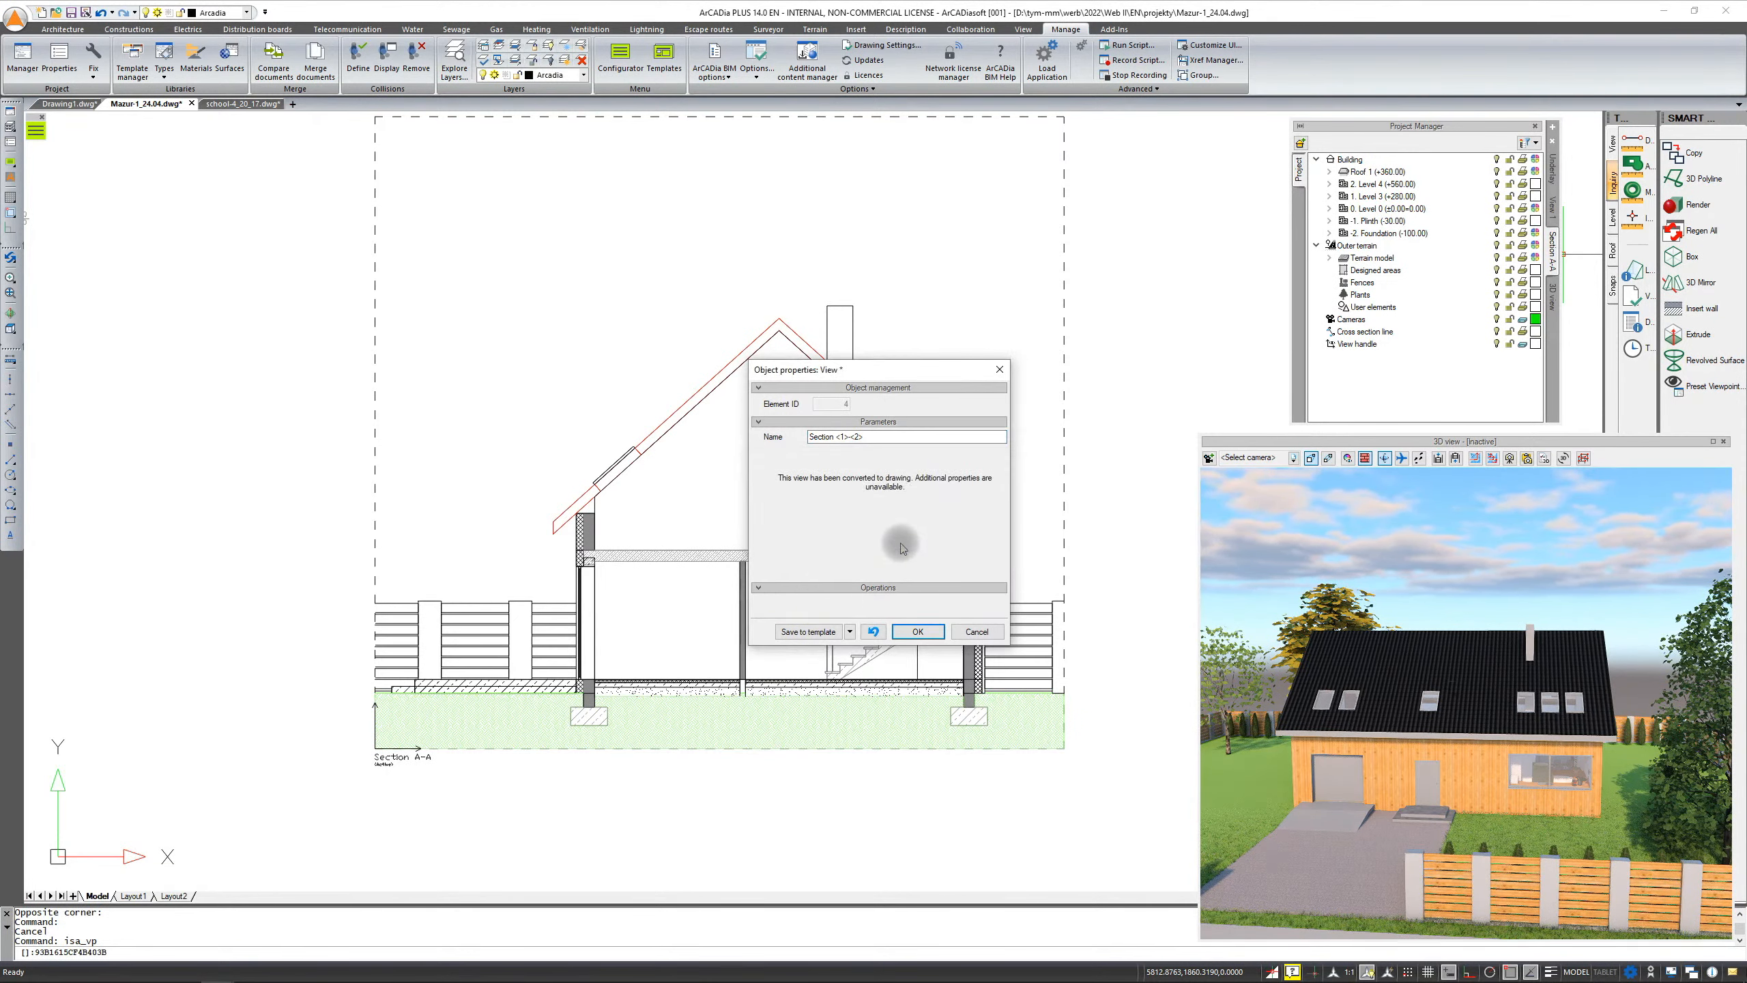
{"action": "left_click", "coordinate": [919, 632]}
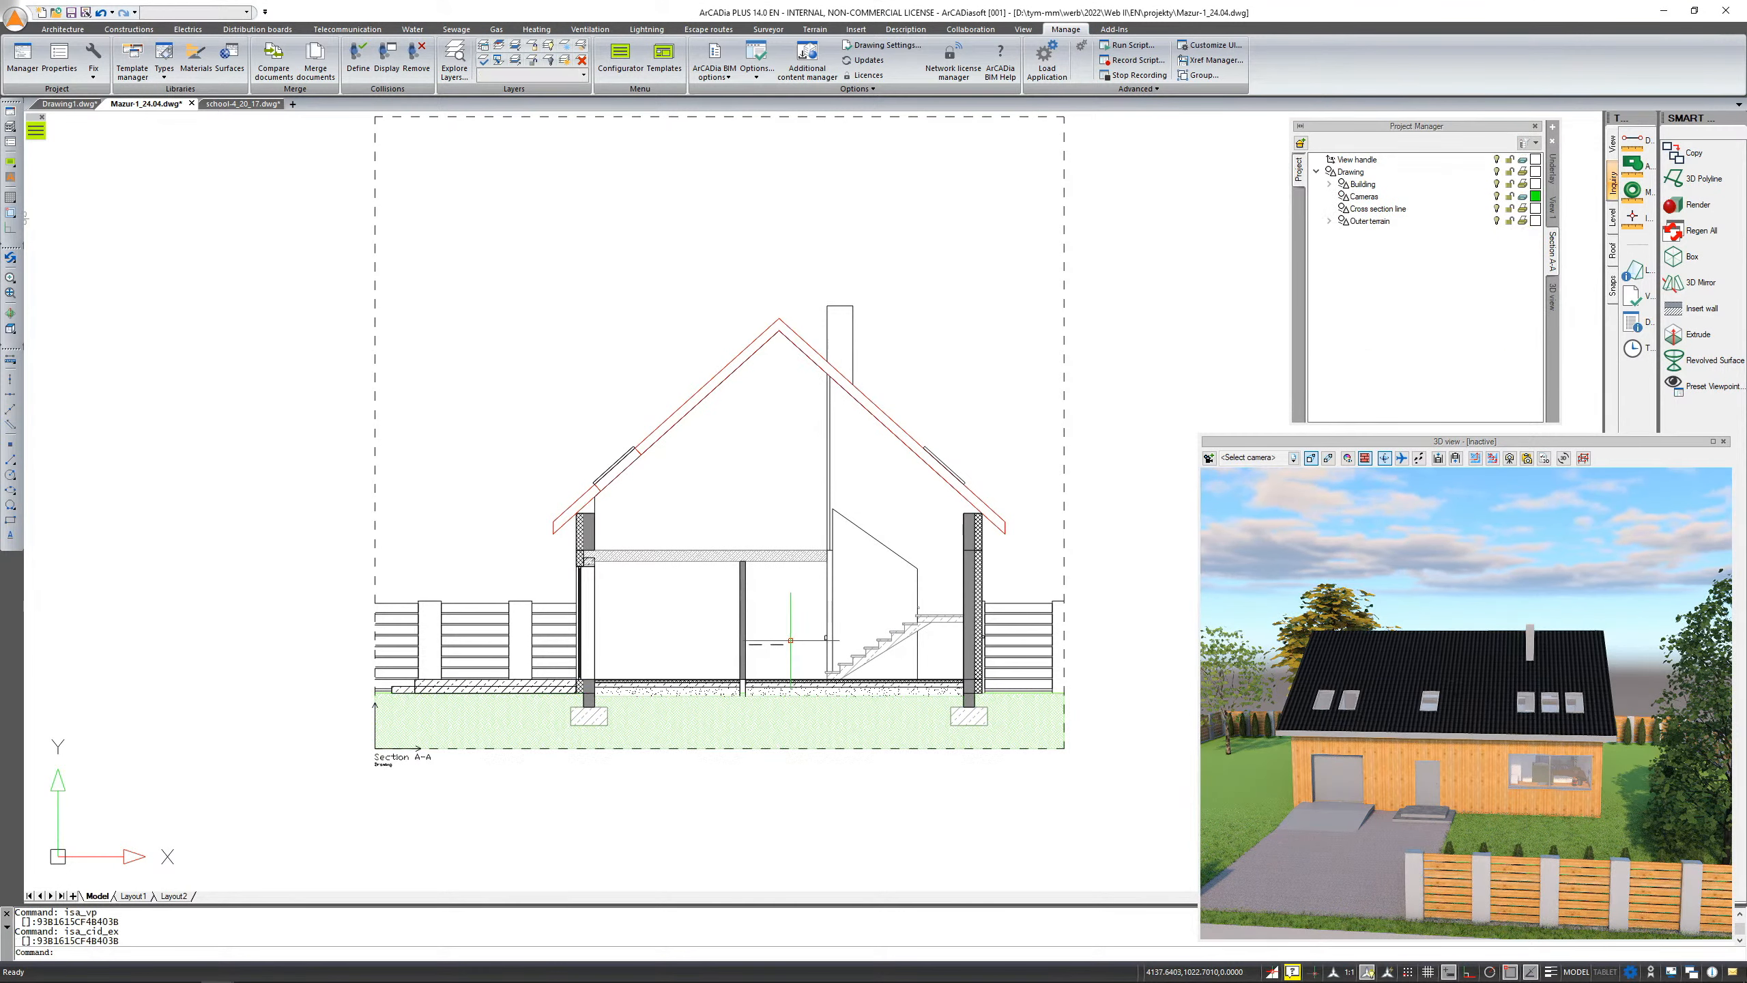
Select the small annotation object above the floor in the converted section and delete it
{"action": "left_click", "coordinate": [927, 684]}
{"action": "left_click", "coordinate": [706, 588]}
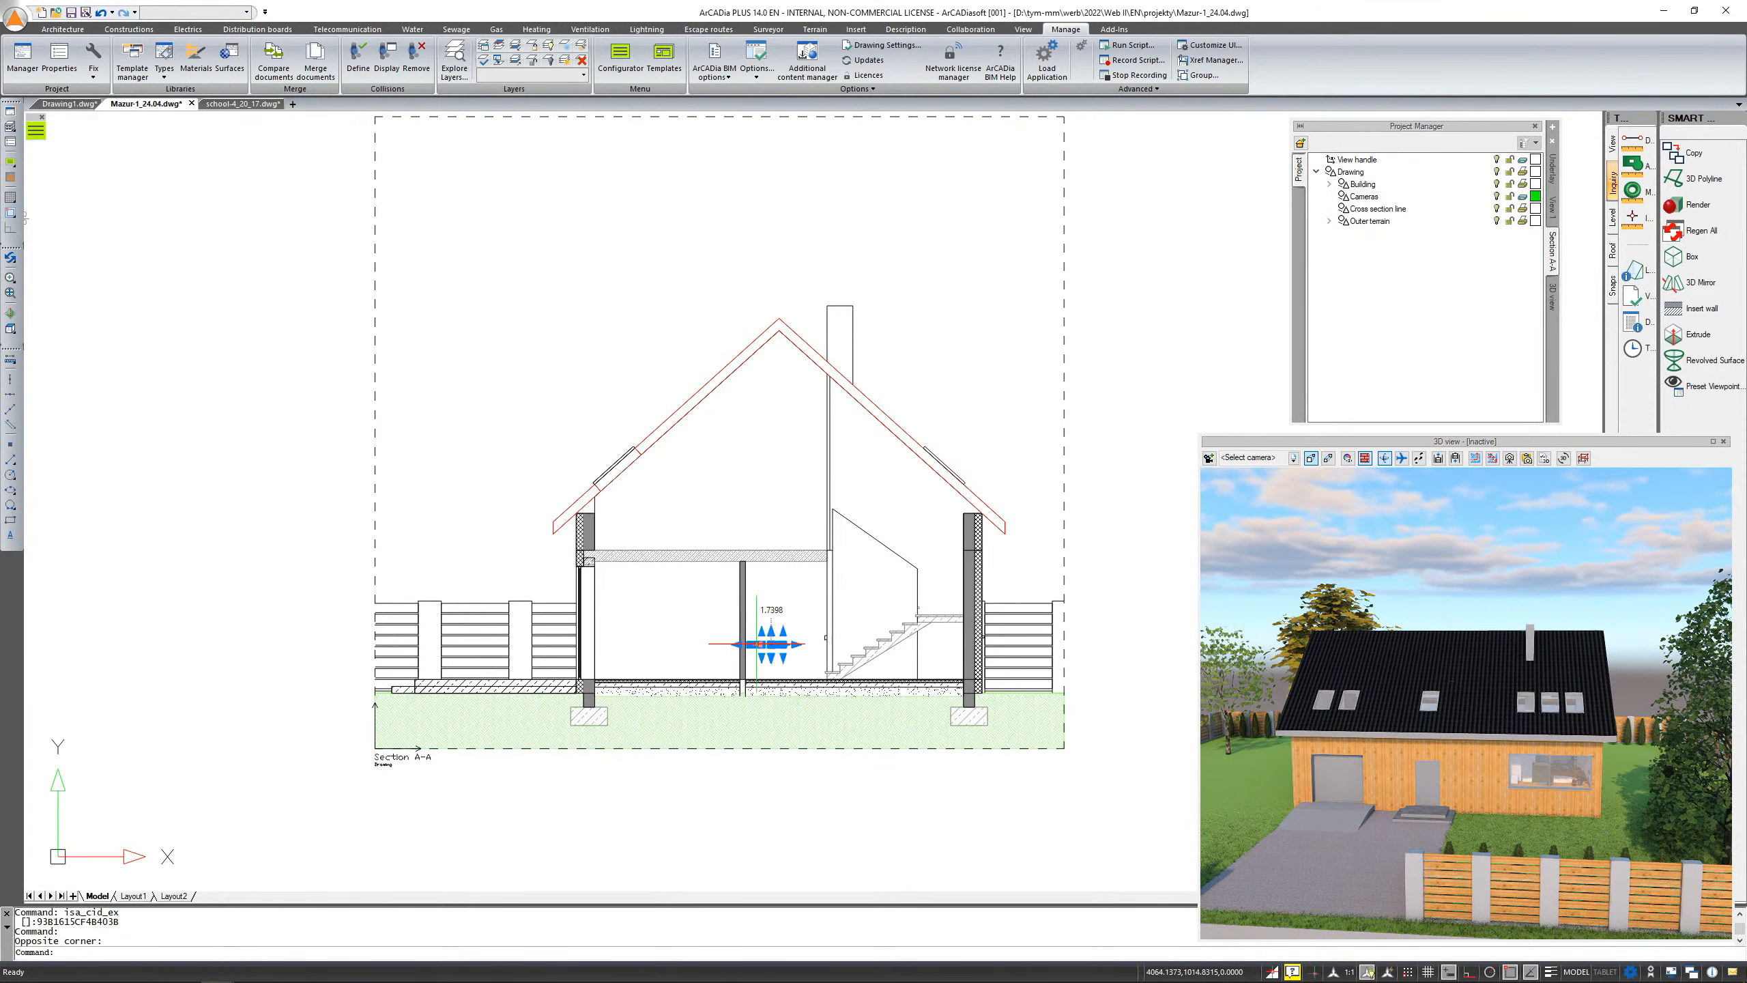
{"action": "scroll", "coordinate": [749, 724], "scroll_direction": "up", "scroll_amount": 8}
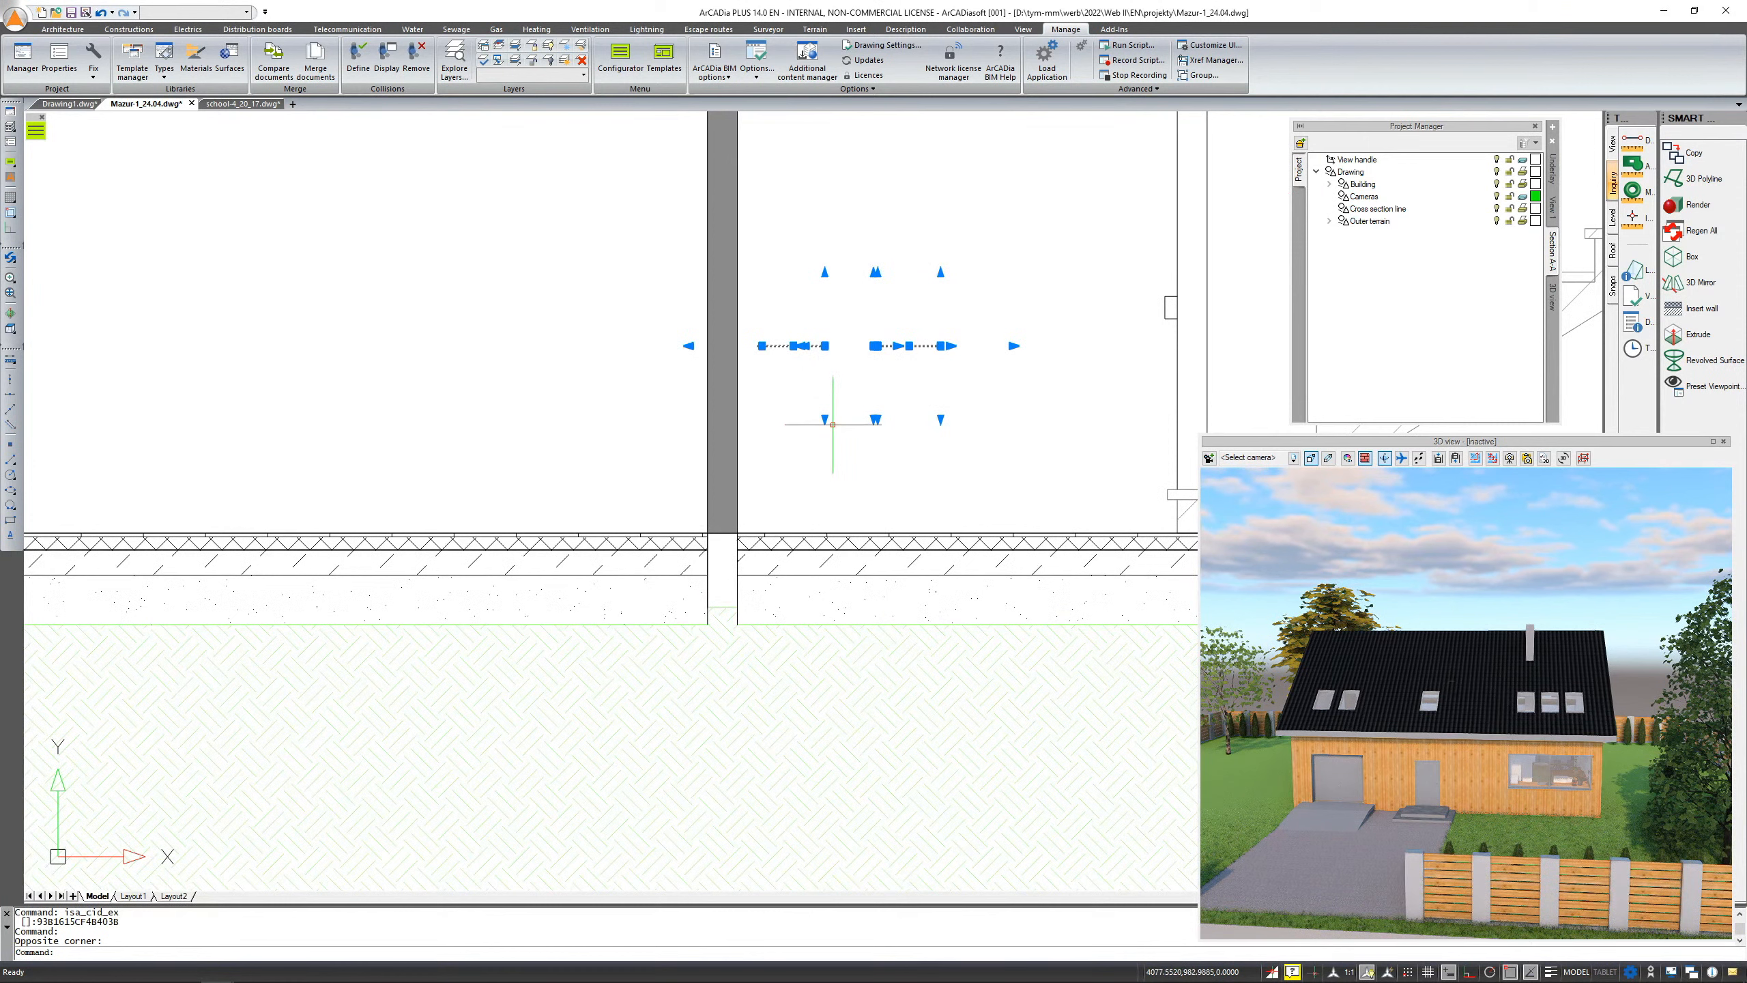
{"action": "key", "text": "Delete"}
Stretch the floor layer lines' endpoints across the gap at the interior wall in the converted section
{"action": "scroll", "coordinate": [750, 554], "scroll_direction": "up", "scroll_amount": 4}
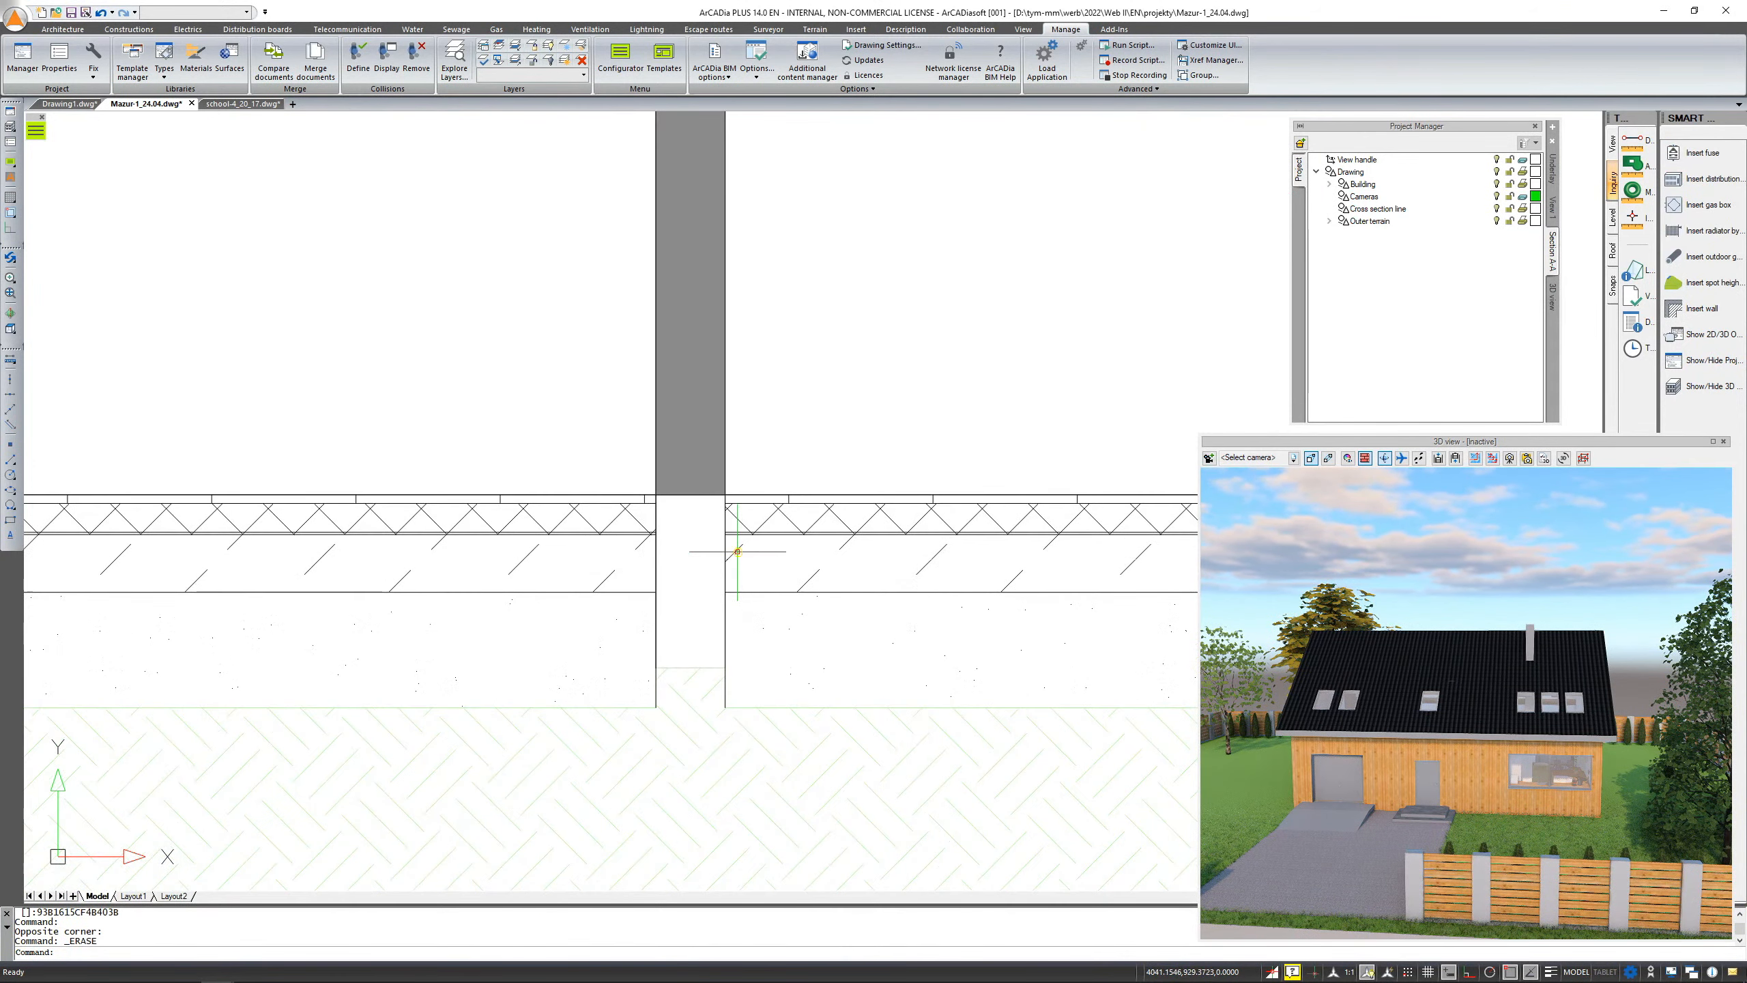
{"action": "left_click", "coordinate": [726, 554]}
{"action": "left_click", "coordinate": [725, 535]}
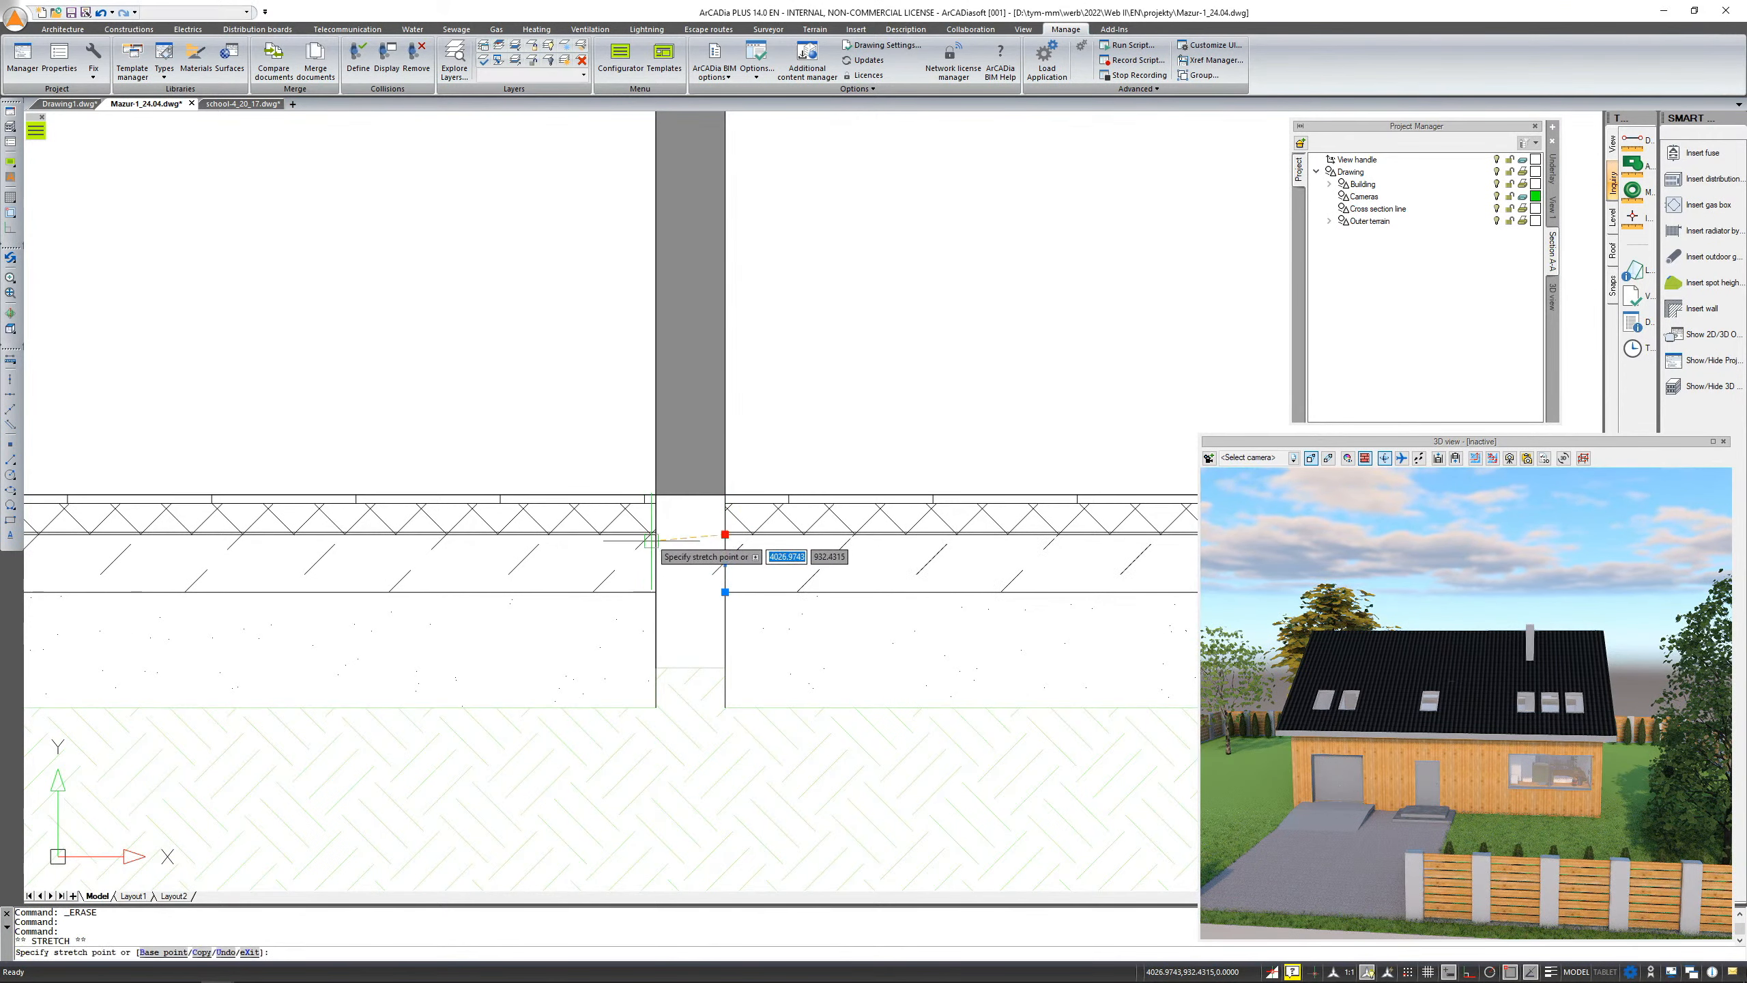
{"action": "left_click", "coordinate": [656, 535]}
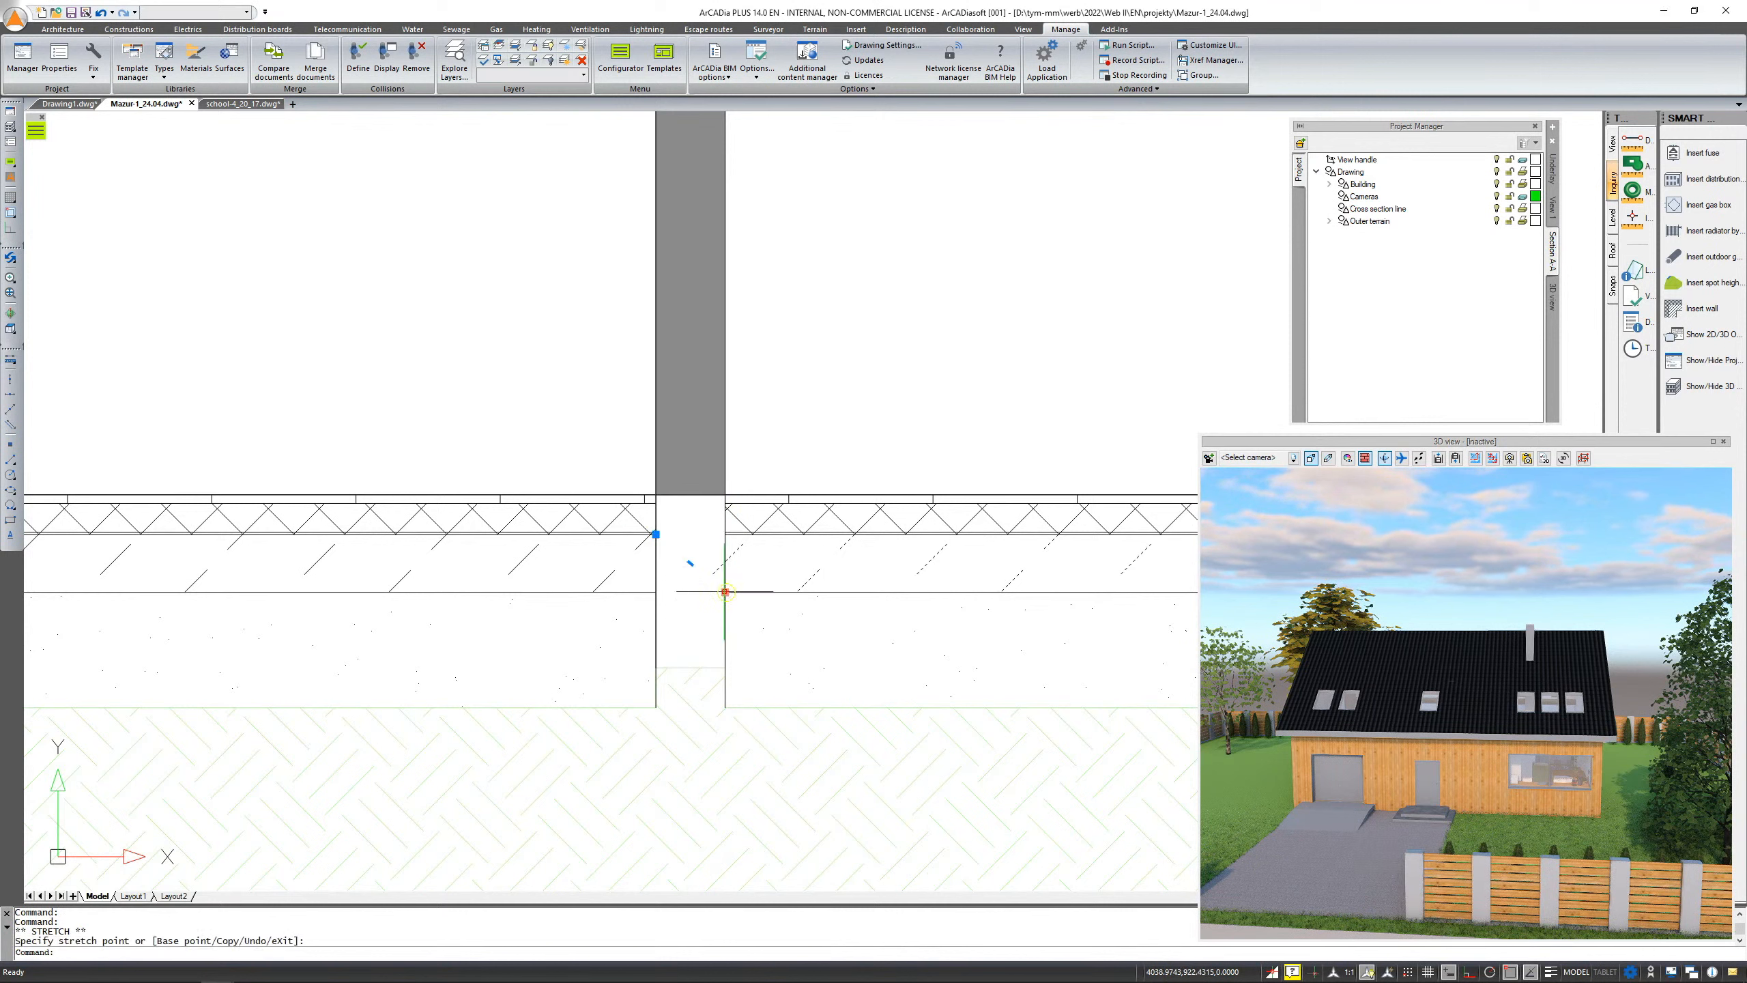
{"action": "left_click", "coordinate": [656, 591]}
{"action": "left_click", "coordinate": [724, 591]}
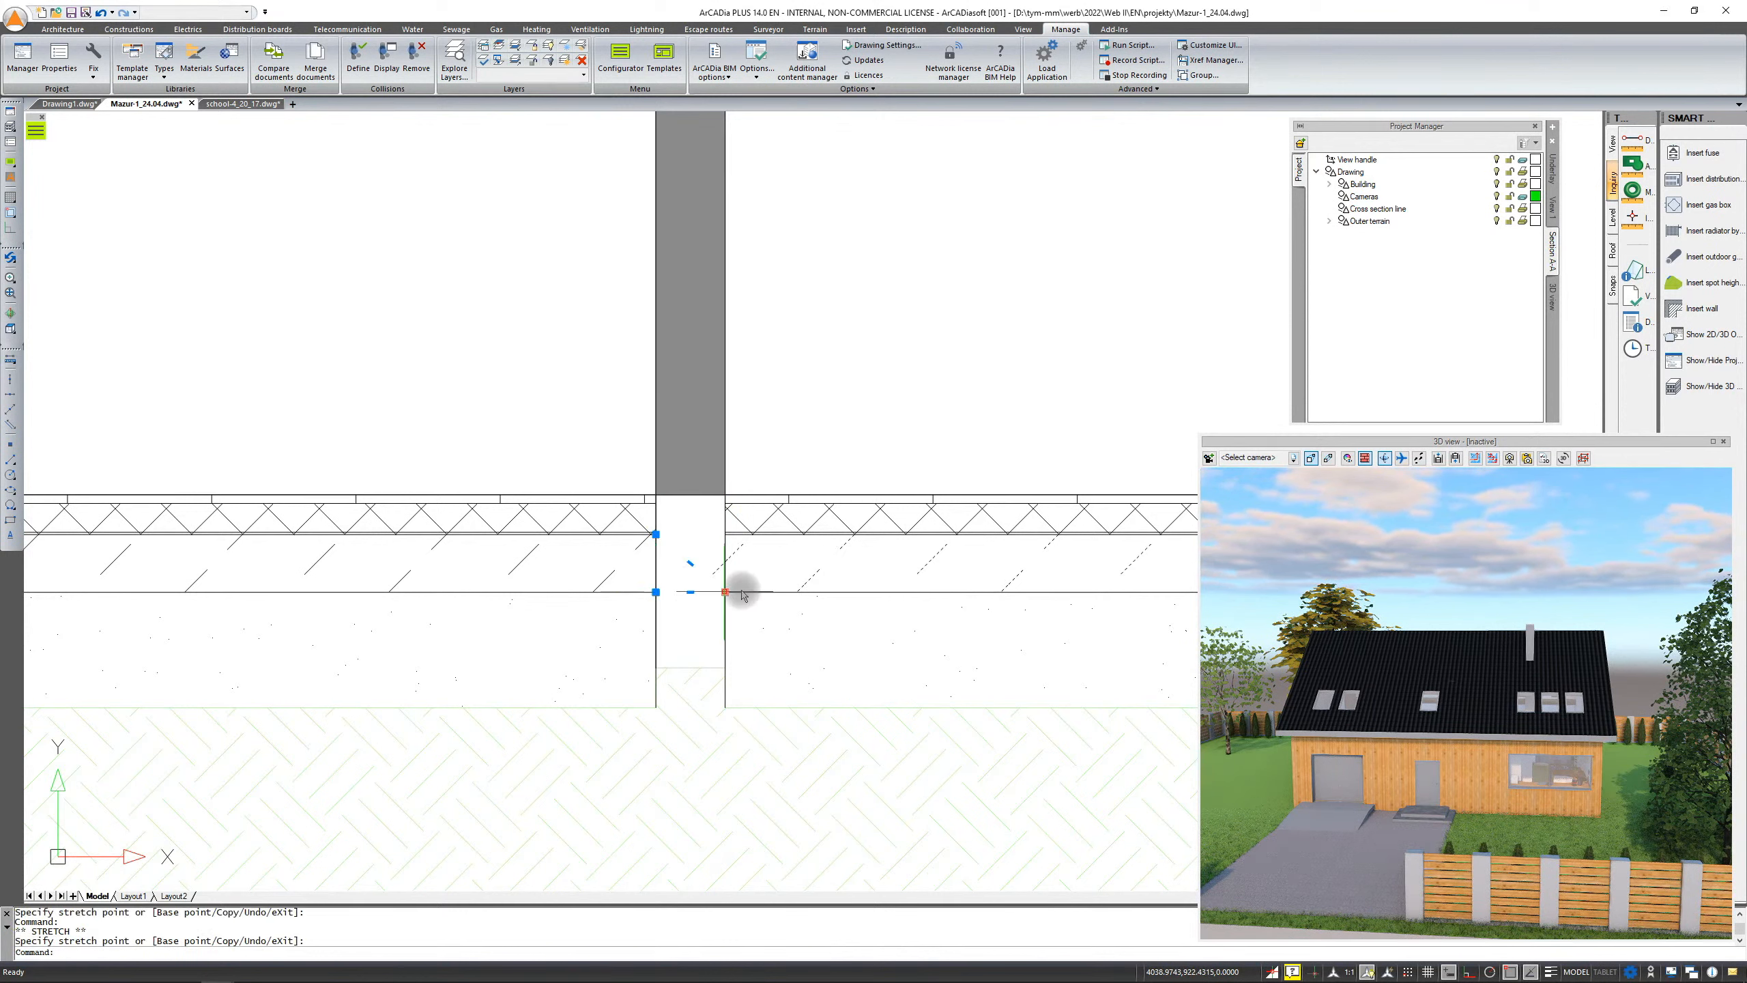
{"action": "left_click", "coordinate": [724, 592]}
{"action": "left_click", "coordinate": [656, 591]}
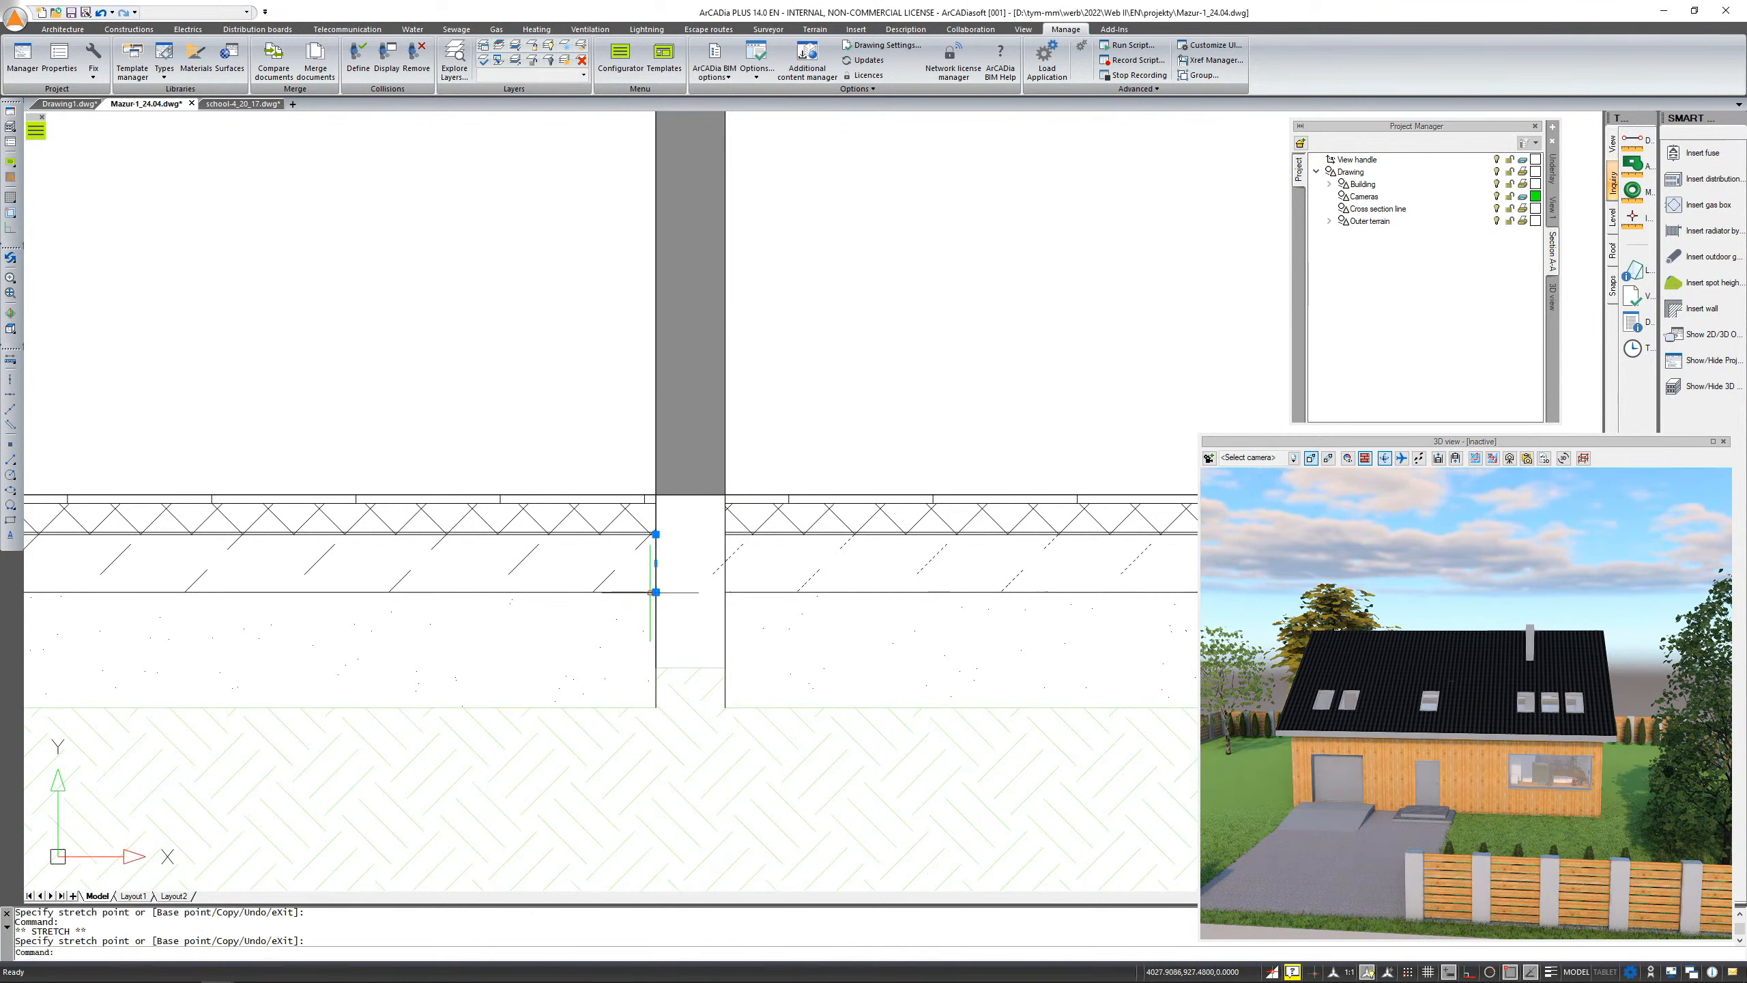
{"action": "scroll", "coordinate": [703, 578], "scroll_direction": "down", "scroll_amount": 1}
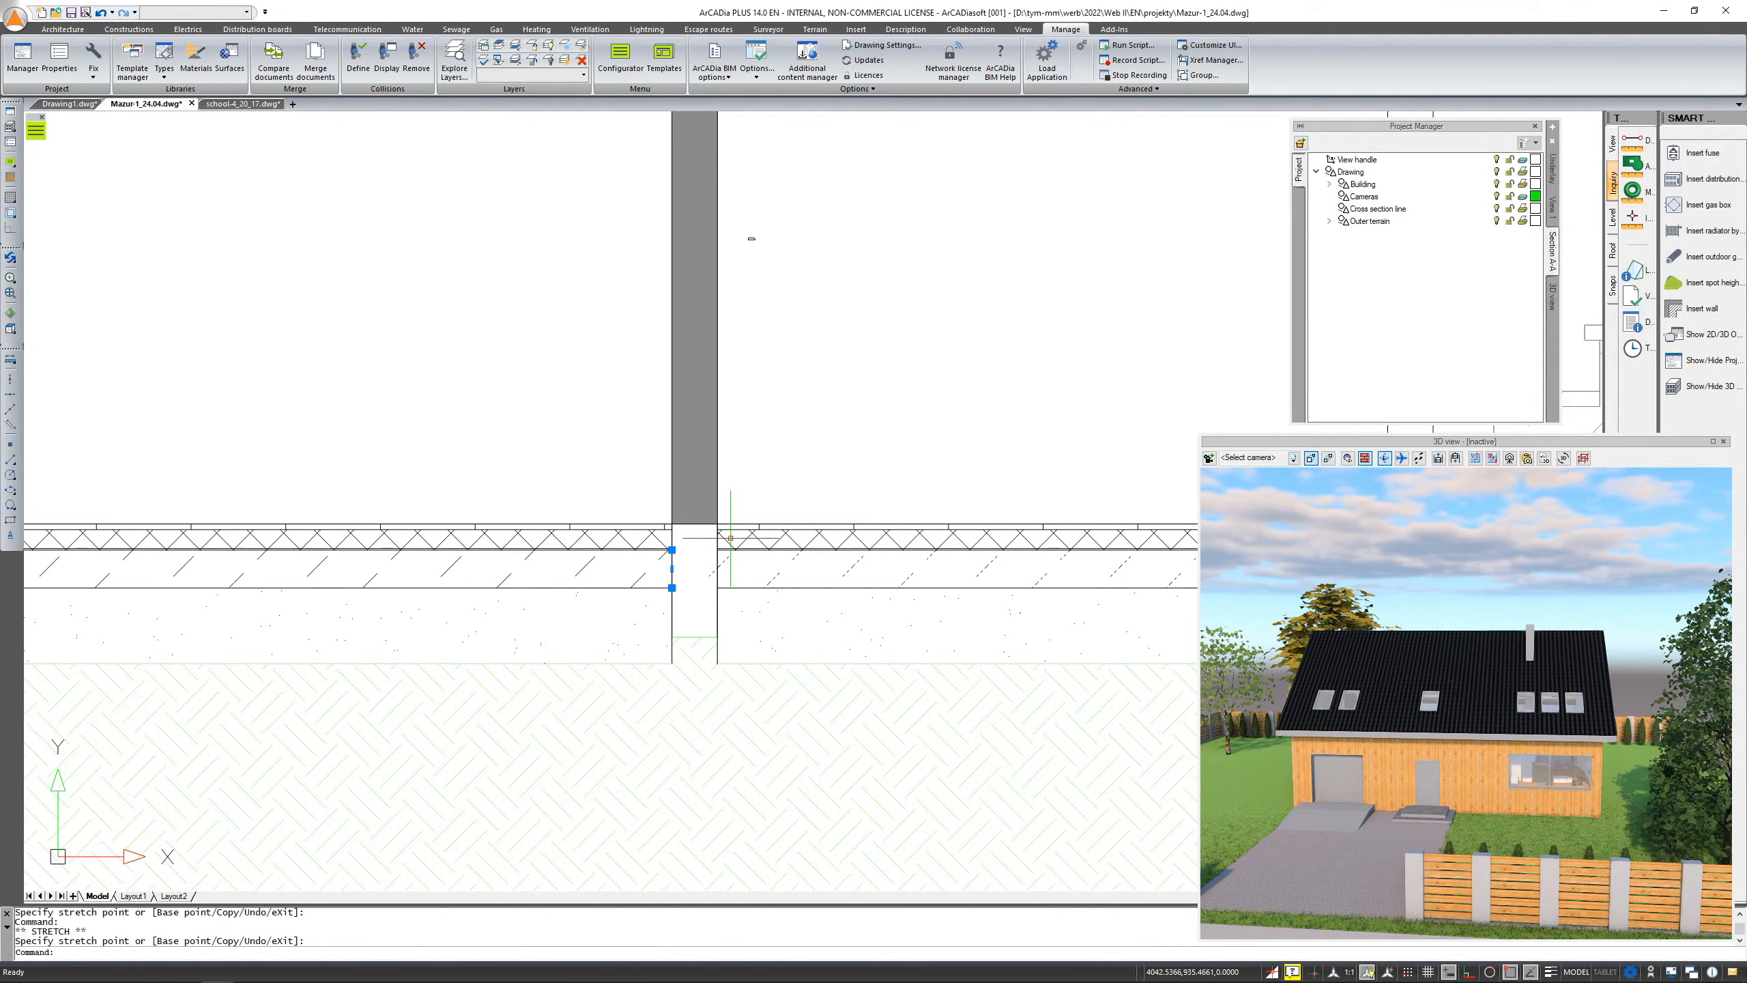
{"action": "scroll", "coordinate": [833, 487], "scroll_direction": "down", "scroll_amount": 5}
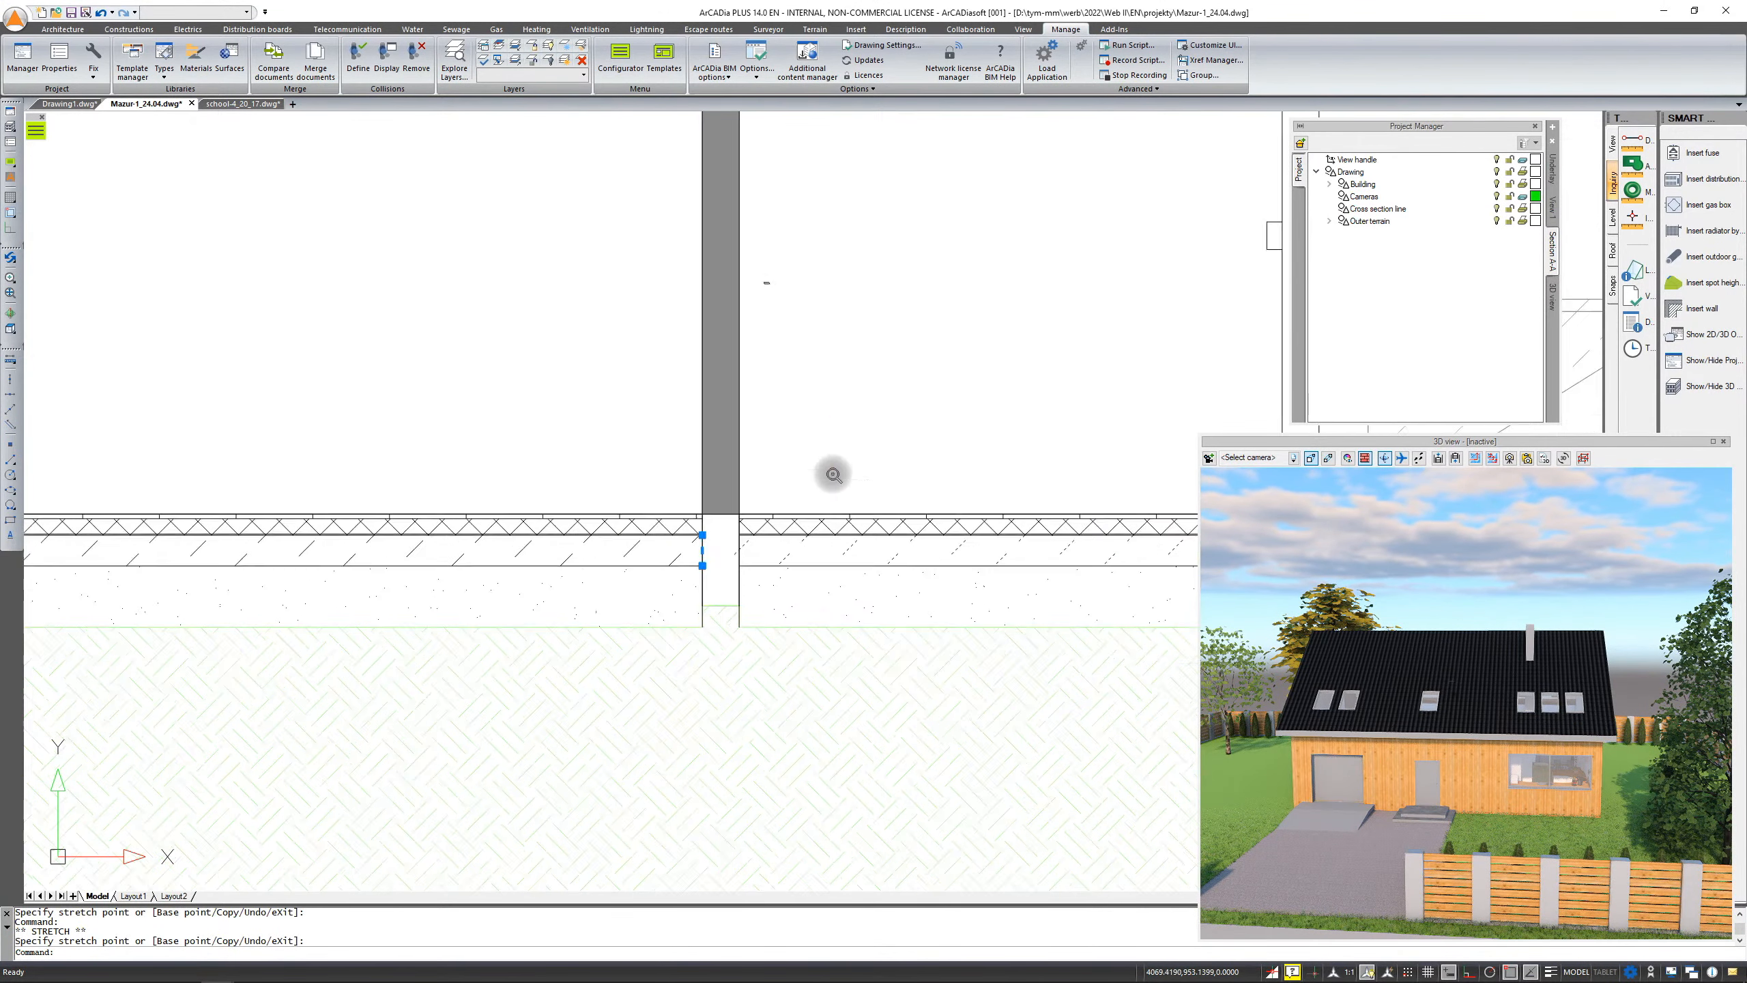
{"action": "scroll", "coordinate": [834, 488], "scroll_direction": "down", "scroll_amount": 5}
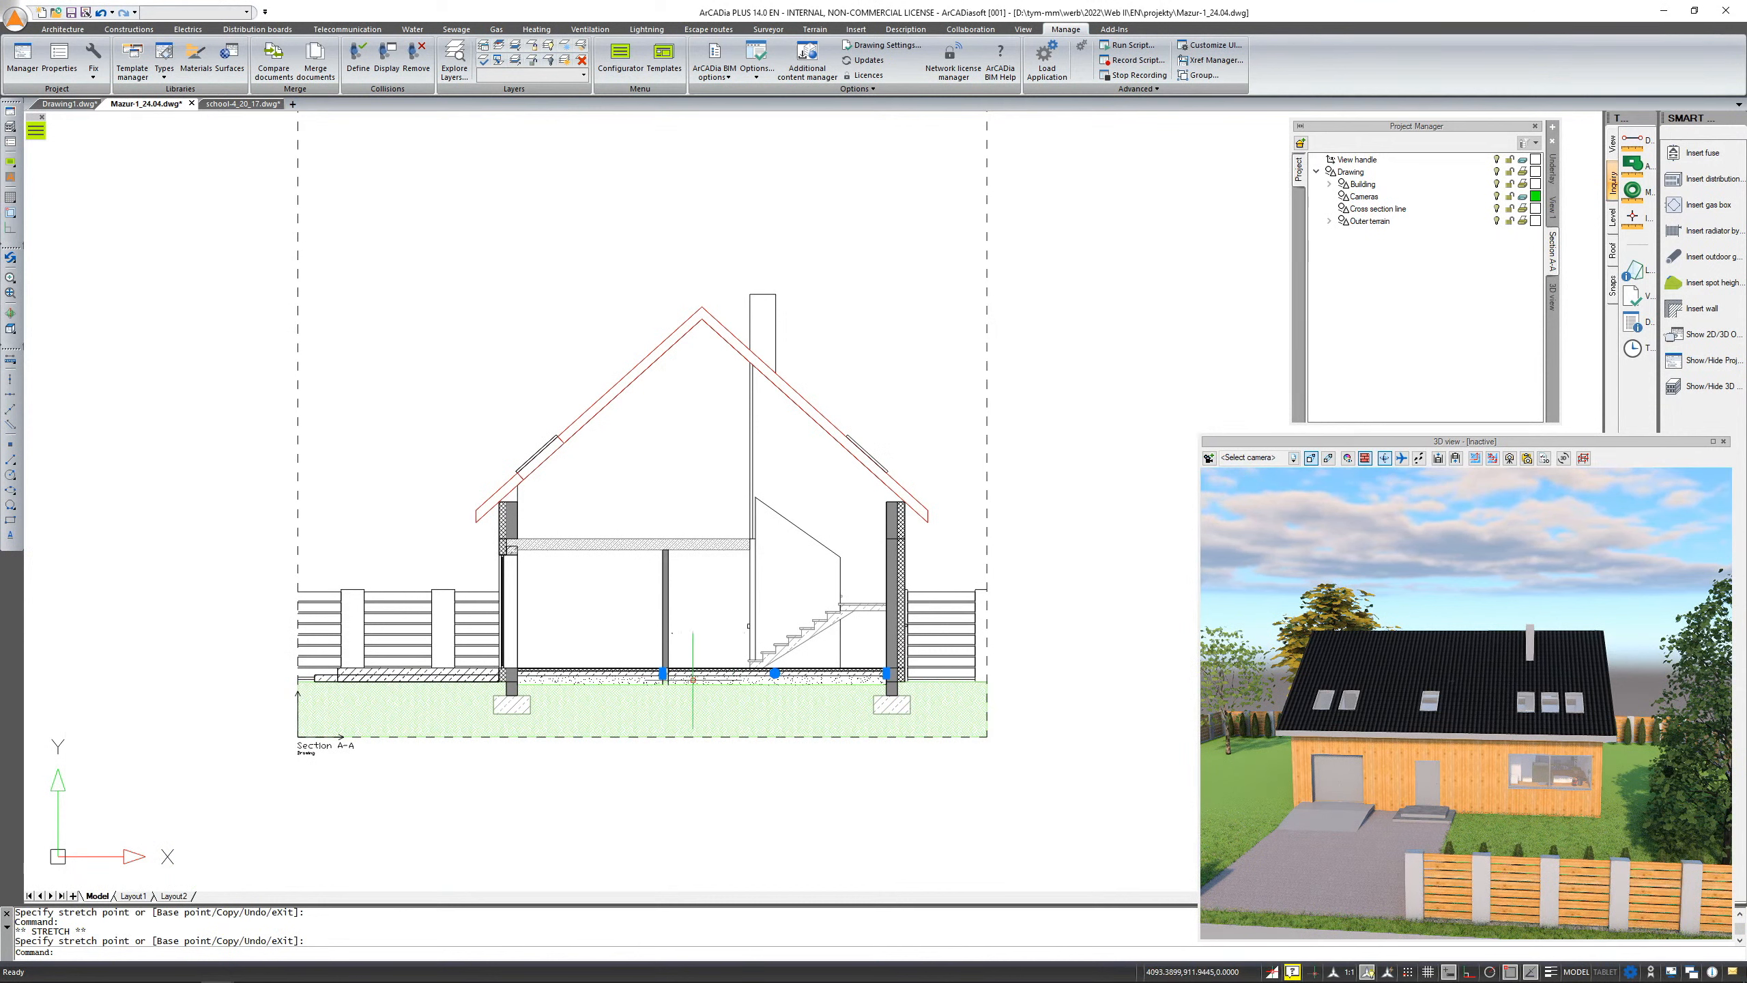
{"action": "key", "text": "Escape"}
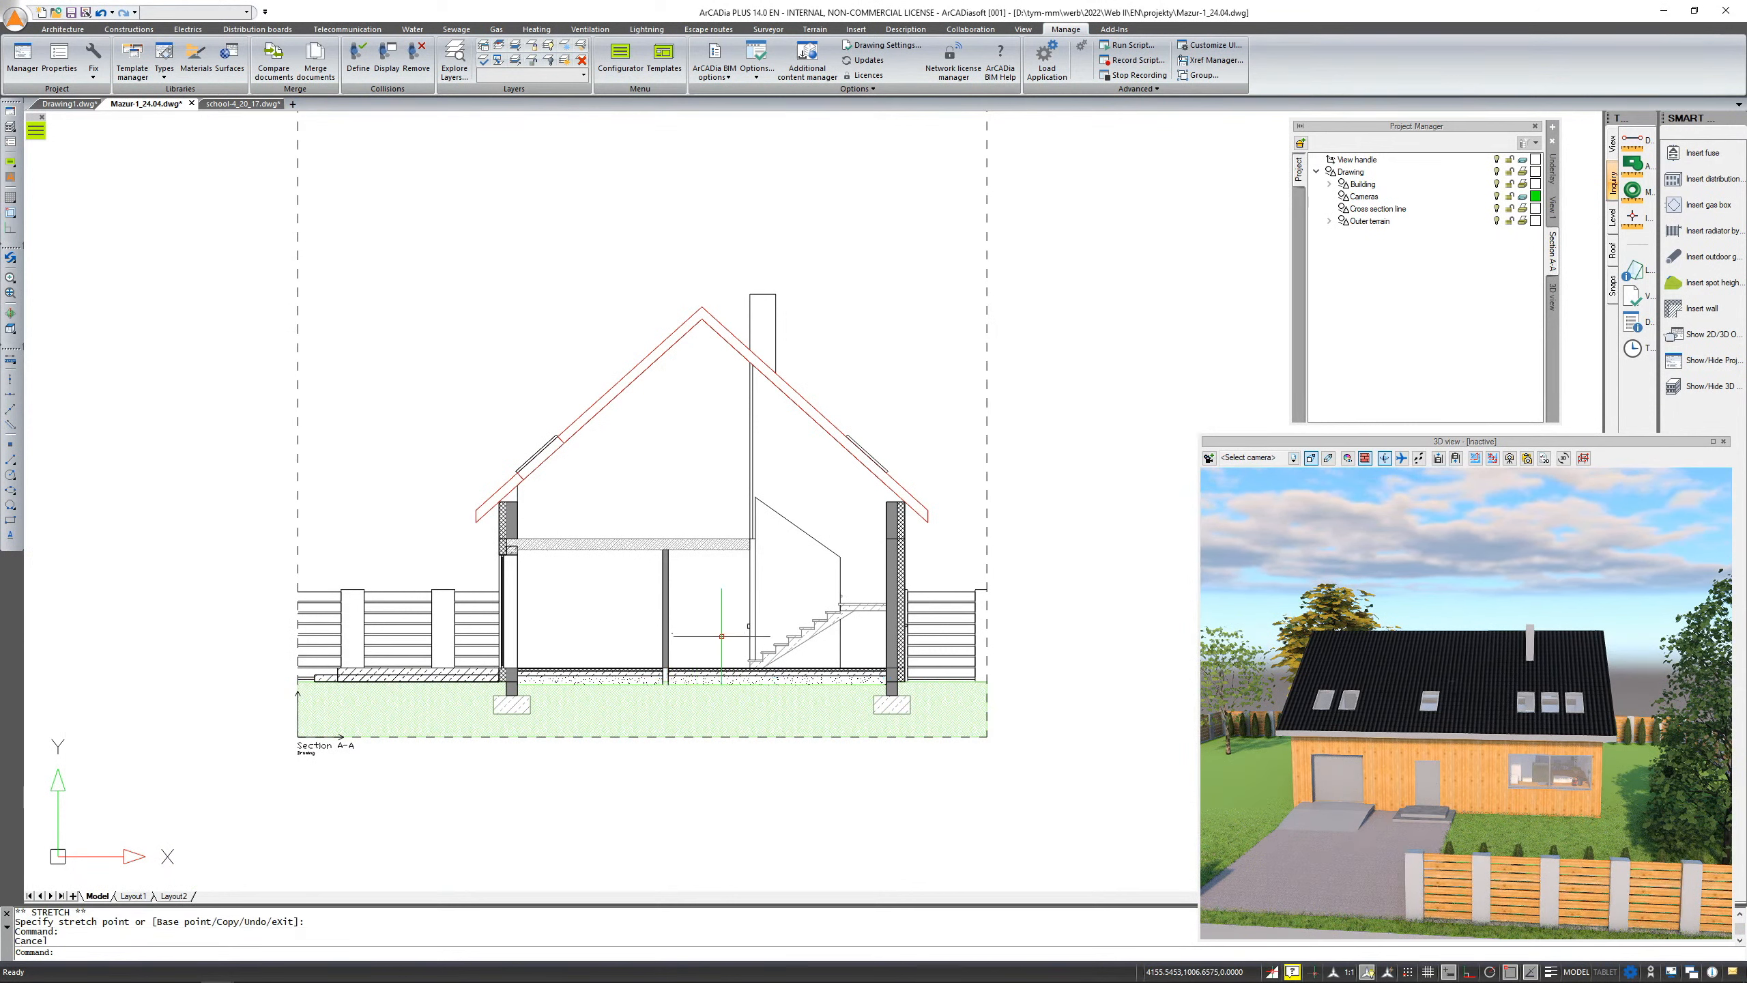
Pan to the floor plan, switch the Project Manager back to the plan's building tree and move its panel beside the drawing
{"action": "scroll", "coordinate": [888, 610], "scroll_direction": "down", "scroll_amount": 1}
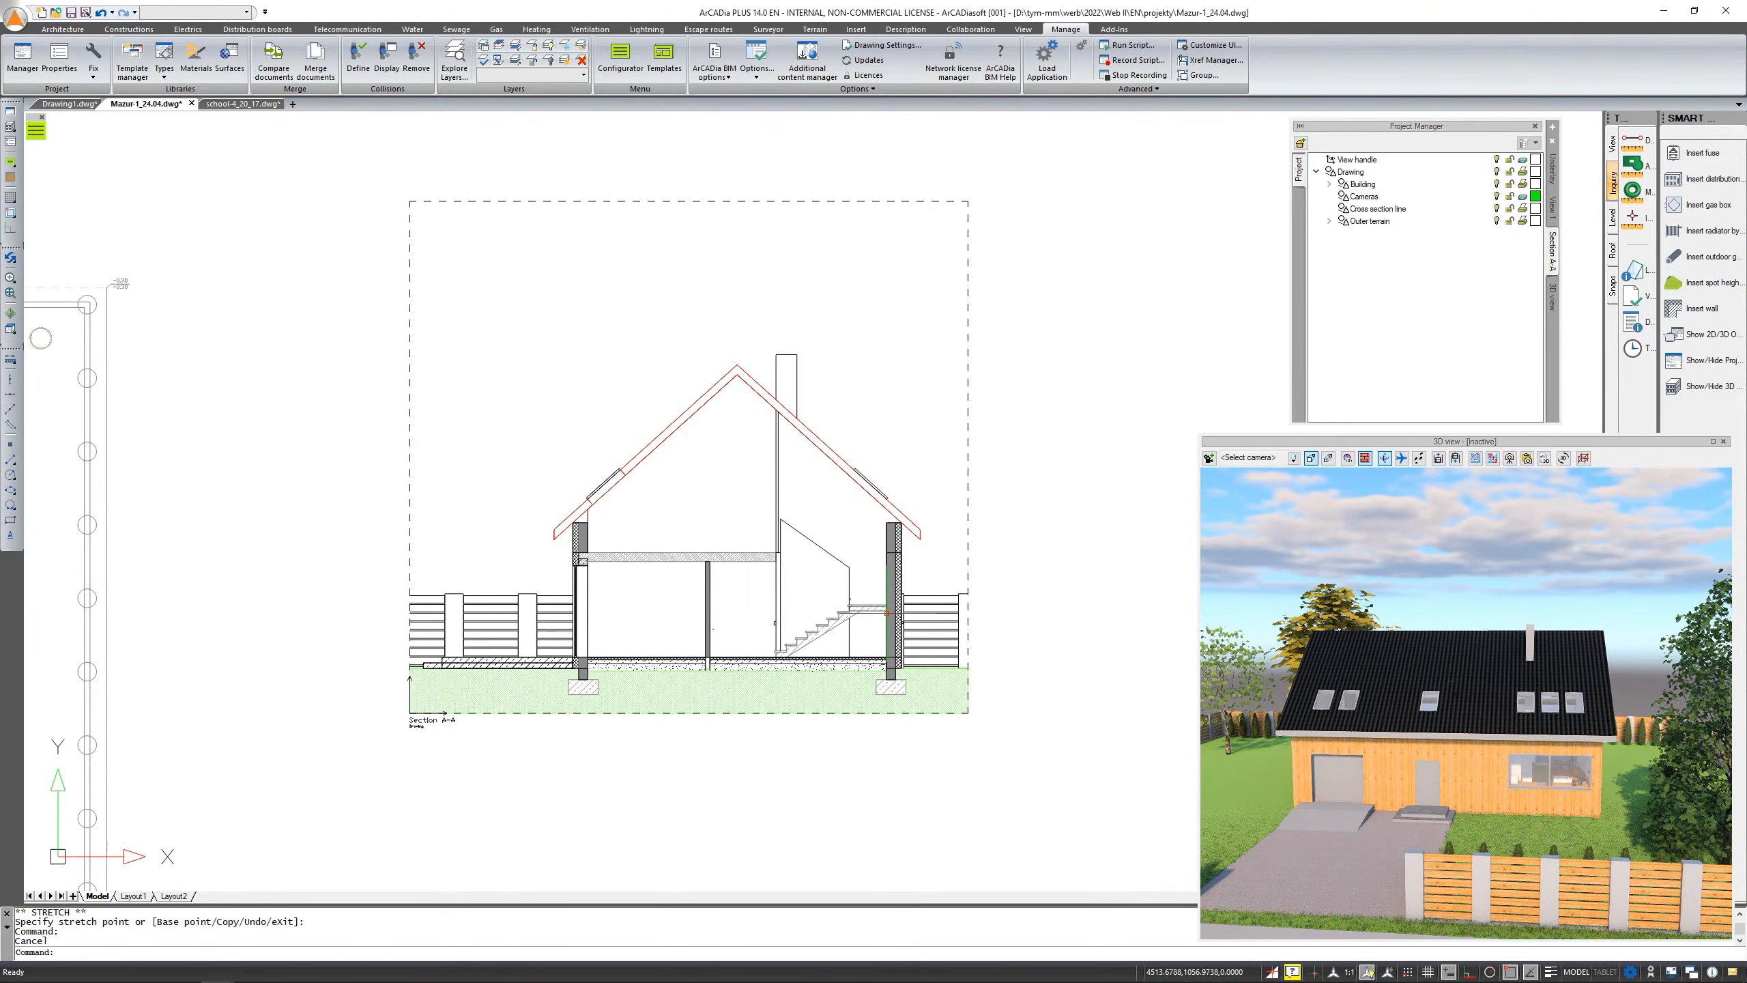
{"action": "scroll", "coordinate": [887, 612], "scroll_direction": "down", "scroll_amount": 6}
{"action": "scroll", "coordinate": [729, 533], "scroll_direction": "up", "scroll_amount": 5}
{"action": "middle_click_drag", "start_coordinate": [857, 477], "coordinate": [658, 559]}
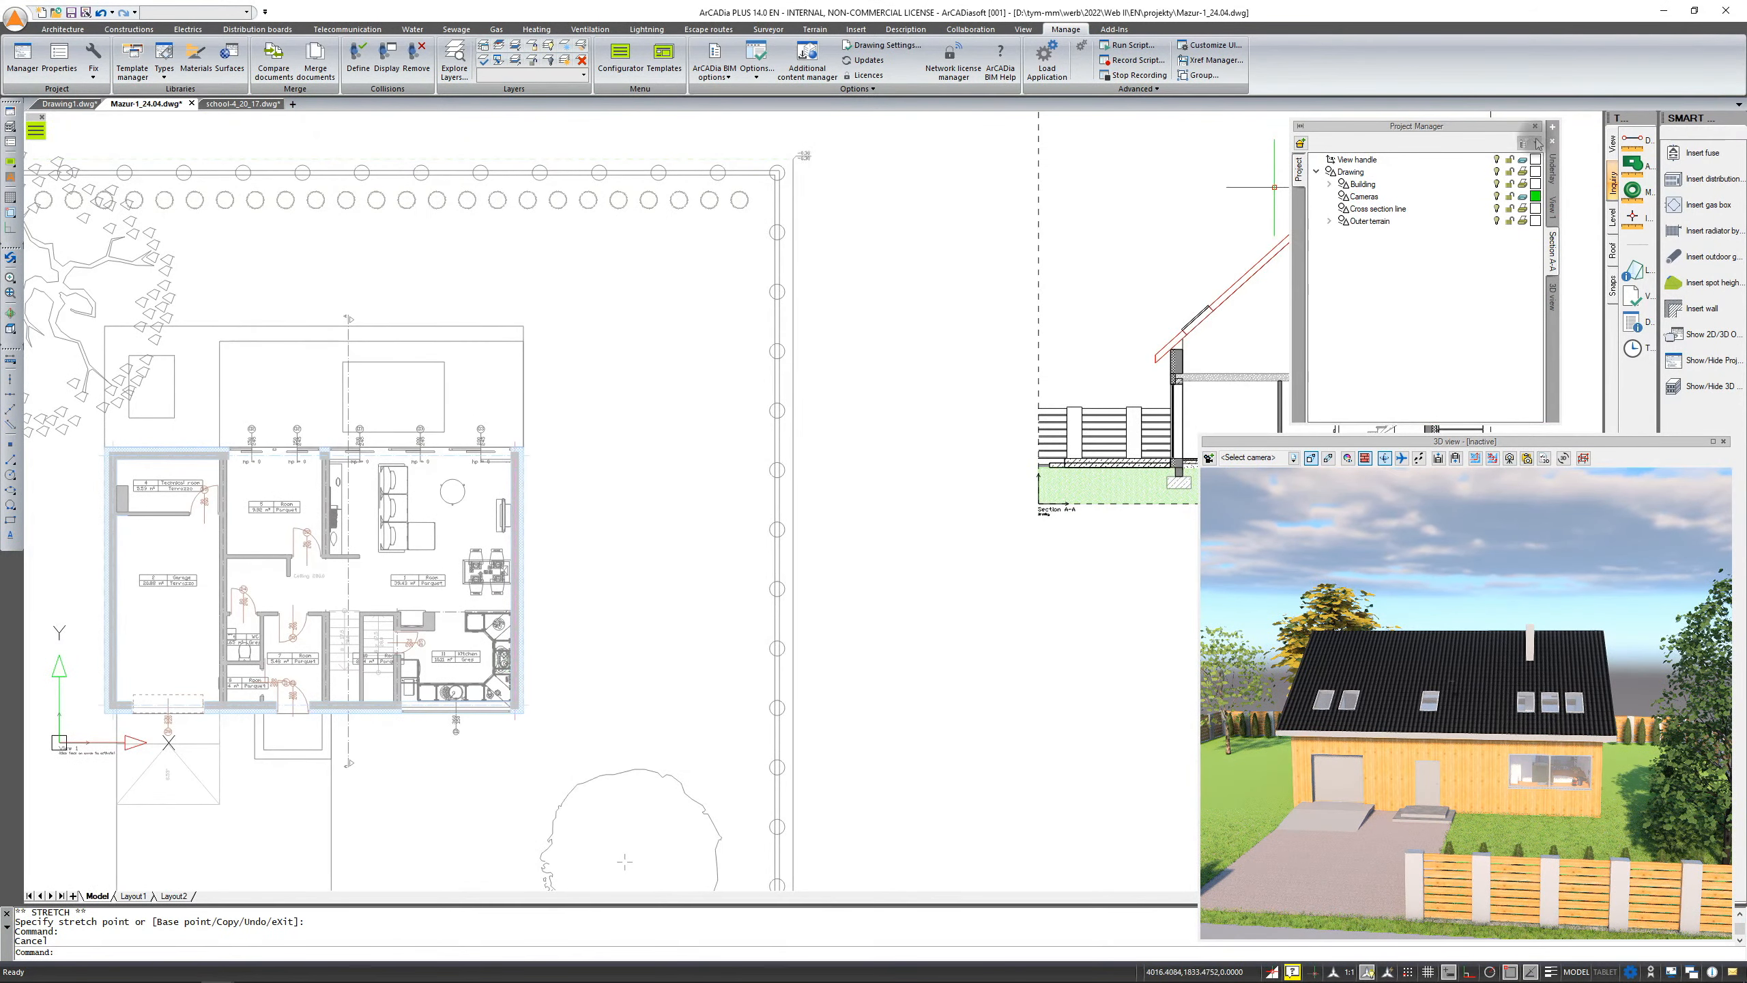
{"action": "left_click", "coordinate": [1538, 143]}
{"action": "left_click", "coordinate": [1559, 214]}
{"action": "left_click_drag", "start_coordinate": [1470, 131], "coordinate": [992, 199]}
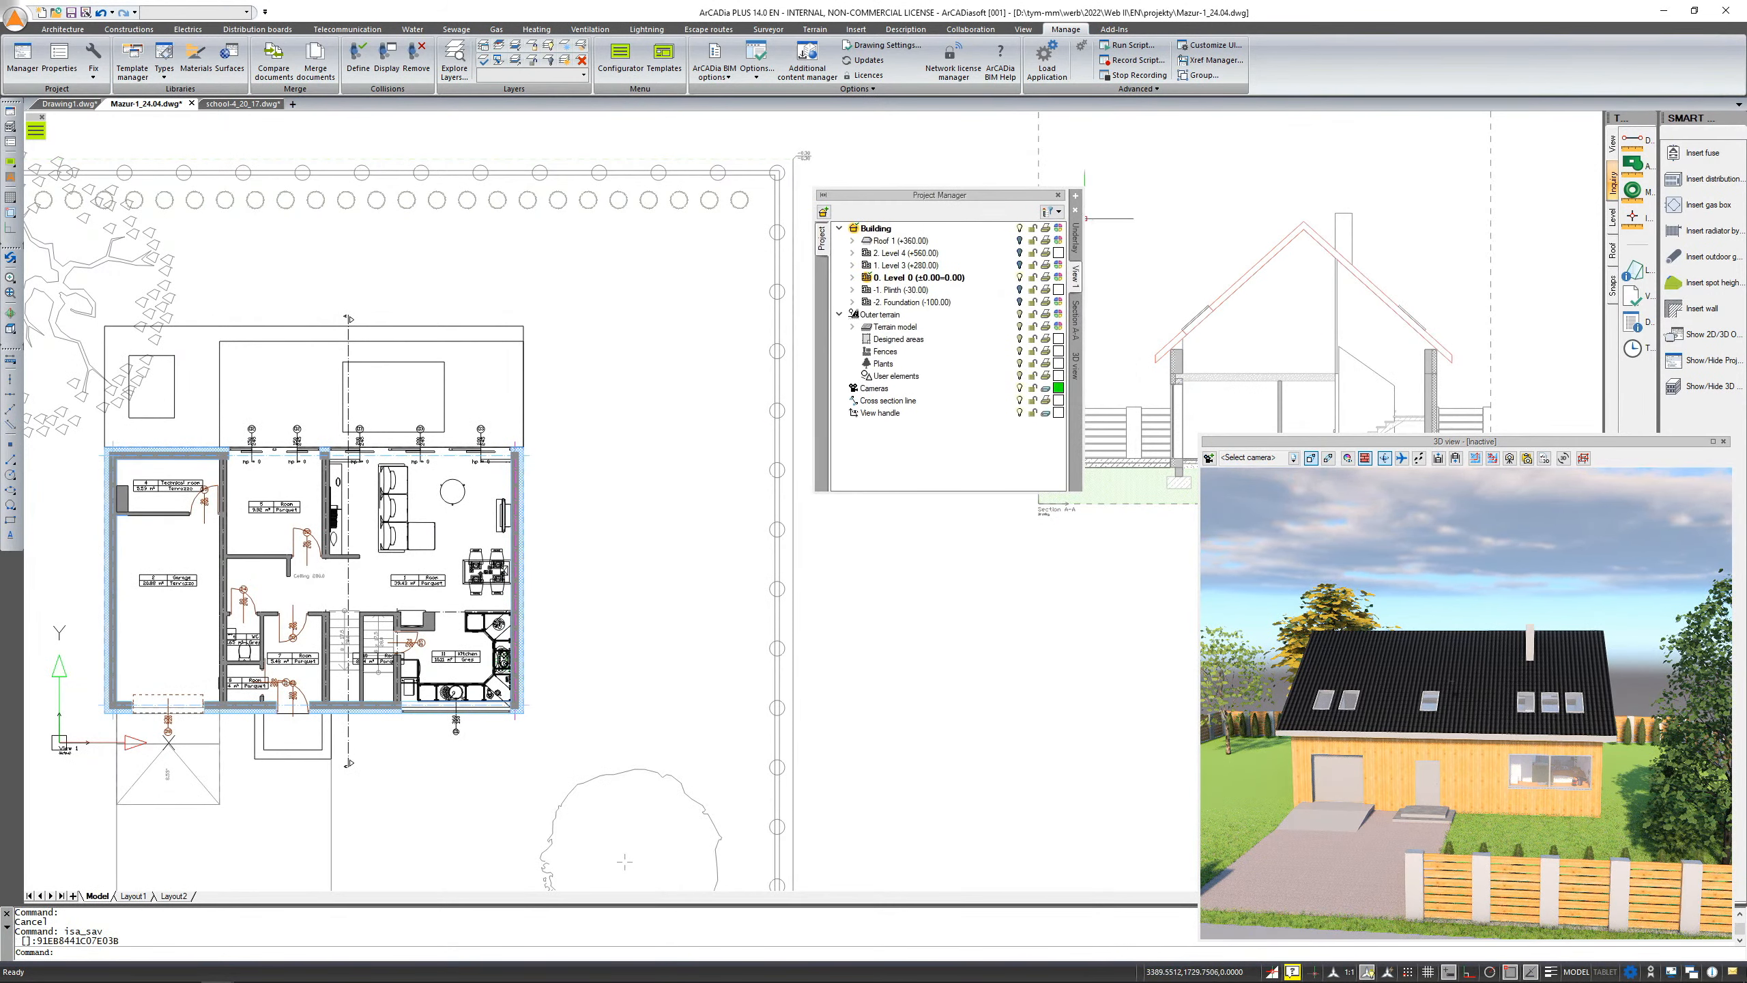
{"action": "left_click_drag", "start_coordinate": [995, 193], "coordinate": [976, 188]}
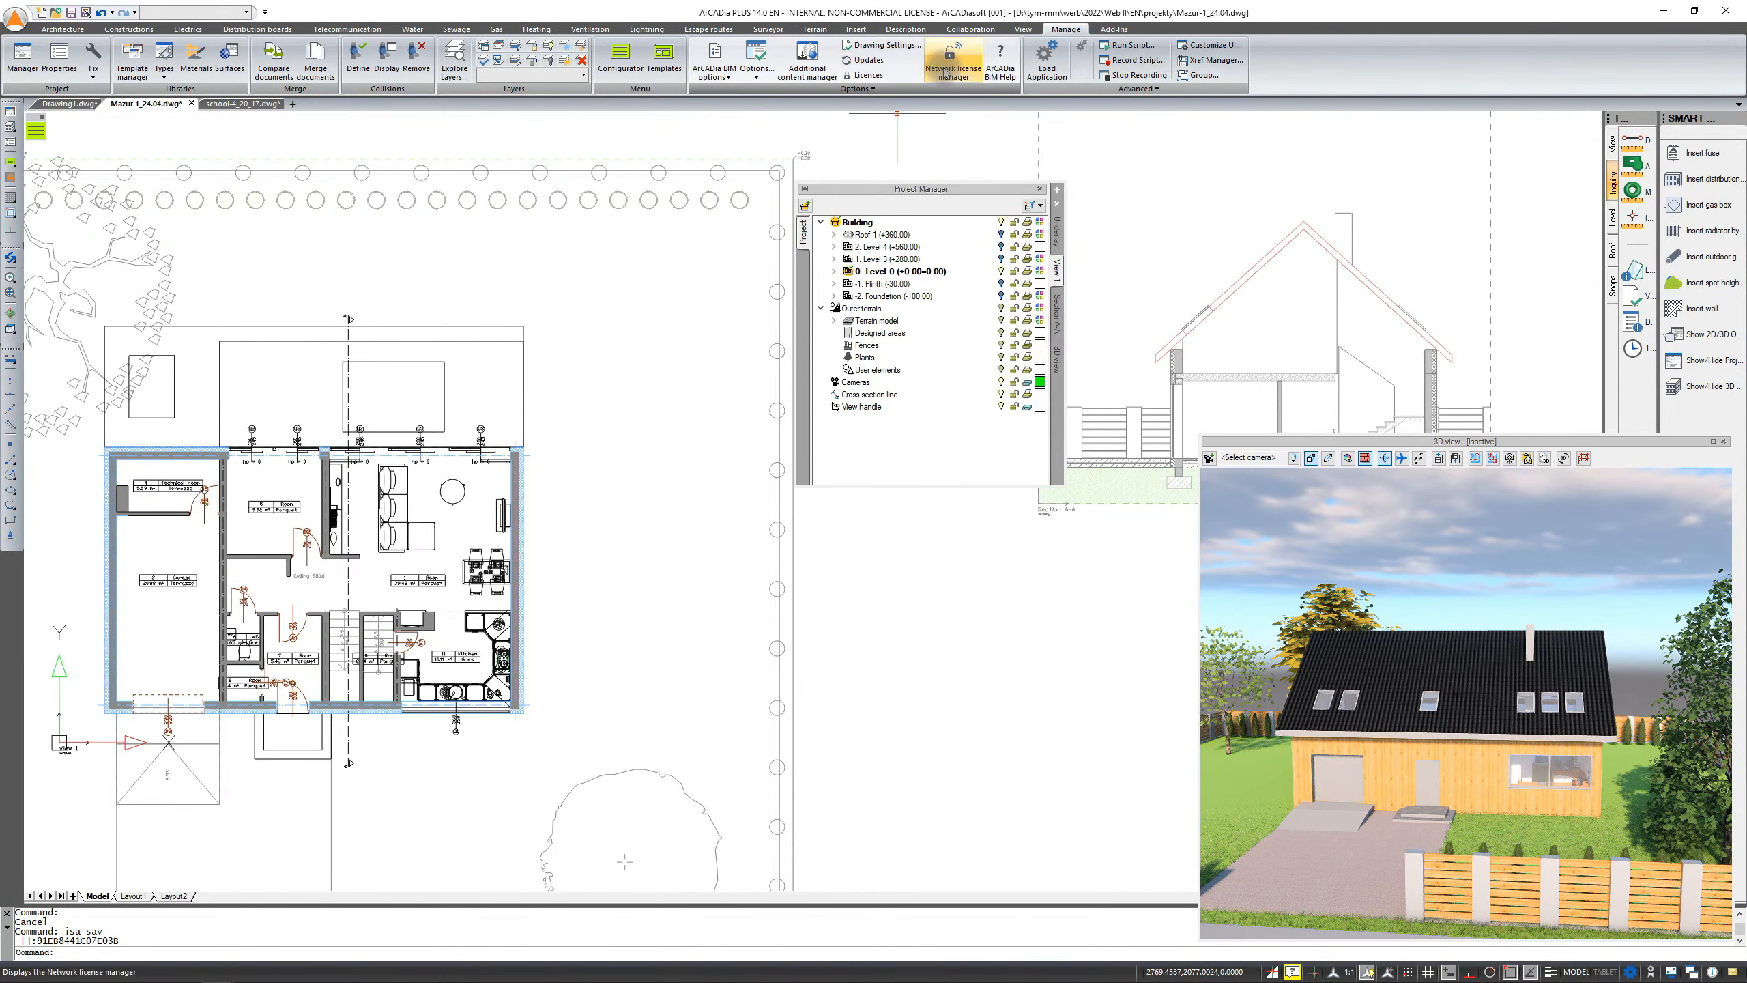
{"action": "left_click", "coordinate": [856, 29]}
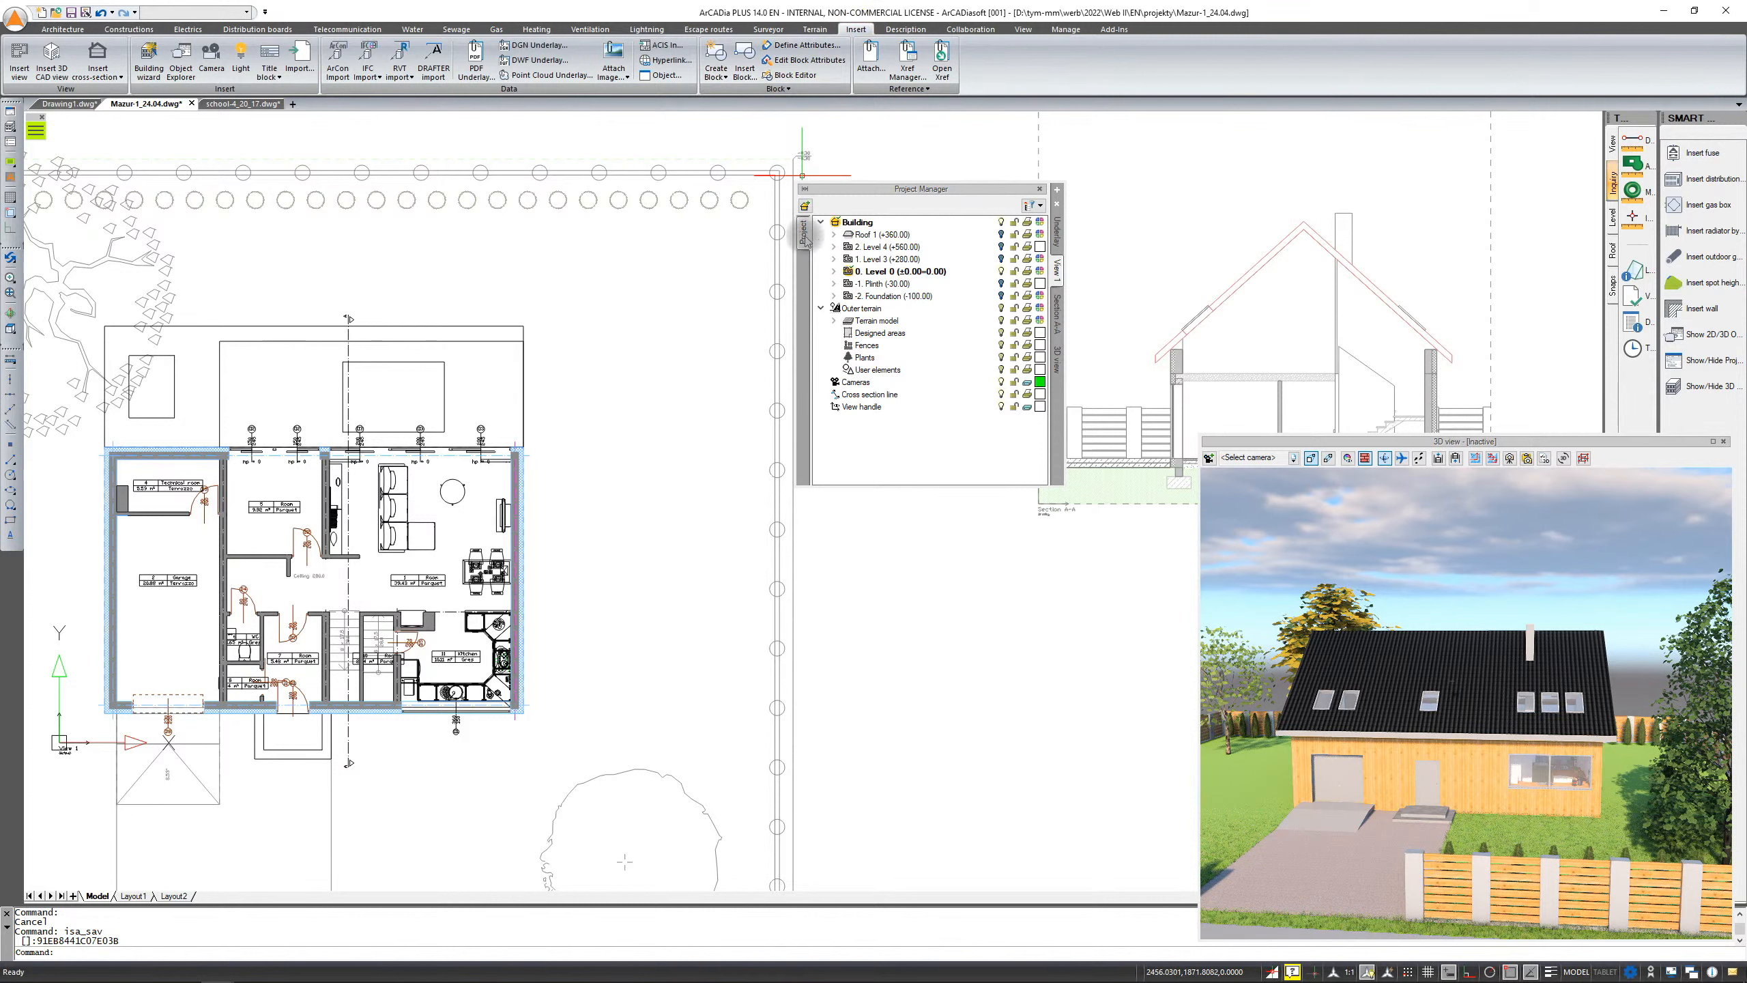
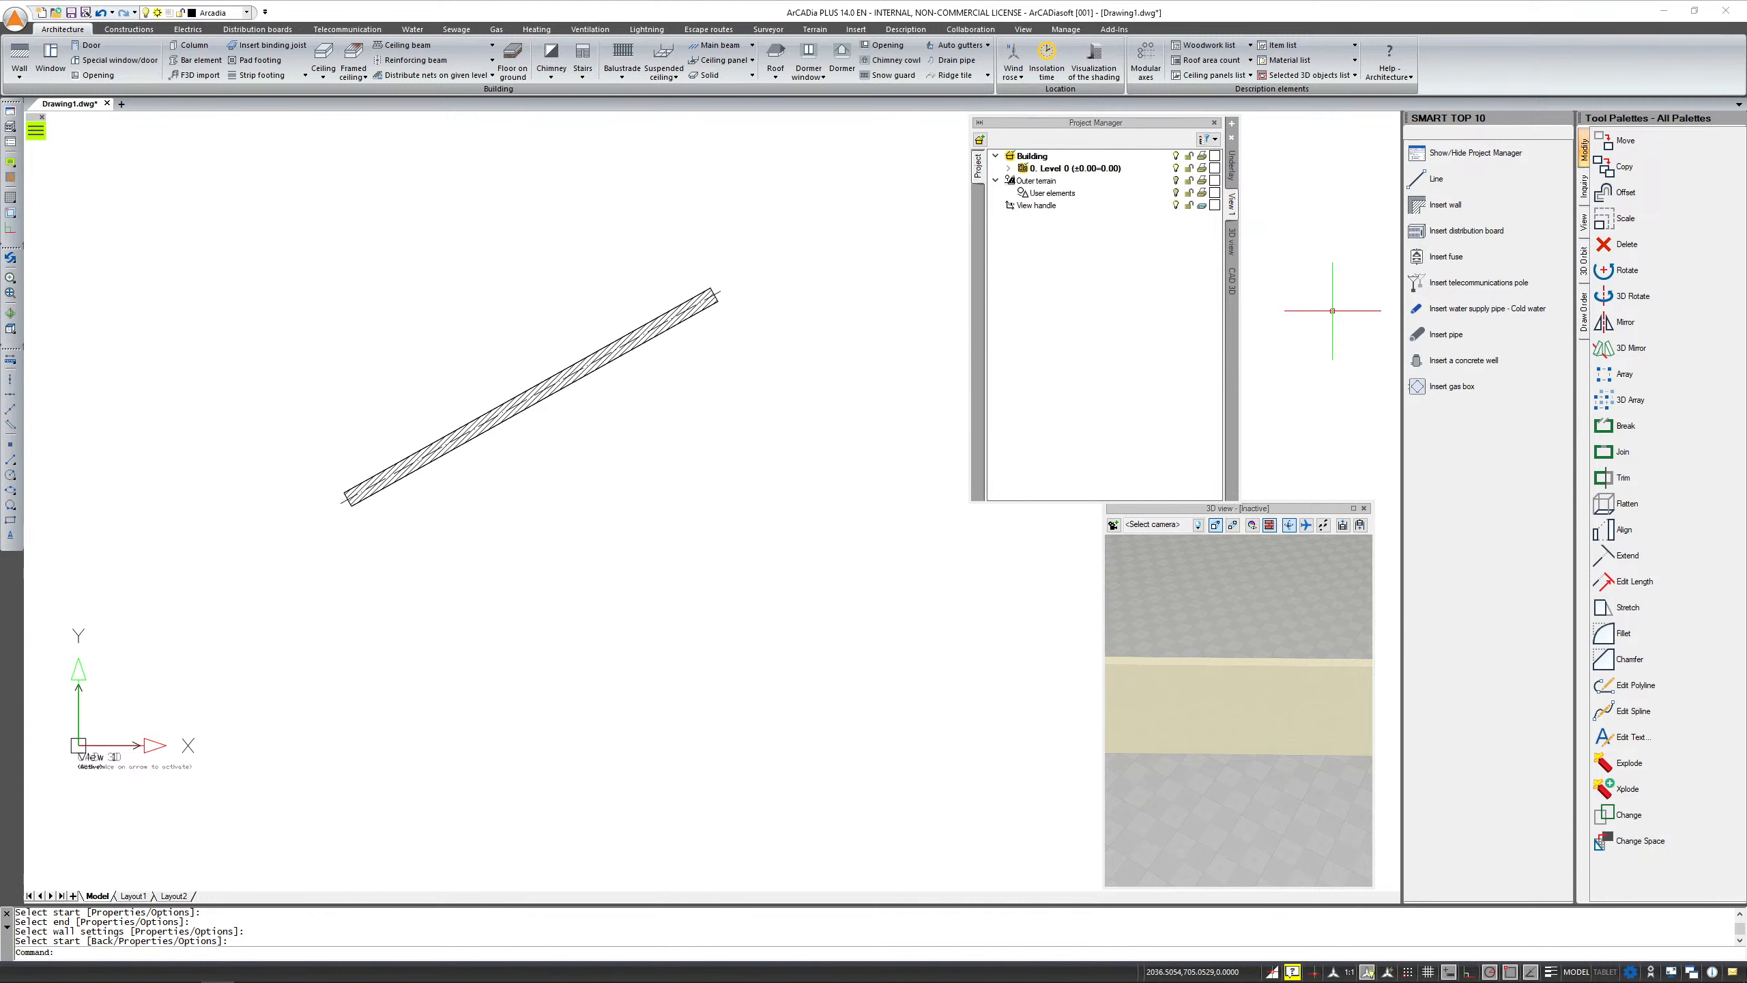
Open the Project Manager's options for inserting a new view
{"action": "left_click", "coordinate": [1233, 128]}
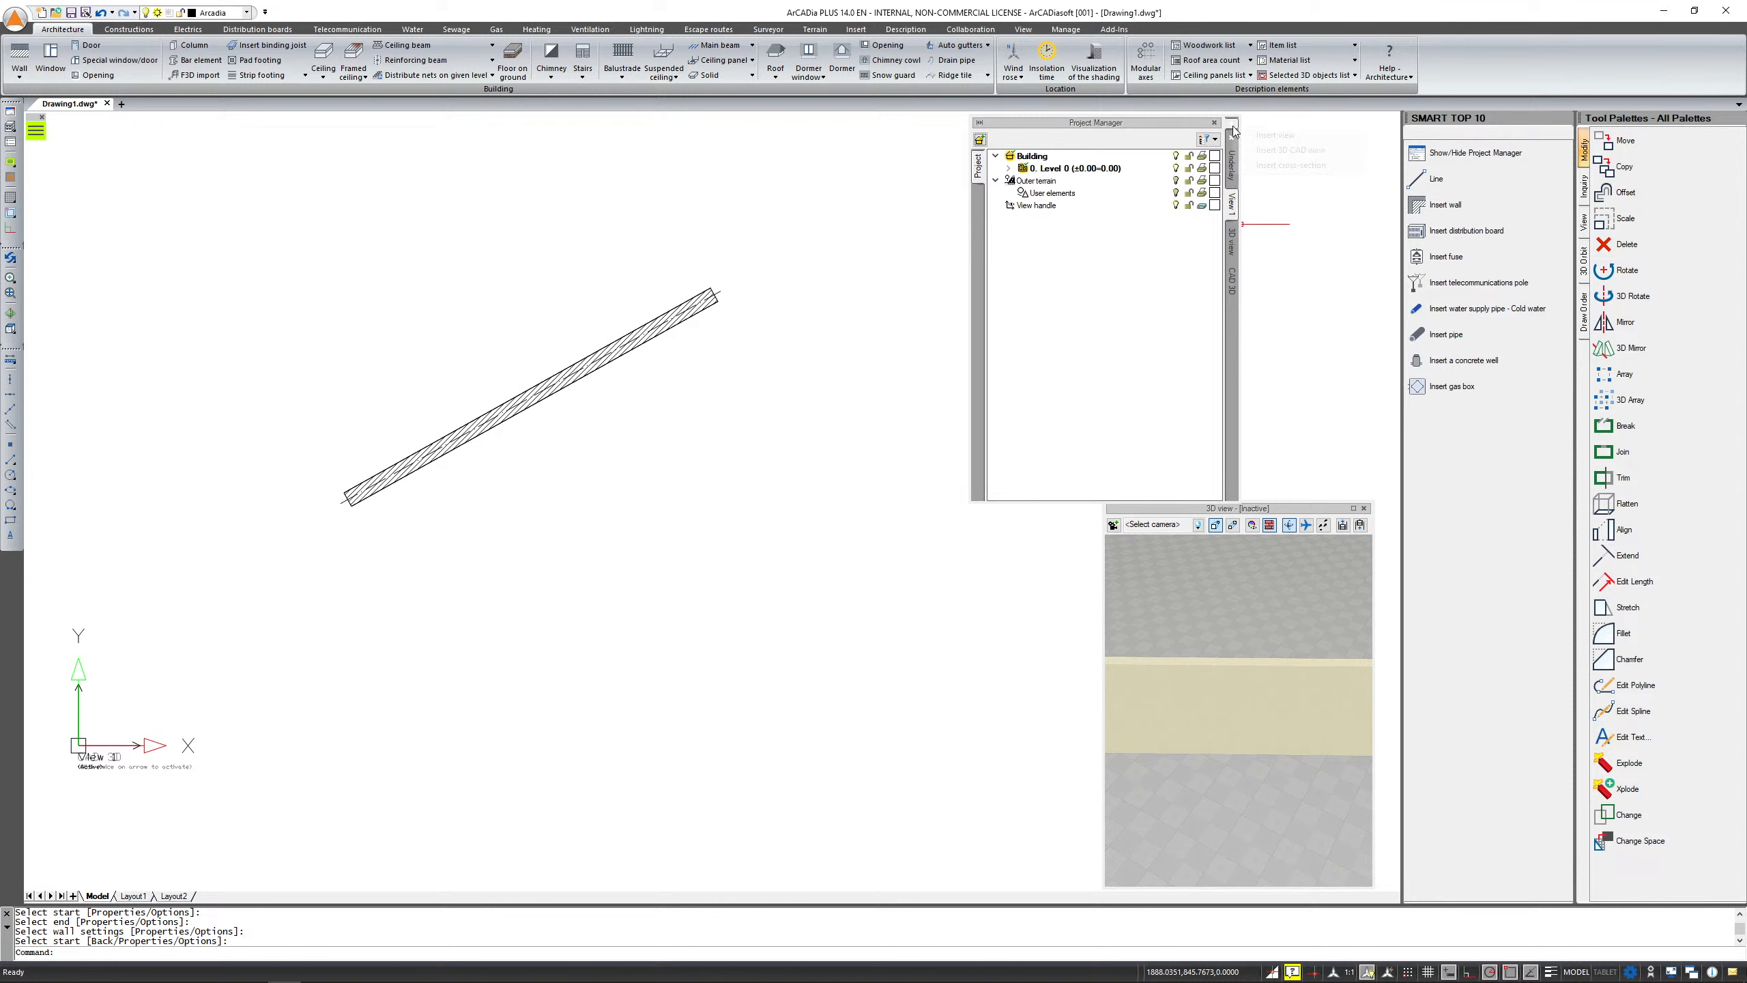